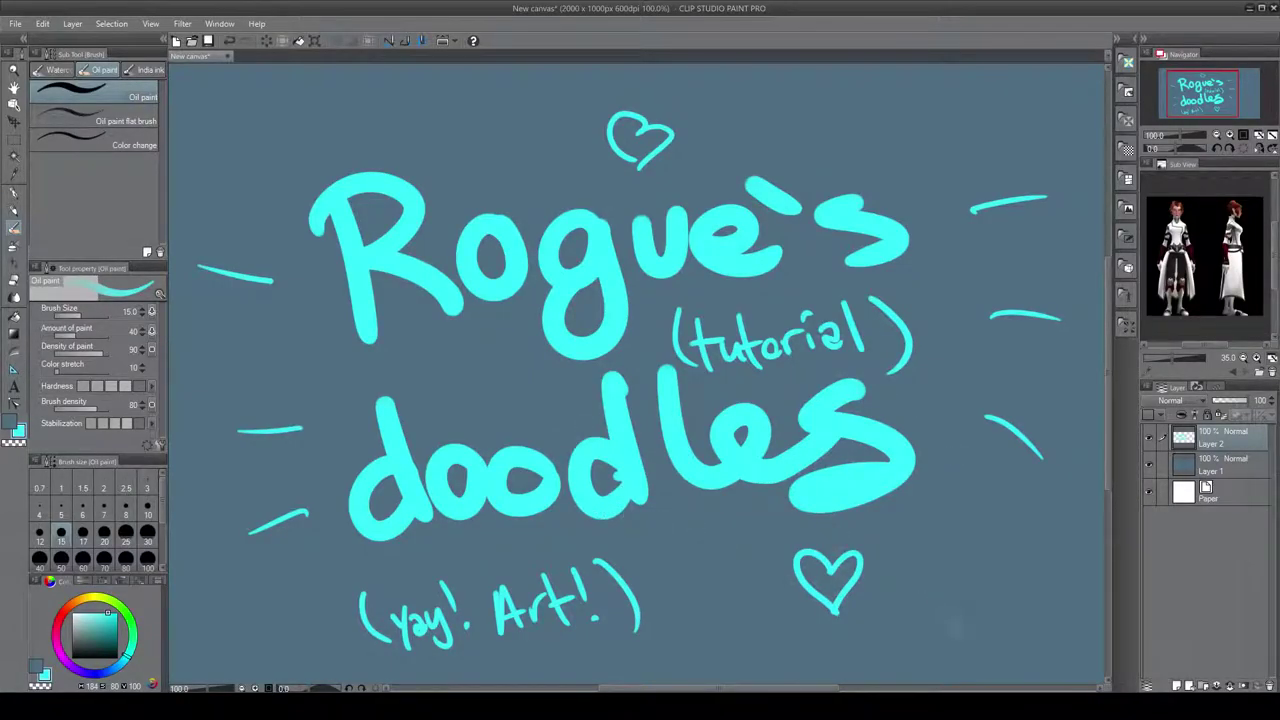
- Add a new raster layer above the lettering and hide the lettering on Layer 2
click(1177, 686)
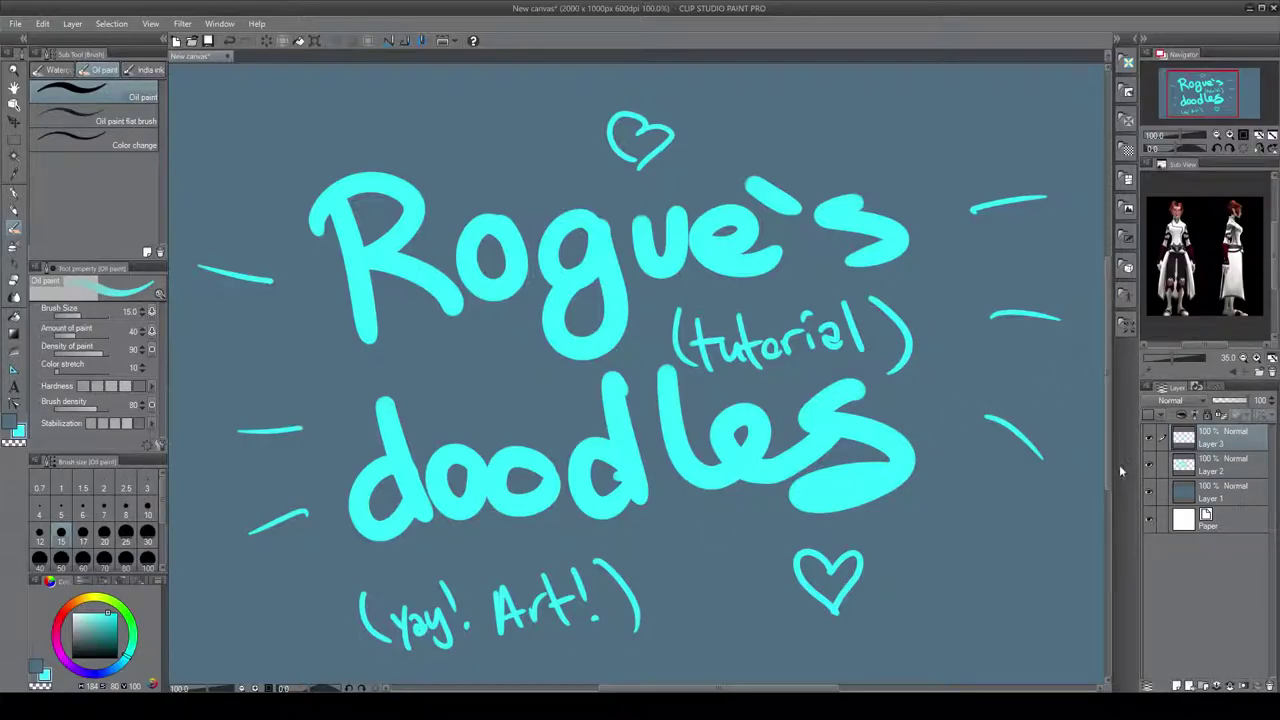
click(1149, 466)
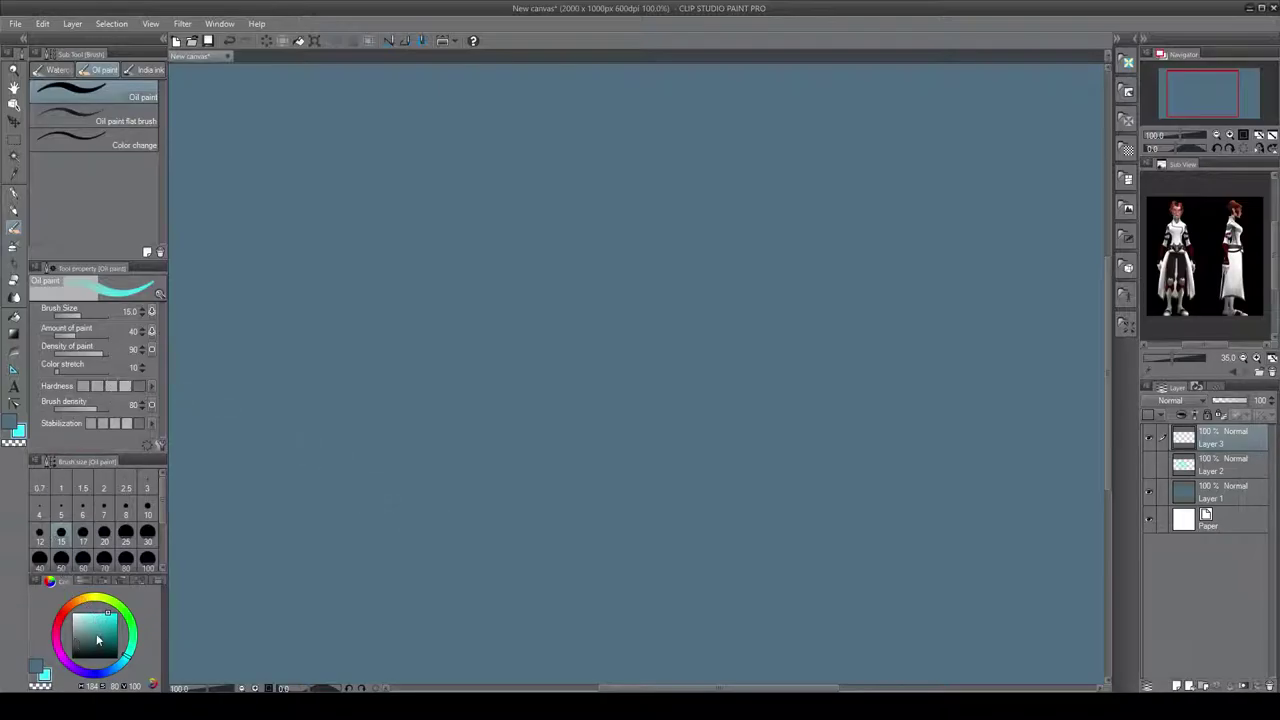
- Paint a dark blue zigzag scribble in the canvas's upper-left area with the Opaque watercolor brush
drag(97, 640, 100, 647)
click(40, 670)
click(97, 648)
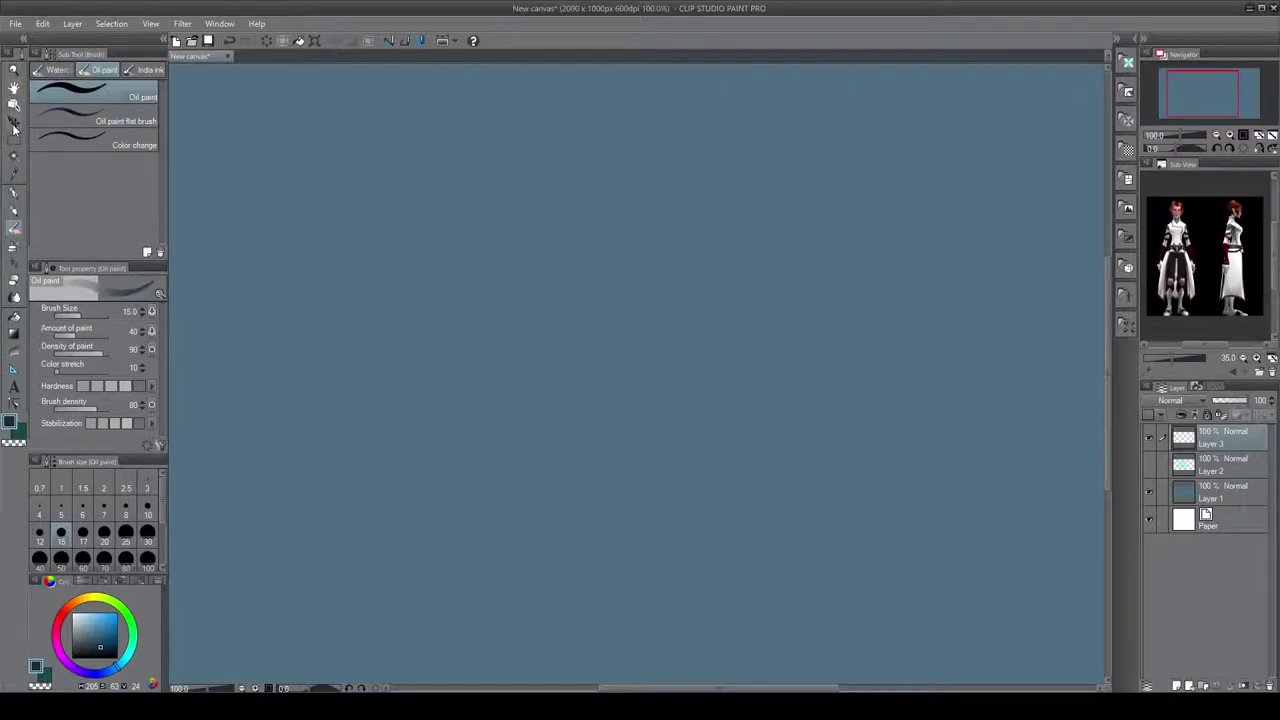
click(55, 69)
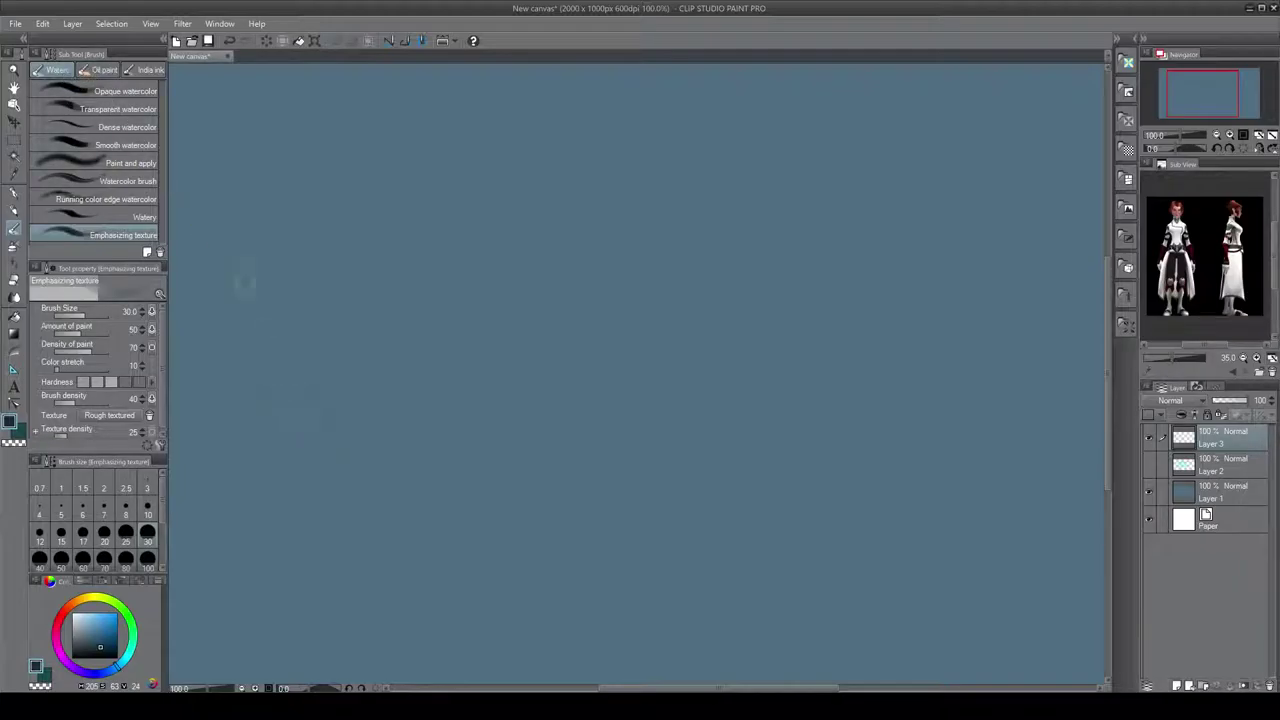
click(112, 92)
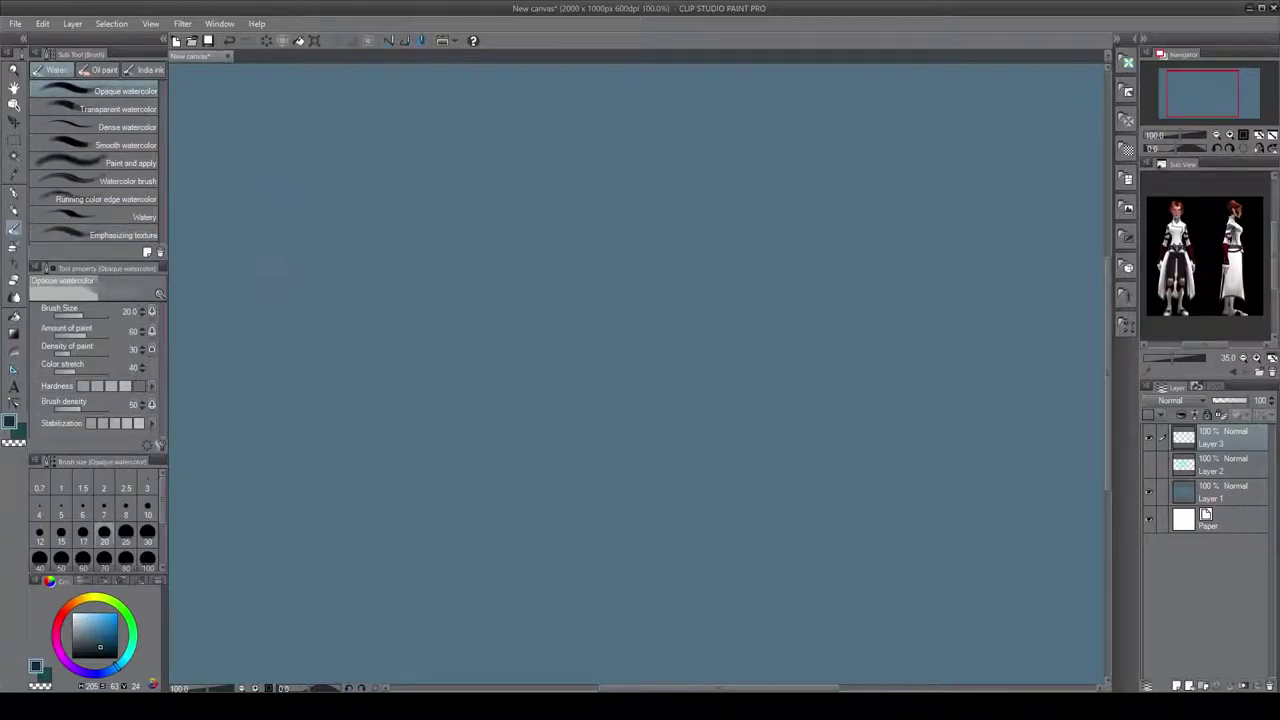
mouse_move(245, 162)
mouse_down()
mouse_move(305, 118)
mouse_move(285, 192)
mouse_move(314, 278)
mouse_up()
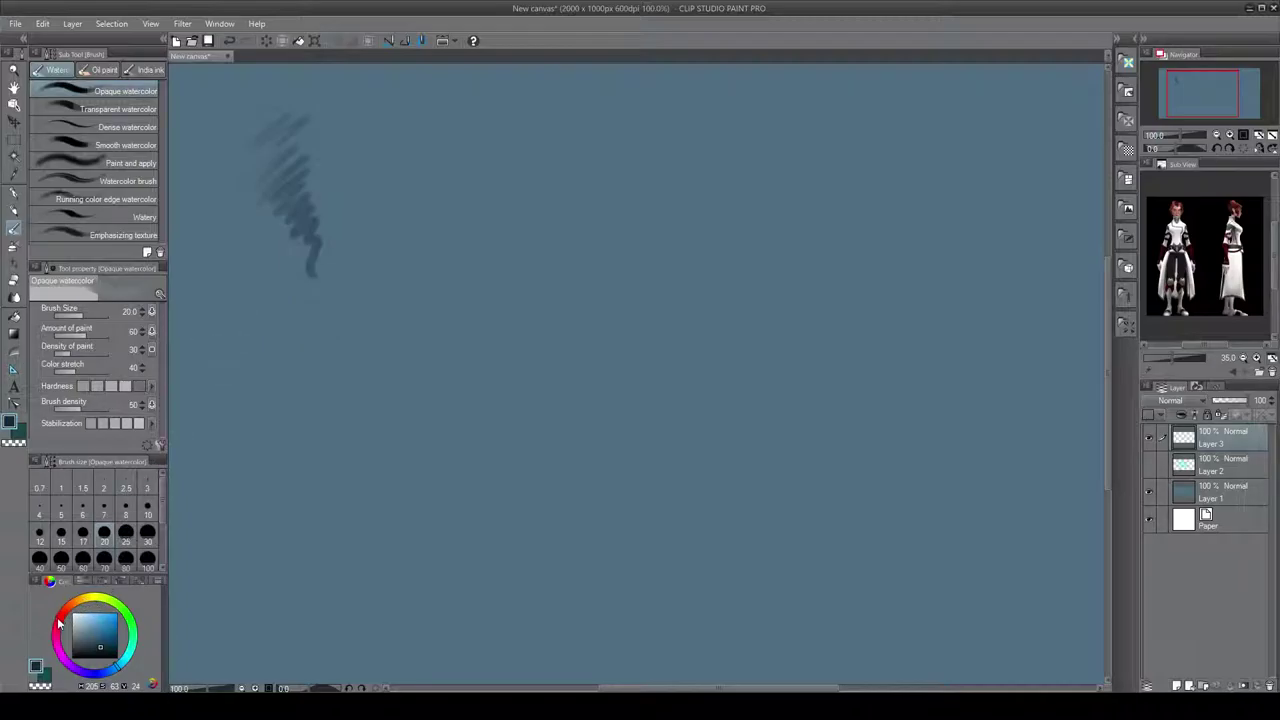
- Paint a dark purple zigzag scribble just to the right of the dark blue one
drag(59, 624, 70, 606)
click(61, 655)
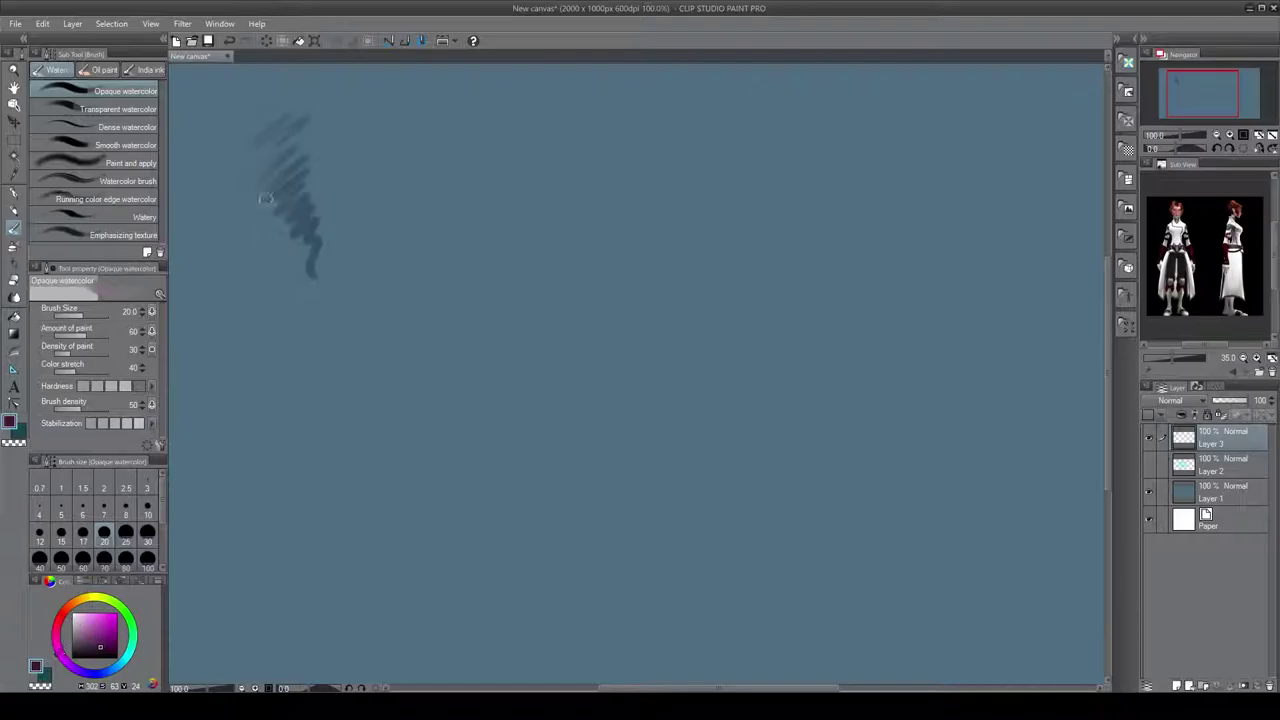
mouse_move(337, 134)
mouse_down()
mouse_move(370, 120)
mouse_move(330, 201)
mouse_move(378, 220)
mouse_move(403, 286)
mouse_up()
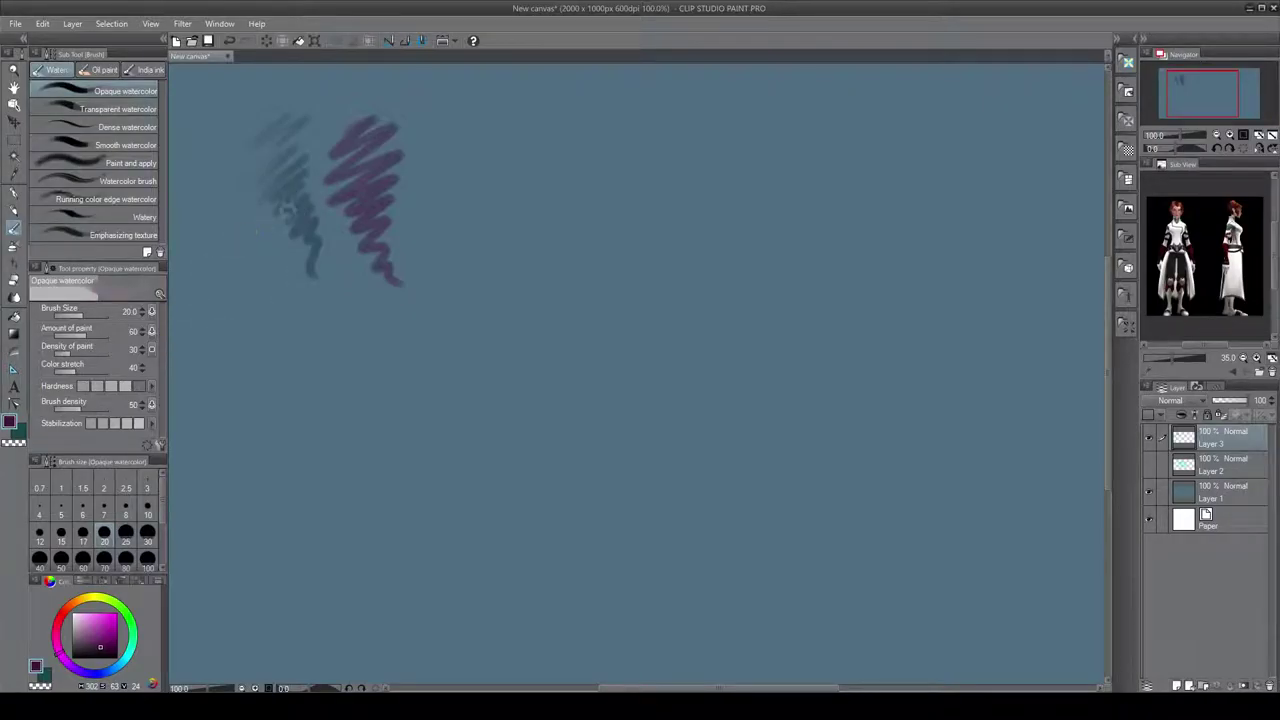
- Paint pale yellow between the blue and purple scribbles and blend the three colors together with overlapping strokes
click(90, 598)
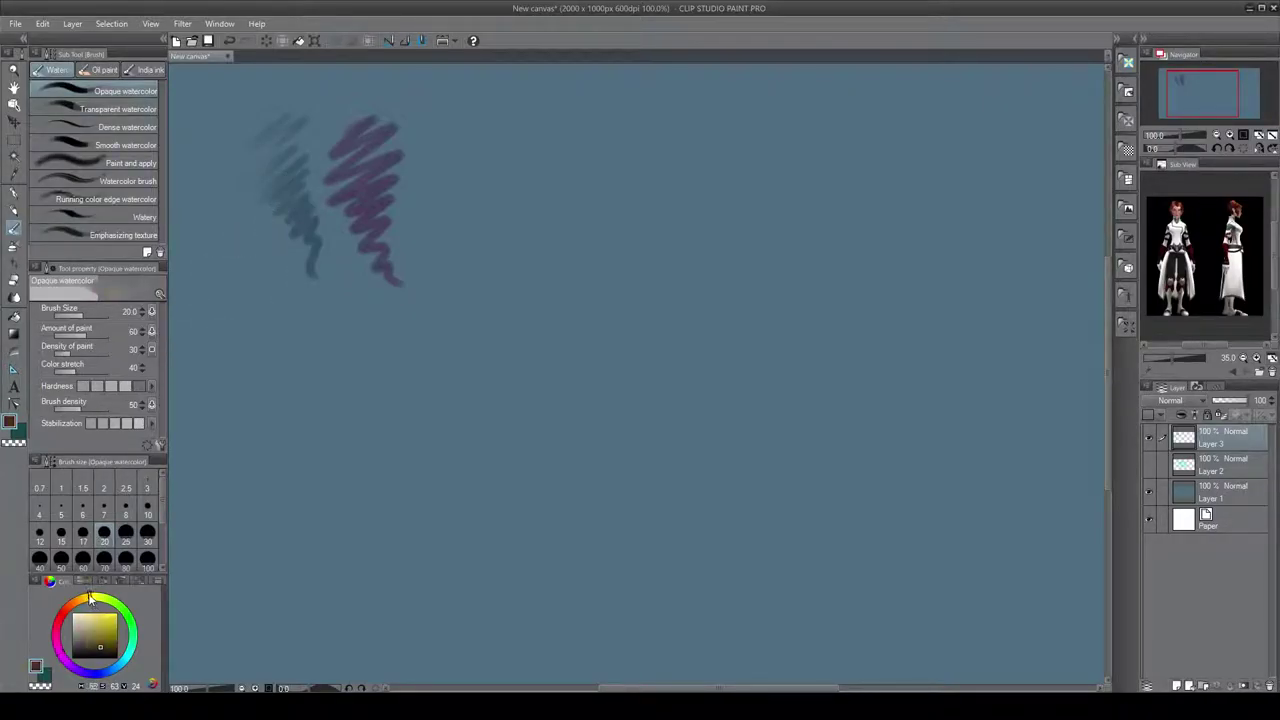
click(94, 614)
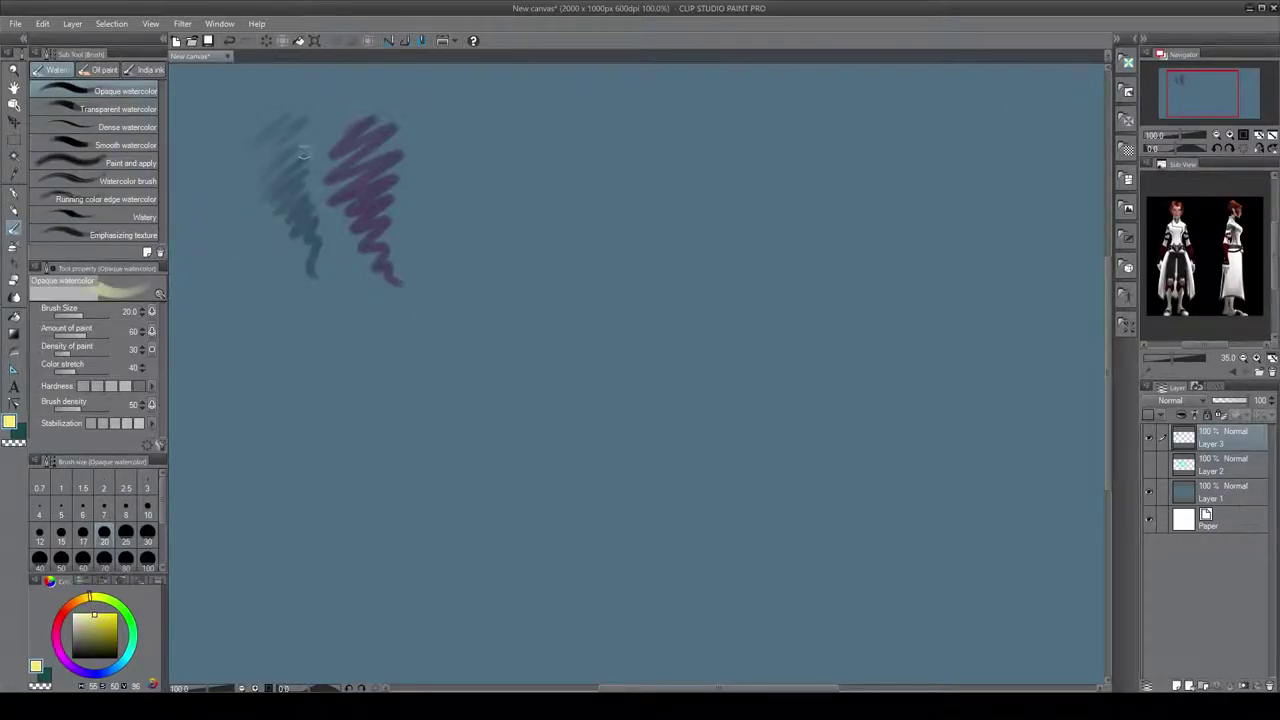
mouse_move(303, 153)
mouse_down()
mouse_move(326, 224)
mouse_move(312, 266)
mouse_move(338, 262)
mouse_move(344, 300)
mouse_move(352, 280)
mouse_up()
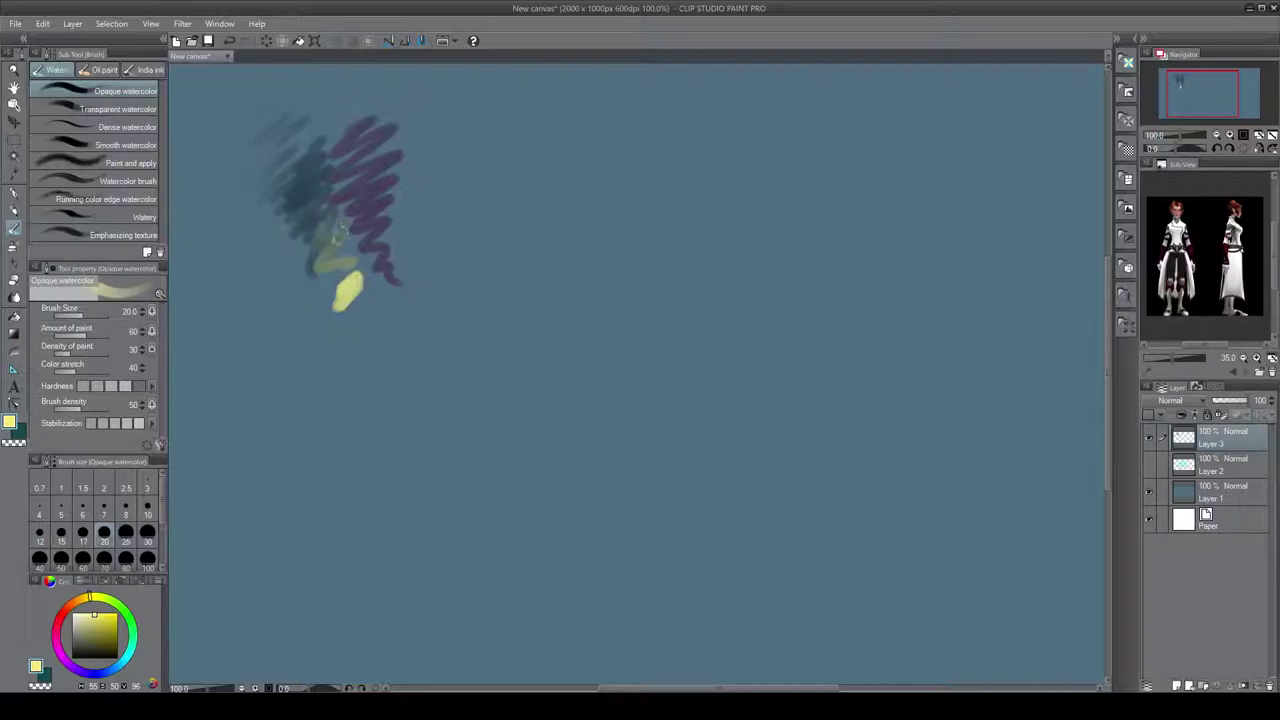
mouse_move(340, 231)
mouse_down()
mouse_move(372, 202)
mouse_move(345, 235)
mouse_move(288, 252)
mouse_move(418, 183)
mouse_move(420, 205)
mouse_move(340, 245)
mouse_up()
mouse_move(422, 222)
mouse_down()
mouse_move(281, 238)
mouse_move(309, 207)
mouse_move(418, 163)
mouse_move(363, 156)
mouse_move(327, 184)
mouse_move(368, 160)
mouse_move(289, 183)
mouse_move(360, 162)
mouse_up()
mouse_move(360, 248)
mouse_down()
mouse_move(340, 252)
mouse_move(352, 220)
mouse_move(306, 214)
mouse_move(320, 196)
mouse_move(312, 178)
mouse_move(348, 214)
mouse_move(348, 240)
mouse_move(300, 182)
mouse_move(315, 193)
mouse_up()
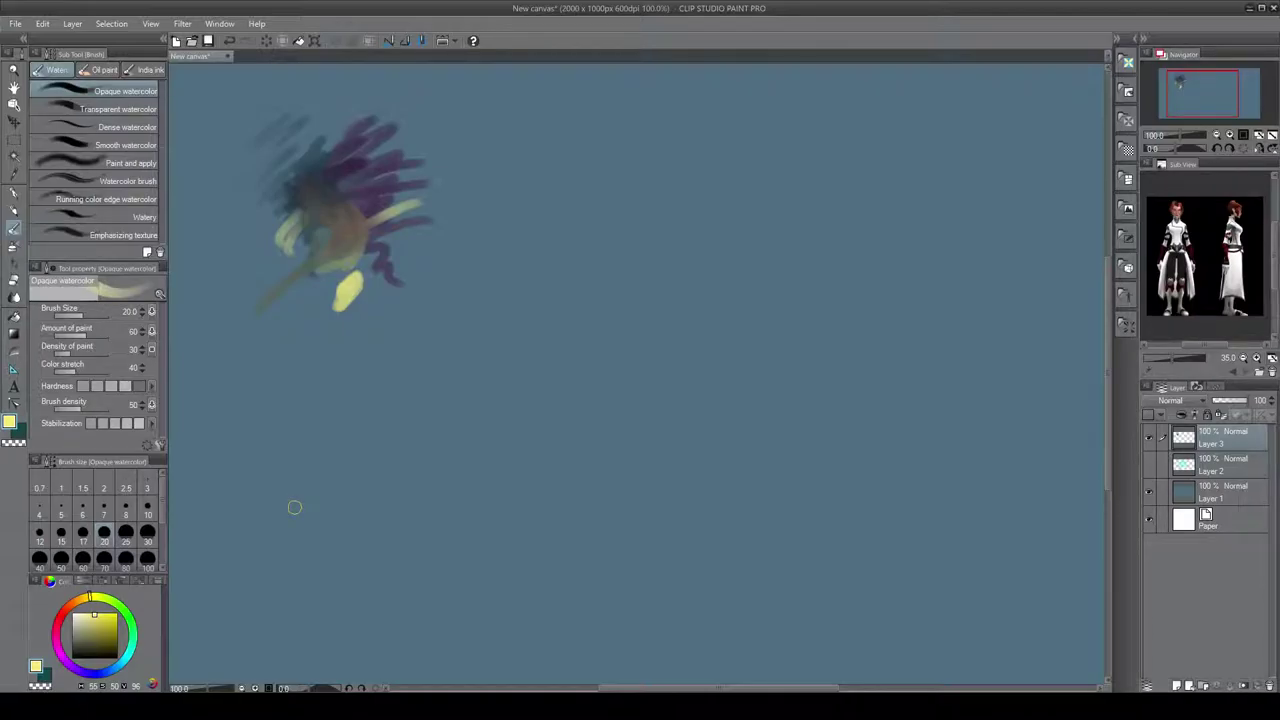
- Paint two fading bright green swatches side by side, right of the blended scribbles, with the Transparent watercolor brush
click(127, 110)
mouse_move(128, 632)
mouse_down()
mouse_move(128, 604)
mouse_move(101, 623)
mouse_up()
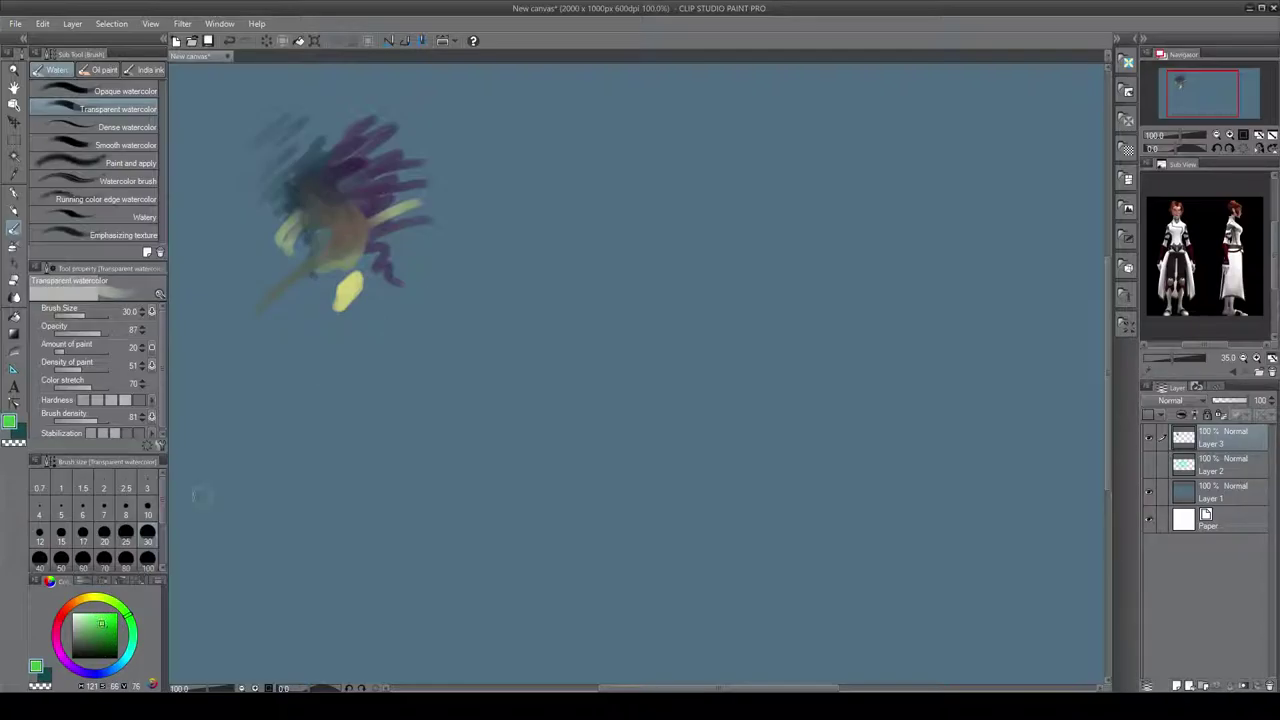
mouse_move(497, 134)
mouse_down()
mouse_move(564, 107)
mouse_move(486, 160)
mouse_move(491, 178)
mouse_move(518, 202)
mouse_move(486, 136)
mouse_move(514, 192)
mouse_move(548, 178)
mouse_up()
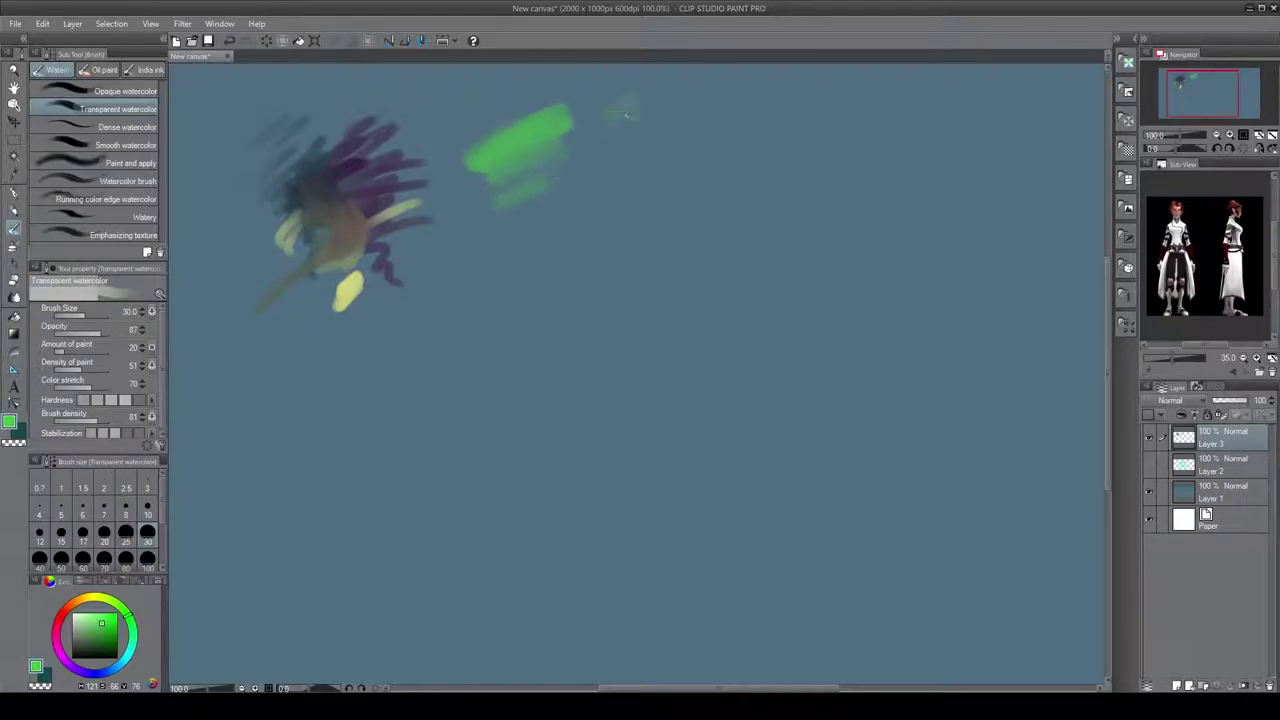
mouse_move(626, 114)
mouse_down()
mouse_move(593, 127)
mouse_move(677, 101)
mouse_move(640, 130)
mouse_move(635, 170)
mouse_move(660, 178)
mouse_move(626, 113)
mouse_move(612, 133)
mouse_move(630, 160)
mouse_move(621, 180)
mouse_move(655, 187)
mouse_move(649, 208)
mouse_move(646, 160)
mouse_up()
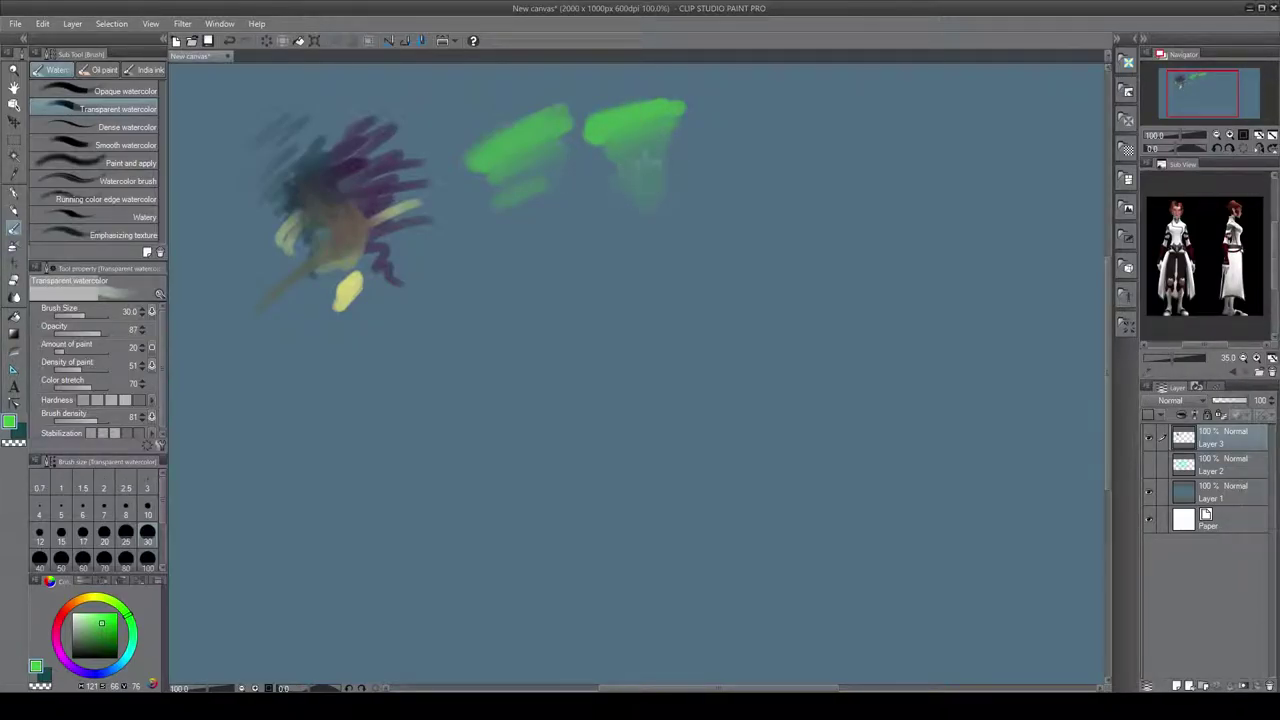
- With Opaque watercolor, paint a tapering green swatch left of the scribbles and blend a magenta patch into the bottom of the rightmost green swatch
click(118, 97)
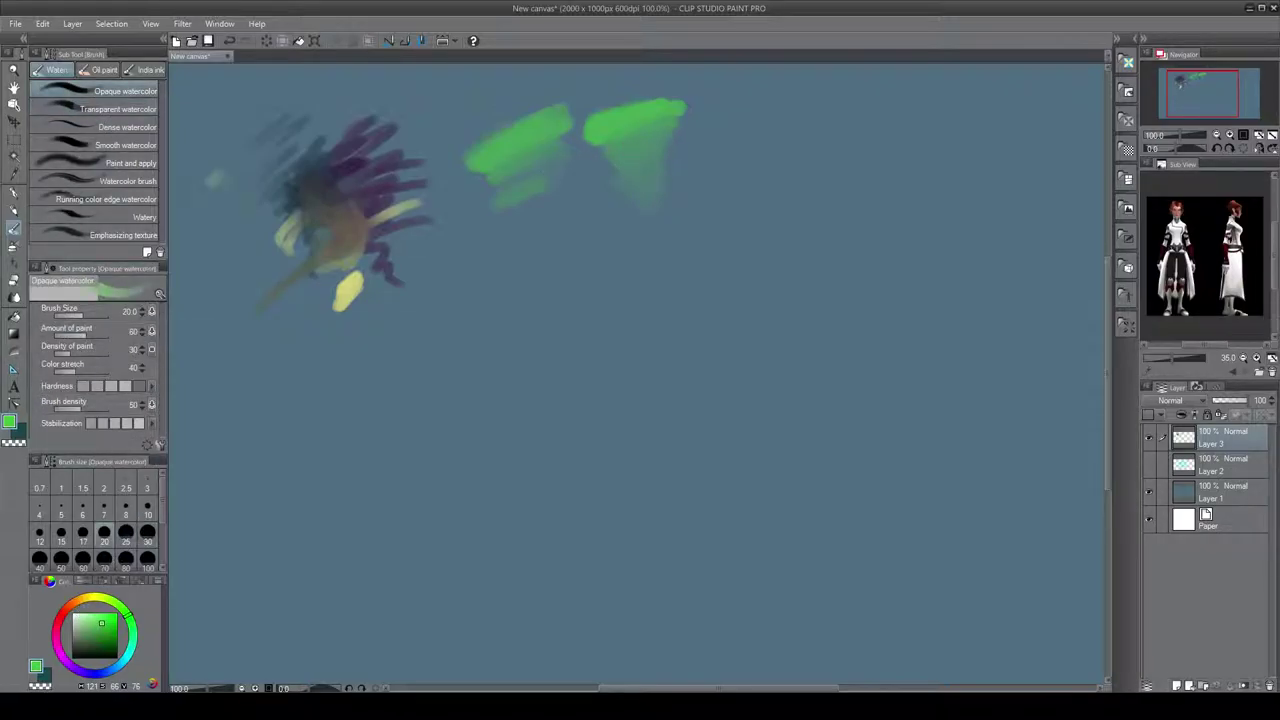
mouse_move(240, 167)
mouse_down()
mouse_move(176, 207)
mouse_move(224, 179)
mouse_move(200, 200)
mouse_move(245, 205)
mouse_move(195, 225)
mouse_move(226, 255)
mouse_move(228, 296)
mouse_up()
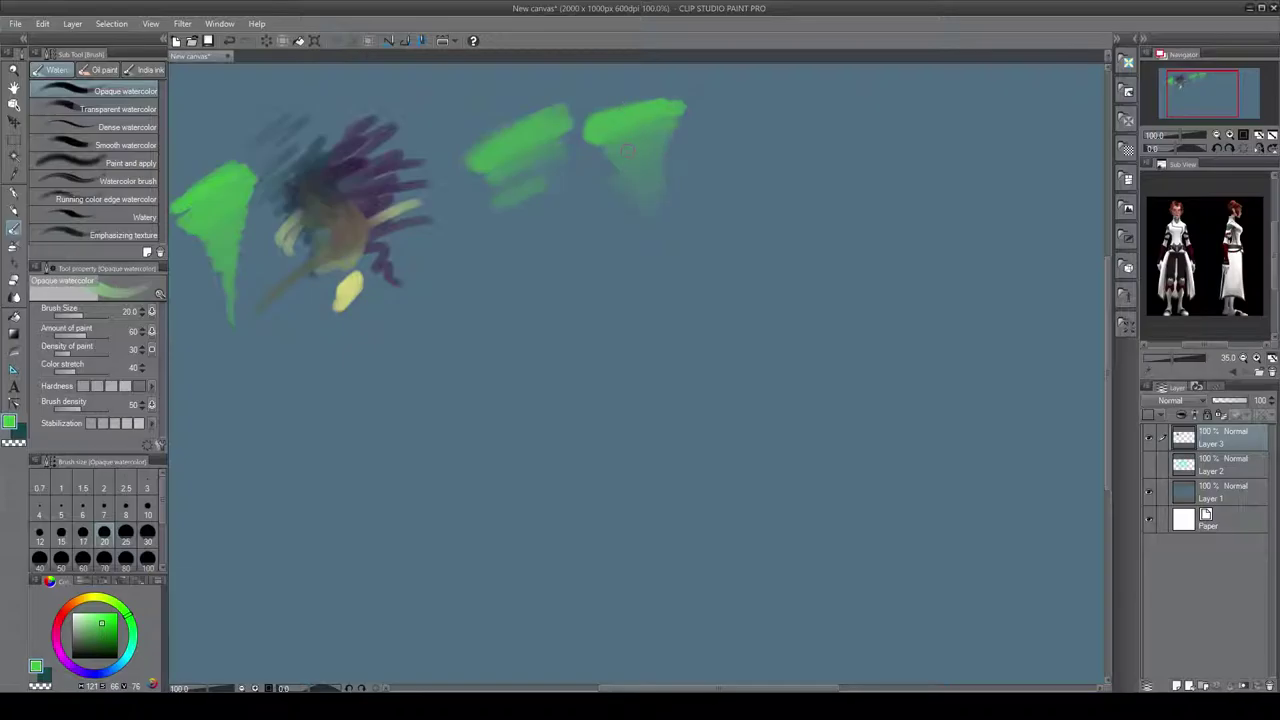
click(63, 660)
drag(63, 660, 66, 664)
drag(614, 250, 684, 219)
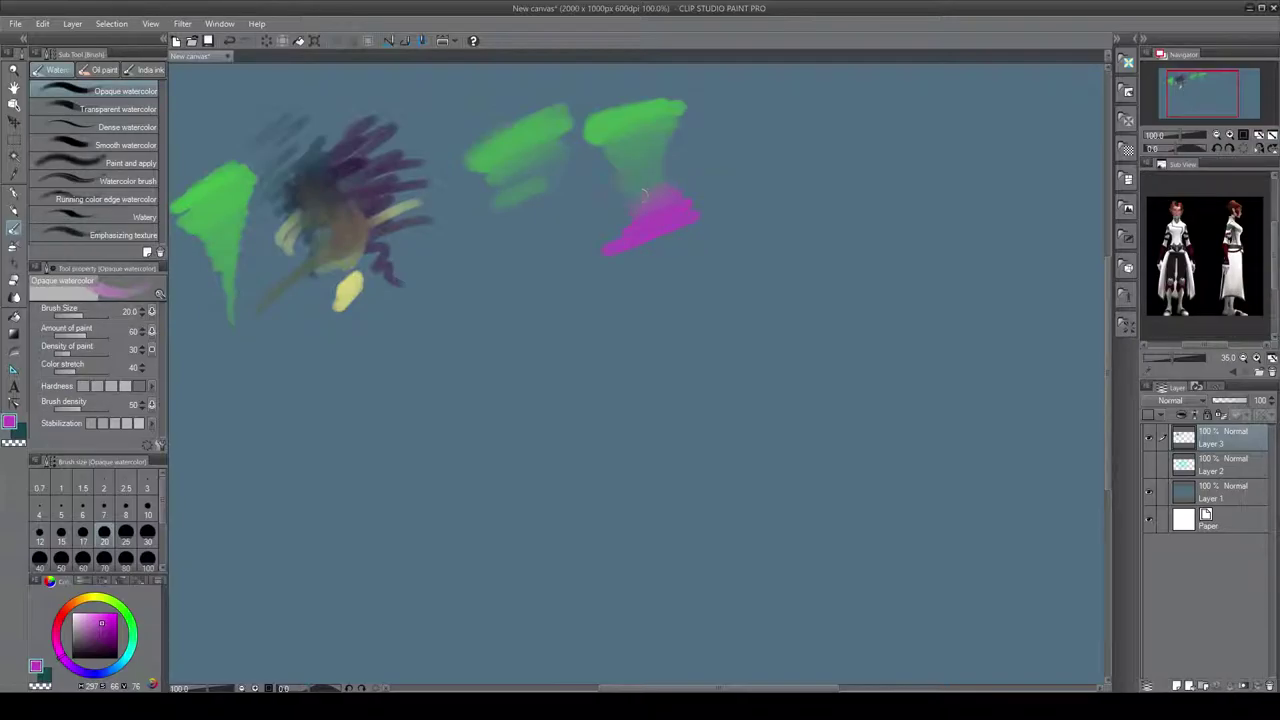
mouse_move(644, 193)
mouse_down()
mouse_move(662, 166)
mouse_move(640, 165)
mouse_up()
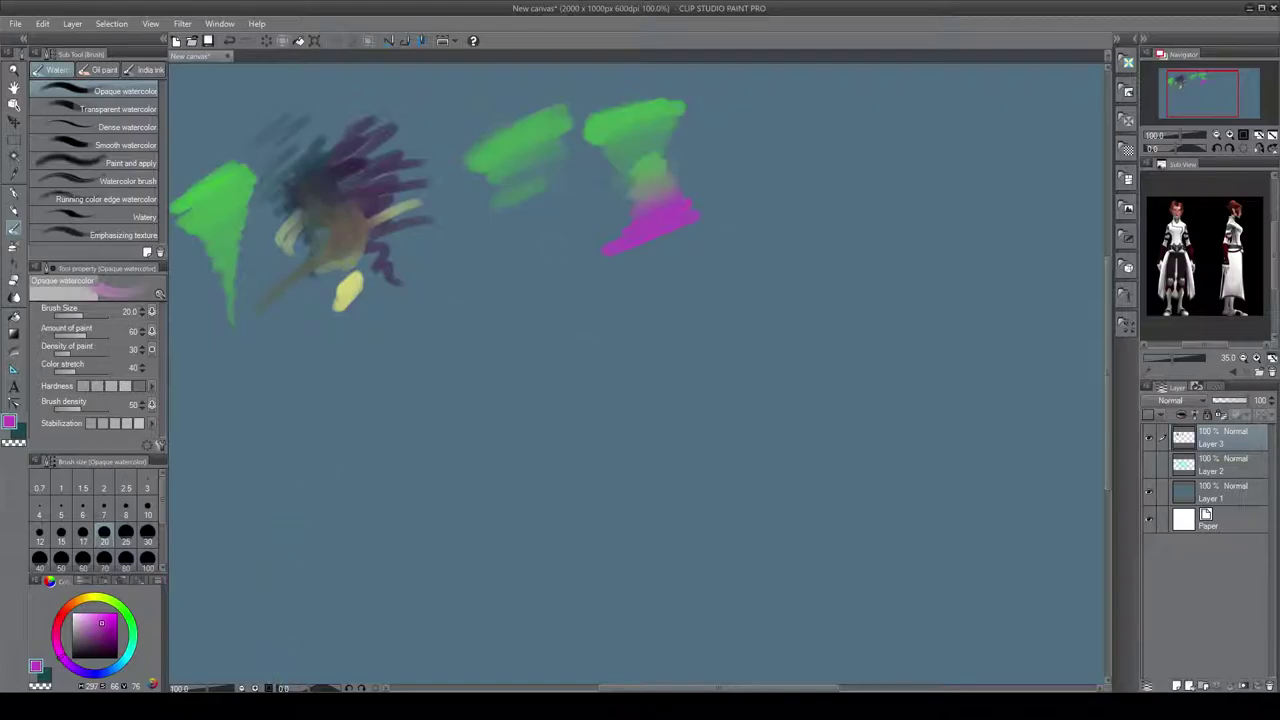
- Paint magenta zigzags below the first scribbles with the Dense watercolor brush at size 10, and fill a solid patch at size 25
click(117, 126)
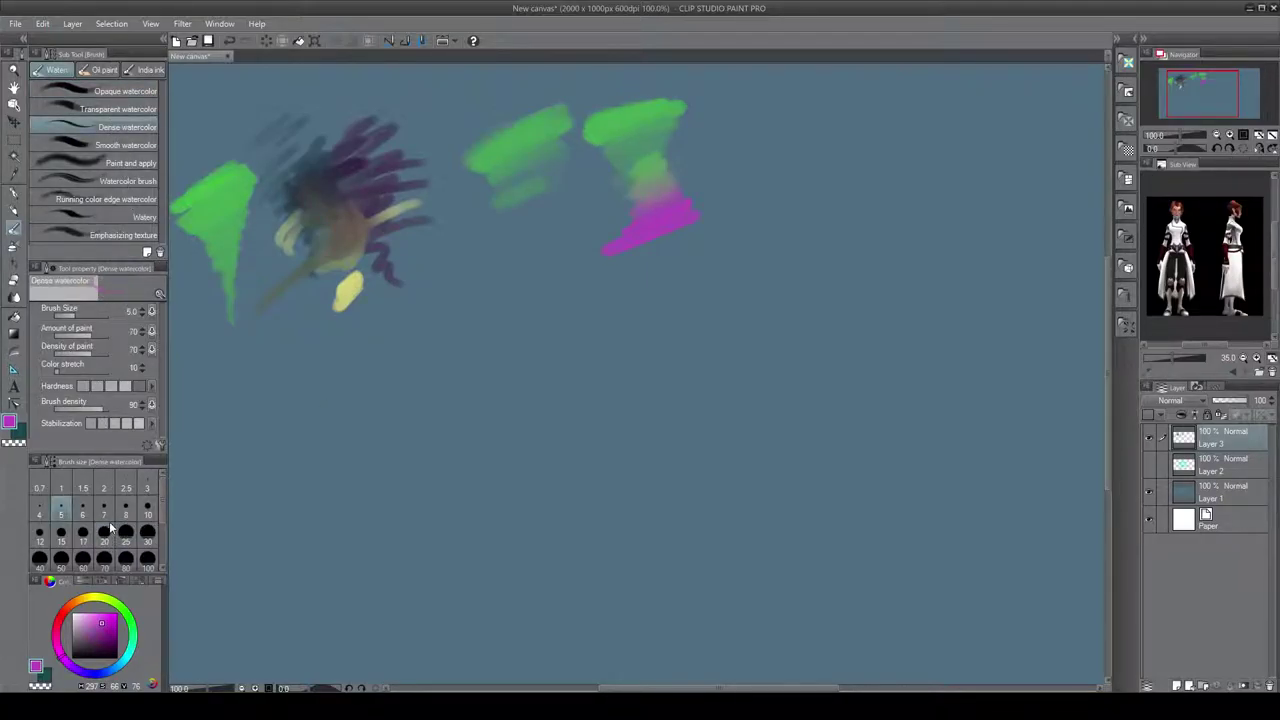
click(147, 507)
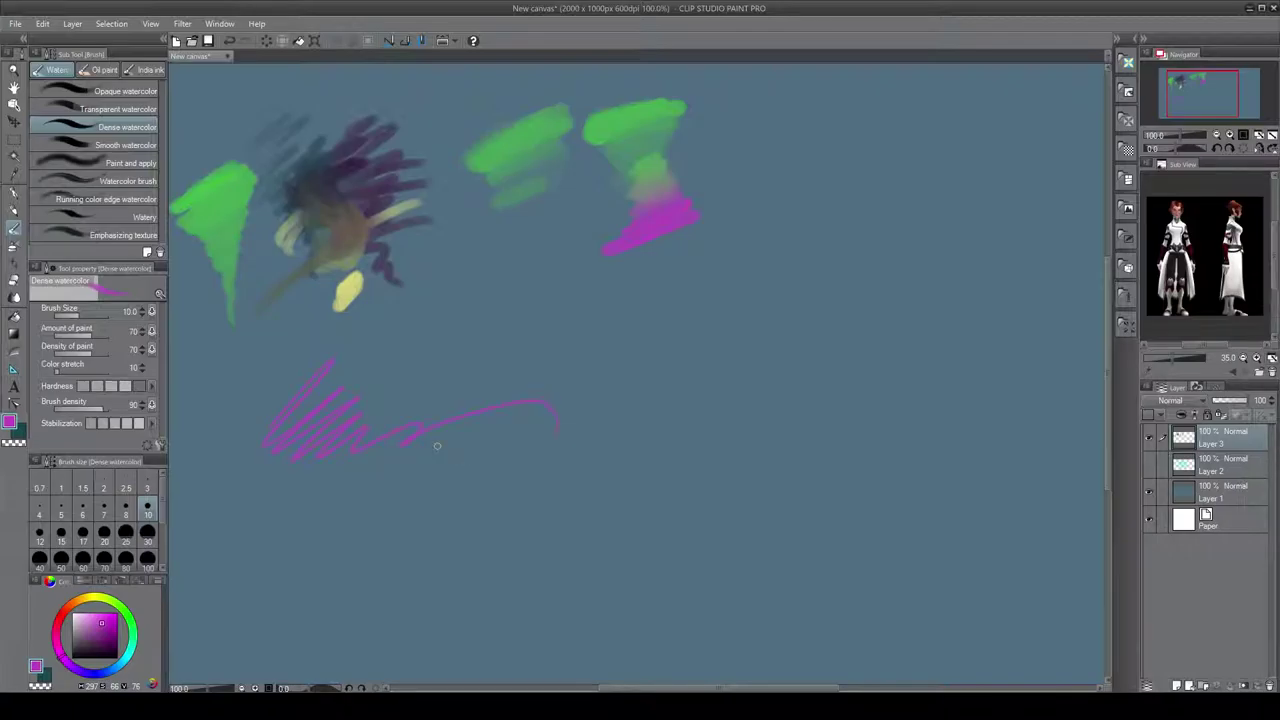
click(106, 535)
click(126, 533)
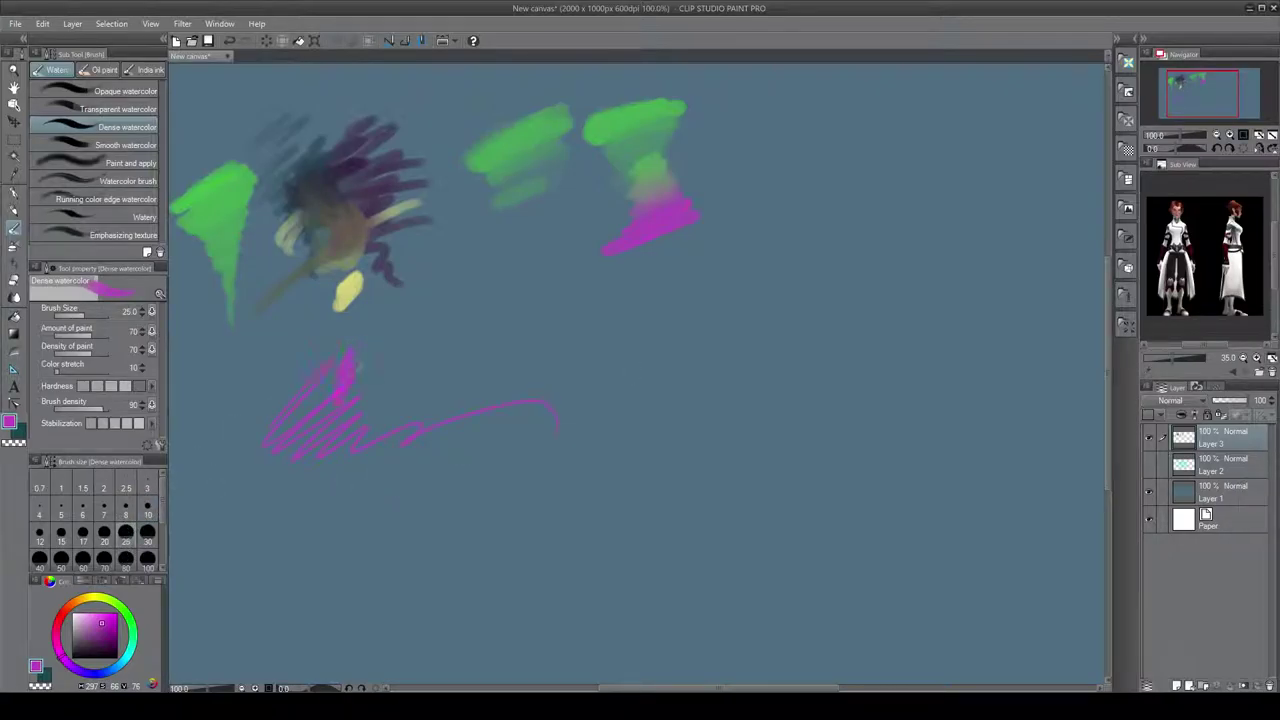
mouse_move(360, 380)
mouse_down()
mouse_move(407, 372)
mouse_move(444, 379)
mouse_move(429, 384)
mouse_move(422, 348)
mouse_move(387, 347)
mouse_move(440, 371)
mouse_move(388, 370)
mouse_up()
- Paint yellow-green beside the Dense watercolor magenta patch, blend it into the magenta, and undo the extra stroke
click(97, 597)
mouse_move(445, 338)
mouse_down()
mouse_move(417, 376)
mouse_move(410, 356)
mouse_move(391, 369)
mouse_move(410, 368)
mouse_move(390, 365)
mouse_move(417, 357)
mouse_move(380, 368)
mouse_move(390, 416)
mouse_move(374, 387)
mouse_move(352, 384)
mouse_move(364, 378)
mouse_move(379, 406)
mouse_move(377, 385)
mouse_move(371, 400)
mouse_move(416, 374)
mouse_up()
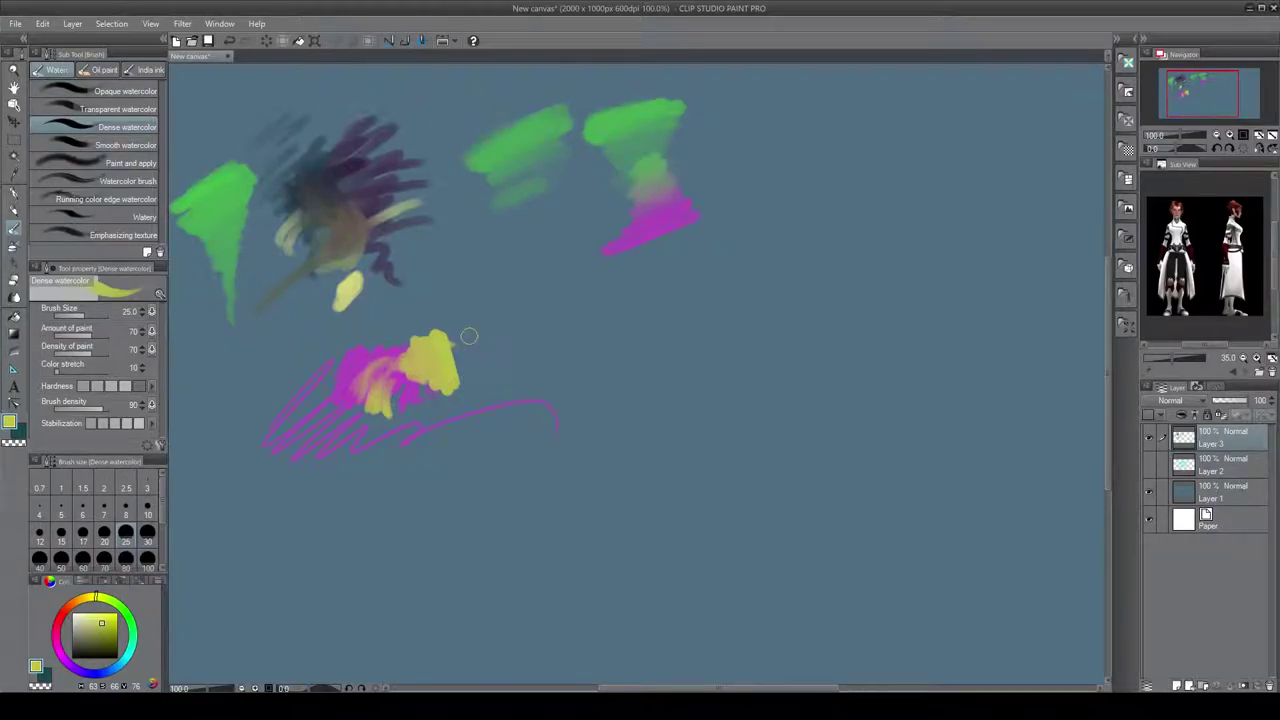
drag(470, 336, 473, 453)
key(ctrl+z)
- Paint two soft green swatches to the right of the yellow patch with the Smooth watercolor brush at size 25
click(135, 145)
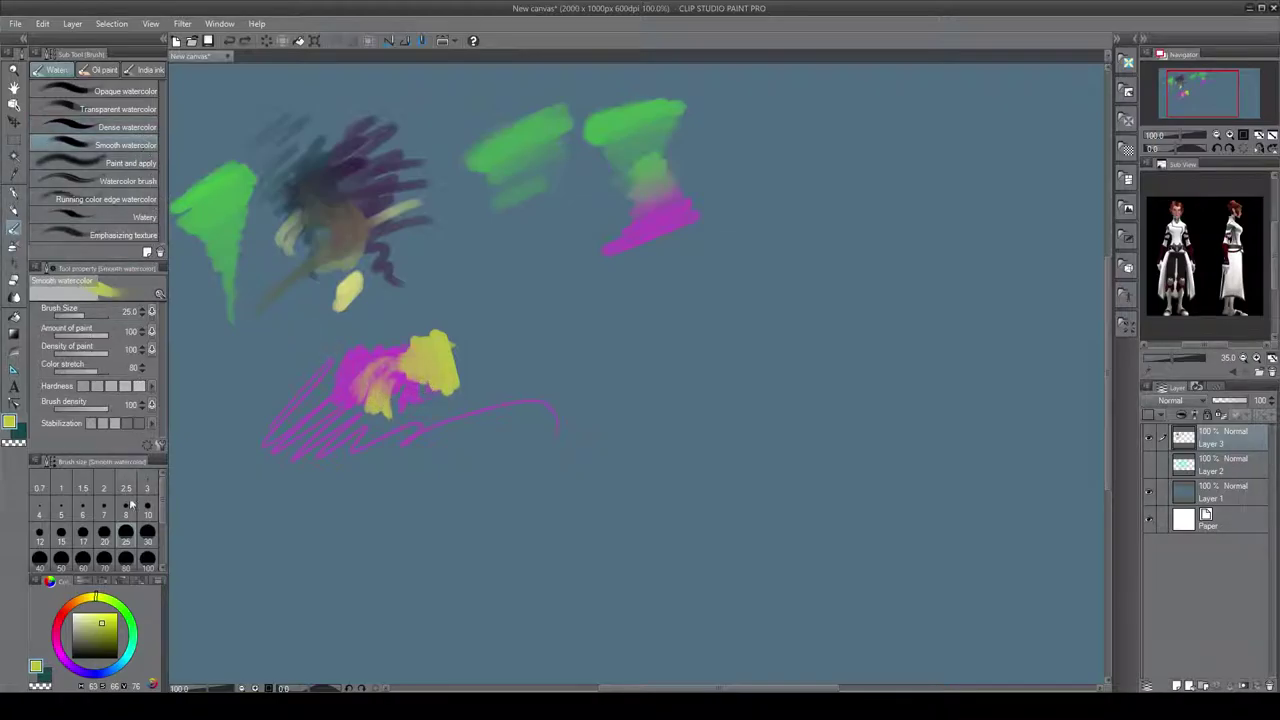
click(127, 608)
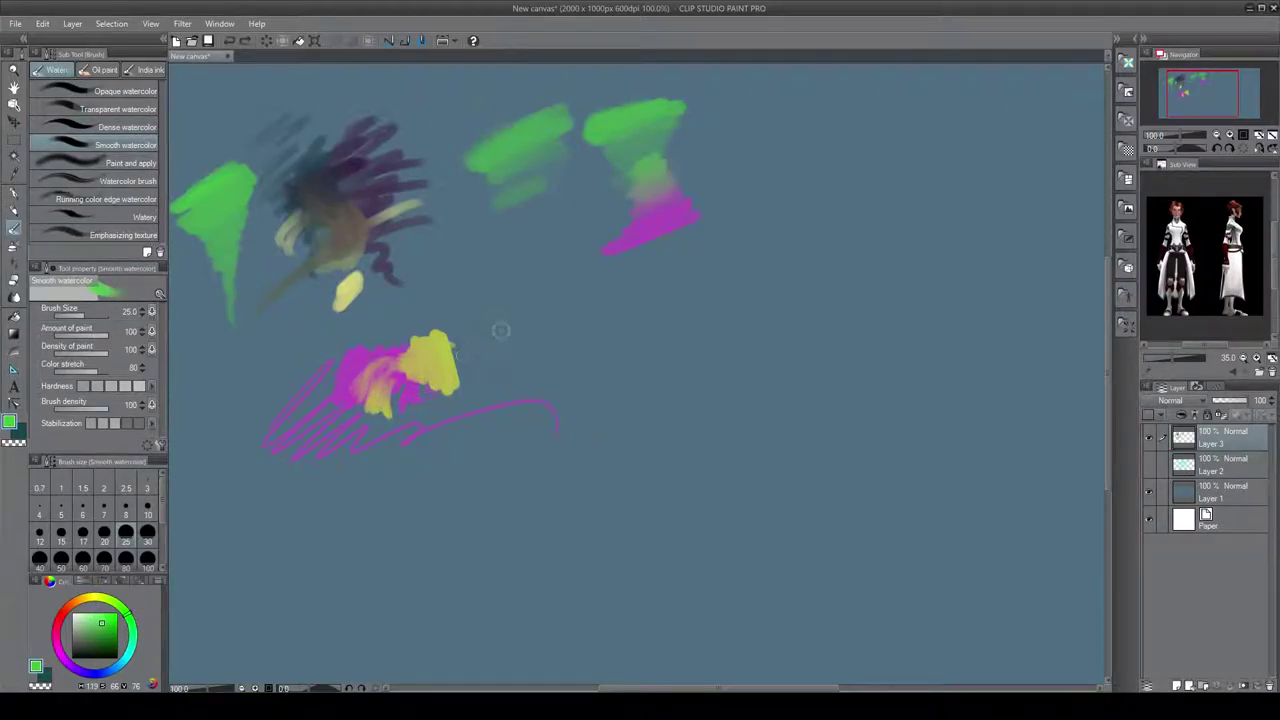
mouse_move(491, 354)
mouse_down()
mouse_move(572, 325)
mouse_move(480, 370)
mouse_move(531, 372)
mouse_up()
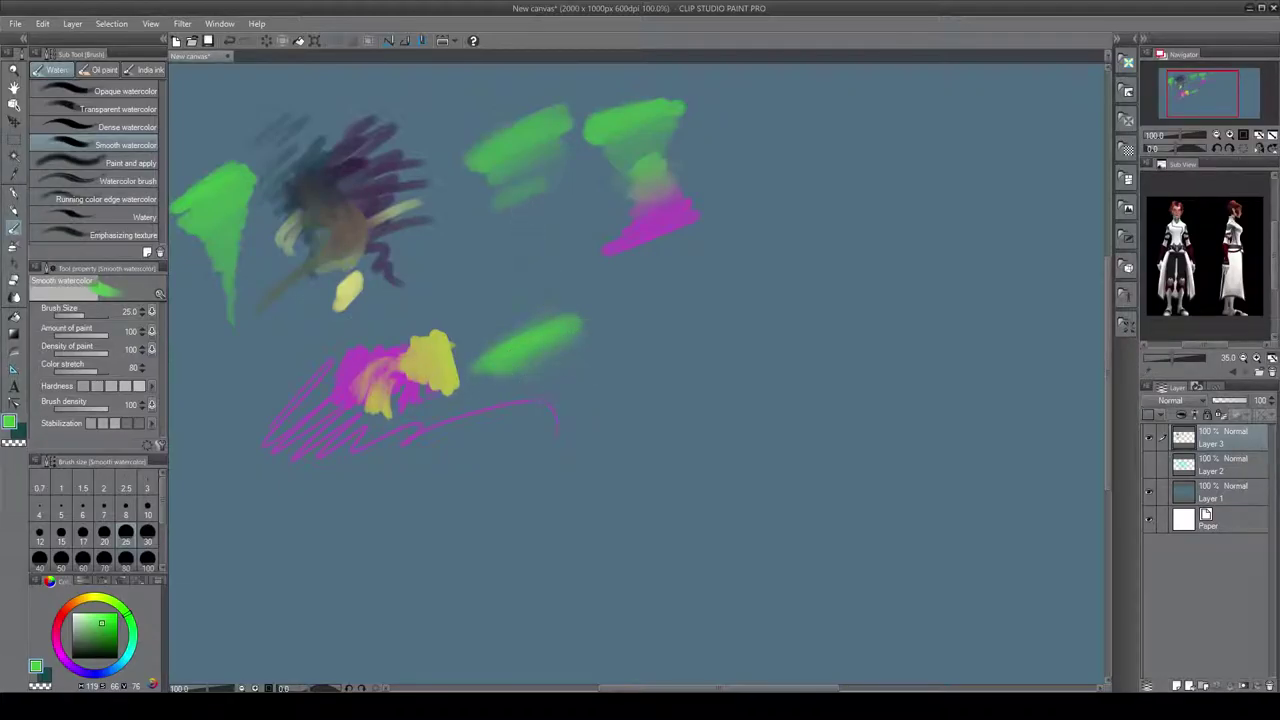
mouse_move(586, 307)
mouse_down()
mouse_move(585, 327)
mouse_move(528, 364)
mouse_move(585, 372)
mouse_move(592, 402)
mouse_up()
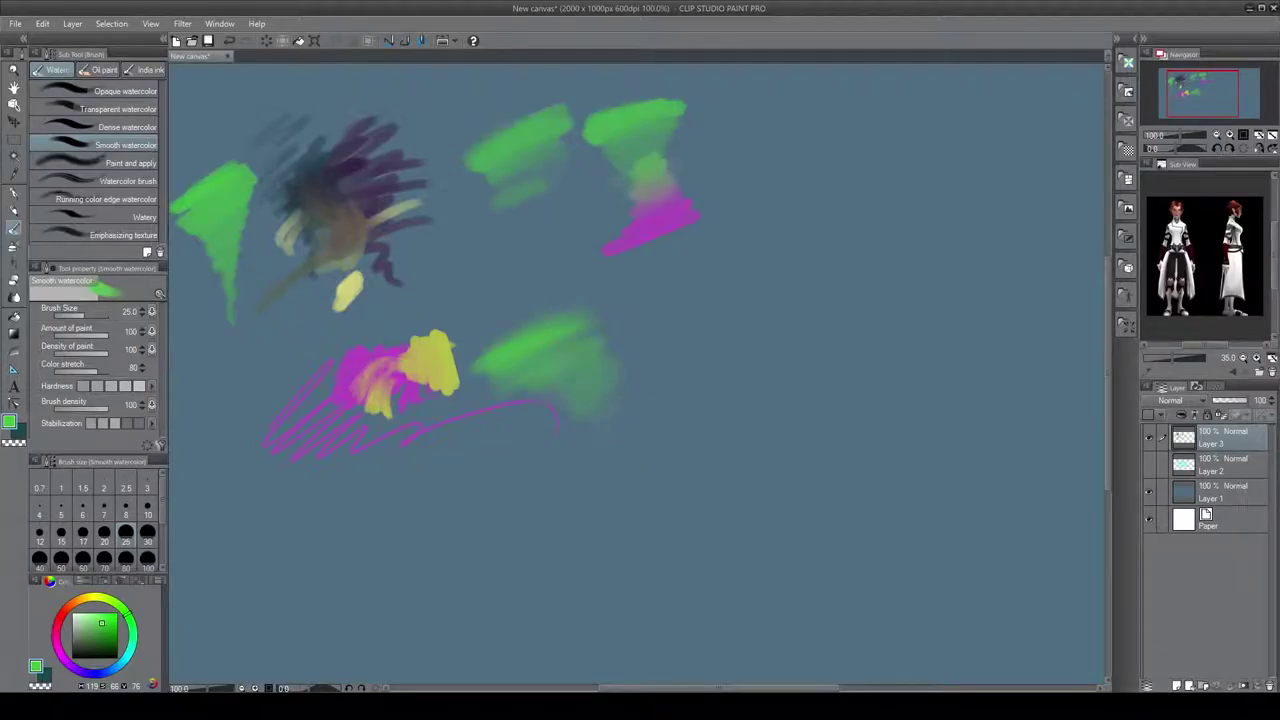
drag(628, 312, 632, 418)
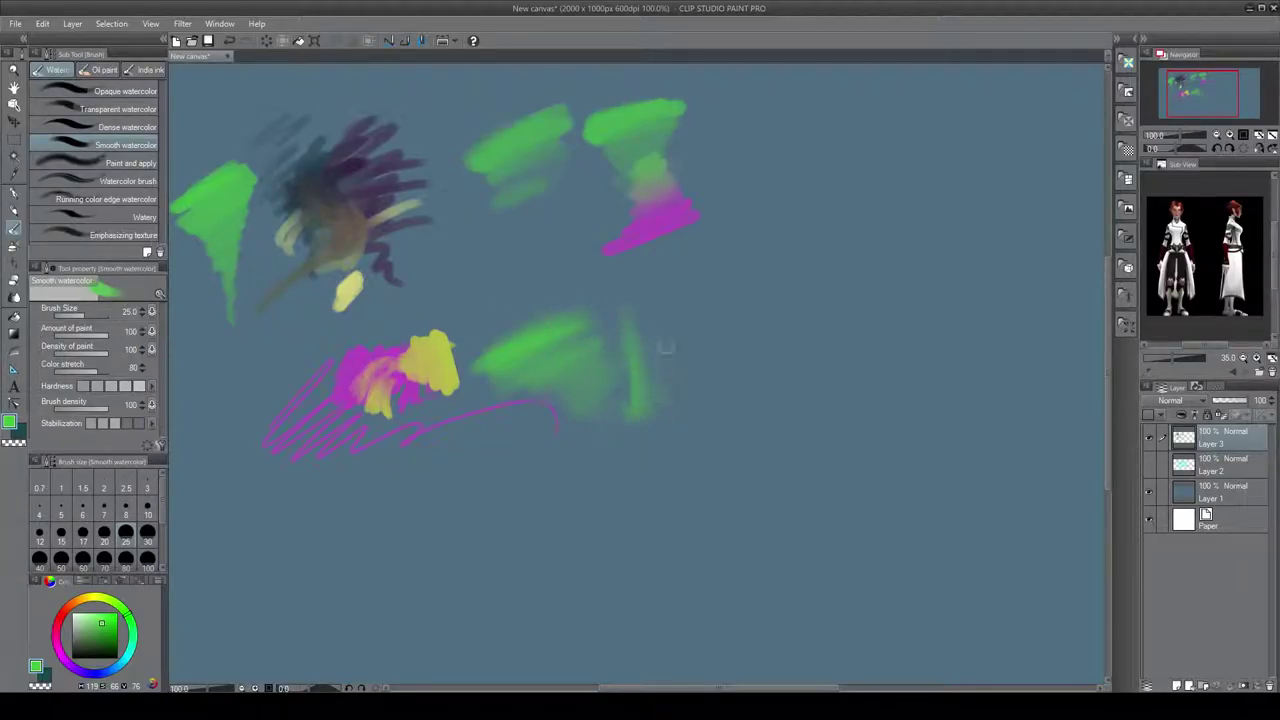
drag(651, 337, 641, 350)
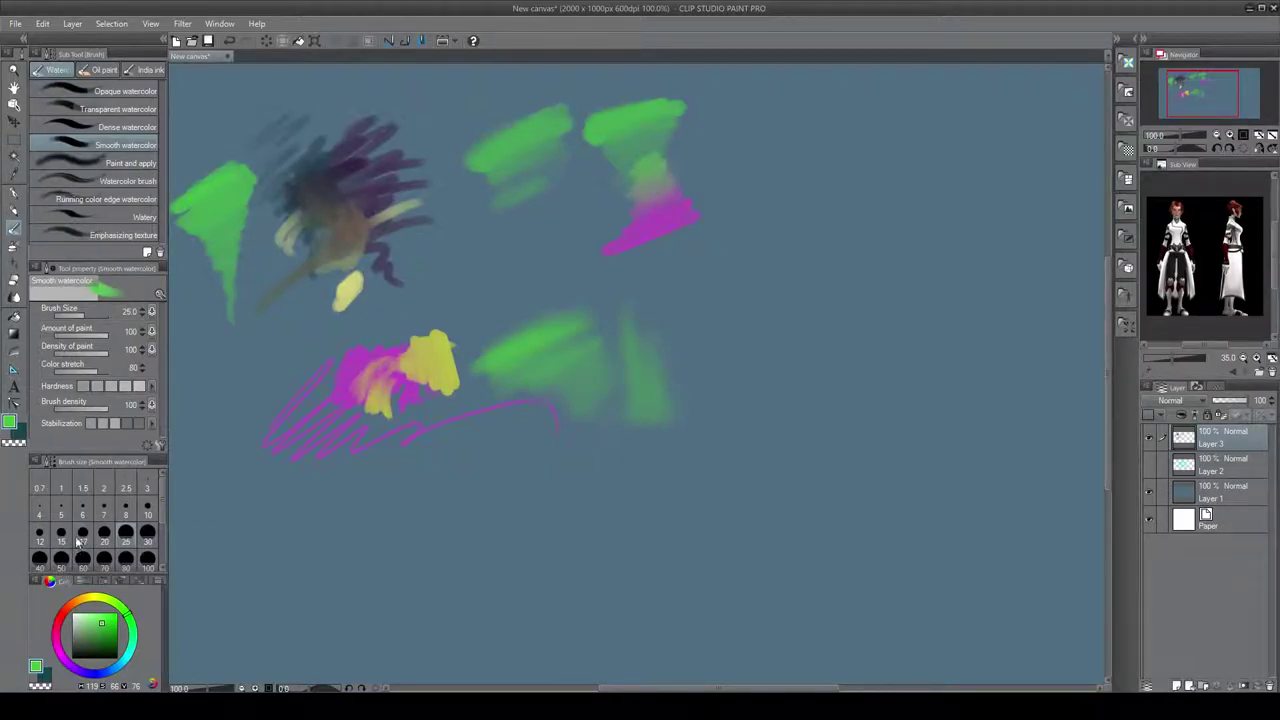
- Blend orange into the right edge of the narrow soft green swatch and across the top of the wider one
mouse_move(86, 614)
mouse_down()
mouse_move(68, 610)
mouse_move(112, 620)
mouse_up()
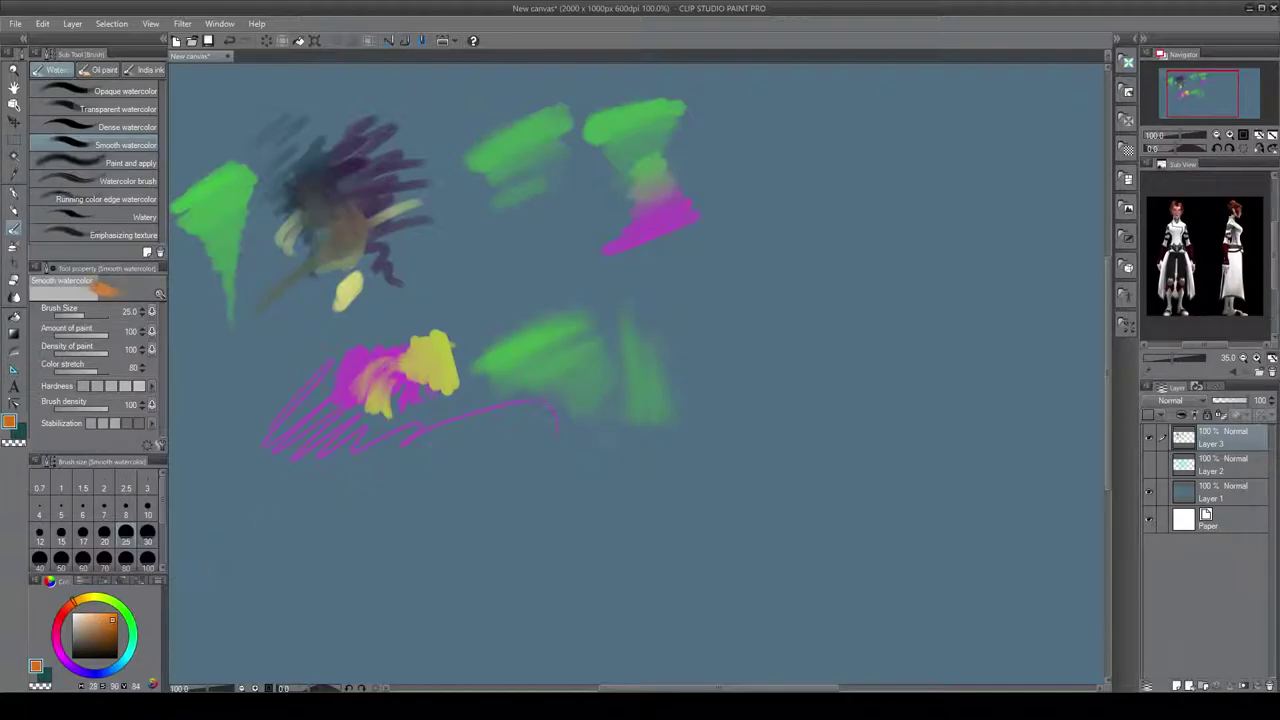
mouse_move(702, 420)
mouse_down()
mouse_move(679, 311)
mouse_move(672, 388)
mouse_up()
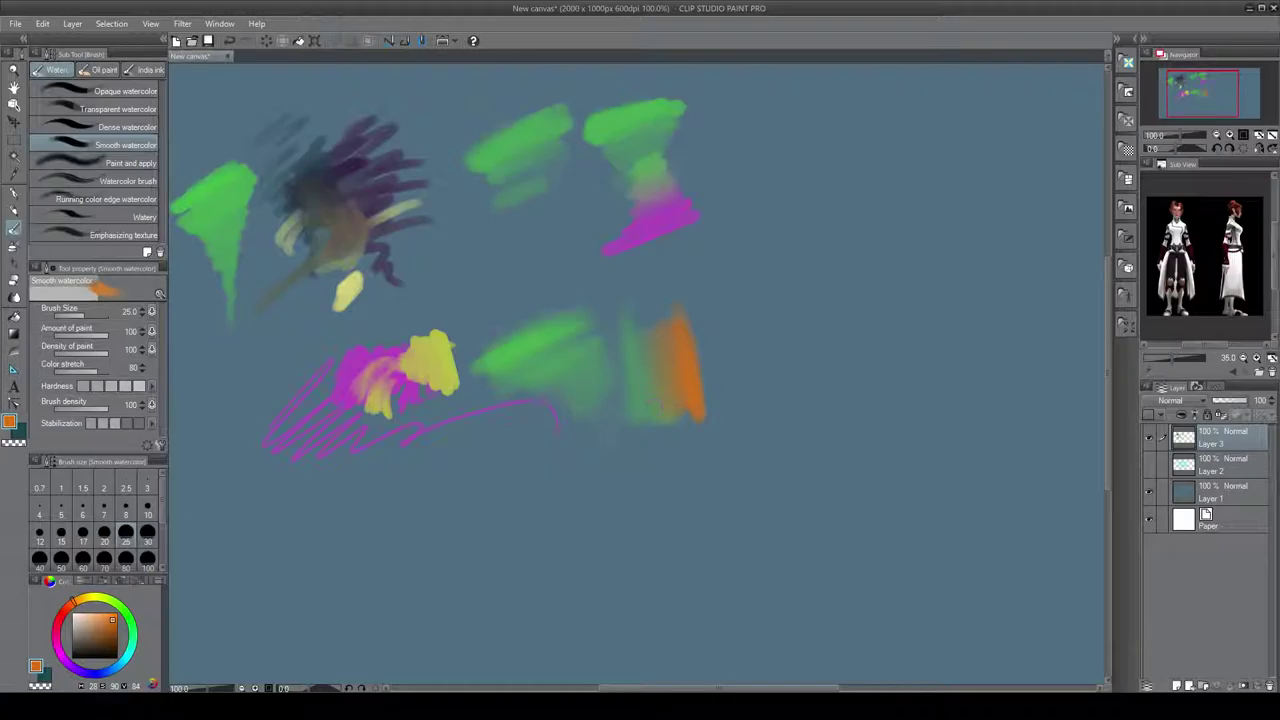
drag(543, 290, 565, 370)
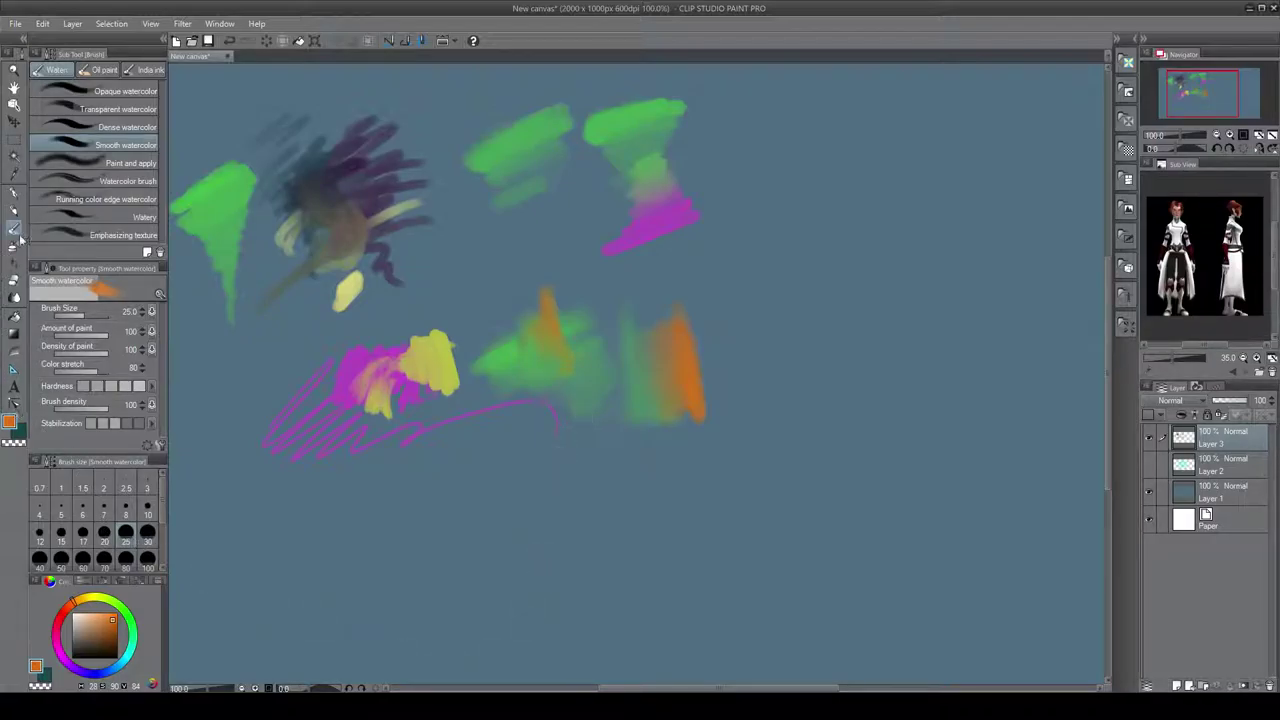
- Paint a round violet blob to the right of the magenta and green swatch with the Paint and apply brush at size 20
click(105, 165)
click(105, 165)
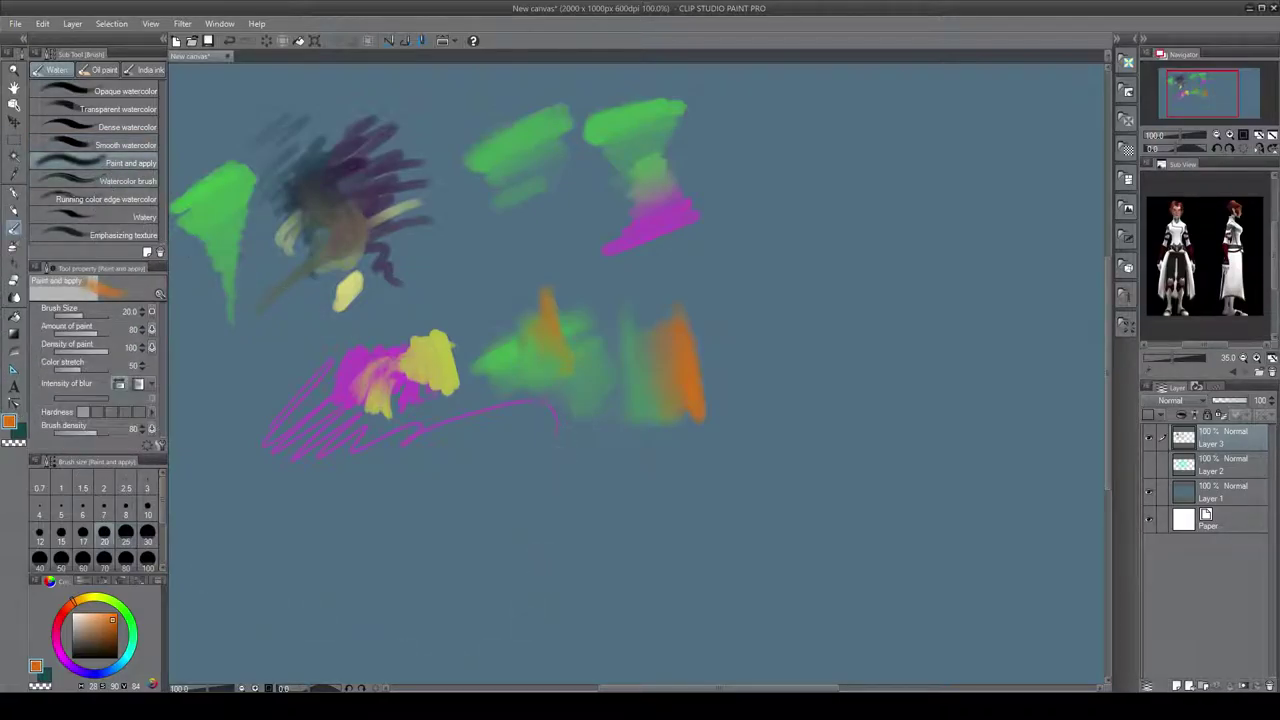
click(82, 676)
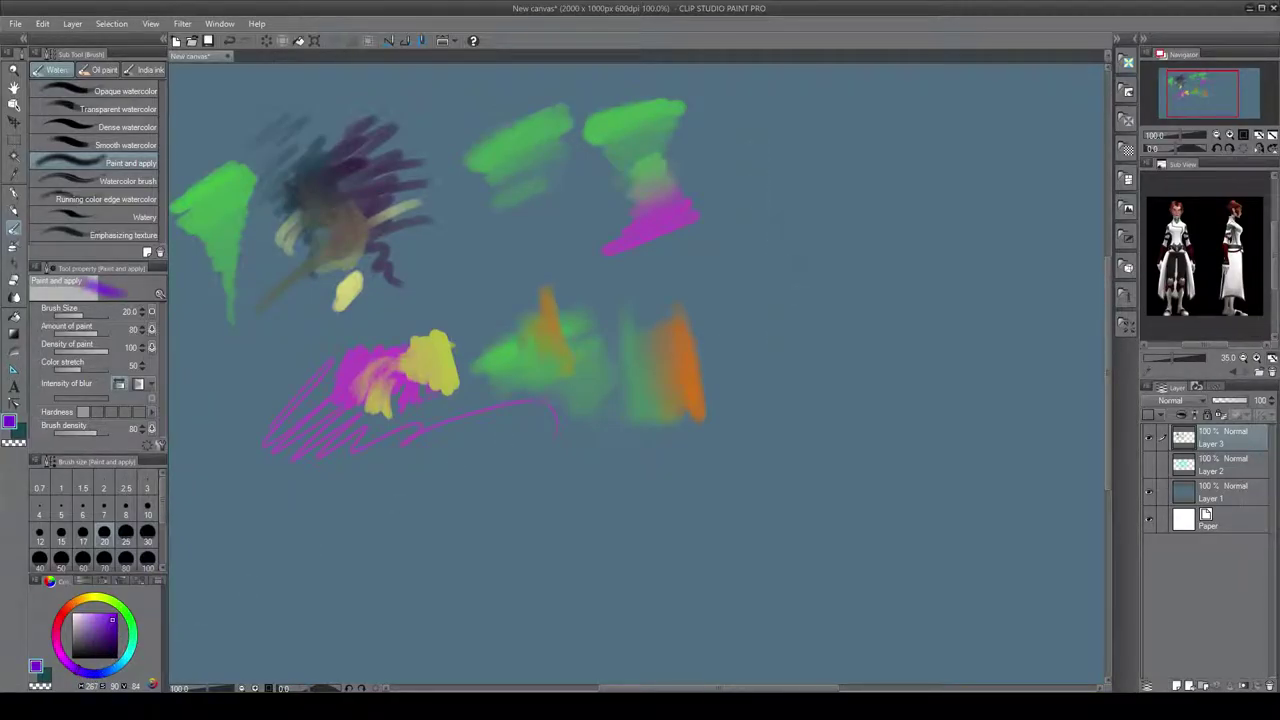
mouse_move(814, 222)
mouse_down()
mouse_move(795, 177)
mouse_move(828, 262)
mouse_move(832, 203)
mouse_move(849, 225)
mouse_move(798, 251)
mouse_move(794, 187)
mouse_move(843, 186)
mouse_move(832, 220)
mouse_up()
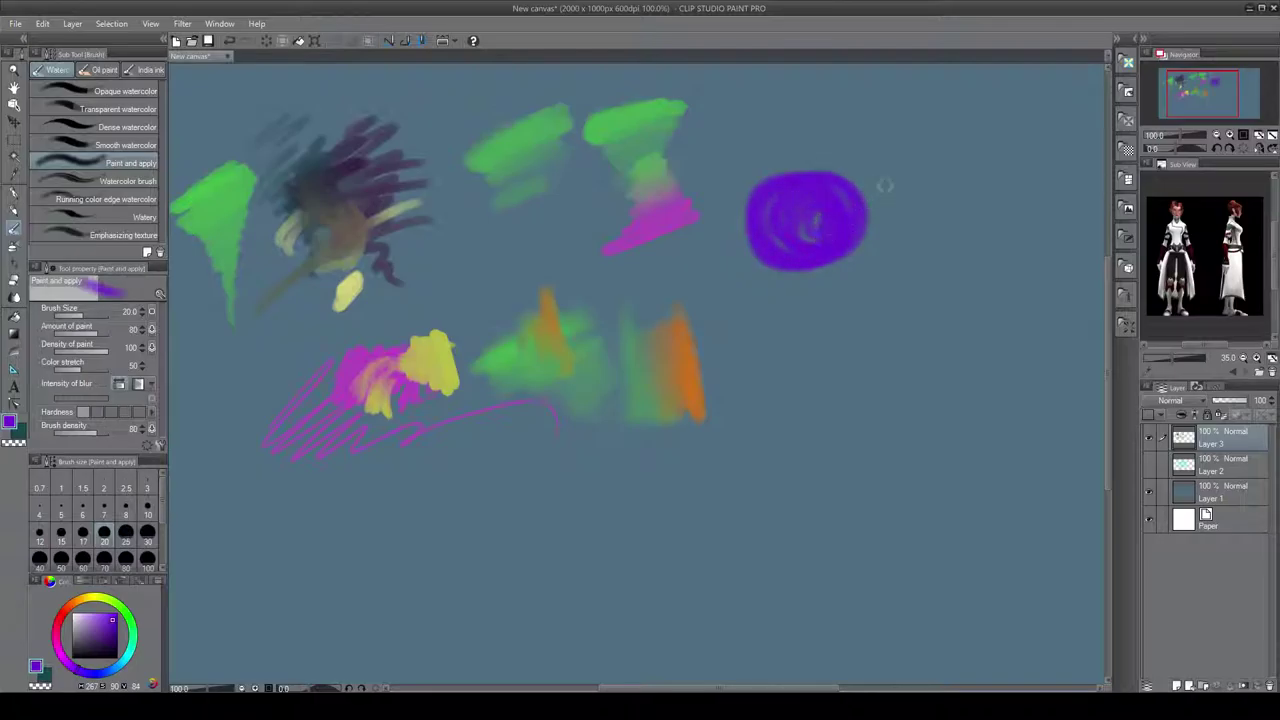
- Add curved violet strokes beside the violet blob, then paint light blue below and blend it through the violet with Paint and apply
drag(885, 185, 848, 292)
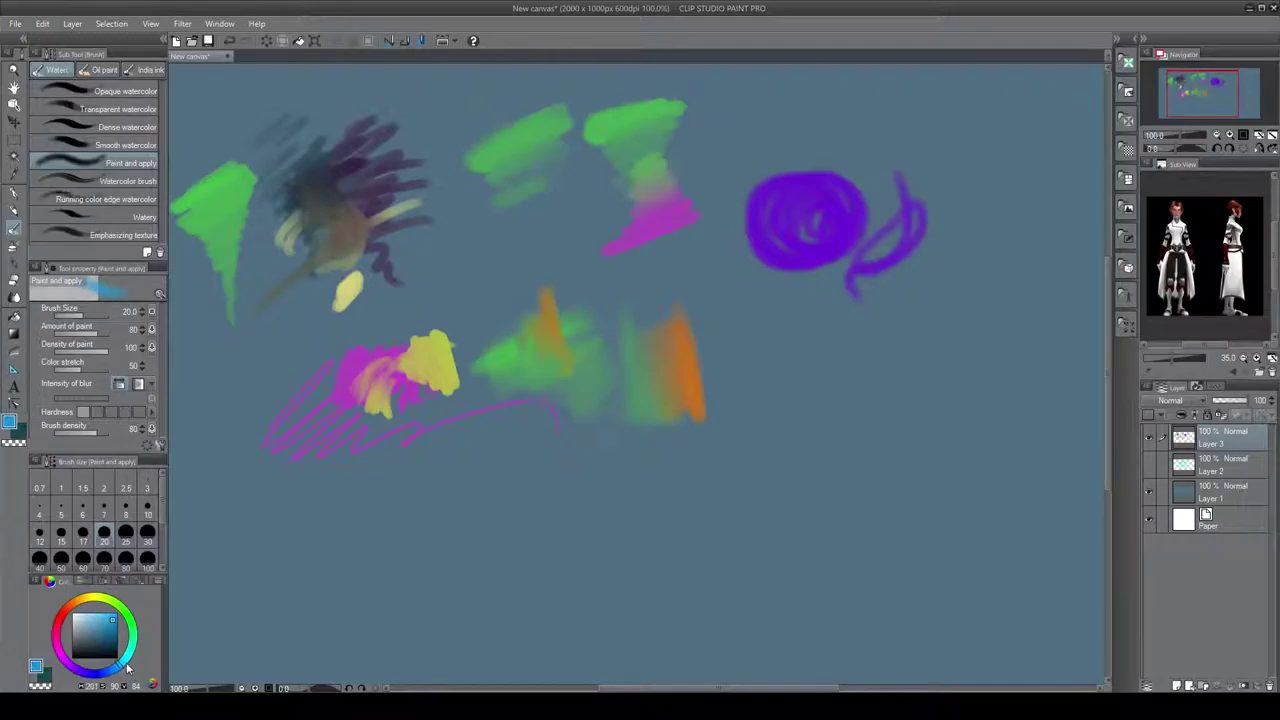
click(104, 615)
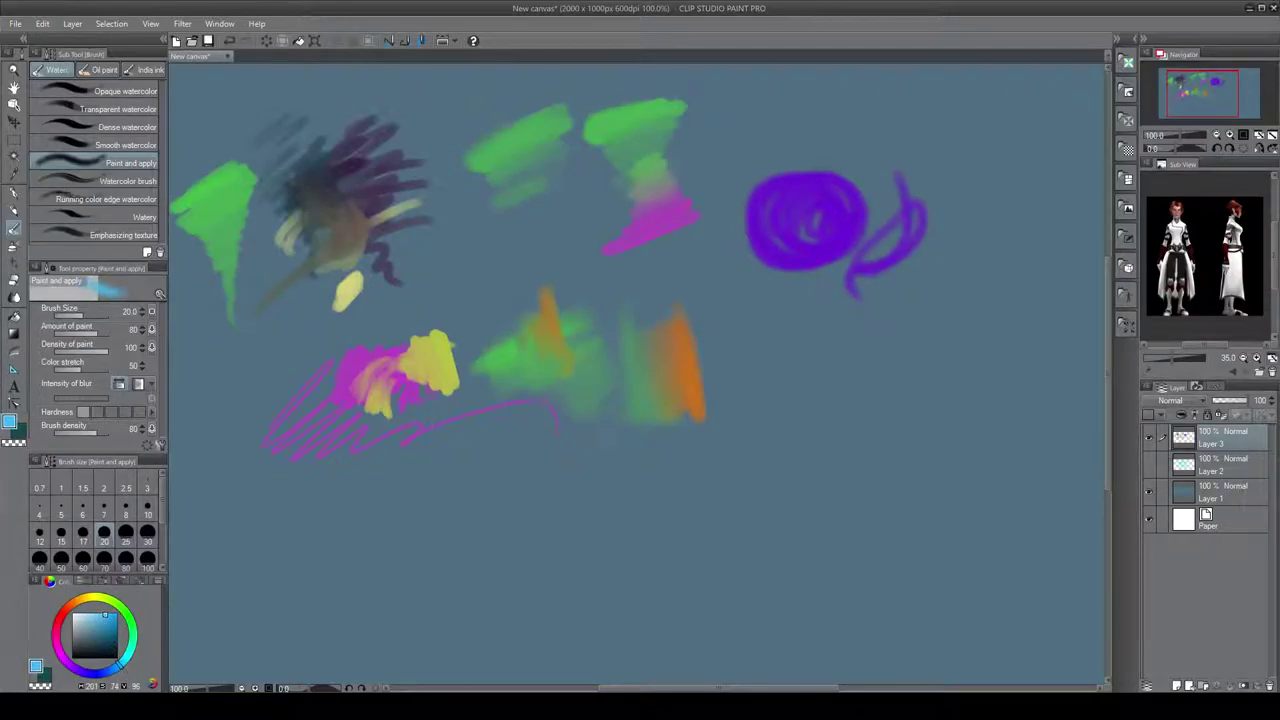
mouse_move(806, 330)
mouse_down()
mouse_move(914, 289)
mouse_move(799, 323)
mouse_move(795, 313)
mouse_move(892, 262)
mouse_move(864, 262)
mouse_move(859, 246)
mouse_move(824, 270)
mouse_move(849, 228)
mouse_move(835, 240)
mouse_move(852, 262)
mouse_move(777, 274)
mouse_move(772, 245)
mouse_move(796, 245)
mouse_move(755, 240)
mouse_up()
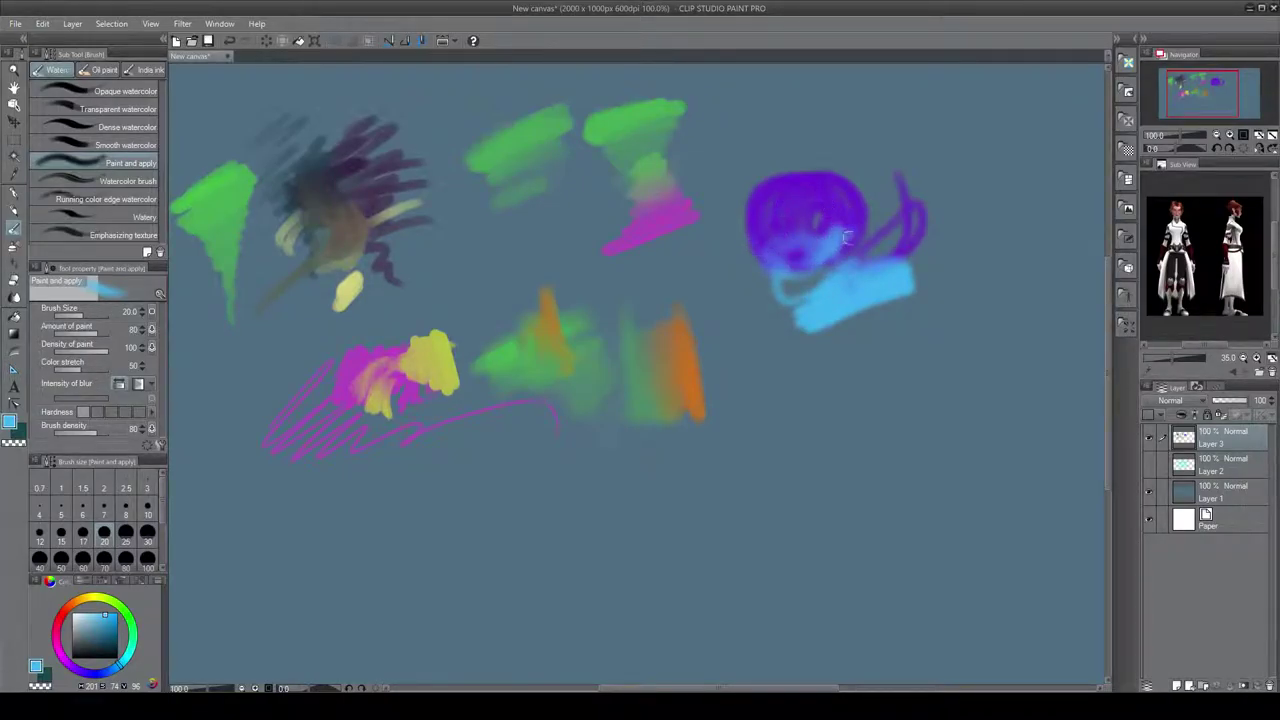
mouse_move(846, 237)
mouse_down()
mouse_move(862, 196)
mouse_move(878, 250)
mouse_move(836, 301)
mouse_up()
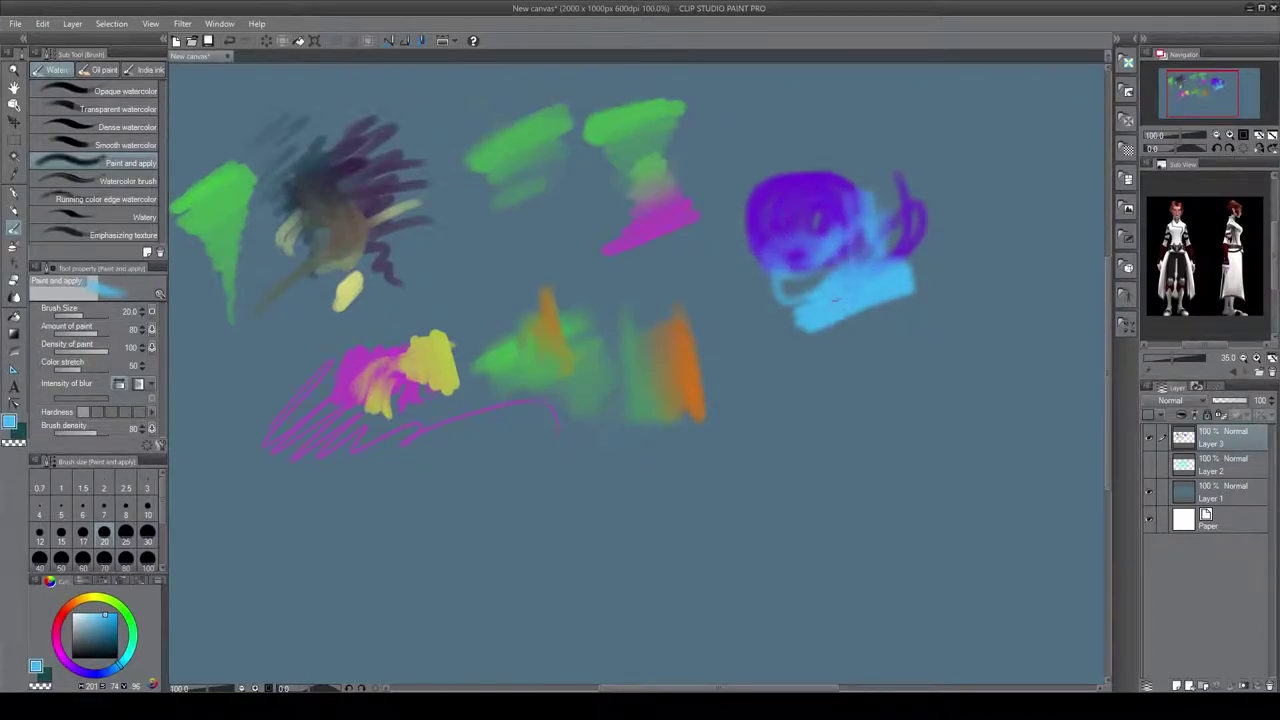
mouse_move(844, 168)
mouse_down()
mouse_move(850, 203)
mouse_move(922, 208)
mouse_move(900, 257)
mouse_up()
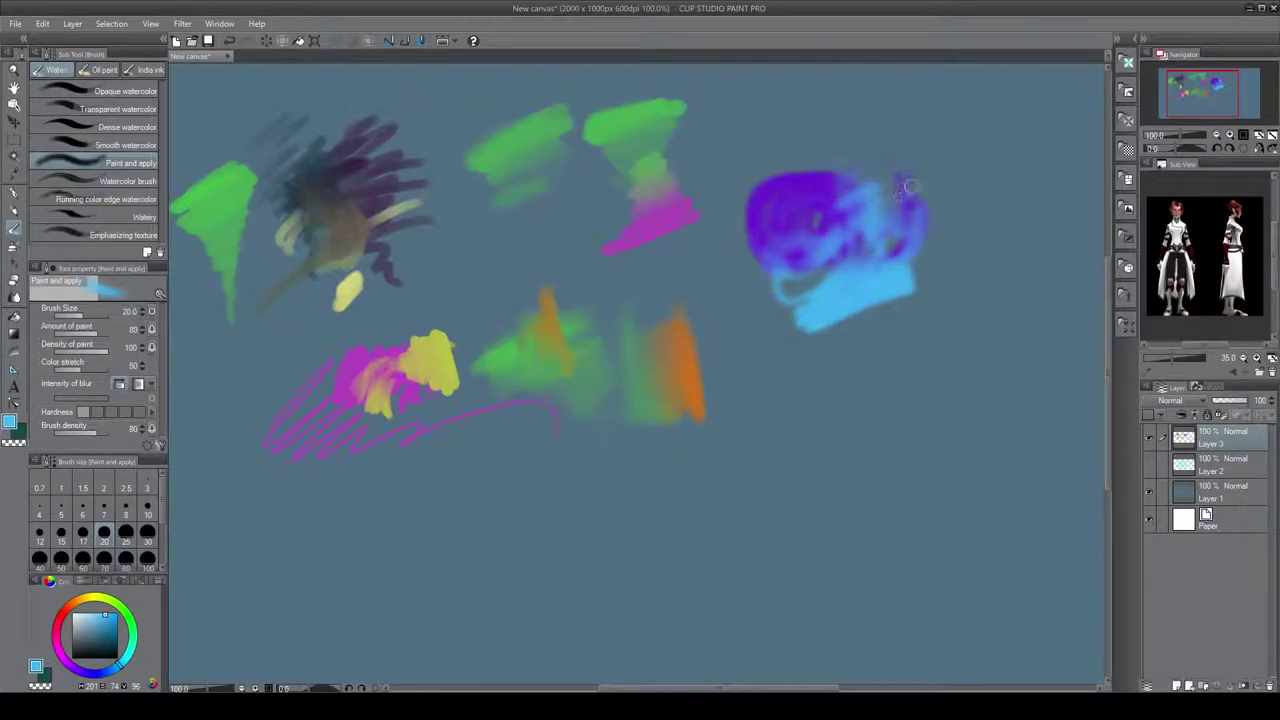
drag(772, 178, 790, 232)
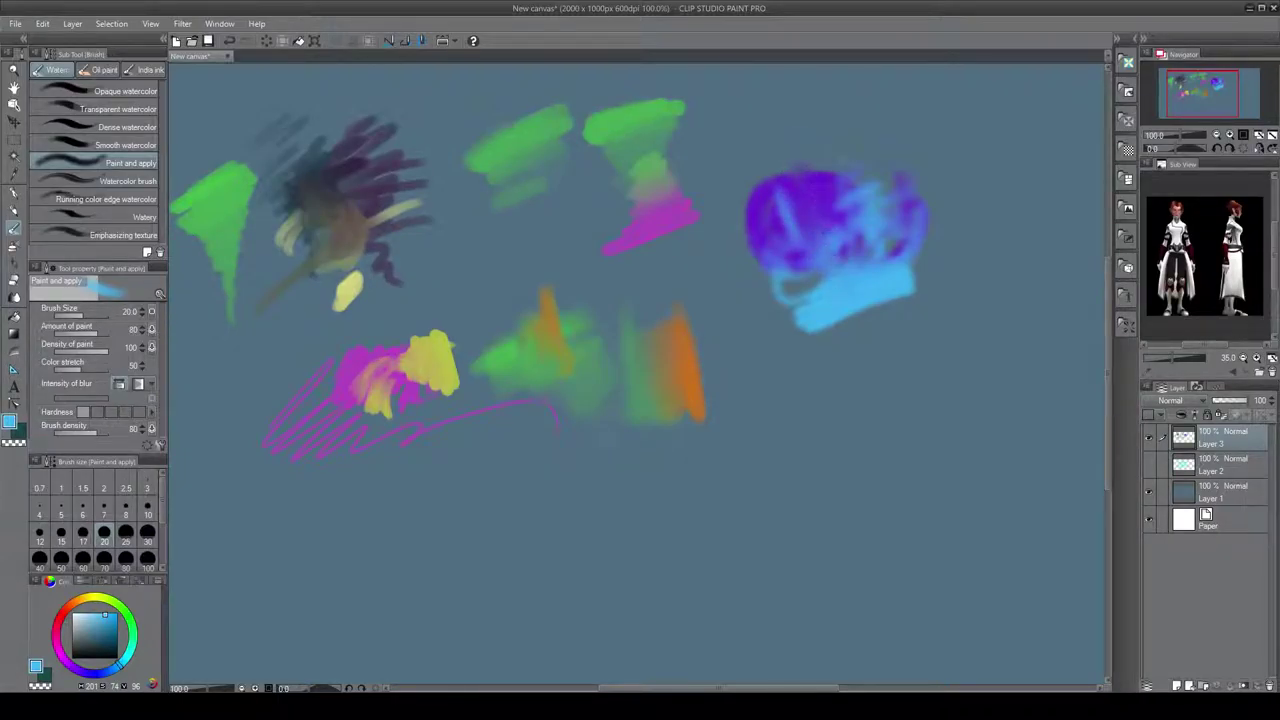
drag(837, 209, 823, 250)
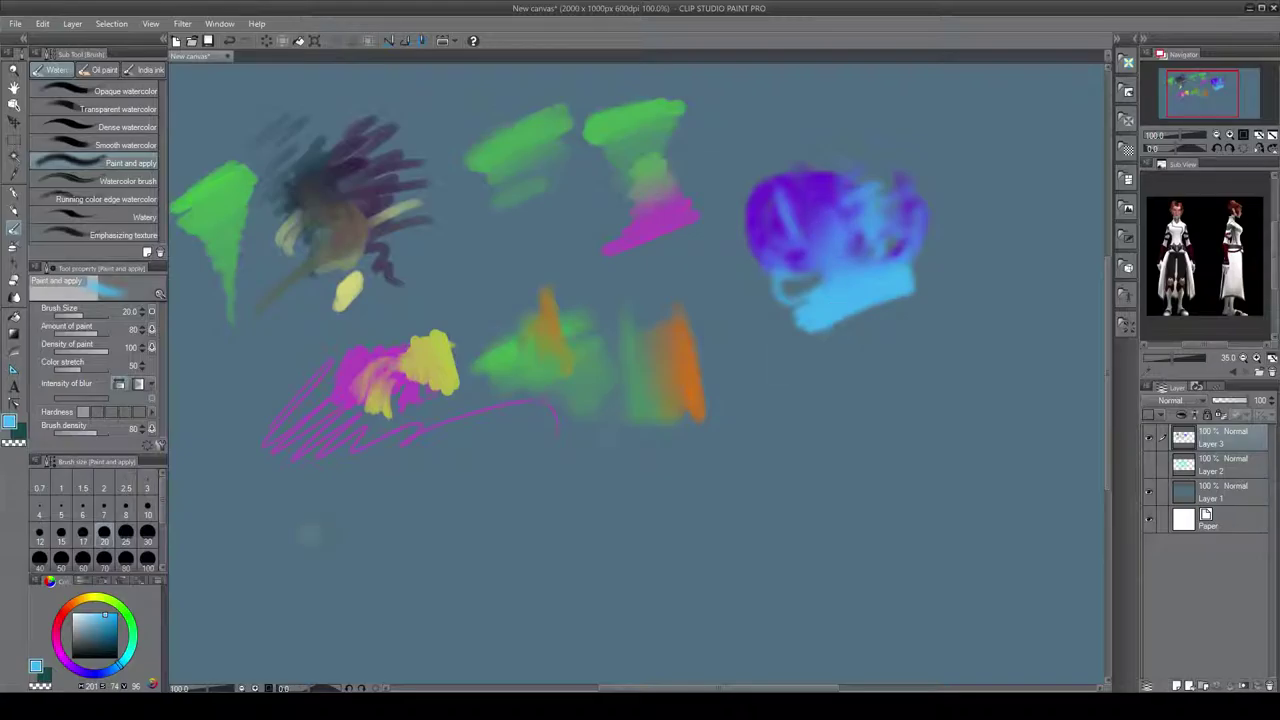
- Scribble a light green swatch below the magenta patch with the Watercolor brush at size 17 and blend pinkish red into its top
click(120, 184)
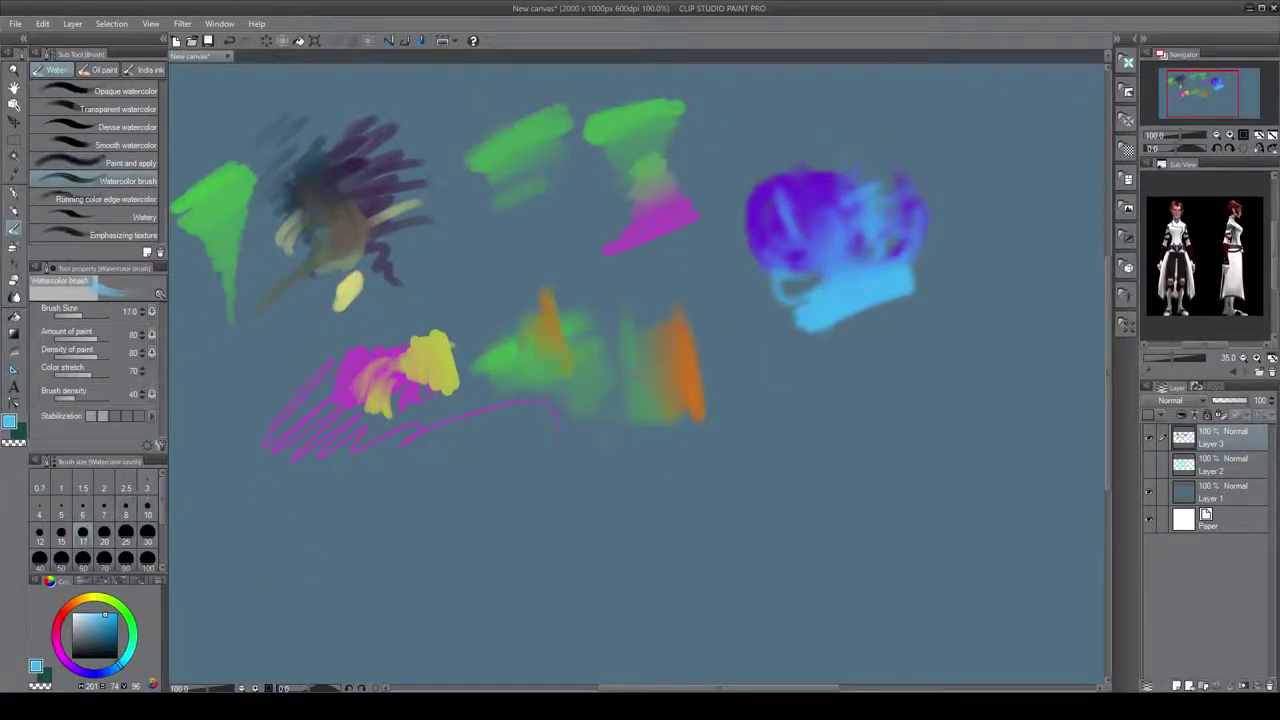
drag(110, 601, 126, 614)
mouse_move(370, 530)
mouse_down()
mouse_move(430, 500)
mouse_move(360, 570)
mouse_move(485, 568)
mouse_move(500, 585)
mouse_move(462, 602)
mouse_move(420, 560)
mouse_move(495, 615)
mouse_move(488, 598)
mouse_up()
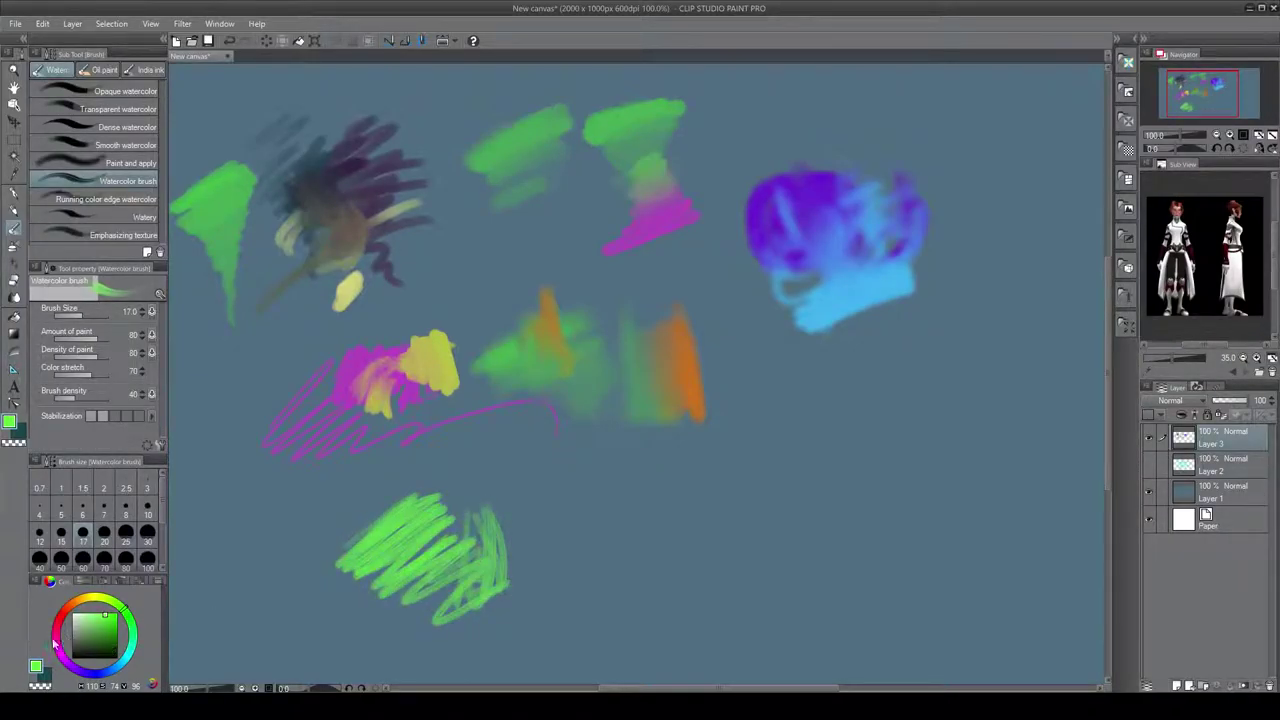
click(60, 628)
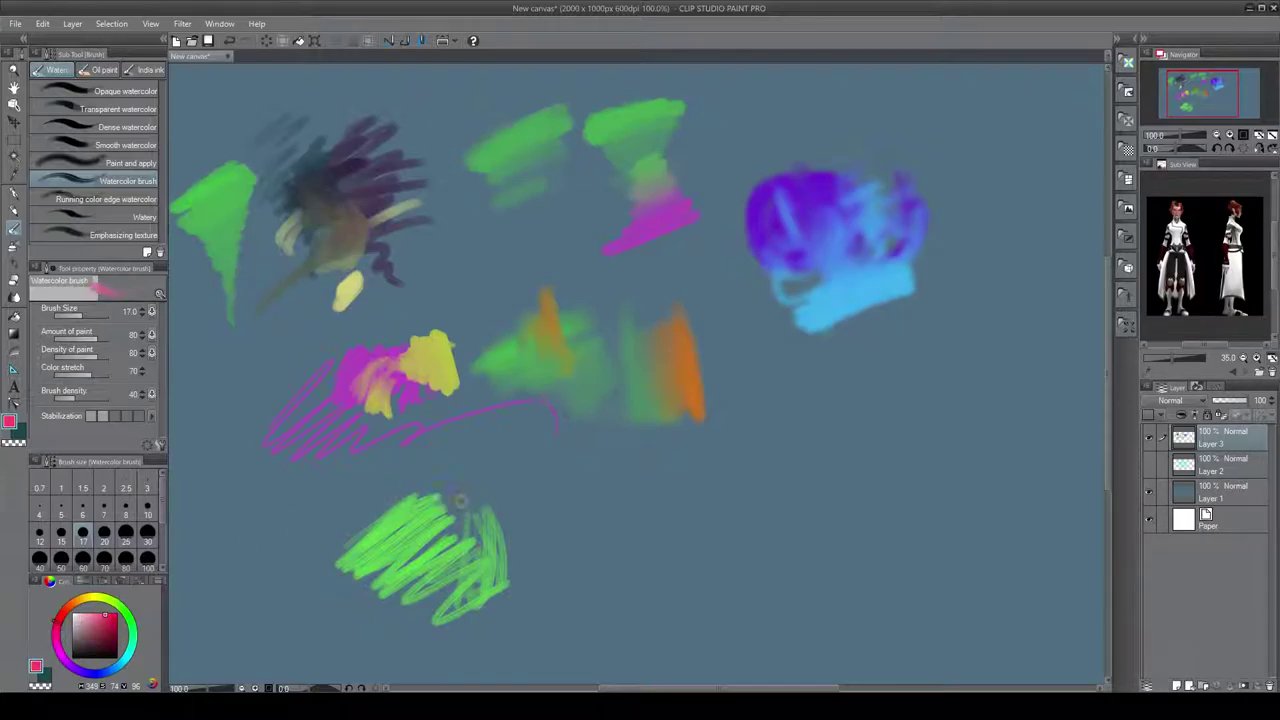
mouse_move(415, 476)
mouse_down()
mouse_move(450, 505)
mouse_move(452, 540)
mouse_up()
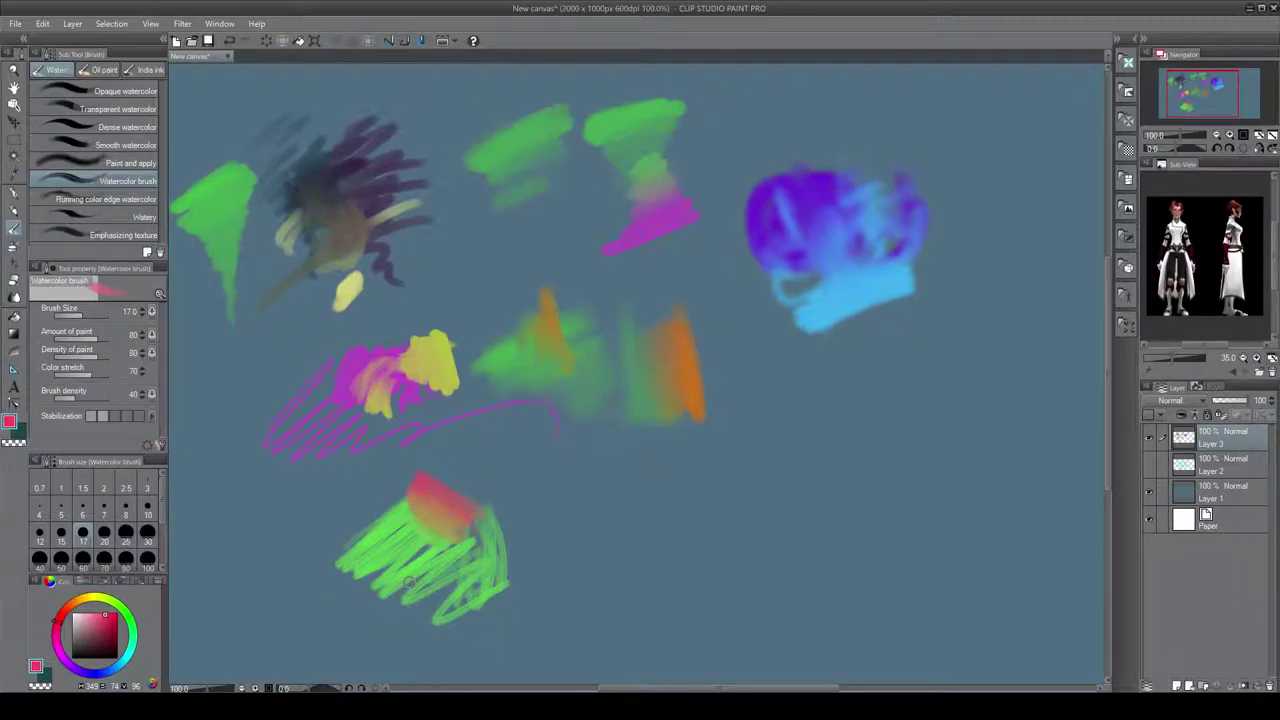
- Paint a broad cyan patch to the right of the green scribble with the Running color edge watercolor brush at size 80
click(110, 200)
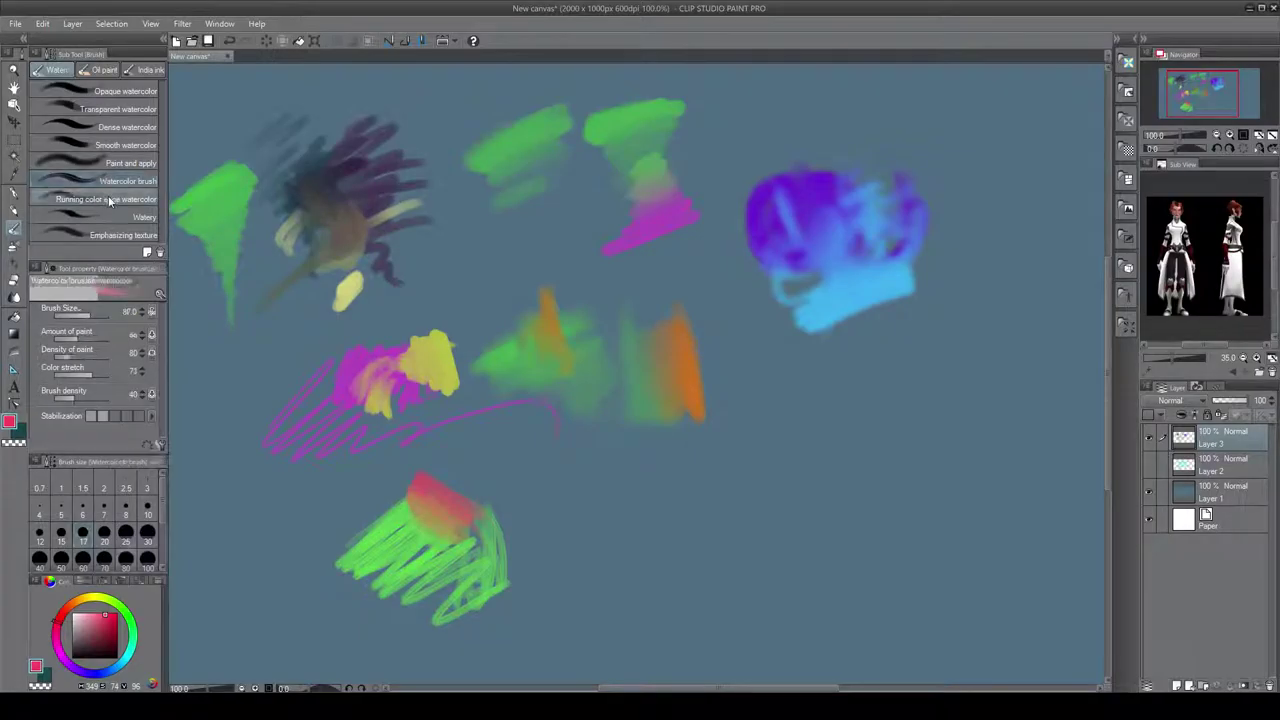
click(110, 200)
drag(129, 636, 127, 663)
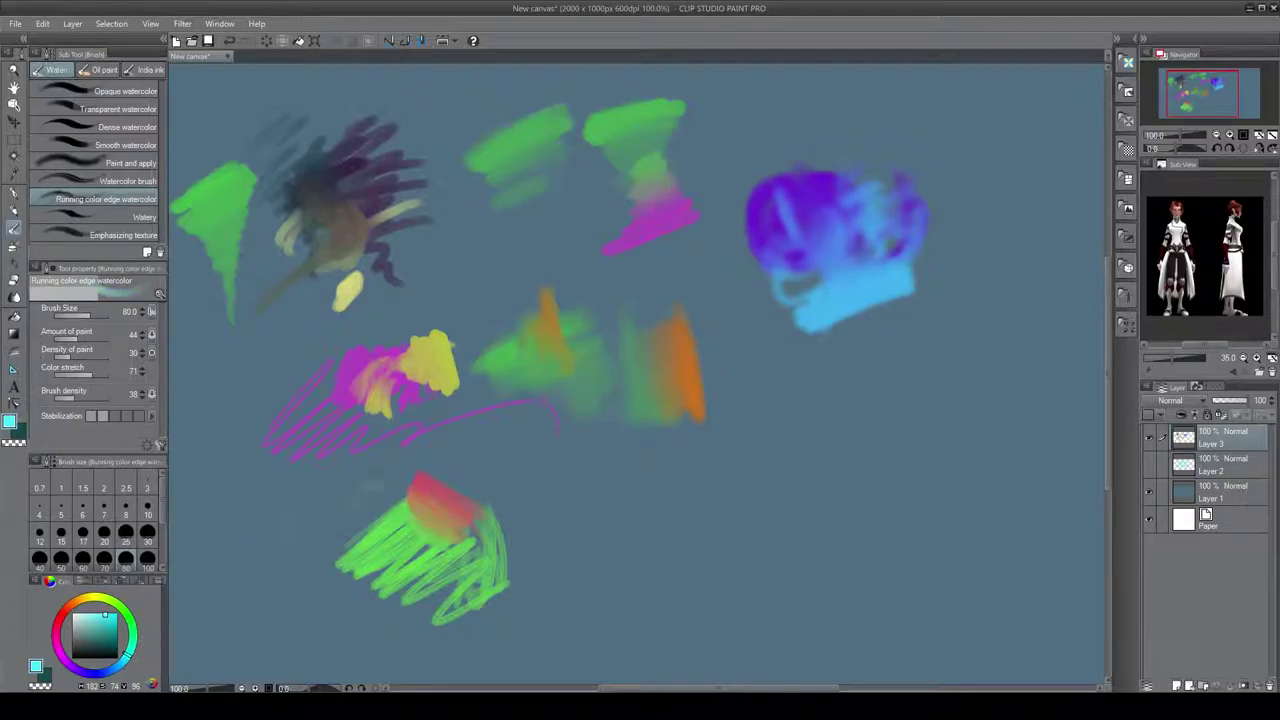
mouse_move(586, 491)
mouse_down()
mouse_move(594, 471)
mouse_move(575, 545)
mouse_move(600, 500)
mouse_move(598, 580)
mouse_move(545, 500)
mouse_move(512, 492)
mouse_move(630, 550)
mouse_up()
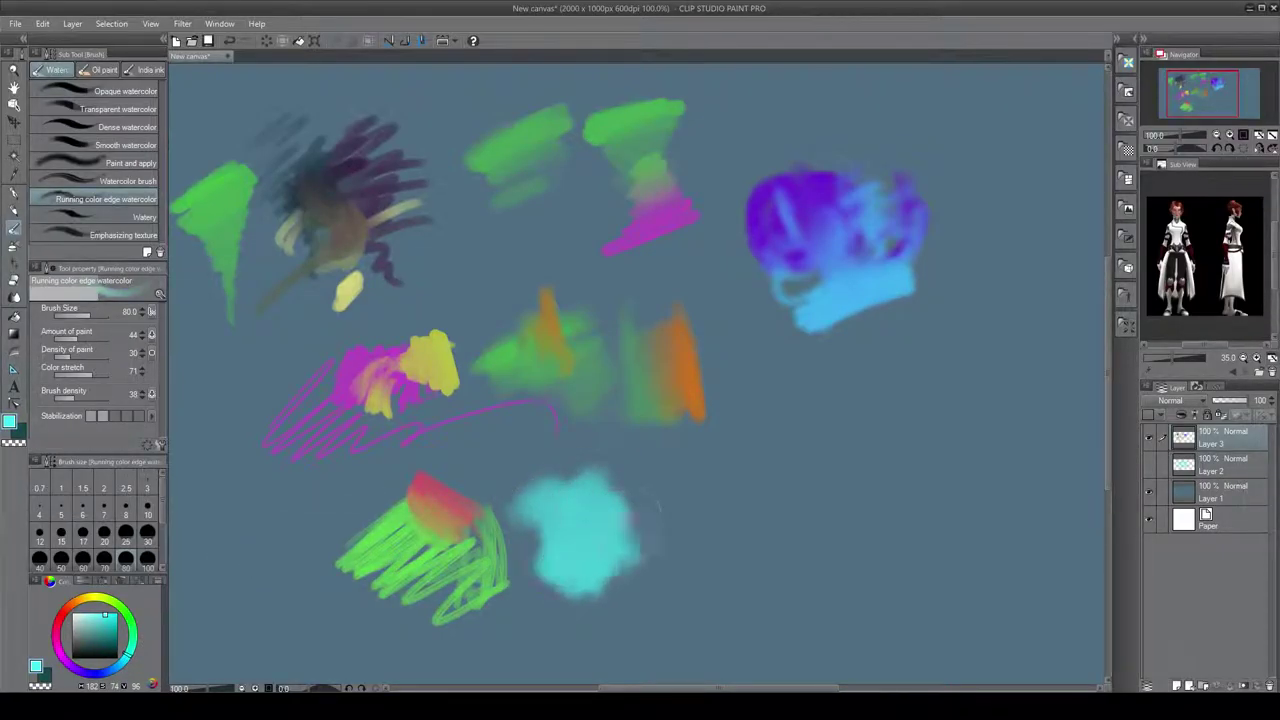
drag(657, 505, 610, 488)
mouse_move(585, 560)
mouse_down()
mouse_move(600, 610)
mouse_move(630, 625)
mouse_move(645, 595)
mouse_move(598, 617)
mouse_move(645, 568)
mouse_move(660, 505)
mouse_move(613, 508)
mouse_move(600, 485)
mouse_move(555, 490)
mouse_move(660, 468)
mouse_move(525, 480)
mouse_move(665, 525)
mouse_move(660, 560)
mouse_move(695, 585)
mouse_move(700, 525)
mouse_move(680, 495)
mouse_move(649, 578)
mouse_up()
- Paint yellow-green beside the cyan patch and blend it across the cyan's middle and lower edge
drag(52, 612, 97, 593)
mouse_move(700, 475)
mouse_down()
mouse_move(712, 520)
mouse_move(669, 510)
mouse_move(623, 531)
mouse_move(639, 520)
mouse_move(619, 500)
mouse_move(652, 505)
mouse_move(648, 521)
mouse_move(580, 606)
mouse_move(606, 618)
mouse_move(654, 595)
mouse_move(619, 535)
mouse_move(639, 525)
mouse_move(676, 554)
mouse_up()
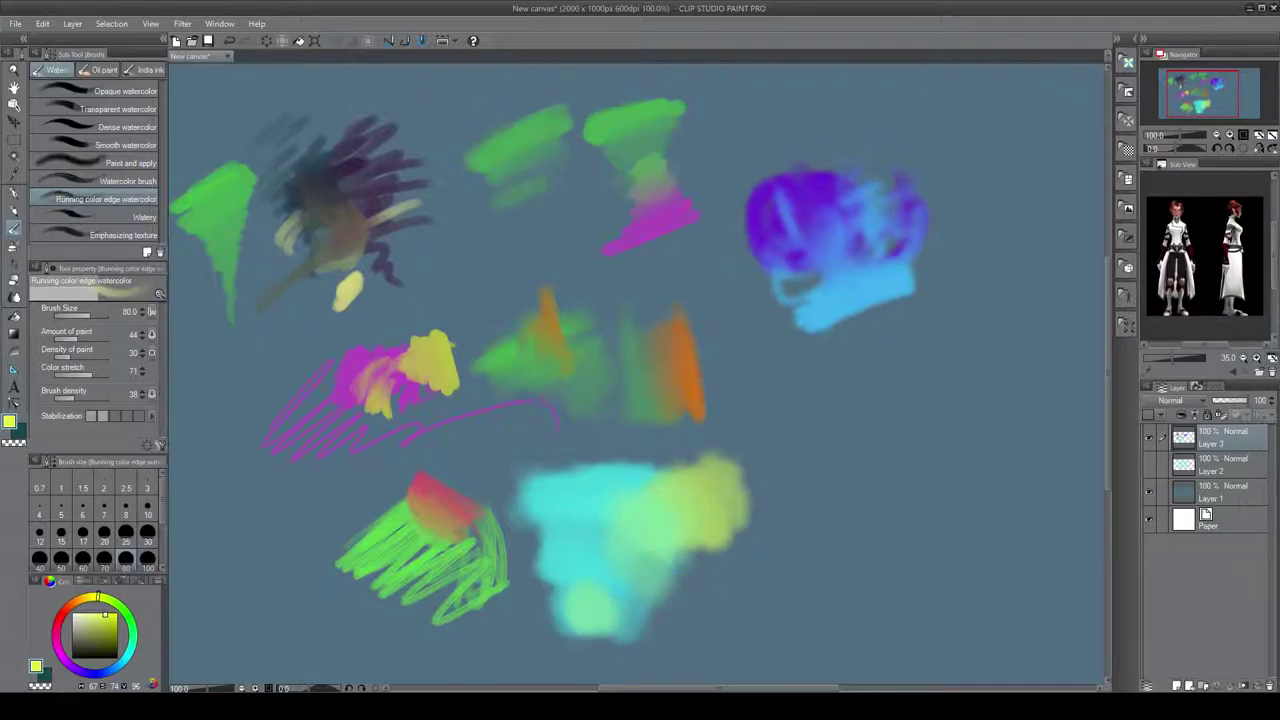
mouse_move(660, 505)
mouse_down()
mouse_move(680, 514)
mouse_move(650, 540)
mouse_move(664, 578)
mouse_move(620, 560)
mouse_move(640, 522)
mouse_move(655, 532)
mouse_move(622, 545)
mouse_move(626, 598)
mouse_move(640, 595)
mouse_move(680, 660)
mouse_up()
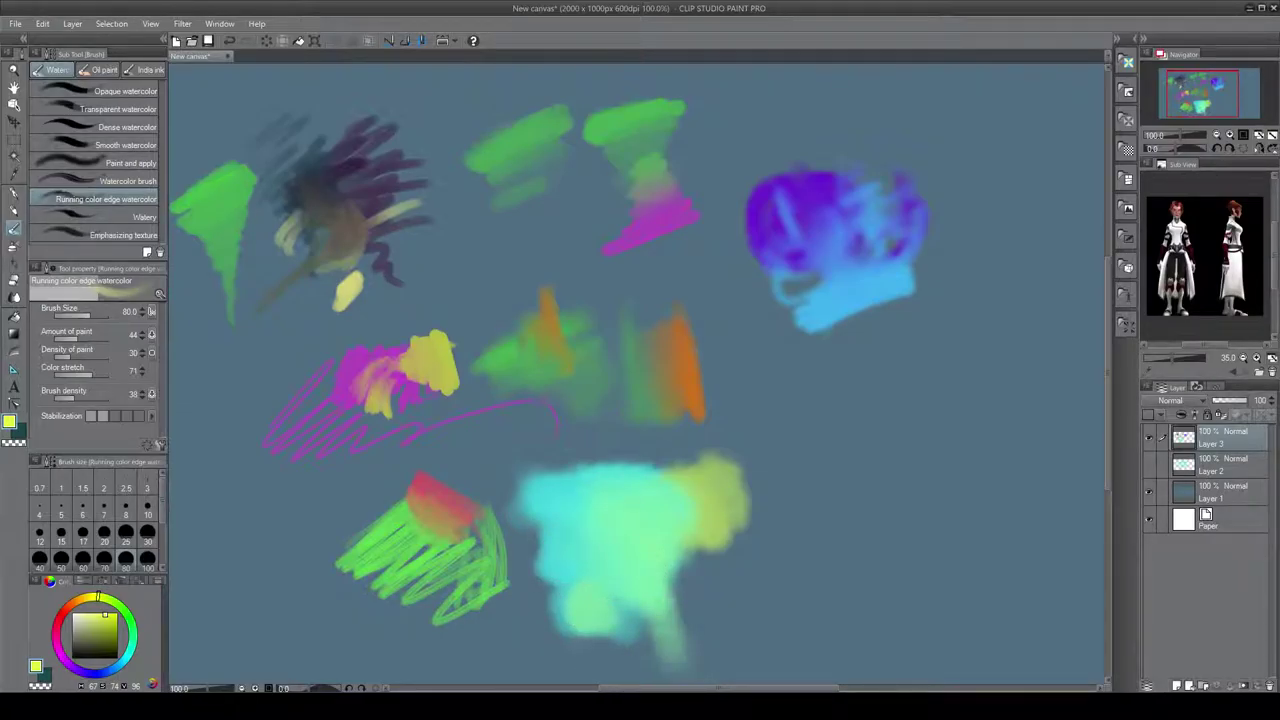
- Paint red test strokes below the violet and blue swatch with the Watery brush, trying sizes 70, 7 and 25
click(110, 217)
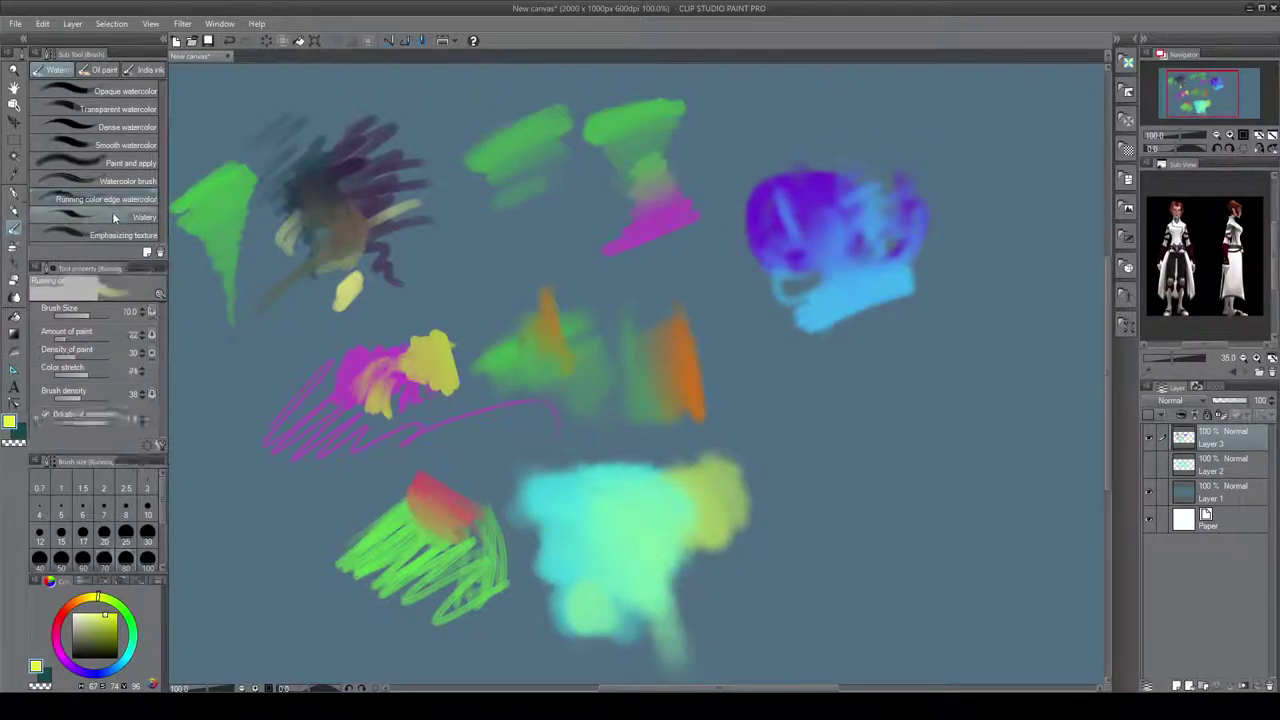
drag(65, 634, 62, 624)
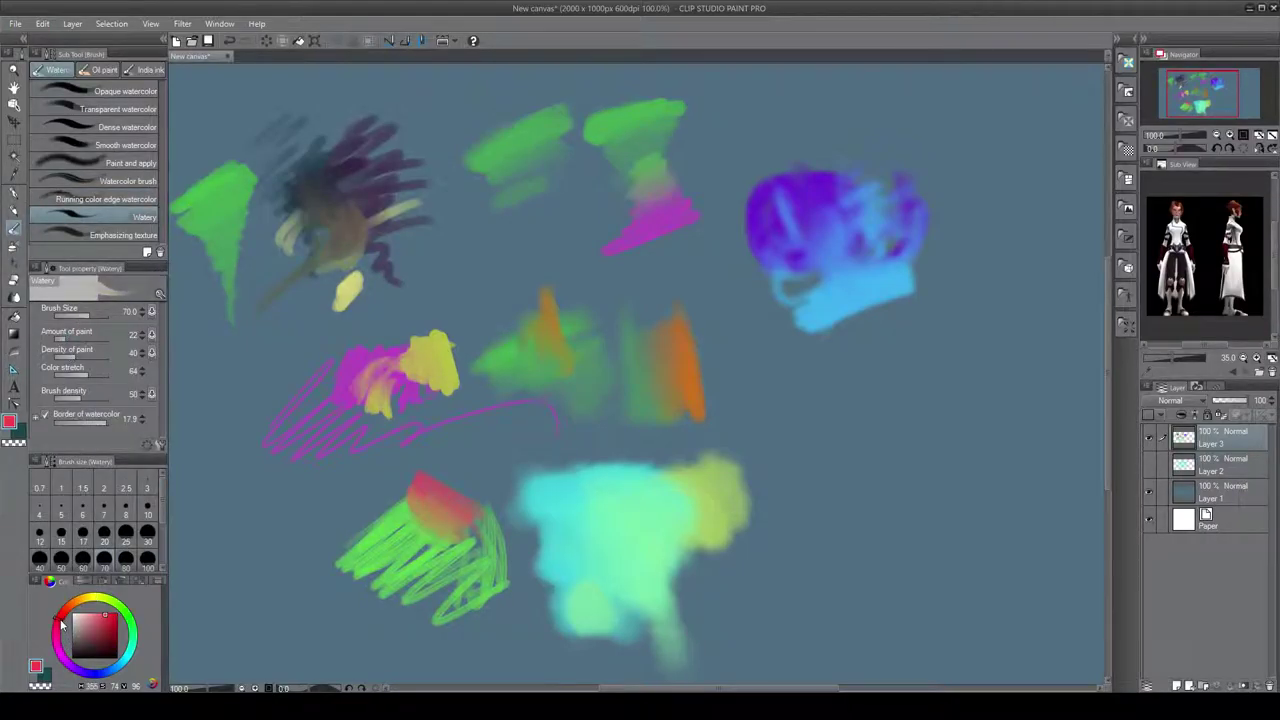
mouse_move(785, 377)
mouse_down()
mouse_move(835, 368)
mouse_move(790, 385)
mouse_move(876, 366)
mouse_up()
drag(845, 420, 802, 414)
drag(803, 434, 872, 442)
click(61, 489)
click(102, 504)
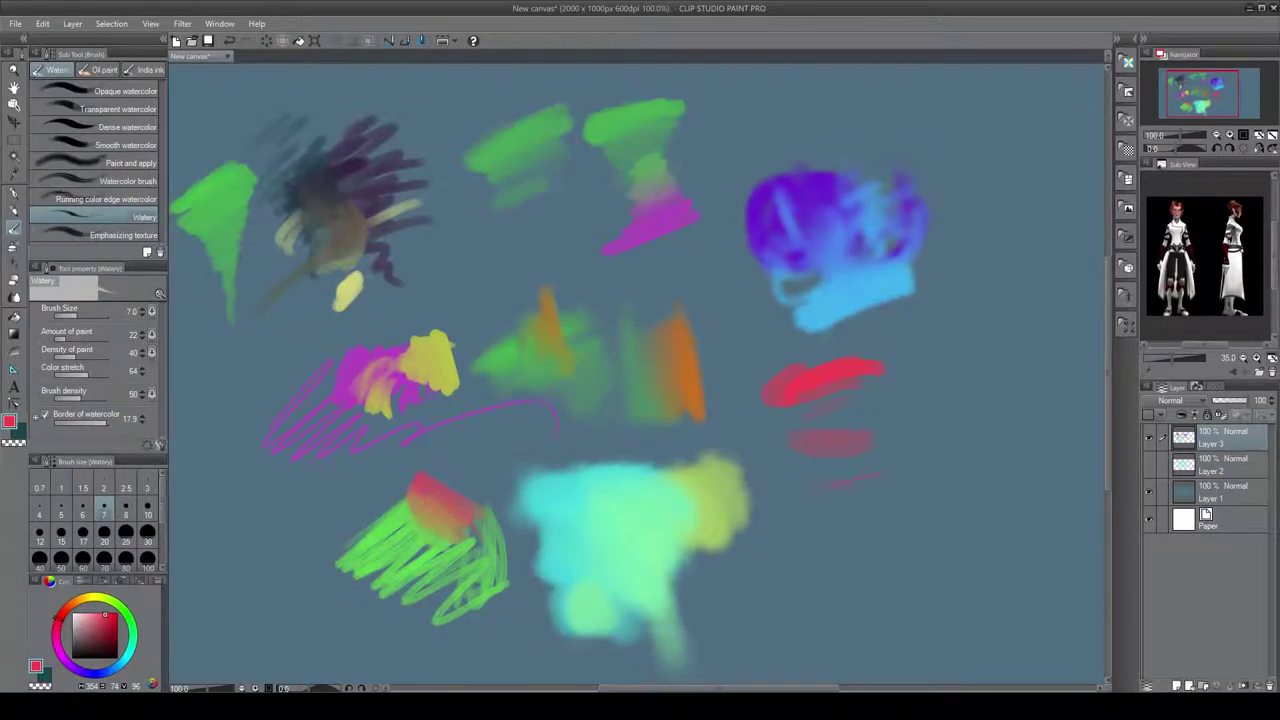
click(126, 533)
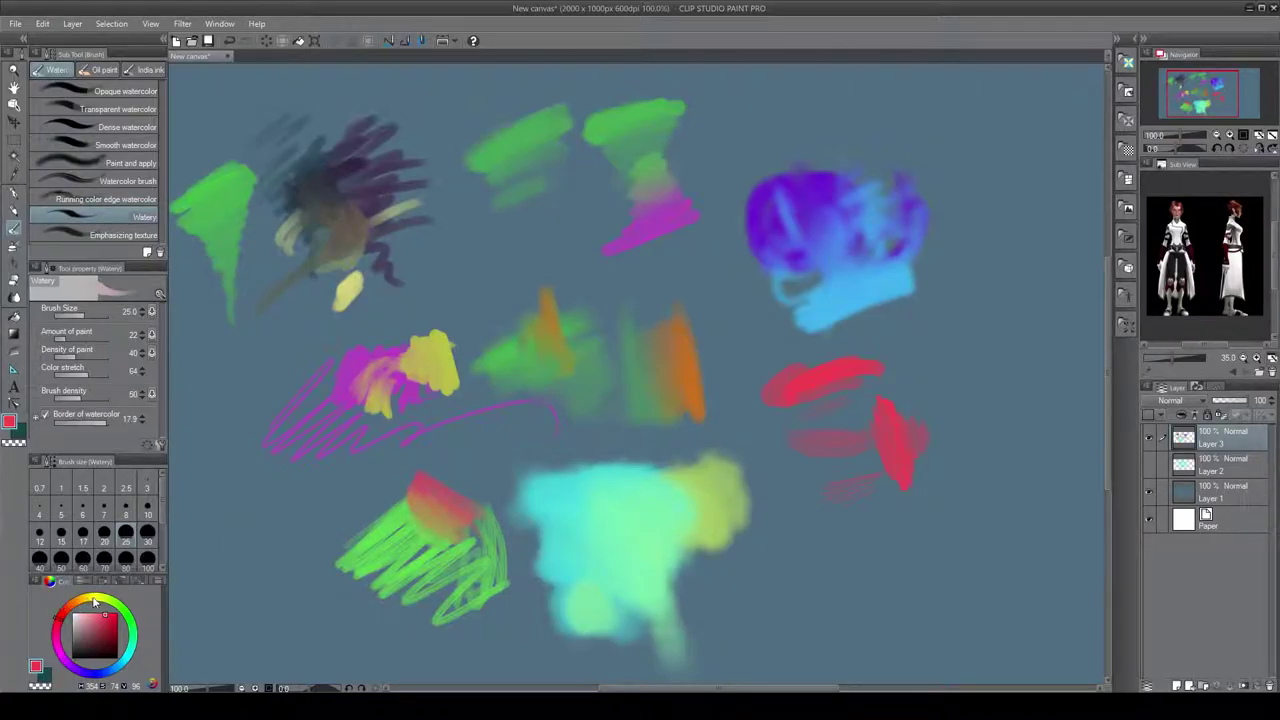
- Paint yellow along the right edge of the upright red Watery swatch and blend it into the red
drag(94, 601, 100, 596)
mouse_move(937, 400)
mouse_down()
mouse_move(940, 432)
mouse_move(923, 362)
mouse_move(913, 377)
mouse_move(928, 452)
mouse_move(921, 413)
mouse_move(922, 443)
mouse_move(910, 431)
mouse_move(918, 405)
mouse_move(918, 448)
mouse_move(907, 413)
mouse_move(915, 485)
mouse_up()
drag(908, 415, 917, 457)
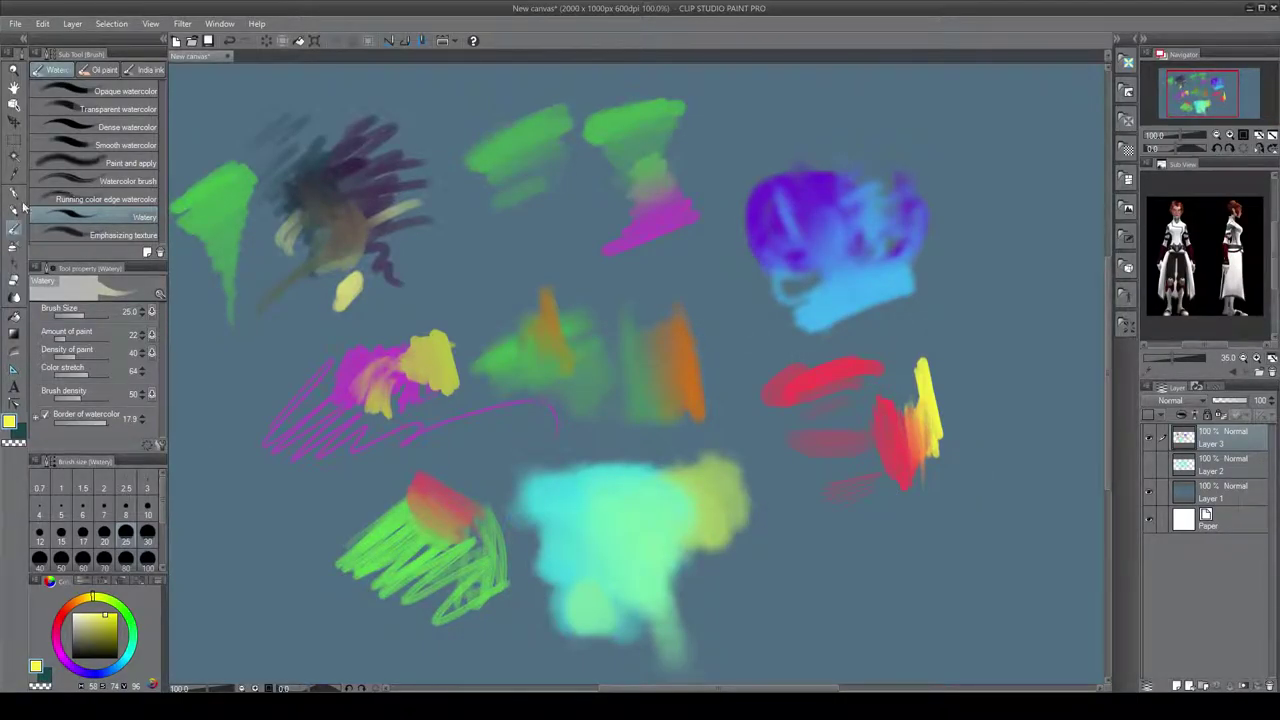
- Paint a round blue blob below the red strokes with the Emphasizing texture brush at size 30
click(132, 236)
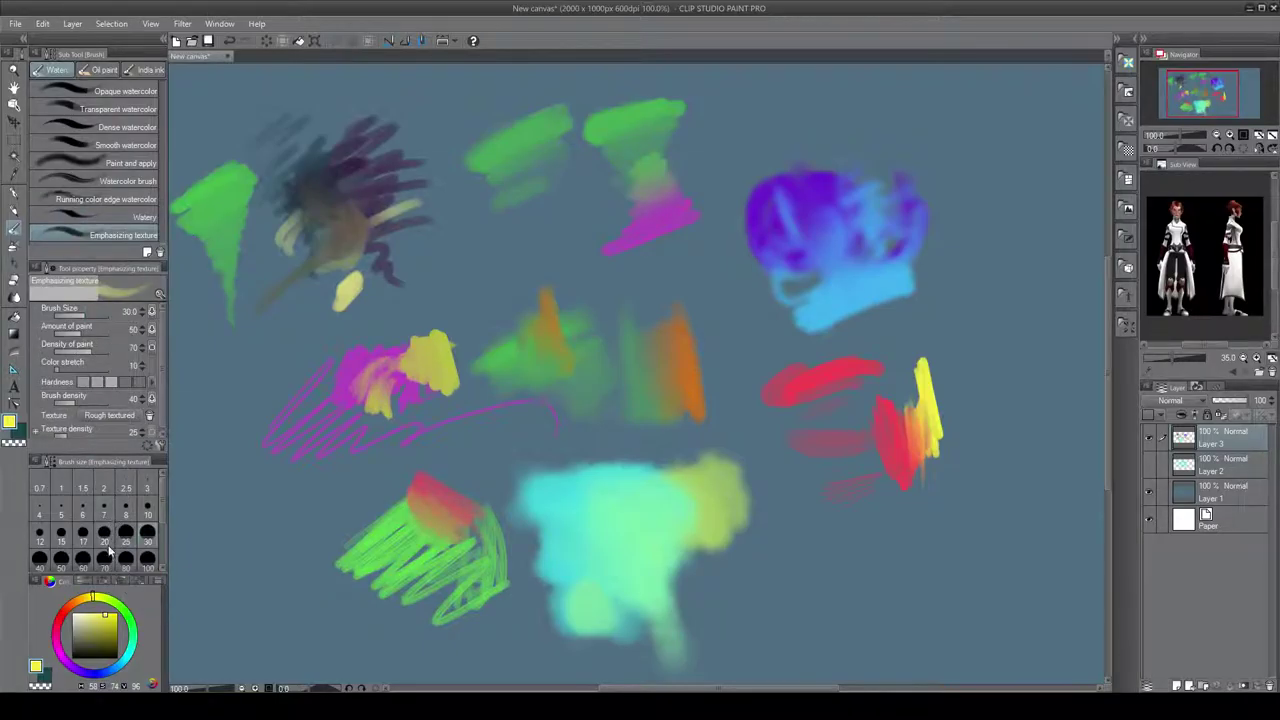
click(128, 645)
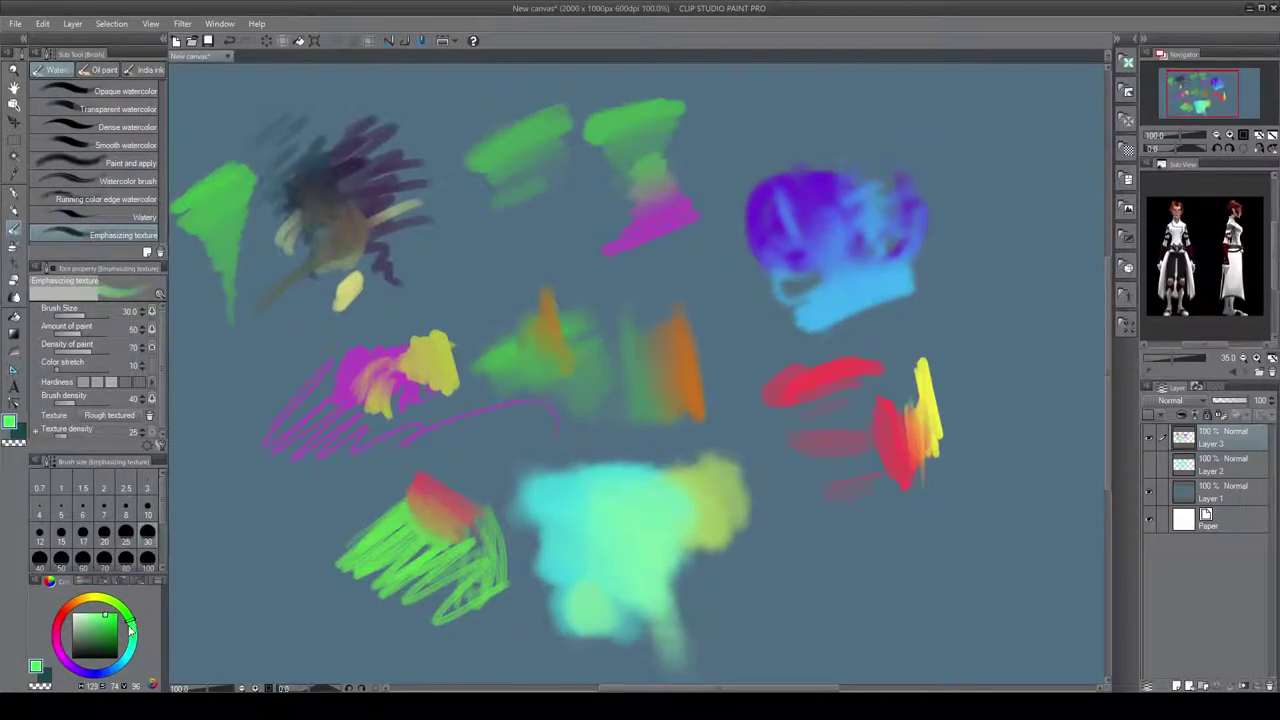
click(97, 680)
mouse_move(830, 560)
mouse_down()
mouse_move(804, 579)
mouse_move(822, 548)
mouse_move(829, 564)
mouse_move(802, 601)
mouse_move(774, 583)
mouse_up()
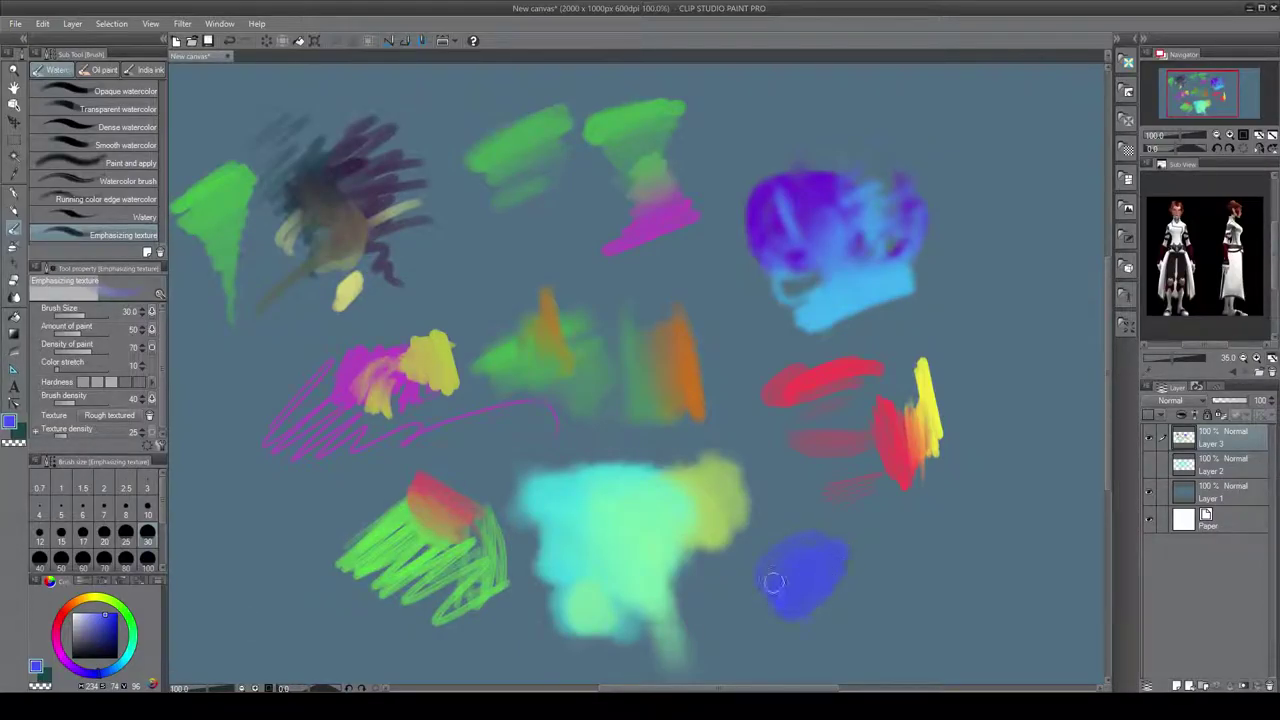
- Paint a yellow patch to the right of the blue blob and blend it into the blue
click(102, 606)
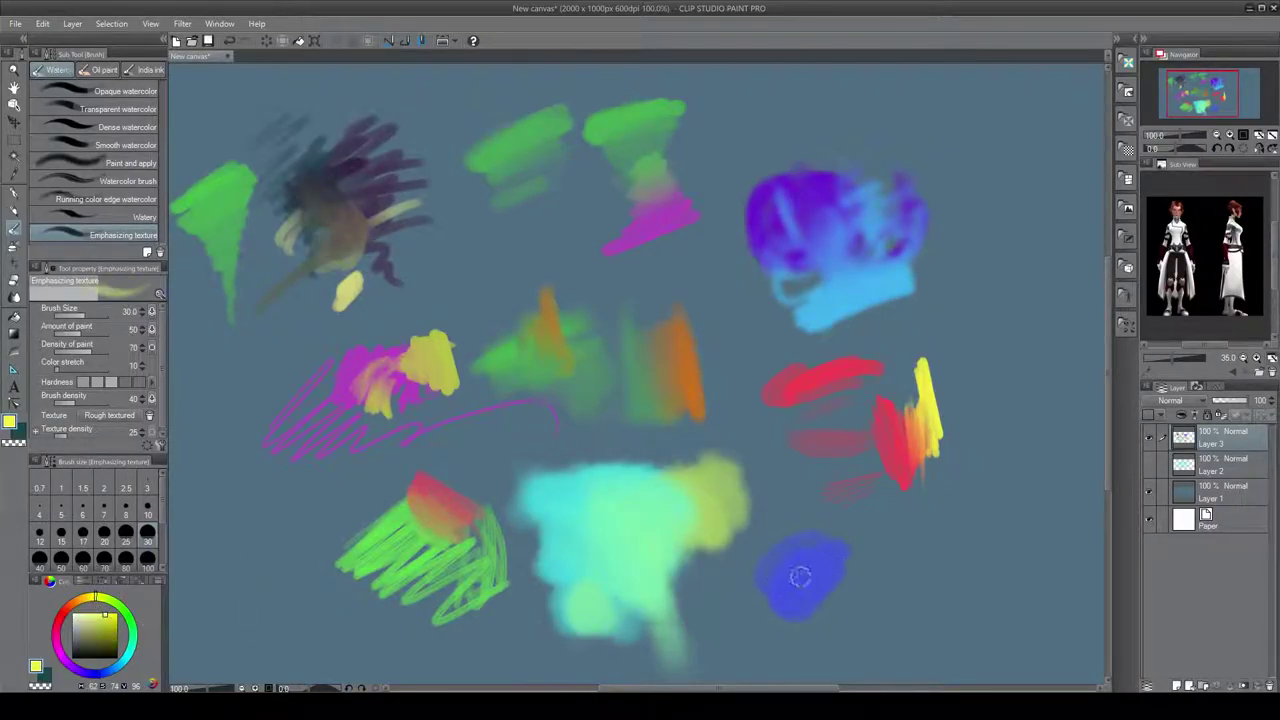
mouse_move(868, 530)
mouse_down()
mouse_move(882, 582)
mouse_move(851, 576)
mouse_move(843, 552)
mouse_move(848, 565)
mouse_move(818, 565)
mouse_move(853, 555)
mouse_move(843, 577)
mouse_move(818, 560)
mouse_move(821, 573)
mouse_move(830, 560)
mouse_move(836, 593)
mouse_move(841, 565)
mouse_move(840, 587)
mouse_move(835, 575)
mouse_move(802, 589)
mouse_move(817, 569)
mouse_move(807, 573)
mouse_move(823, 595)
mouse_move(846, 592)
mouse_move(820, 587)
mouse_move(834, 596)
mouse_move(844, 580)
mouse_move(799, 583)
mouse_move(813, 555)
mouse_move(836, 570)
mouse_move(813, 590)
mouse_move(841, 602)
mouse_move(836, 565)
mouse_move(805, 570)
mouse_move(820, 532)
mouse_up()
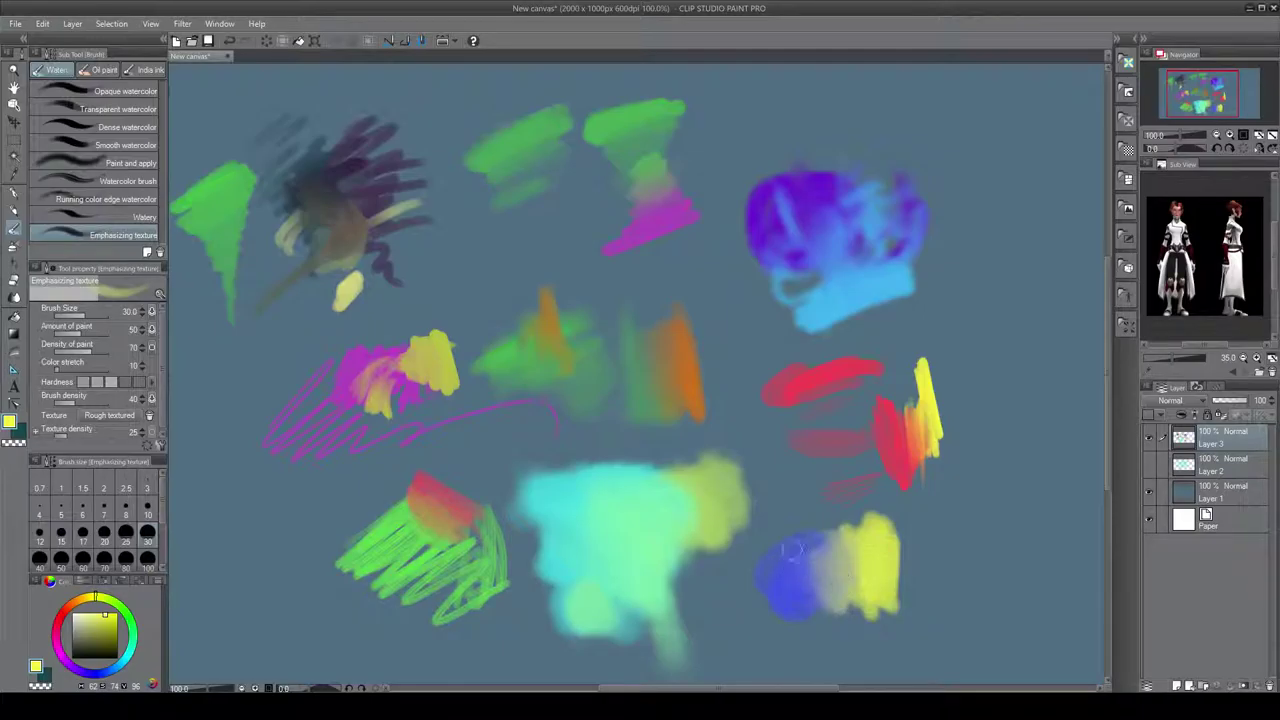
drag(824, 616, 842, 630)
- Add two new layers above Layer 3, switch to the Oil paint brush, hide Layer 3 and make Layer 4 active
click(1178, 686)
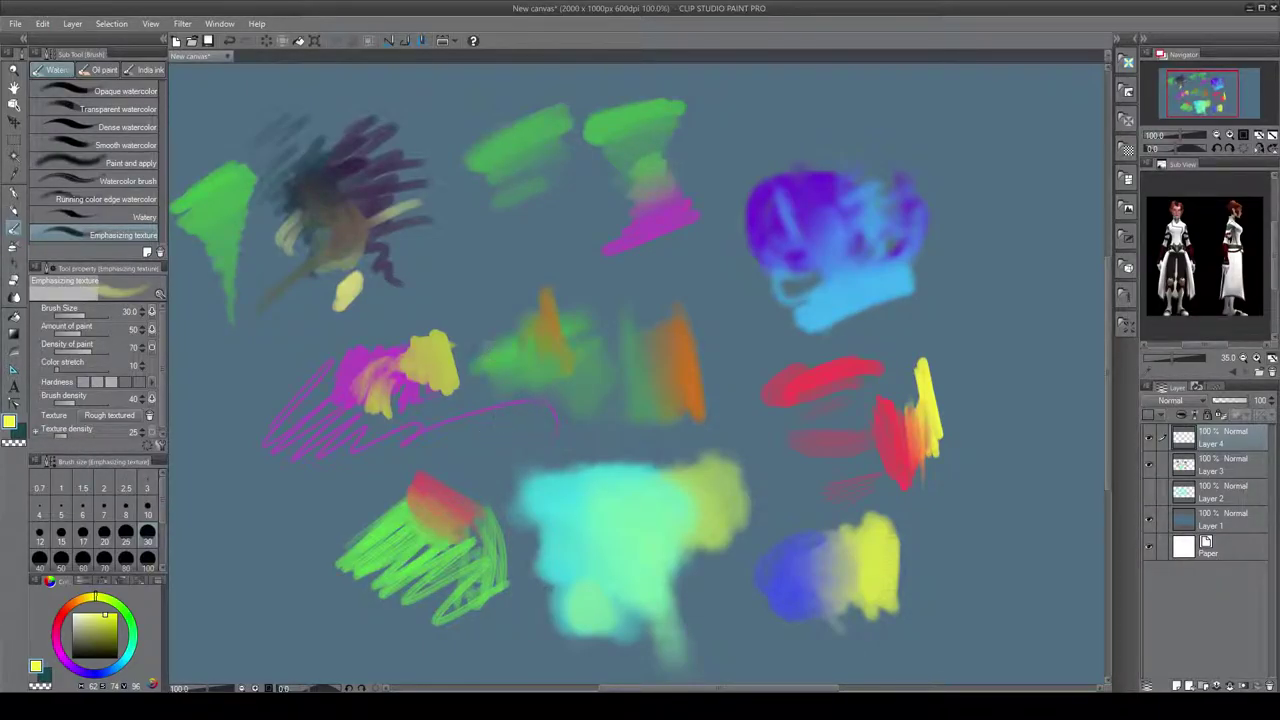
click(100, 70)
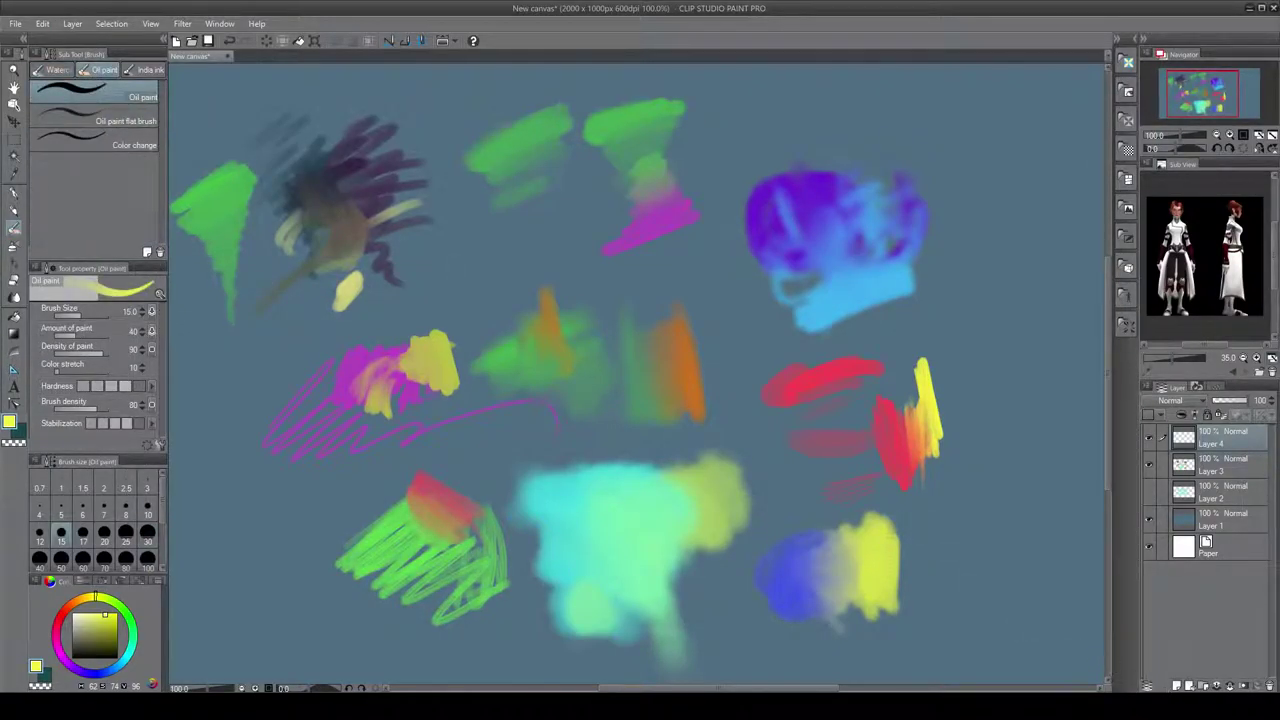
click(1177, 686)
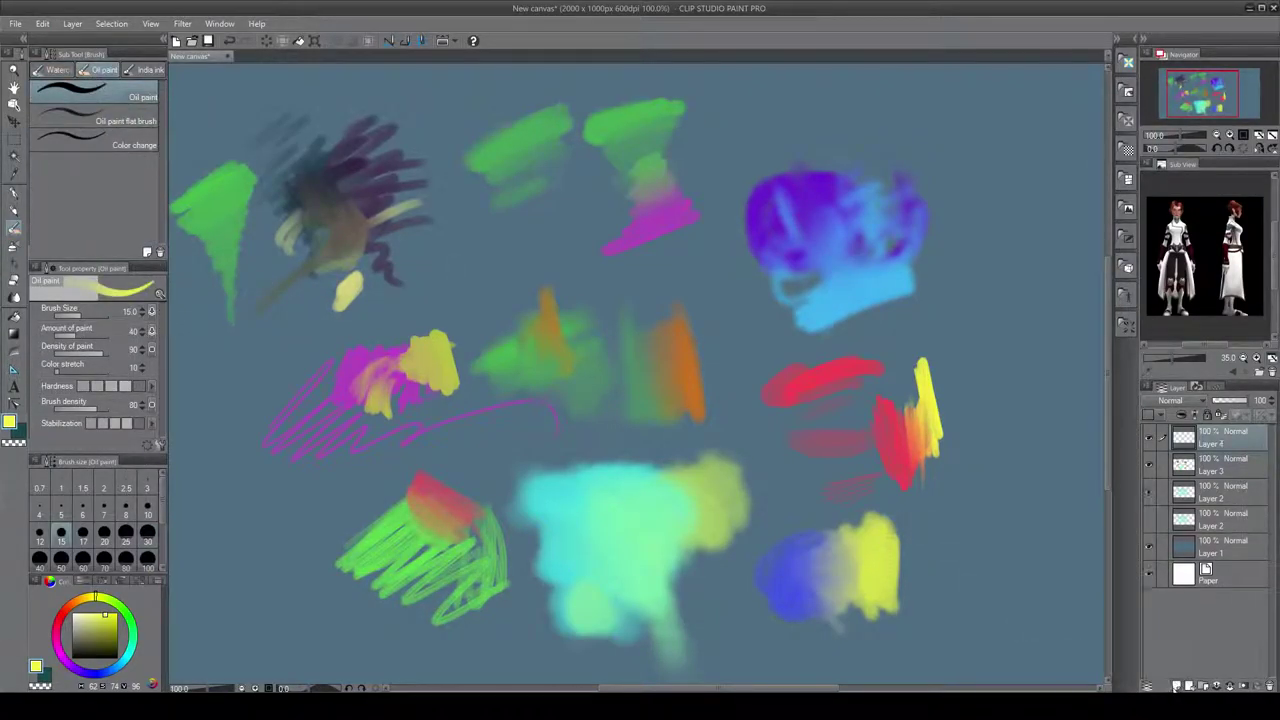
click(1149, 464)
click(1150, 494)
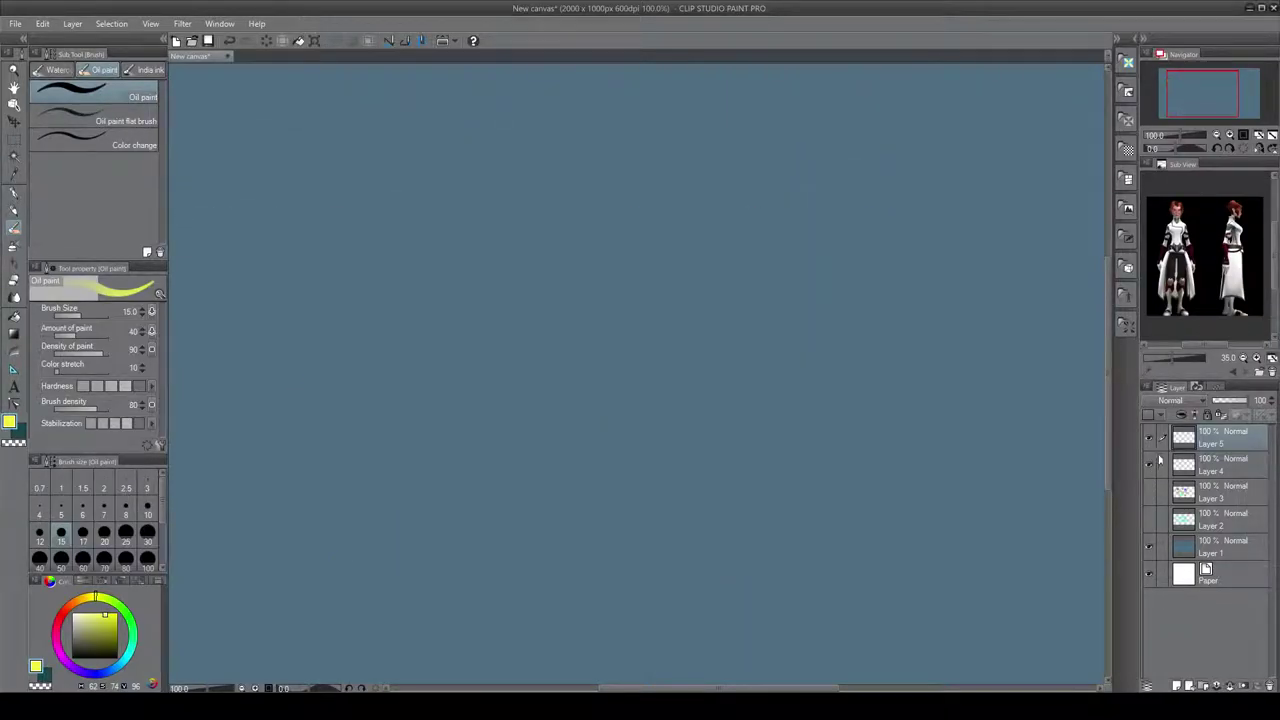
click(1190, 465)
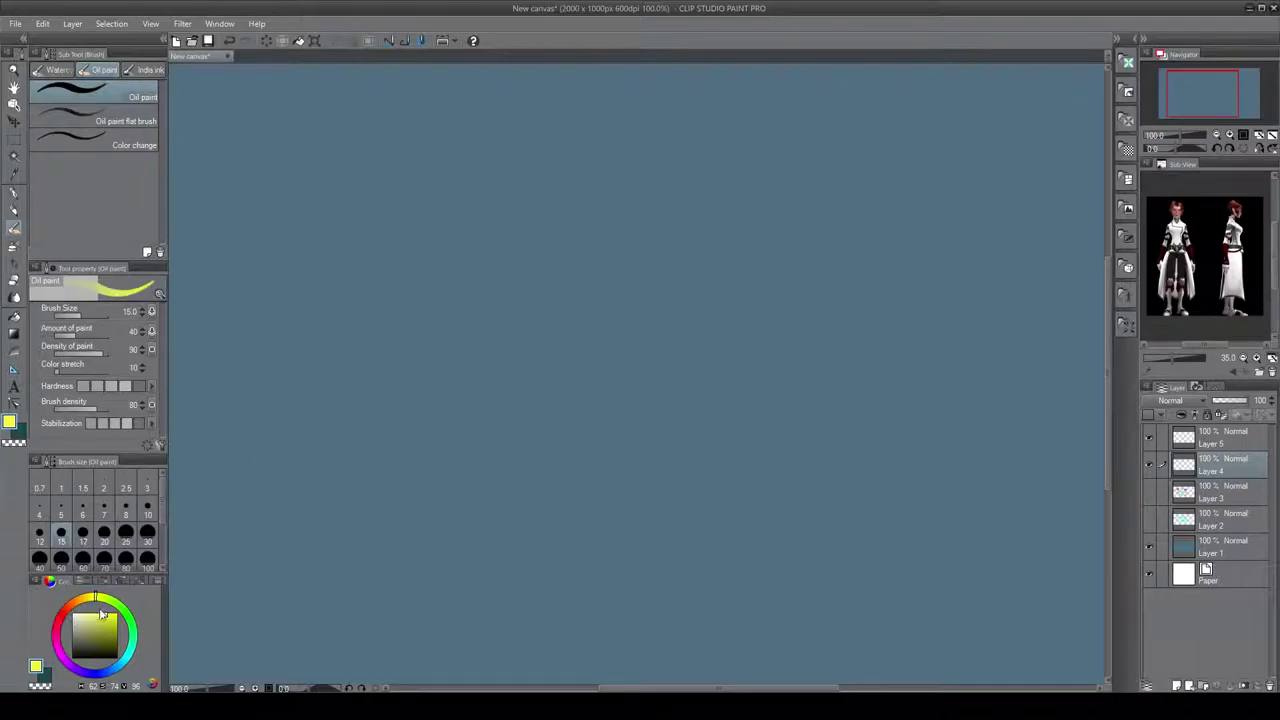
- Paint bright yellow scribbles, loops and a tapering stroke on Layer 4 with the Oil paint brush at size 25
mouse_move(102, 614)
mouse_down()
mouse_move(111, 620)
mouse_move(108, 608)
mouse_up()
click(125, 536)
mouse_move(246, 224)
mouse_down()
mouse_move(291, 182)
mouse_move(307, 192)
mouse_move(245, 281)
mouse_move(295, 321)
mouse_move(308, 356)
mouse_move(292, 381)
mouse_move(294, 340)
mouse_move(347, 270)
mouse_move(316, 297)
mouse_move(378, 279)
mouse_move(334, 364)
mouse_up()
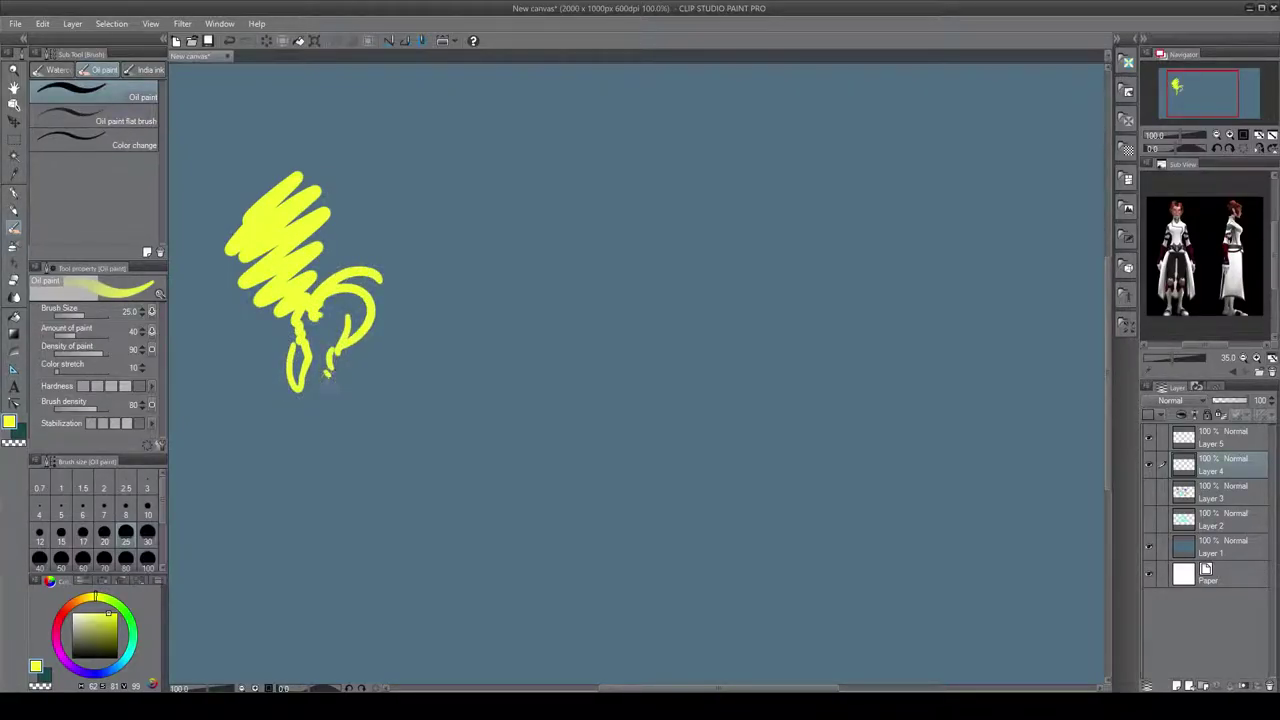
mouse_move(328, 411)
mouse_down()
mouse_move(312, 428)
mouse_move(362, 366)
mouse_up()
mouse_move(348, 176)
mouse_down()
mouse_move(335, 182)
mouse_move(405, 155)
mouse_move(338, 200)
mouse_move(371, 205)
mouse_move(380, 225)
mouse_move(401, 291)
mouse_move(400, 364)
mouse_up()
- Paint green along the tapering yellow stroke and blend it into the right side of the yellow patch above
click(127, 620)
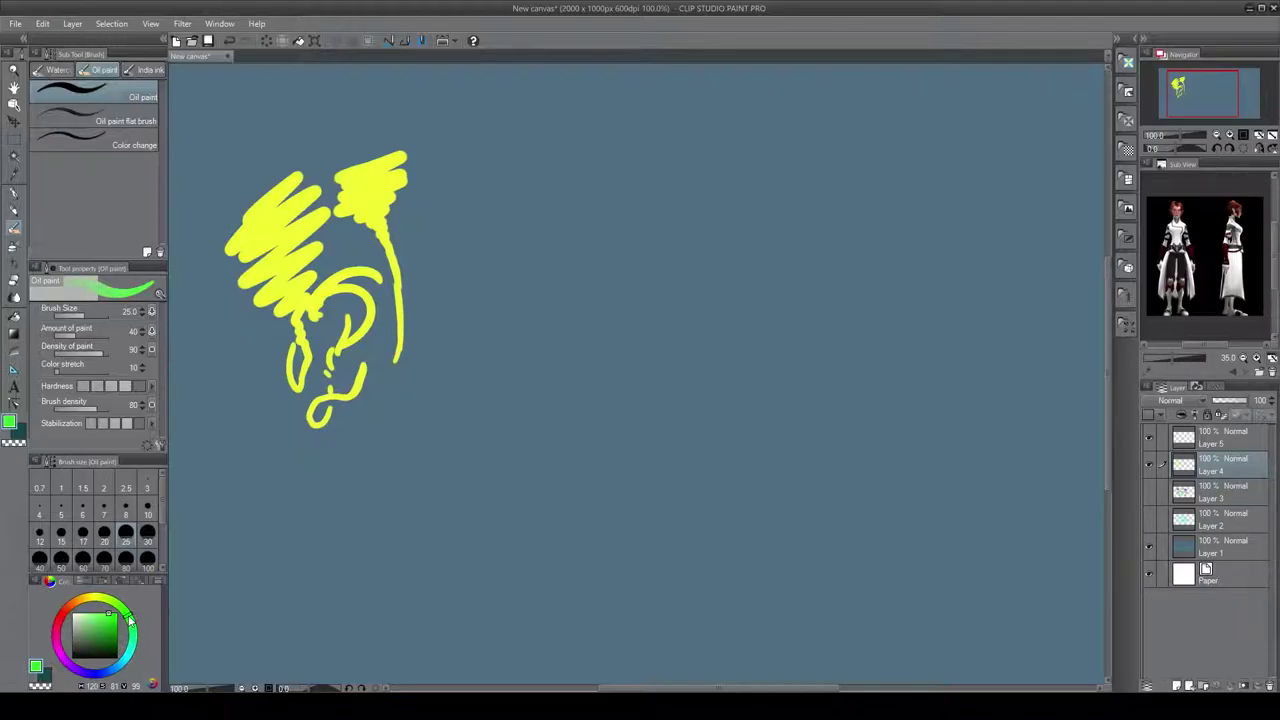
mouse_move(421, 288)
mouse_down()
mouse_move(430, 308)
mouse_move(385, 375)
mouse_move(420, 305)
mouse_move(410, 312)
mouse_move(391, 257)
mouse_up()
mouse_move(410, 198)
mouse_down()
mouse_move(398, 212)
mouse_move(392, 193)
mouse_move(372, 192)
mouse_move(382, 185)
mouse_move(378, 204)
mouse_move(394, 181)
mouse_move(372, 177)
mouse_move(390, 160)
mouse_move(403, 177)
mouse_move(378, 184)
mouse_move(402, 194)
mouse_move(386, 224)
mouse_move(376, 214)
mouse_move(401, 289)
mouse_move(413, 273)
mouse_up()
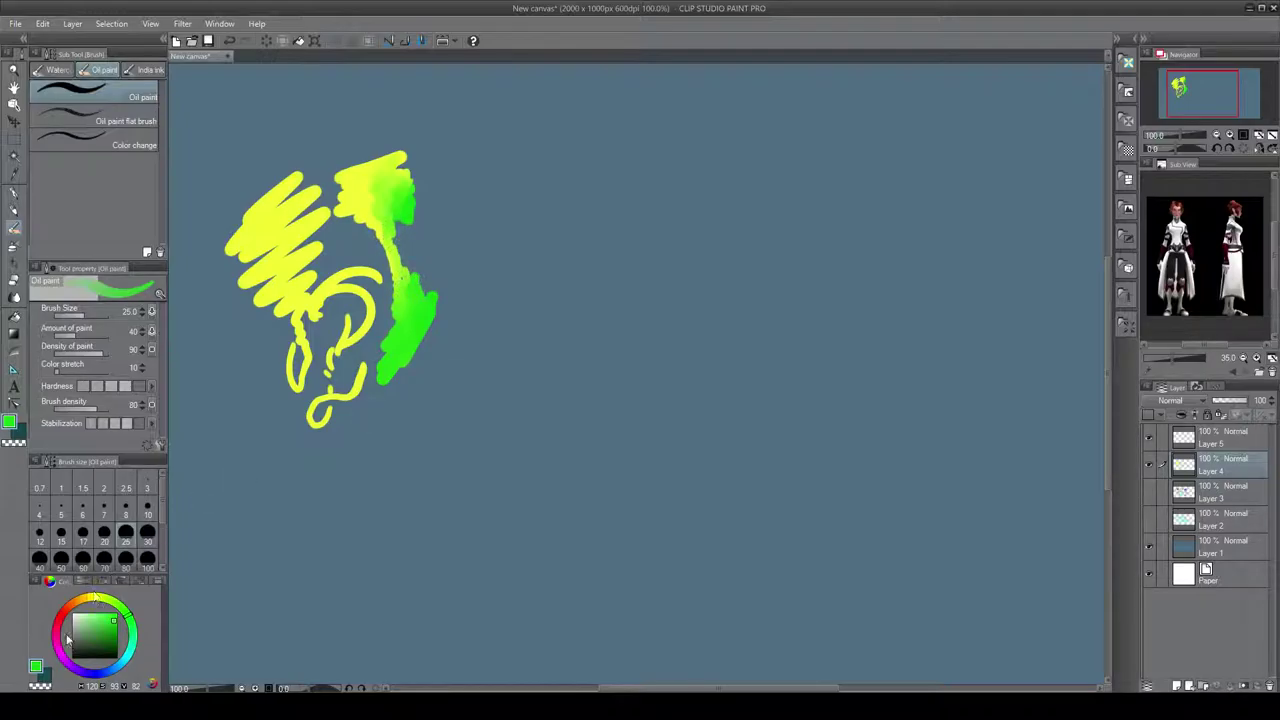
- Paint a solid coral-red patch beside the yellow-green swatch using the Oil paint flat brush at size 30
click(118, 121)
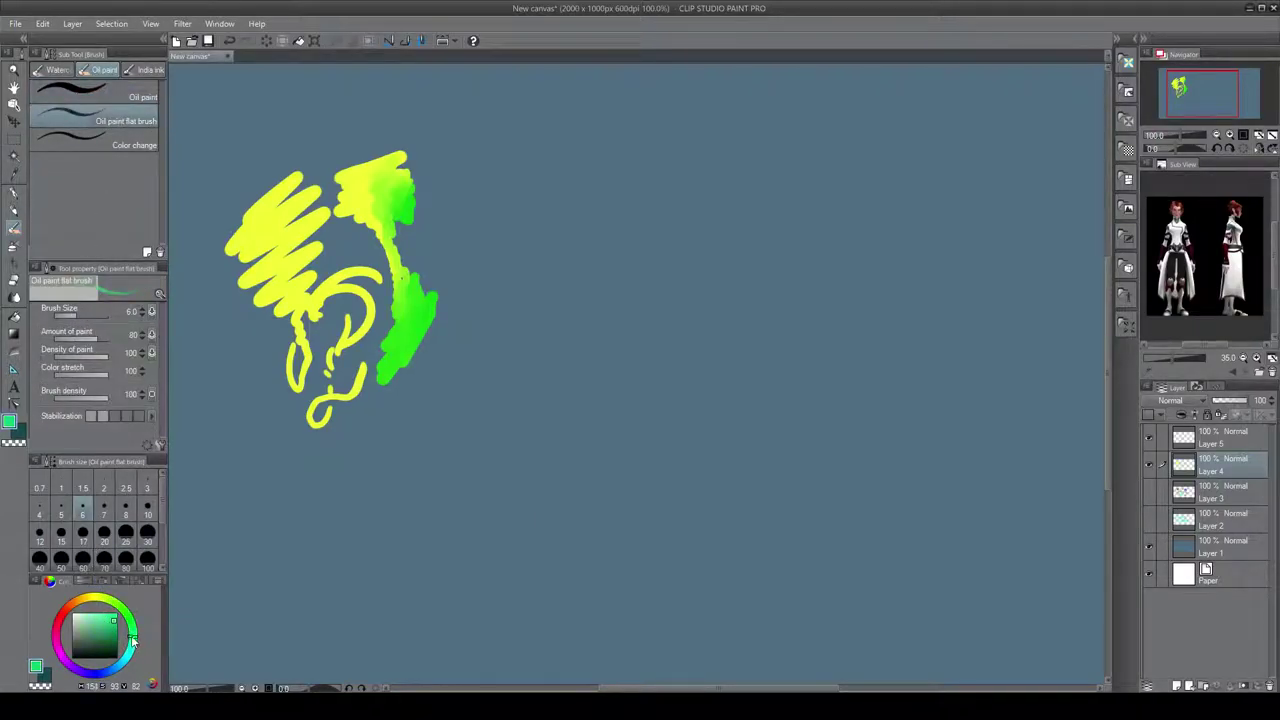
click(68, 612)
drag(68, 612, 101, 612)
scroll(159, 571, down, 3)
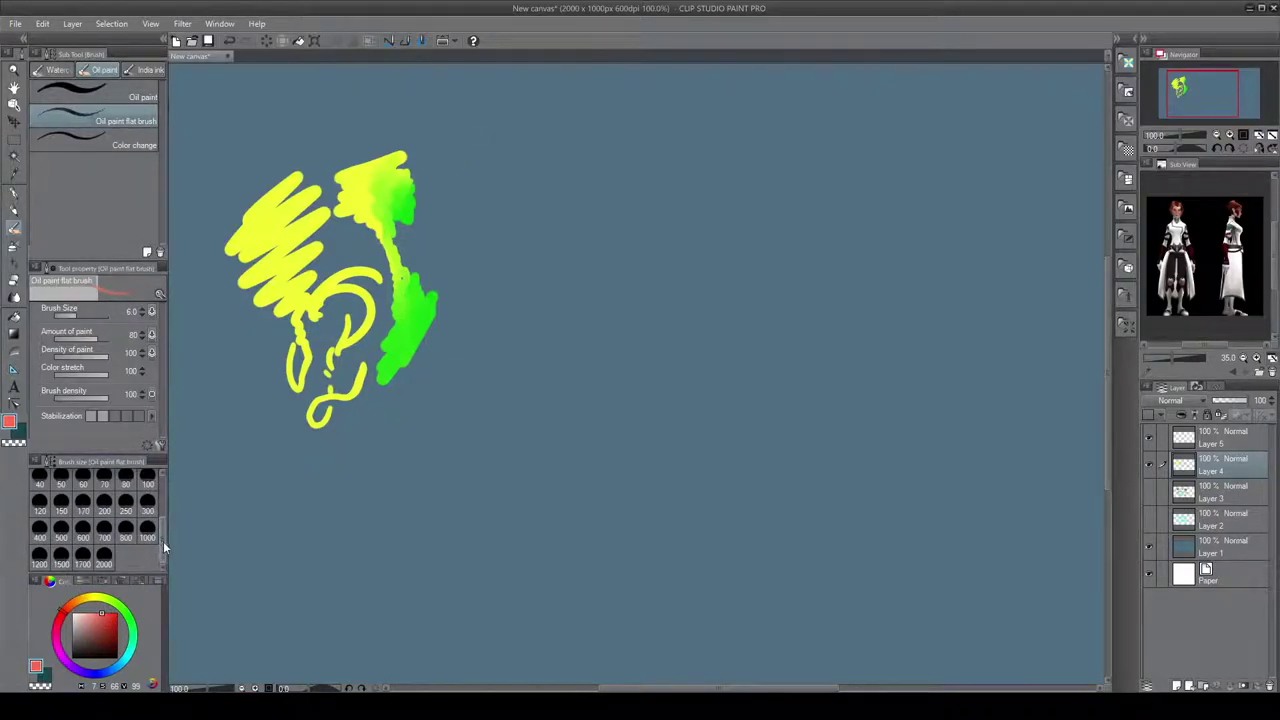
scroll(113, 522, up, 3)
click(113, 522)
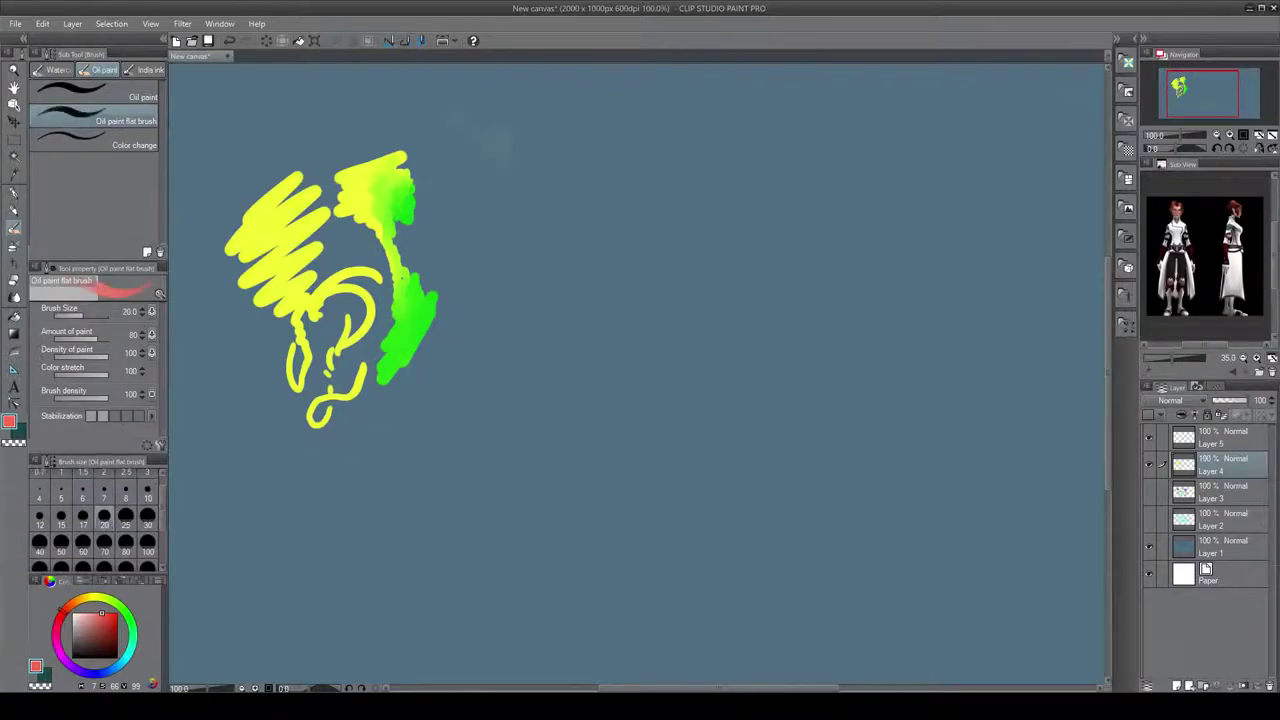
mouse_move(432, 215)
mouse_down()
mouse_move(578, 152)
mouse_move(455, 230)
mouse_move(515, 272)
mouse_move(500, 320)
mouse_up()
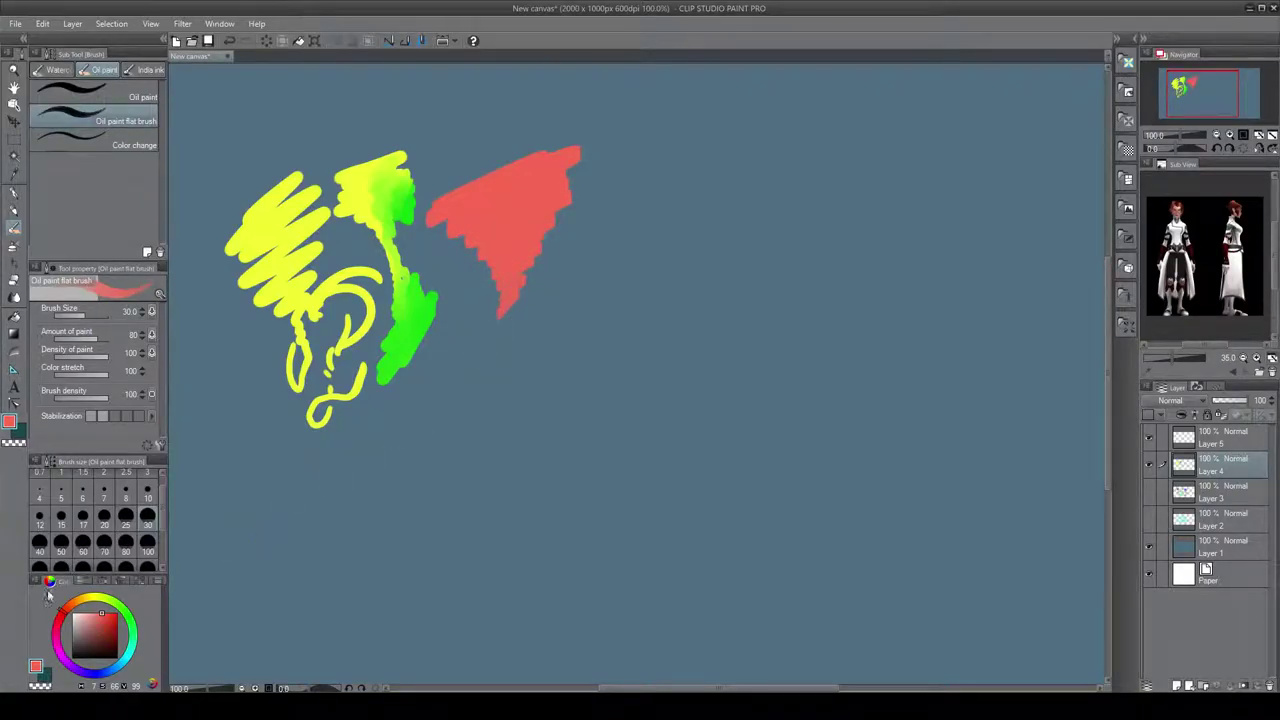
- Paint magenta along the lower-right side of the coral-red patch and blend it into the red
mouse_move(70, 628)
mouse_down()
mouse_move(60, 652)
mouse_move(66, 640)
mouse_up()
mouse_move(560, 245)
mouse_down()
mouse_move(505, 305)
mouse_move(531, 268)
mouse_up()
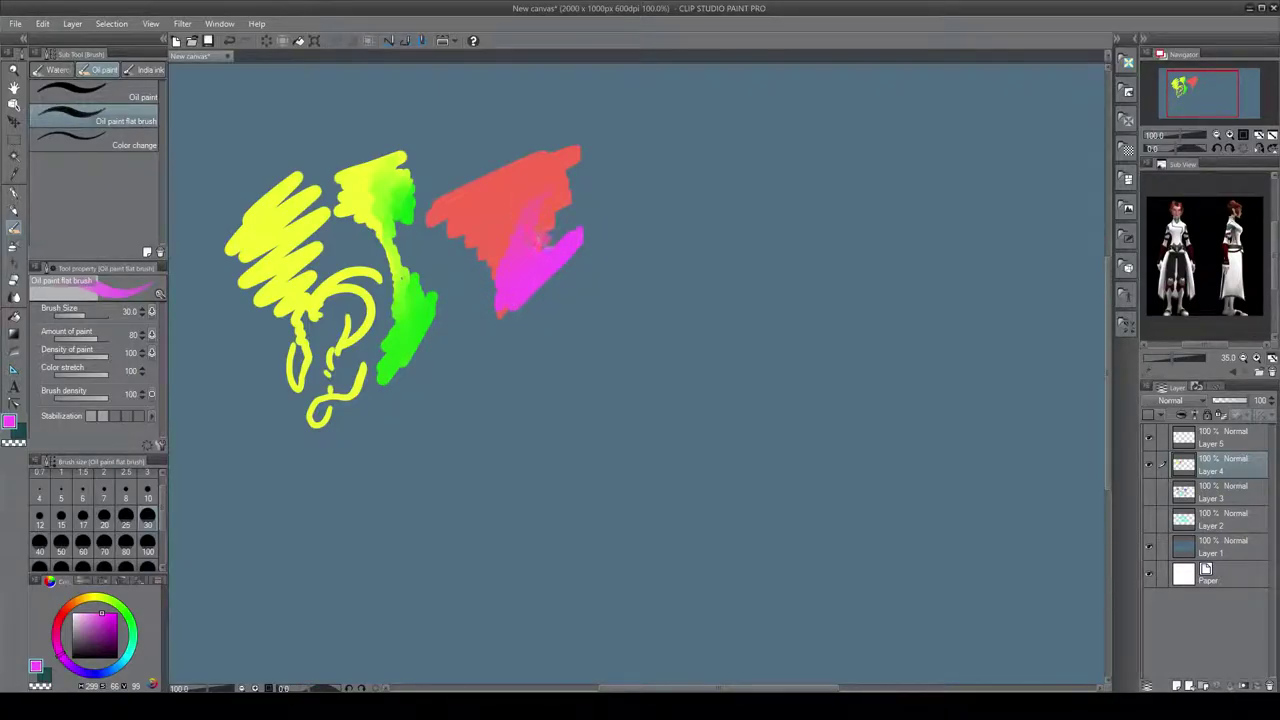
mouse_move(550, 245)
mouse_down()
mouse_move(572, 198)
mouse_move(558, 182)
mouse_up()
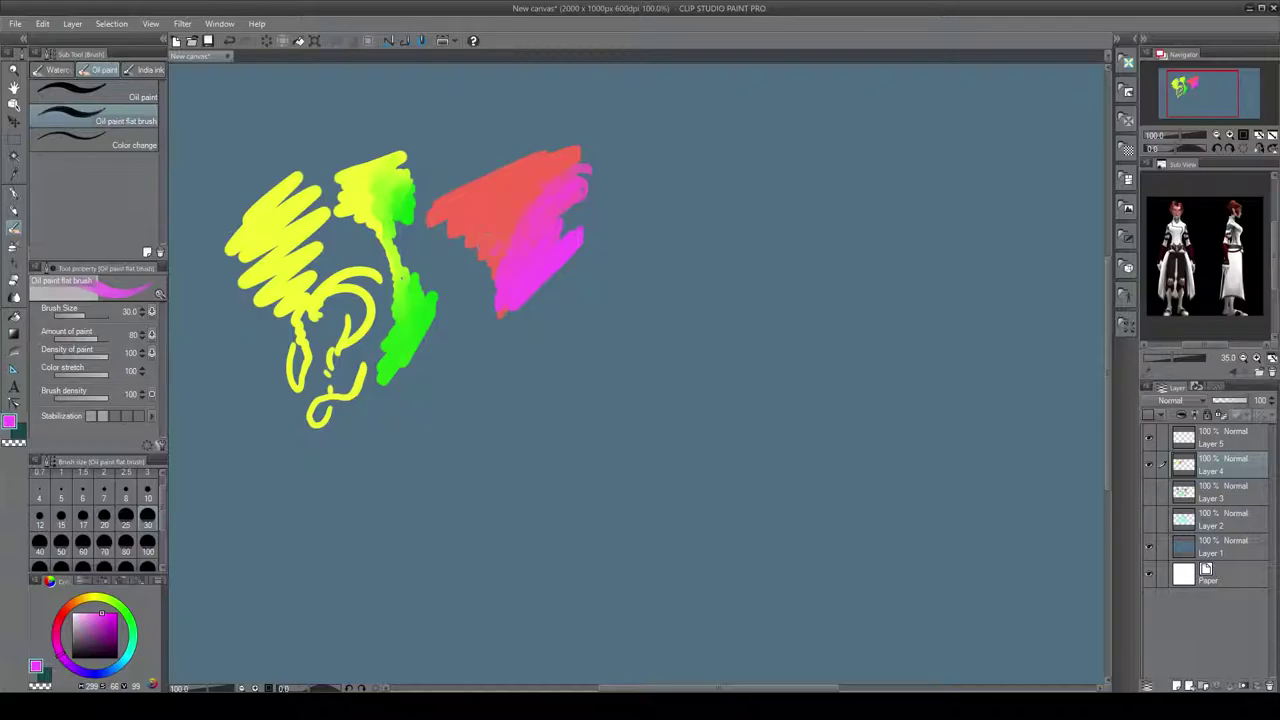
drag(488, 292, 486, 266)
- Paint overlapping magenta patches below the existing swatches using the Color change brush at size 25
click(113, 148)
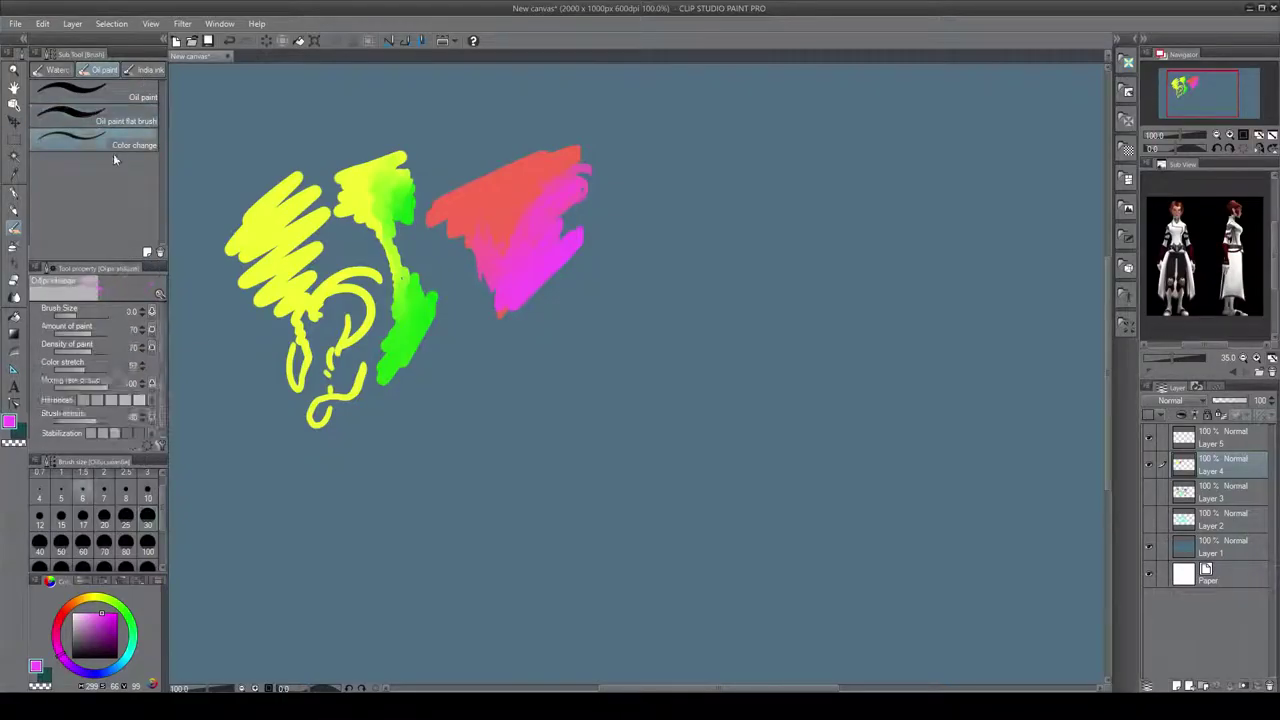
click(128, 520)
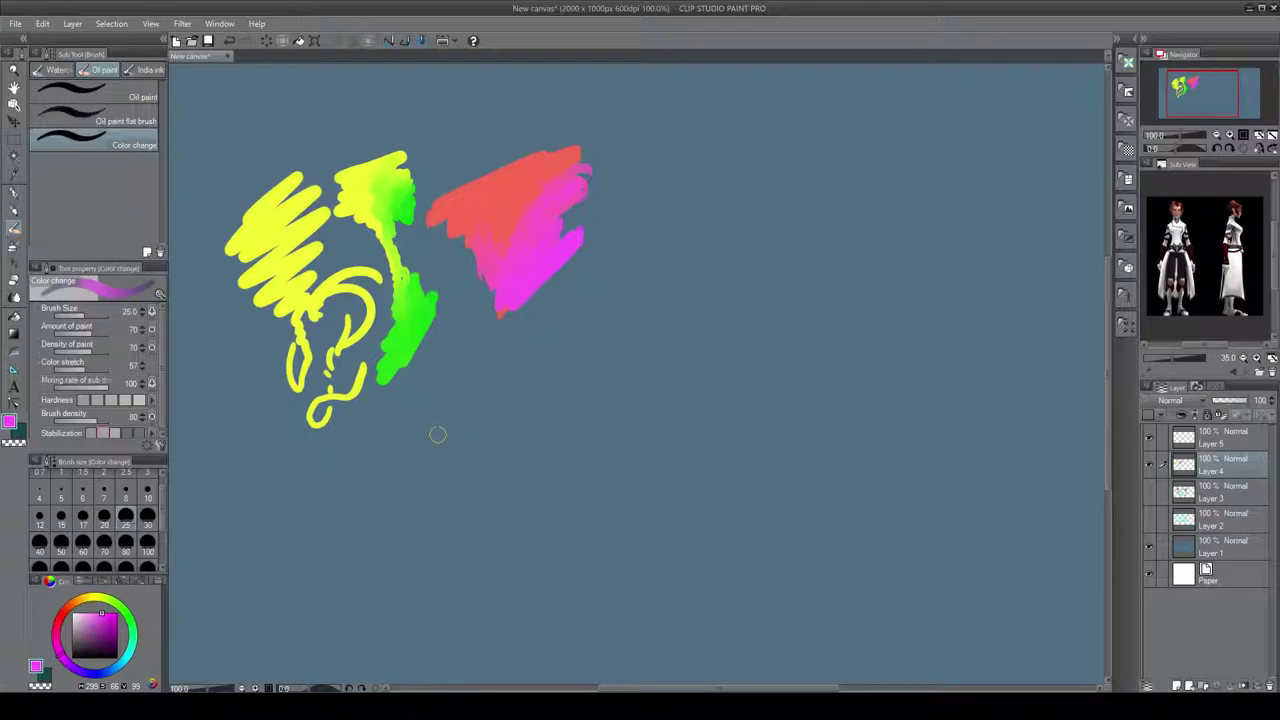
drag(437, 434, 482, 419)
mouse_move(418, 497)
mouse_down()
mouse_move(483, 487)
mouse_move(490, 472)
mouse_move(455, 500)
mouse_move(475, 506)
mouse_move(463, 510)
mouse_up()
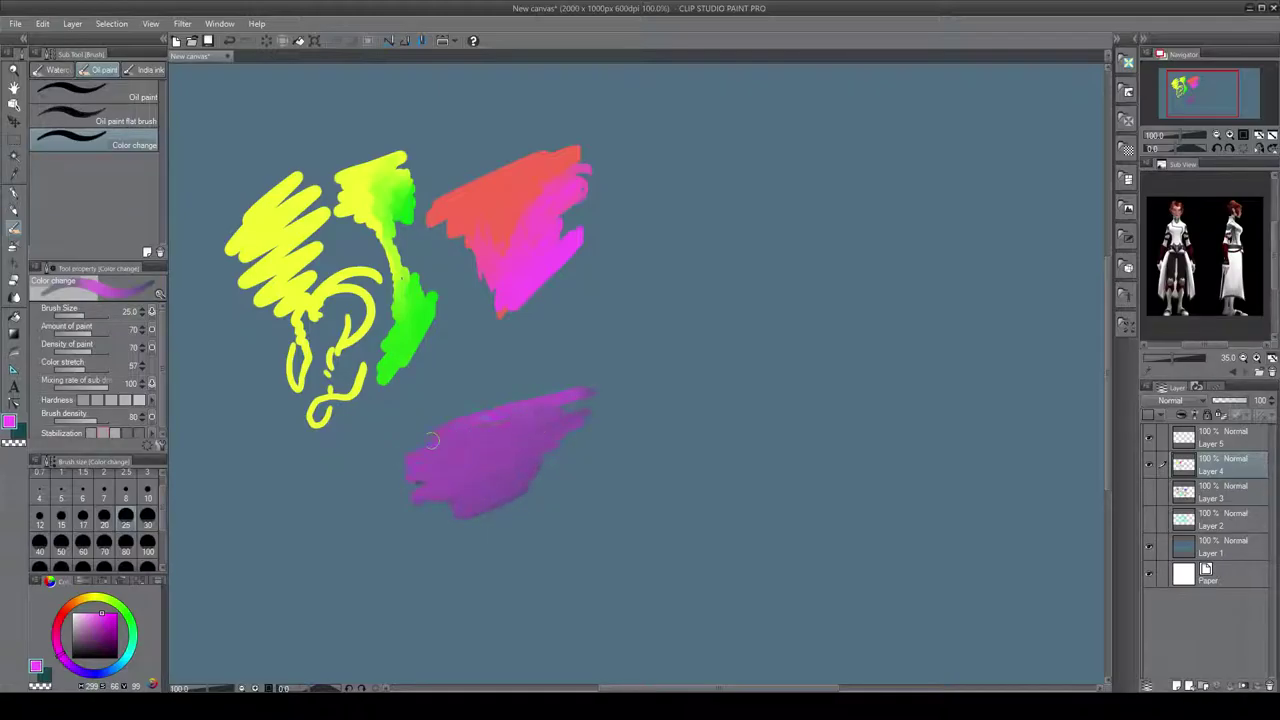
mouse_move(368, 495)
mouse_down()
mouse_move(419, 541)
mouse_move(371, 482)
mouse_move(417, 561)
mouse_move(378, 480)
mouse_move(417, 602)
mouse_move(371, 479)
mouse_move(401, 589)
mouse_move(367, 502)
mouse_up()
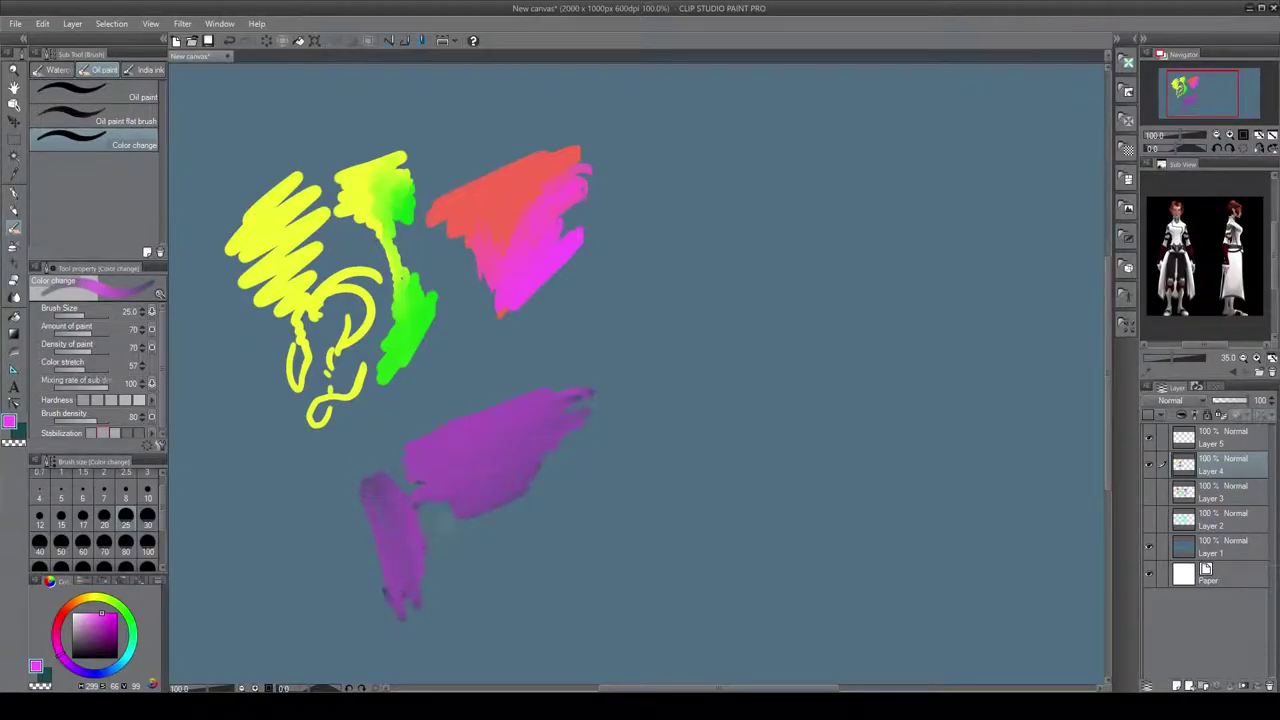
mouse_move(446, 521)
mouse_down()
mouse_move(536, 495)
mouse_move(451, 575)
mouse_move(567, 513)
mouse_move(459, 585)
mouse_move(531, 570)
mouse_move(508, 612)
mouse_move(582, 535)
mouse_move(589, 510)
mouse_move(565, 517)
mouse_move(546, 491)
mouse_move(584, 448)
mouse_move(559, 505)
mouse_move(591, 466)
mouse_move(539, 543)
mouse_move(564, 545)
mouse_move(571, 565)
mouse_move(566, 448)
mouse_move(561, 536)
mouse_move(576, 523)
mouse_move(568, 560)
mouse_move(577, 549)
mouse_move(521, 558)
mouse_up()
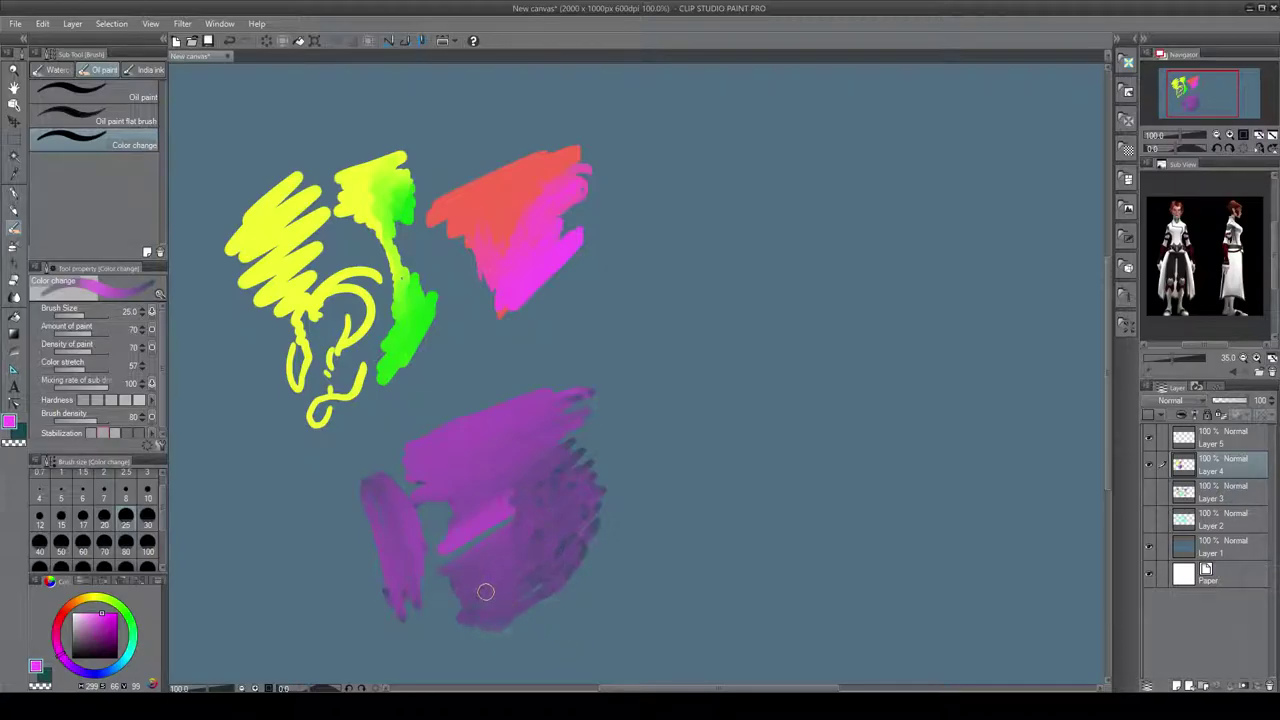
- Scribble magenta strokes in the empty area beside the swatches using the India ink Smooth brush at size 20
drag(372, 369, 387, 316)
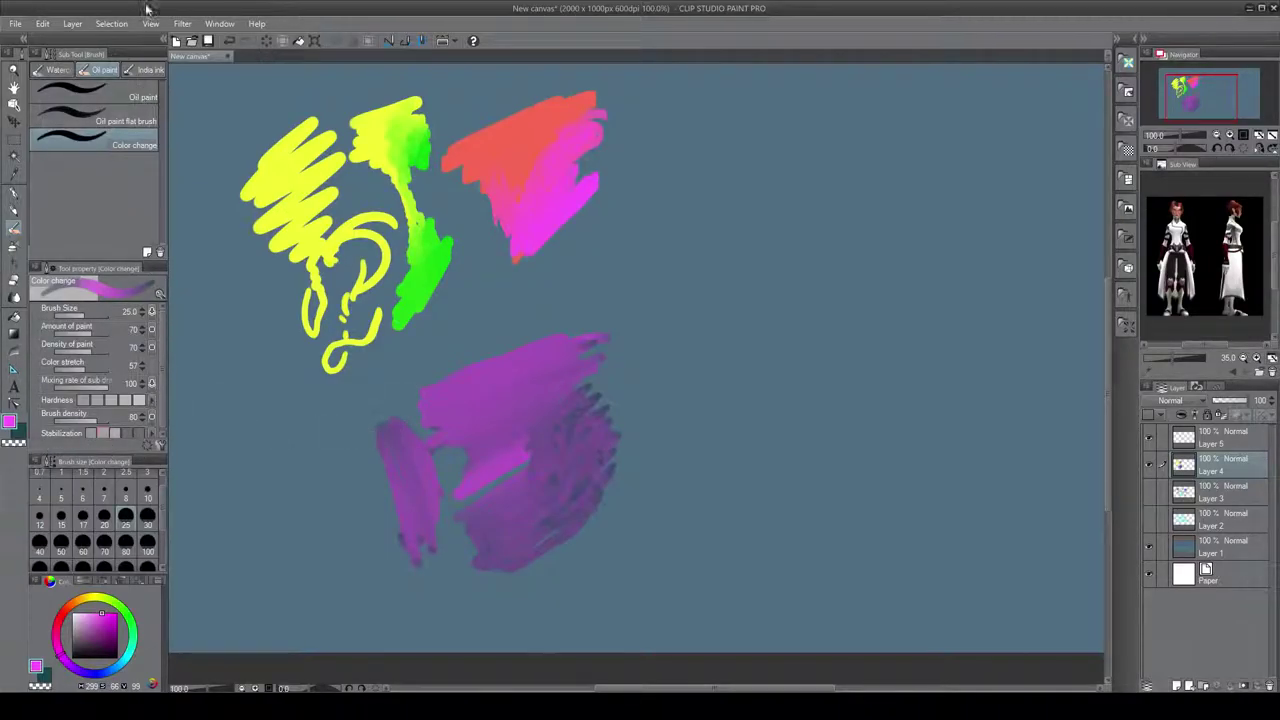
click(140, 70)
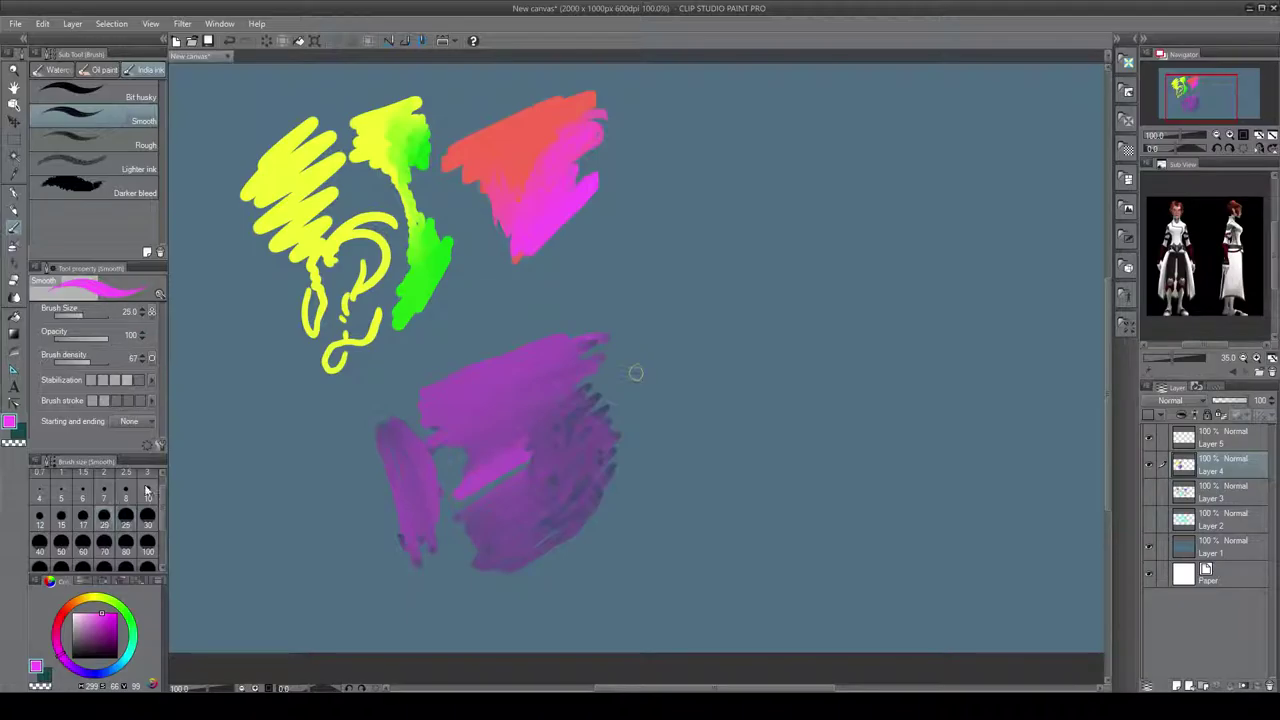
drag(749, 199, 768, 305)
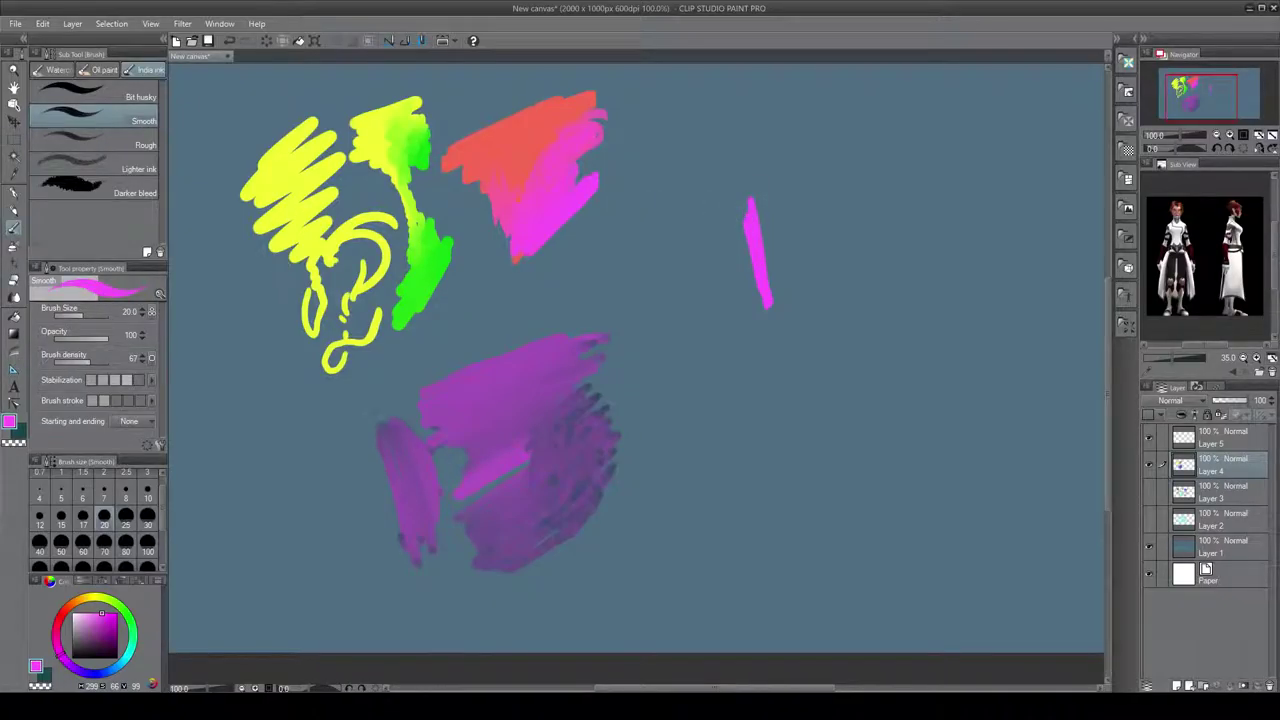
mouse_move(738, 208)
mouse_down()
mouse_move(730, 290)
mouse_move(720, 275)
mouse_move(775, 258)
mouse_move(704, 305)
mouse_move(758, 300)
mouse_move(773, 261)
mouse_move(710, 258)
mouse_move(753, 210)
mouse_move(776, 240)
mouse_move(782, 190)
mouse_move(760, 330)
mouse_move(739, 277)
mouse_move(761, 374)
mouse_up()
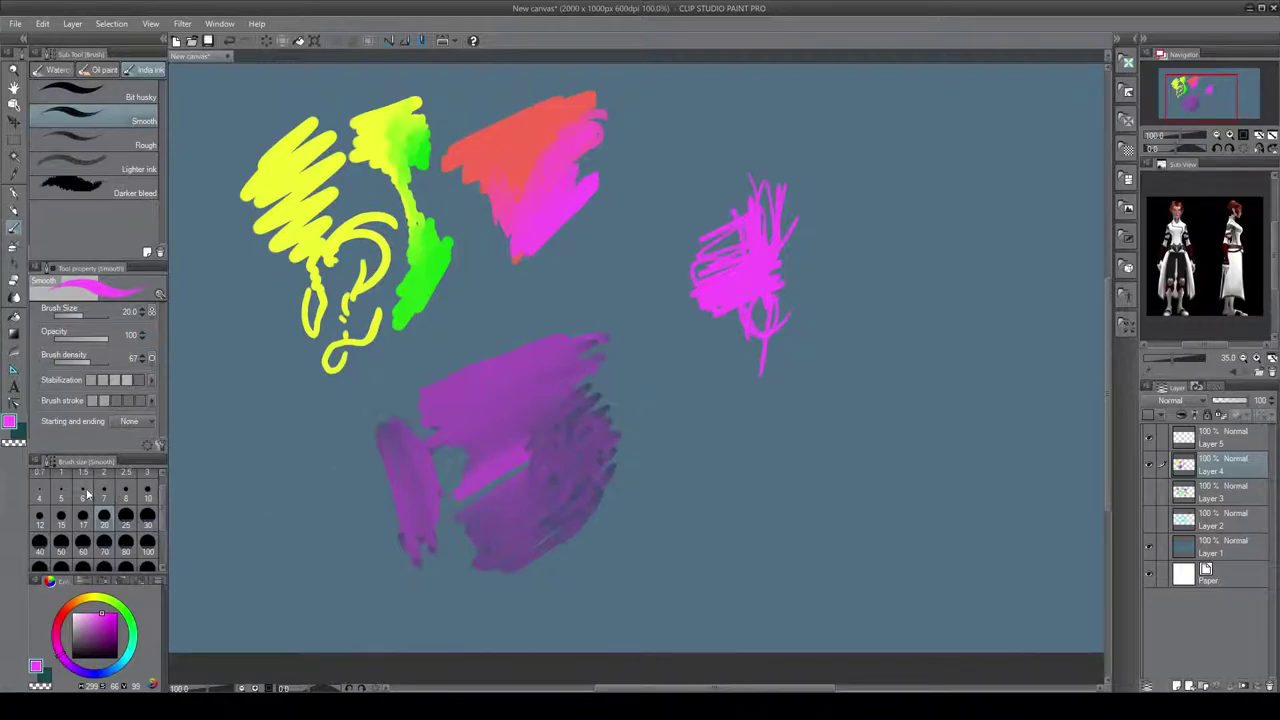
- Draw light green zigzags and sweeping curves over the magenta scribble with the Smooth brush
drag(117, 617, 132, 625)
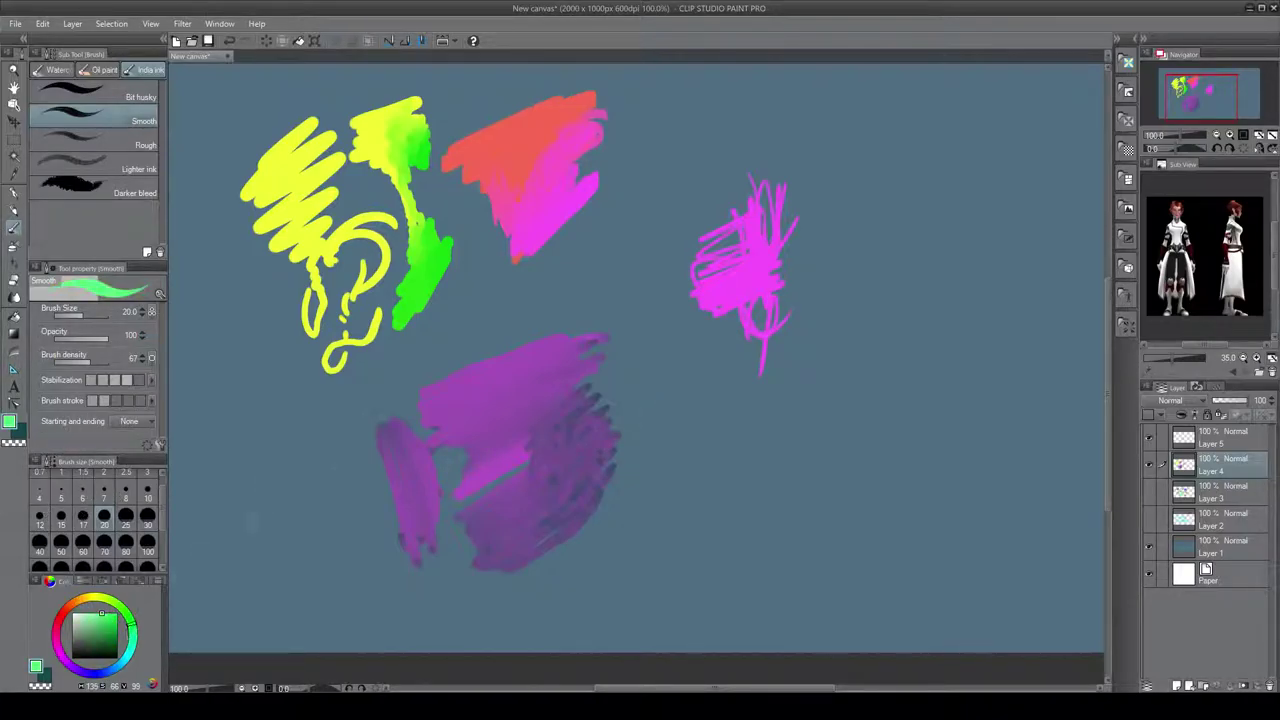
mouse_move(808, 250)
mouse_down()
mouse_move(796, 290)
mouse_move(752, 300)
mouse_move(745, 265)
mouse_move(718, 305)
mouse_move(744, 296)
mouse_move(744, 351)
mouse_up()
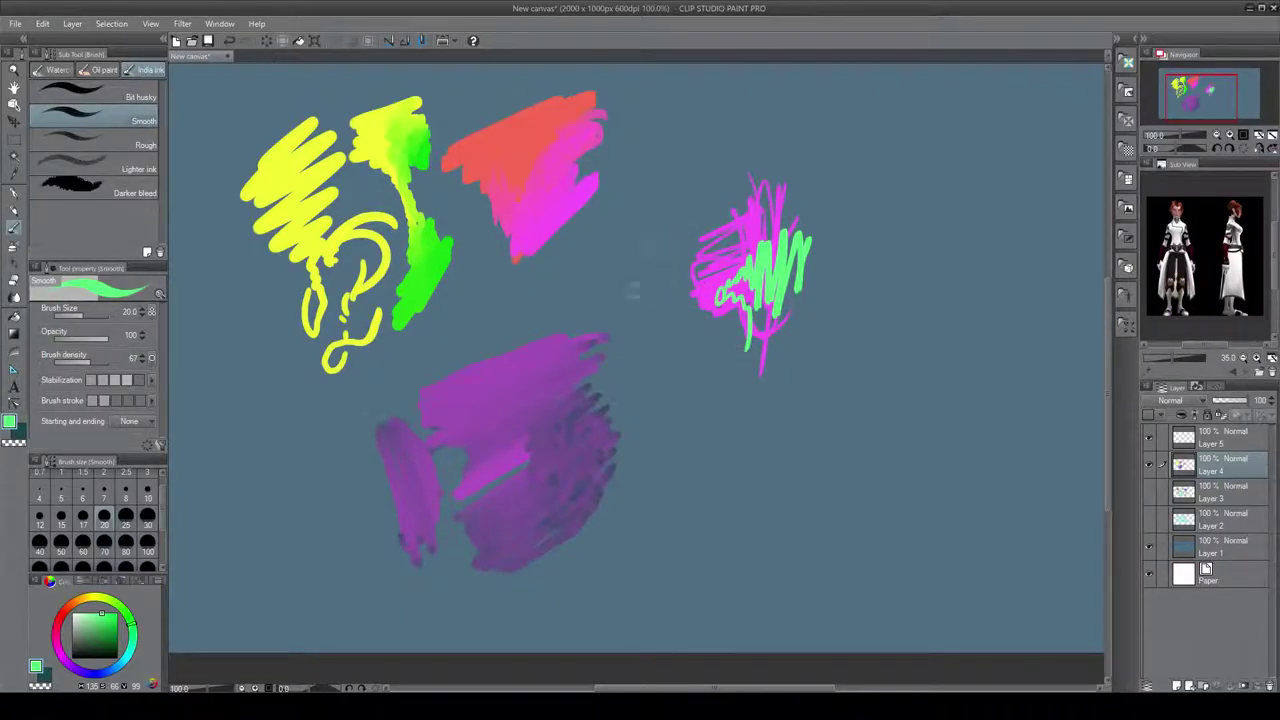
mouse_move(718, 248)
mouse_down()
mouse_move(826, 242)
mouse_move(698, 272)
mouse_move(836, 404)
mouse_up()
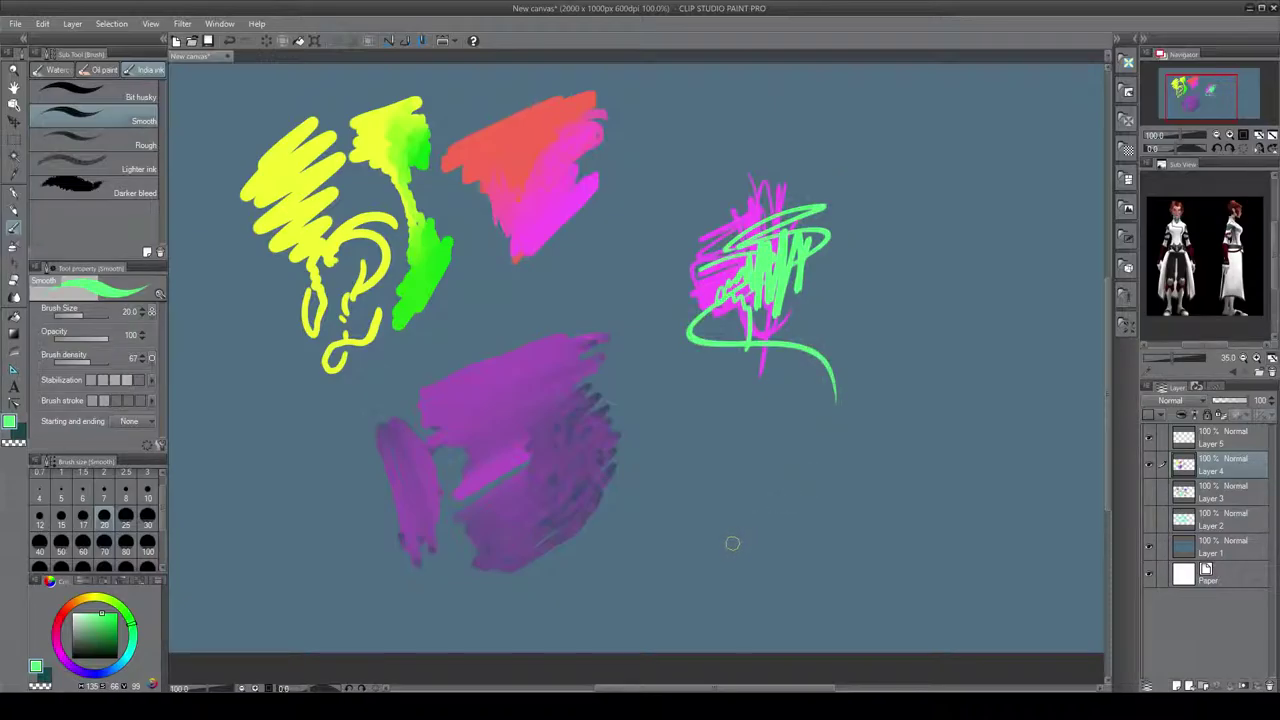
drag(720, 268, 700, 338)
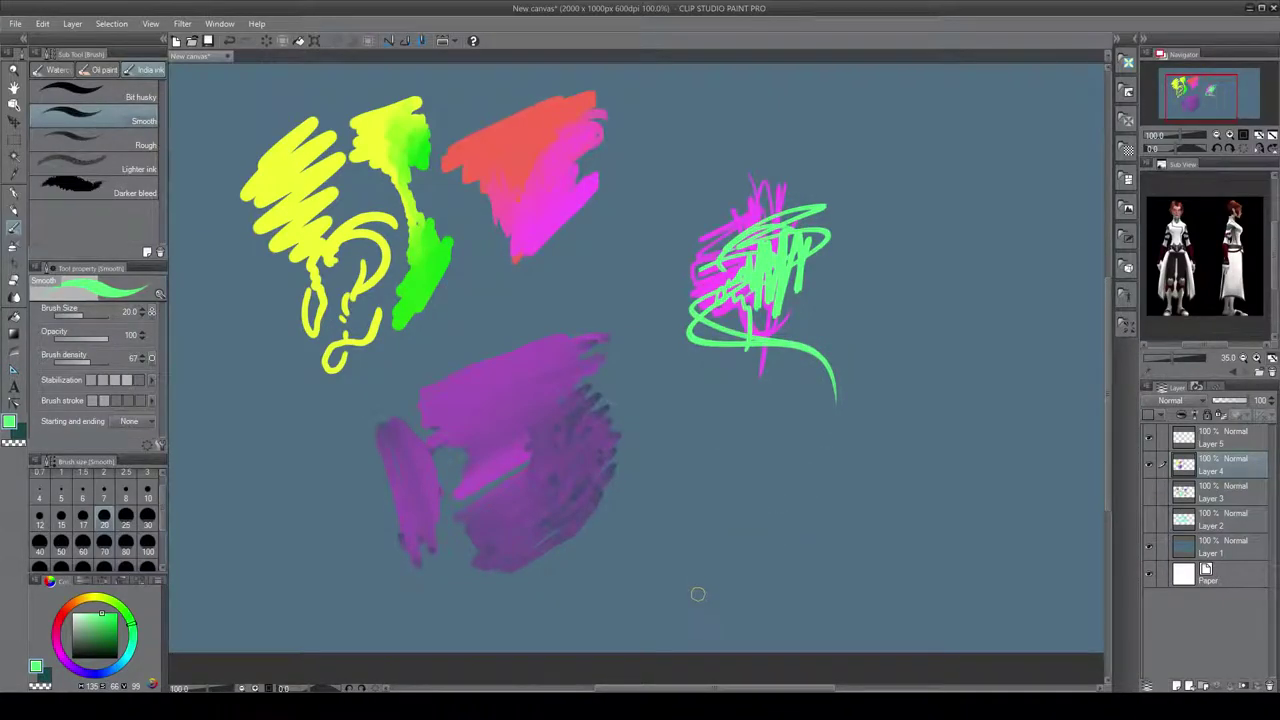
- Draw a dark purple zigzag above and to the right of the green scribble using the Bit husky brush at size 17
click(110, 96)
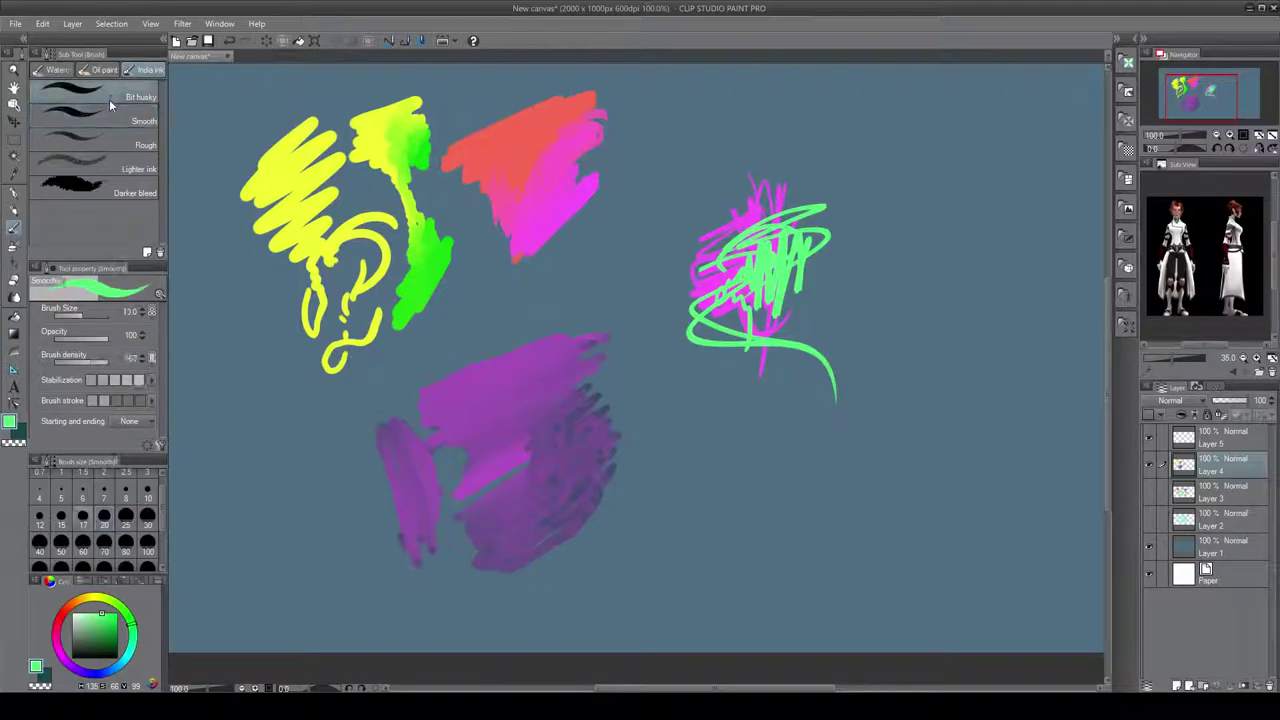
click(66, 657)
mouse_move(66, 657)
mouse_down()
mouse_move(124, 648)
mouse_move(113, 635)
mouse_up()
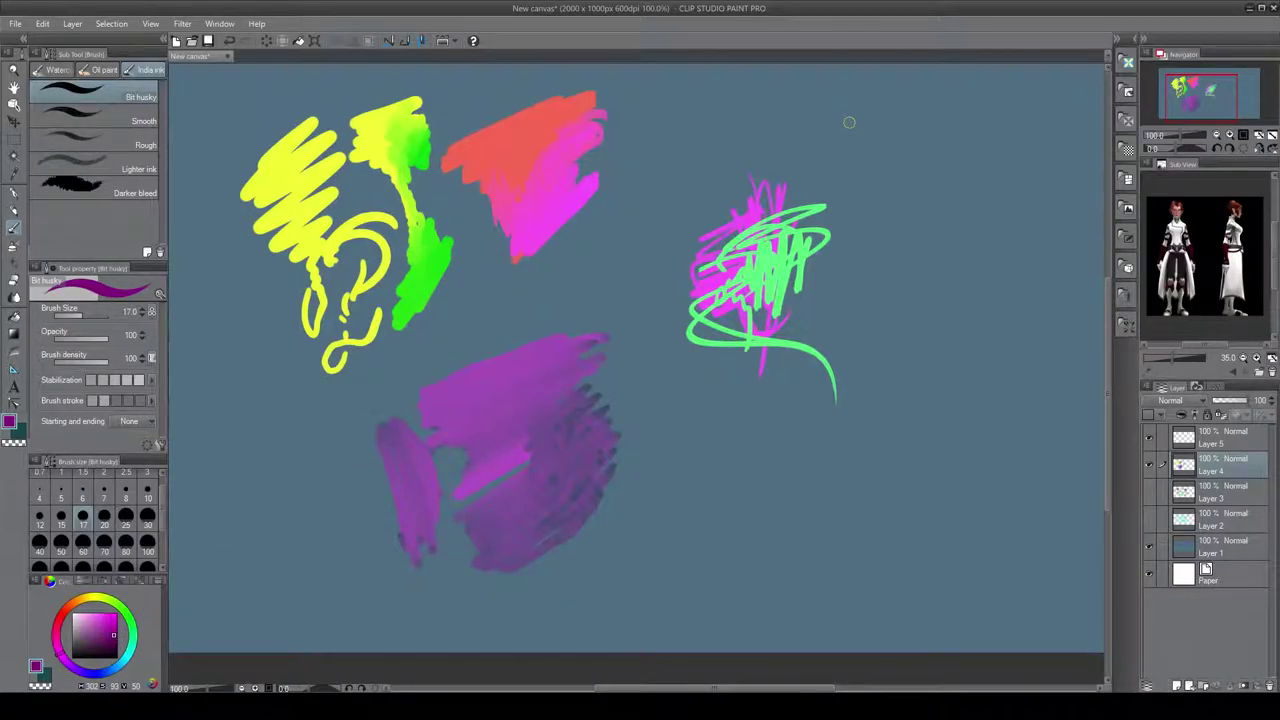
mouse_move(849, 122)
mouse_down()
mouse_move(902, 150)
mouse_move(907, 175)
mouse_move(891, 228)
mouse_up()
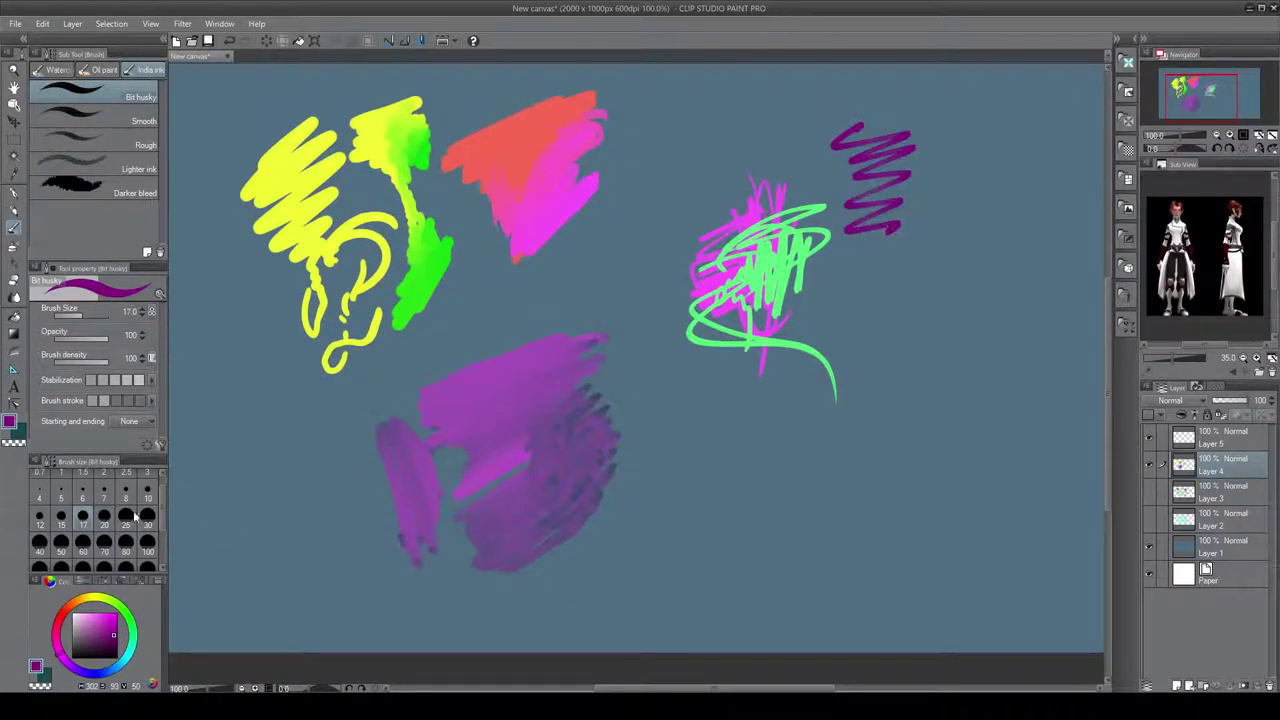
- Paint a thick dark purple block, dabs and curved strokes around the zigzag with the Bit husky brush at size 70
click(110, 545)
mouse_move(910, 150)
mouse_down()
mouse_move(957, 158)
mouse_move(925, 212)
mouse_move(935, 305)
mouse_up()
mouse_move(858, 315)
mouse_down()
mouse_move(890, 322)
mouse_move(895, 345)
mouse_up()
click(860, 350)
click(845, 398)
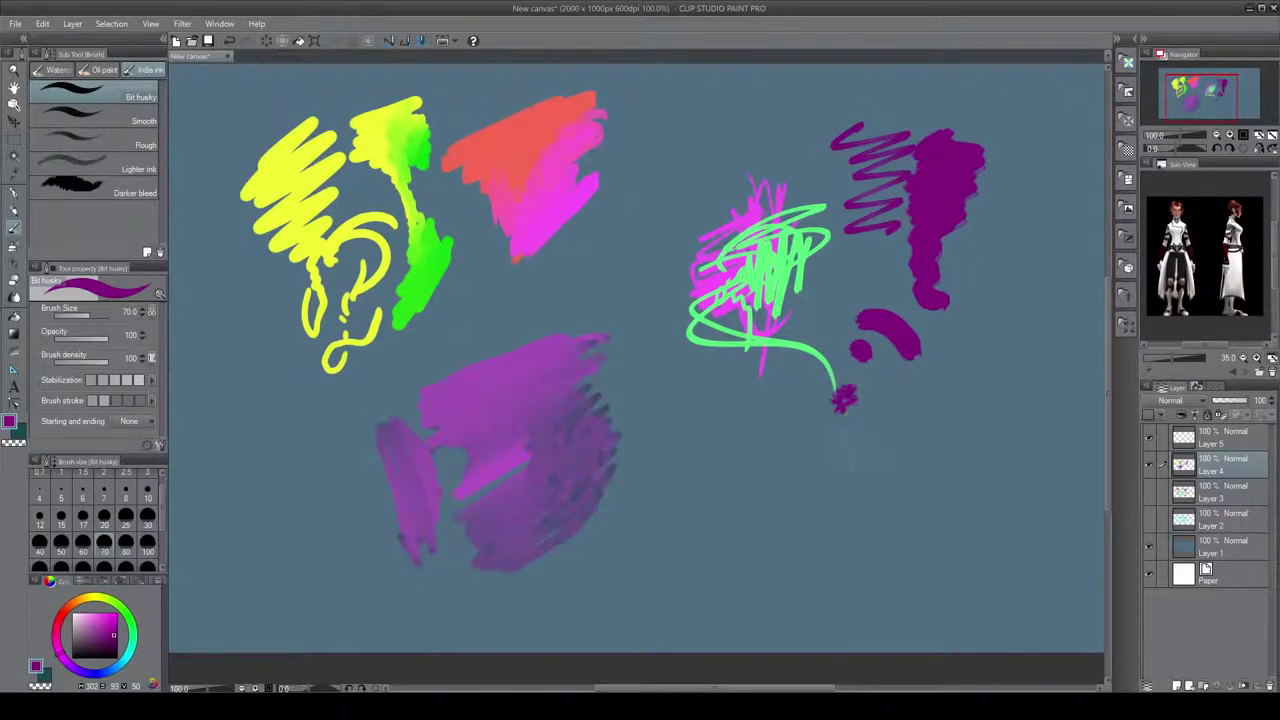
click(826, 313)
click(843, 290)
mouse_move(843, 291)
mouse_down()
mouse_move(818, 313)
mouse_move(835, 302)
mouse_move(847, 325)
mouse_move(830, 370)
mouse_up()
mouse_move(967, 262)
mouse_down()
mouse_move(942, 282)
mouse_move(1030, 258)
mouse_up()
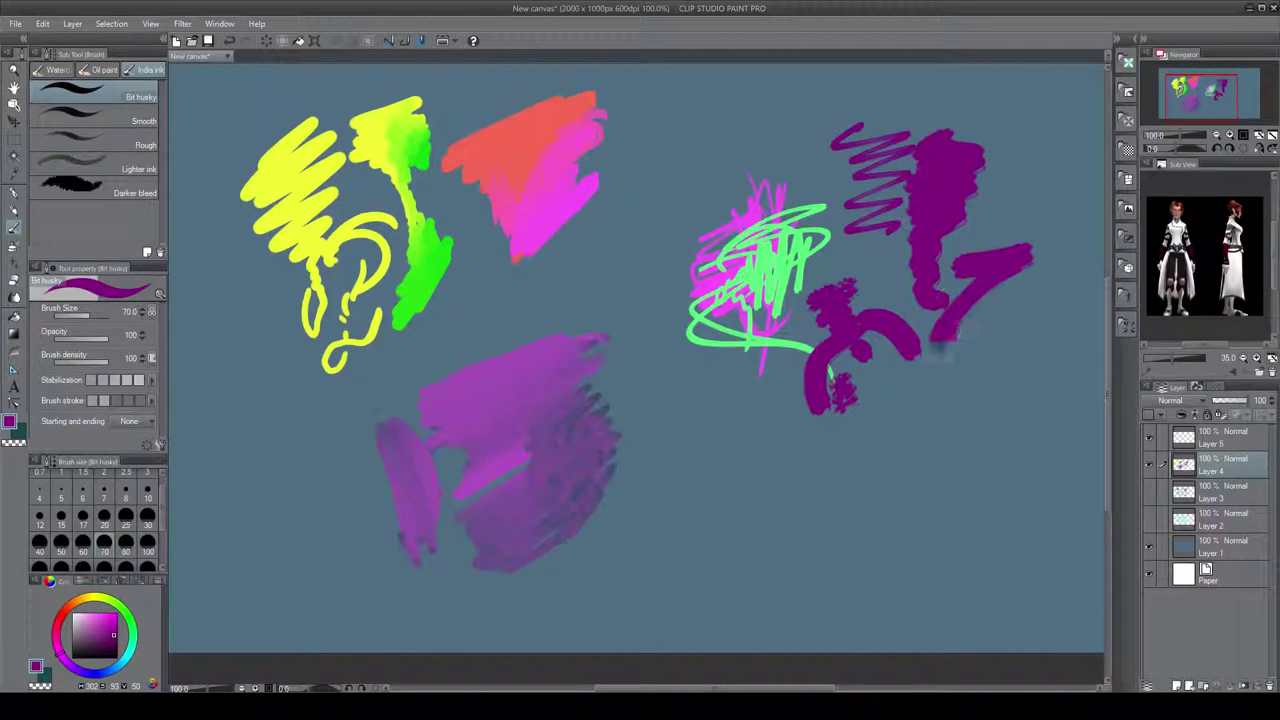
drag(938, 325, 1030, 335)
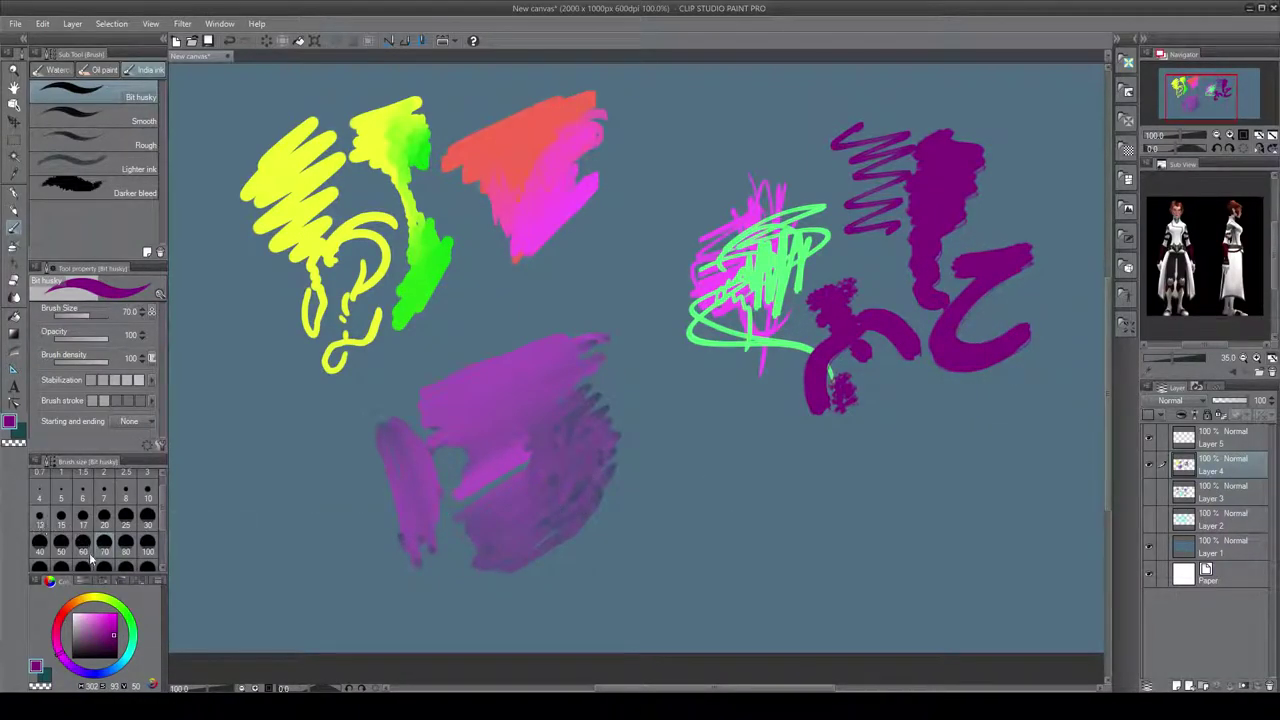
- Paint dark green loops and strokes over the dark purple marks with the Bit husky brush
click(128, 608)
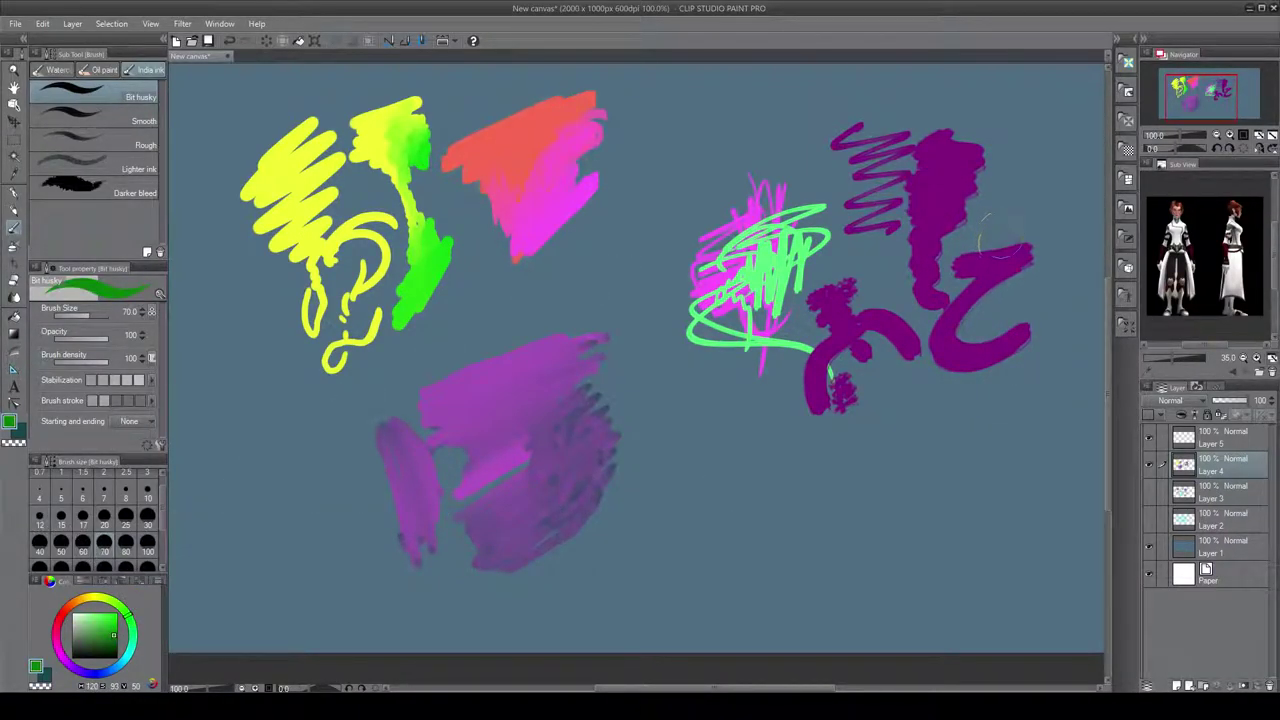
mouse_move(1000, 228)
mouse_down()
mouse_move(968, 402)
mouse_move(1050, 265)
mouse_move(988, 278)
mouse_move(957, 235)
mouse_move(962, 412)
mouse_up()
drag(962, 315, 924, 366)
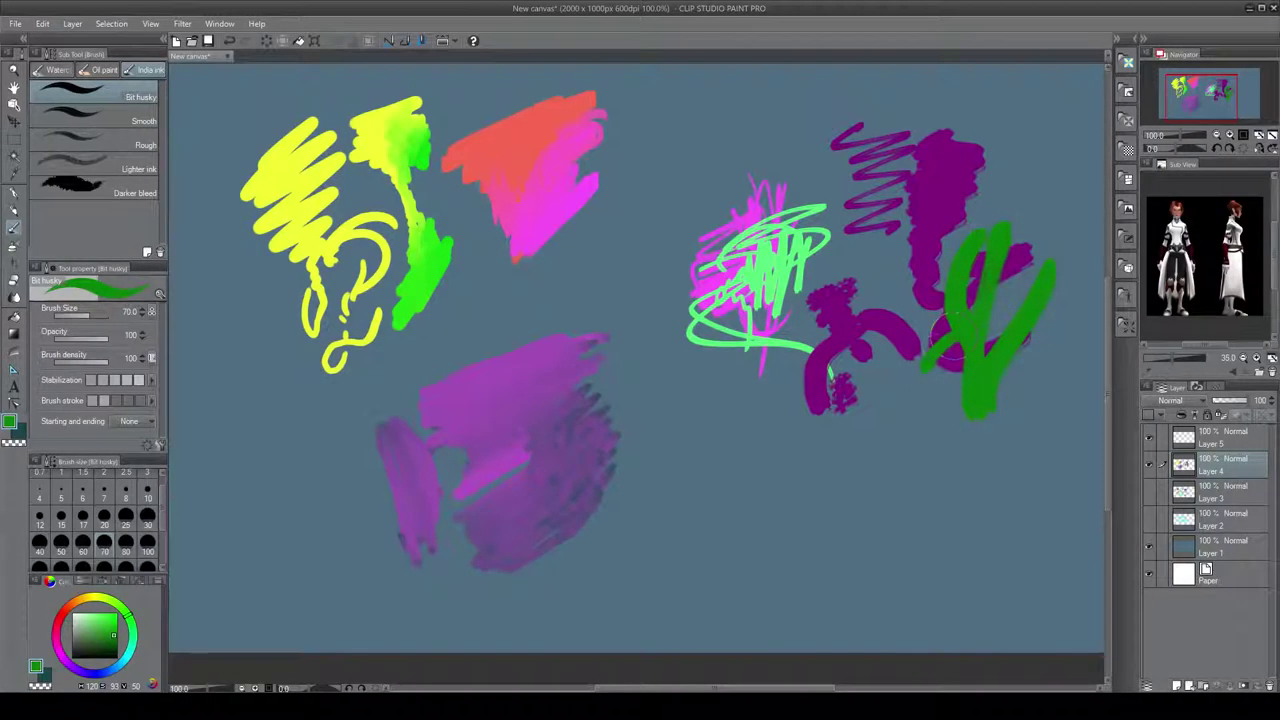
mouse_move(862, 212)
mouse_down()
mouse_move(997, 140)
mouse_move(872, 230)
mouse_up()
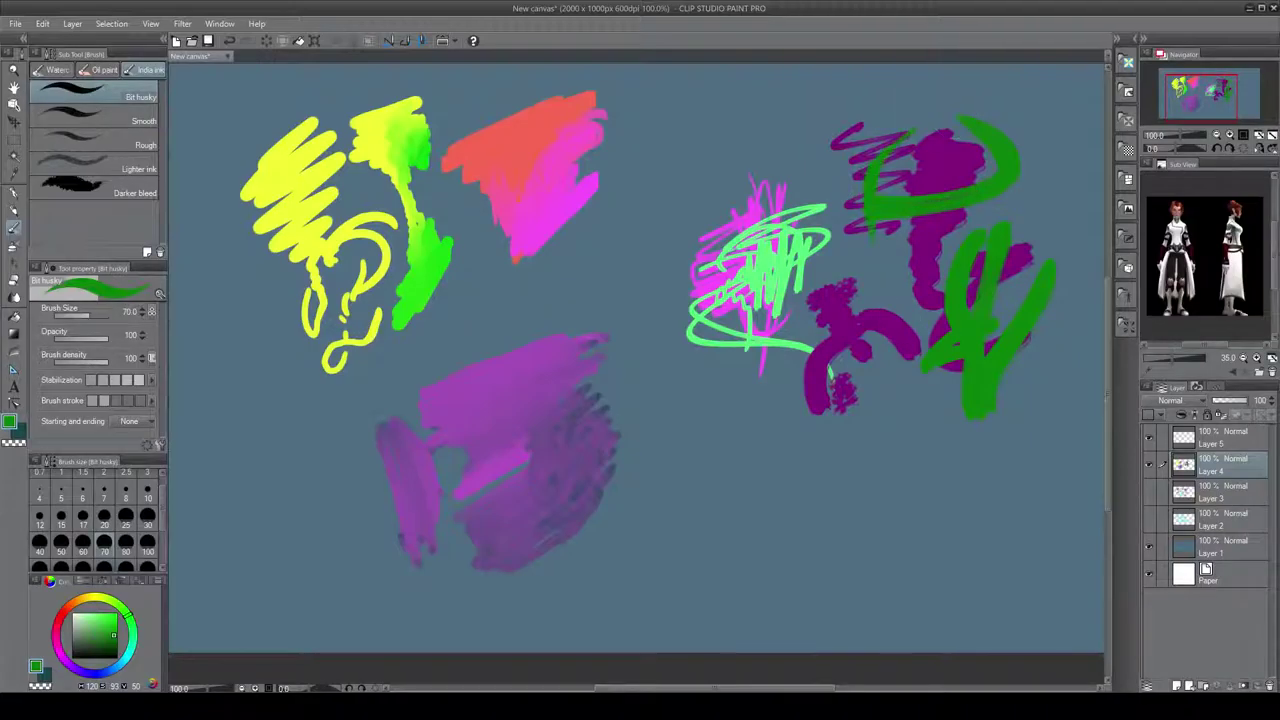
mouse_move(915, 395)
mouse_down()
mouse_move(914, 266)
mouse_move(942, 249)
mouse_move(930, 313)
mouse_up()
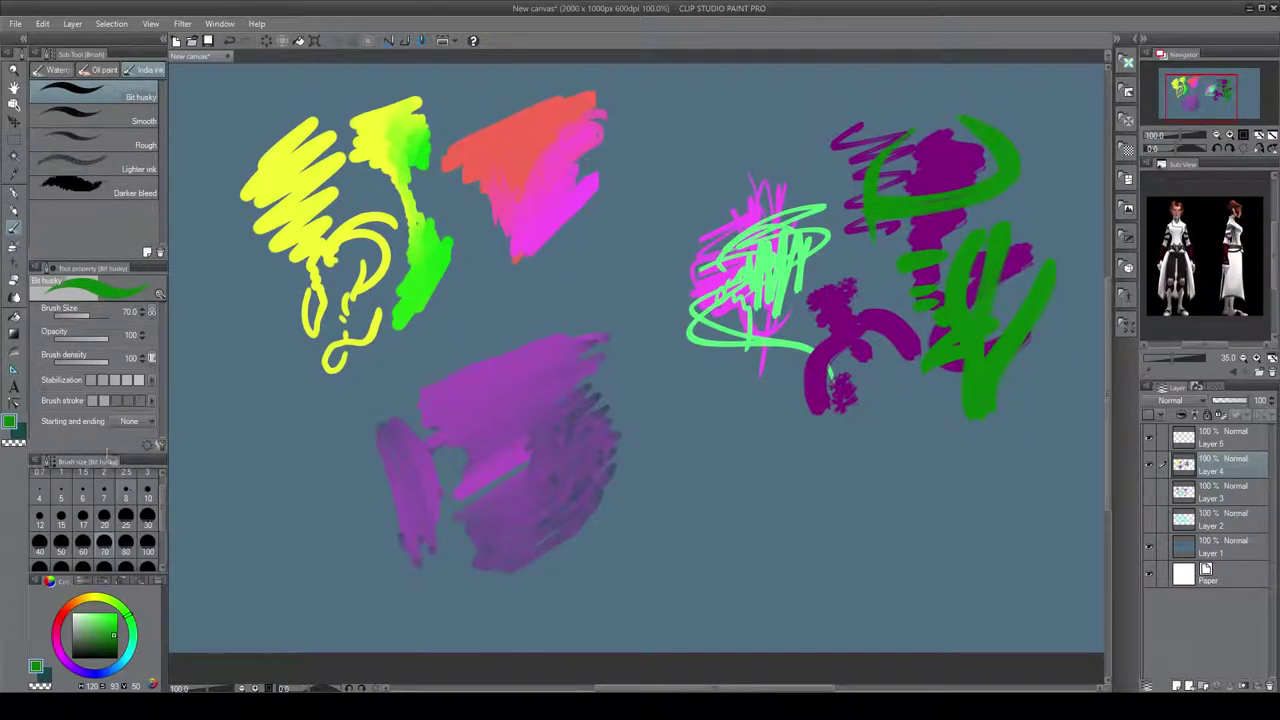
- Paint a green zigzag below the scribbles with the Rough brush at size 40 and scribble bright yellow over it
click(124, 148)
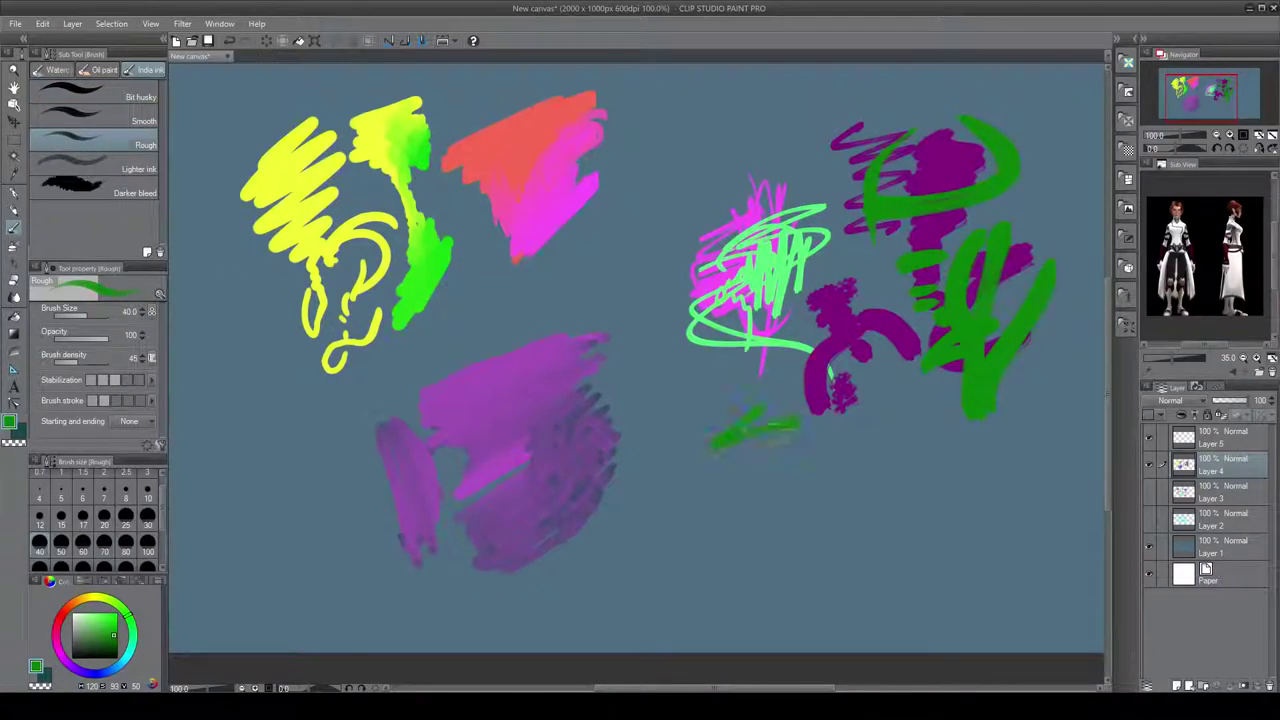
drag(712, 448, 795, 538)
click(100, 598)
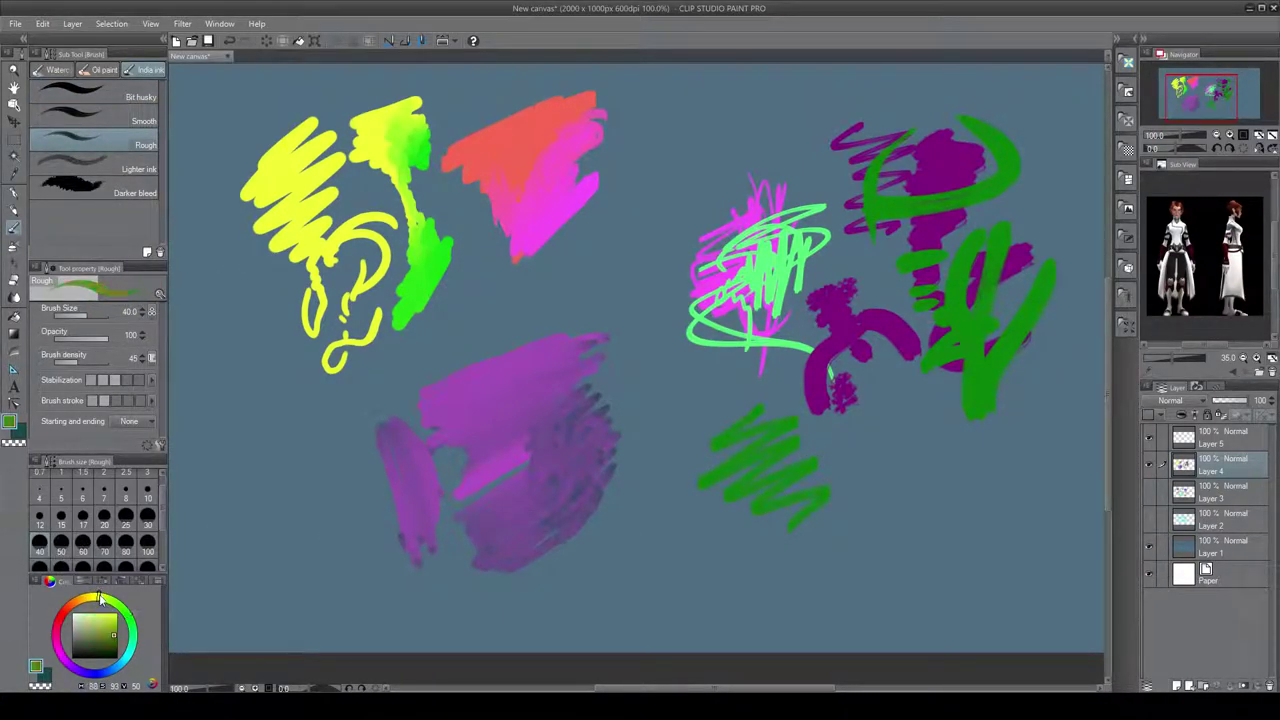
drag(108, 638, 122, 620)
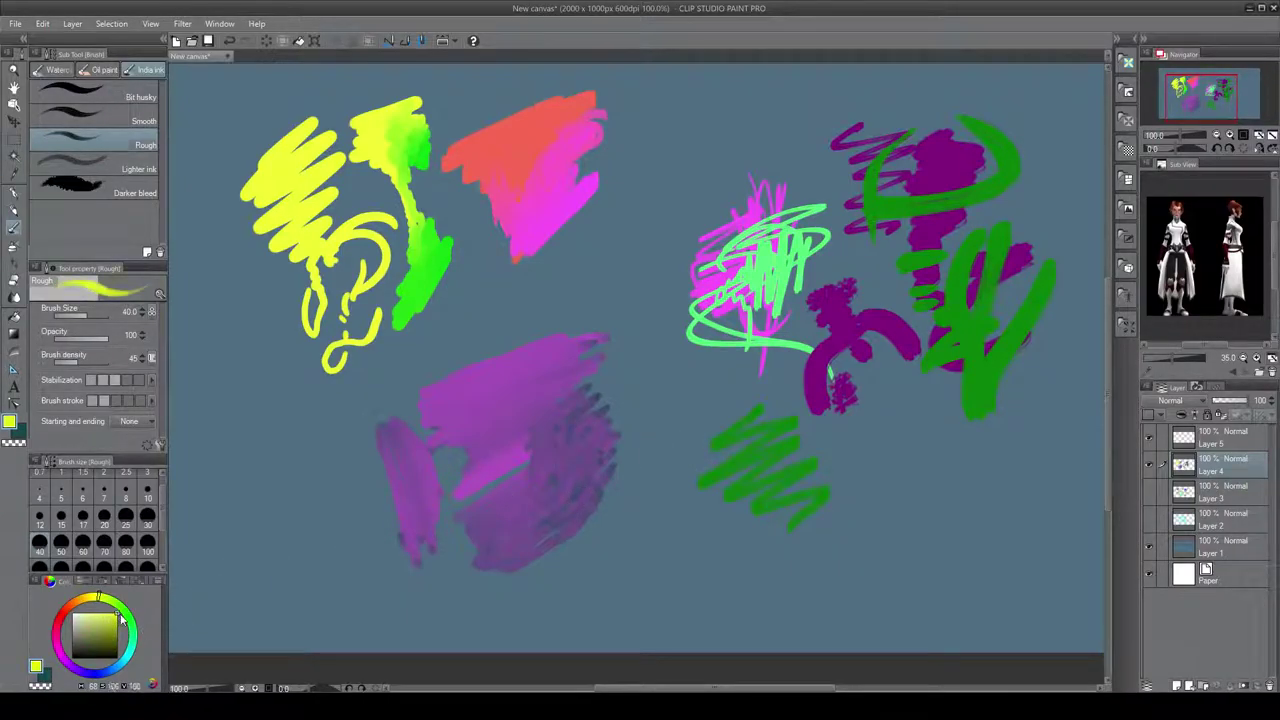
mouse_move(850, 430)
mouse_down()
mouse_move(822, 434)
mouse_move(795, 470)
mouse_move(762, 480)
mouse_move(772, 405)
mouse_move(800, 480)
mouse_up()
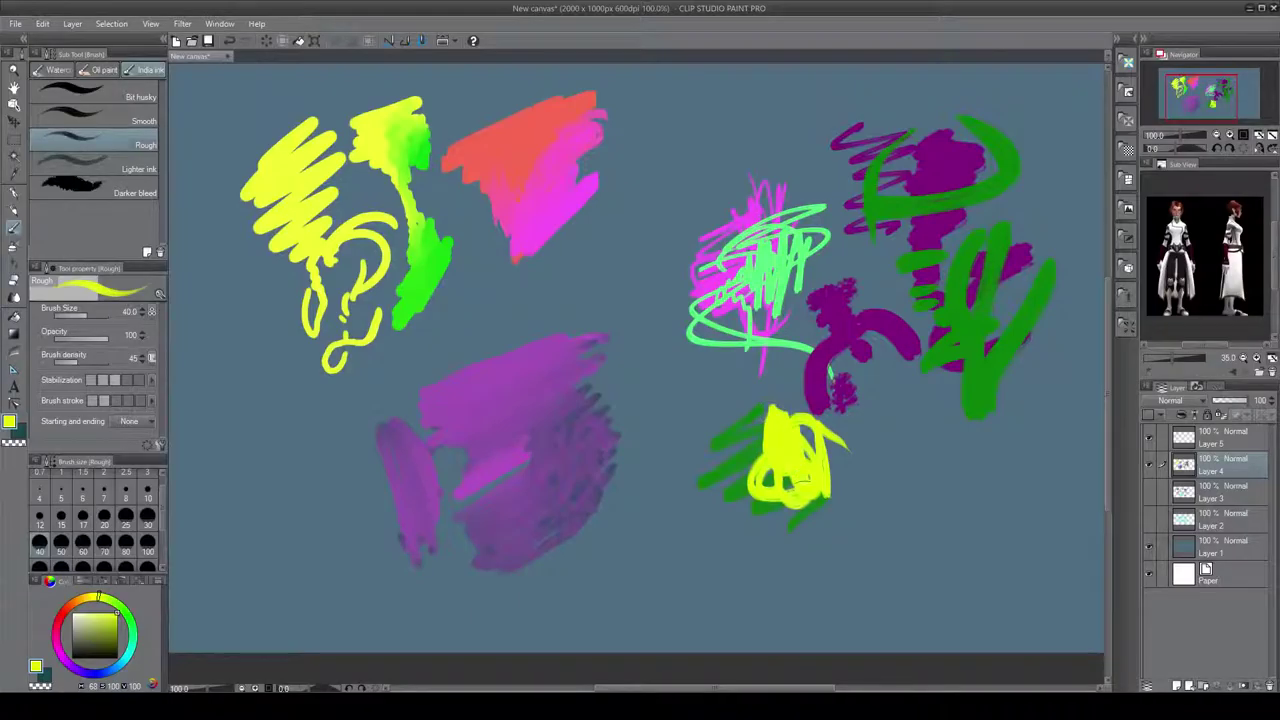
- Paint orange patches to the right of the yellow scribble with the Lighter ink brush at size 40 and blend yellow over the lower-right patch
click(130, 169)
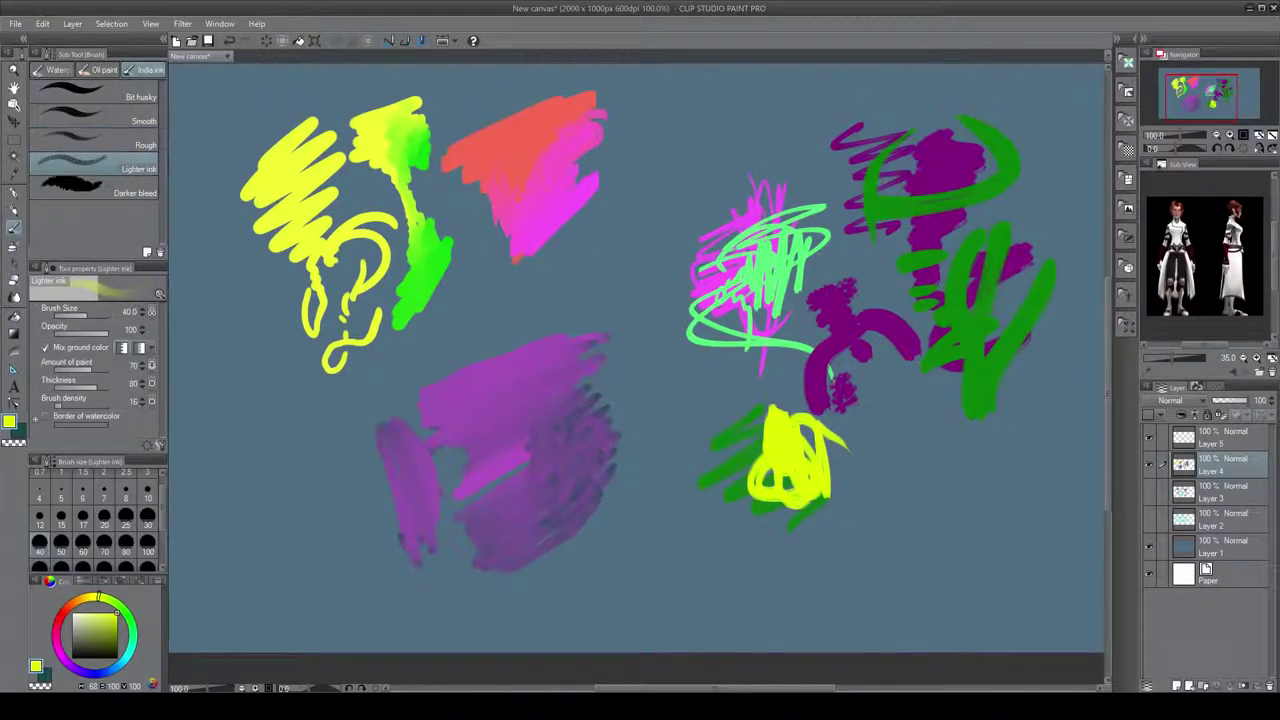
drag(68, 605, 75, 603)
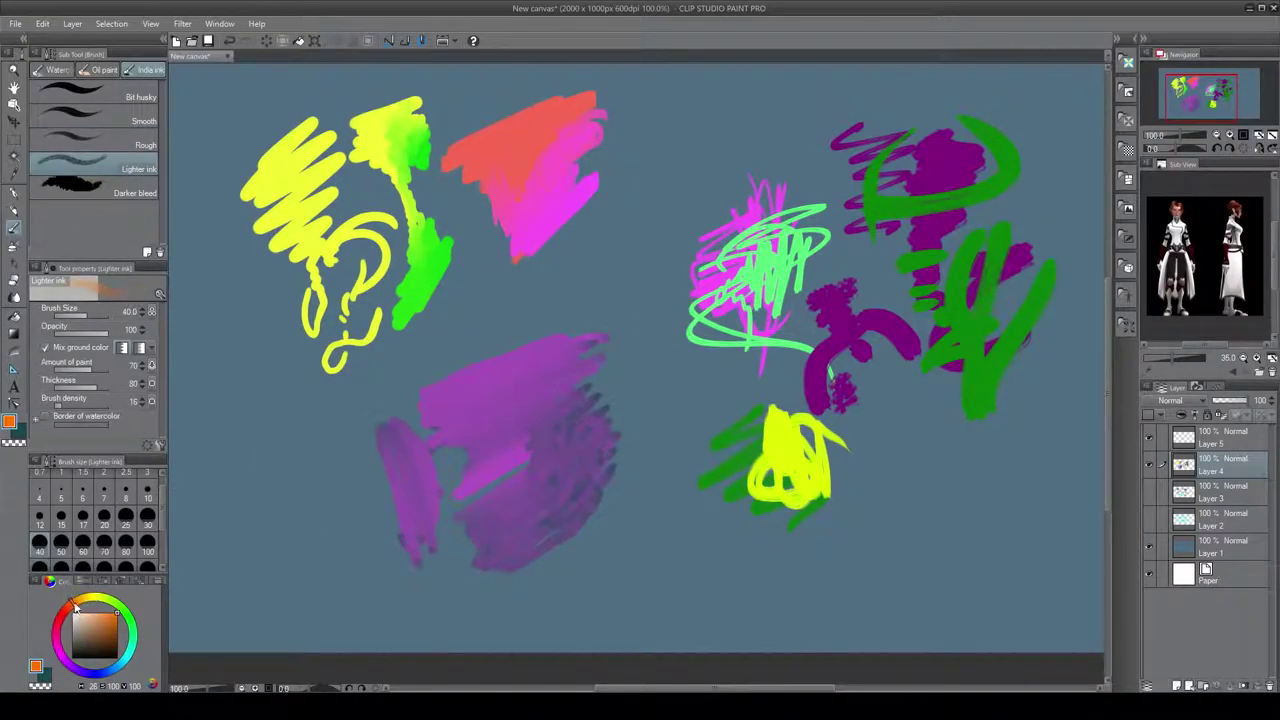
mouse_move(882, 436)
mouse_down()
mouse_move(838, 459)
mouse_move(865, 501)
mouse_move(958, 486)
mouse_move(927, 566)
mouse_move(962, 602)
mouse_up()
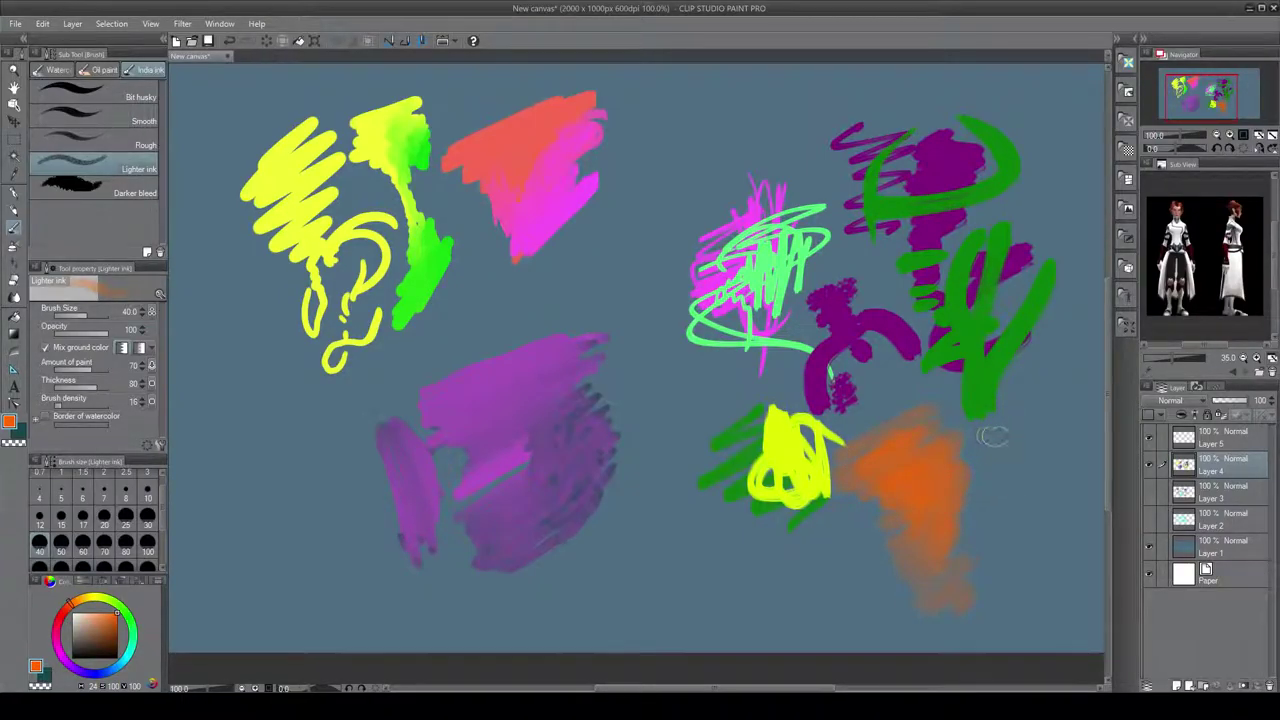
drag(993, 435, 1045, 422)
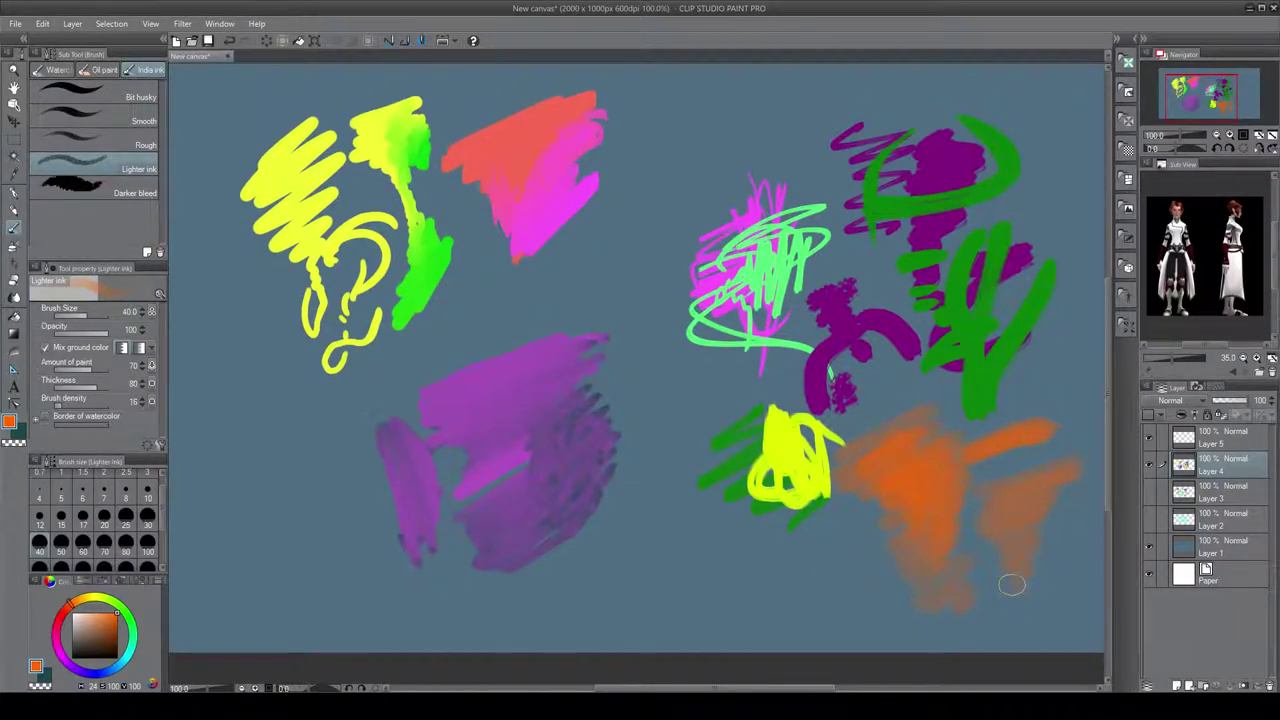
click(96, 598)
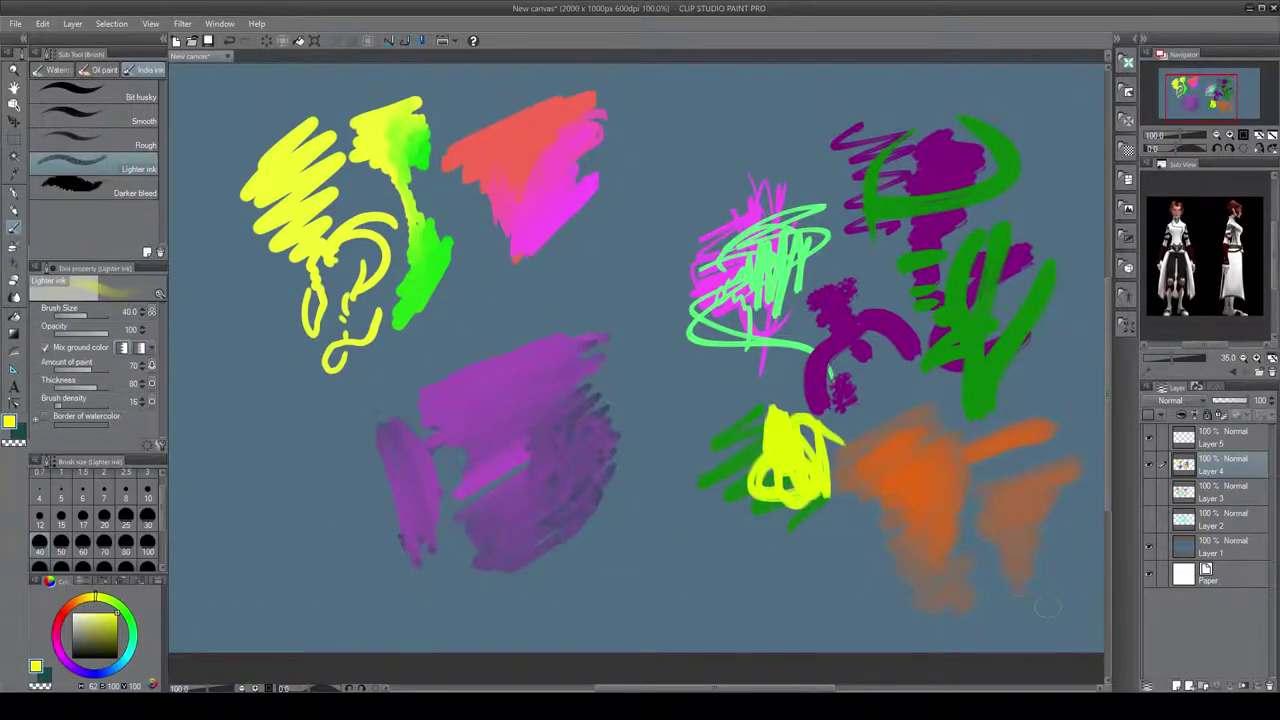
mouse_move(1047, 606)
mouse_down()
mouse_move(990, 611)
mouse_move(999, 569)
mouse_move(1036, 540)
mouse_move(1003, 538)
mouse_move(999, 475)
mouse_move(1020, 572)
mouse_up()
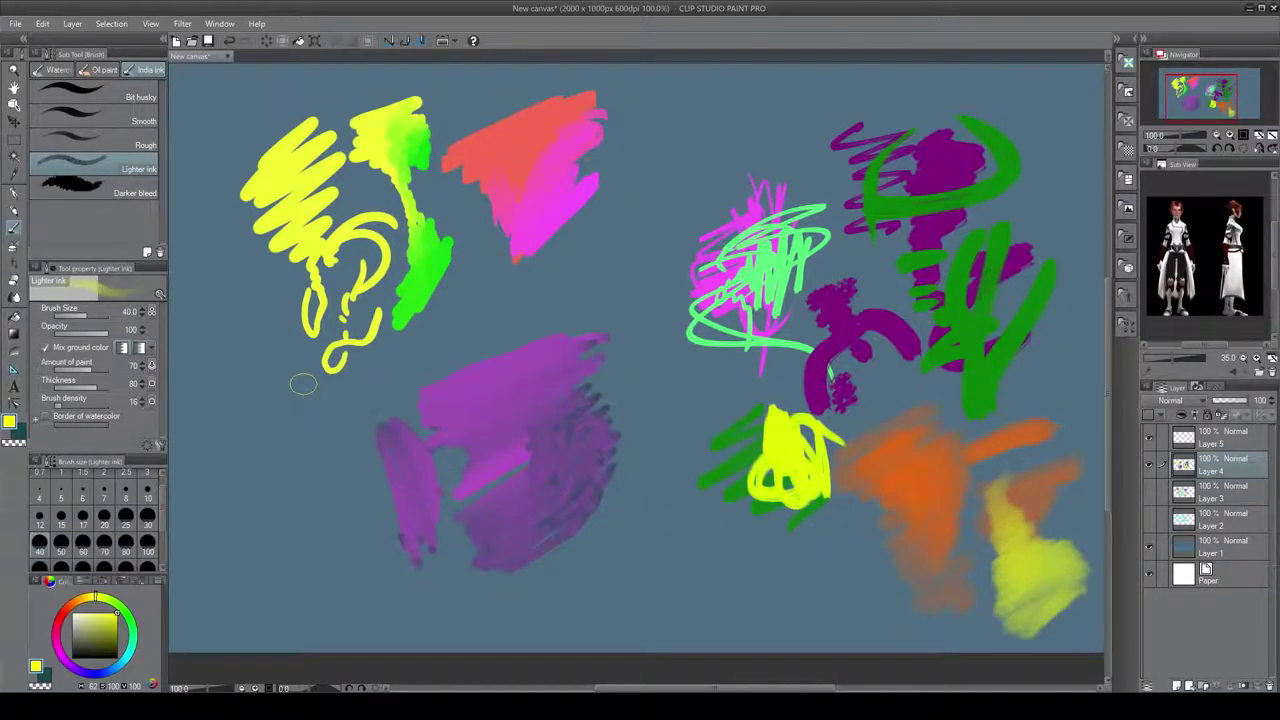
- Paint a muted dark blue blob below the yellow scribble with the Darker bleed brush at size 100
click(95, 187)
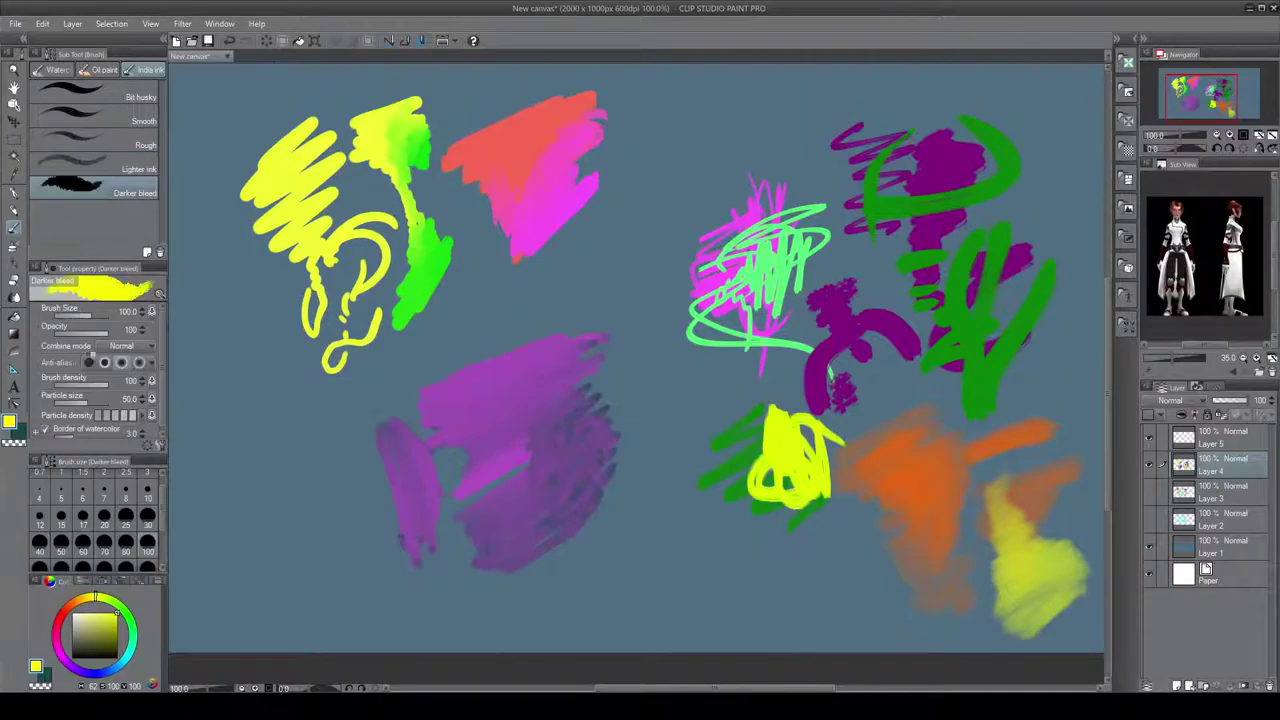
click(134, 632)
click(120, 612)
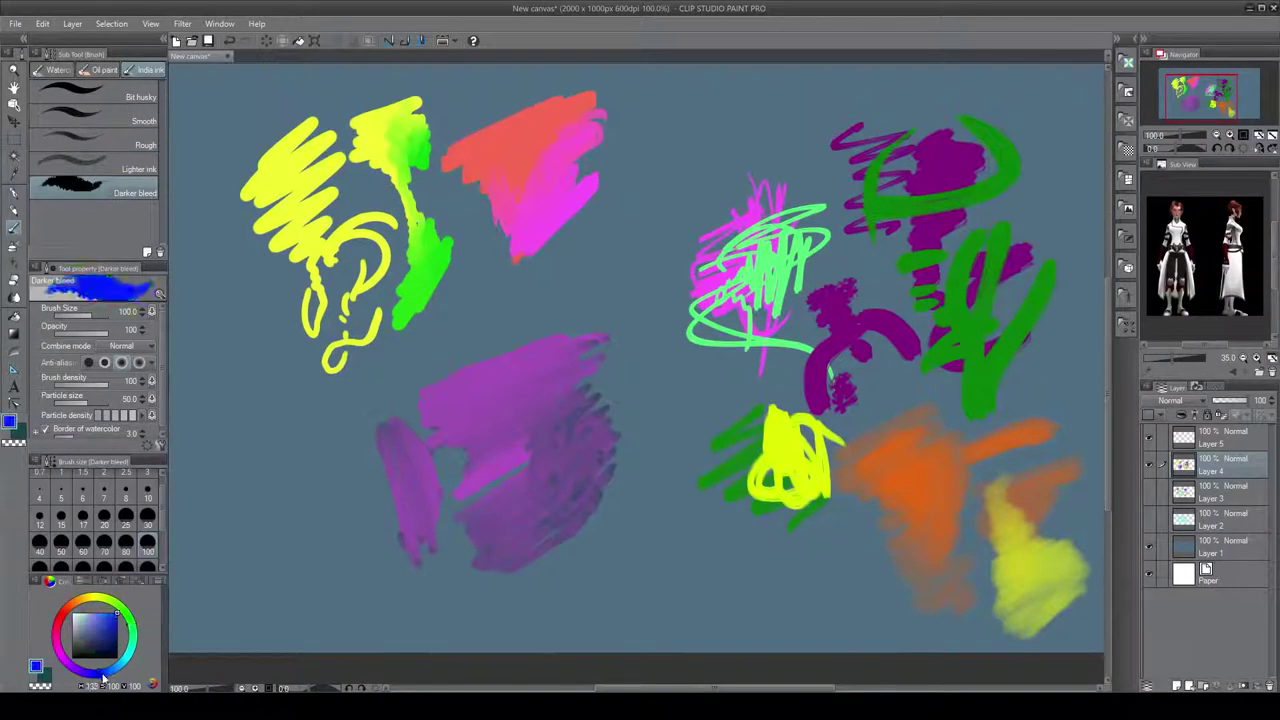
mouse_move(680, 557)
mouse_down()
mouse_move(736, 535)
mouse_move(706, 587)
mouse_move(754, 594)
mouse_move(775, 574)
mouse_move(846, 573)
mouse_up()
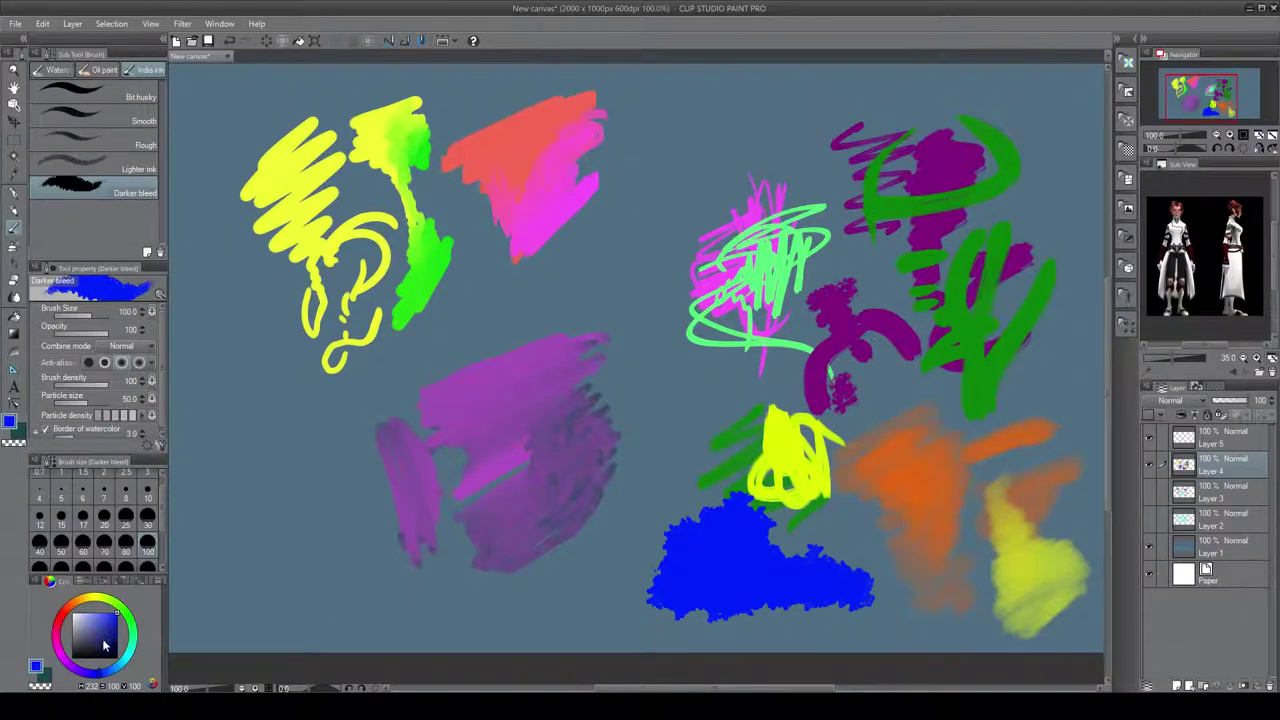
key(ctrl+z)
click(99, 633)
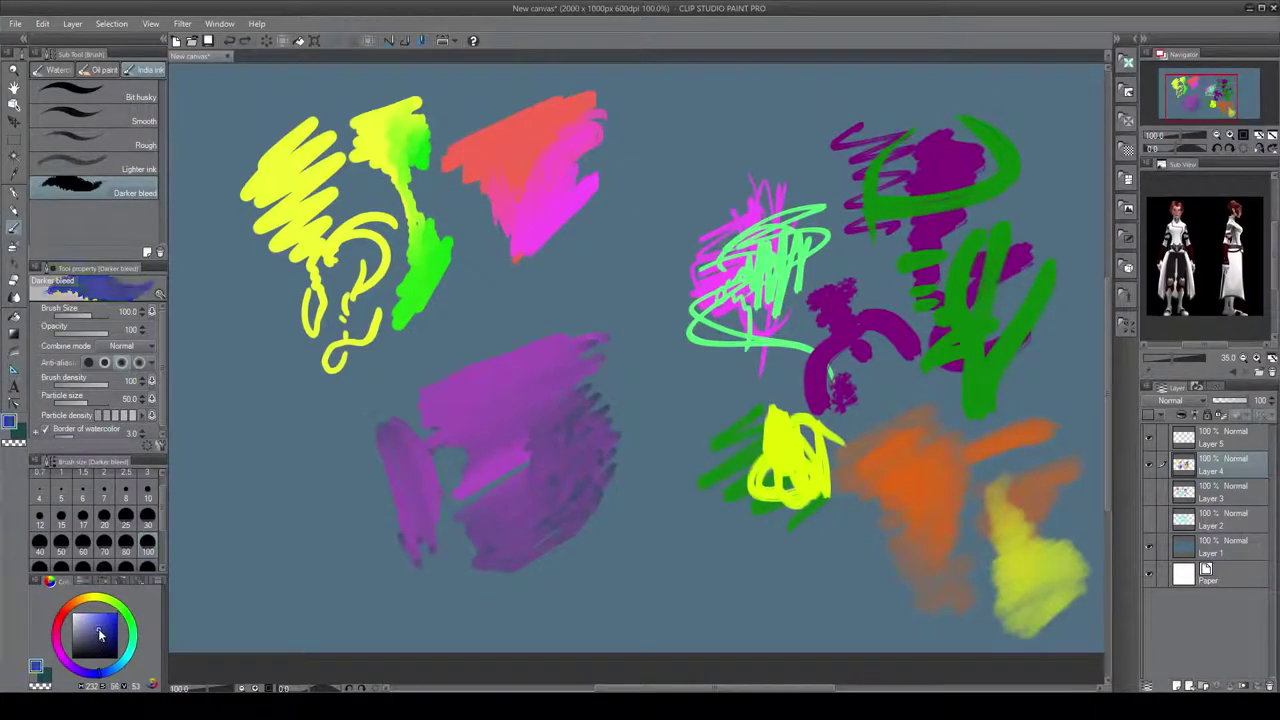
click(108, 623)
mouse_move(690, 540)
mouse_down()
mouse_move(730, 570)
mouse_move(810, 560)
mouse_up()
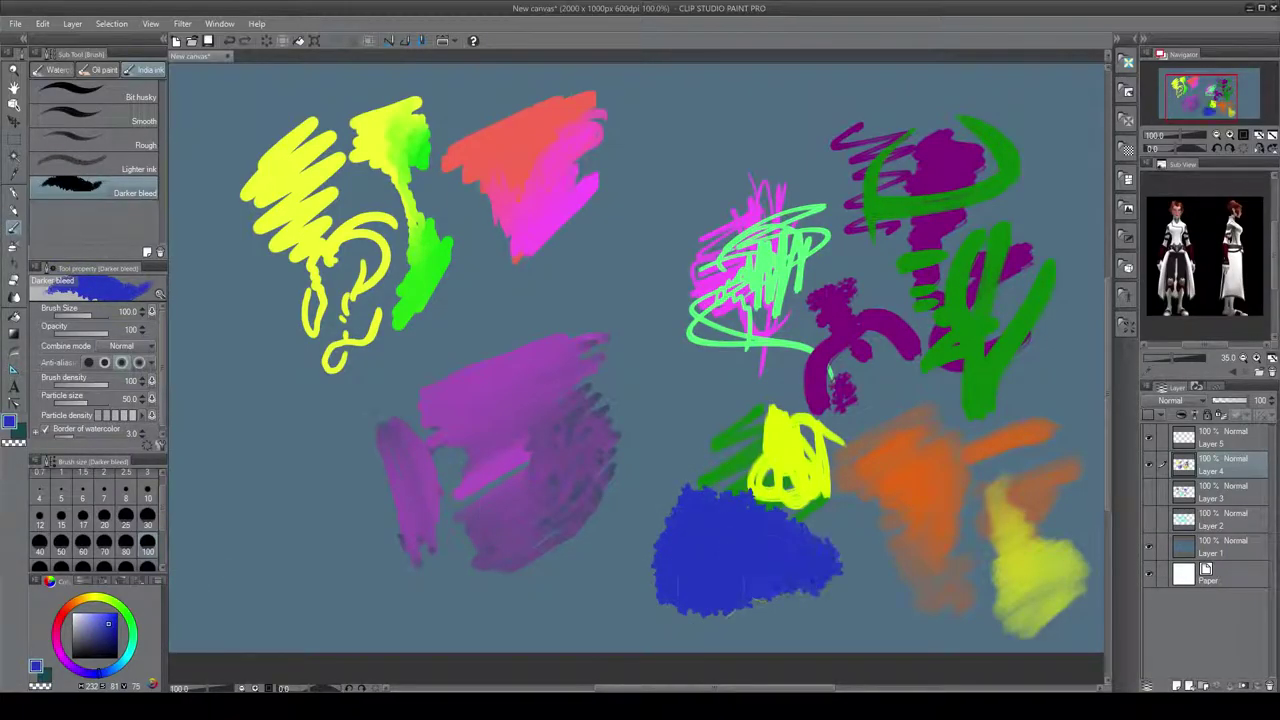
- Paint a winding red stroke across the blue blob with the Darker bleed brush
click(56, 615)
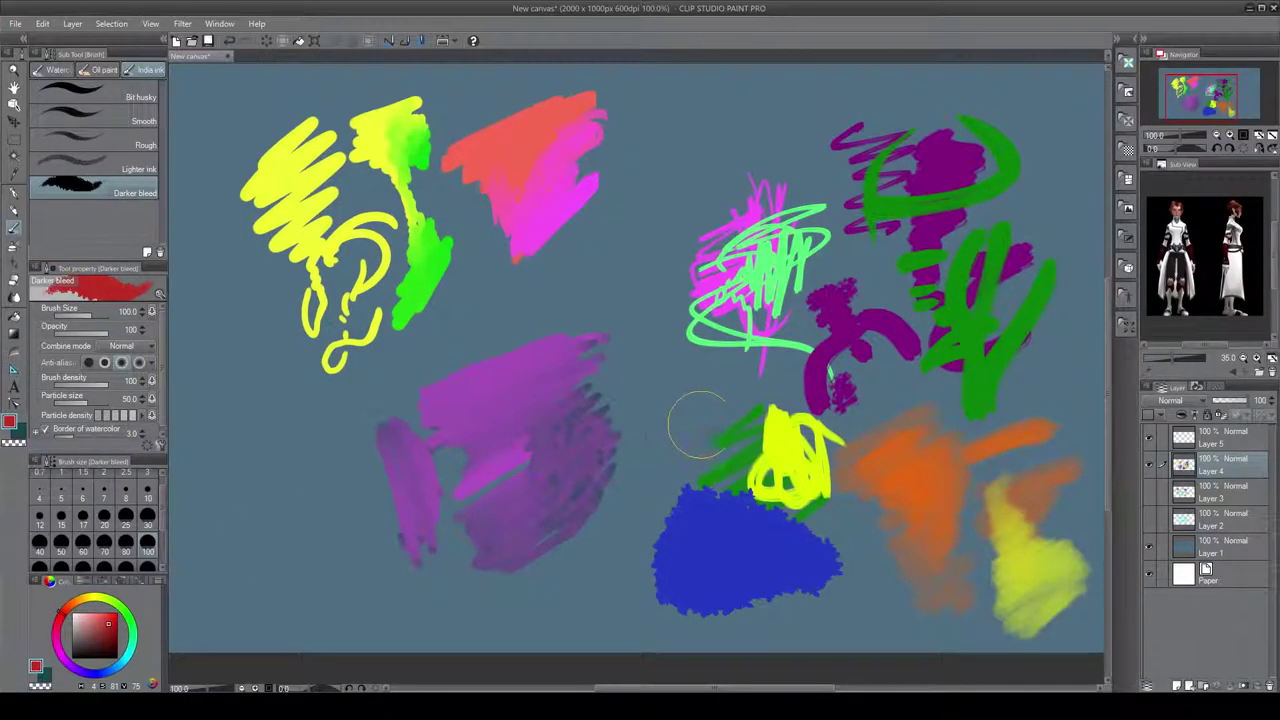
mouse_move(685, 435)
mouse_down()
mouse_move(732, 527)
mouse_move(772, 565)
mouse_move(742, 575)
mouse_move(697, 562)
mouse_move(745, 600)
mouse_move(815, 578)
mouse_move(858, 600)
mouse_up()
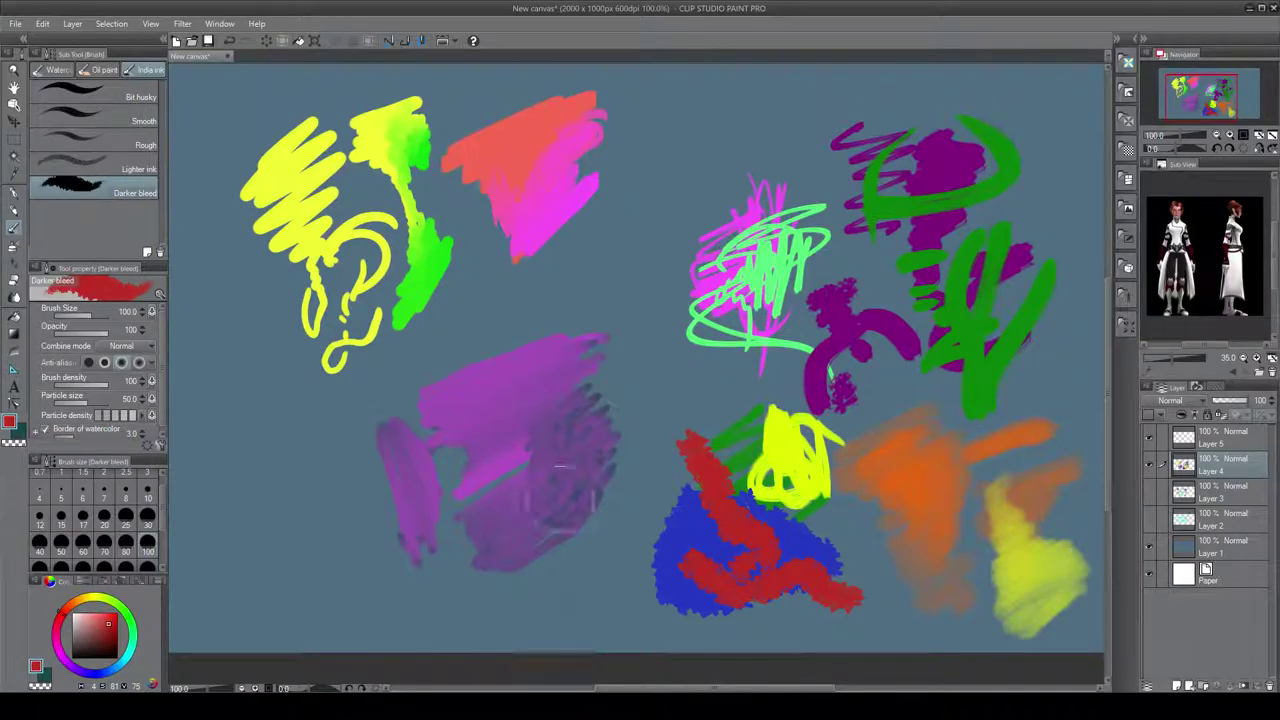
drag(585, 497, 548, 500)
- Hide Layer 4 and make Layer 5 the active layer
click(1149, 465)
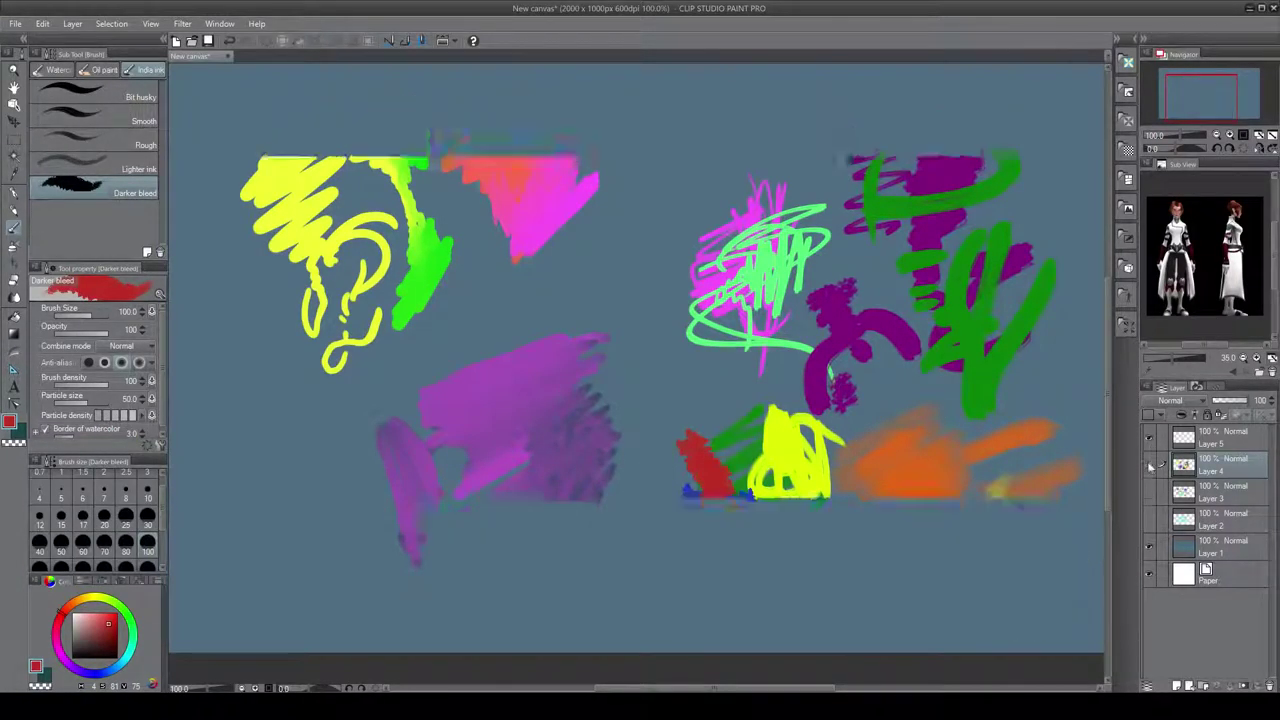
click(1245, 443)
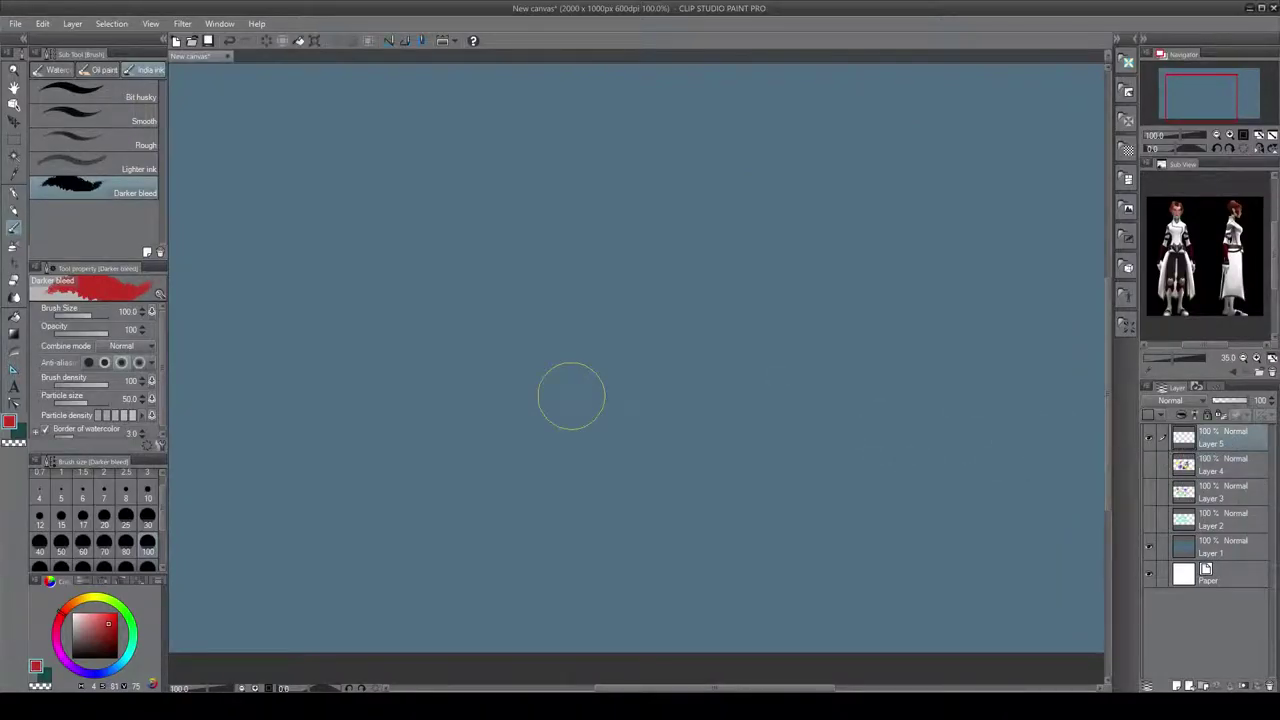
- Draw a thin pale yellow curve near the canvas's upper-left corner with the Hard airbrush at size 17
click(14, 245)
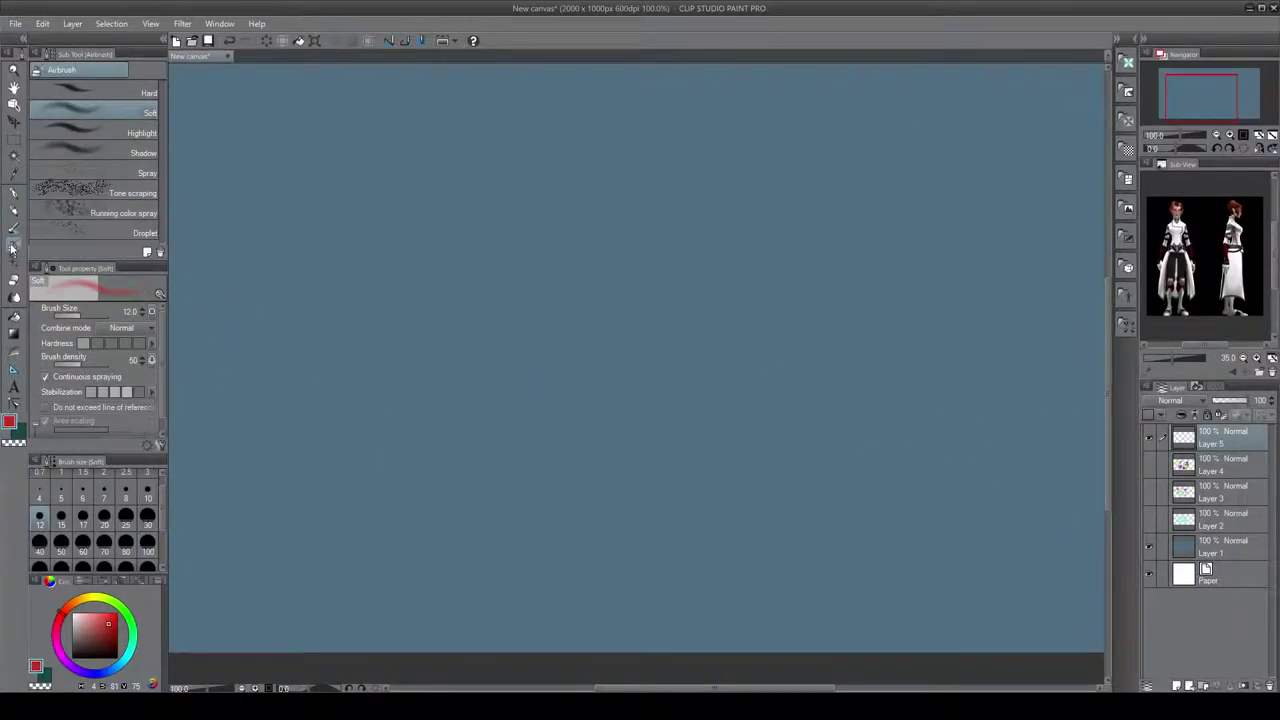
click(95, 90)
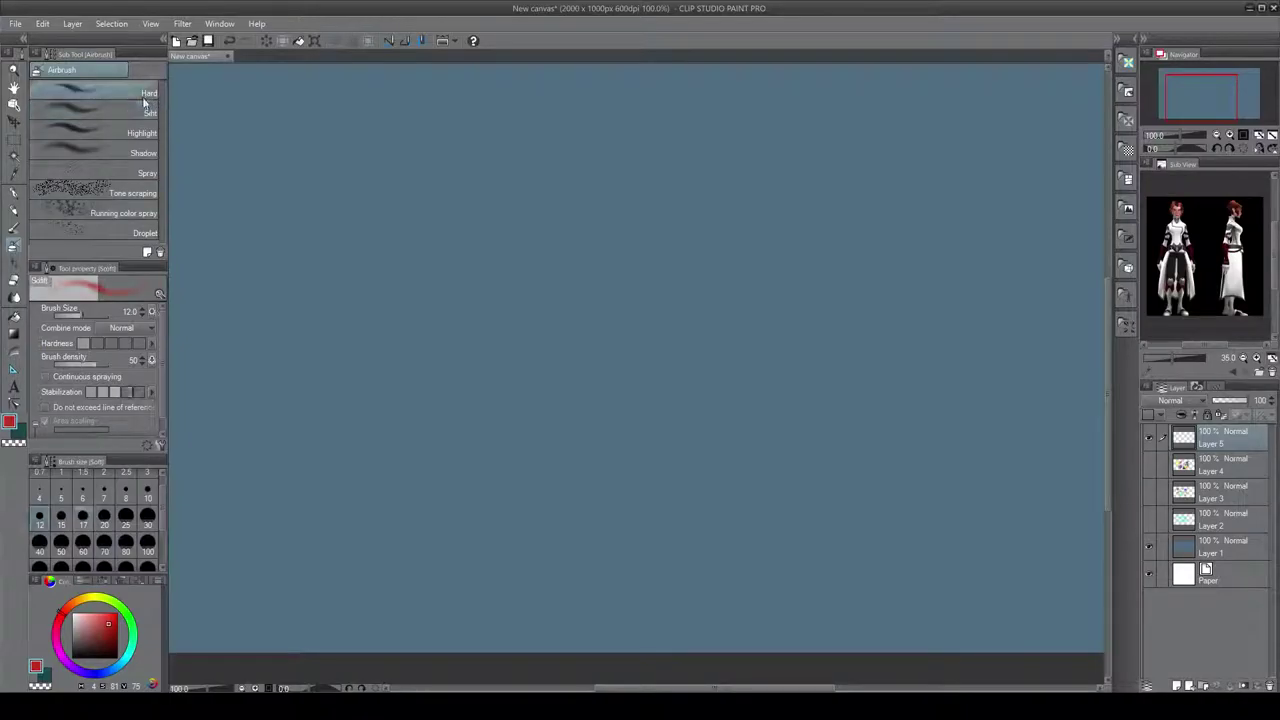
click(91, 601)
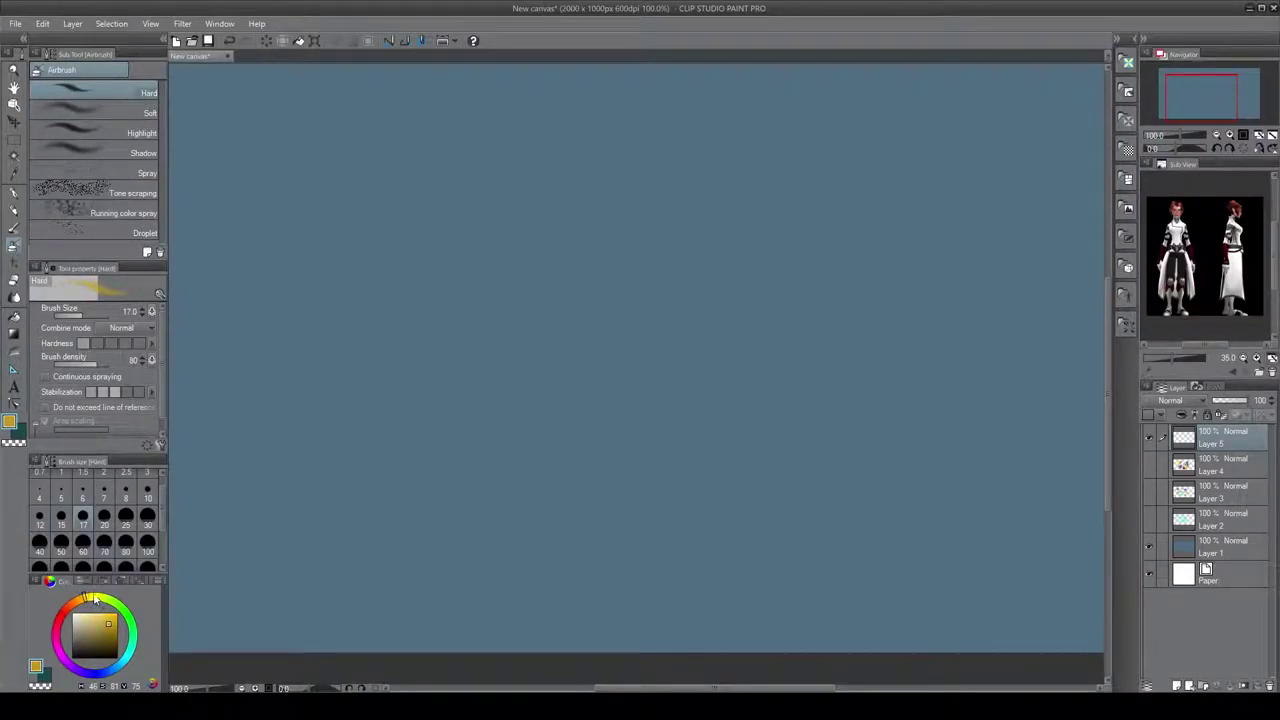
drag(95, 600, 96, 614)
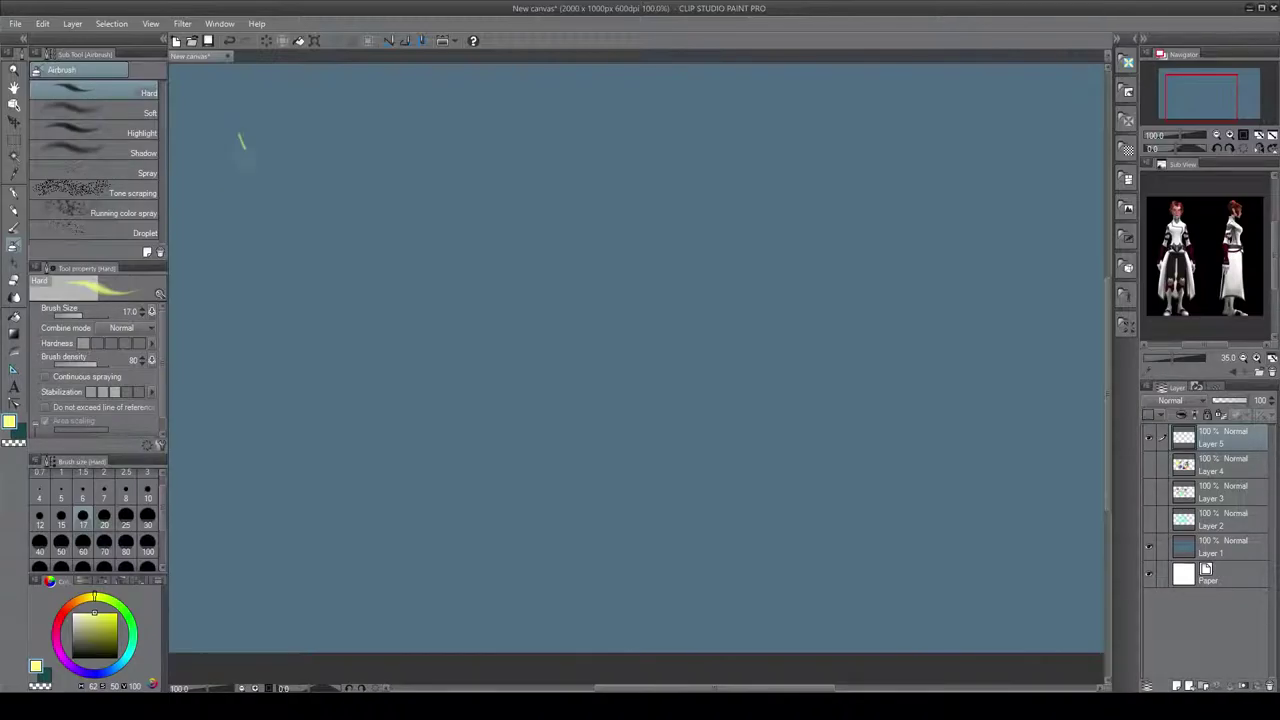
drag(242, 148, 248, 265)
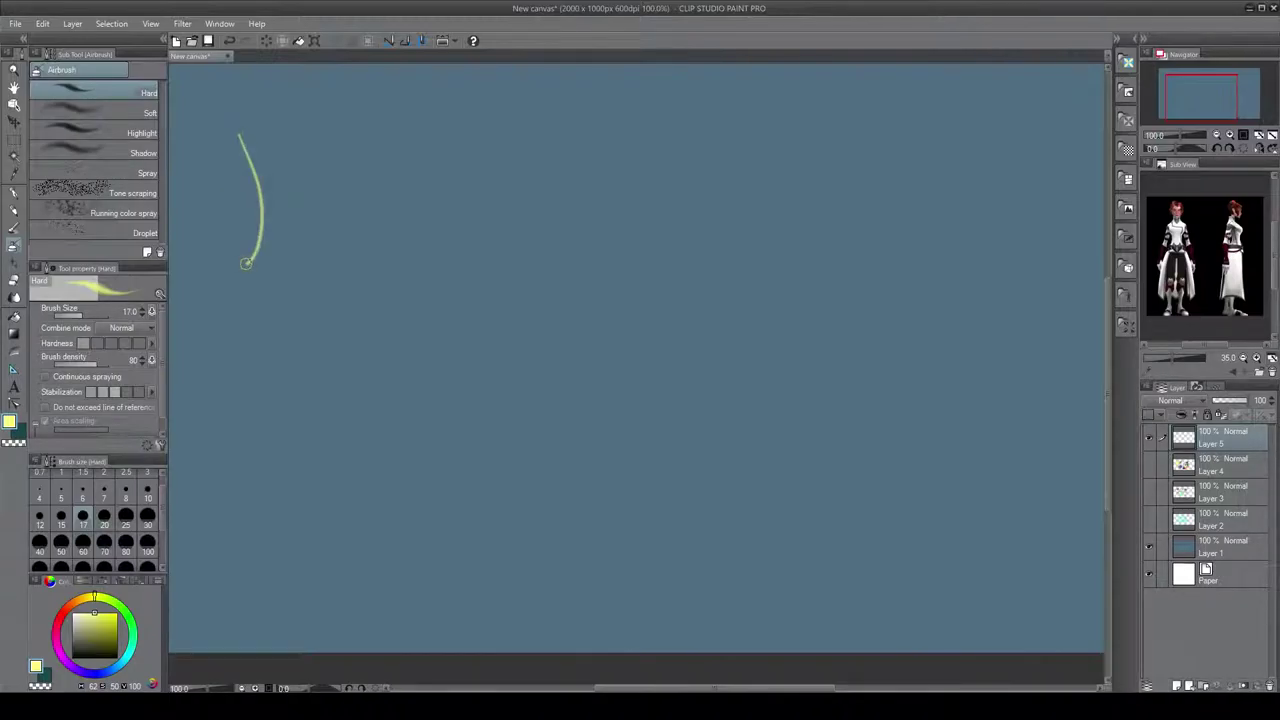
- Scribble pale yellow loops around the thin curve with the Hard airbrush at size 80 and paint light green over them
click(128, 553)
mouse_move(258, 150)
mouse_down()
mouse_move(268, 215)
mouse_move(340, 238)
mouse_move(235, 285)
mouse_move(260, 250)
mouse_move(350, 215)
mouse_move(338, 315)
mouse_move(318, 300)
mouse_move(384, 262)
mouse_up()
drag(240, 265, 370, 172)
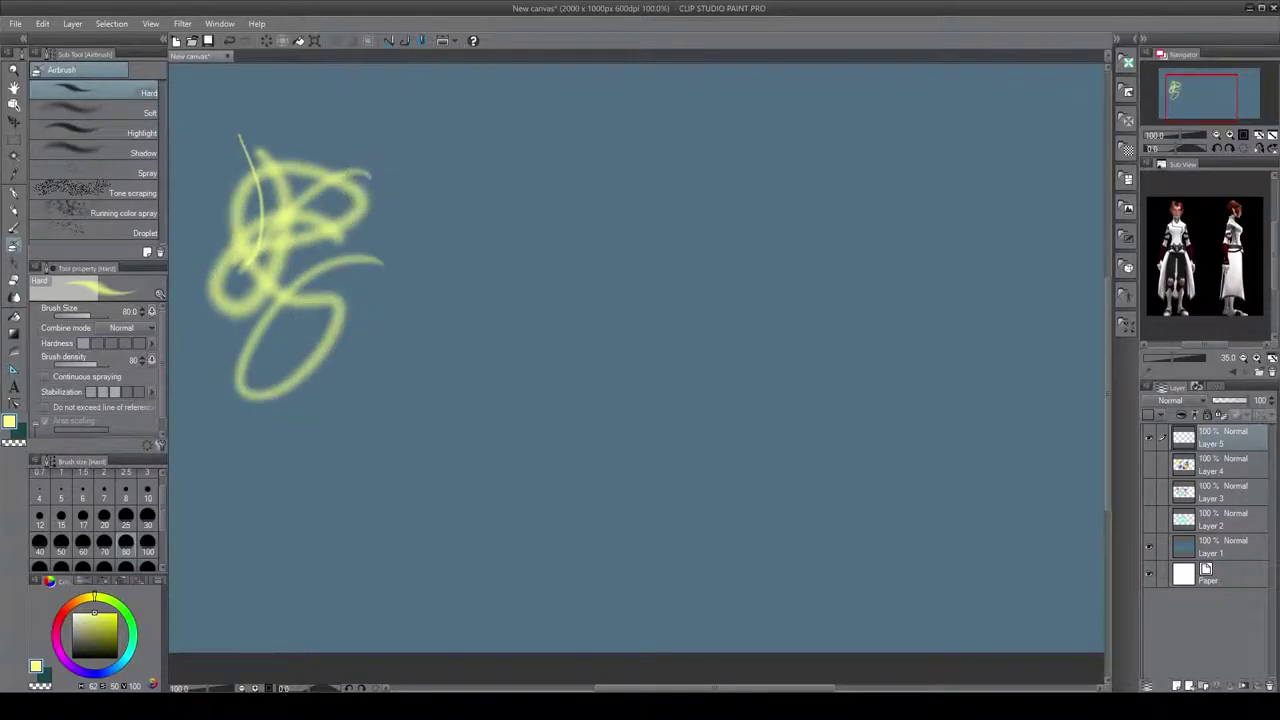
drag(245, 212, 335, 262)
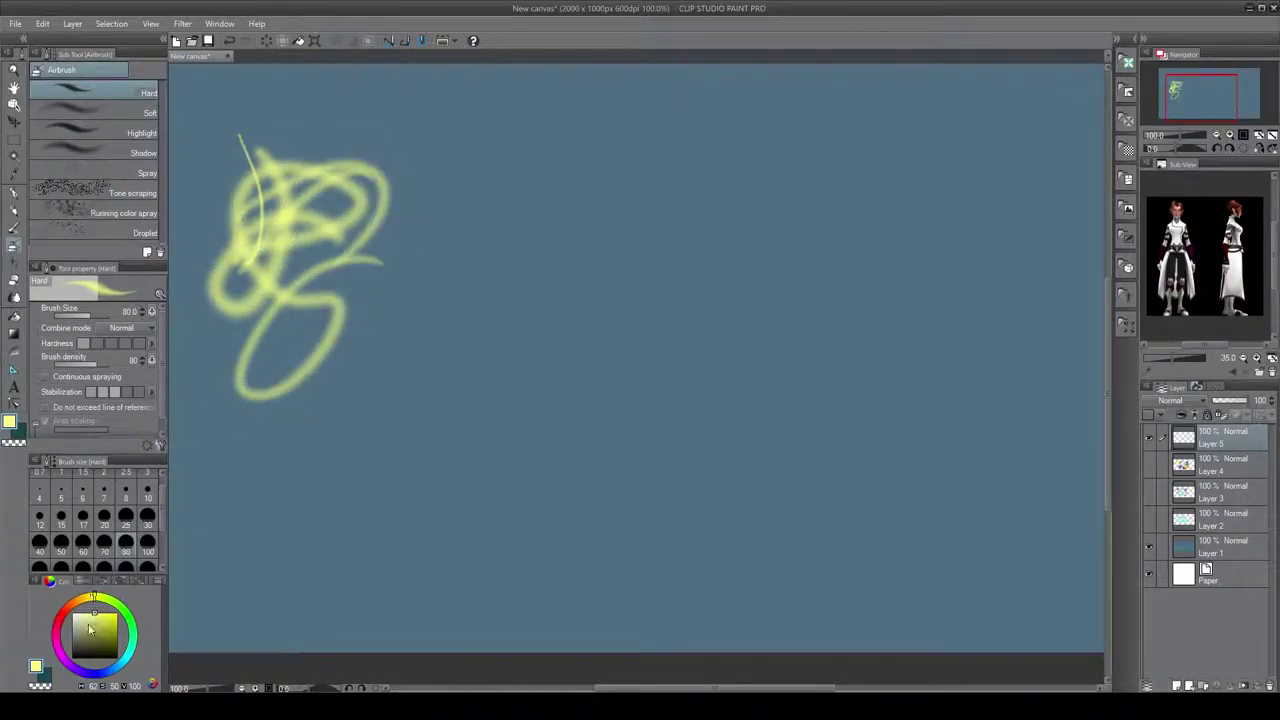
drag(124, 622, 126, 617)
mouse_move(352, 162)
mouse_down()
mouse_move(320, 175)
mouse_move(310, 212)
mouse_move(255, 235)
mouse_move(237, 285)
mouse_move(255, 290)
mouse_move(230, 305)
mouse_move(255, 345)
mouse_move(246, 397)
mouse_move(279, 392)
mouse_move(340, 350)
mouse_move(255, 265)
mouse_move(292, 314)
mouse_up()
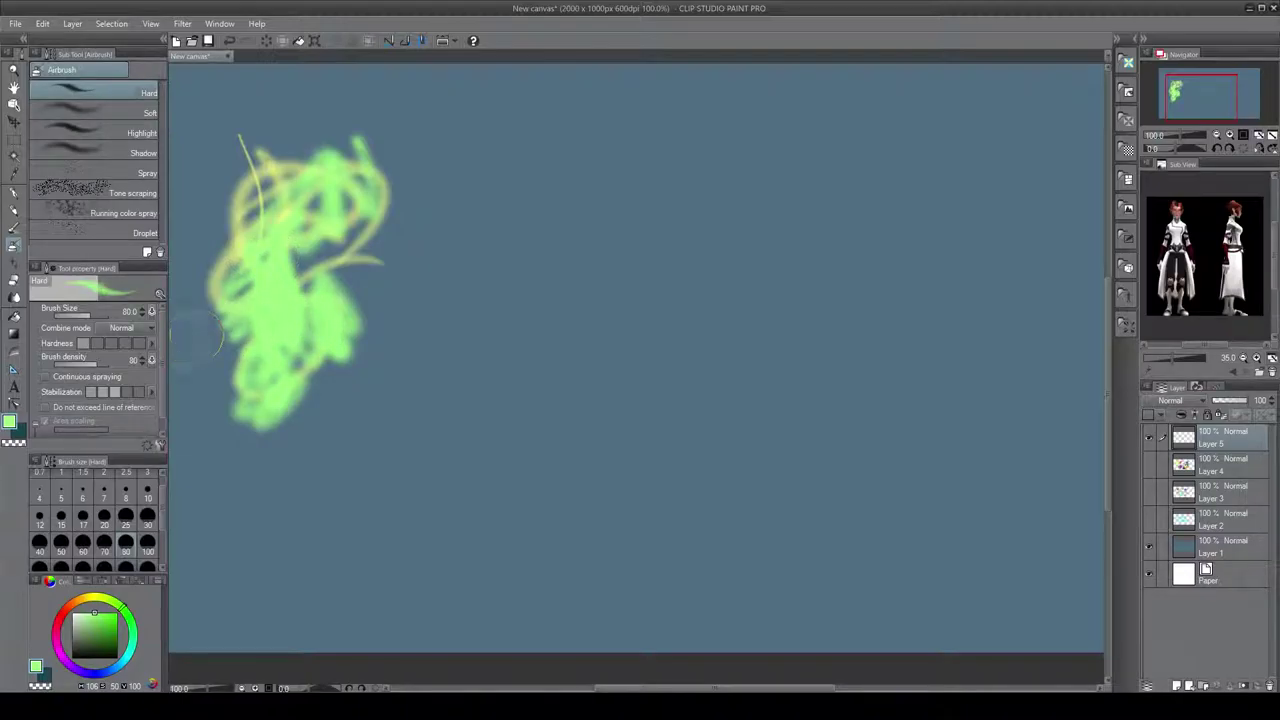
- Paint pinkish-red patches and faint strokes to the right of the green swatch with the Soft airbrush at size 60
click(66, 611)
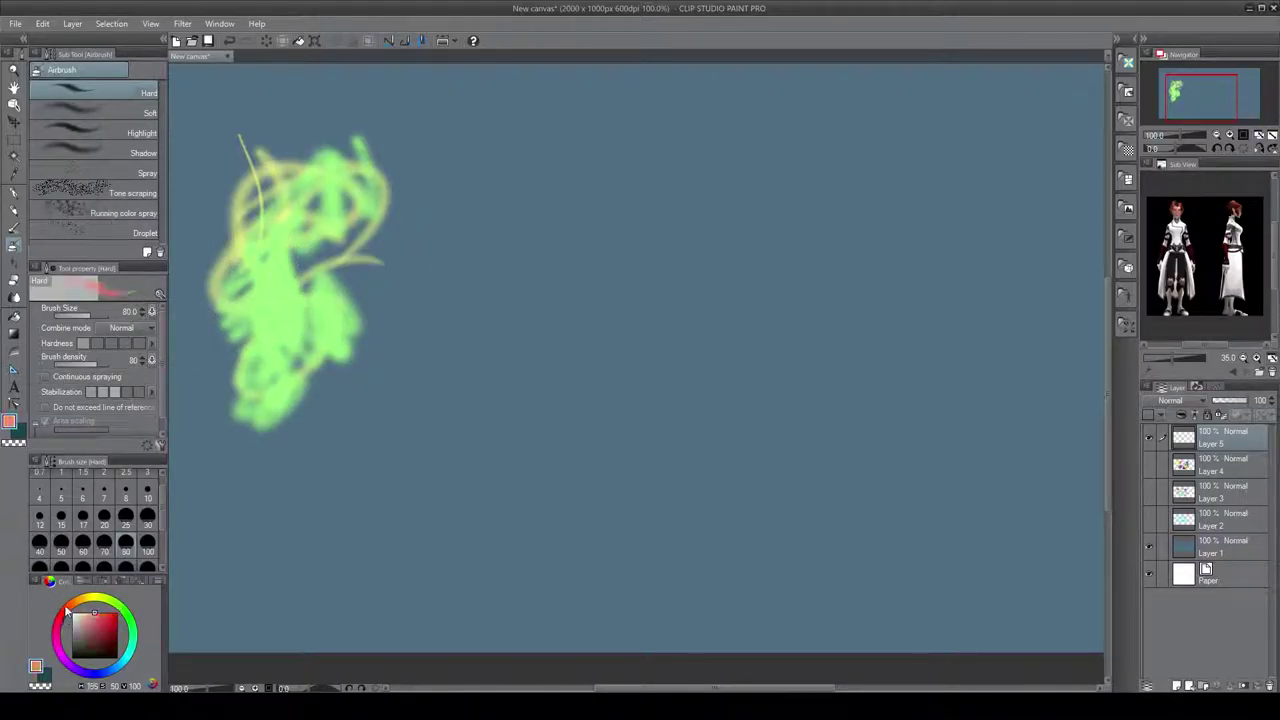
mouse_move(495, 140)
mouse_down()
mouse_move(520, 128)
mouse_move(425, 198)
mouse_move(482, 205)
mouse_up()
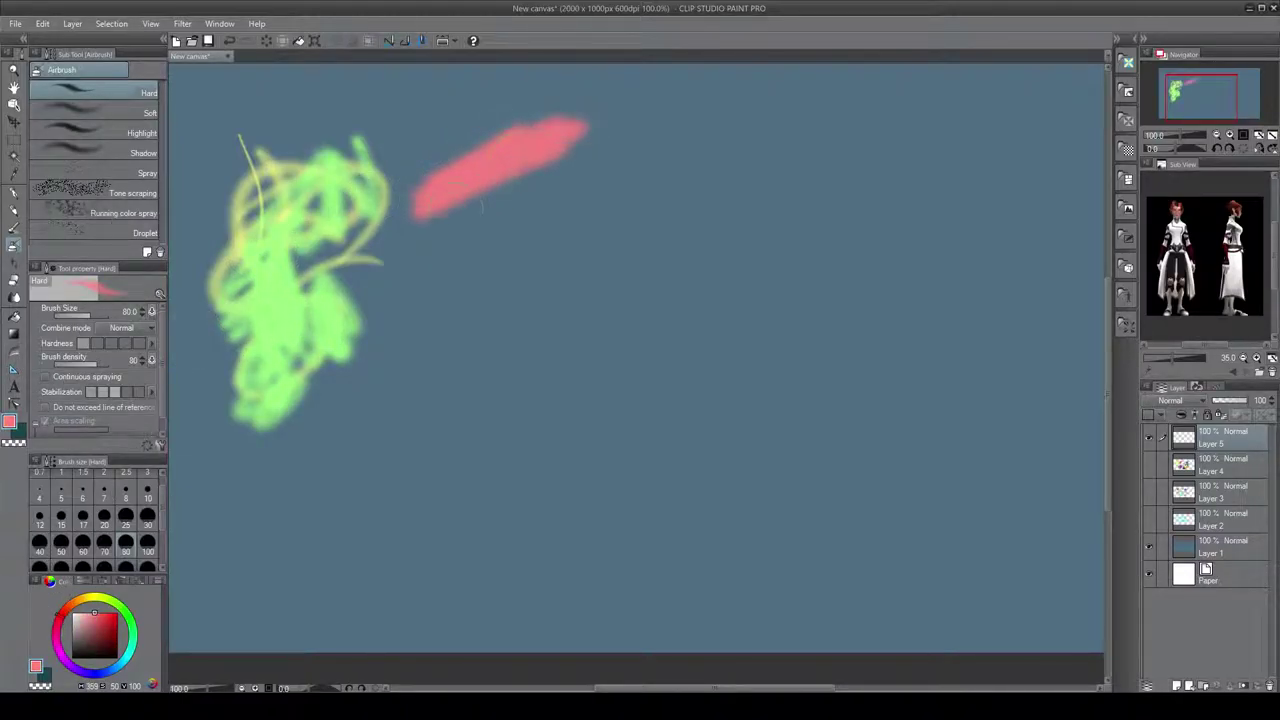
key(ctrl+z)
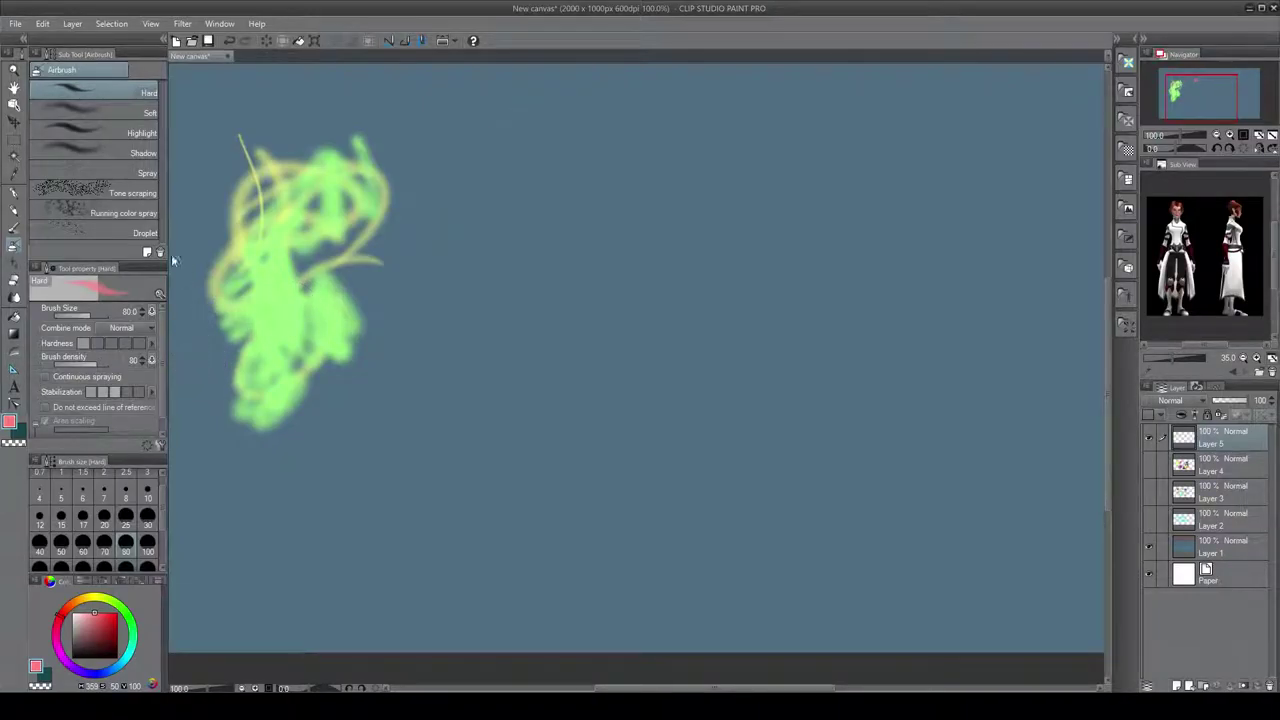
click(150, 112)
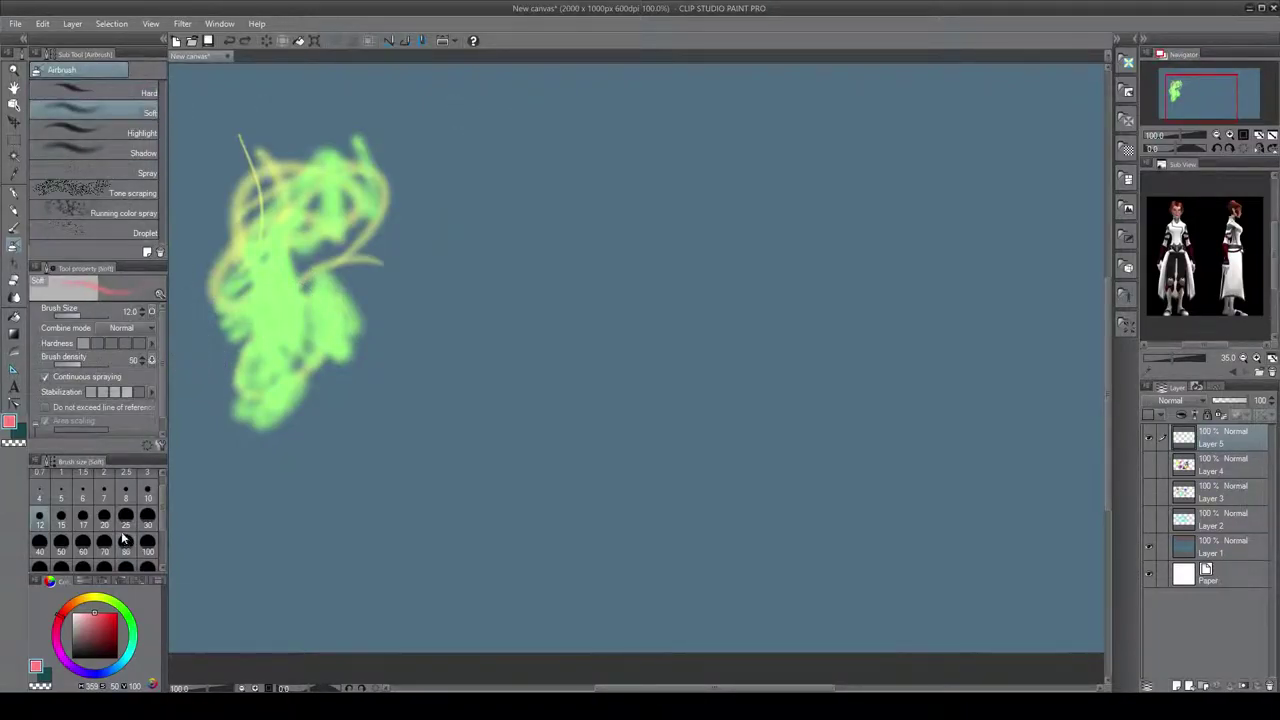
click(83, 541)
click(413, 145)
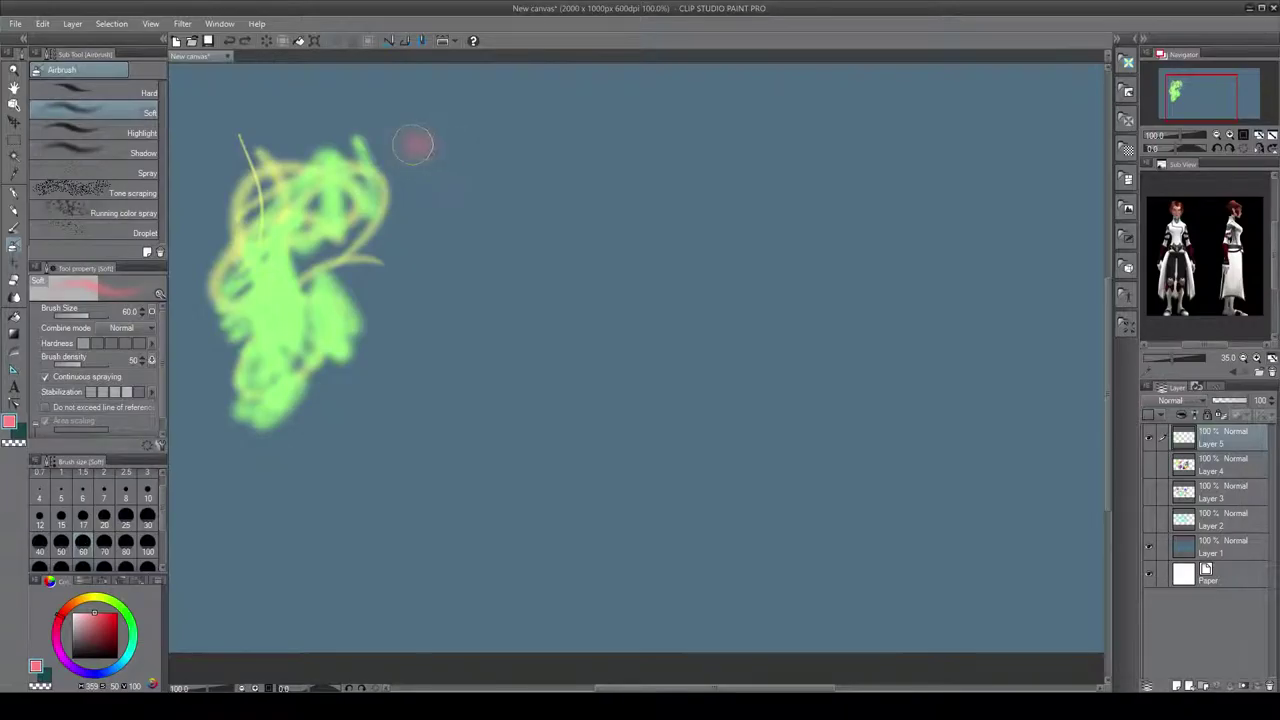
mouse_move(413, 145)
mouse_down()
mouse_move(514, 150)
mouse_move(424, 205)
mouse_move(482, 210)
mouse_move(444, 260)
mouse_move(466, 325)
mouse_up()
mouse_move(457, 112)
mouse_down()
mouse_move(412, 174)
mouse_move(595, 150)
mouse_move(580, 195)
mouse_move(576, 165)
mouse_move(522, 255)
mouse_move(510, 328)
mouse_move(491, 349)
mouse_move(567, 260)
mouse_move(560, 240)
mouse_move(530, 355)
mouse_move(554, 335)
mouse_up()
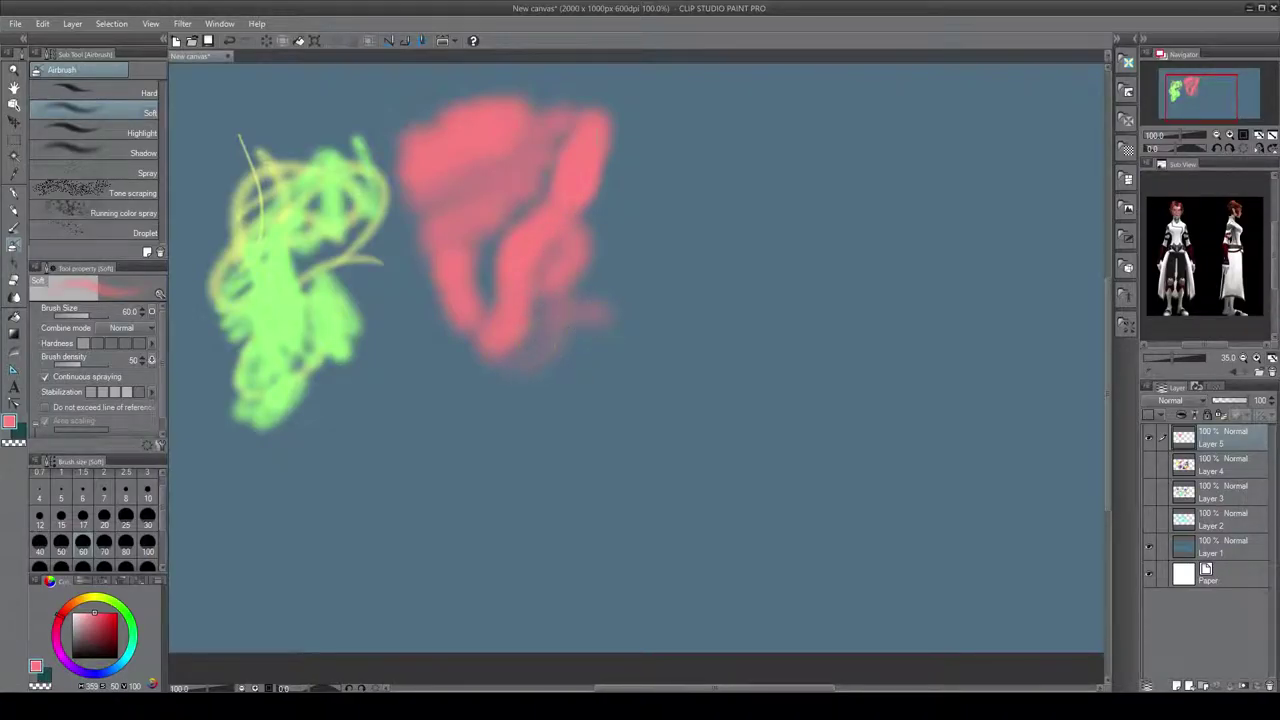
mouse_move(638, 96)
mouse_down()
mouse_move(638, 207)
mouse_move(545, 285)
mouse_up()
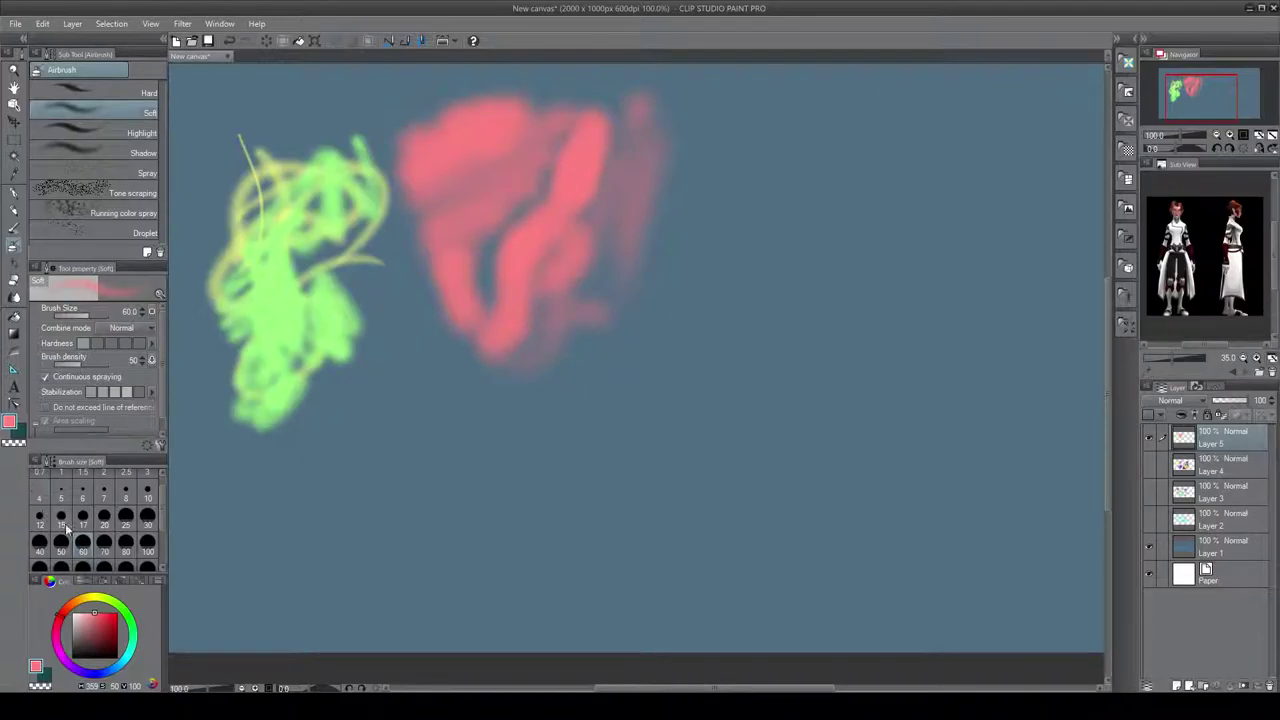
- Paint a solid light green patch and looping light green strokes over the red swatch with the Soft airbrush
click(122, 638)
mouse_move(512, 100)
mouse_down()
mouse_move(492, 125)
mouse_move(551, 107)
mouse_move(460, 160)
mouse_move(496, 165)
mouse_move(489, 180)
mouse_move(520, 180)
mouse_up()
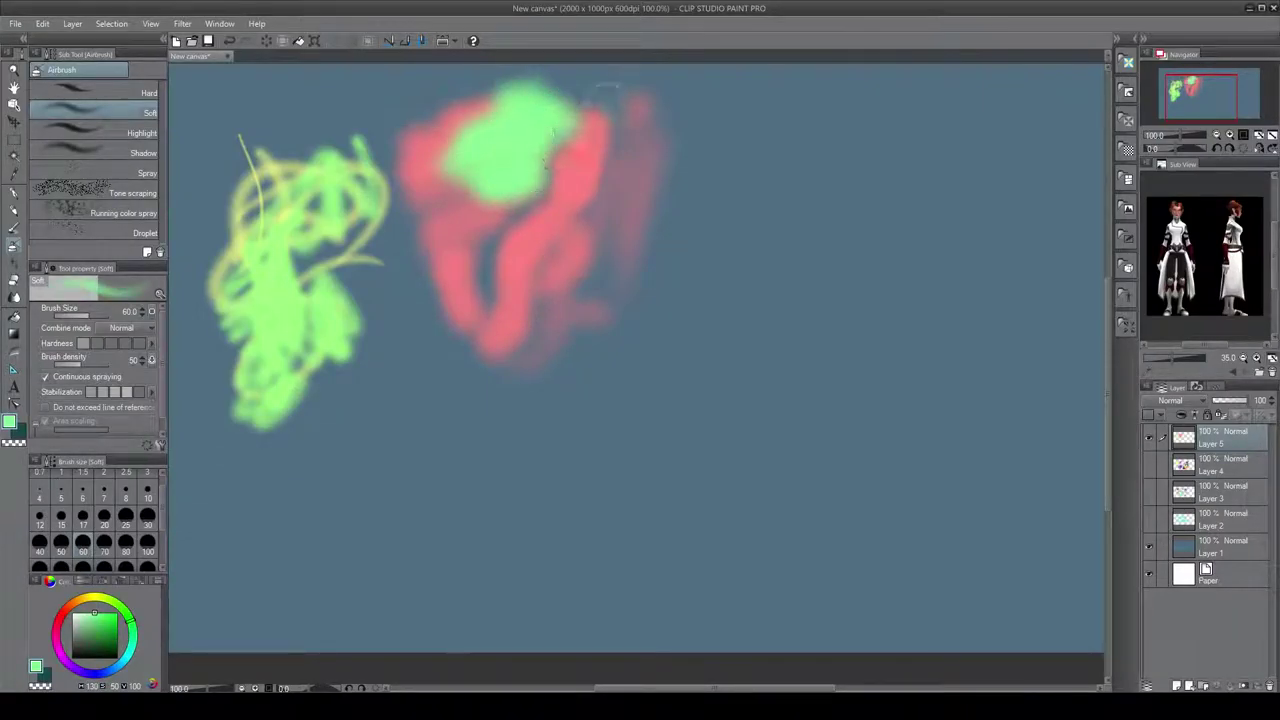
drag(605, 95, 565, 250)
mouse_move(493, 182)
mouse_down()
mouse_move(500, 250)
mouse_move(630, 320)
mouse_up()
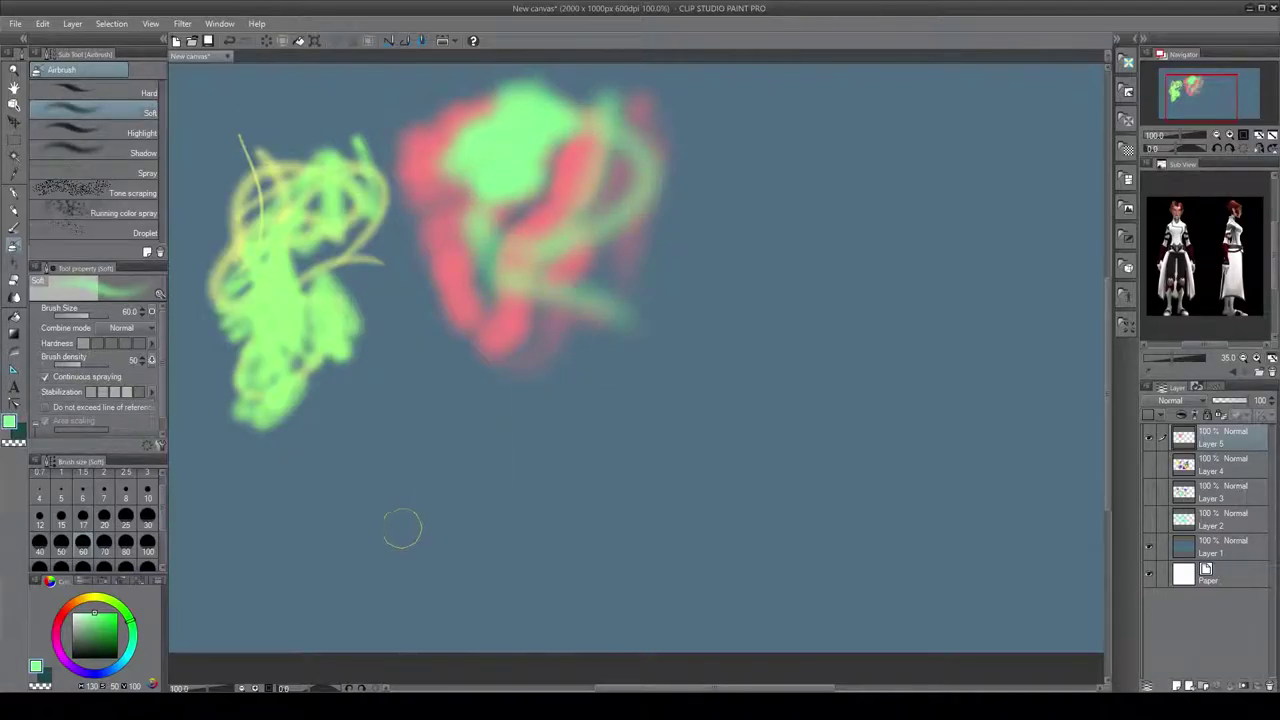
- Add highlight strokes along the left part of the red and green swatch with the Highlight airbrush at size 30
click(92, 152)
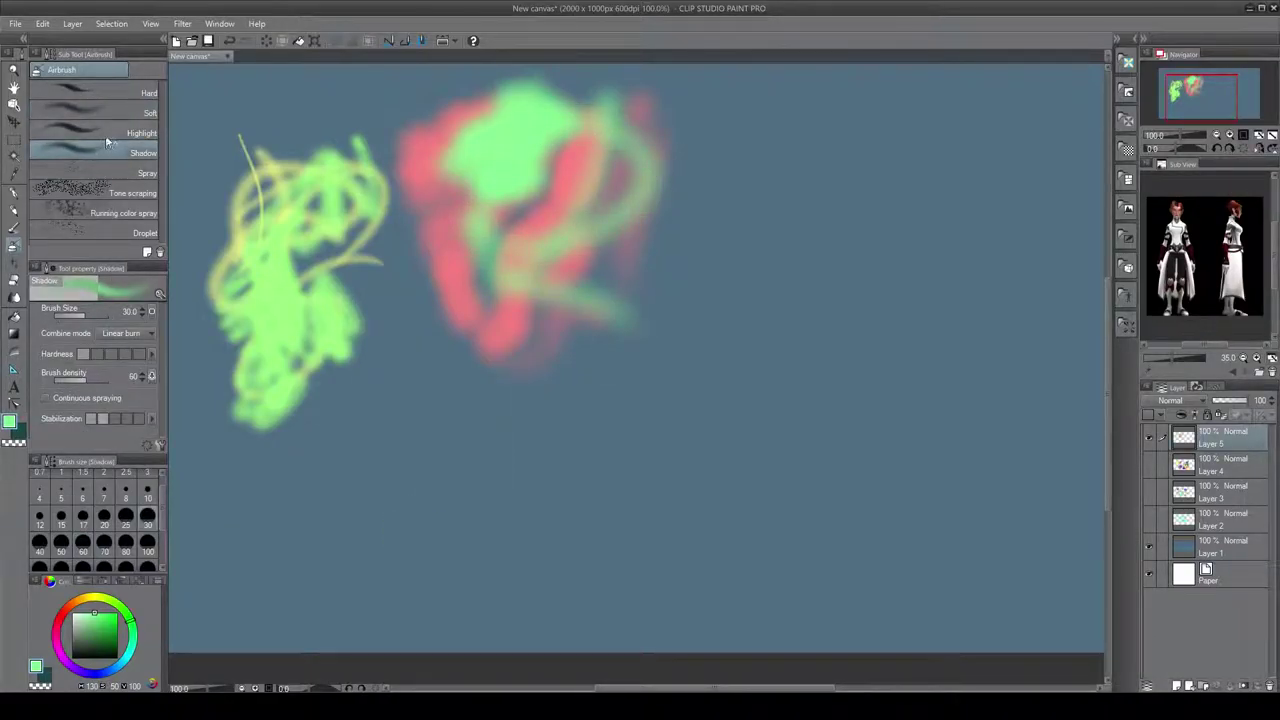
click(104, 132)
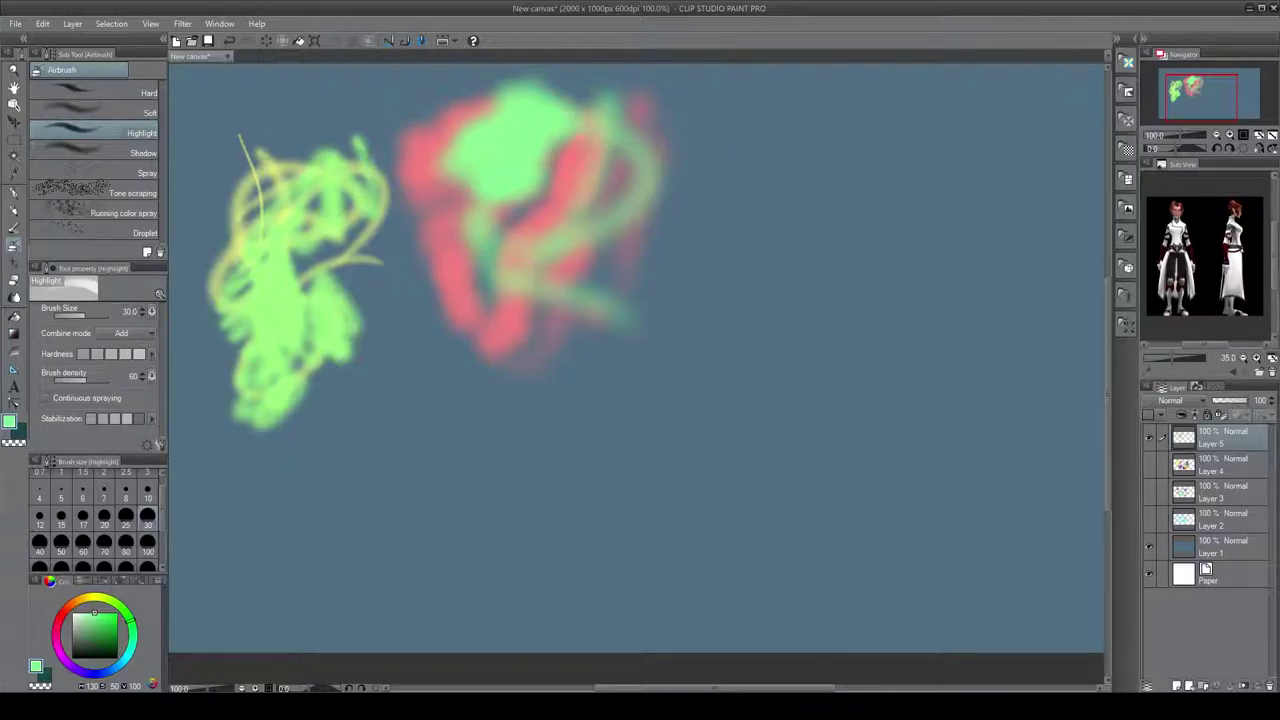
mouse_move(495, 125)
mouse_down()
mouse_move(448, 201)
mouse_move(449, 262)
mouse_move(429, 156)
mouse_move(406, 145)
mouse_move(434, 110)
mouse_move(410, 150)
mouse_move(458, 322)
mouse_move(449, 303)
mouse_move(438, 313)
mouse_move(490, 362)
mouse_up()
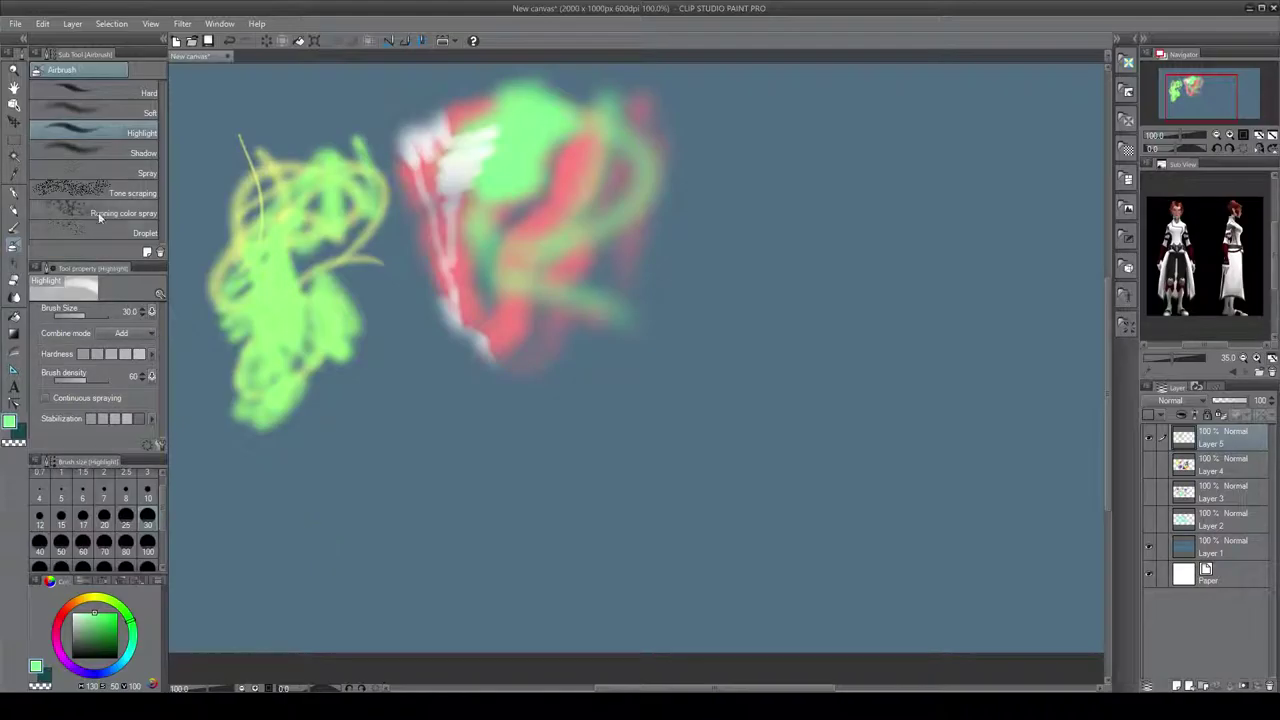
- Paint dark green loops and a solid patch at the right side of the red swatch with the Shadow airbrush at size 30
click(114, 151)
click(117, 648)
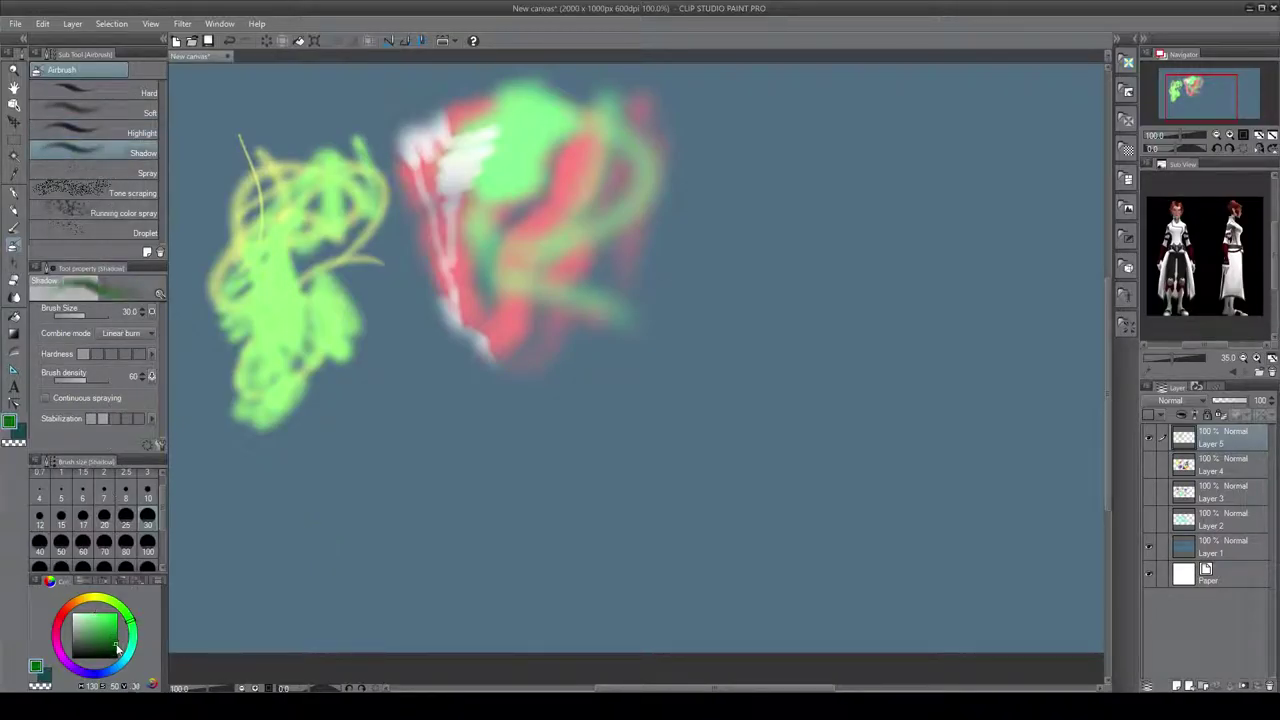
mouse_move(545, 88)
mouse_down()
mouse_move(565, 150)
mouse_move(550, 95)
mouse_move(590, 118)
mouse_move(650, 90)
mouse_move(690, 200)
mouse_move(640, 330)
mouse_move(706, 223)
mouse_move(700, 240)
mouse_move(648, 182)
mouse_up()
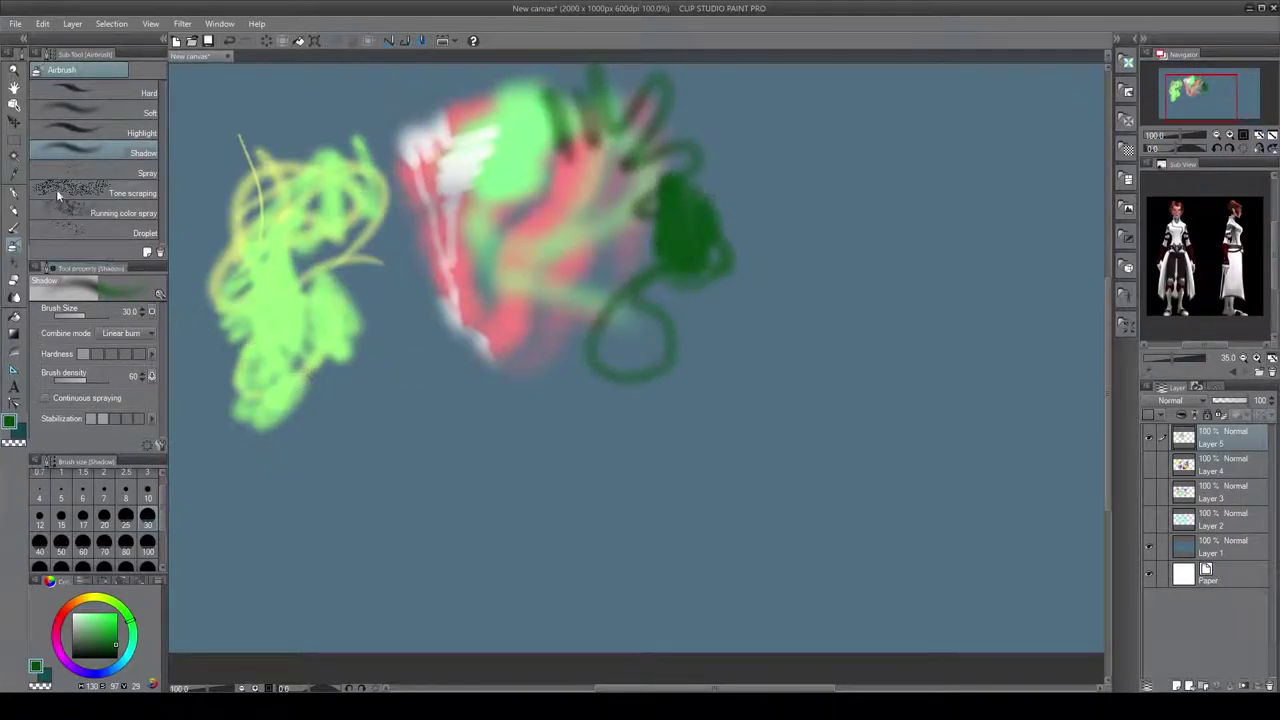
- Spray dark green speckles below the swatches with the Spray airbrush at size 100 and layer dark red speckles over them
click(90, 174)
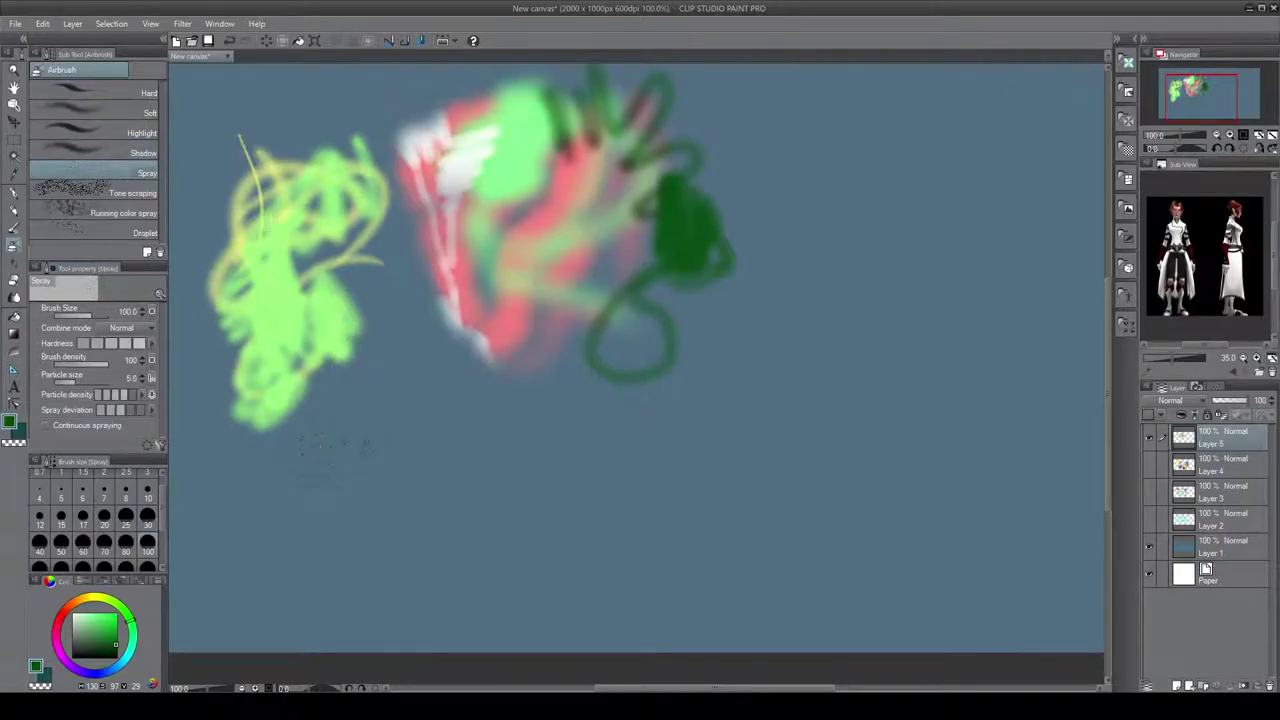
drag(320, 480, 440, 482)
click(61, 625)
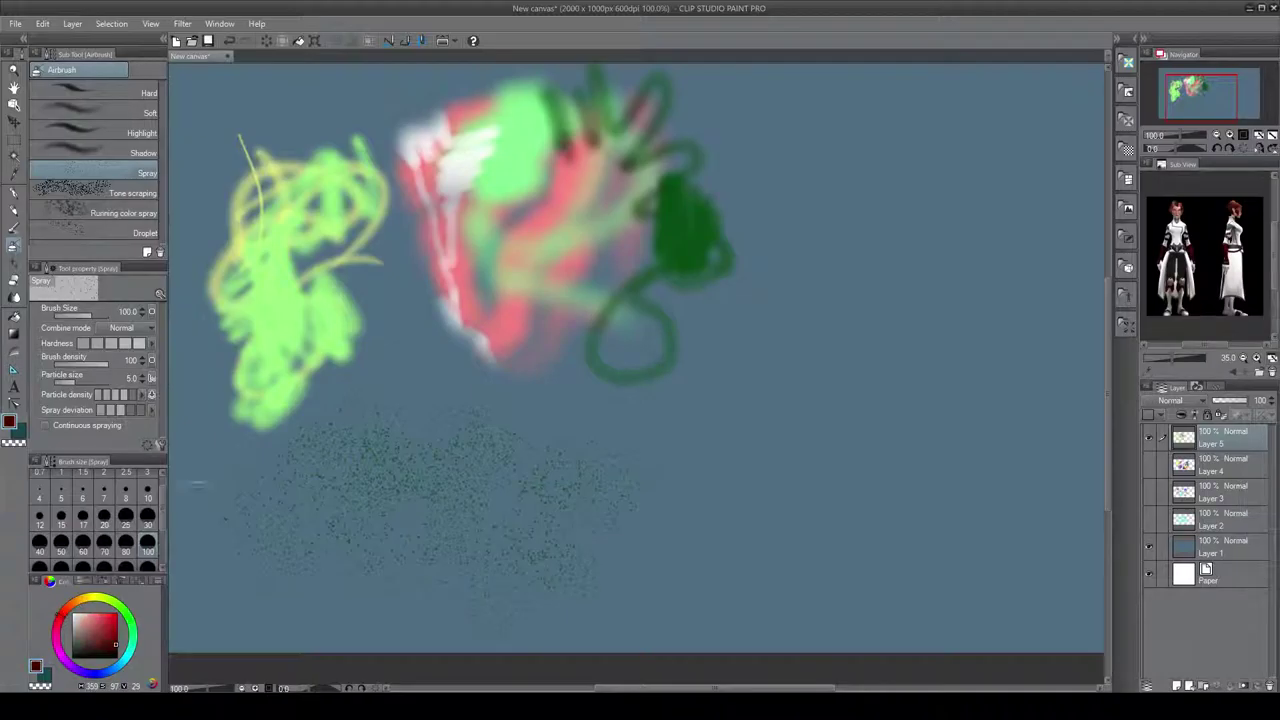
mouse_move(366, 468)
mouse_down()
mouse_move(396, 496)
mouse_move(394, 478)
mouse_move(410, 520)
mouse_move(446, 455)
mouse_up()
- Fill a tall dark red dotted area in the lower right of the canvas with the Tone scraping airbrush at size 80
click(88, 193)
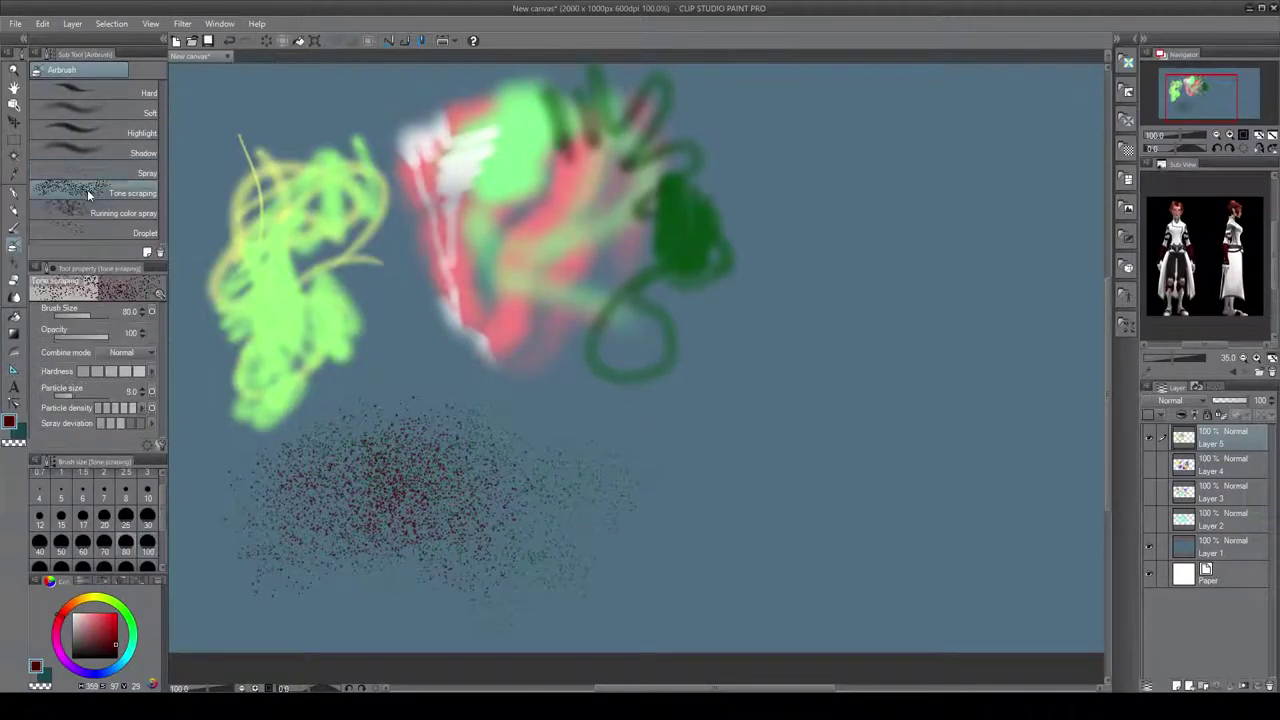
mouse_move(733, 440)
mouse_down()
mouse_move(783, 401)
mouse_move(886, 420)
mouse_move(776, 565)
mouse_move(786, 620)
mouse_move(787, 455)
mouse_up()
mouse_move(738, 605)
mouse_down()
mouse_move(900, 550)
mouse_move(790, 600)
mouse_up()
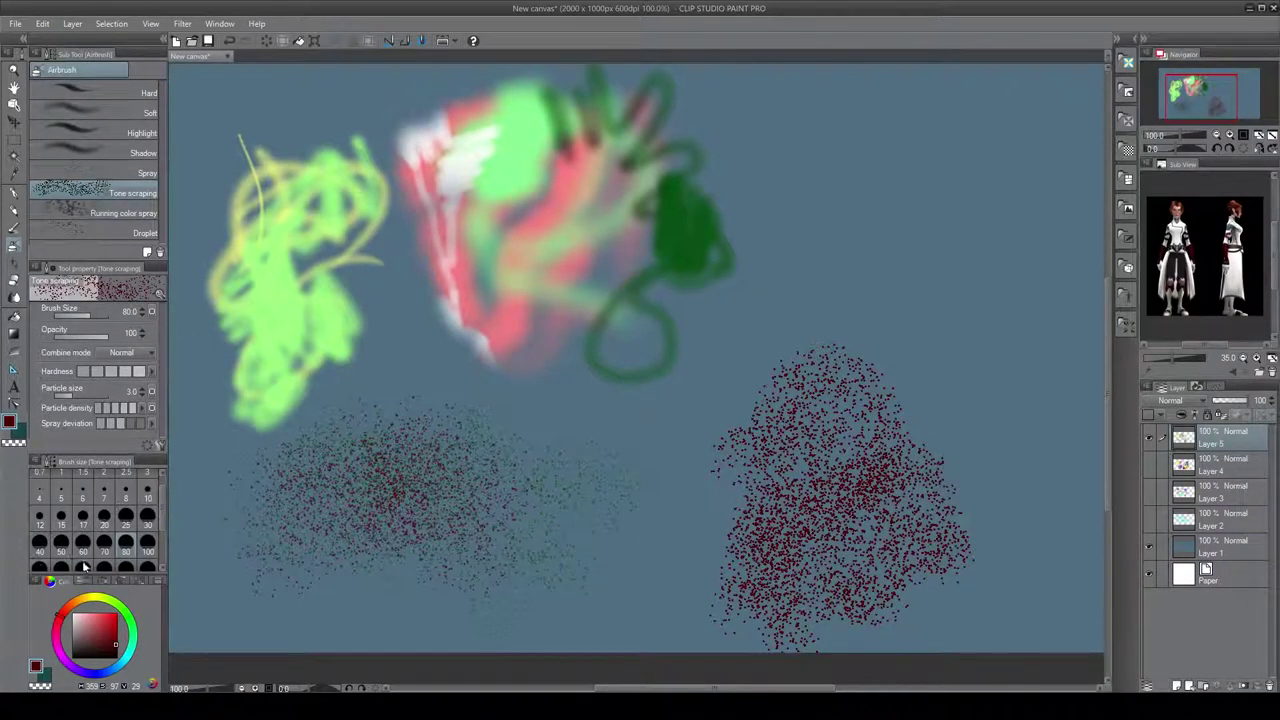
- Layer olive and then bright yellow Tone scraping dots over the left part of the dark red dotted area
click(96, 602)
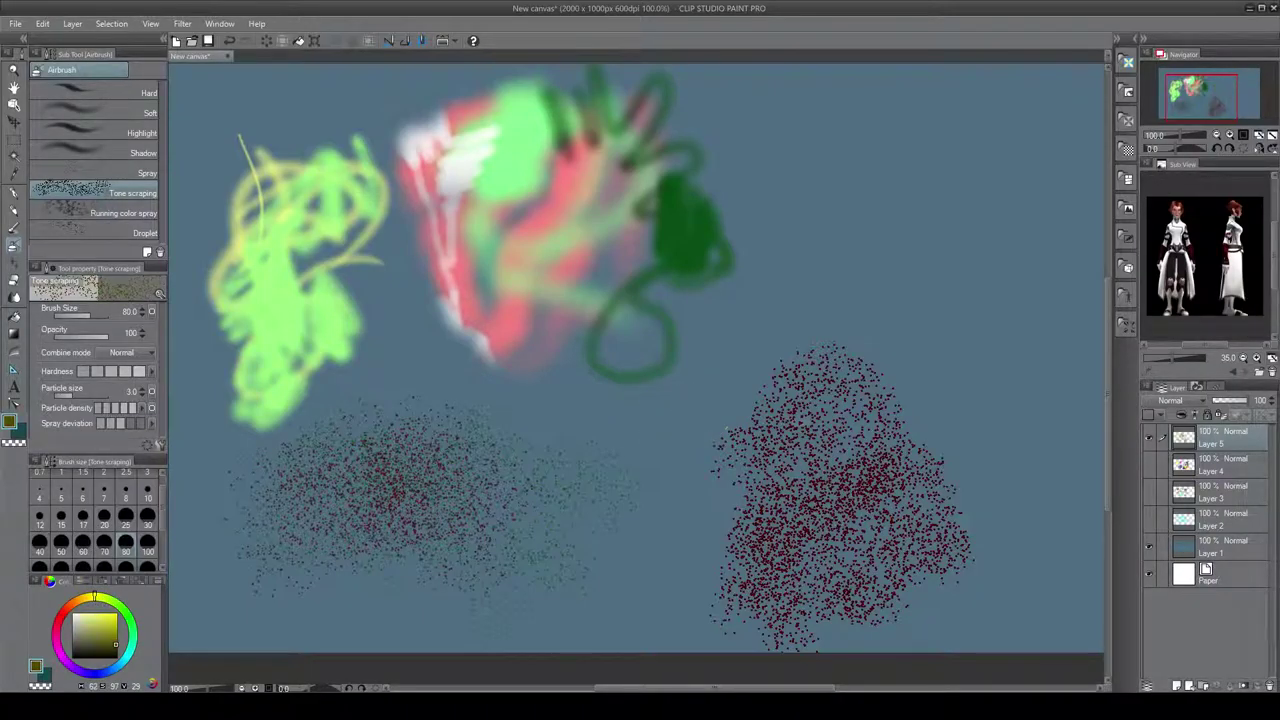
mouse_move(800, 380)
mouse_down()
mouse_move(790, 480)
mouse_move(815, 438)
mouse_up()
click(88, 625)
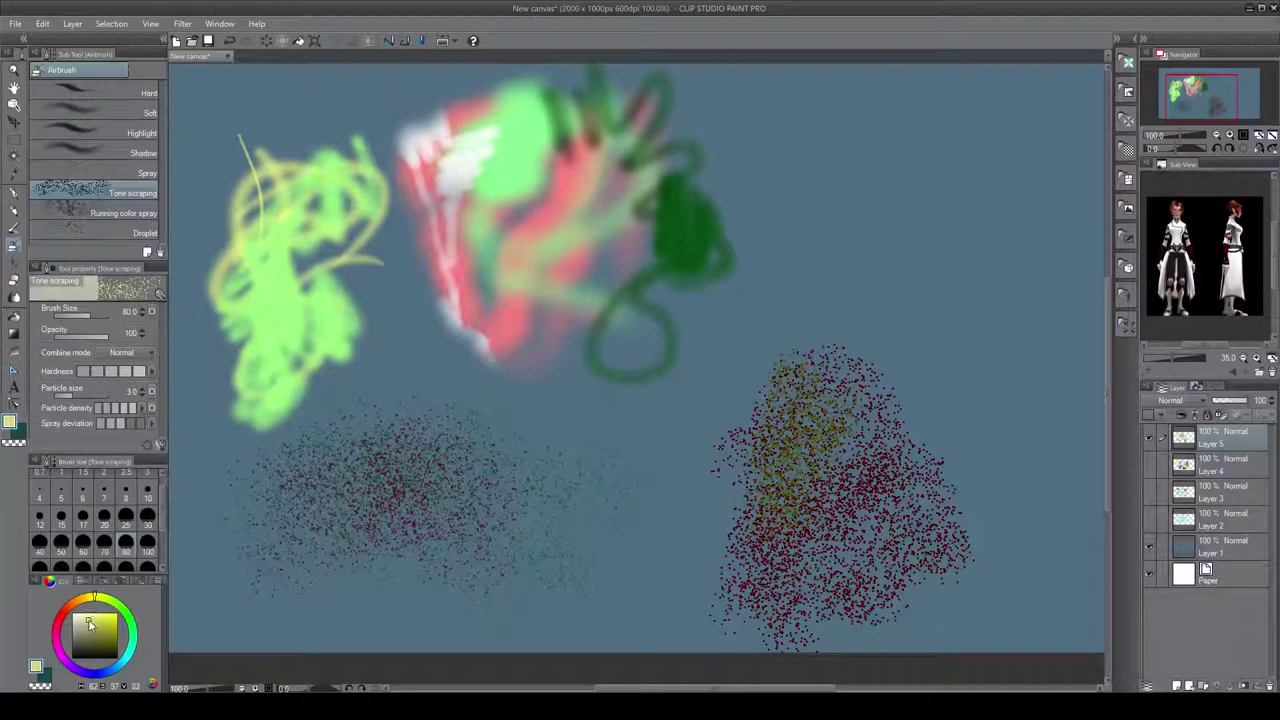
drag(88, 625, 107, 618)
mouse_move(745, 430)
mouse_down()
mouse_move(790, 405)
mouse_move(800, 560)
mouse_move(825, 605)
mouse_move(833, 590)
mouse_up()
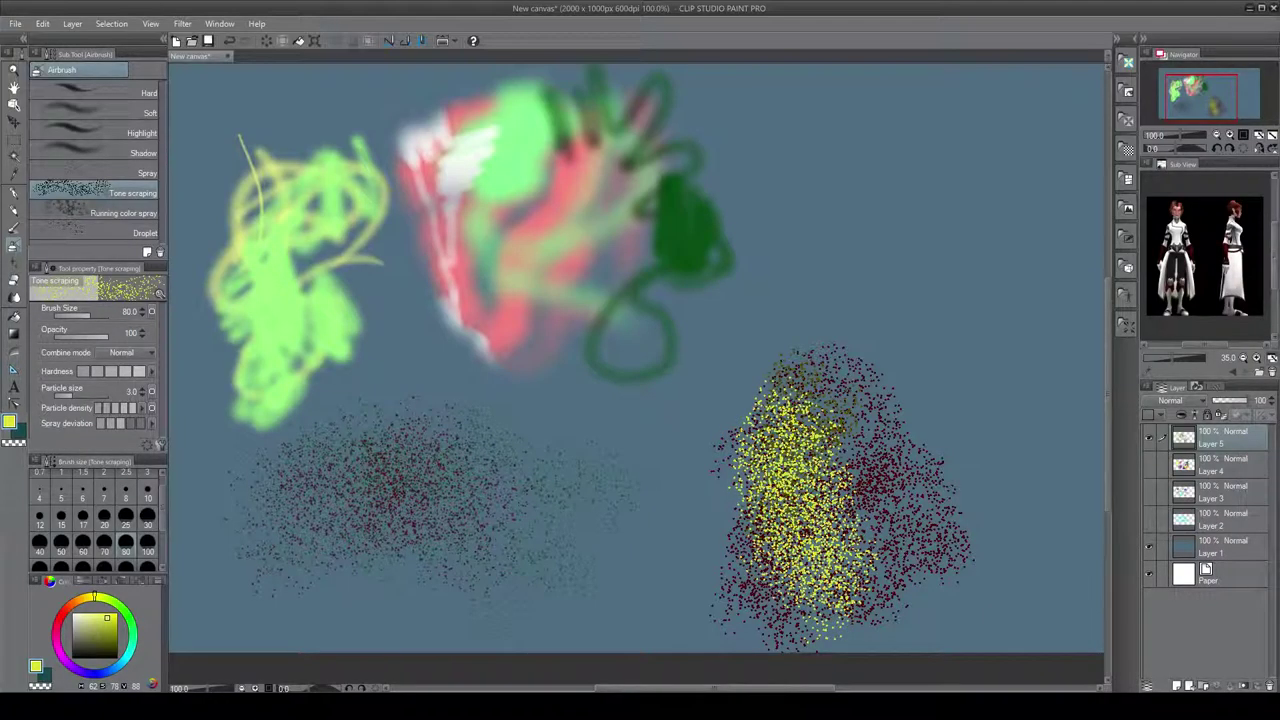
- Paint a yellow Running color spray area at size 200 in the upper right and scatter red Droplet splatters at size 170 across the swatches
click(105, 213)
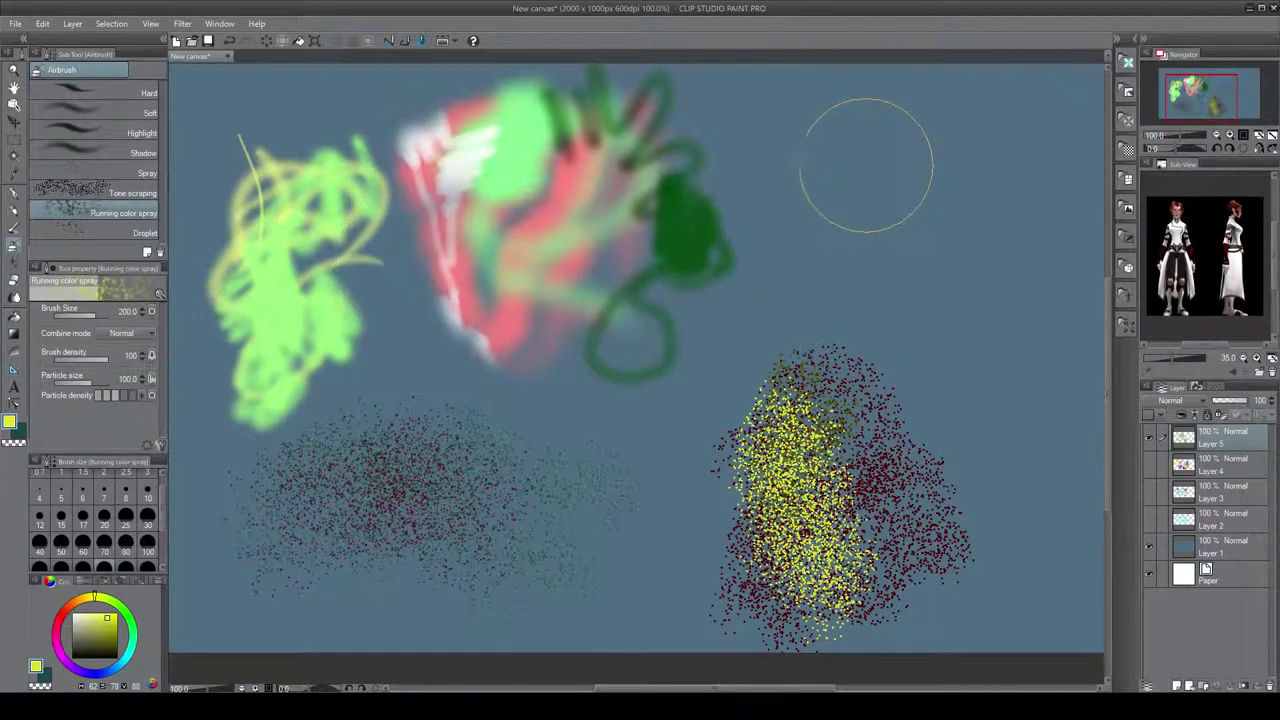
mouse_move(866, 165)
mouse_down()
mouse_move(890, 230)
mouse_move(975, 335)
mouse_move(790, 245)
mouse_move(890, 350)
mouse_move(860, 340)
mouse_move(985, 140)
mouse_up()
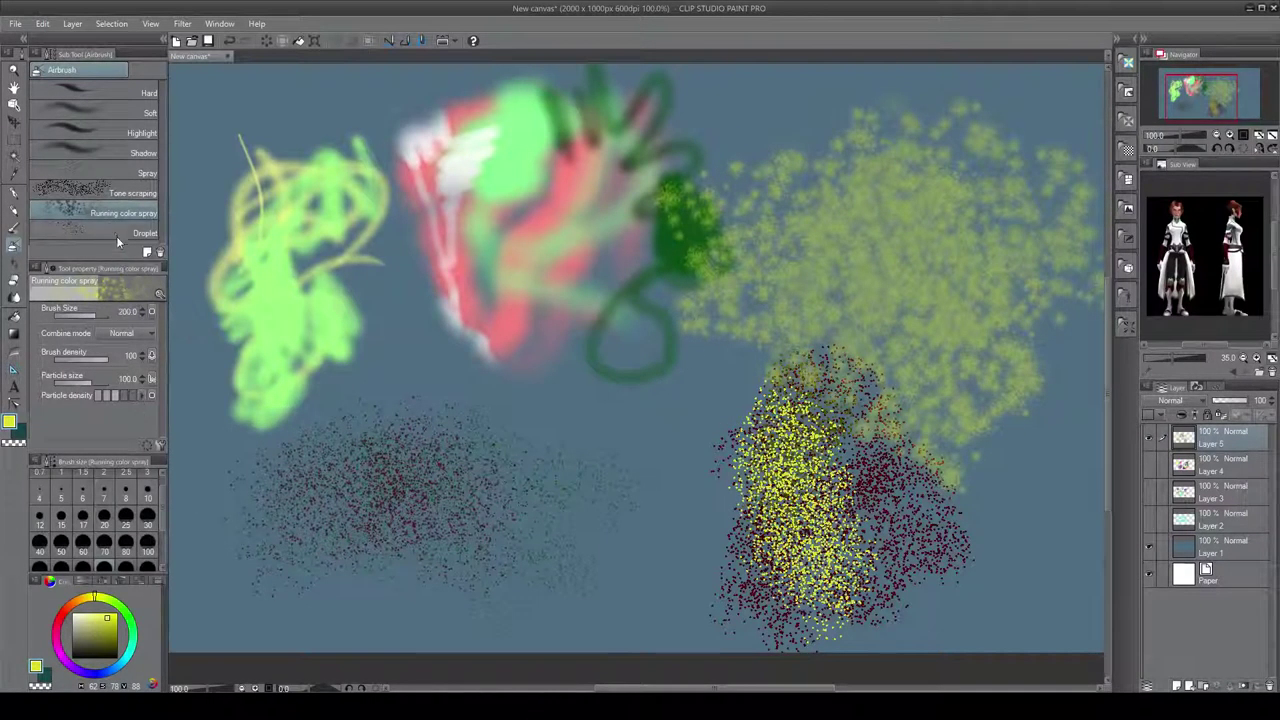
click(62, 622)
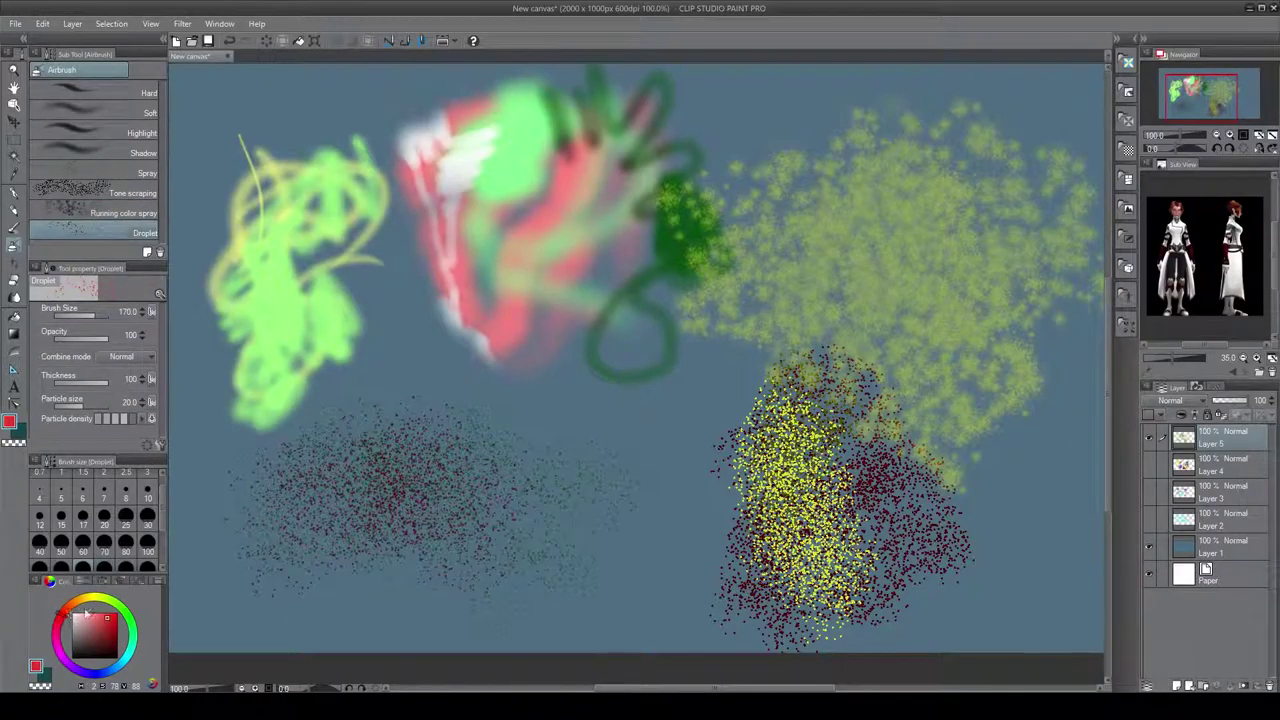
mouse_move(565, 412)
mouse_down()
mouse_move(668, 513)
mouse_move(575, 561)
mouse_move(578, 361)
mouse_move(584, 376)
mouse_move(590, 352)
mouse_move(602, 355)
mouse_move(653, 406)
mouse_move(658, 447)
mouse_move(846, 213)
mouse_move(785, 183)
mouse_move(927, 396)
mouse_move(765, 442)
mouse_move(460, 355)
mouse_move(374, 345)
mouse_move(565, 310)
mouse_up()
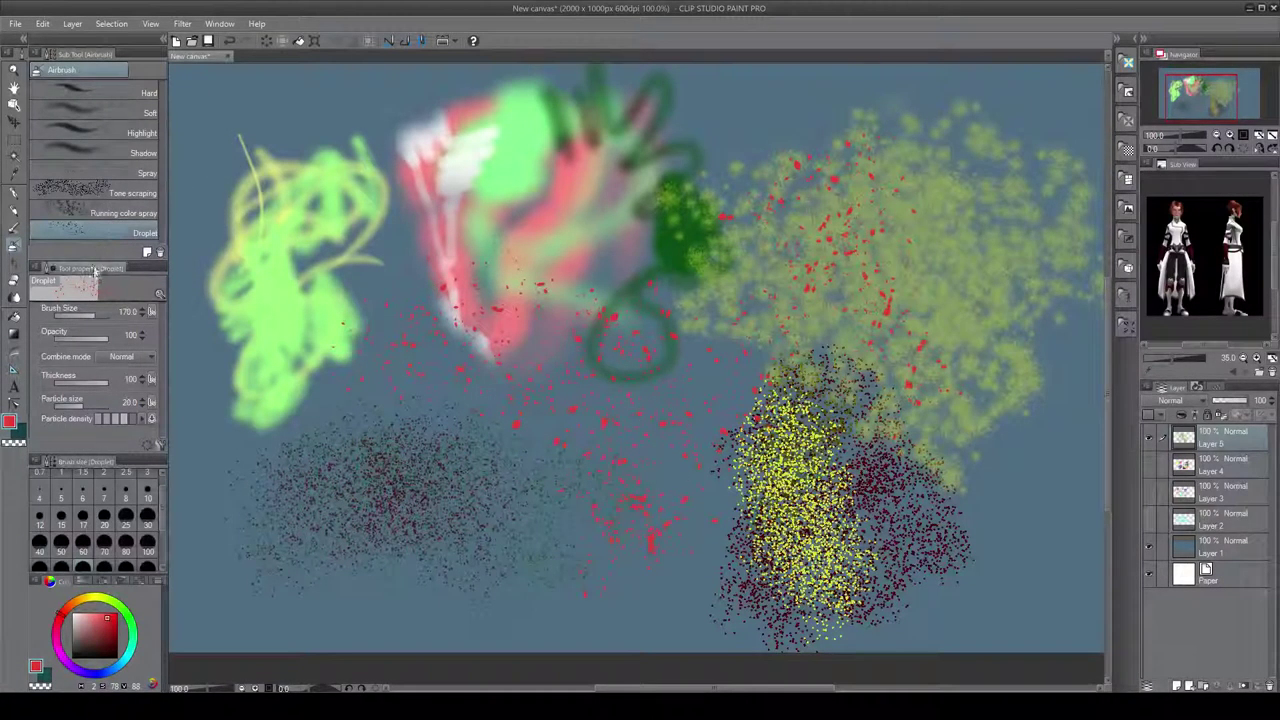
- Hide the airbrush swatches on Layer 5 and add two new empty raster layers above it
click(1176, 686)
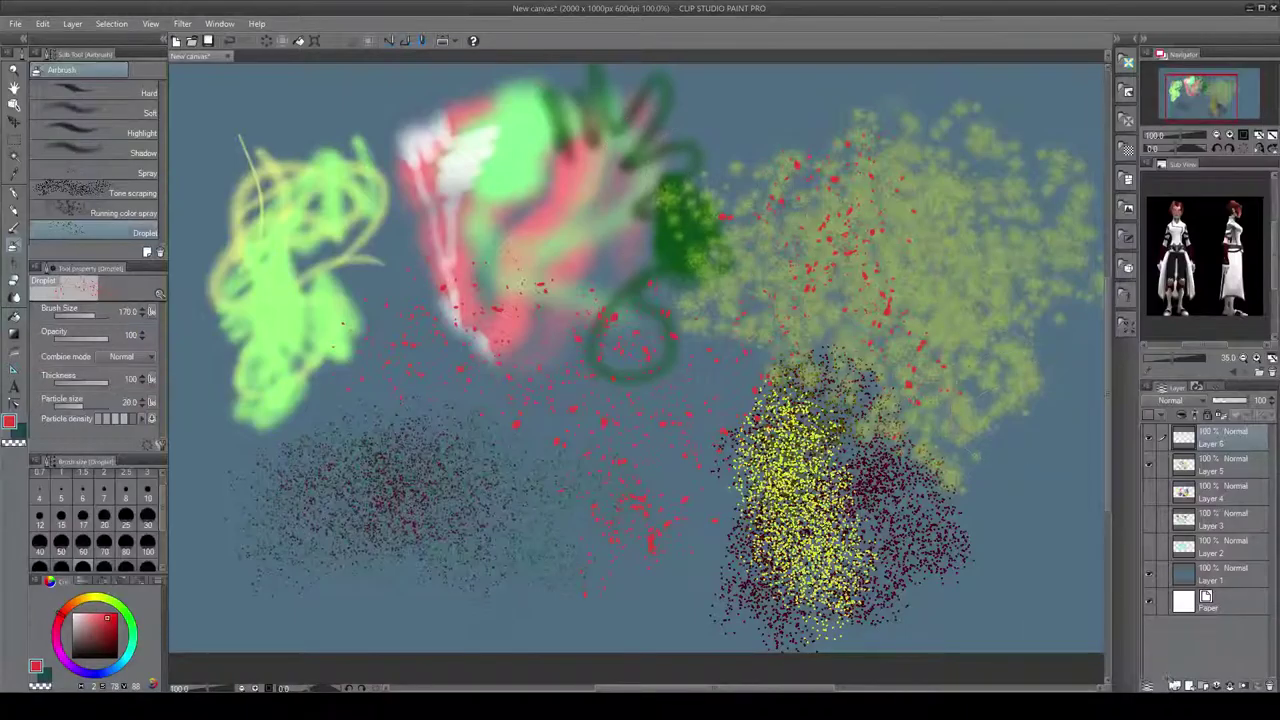
click(1150, 462)
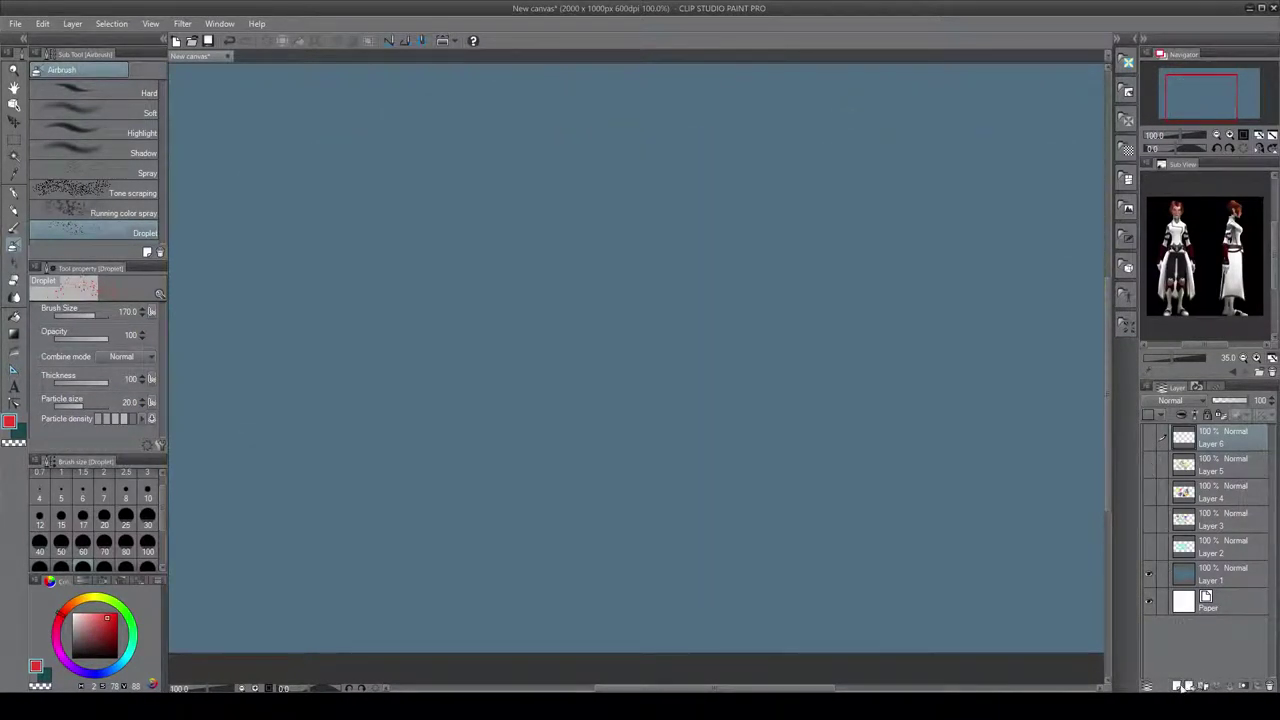
click(1178, 686)
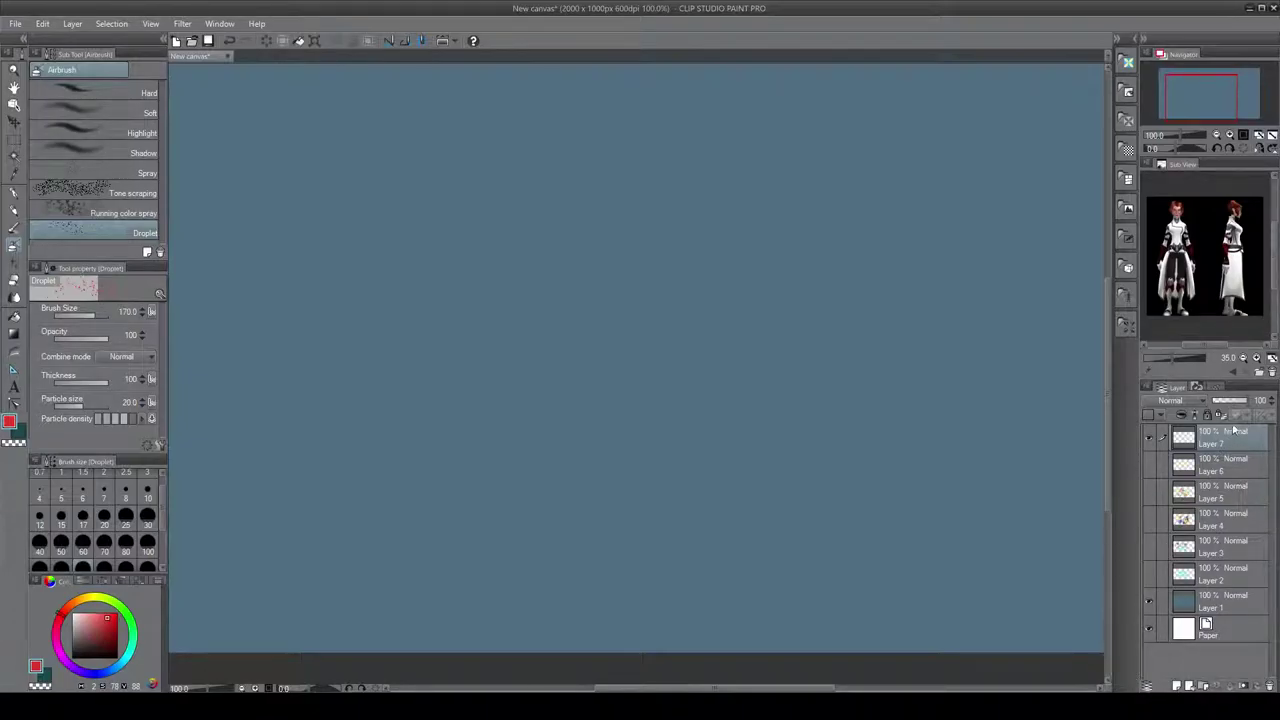
- Make Layer 6 active and visible and write "Hi" on it in yellow-green with the G-pen at size 4
click(1222, 465)
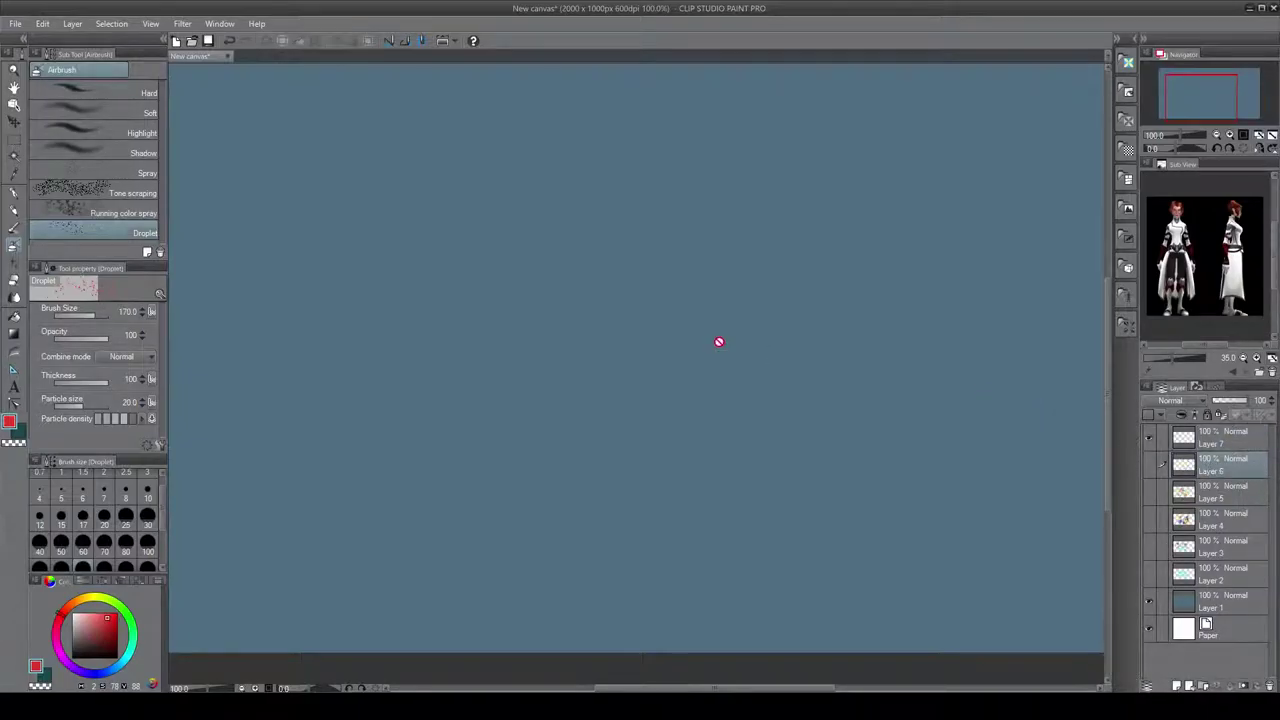
click(14, 193)
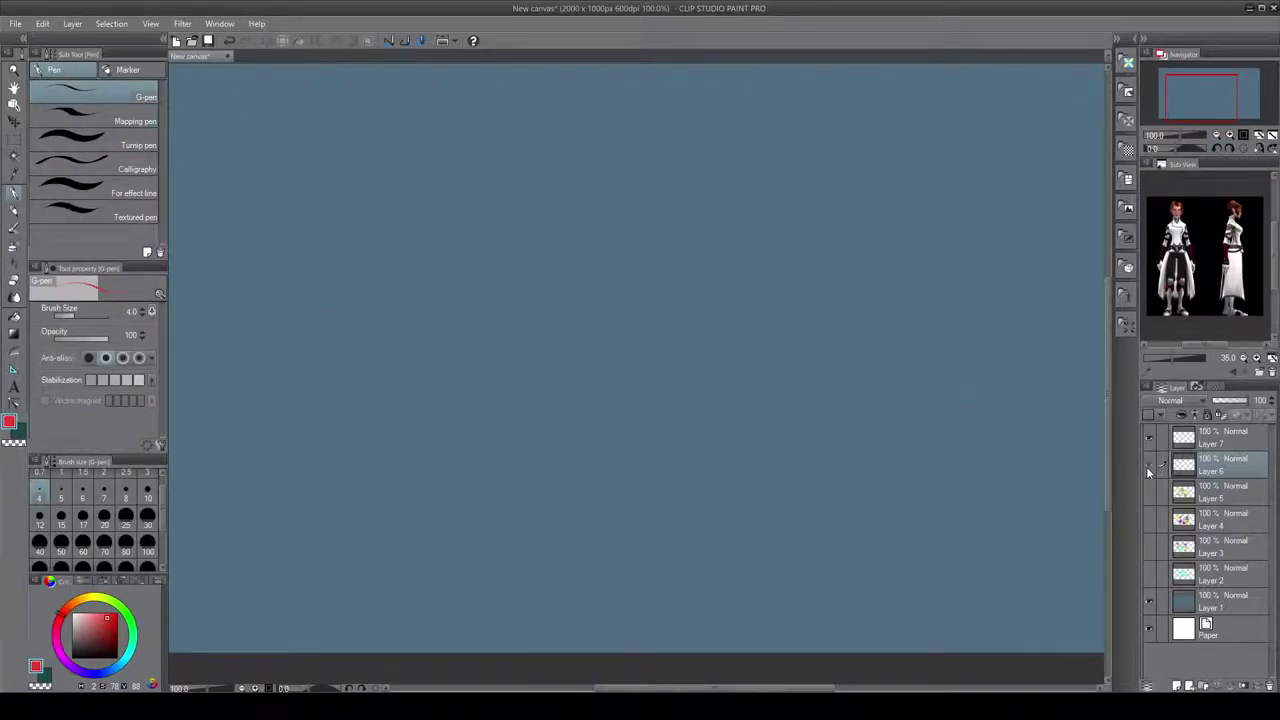
click(1148, 465)
click(97, 598)
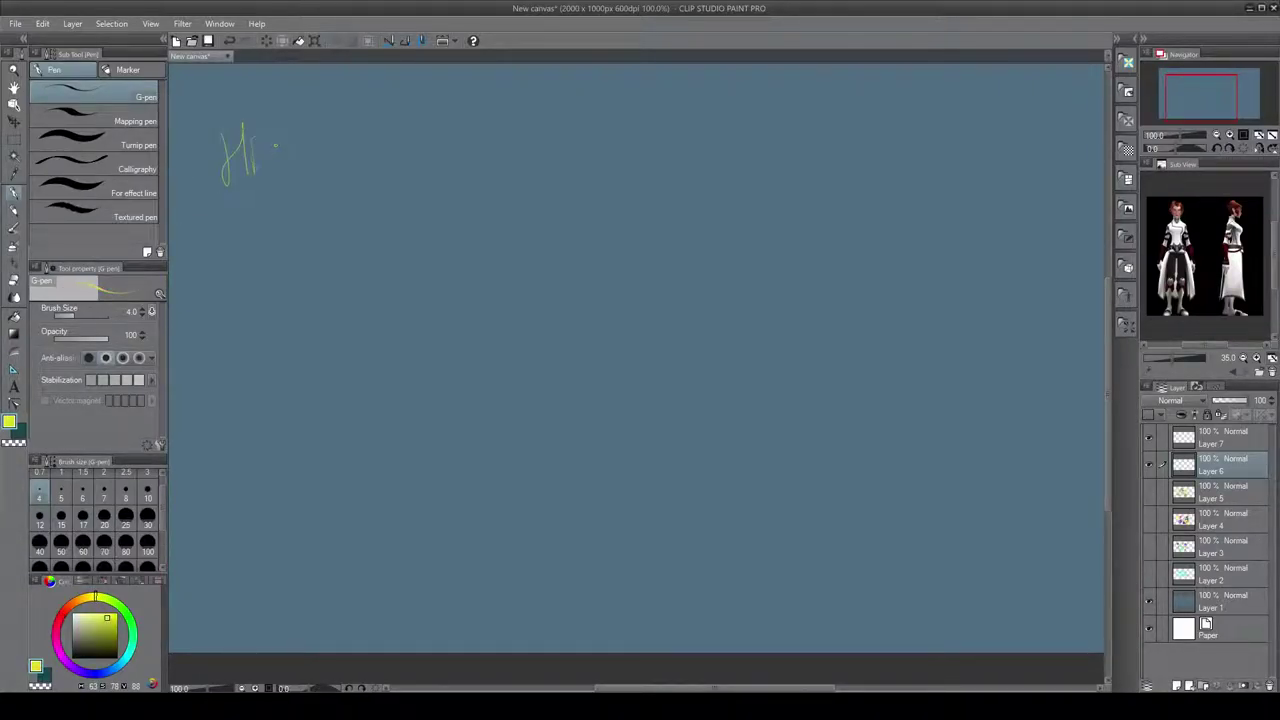
- Try thick yellow-green strokes below the lettering with the G-pen at size 70, and undo them
click(104, 550)
mouse_move(204, 260)
mouse_down()
mouse_move(297, 190)
mouse_move(226, 257)
mouse_move(258, 234)
mouse_move(250, 340)
mouse_up()
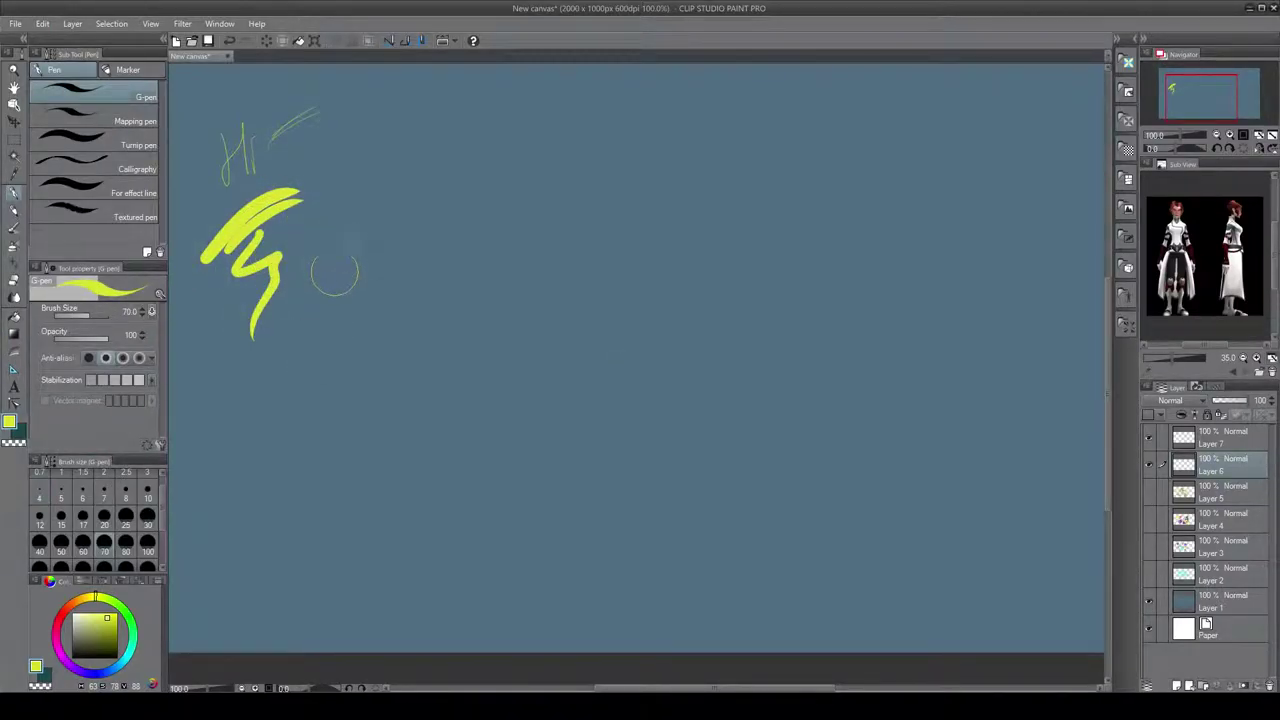
key(ctrl+z)
key(ctrl+z)
key(ctrl+z)
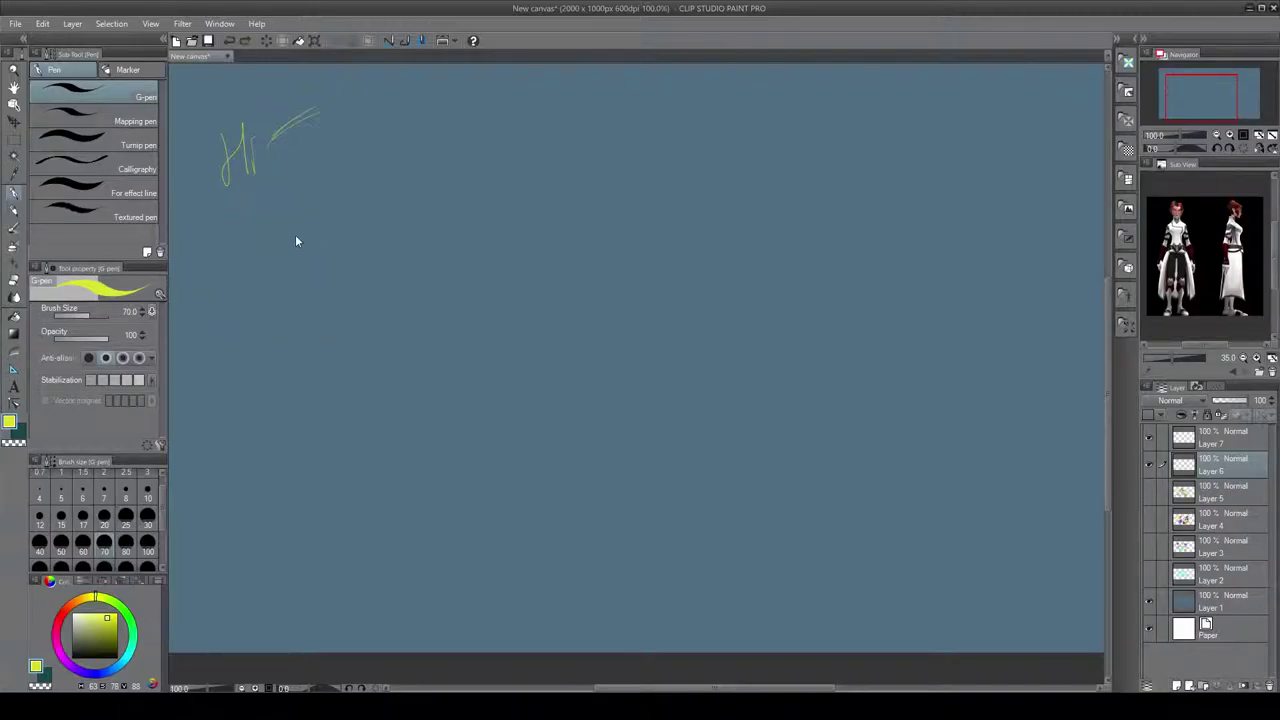
- Draw tapered strokes and loops around the "Hi" lettering with the G-pen at size 25
click(126, 517)
drag(260, 192, 234, 266)
drag(272, 166, 246, 262)
mouse_move(250, 256)
mouse_down()
mouse_move(315, 130)
mouse_move(262, 185)
mouse_move(254, 262)
mouse_up()
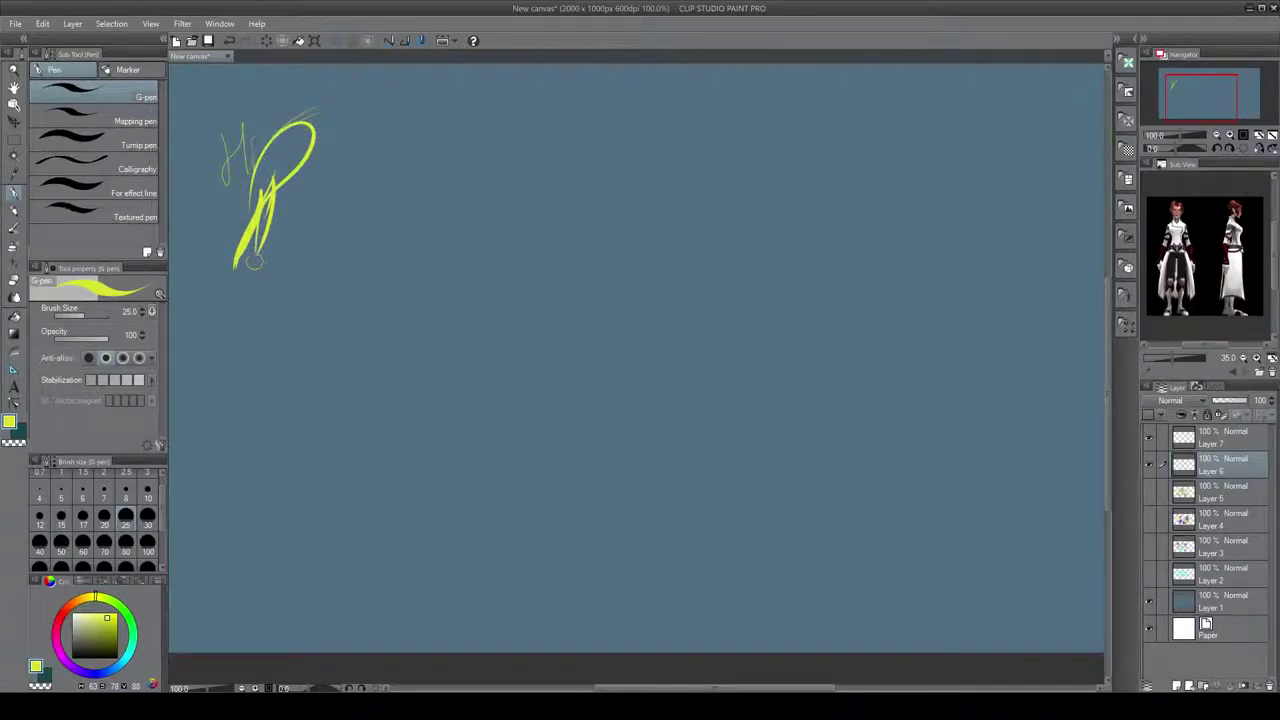
mouse_move(213, 206)
mouse_down()
mouse_move(295, 196)
mouse_move(342, 256)
mouse_up()
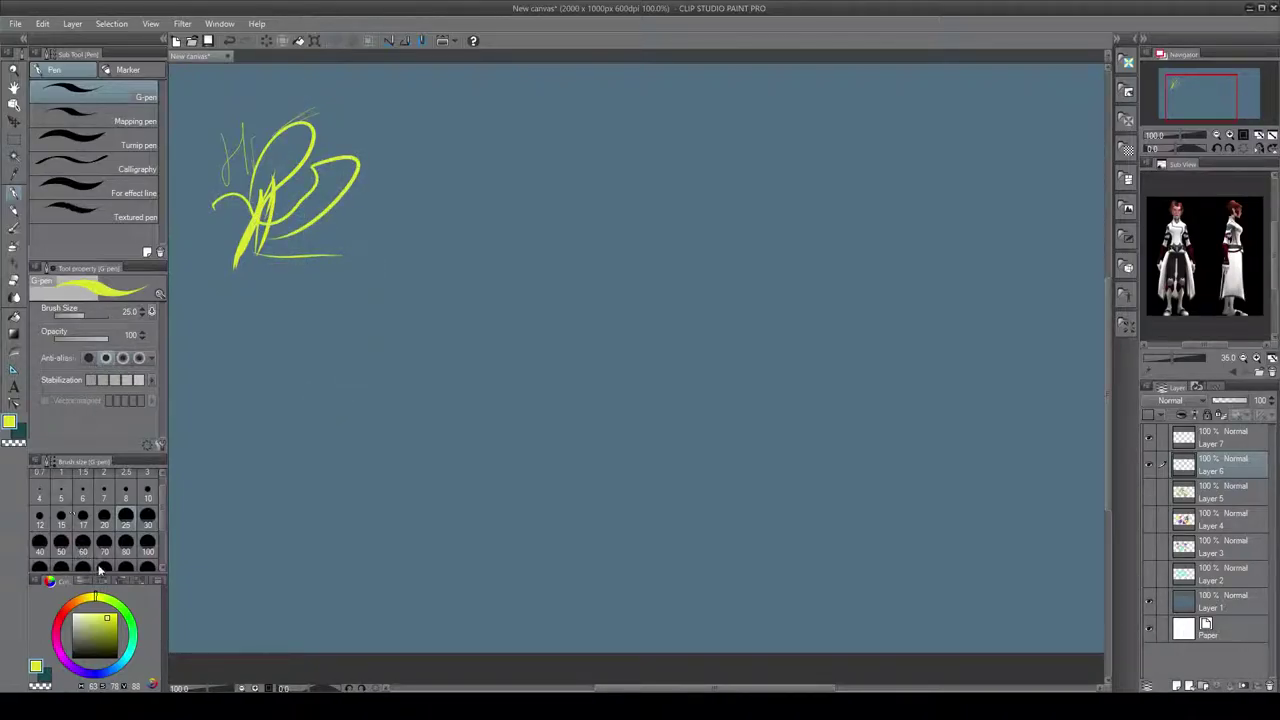
- Draw thin curves, lines and zigzag scribbles to the right of the G-pen sample with the Mapping pen at size 20
click(115, 120)
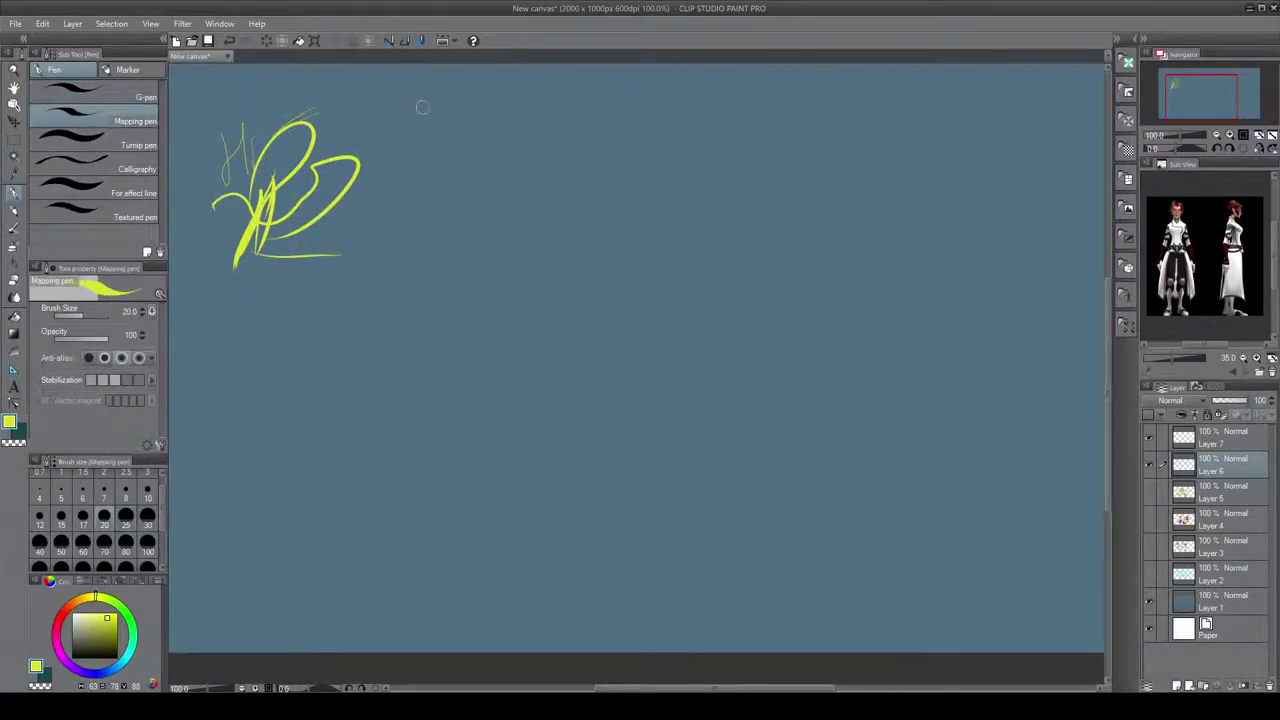
mouse_move(422, 108)
mouse_down()
mouse_move(453, 185)
mouse_move(514, 206)
mouse_up()
drag(463, 172, 480, 278)
drag(458, 162, 468, 182)
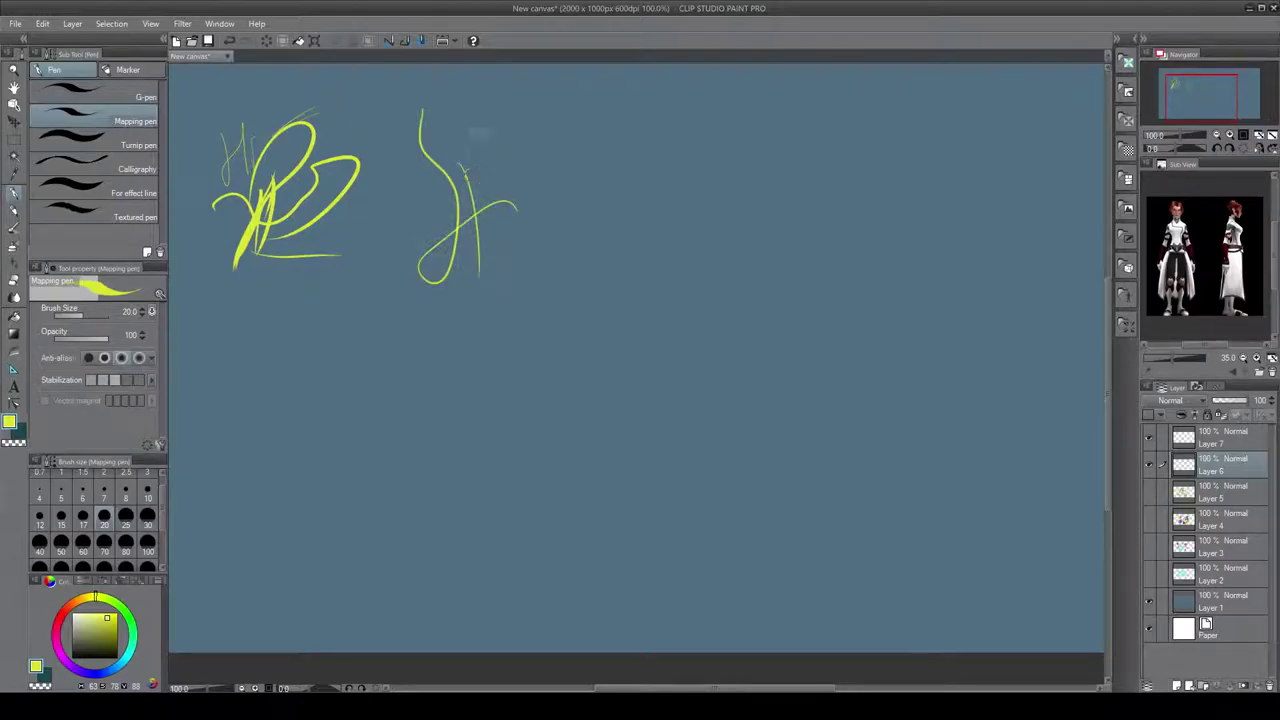
drag(489, 124, 484, 252)
mouse_move(487, 158)
mouse_down()
mouse_move(522, 130)
mouse_move(542, 147)
mouse_move(484, 190)
mouse_up()
drag(450, 130, 508, 108)
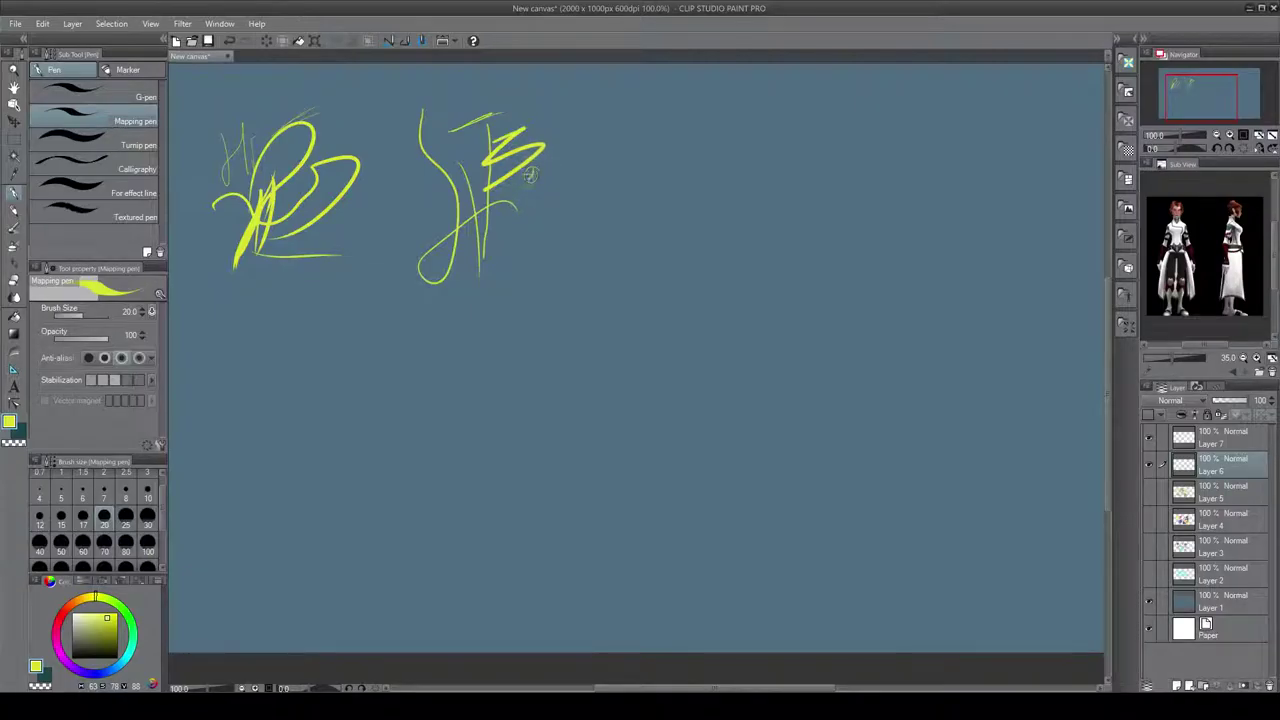
mouse_move(505, 188)
mouse_down()
mouse_move(507, 244)
mouse_move(543, 227)
mouse_move(509, 255)
mouse_move(556, 208)
mouse_move(551, 175)
mouse_move(581, 188)
mouse_move(585, 262)
mouse_up()
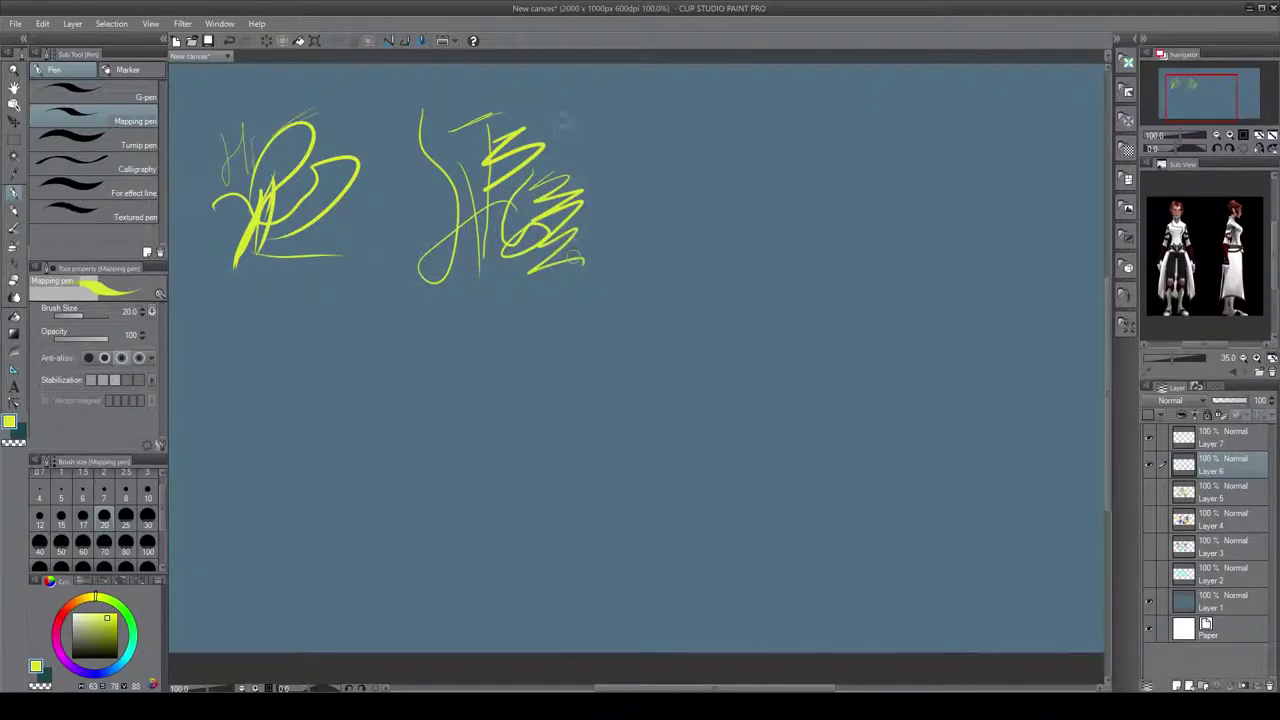
mouse_move(563, 118)
mouse_down()
mouse_move(555, 160)
mouse_move(595, 153)
mouse_move(580, 185)
mouse_move(628, 200)
mouse_up()
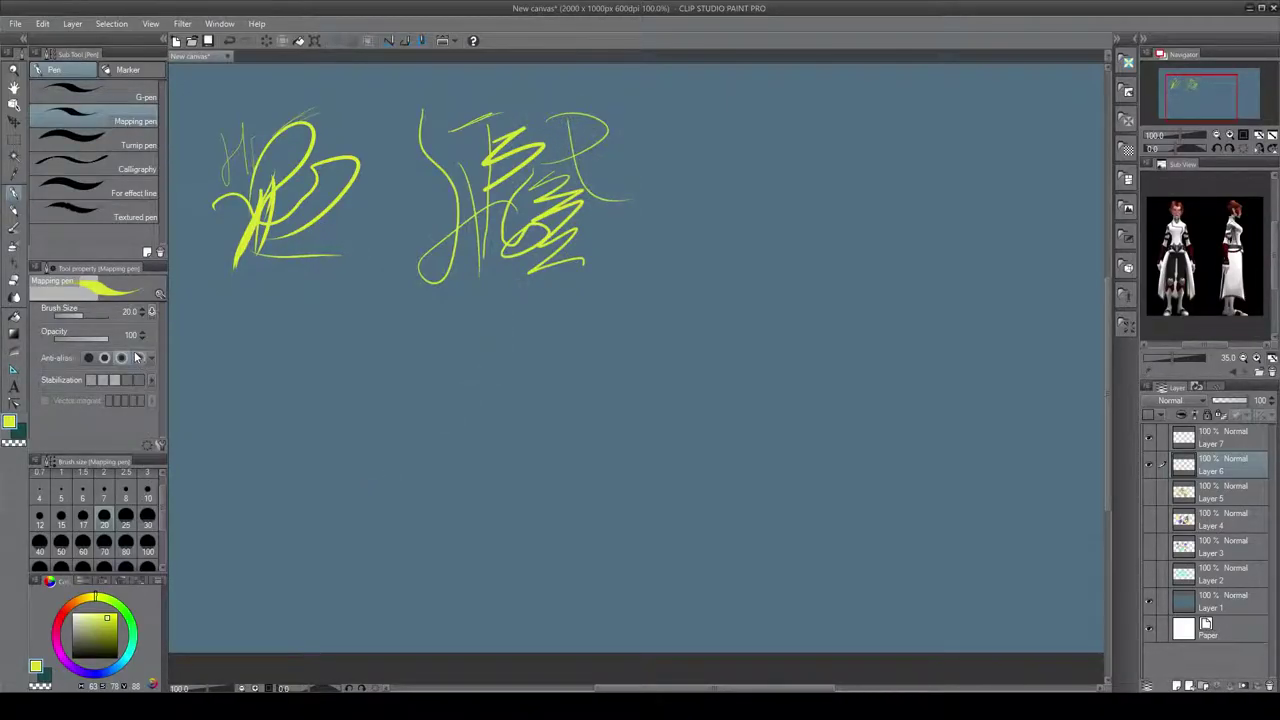
- Draw thick zigzags and loops to the right of the Mapping pen sample with the Turnip pen at size 20
click(136, 148)
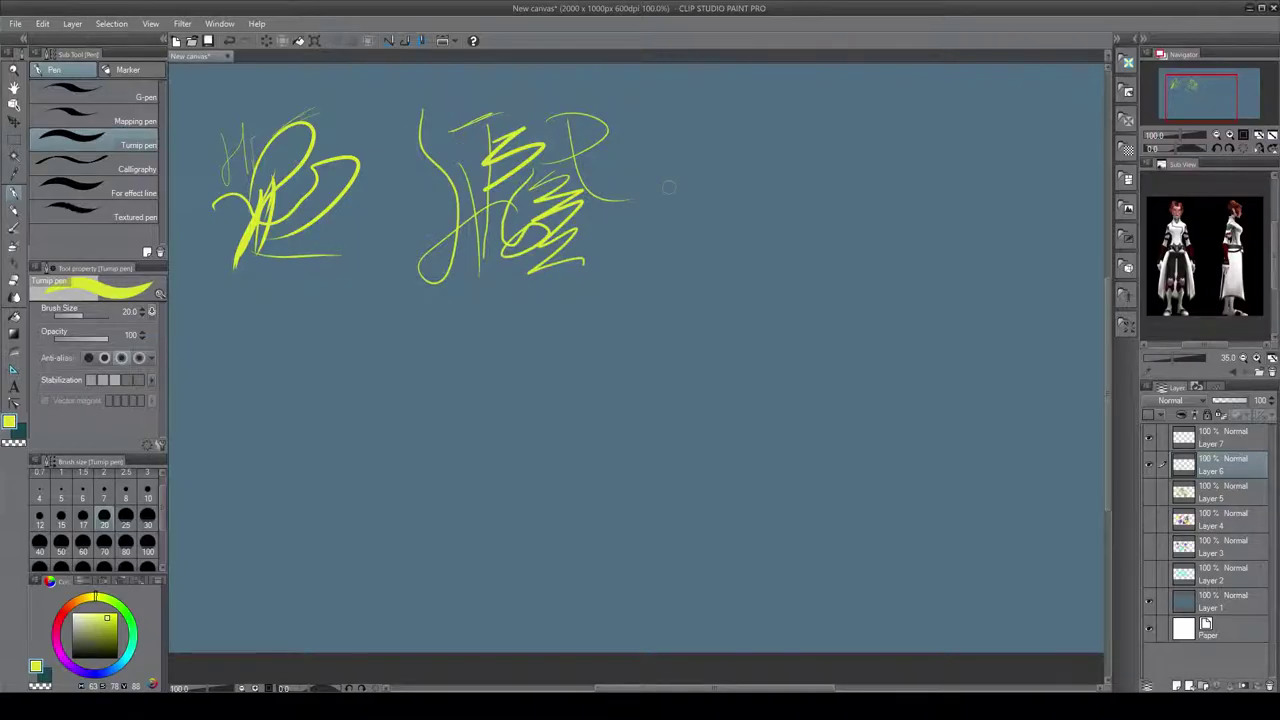
mouse_move(691, 117)
mouse_down()
mouse_move(677, 155)
mouse_move(745, 148)
mouse_move(760, 160)
mouse_move(703, 212)
mouse_move(716, 229)
mouse_move(709, 260)
mouse_move(767, 207)
mouse_move(773, 245)
mouse_up()
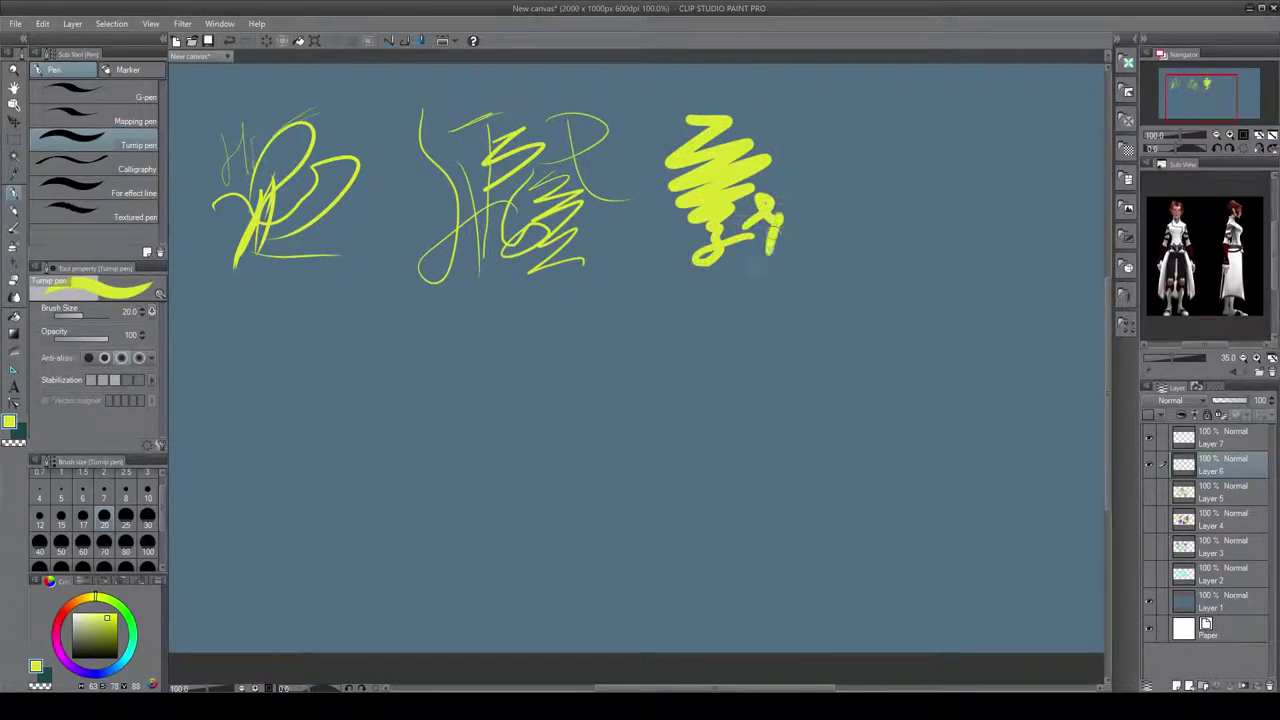
mouse_move(788, 168)
mouse_down()
mouse_move(813, 117)
mouse_move(773, 196)
mouse_move(887, 238)
mouse_up()
mouse_move(828, 183)
mouse_down()
mouse_move(784, 226)
mouse_move(835, 328)
mouse_up()
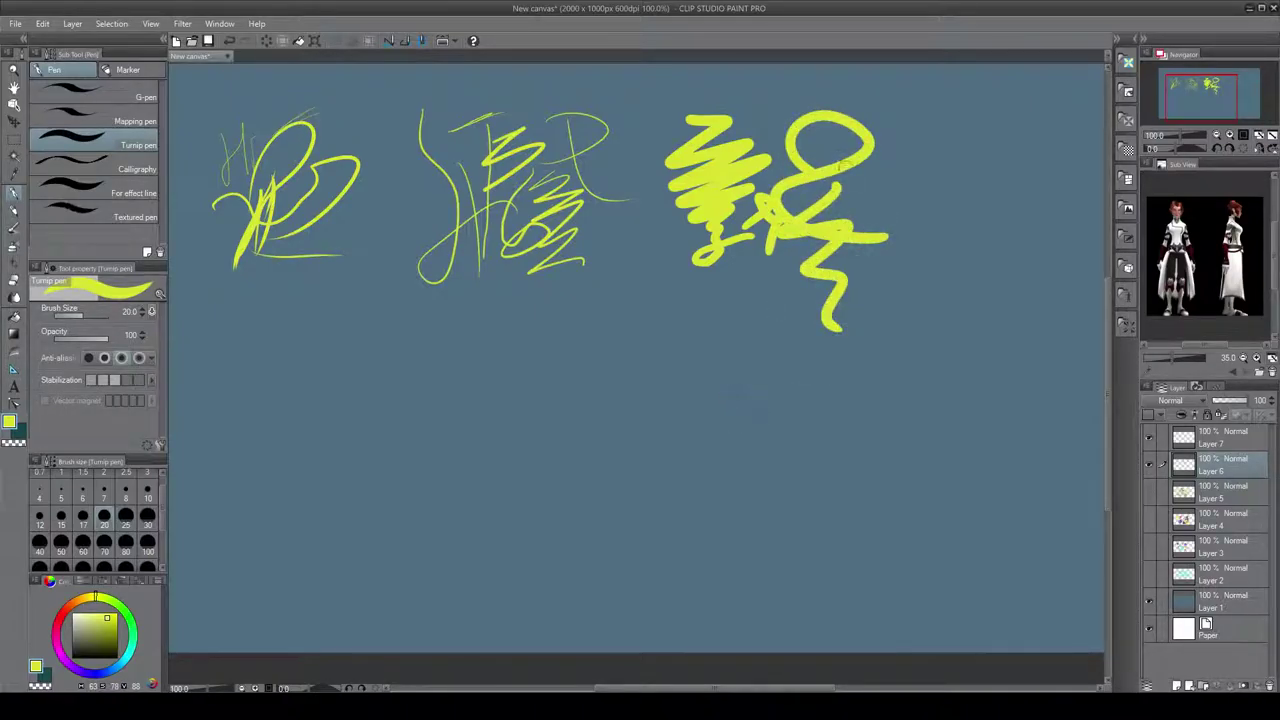
- Try a stroke below the G-pen sample with the Calligraphy pen at size 80, and undo it
click(130, 169)
mouse_move(224, 383)
mouse_down()
mouse_move(276, 376)
mouse_move(253, 389)
mouse_up()
key(ctrl+z)
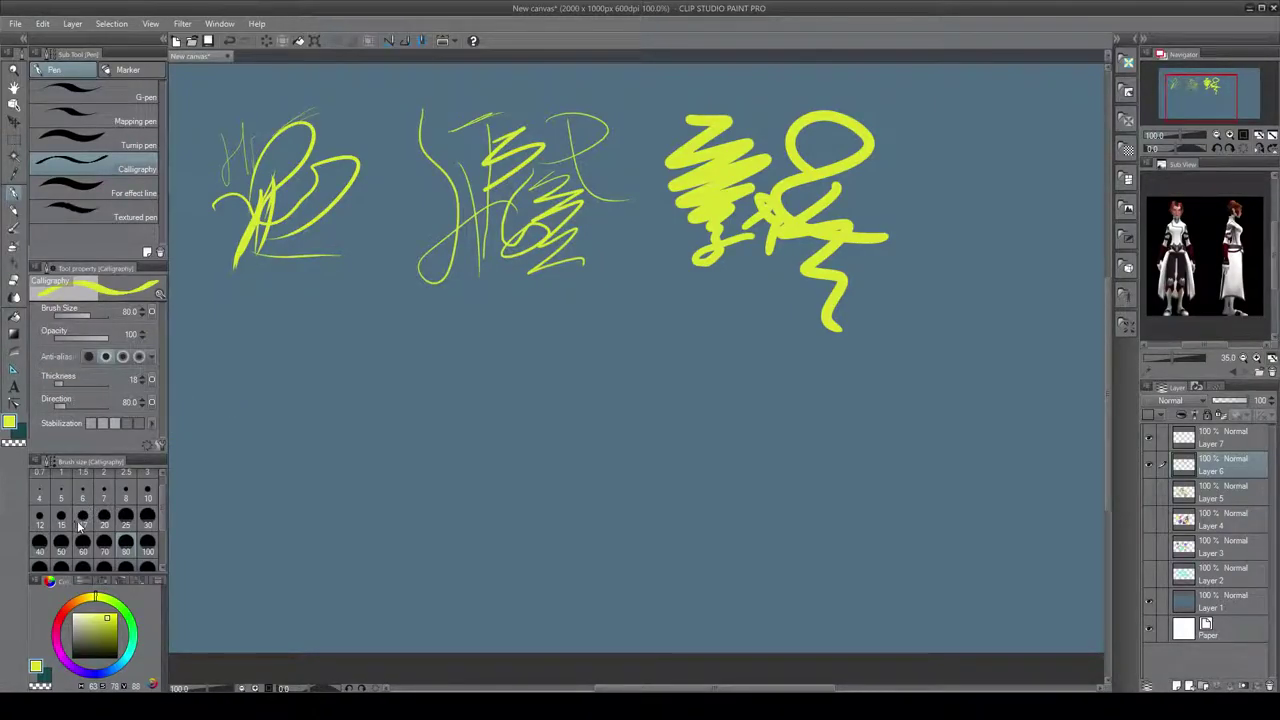
- Try thin lettering below the G-pen sample with the Calligraphy pen at size 8, and remove it
click(85, 519)
click(82, 489)
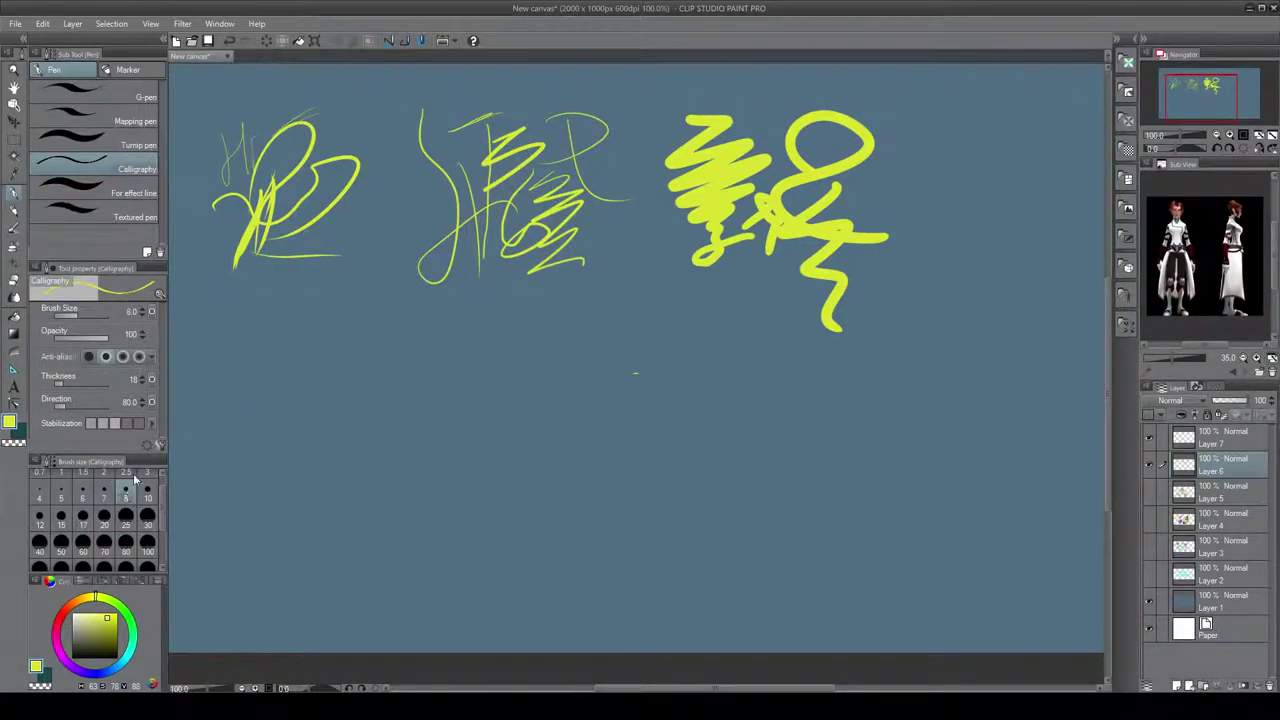
mouse_move(221, 382)
mouse_down()
mouse_move(238, 413)
mouse_move(235, 456)
mouse_up()
mouse_move(238, 428)
mouse_down()
mouse_move(283, 334)
mouse_move(268, 421)
mouse_move(304, 386)
mouse_up()
key(ctrl+z)
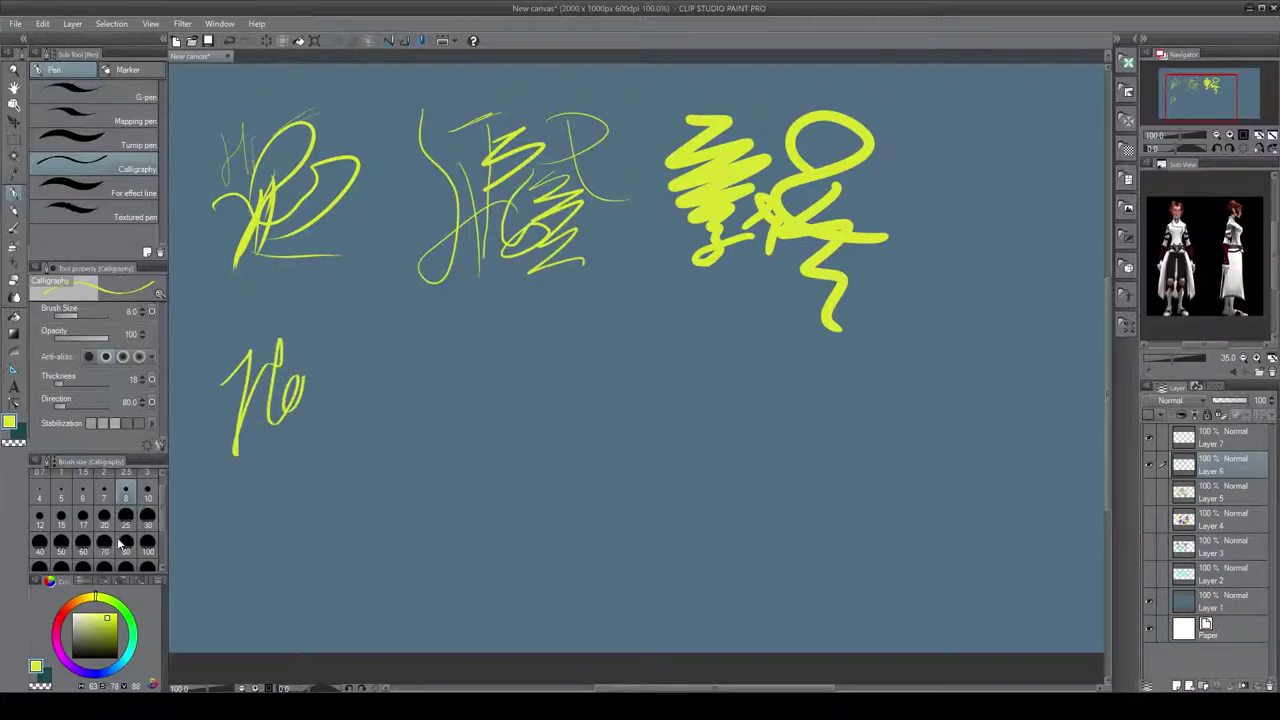
key(Delete)
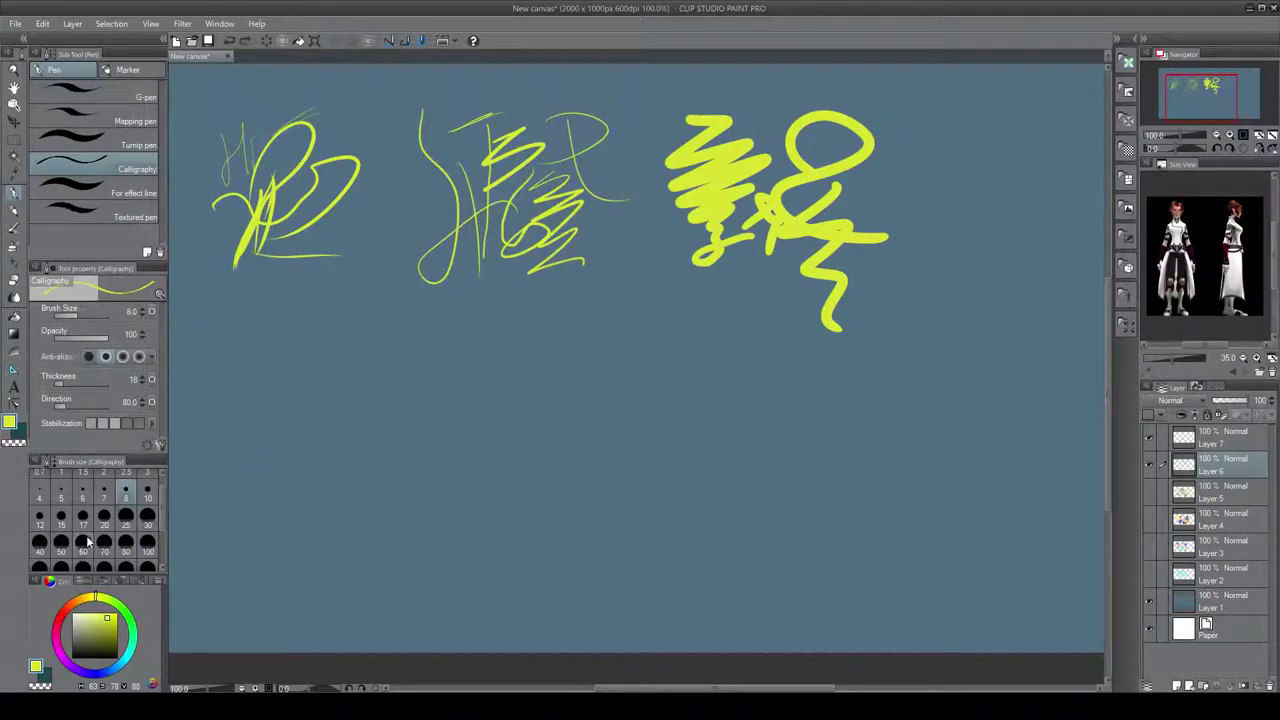
- Write "Hello" in thick lettering below the G-pen sample with the Calligraphy pen at size 30
click(141, 526)
mouse_move(219, 421)
mouse_down()
mouse_move(263, 382)
mouse_move(228, 505)
mouse_up()
mouse_move(236, 460)
mouse_down()
mouse_move(305, 403)
mouse_move(319, 362)
mouse_move(283, 495)
mouse_move(320, 462)
mouse_up()
mouse_move(300, 424)
mouse_down()
mouse_move(326, 478)
mouse_move(356, 388)
mouse_move(348, 363)
mouse_move(336, 494)
mouse_up()
drag(386, 354, 366, 492)
mouse_move(404, 428)
mouse_down()
mouse_move(383, 494)
mouse_move(416, 445)
mouse_move(470, 410)
mouse_up()
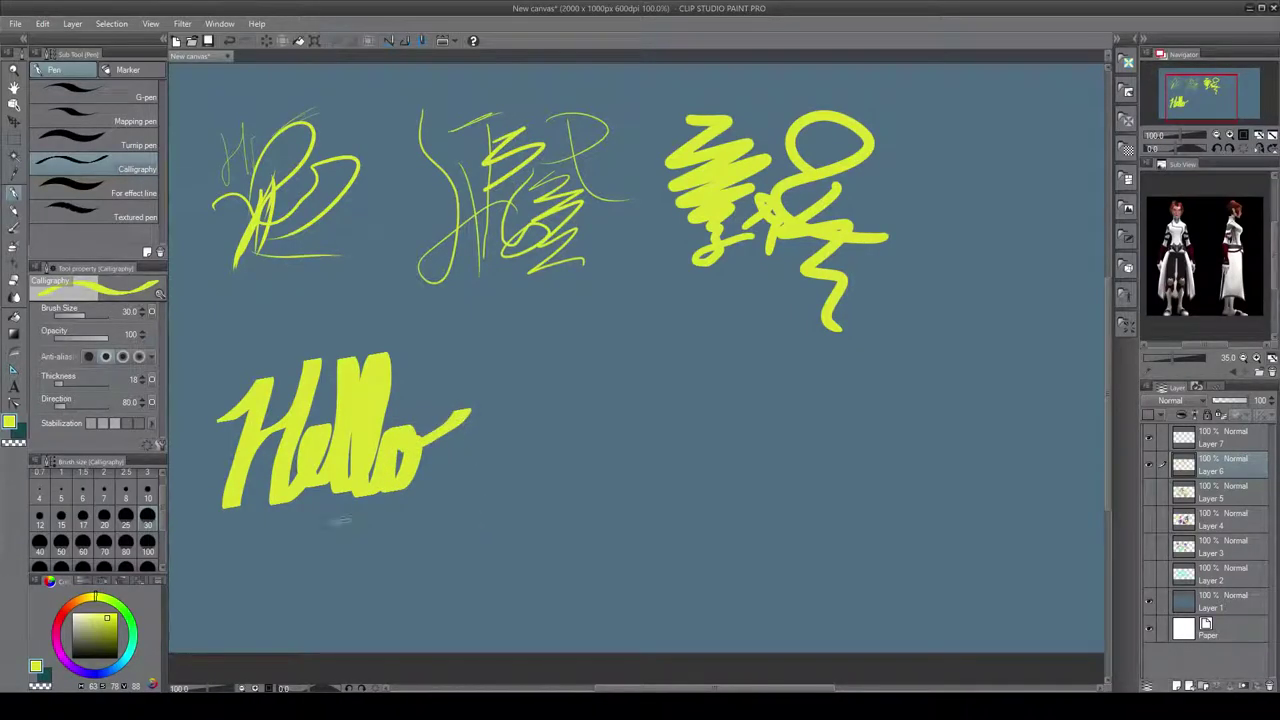
- Draw tapering curves, zigzags and loops, ending with "Hello", to the right of the calligraphy lettering with the For effect line pen at size 25
click(112, 192)
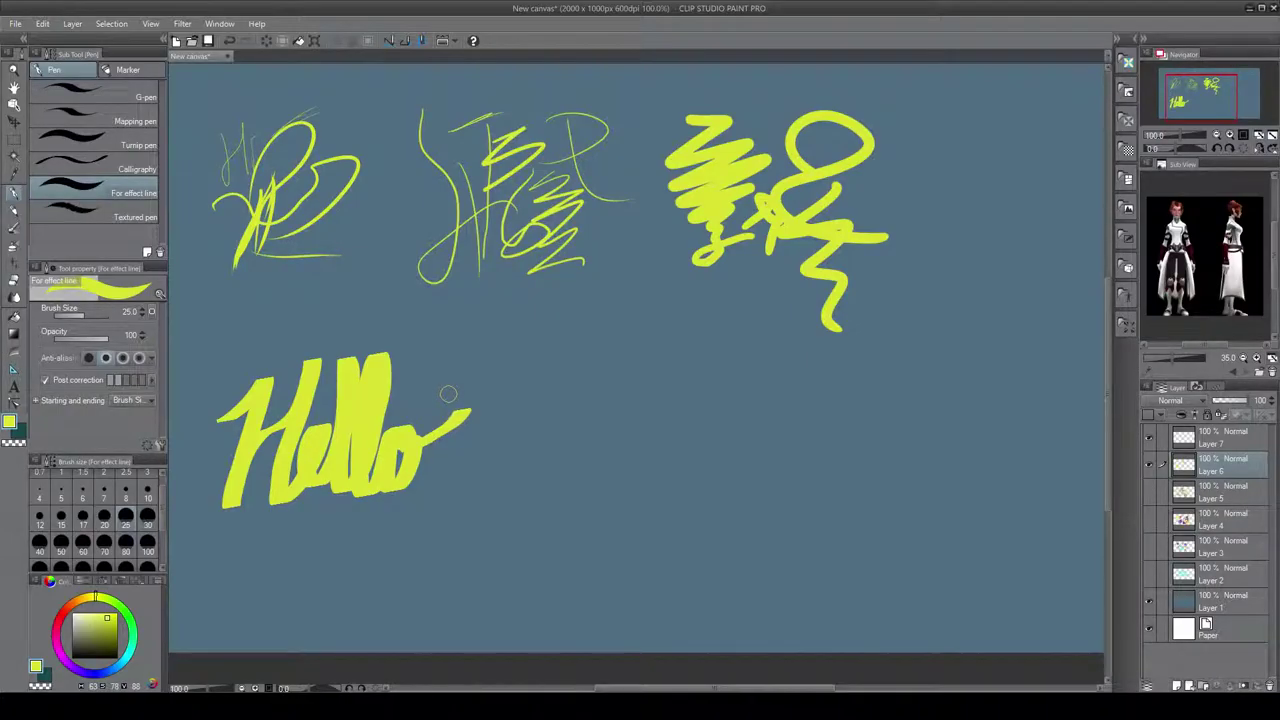
mouse_move(470, 356)
mouse_down()
mouse_move(483, 385)
mouse_move(517, 400)
mouse_move(497, 464)
mouse_up()
drag(478, 420, 532, 410)
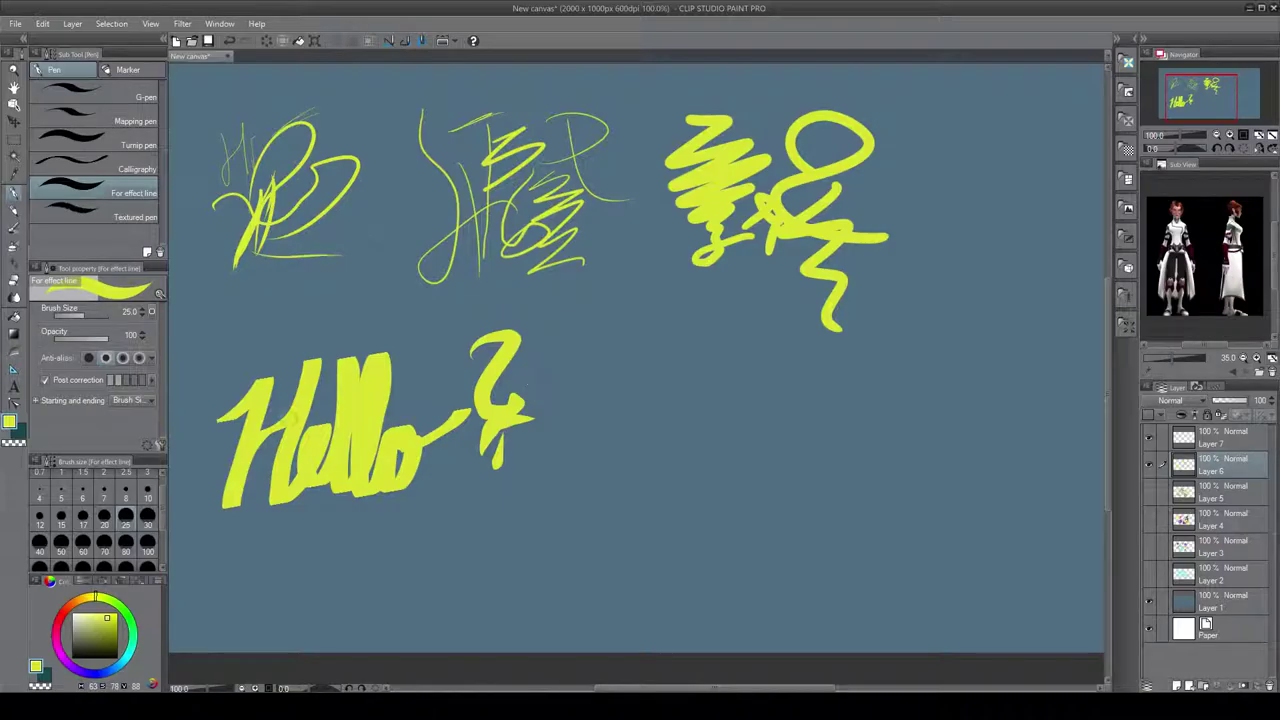
mouse_move(581, 343)
mouse_down()
mouse_move(594, 331)
mouse_move(652, 385)
mouse_move(625, 540)
mouse_move(595, 578)
mouse_up()
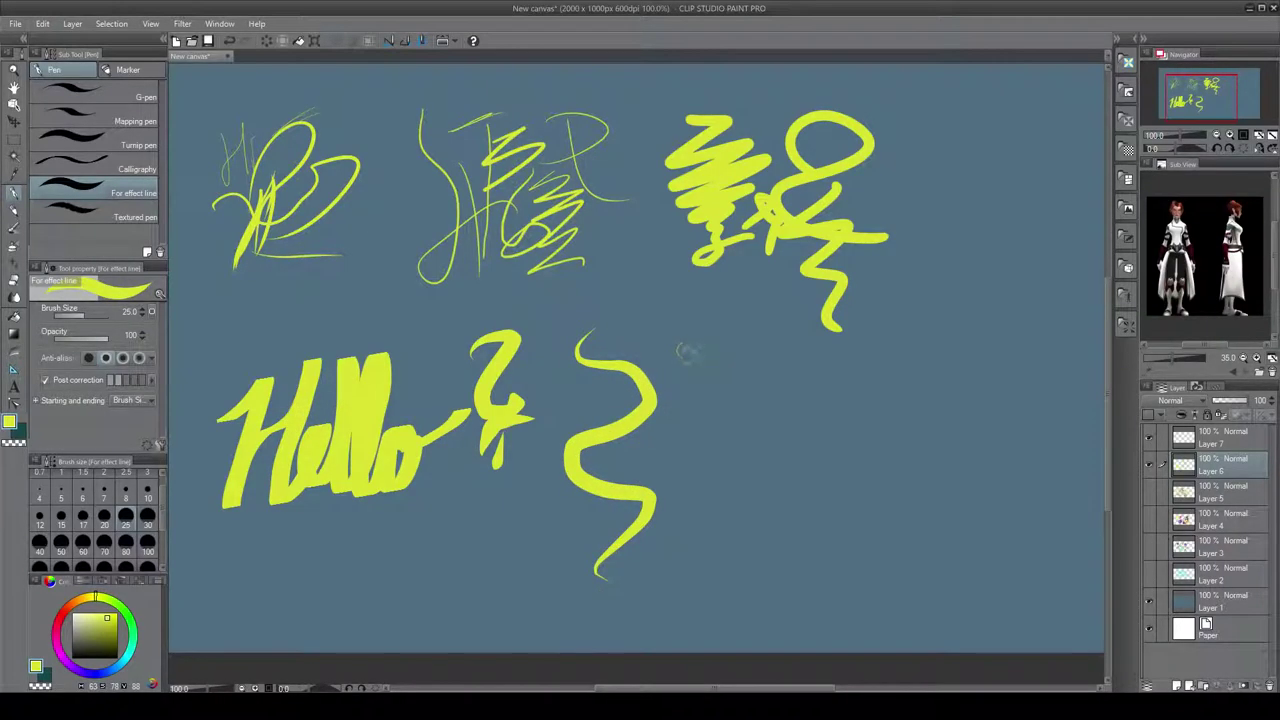
mouse_move(686, 352)
mouse_down()
mouse_move(650, 475)
mouse_move(556, 572)
mouse_up()
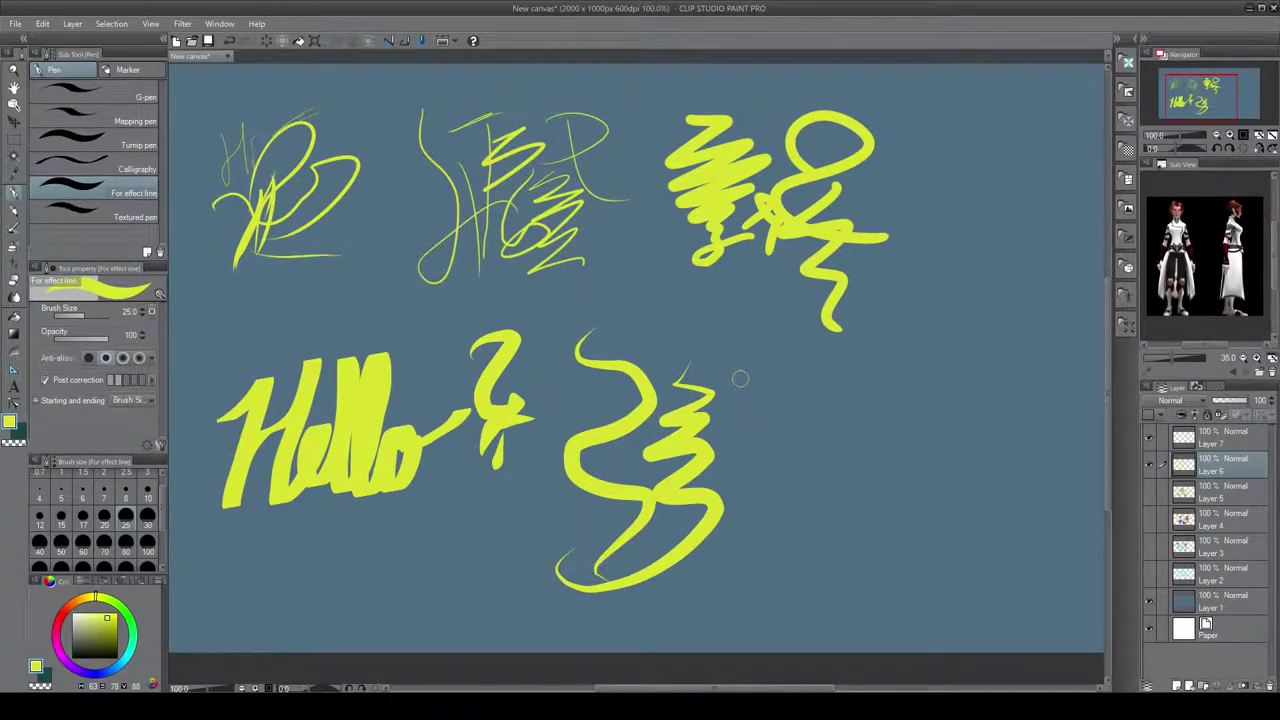
mouse_move(740, 378)
mouse_down()
mouse_move(768, 370)
mouse_move(750, 455)
mouse_move(710, 490)
mouse_up()
mouse_move(745, 465)
mouse_down()
mouse_move(805, 410)
mouse_move(862, 450)
mouse_up()
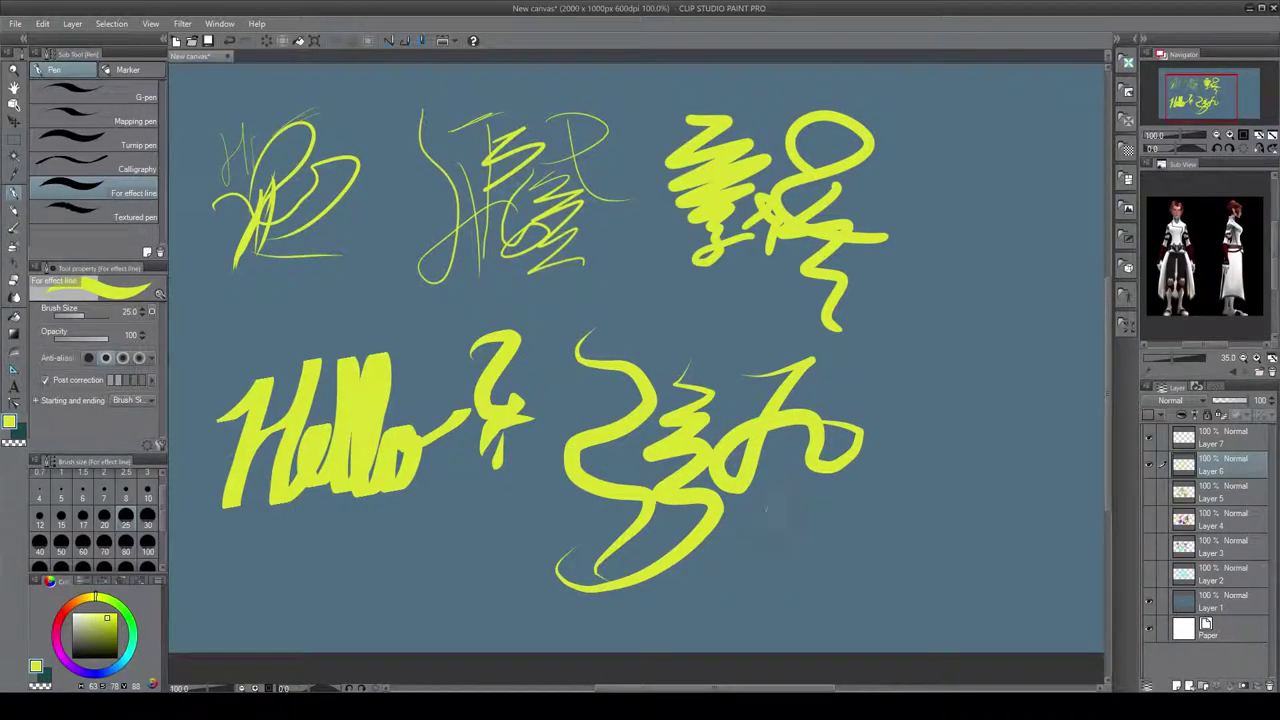
mouse_move(738, 538)
mouse_down()
mouse_move(726, 595)
mouse_move(818, 509)
mouse_move(833, 567)
mouse_move(874, 484)
mouse_move(860, 574)
mouse_move(898, 491)
mouse_move(886, 569)
mouse_move(930, 519)
mouse_move(1018, 530)
mouse_up()
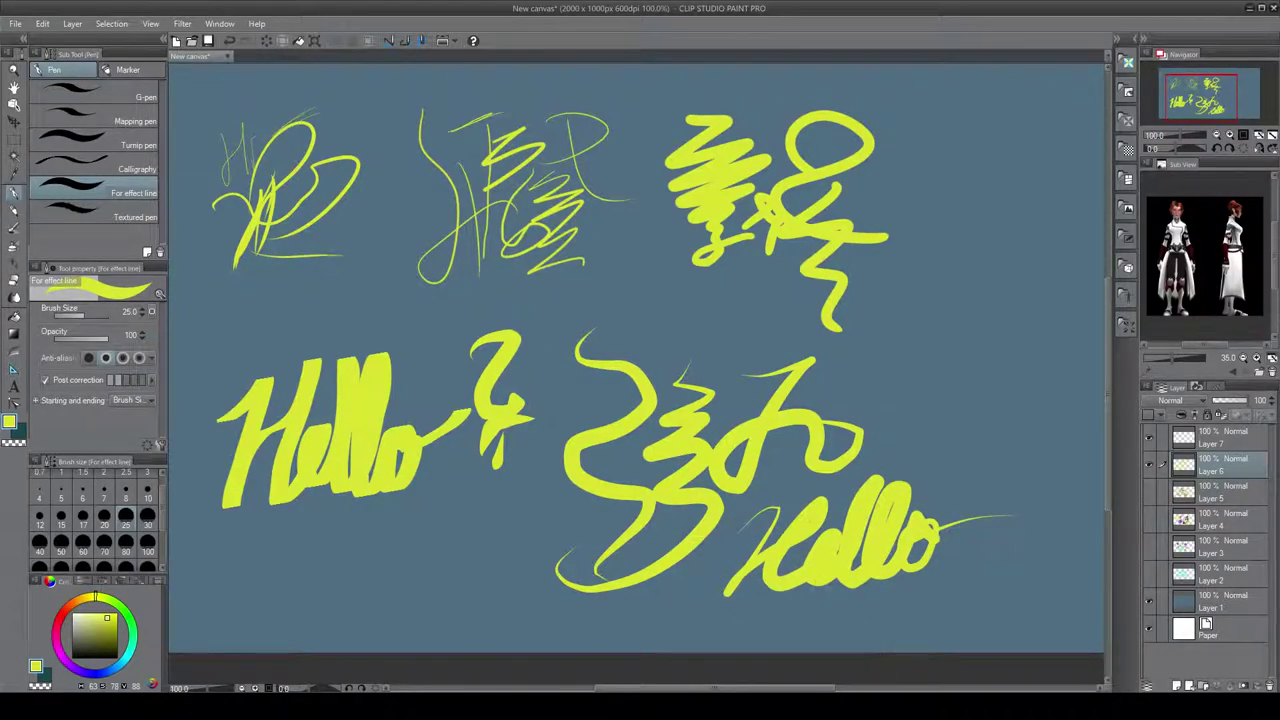
- Draw thick rough-edged curves and scribbles to the right of the Turnip pen and effect line samples with the Textured pen at size 80
click(100, 210)
mouse_move(985, 141)
mouse_down()
mouse_move(985, 232)
mouse_move(924, 270)
mouse_move(902, 305)
mouse_move(972, 350)
mouse_move(994, 345)
mouse_move(1024, 392)
mouse_move(989, 495)
mouse_move(919, 420)
mouse_move(922, 455)
mouse_move(877, 395)
mouse_move(948, 362)
mouse_up()
mouse_move(845, 338)
mouse_down()
mouse_move(930, 420)
mouse_move(990, 520)
mouse_up()
mouse_move(1018, 248)
mouse_down()
mouse_move(1076, 245)
mouse_move(1033, 278)
mouse_move(1035, 330)
mouse_up()
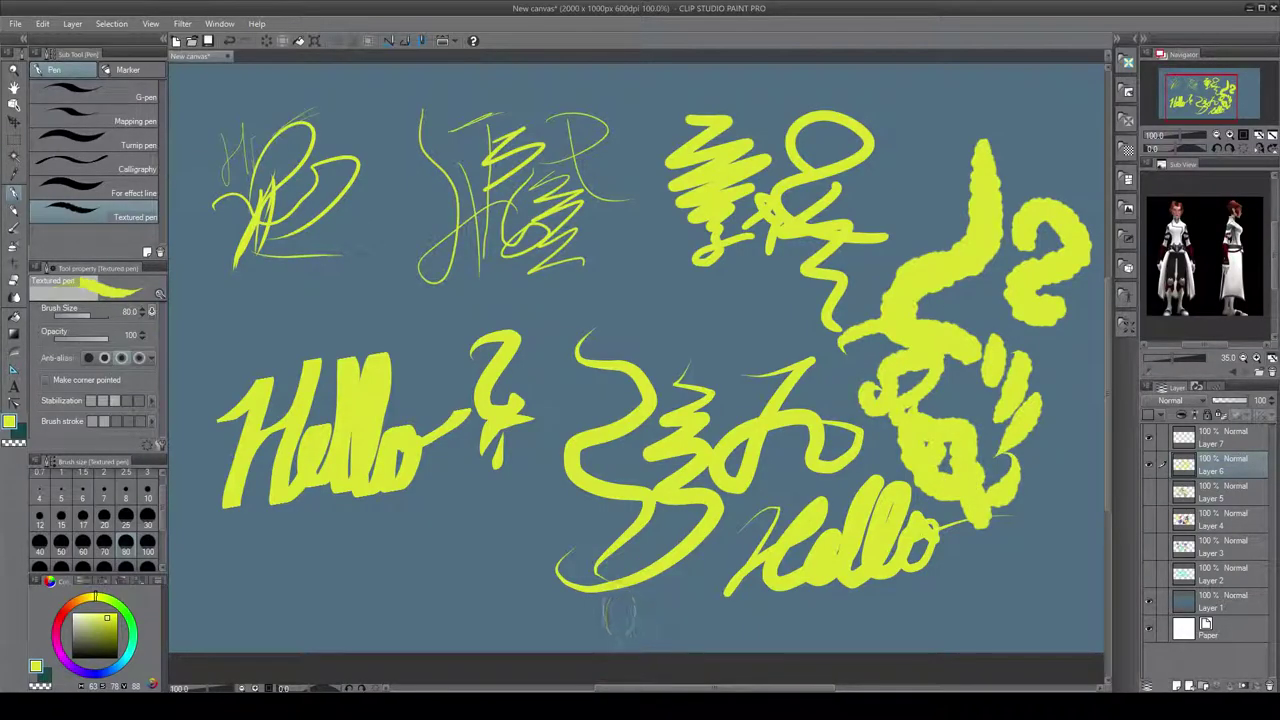
- Hide Layer 6, switch to the Marker sub tools and make Layer 7 the active layer
click(1149, 467)
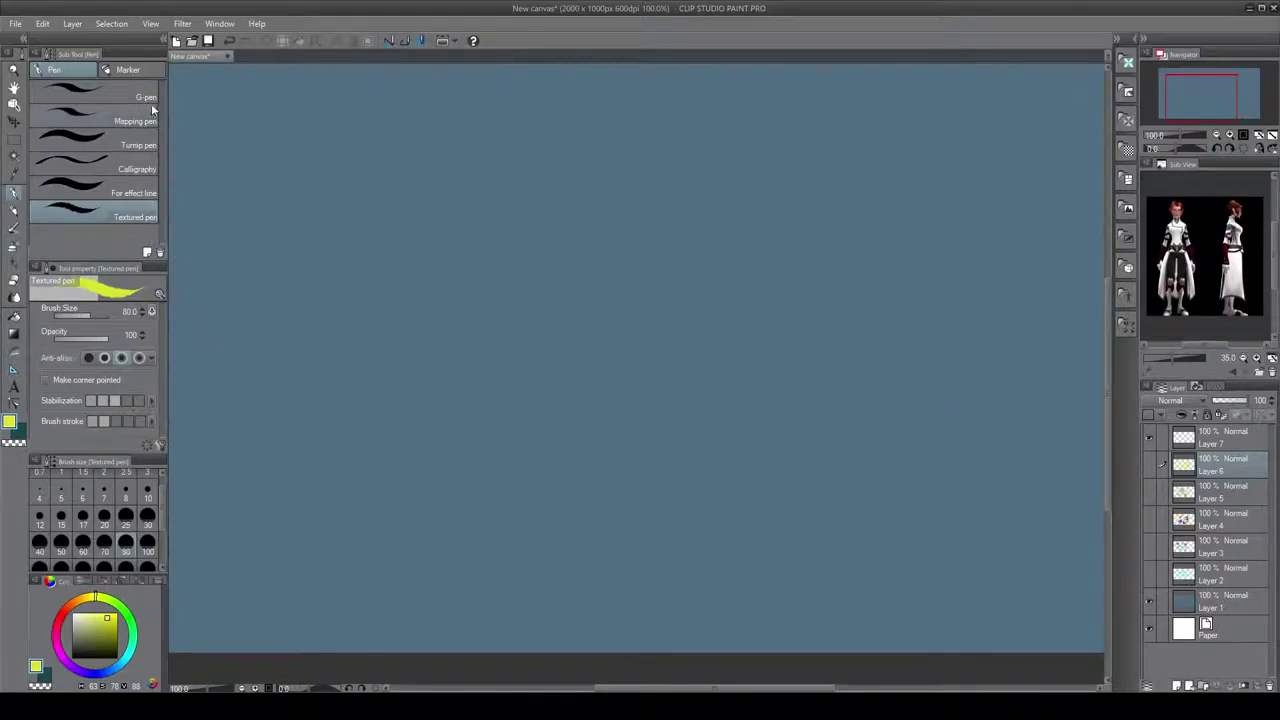
click(130, 70)
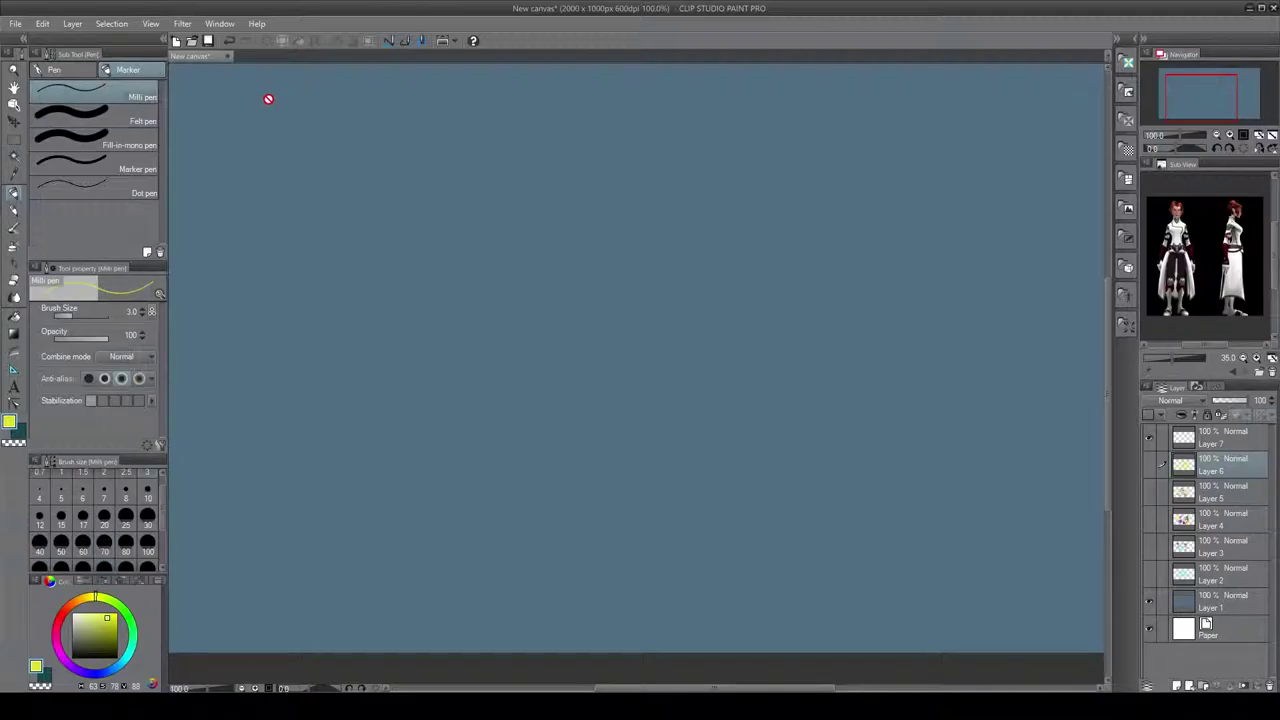
click(1215, 437)
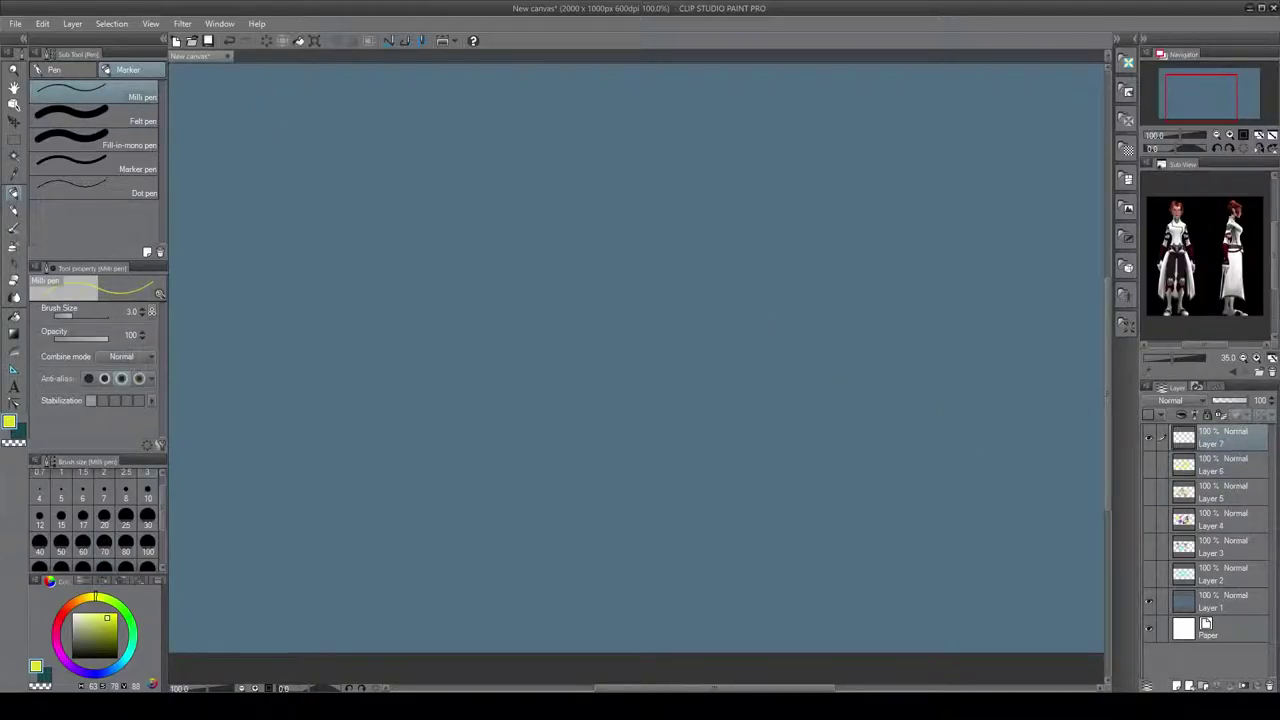
- Scribble thin yellow zigzags with the Milli pen at size 3, then thicker yellow and overlapping red zigzags at size 20
mouse_move(220, 101)
mouse_down()
mouse_move(250, 130)
mouse_move(205, 203)
mouse_move(204, 244)
mouse_up()
click(104, 517)
mouse_move(245, 128)
mouse_down()
mouse_move(271, 114)
mouse_move(222, 214)
mouse_move(225, 258)
mouse_move(272, 242)
mouse_move(244, 283)
mouse_move(305, 110)
mouse_move(225, 210)
mouse_move(246, 240)
mouse_move(300, 168)
mouse_move(235, 225)
mouse_move(228, 312)
mouse_up()
click(64, 622)
mouse_move(325, 195)
mouse_down()
mouse_move(245, 265)
mouse_move(320, 180)
mouse_move(220, 250)
mouse_up()
- Paint a red blob beside the Milli pen sample with the Felt pen at size 70, and layer dark purple strokes over and below it
click(126, 122)
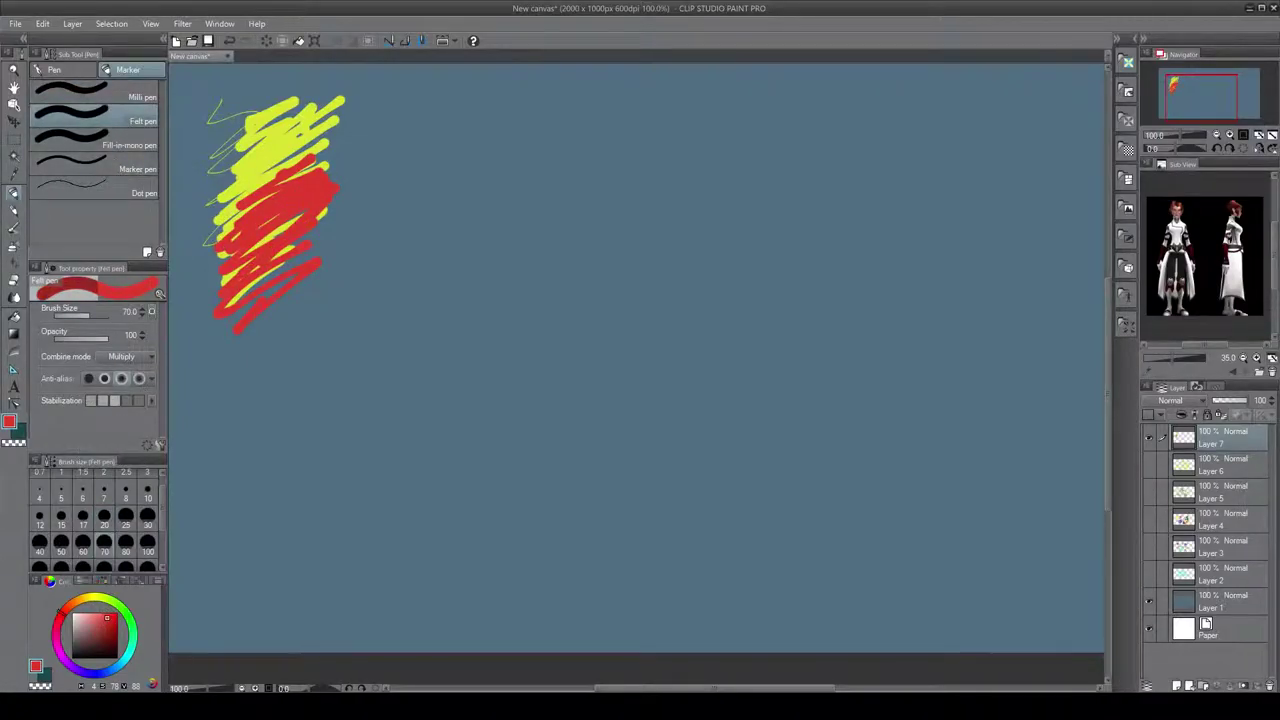
mouse_move(393, 120)
mouse_down()
mouse_move(438, 145)
mouse_move(418, 185)
mouse_up()
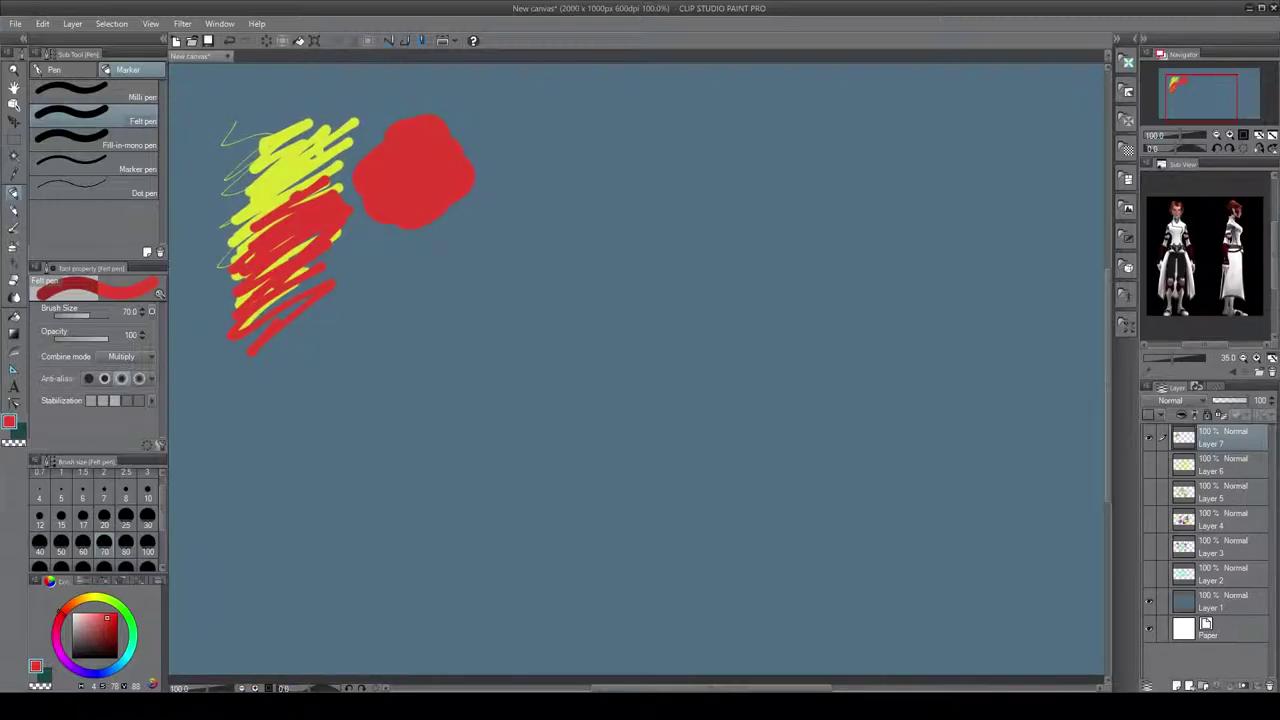
click(96, 676)
drag(96, 650, 85, 641)
mouse_move(494, 138)
mouse_down()
mouse_move(528, 117)
mouse_move(462, 165)
mouse_move(460, 107)
mouse_move(450, 145)
mouse_move(469, 170)
mouse_move(453, 97)
mouse_move(452, 177)
mouse_move(464, 138)
mouse_move(450, 108)
mouse_move(443, 118)
mouse_move(467, 133)
mouse_move(453, 227)
mouse_move(454, 185)
mouse_move(462, 203)
mouse_move(507, 175)
mouse_move(444, 202)
mouse_move(454, 212)
mouse_move(485, 204)
mouse_move(450, 180)
mouse_move(420, 225)
mouse_move(434, 228)
mouse_move(483, 146)
mouse_move(504, 140)
mouse_move(499, 165)
mouse_move(452, 166)
mouse_move(490, 98)
mouse_move(409, 277)
mouse_move(490, 252)
mouse_move(397, 292)
mouse_move(507, 255)
mouse_move(400, 305)
mouse_move(464, 282)
mouse_move(394, 312)
mouse_move(462, 310)
mouse_move(394, 350)
mouse_move(457, 350)
mouse_move(378, 395)
mouse_up()
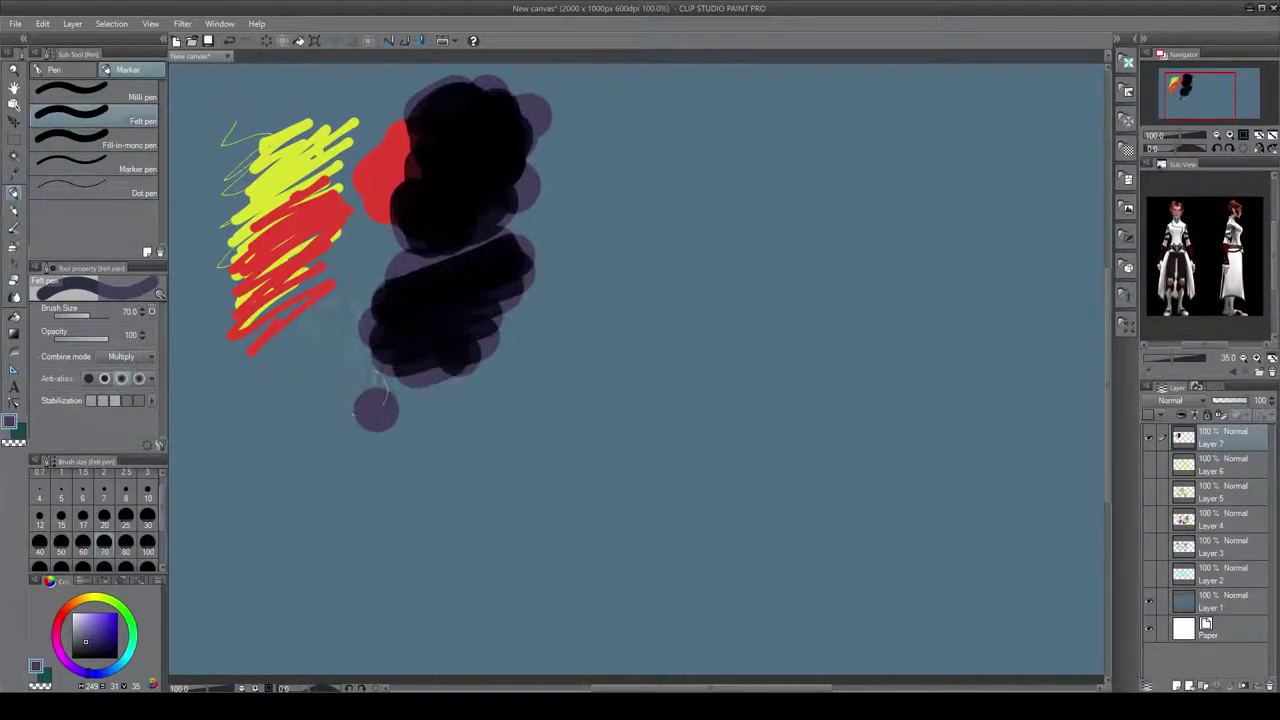
- Try a long curved purple stroke below the Felt pen swatch, and undo it together with the single dot
drag(340, 315, 312, 560)
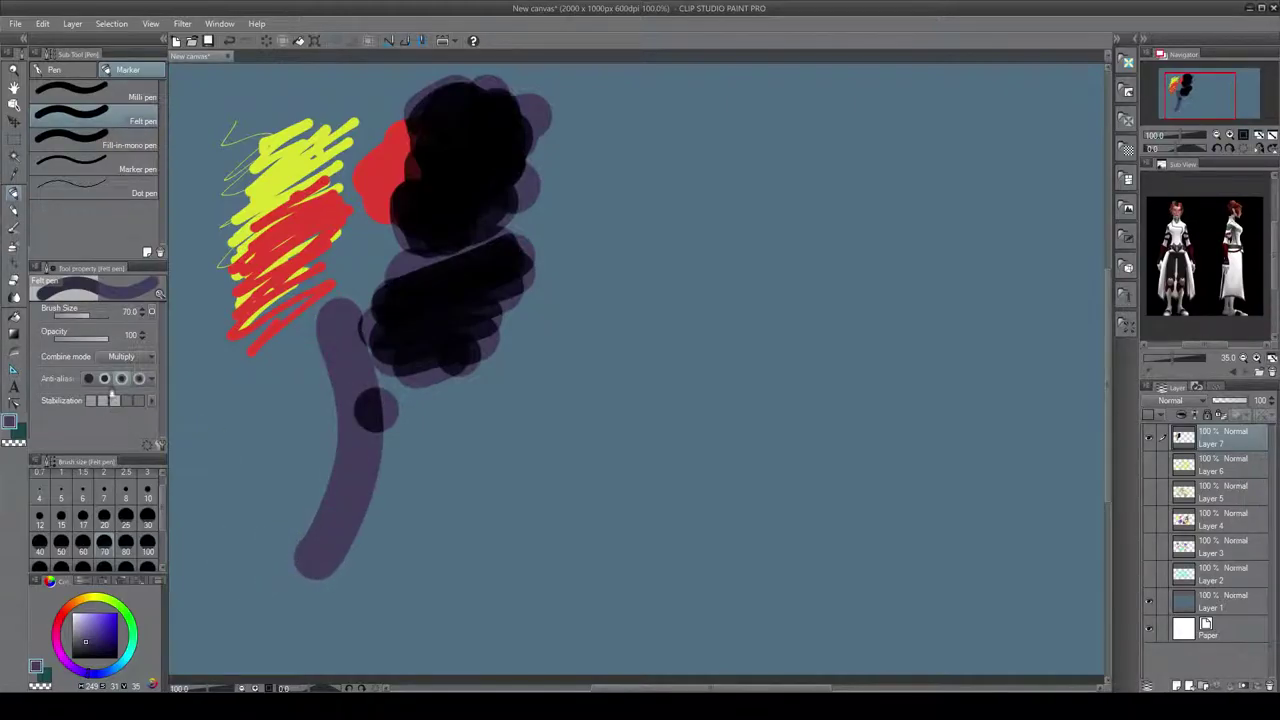
key(ctrl+z)
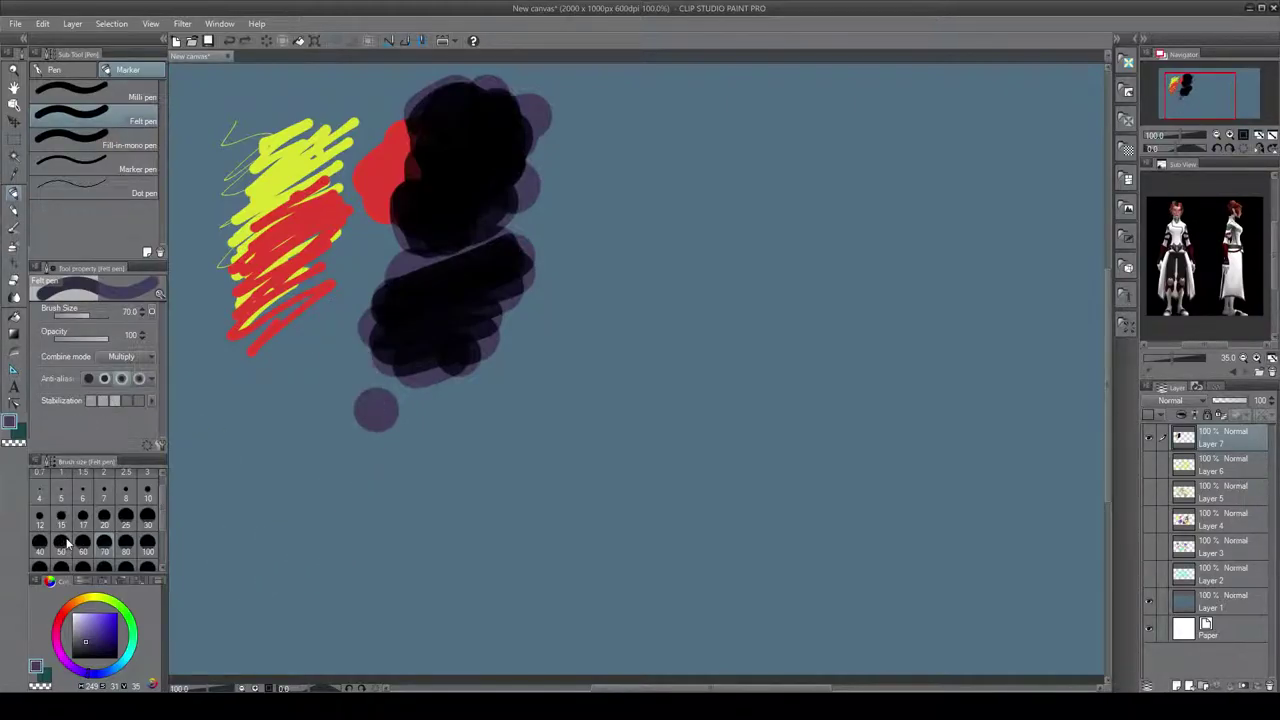
key(ctrl+z)
- Paint a solid dark purple swatch to the right of the Felt pen sample with the Fill-in-mono pen at size 65
click(125, 140)
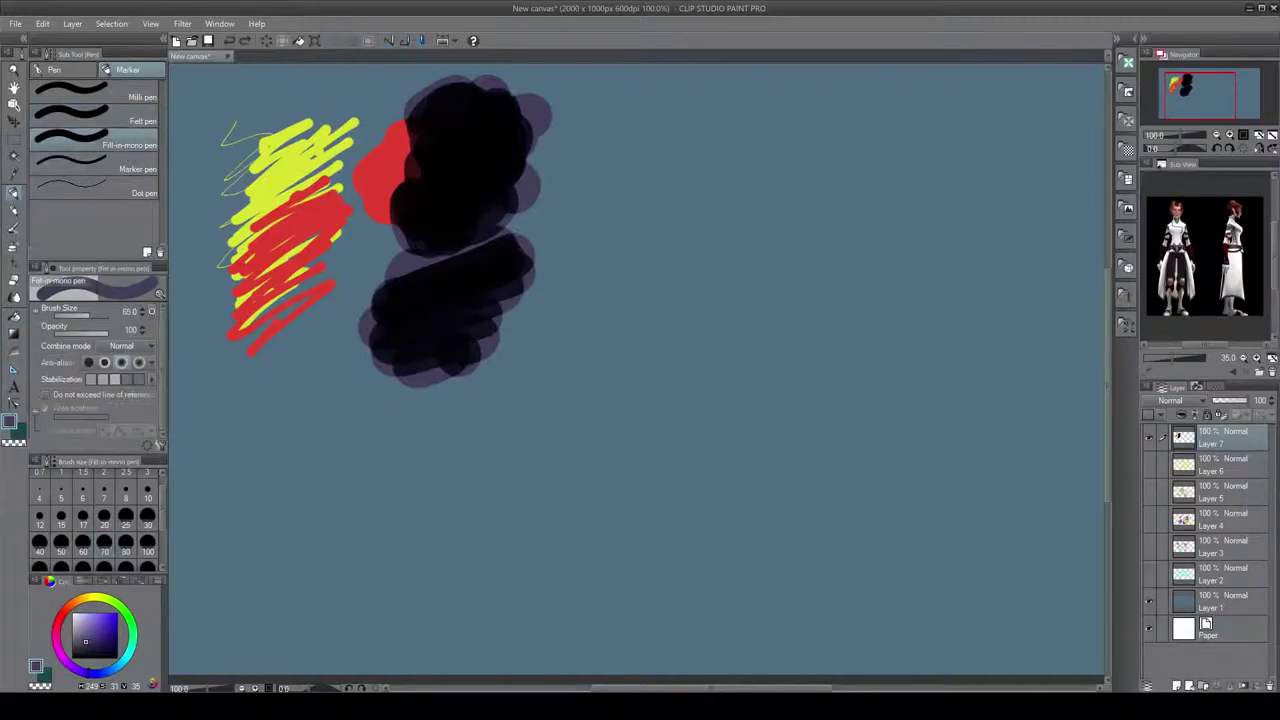
mouse_move(626, 176)
mouse_down()
mouse_move(587, 260)
mouse_move(650, 155)
mouse_move(660, 195)
mouse_move(679, 125)
mouse_move(657, 285)
mouse_move(697, 140)
mouse_move(607, 148)
mouse_move(606, 185)
mouse_move(607, 145)
mouse_move(562, 195)
mouse_move(685, 183)
mouse_move(608, 214)
mouse_move(700, 205)
mouse_up()
drag(600, 115, 640, 88)
mouse_move(700, 205)
mouse_down()
mouse_move(700, 280)
mouse_move(650, 295)
mouse_up()
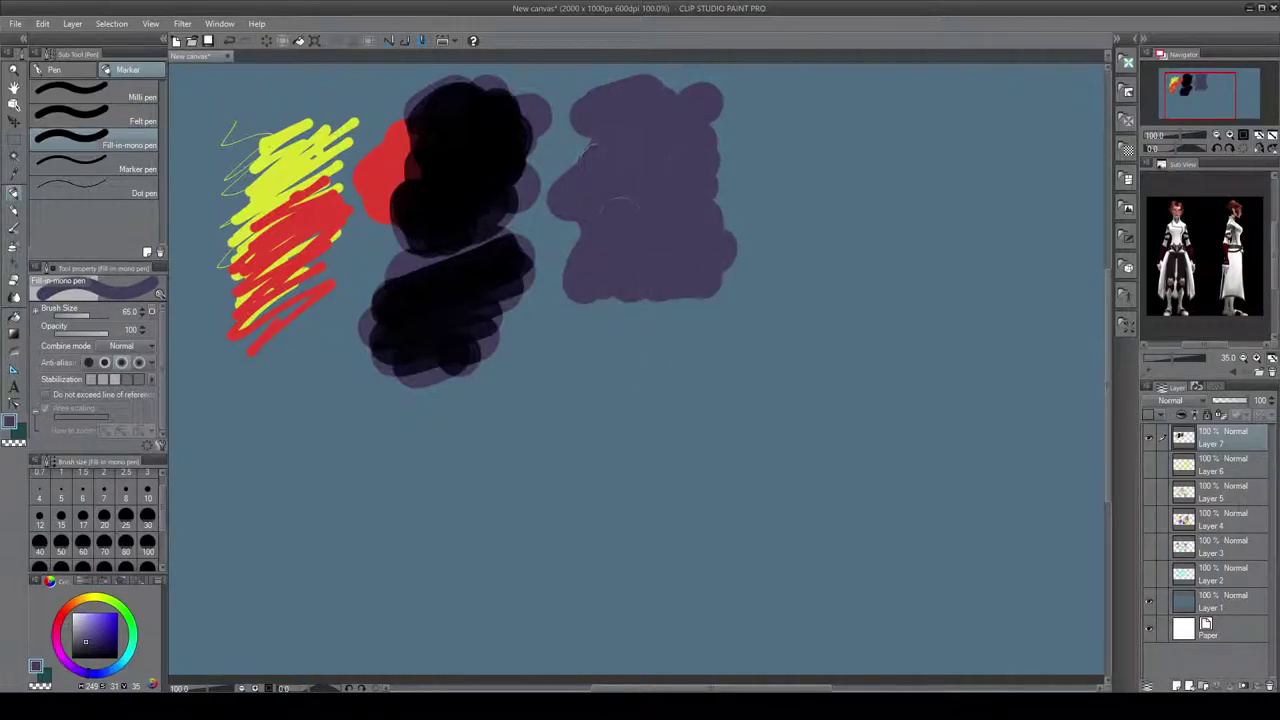
mouse_move(633, 180)
mouse_down()
mouse_move(570, 235)
mouse_move(643, 251)
mouse_move(630, 300)
mouse_up()
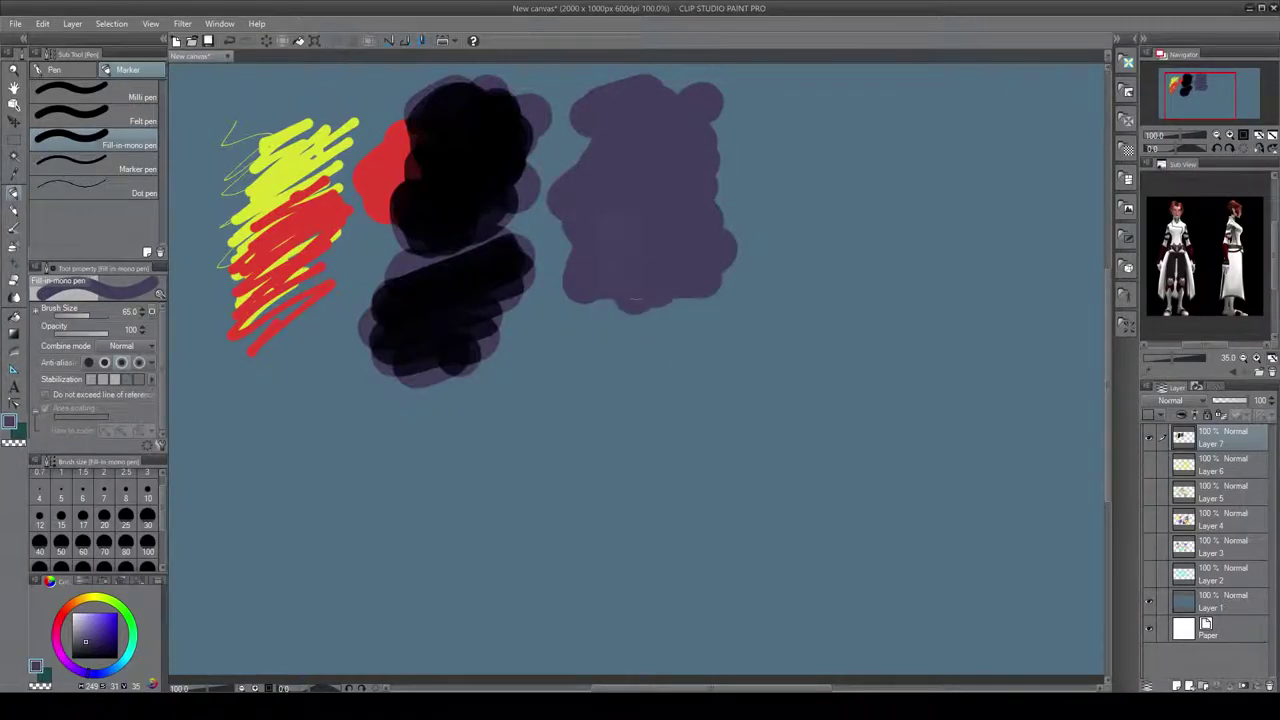
- Paint a bright green patch over the lower part of the purple Fill-in-mono pen swatch
click(128, 618)
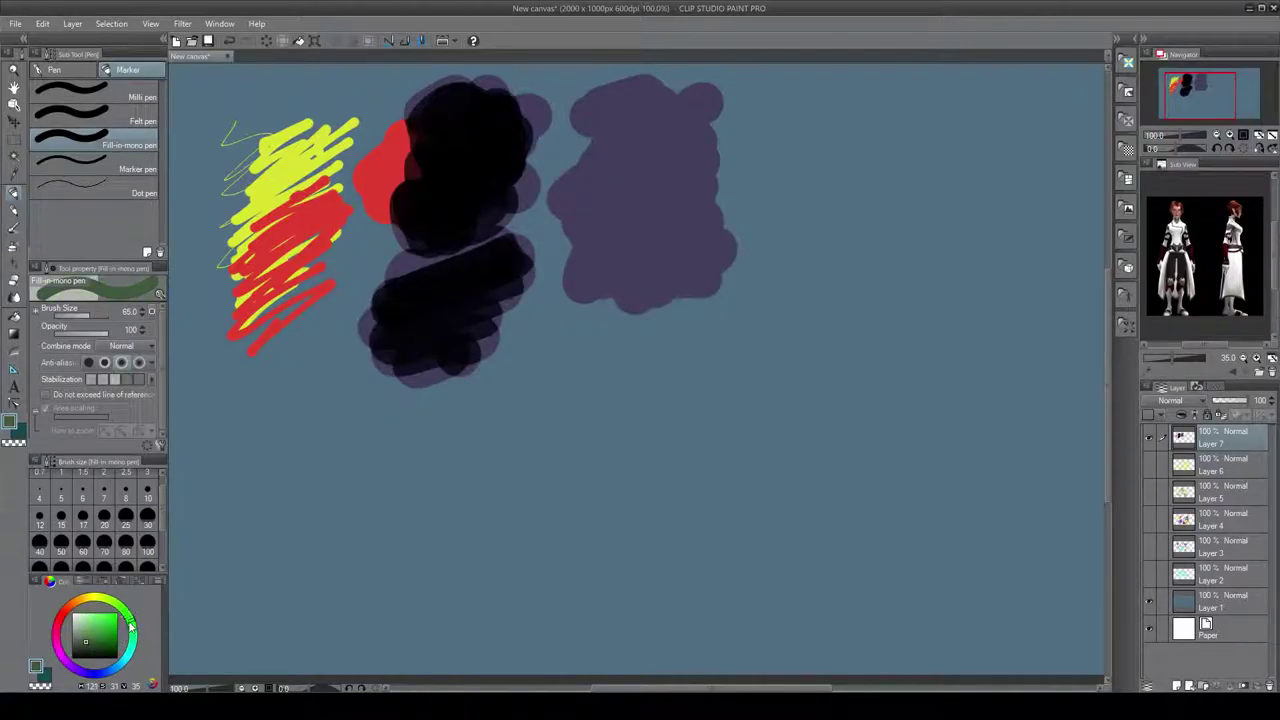
click(109, 625)
mouse_move(600, 230)
mouse_down()
mouse_move(580, 270)
mouse_move(600, 295)
mouse_move(570, 265)
mouse_move(593, 304)
mouse_move(655, 335)
mouse_move(668, 285)
mouse_up()
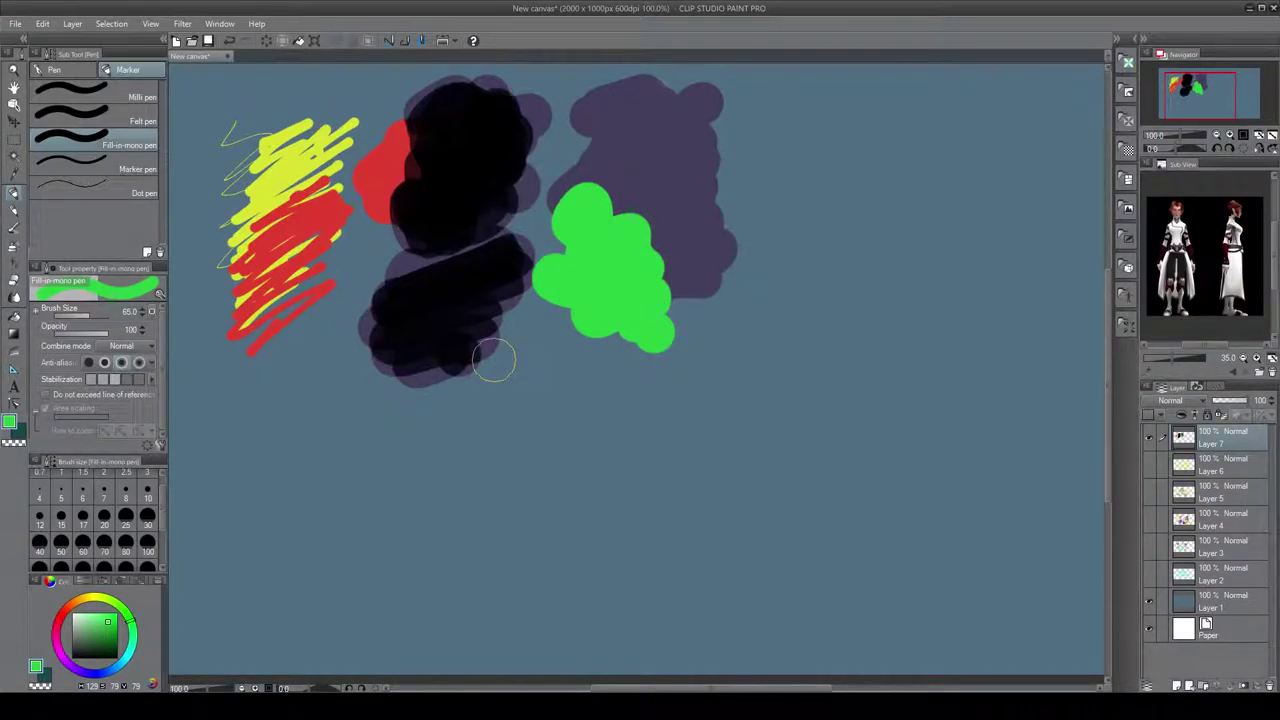
- Paint a green blob below the Milli pen sample with the Marker pen at size 70, and cover part of it with magenta
click(138, 168)
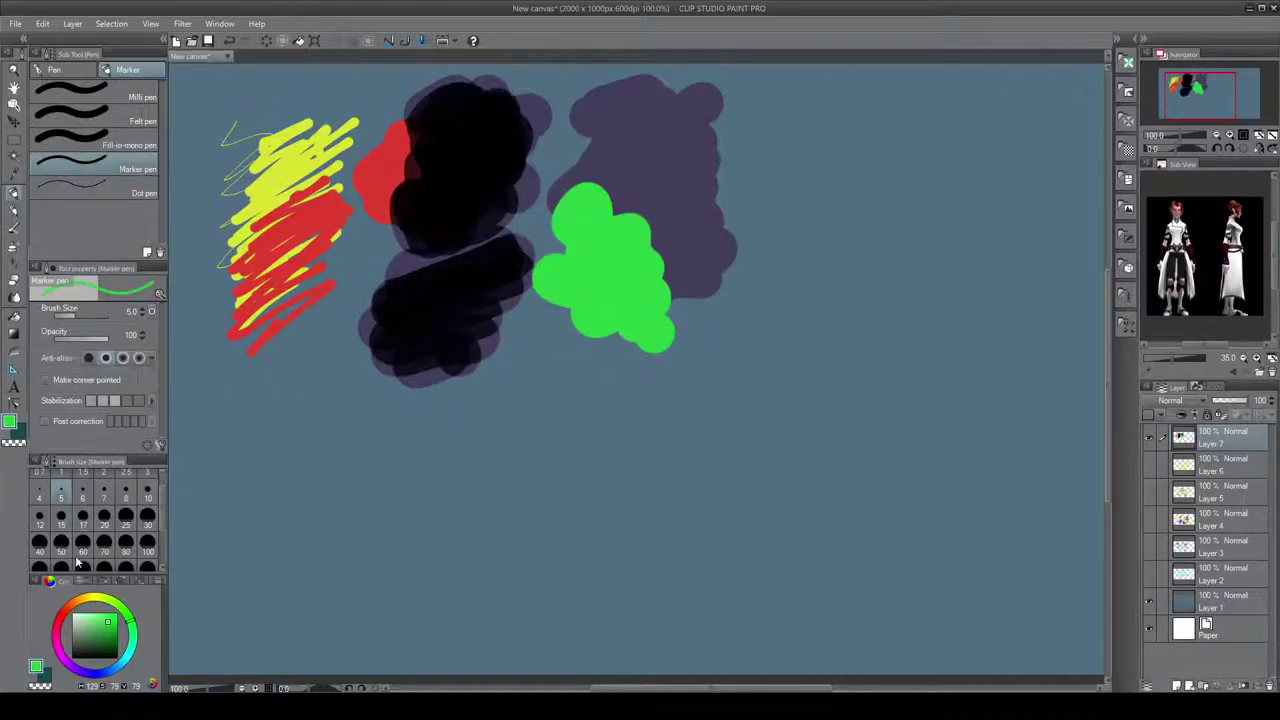
click(104, 541)
mouse_move(286, 457)
mouse_down()
mouse_move(335, 464)
mouse_move(360, 547)
mouse_move(270, 558)
mouse_move(365, 572)
mouse_move(415, 560)
mouse_up()
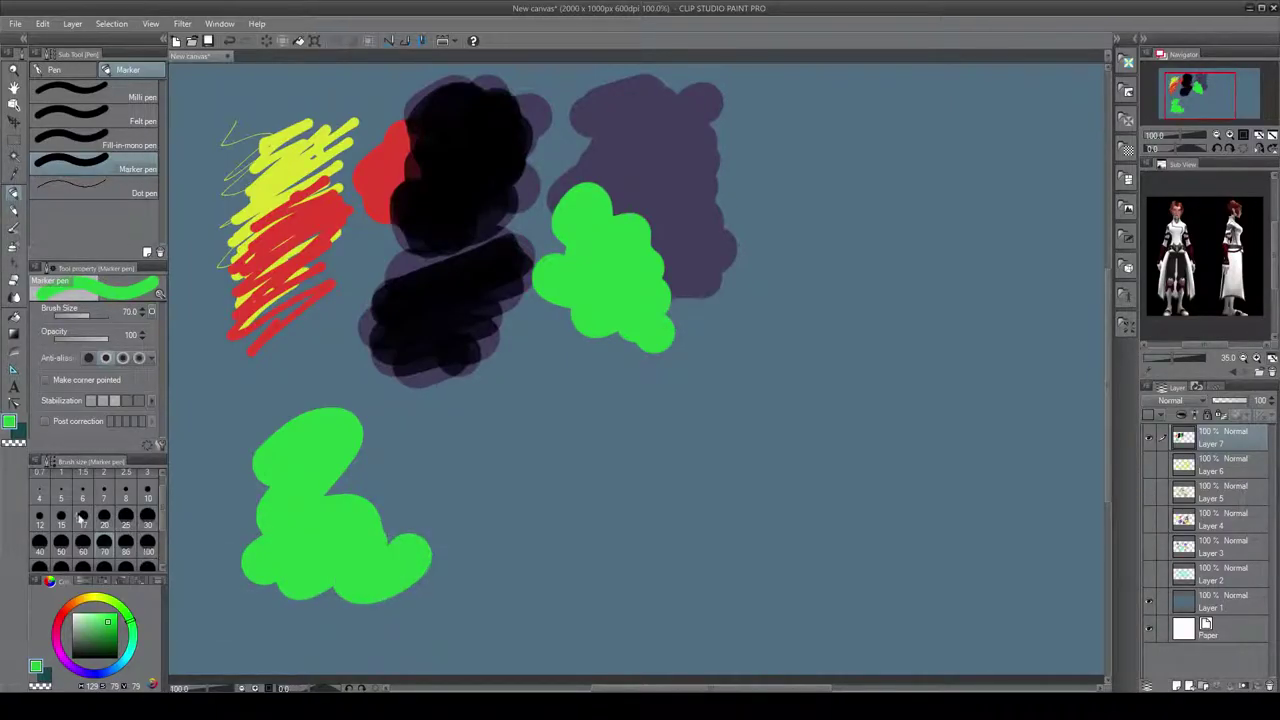
click(60, 655)
mouse_move(215, 440)
mouse_down()
mouse_move(245, 438)
mouse_move(275, 470)
mouse_move(345, 470)
mouse_move(425, 520)
mouse_move(452, 476)
mouse_move(480, 505)
mouse_move(450, 575)
mouse_move(455, 560)
mouse_move(395, 568)
mouse_move(380, 555)
mouse_move(430, 595)
mouse_up()
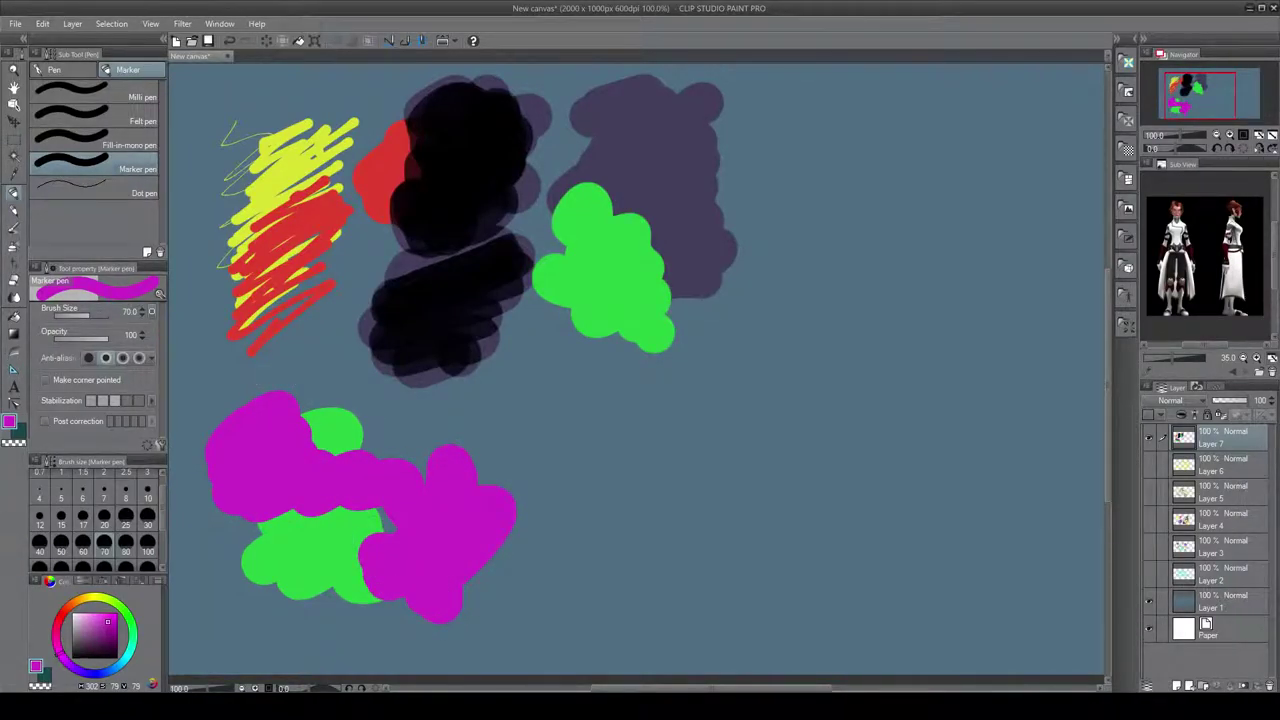
mouse_move(378, 462)
mouse_down()
mouse_move(406, 437)
mouse_move(455, 450)
mouse_move(376, 427)
mouse_move(403, 477)
mouse_move(383, 477)
mouse_move(343, 444)
mouse_up()
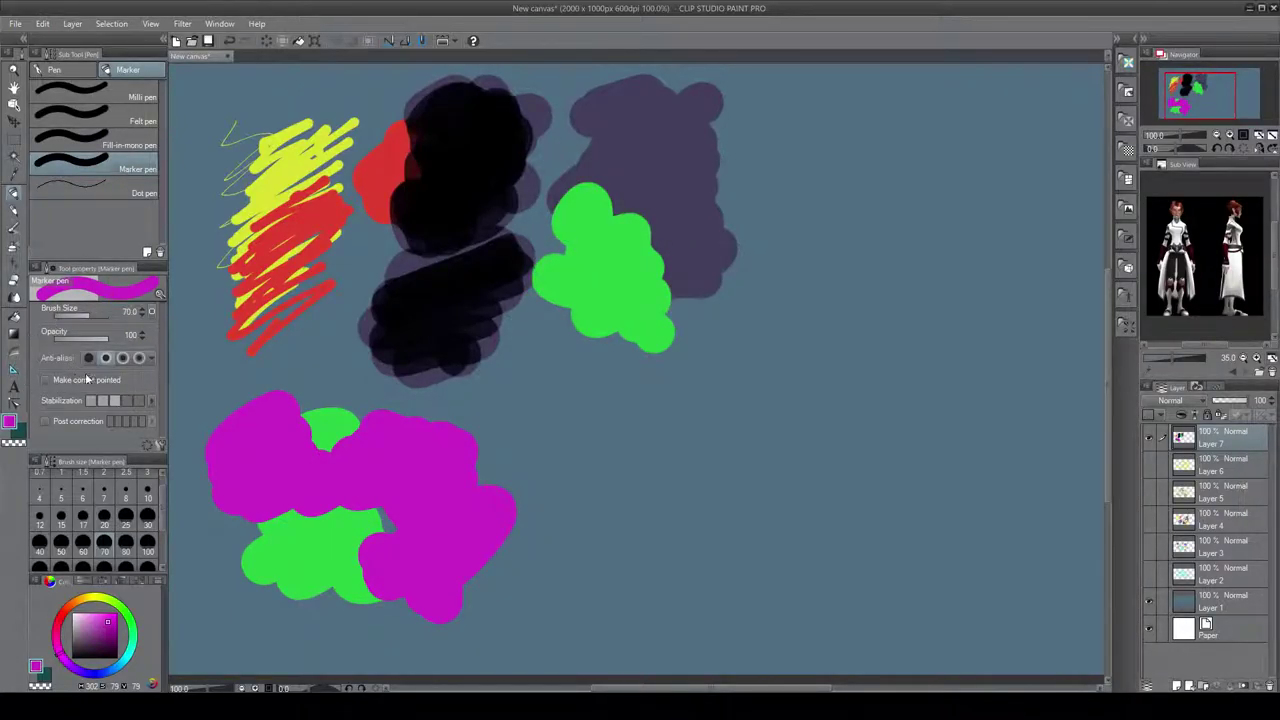
- Draw thin magenta and green scribbles to the right of the Marker pen swatch with the Dot pen, and hide Layer 7
click(136, 191)
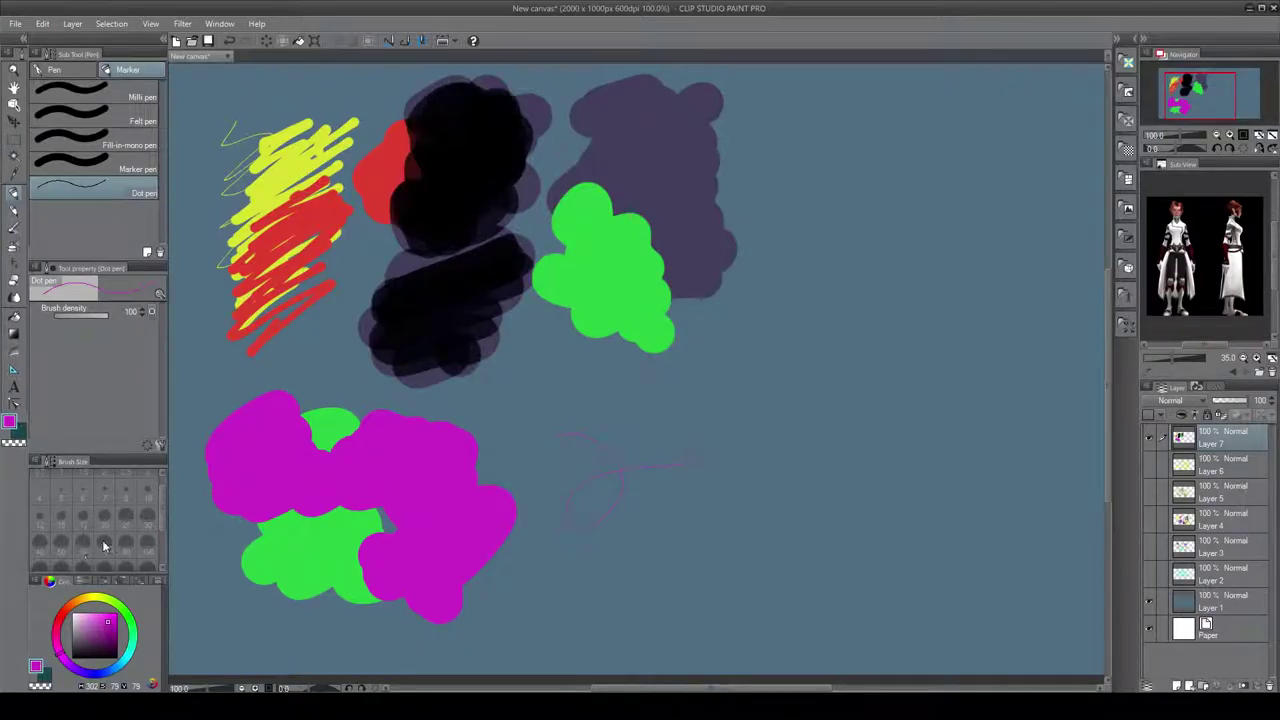
scroll(165, 492, up, 2)
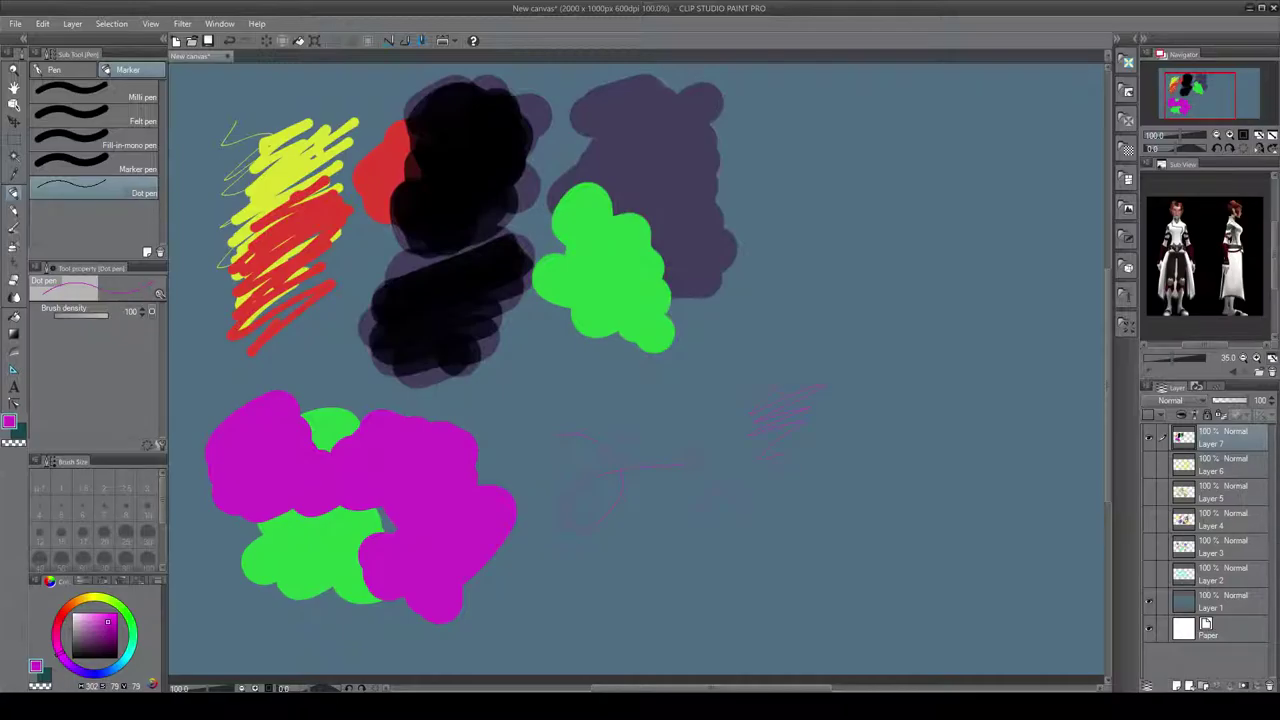
click(124, 607)
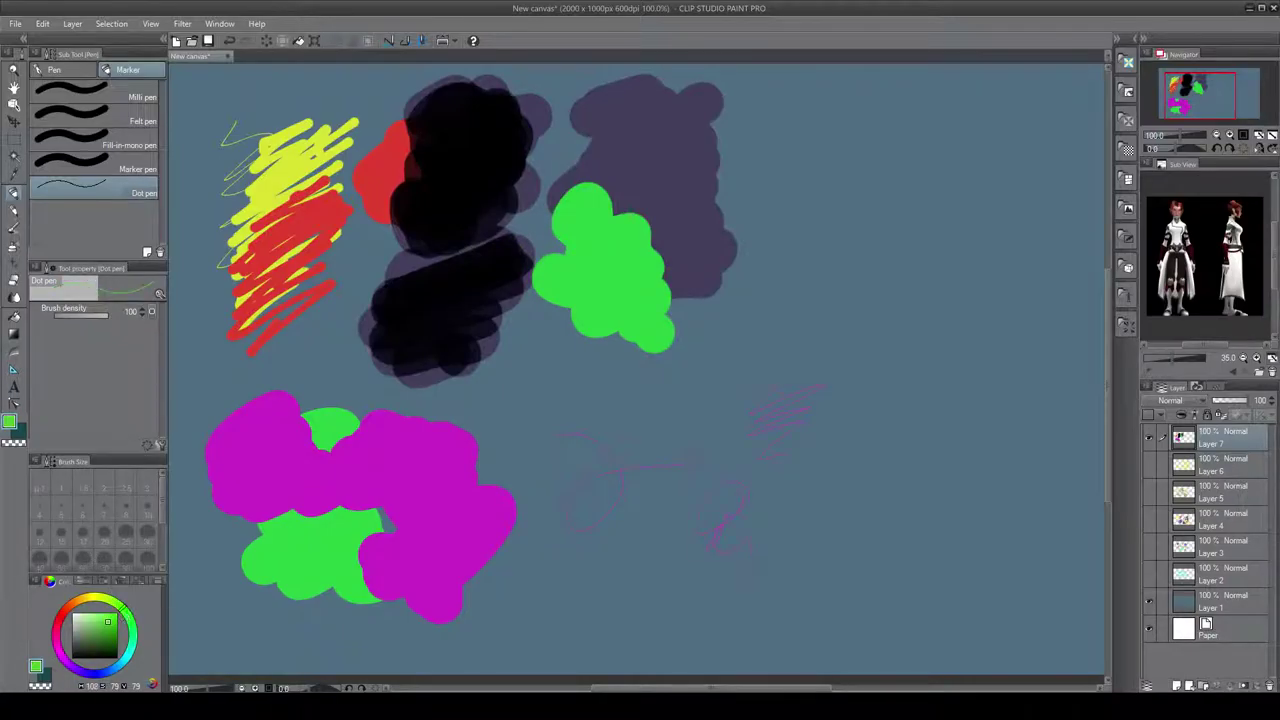
drag(738, 516, 762, 544)
drag(760, 490, 795, 517)
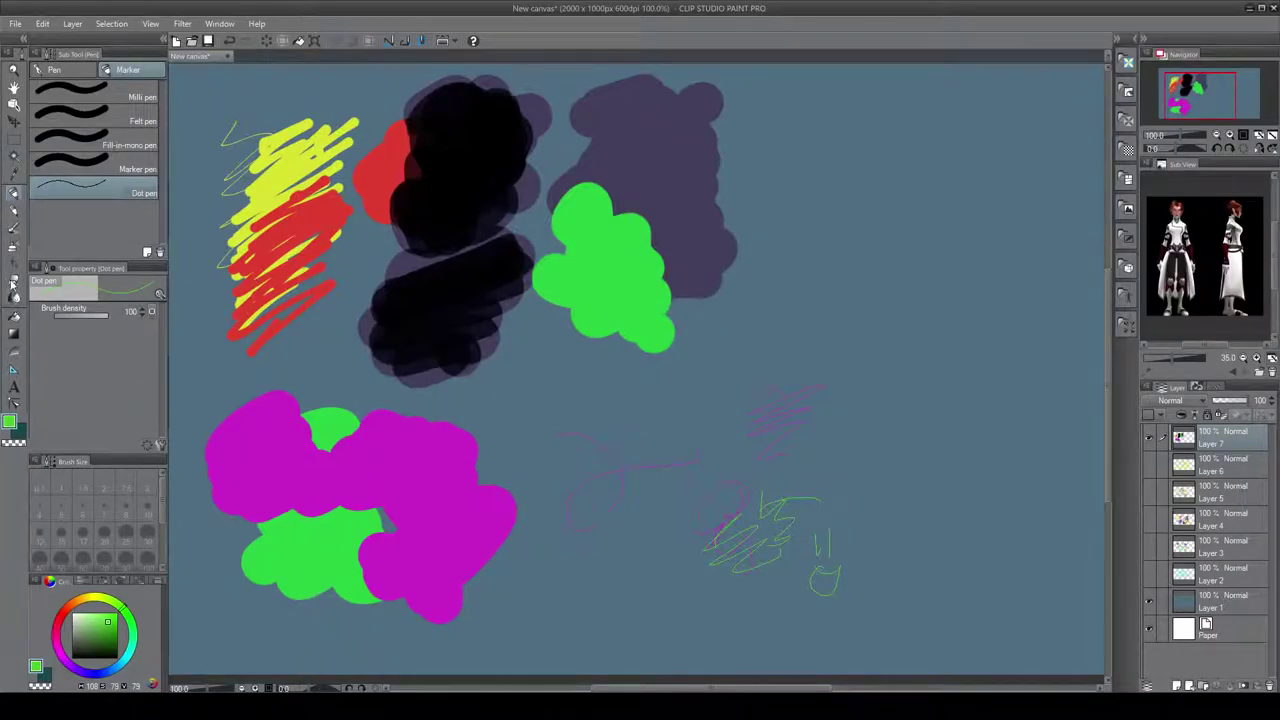
click(1147, 438)
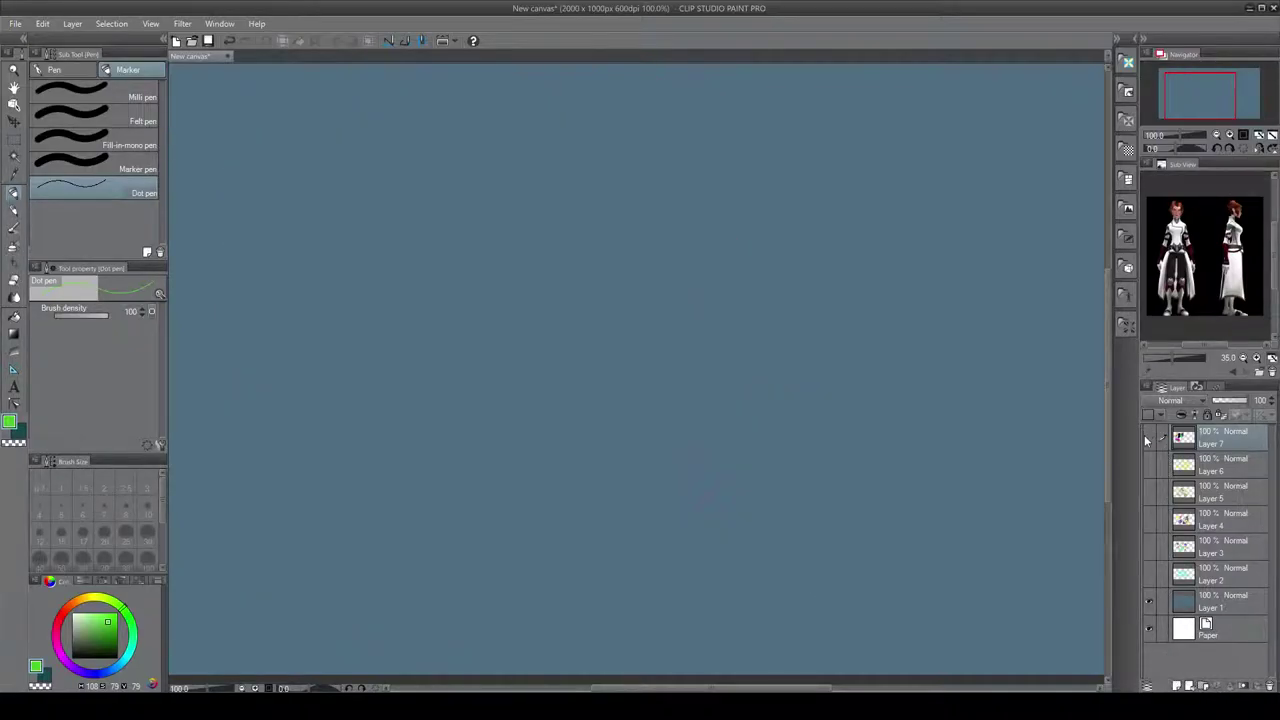
- Add a new layer and set the Star A decoration brush to size 100 with a very dark blue colour
click(1178, 687)
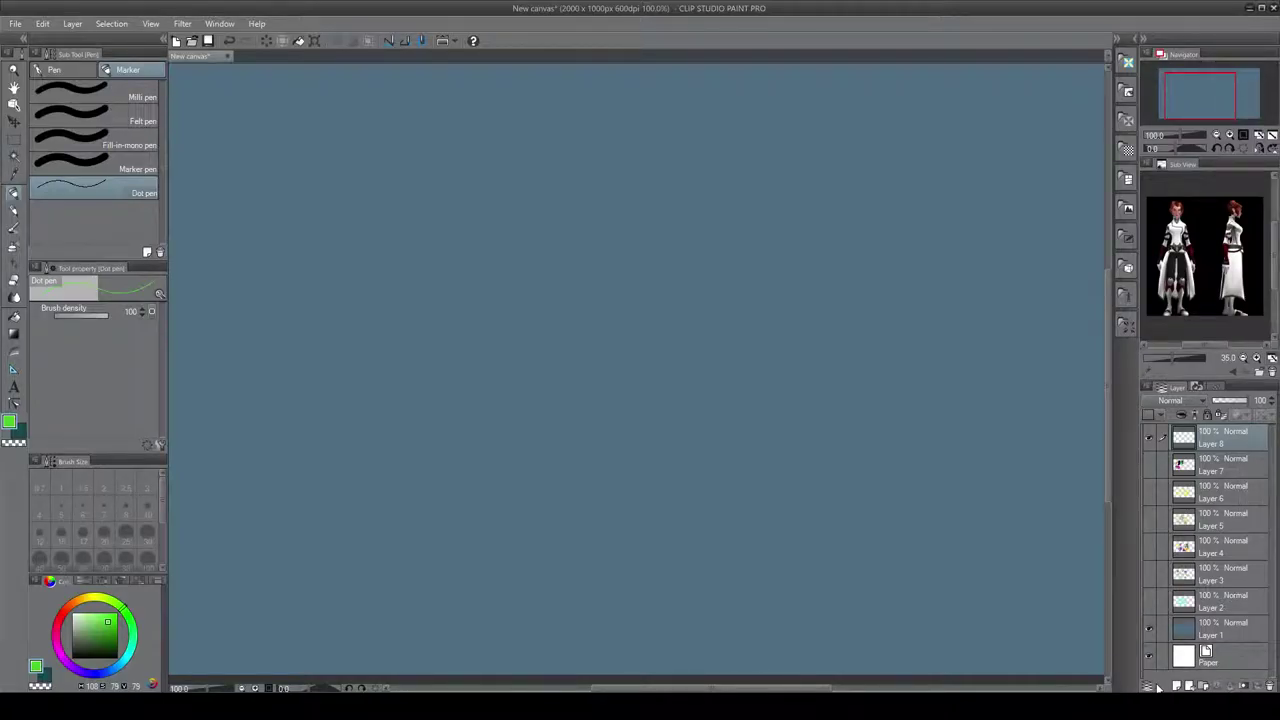
click(14, 261)
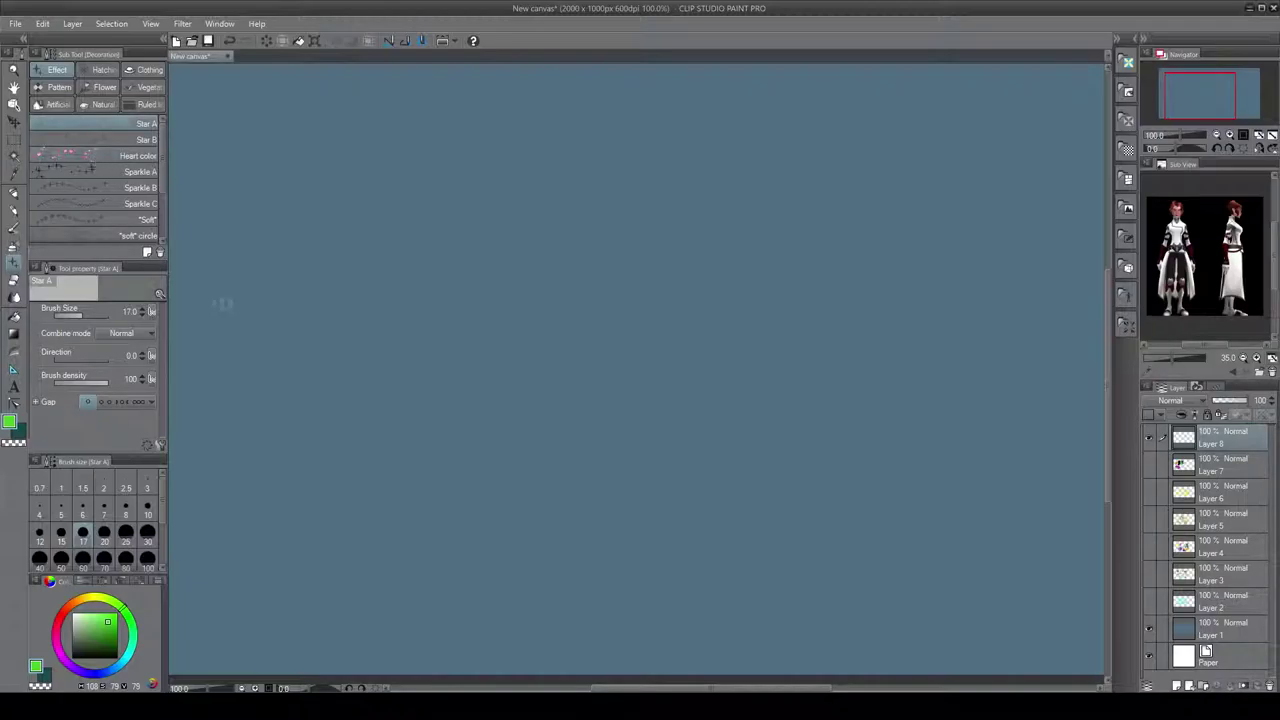
click(87, 675)
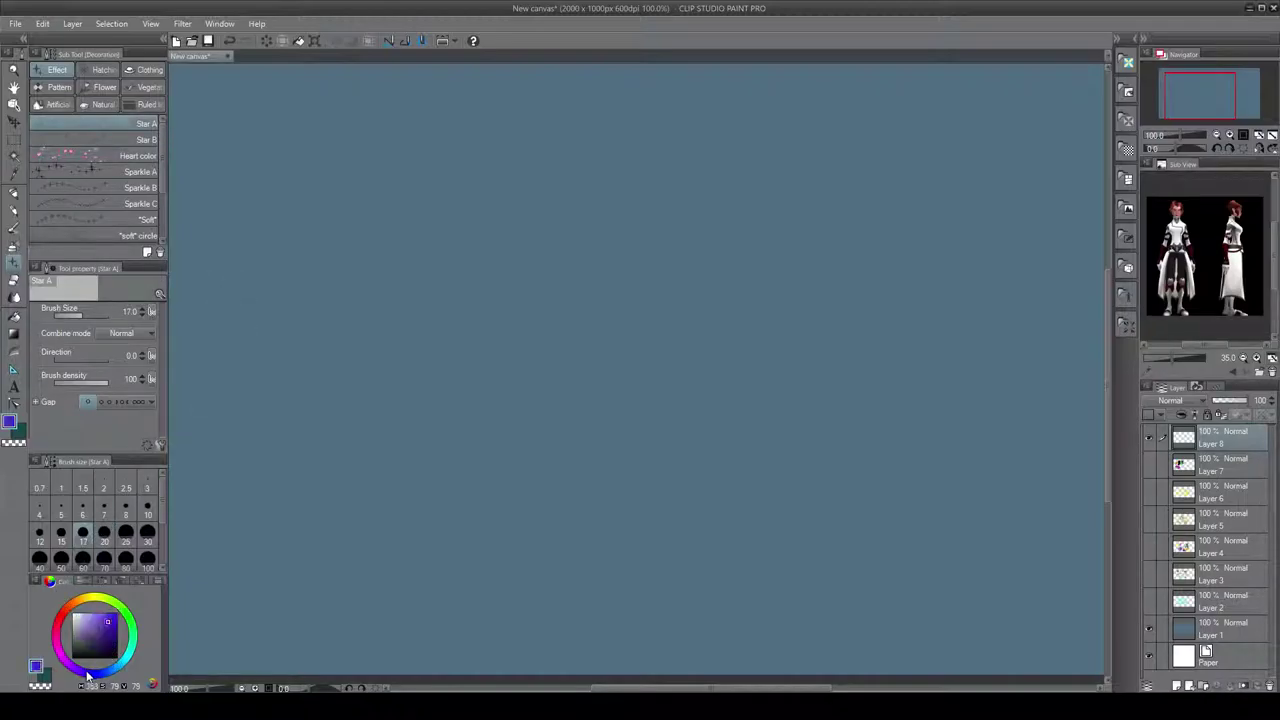
drag(109, 624, 97, 647)
click(147, 560)
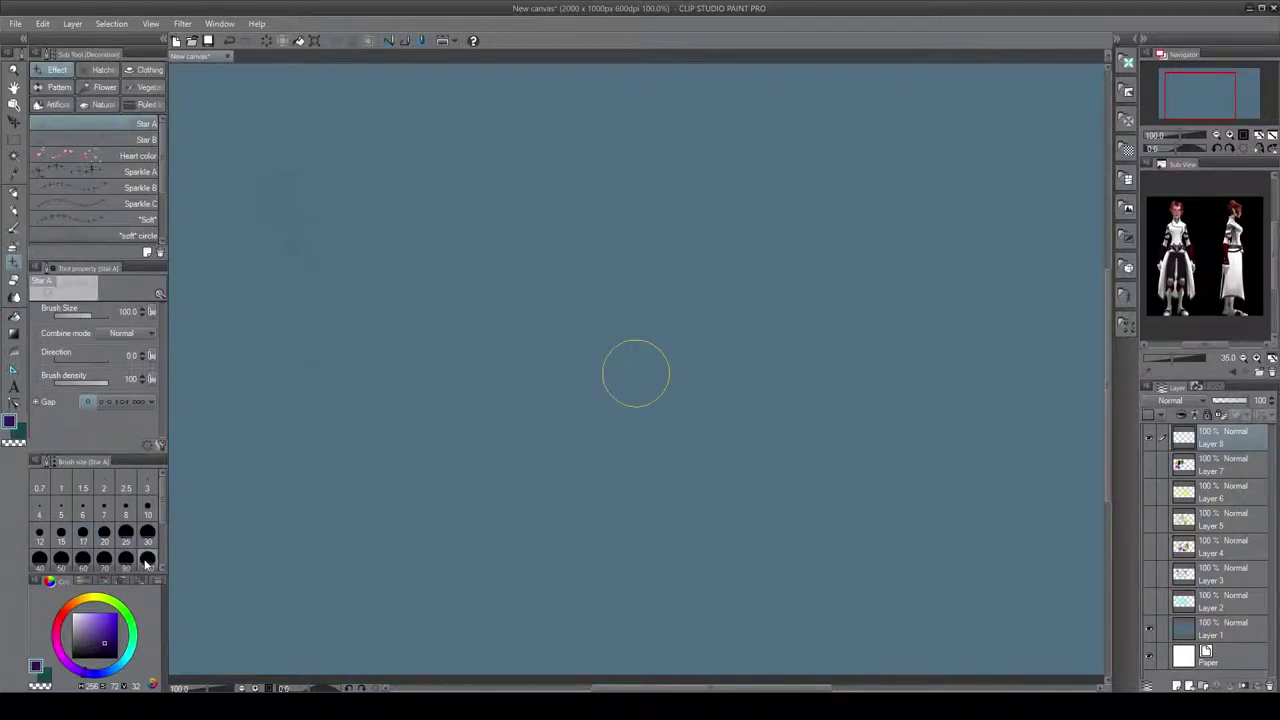
click(133, 635)
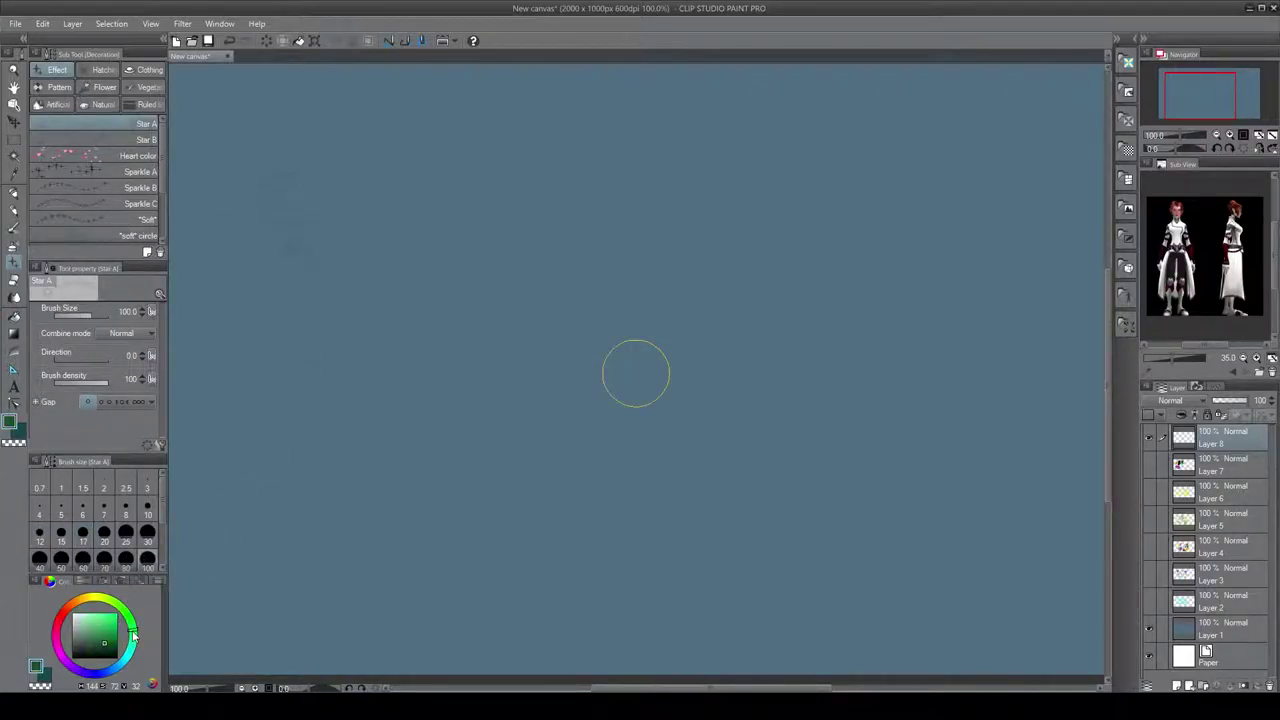
click(88, 675)
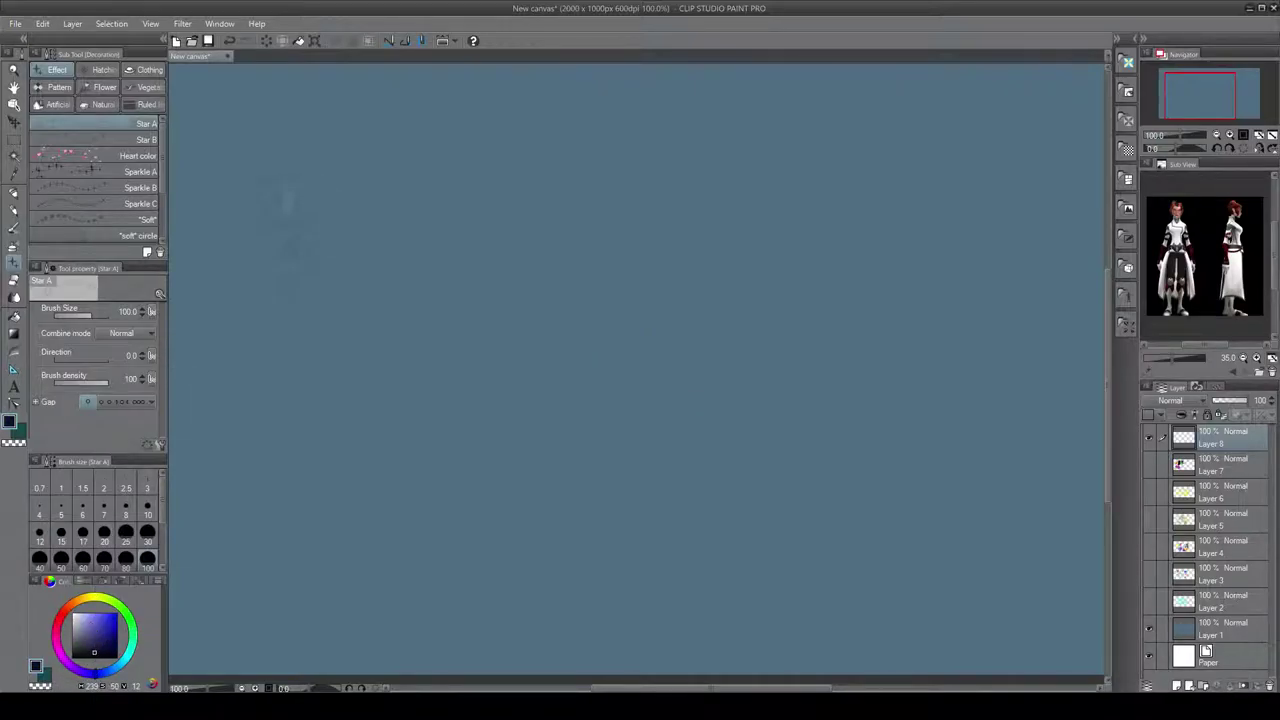
- Paint a cluster of dark blue Star A stars, and surround it with more stars in light yellow
mouse_move(314, 137)
mouse_down()
mouse_move(305, 180)
mouse_move(330, 255)
mouse_up()
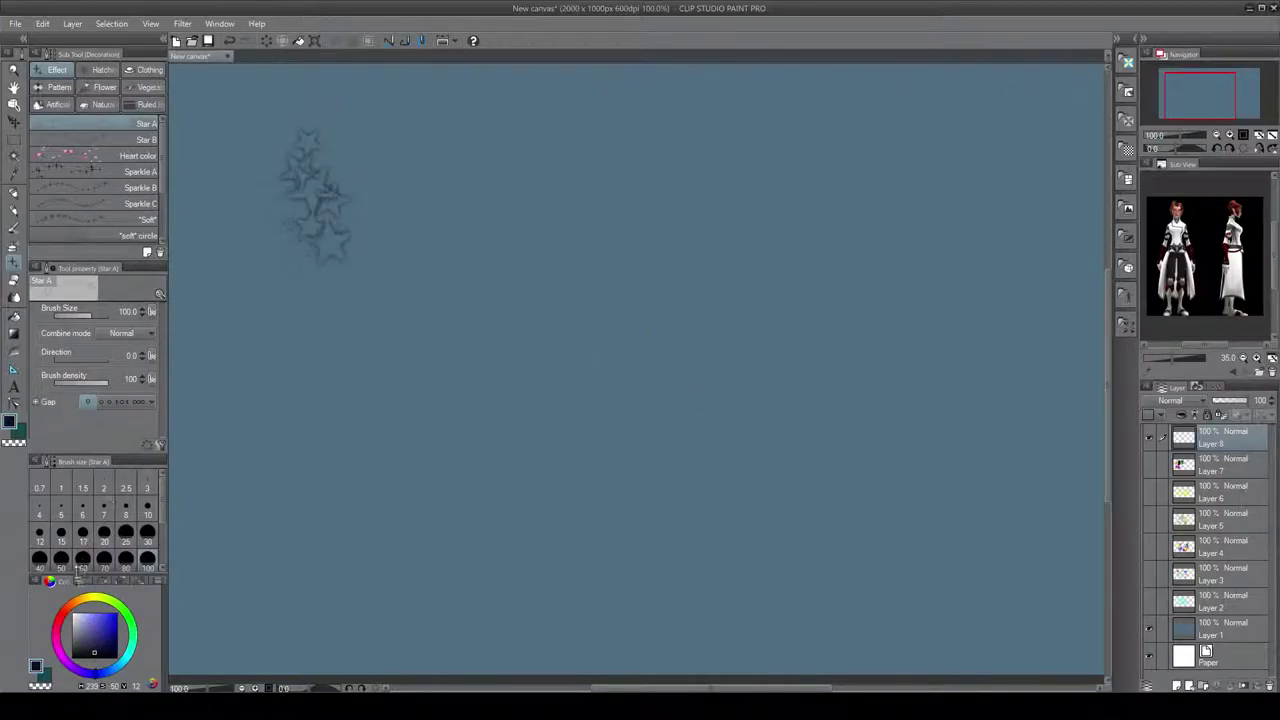
click(96, 600)
click(98, 617)
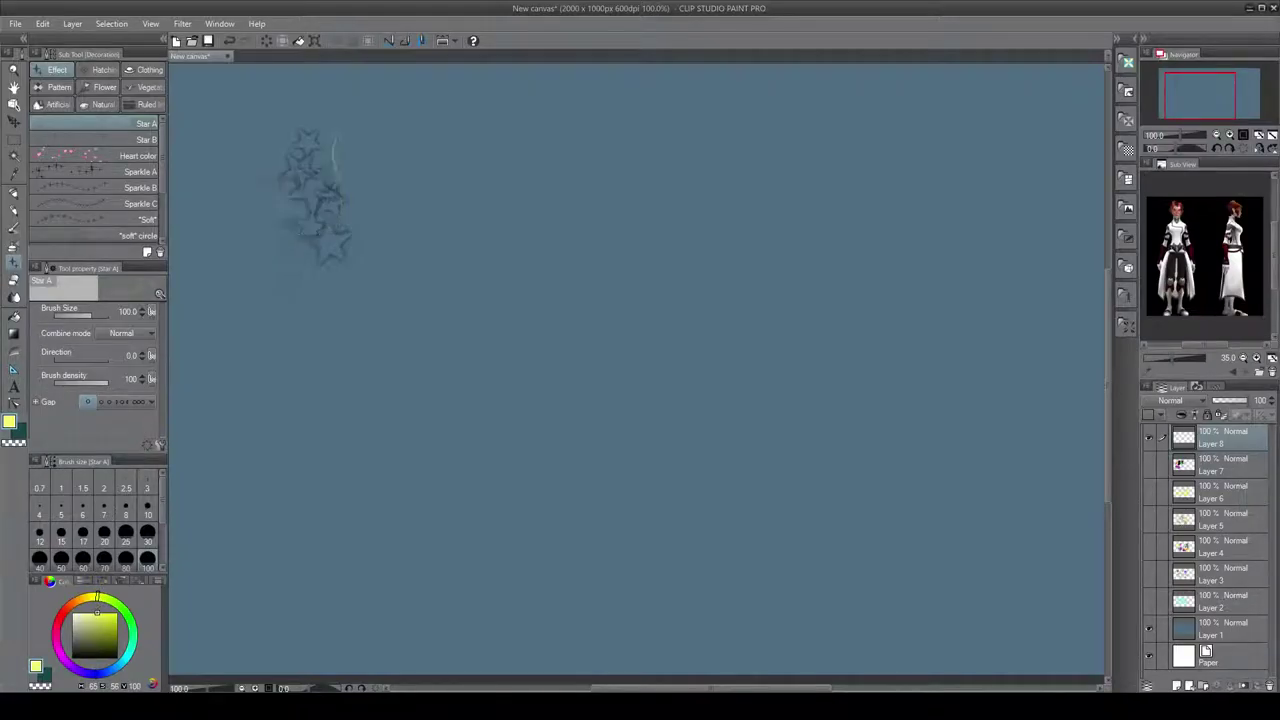
drag(365, 148, 360, 262)
mouse_move(273, 287)
mouse_down()
mouse_move(300, 330)
mouse_move(320, 310)
mouse_move(255, 243)
mouse_move(285, 178)
mouse_move(320, 238)
mouse_move(310, 305)
mouse_move(347, 337)
mouse_move(368, 388)
mouse_up()
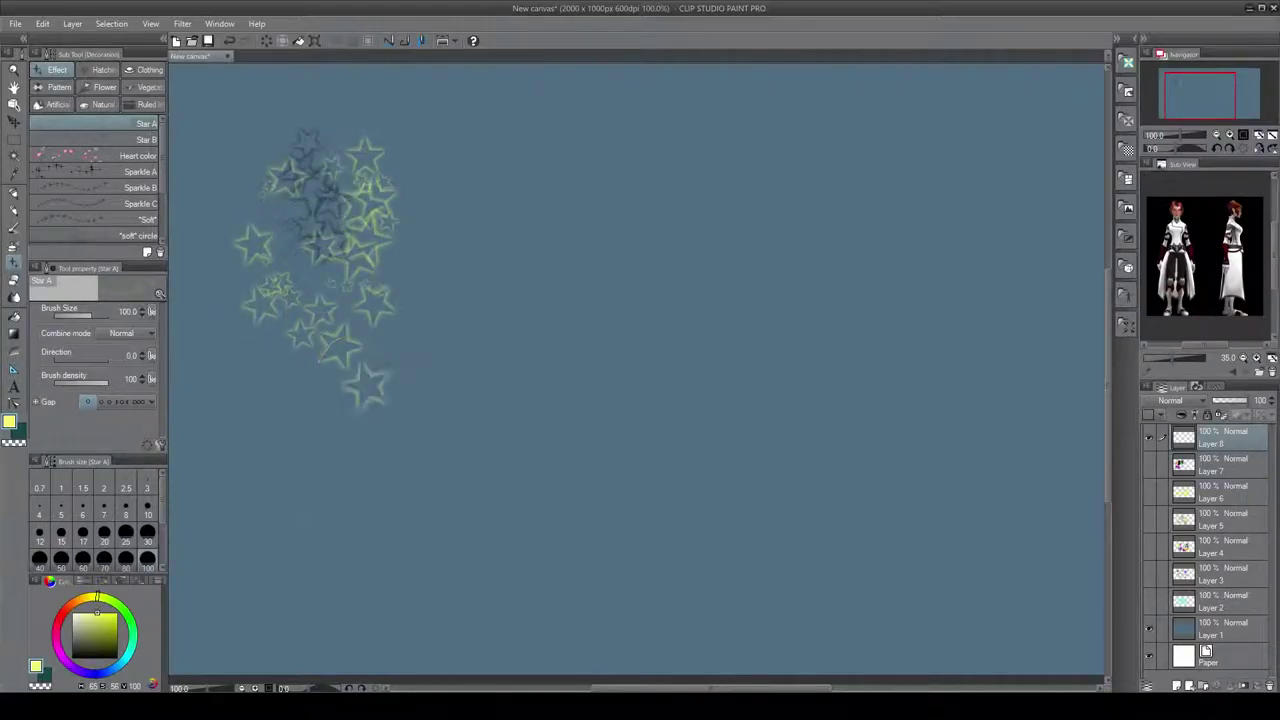
- Paint short vertical trails of light yellow stars beside the cluster with the Star B brush
click(122, 140)
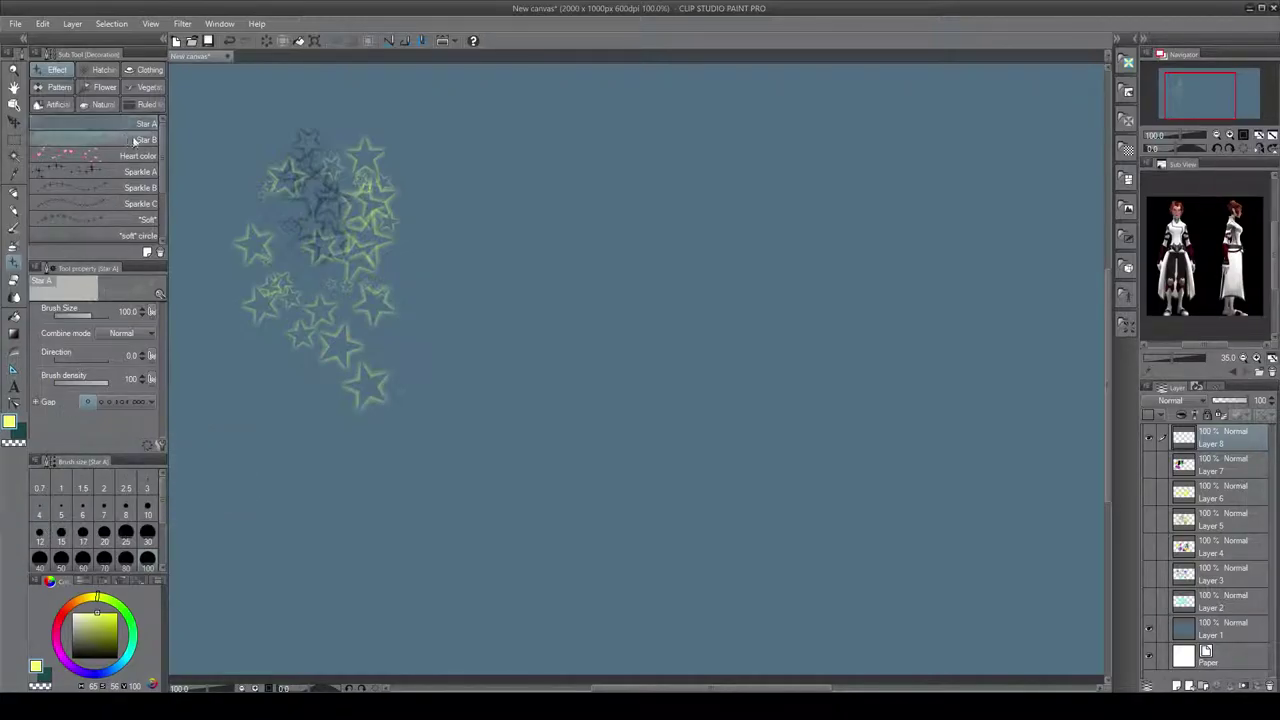
drag(458, 128, 446, 292)
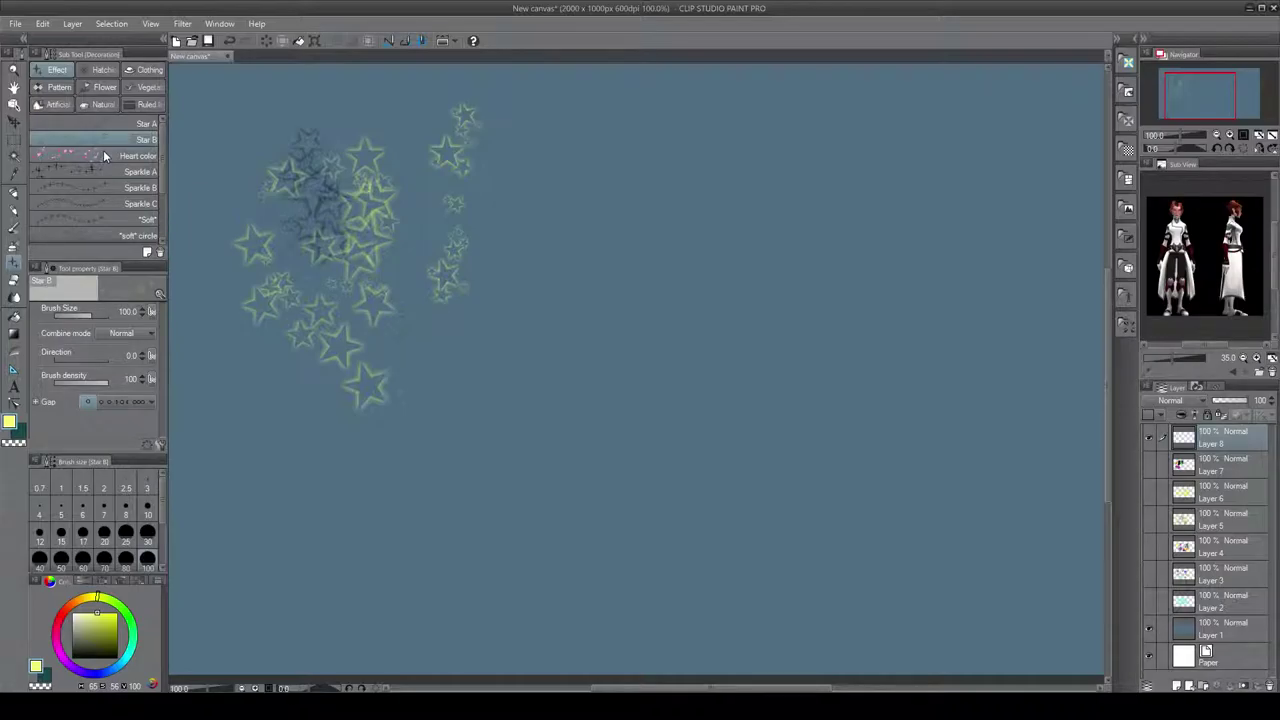
drag(102, 153, 114, 136)
drag(497, 102, 505, 140)
- Scatter hearts across the upper canvas with the Heart color brush and yellow sparkles across the lower canvas with Sparkle A
click(88, 157)
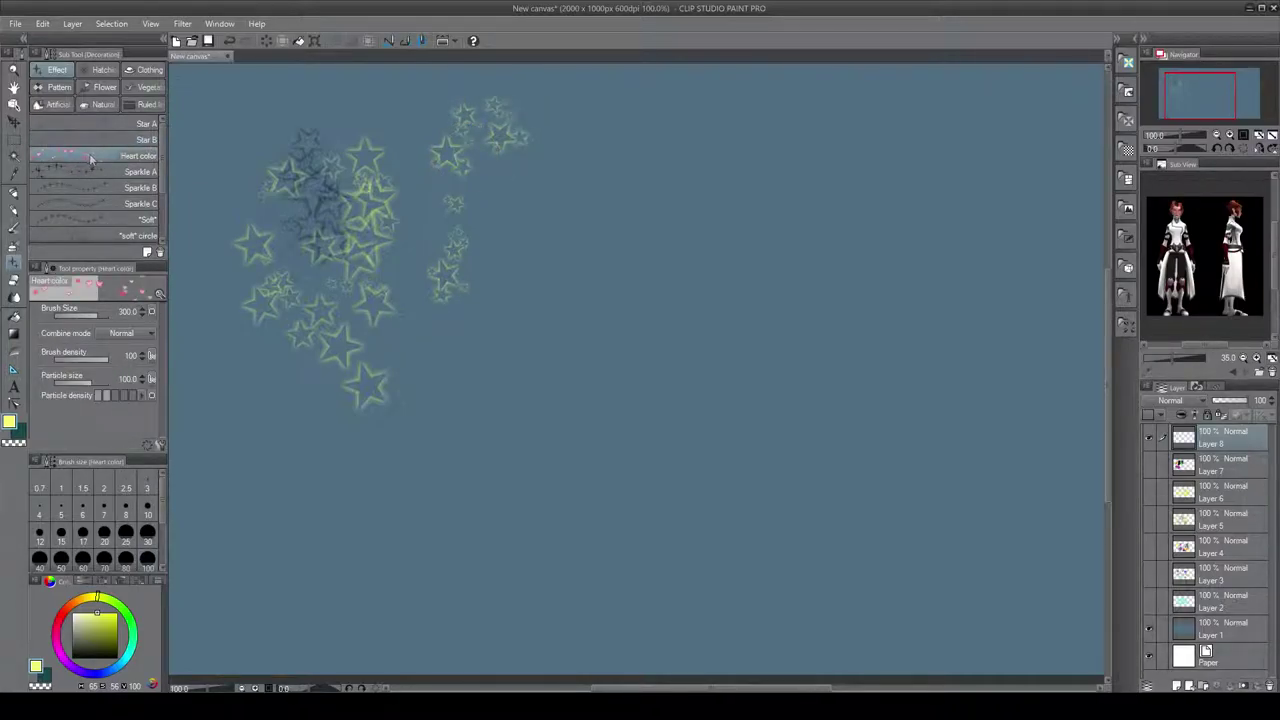
mouse_move(585, 135)
mouse_down()
mouse_move(577, 175)
mouse_move(540, 205)
mouse_move(645, 290)
mouse_move(660, 320)
mouse_move(767, 370)
mouse_move(975, 272)
mouse_move(686, 229)
mouse_up()
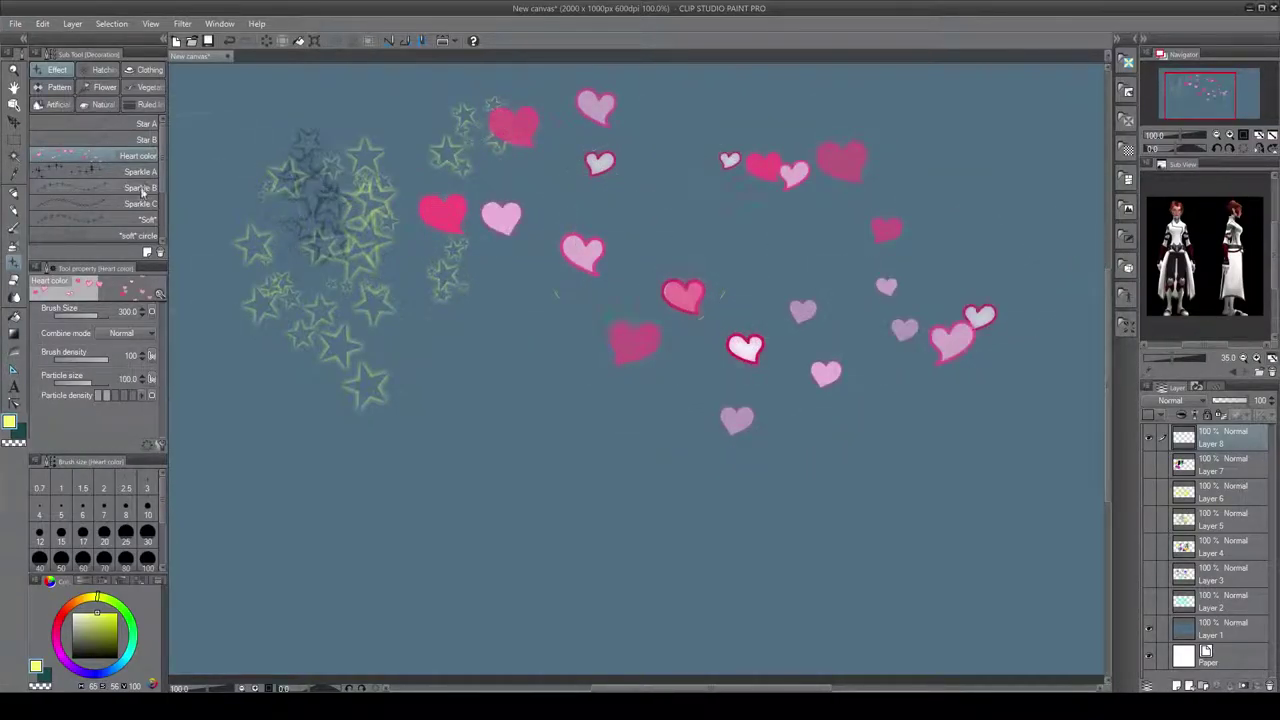
click(108, 173)
mouse_move(486, 395)
mouse_down()
mouse_move(565, 388)
mouse_move(512, 436)
mouse_move(532, 460)
mouse_move(756, 447)
mouse_move(917, 475)
mouse_move(922, 503)
mouse_move(872, 538)
mouse_move(540, 480)
mouse_move(375, 488)
mouse_move(360, 523)
mouse_move(698, 553)
mouse_move(780, 572)
mouse_move(812, 596)
mouse_up()
mouse_move(745, 289)
mouse_down()
mouse_move(762, 315)
mouse_move(702, 425)
mouse_move(715, 492)
mouse_move(886, 575)
mouse_move(907, 505)
mouse_move(868, 478)
mouse_up()
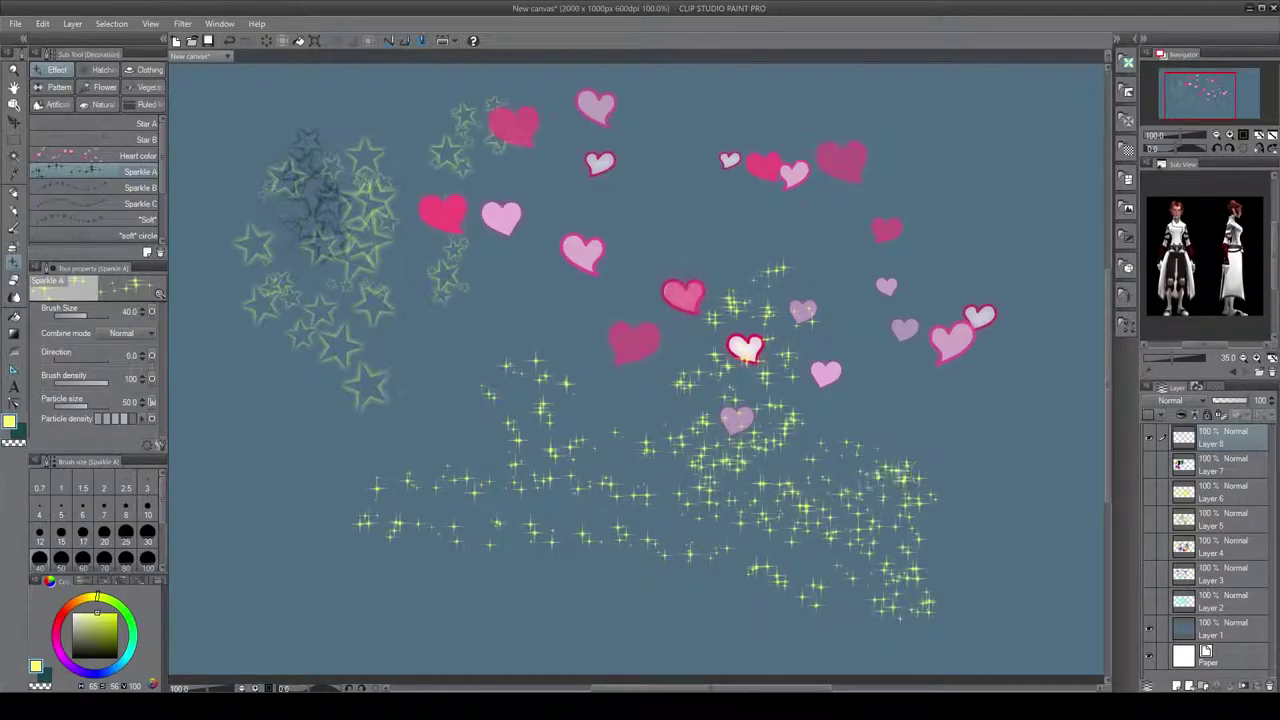
- Paint larger four-pointed sparkles over the upper hearts with the Sparkle B brush at size 75
click(100, 187)
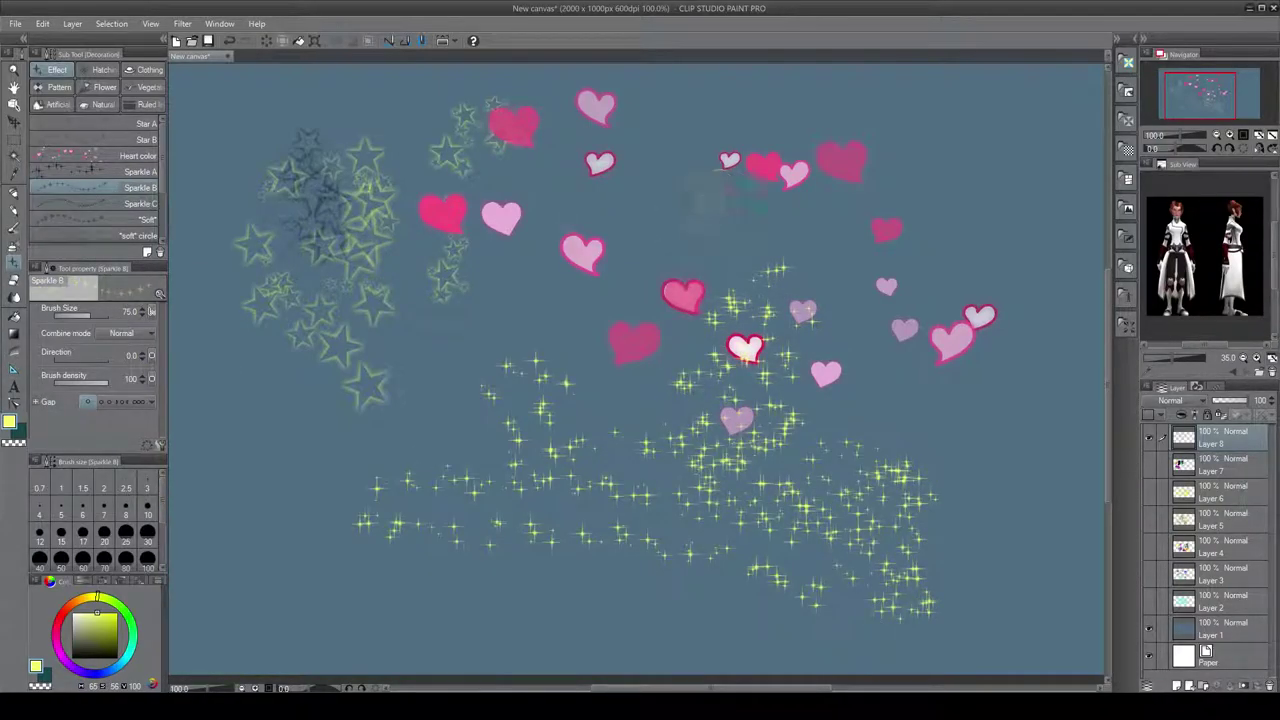
mouse_move(707, 197)
mouse_down()
mouse_move(770, 220)
mouse_move(823, 250)
mouse_move(932, 248)
mouse_move(840, 185)
mouse_move(692, 215)
mouse_move(660, 260)
mouse_move(607, 252)
mouse_move(662, 178)
mouse_move(745, 140)
mouse_up()
mouse_move(975, 138)
mouse_down()
mouse_move(995, 125)
mouse_move(965, 265)
mouse_up()
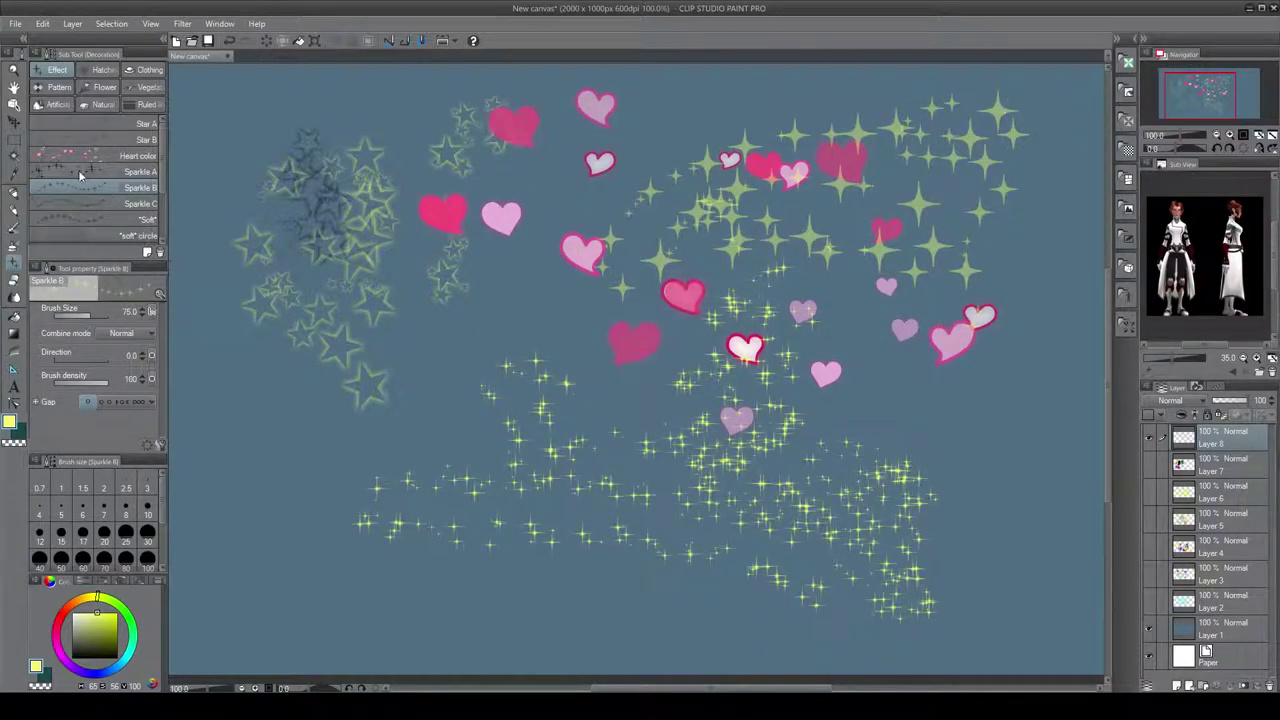
- Choose the Sparkle C brush and undo all the star, heart and sparkle strokes on the new layer
click(97, 204)
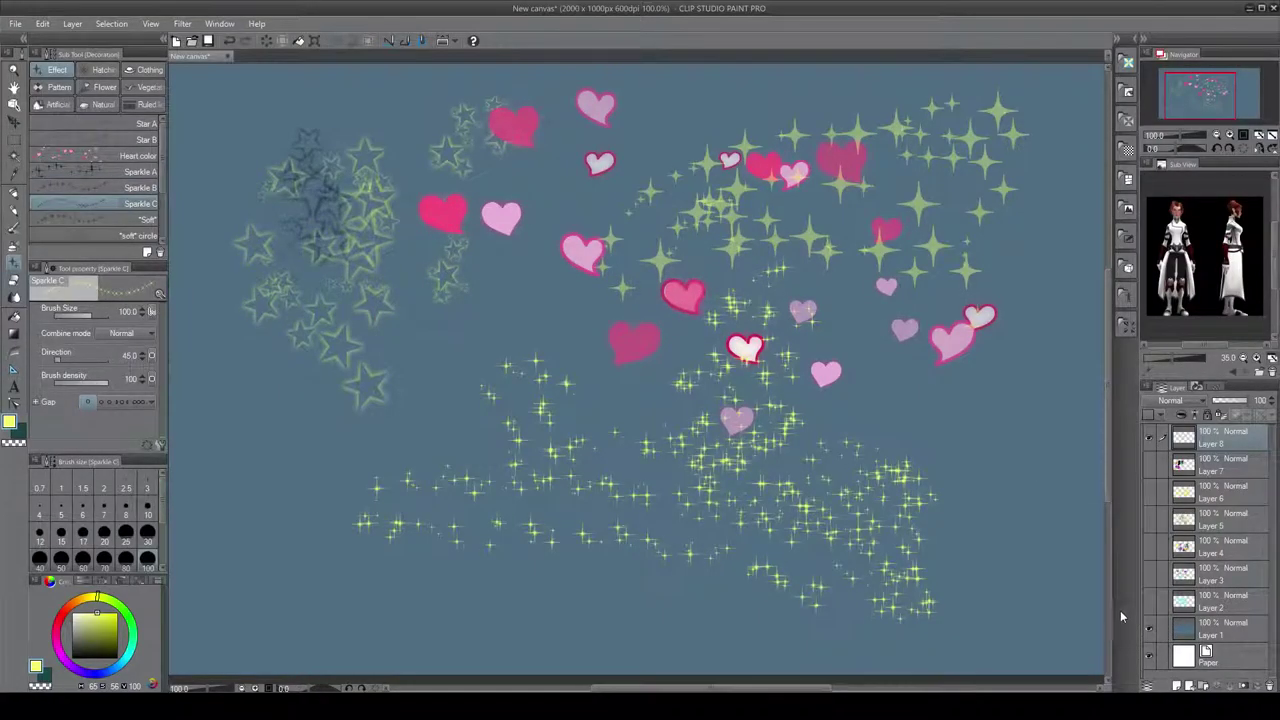
key(ctrl+z)
key(ctrl+z)
key(ctrl+z)
key(ctrl+z)
key(ctrl+z)
key(ctrl+z)
key(ctrl+z)
key(ctrl+z)
key(ctrl+z)
key(ctrl+z)
key(ctrl+z)
key(ctrl+z)
key(ctrl+z)
key(ctrl+z)
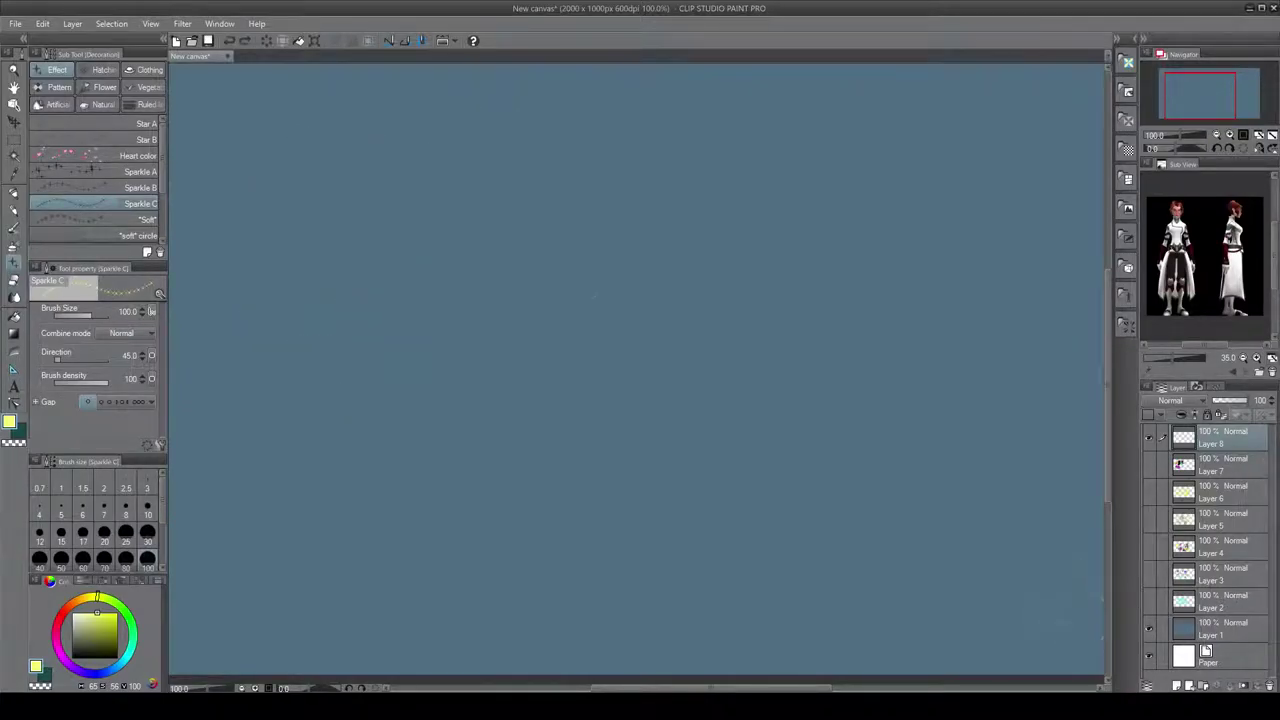
- Draw a looping yellow Sparkle C chain across the upper canvas and a winding trail of 'Soft' brush dots below it
mouse_move(200, 108)
mouse_down()
mouse_move(286, 143)
mouse_move(420, 131)
mouse_move(583, 160)
mouse_move(343, 280)
mouse_move(460, 192)
mouse_move(566, 336)
mouse_move(815, 325)
mouse_move(815, 266)
mouse_up()
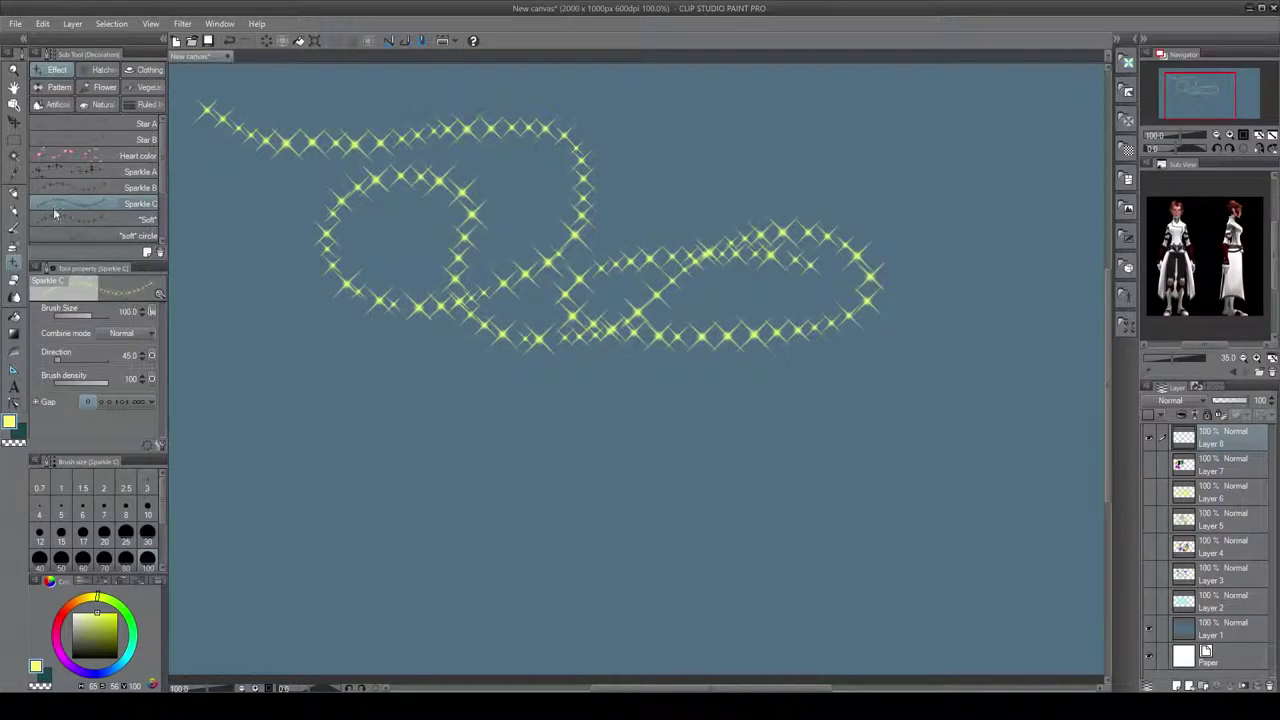
click(60, 219)
mouse_move(214, 266)
mouse_down()
mouse_move(323, 329)
mouse_move(246, 424)
mouse_move(370, 412)
mouse_move(300, 515)
mouse_move(395, 505)
mouse_move(450, 378)
mouse_move(495, 418)
mouse_move(590, 405)
mouse_move(530, 515)
mouse_move(537, 506)
mouse_up()
- Scatter faint yellow rings beside and below the sparkle chain with the 'soft' circle brush at size 100
click(92, 236)
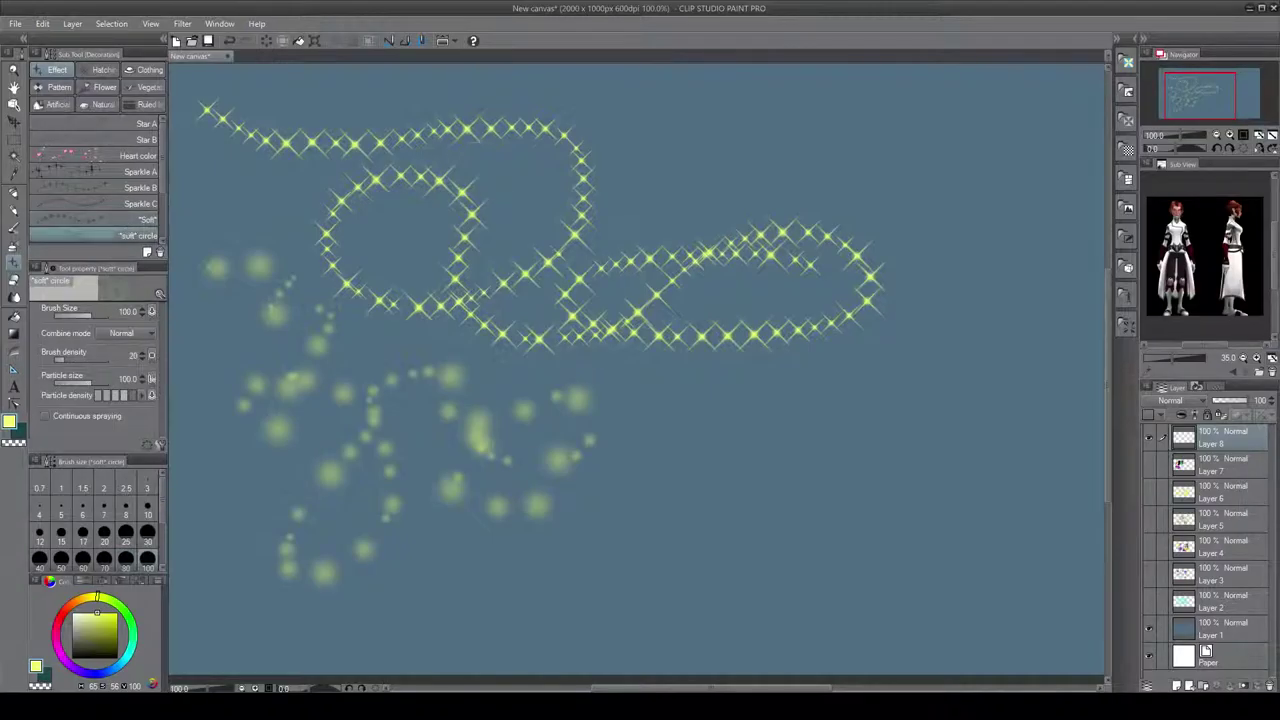
drag(790, 140, 950, 175)
mouse_move(922, 368)
mouse_down()
mouse_move(700, 400)
mouse_move(830, 440)
mouse_move(900, 285)
mouse_up()
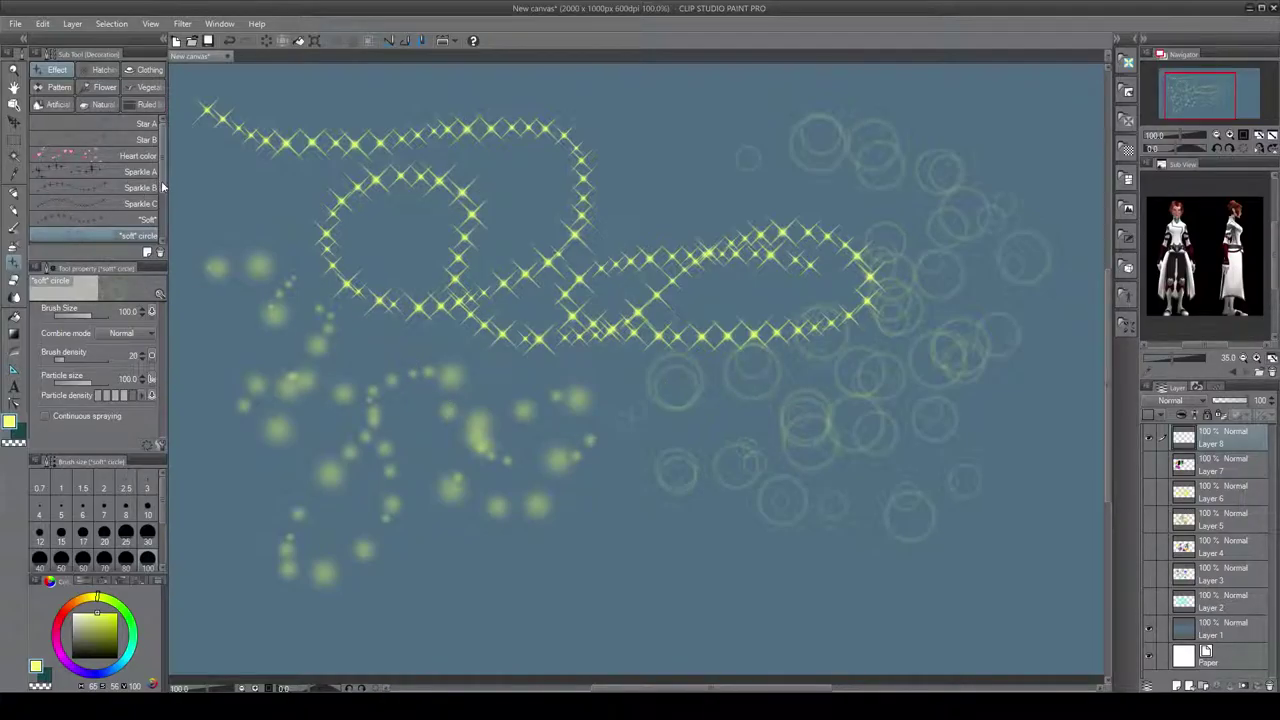
- Paint a trail of yellow pentagons around the rings with the 'soft' pentagonal brush at size 100
scroll(162, 188, down, 3)
click(133, 221)
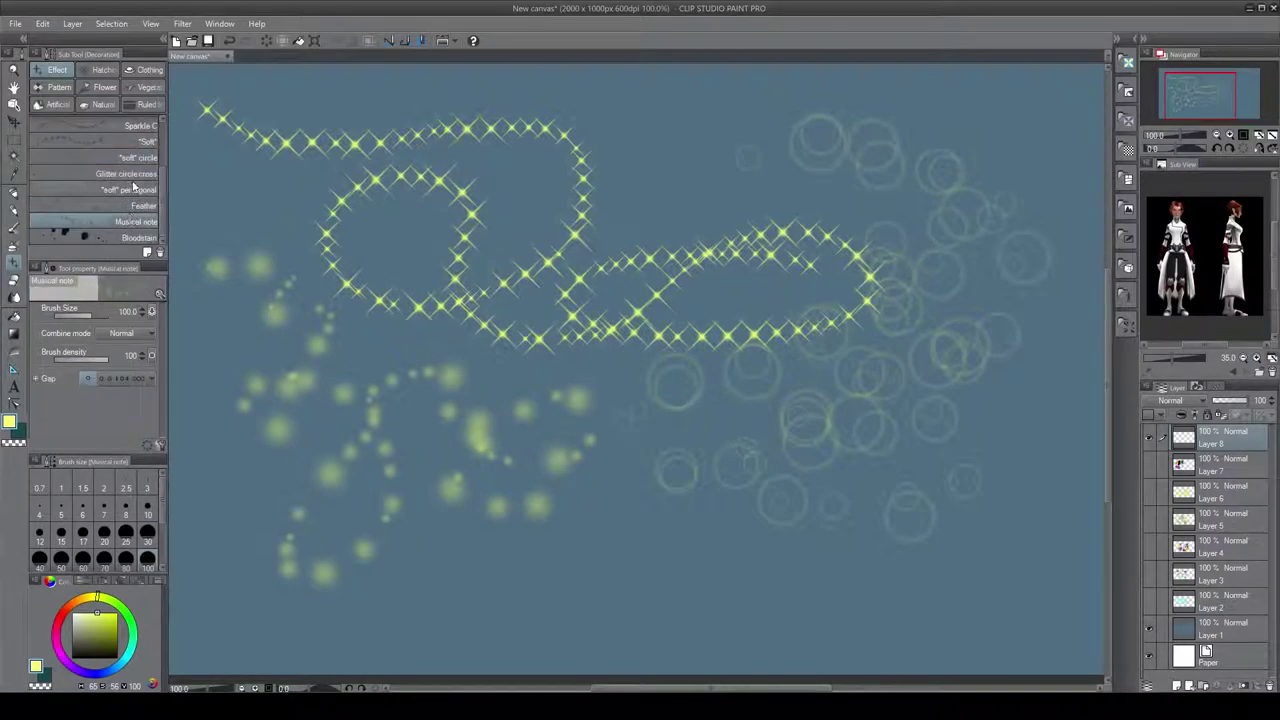
click(133, 188)
mouse_move(565, 130)
mouse_down()
mouse_move(647, 165)
mouse_move(670, 198)
mouse_move(765, 205)
mouse_move(840, 192)
mouse_move(585, 368)
mouse_move(655, 495)
mouse_move(705, 545)
mouse_move(995, 590)
mouse_move(1035, 555)
mouse_move(990, 545)
mouse_move(1052, 492)
mouse_move(1070, 438)
mouse_move(1015, 430)
mouse_move(1033, 405)
mouse_up()
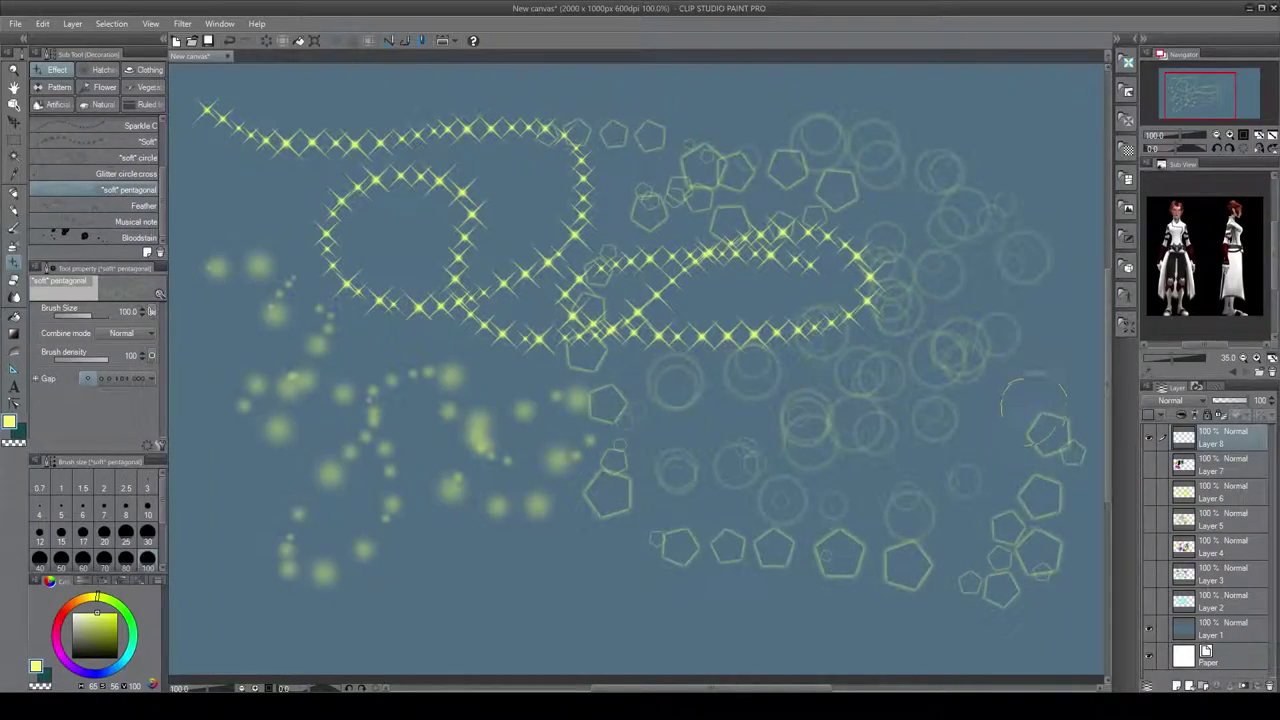
- Scatter yellow feathers over the existing decorations with the Feather brush at size 250
click(116, 205)
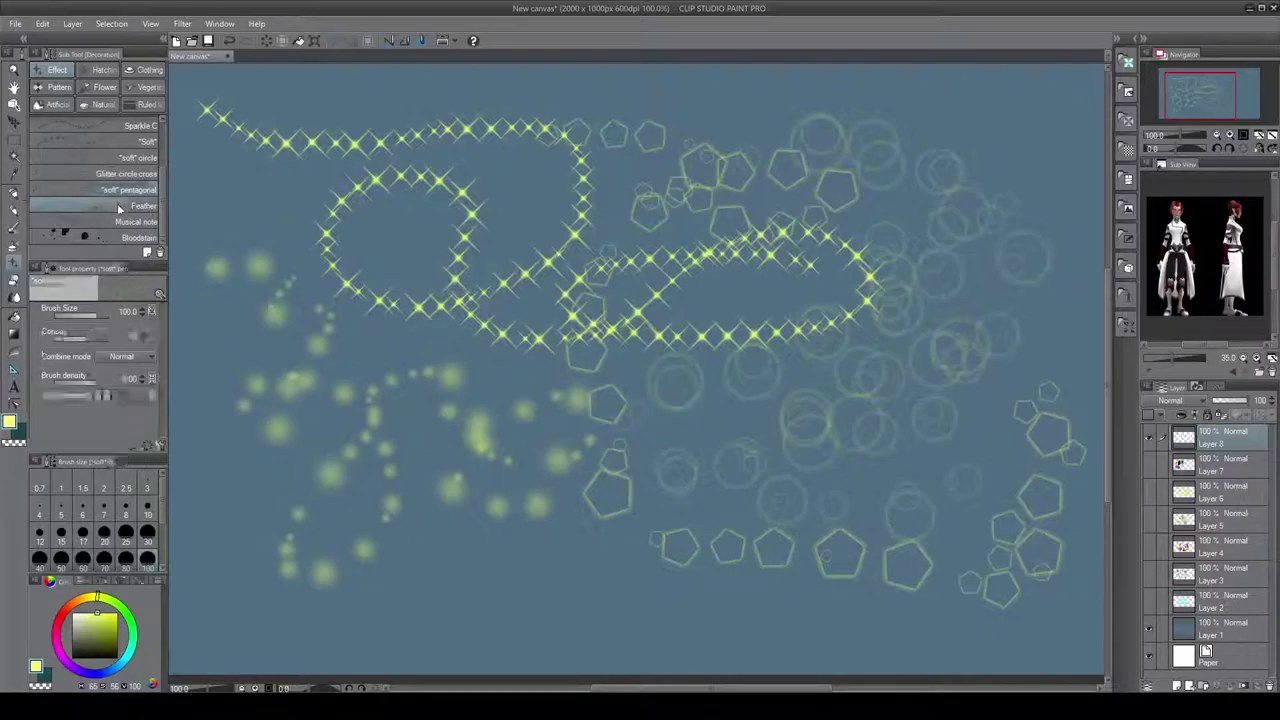
drag(240, 262, 375, 175)
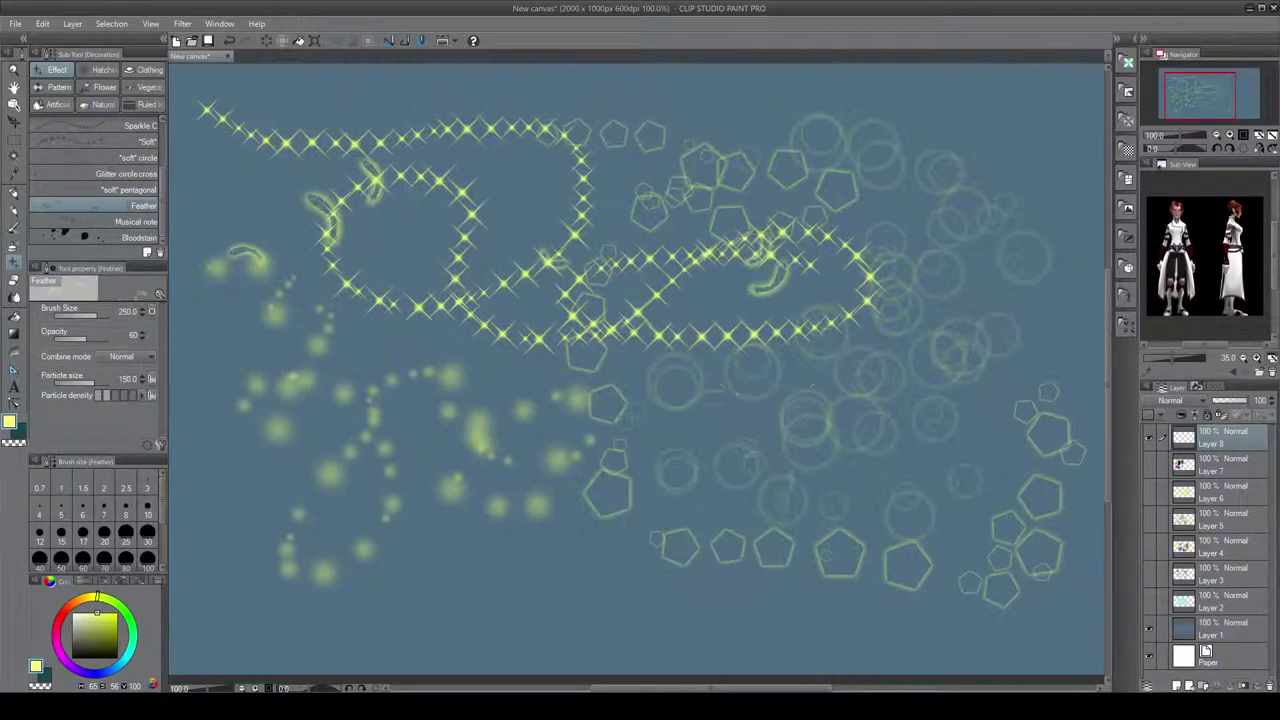
drag(555, 445, 585, 465)
- Undo all the feather, pentagon, ring, soft dot and sparkle strokes to clear the layer
key(ctrl+z)
key(ctrl+z)
key(ctrl+z)
key(ctrl+z)
key(ctrl+z)
key(ctrl+z)
key(ctrl+z)
key(ctrl+z)
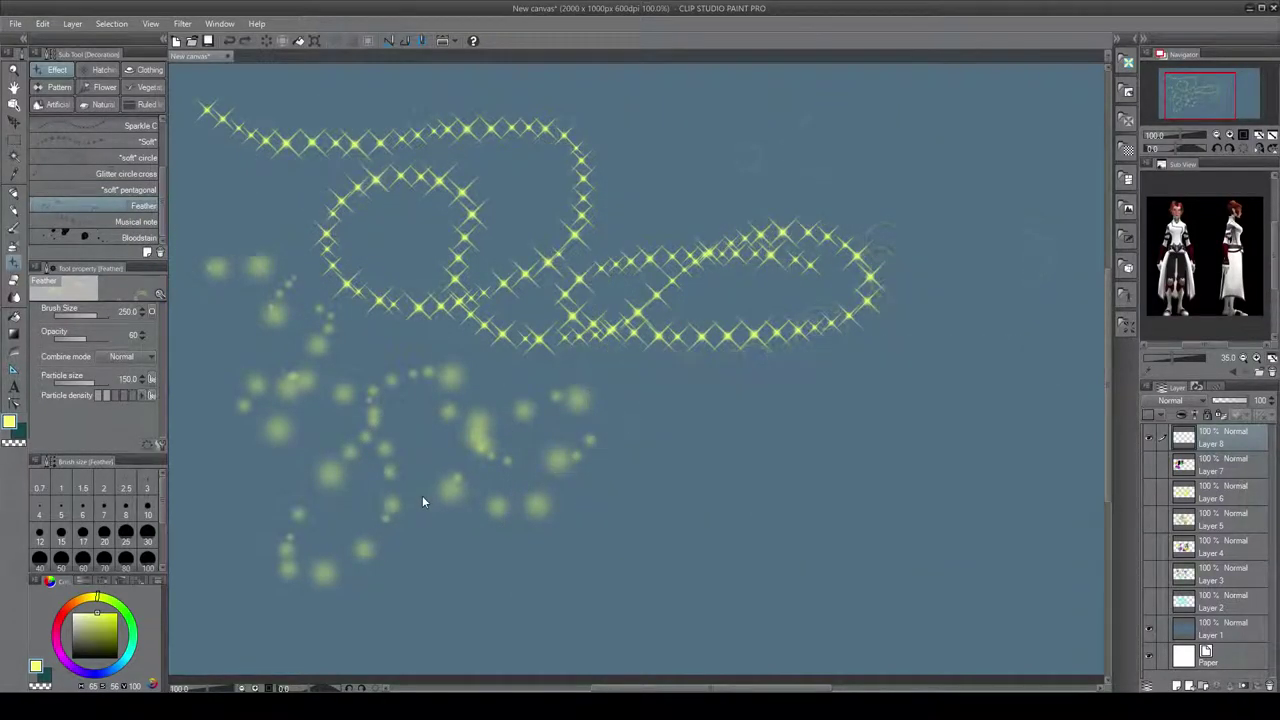
- Scatter white feathers over the canvas with the Feather brush, starting at size 250 and continuing at size 100
click(74, 613)
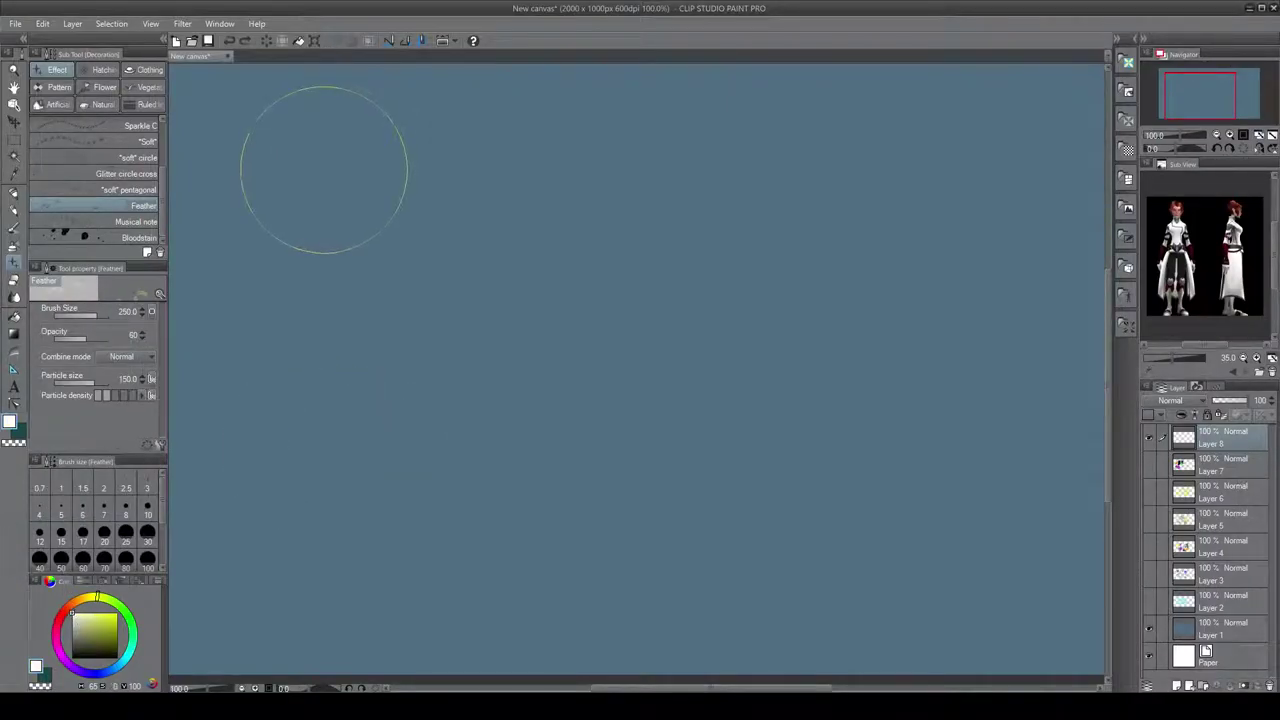
drag(323, 166, 560, 200)
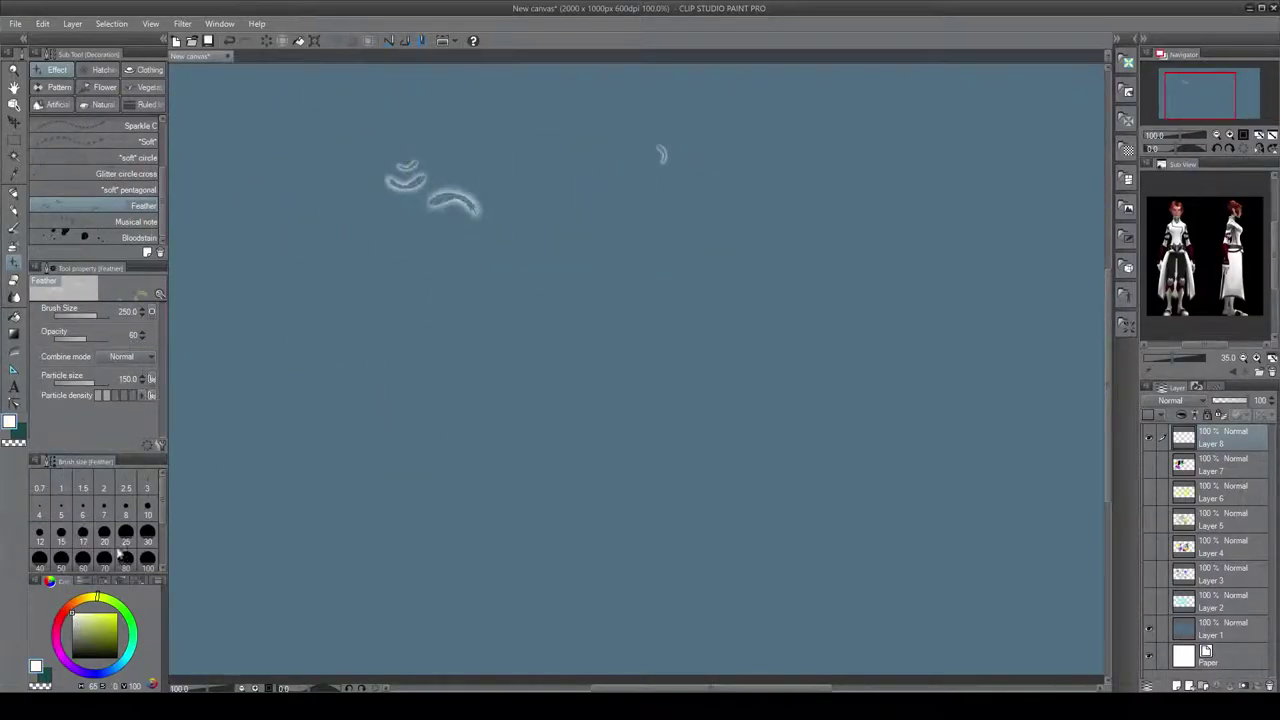
click(148, 559)
click(377, 315)
click(521, 300)
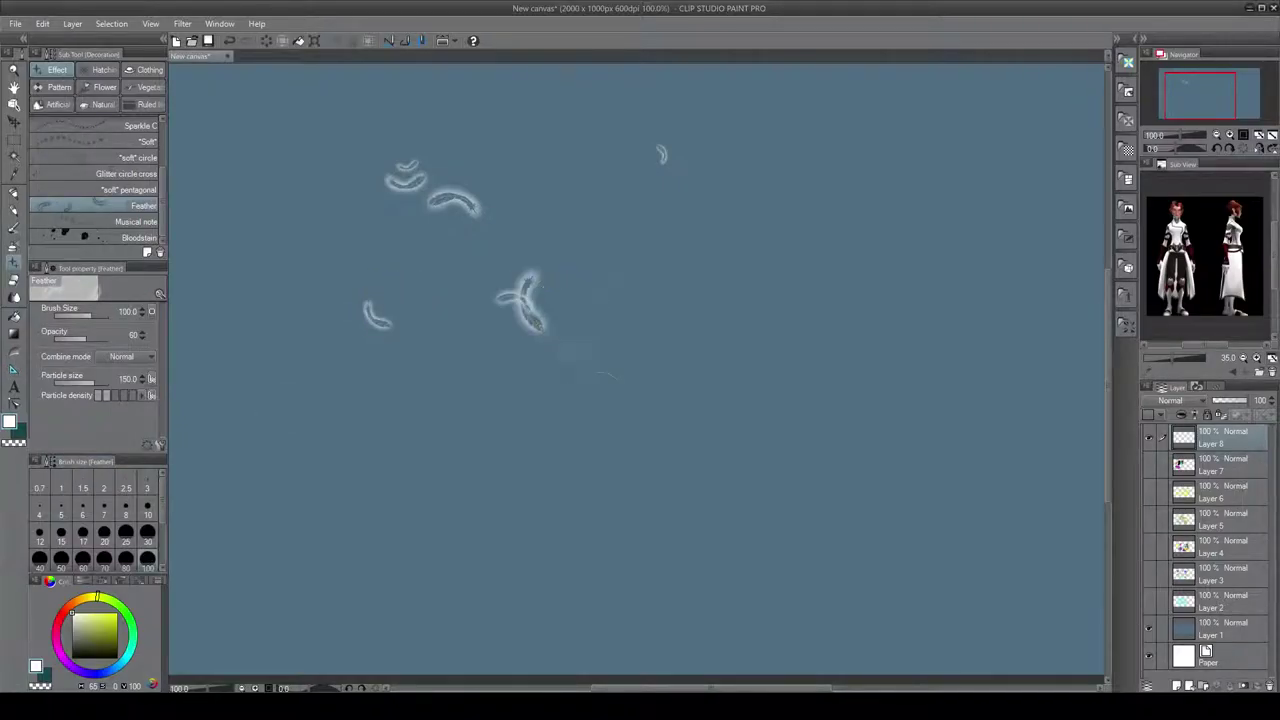
click(616, 420)
click(470, 476)
click(443, 357)
click(570, 276)
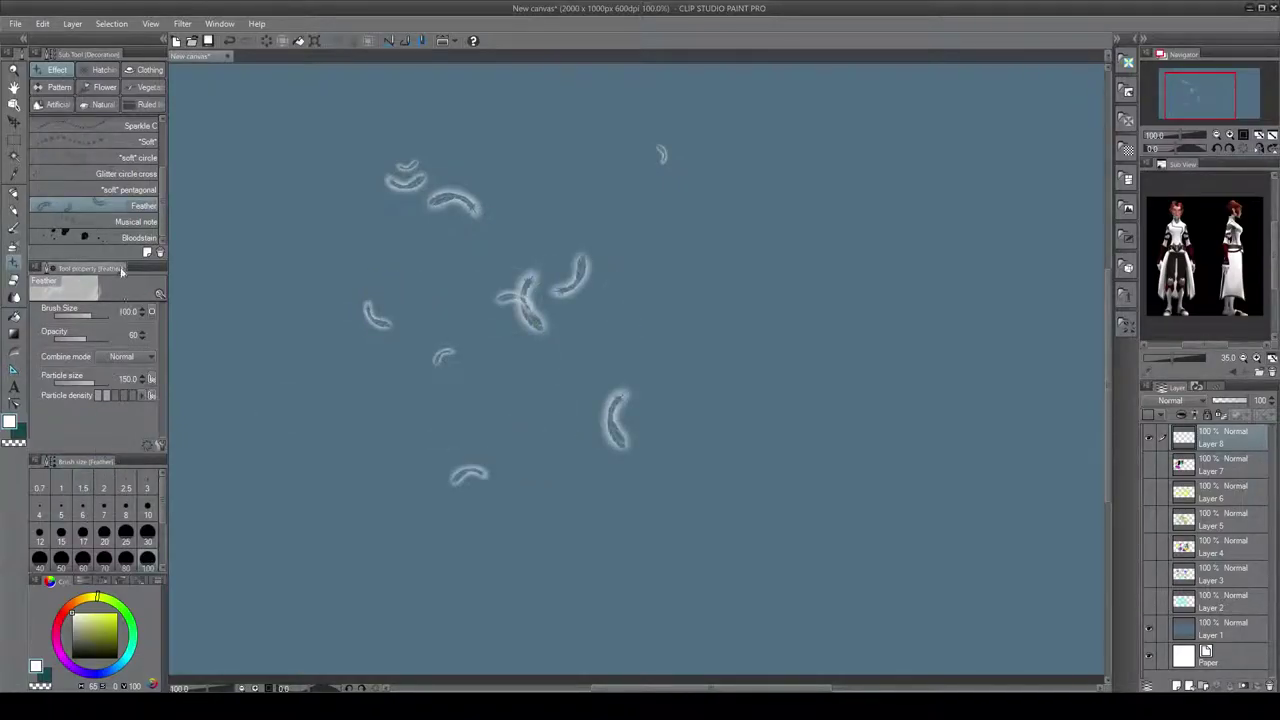
- Paint three trails of white notes with the Musical note brush at sizes 100, 25 and 250
click(100, 221)
mouse_move(268, 181)
mouse_down()
mouse_move(543, 252)
mouse_move(808, 276)
mouse_move(795, 347)
mouse_up()
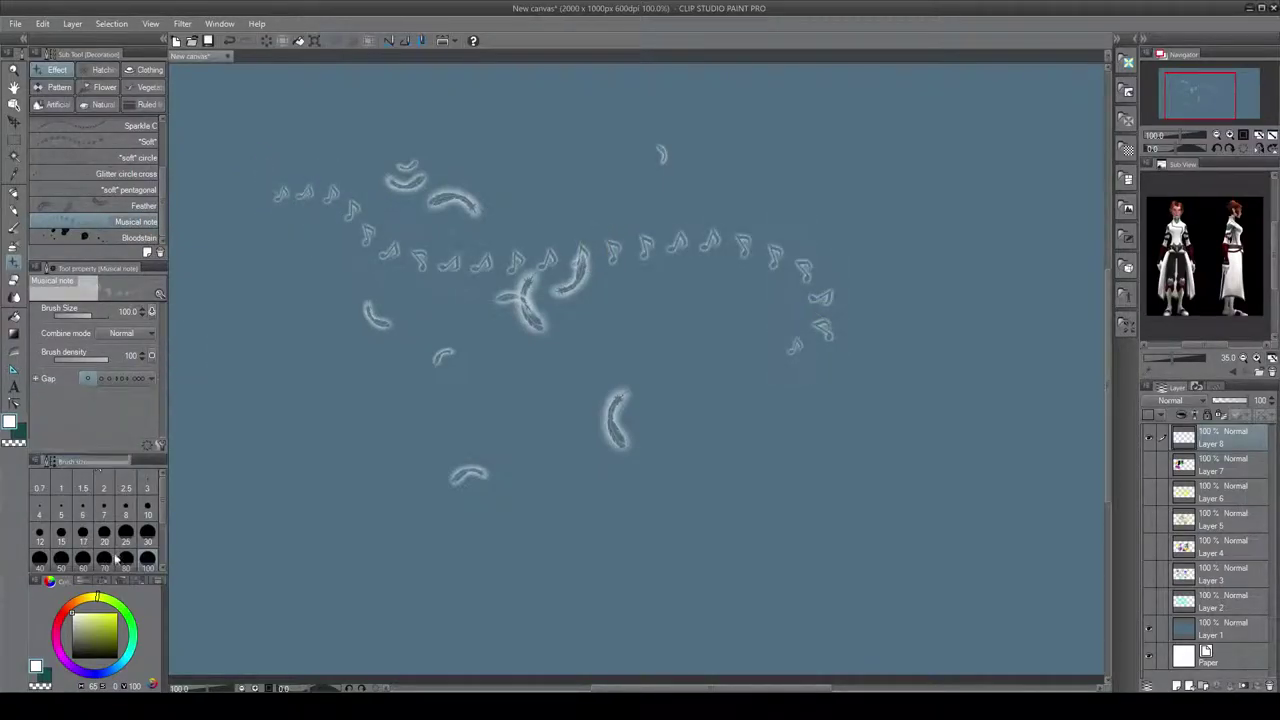
click(125, 531)
scroll(130, 538, down, 3)
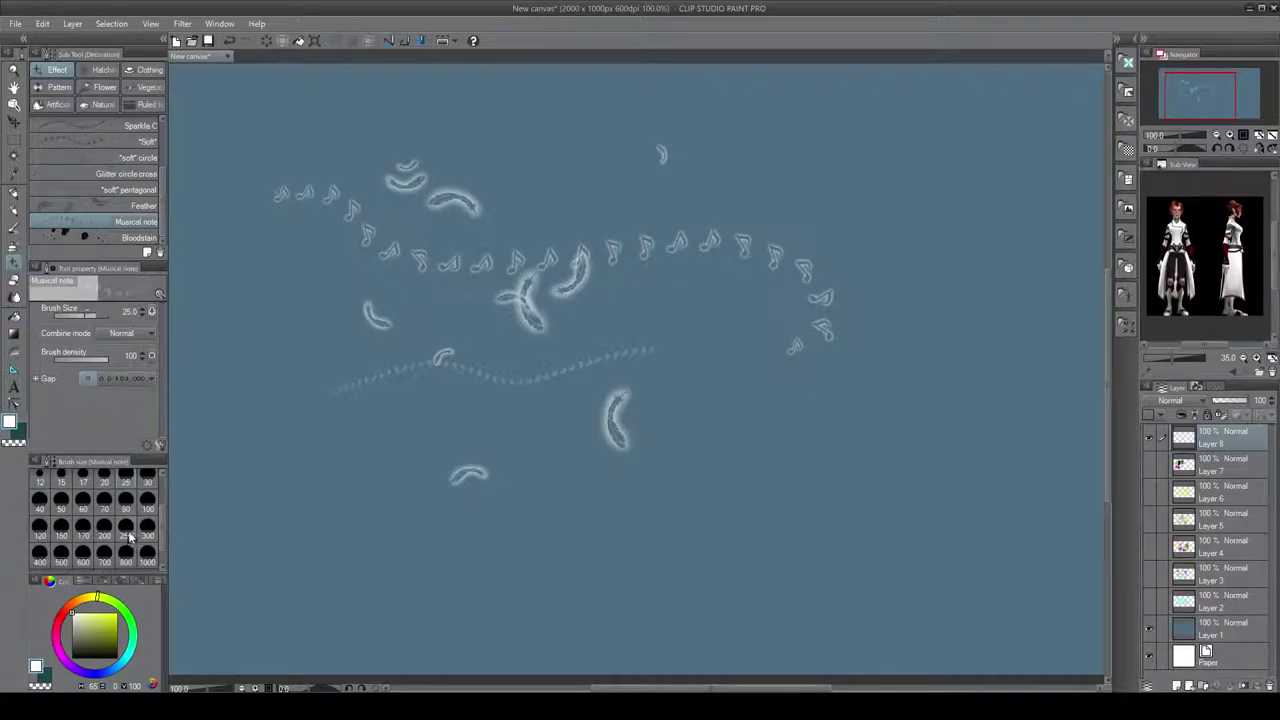
click(125, 531)
mouse_move(320, 443)
mouse_down()
mouse_move(484, 427)
mouse_move(565, 439)
mouse_move(691, 479)
mouse_move(640, 525)
mouse_up()
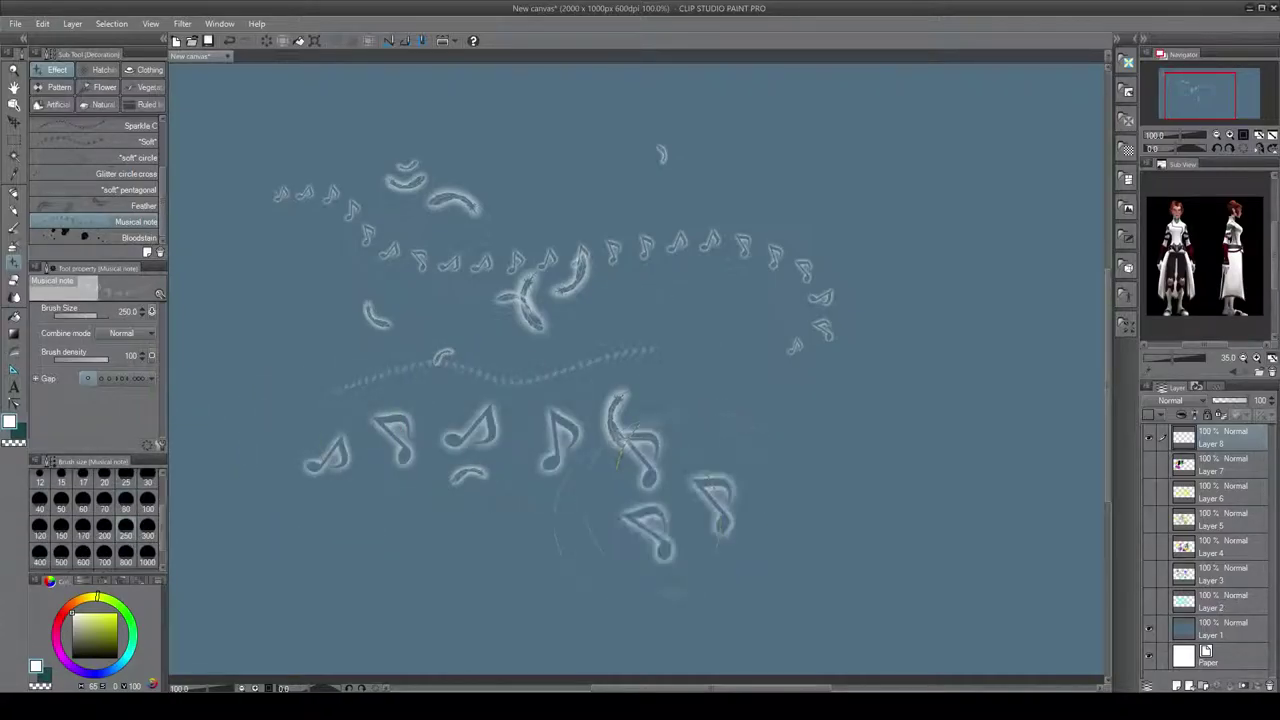
drag(618, 450, 790, 545)
- Scatter white spots across the upper and right-hand parts of the artwork with the Bloodstain brush at size 100
click(67, 243)
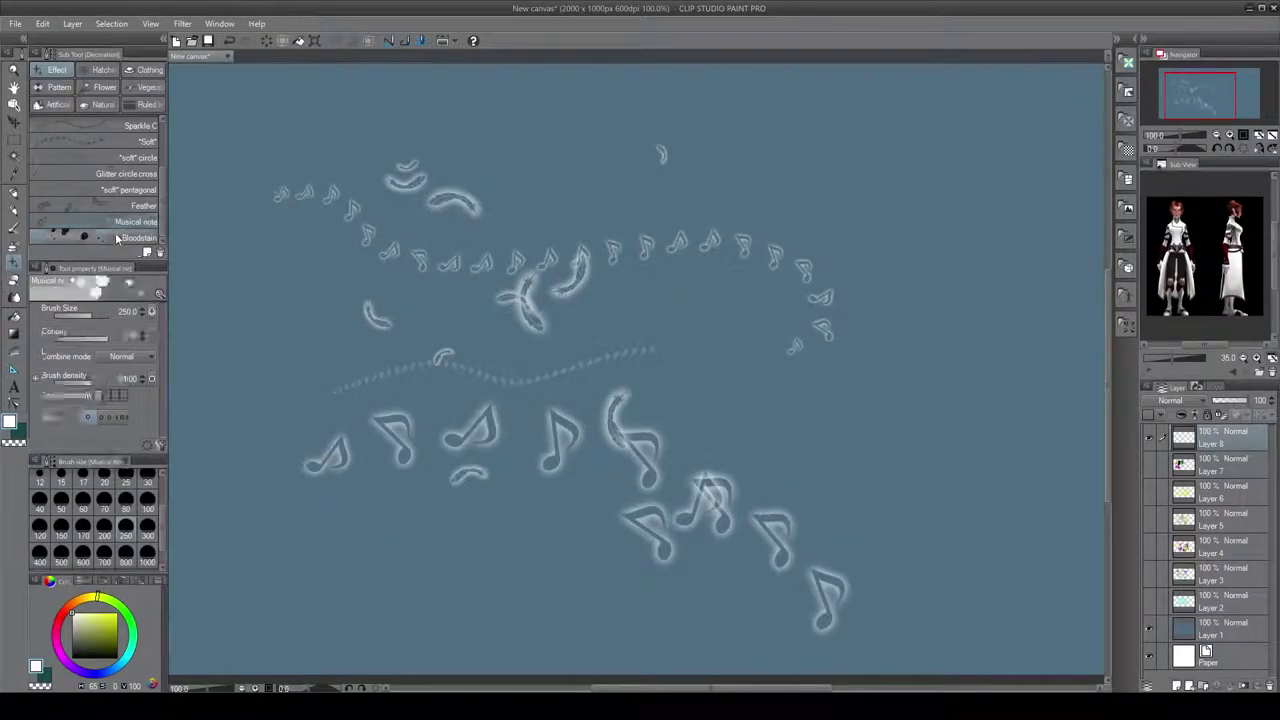
mouse_move(971, 206)
mouse_down()
mouse_move(970, 318)
mouse_move(873, 387)
mouse_move(894, 390)
mouse_move(837, 461)
mouse_move(966, 531)
mouse_move(982, 564)
mouse_move(1034, 490)
mouse_move(986, 415)
mouse_move(995, 354)
mouse_move(1035, 318)
mouse_move(994, 239)
mouse_move(912, 174)
mouse_move(799, 136)
mouse_move(568, 128)
mouse_move(445, 188)
mouse_move(430, 218)
mouse_move(620, 247)
mouse_move(714, 340)
mouse_move(707, 371)
mouse_move(697, 364)
mouse_move(895, 225)
mouse_up()
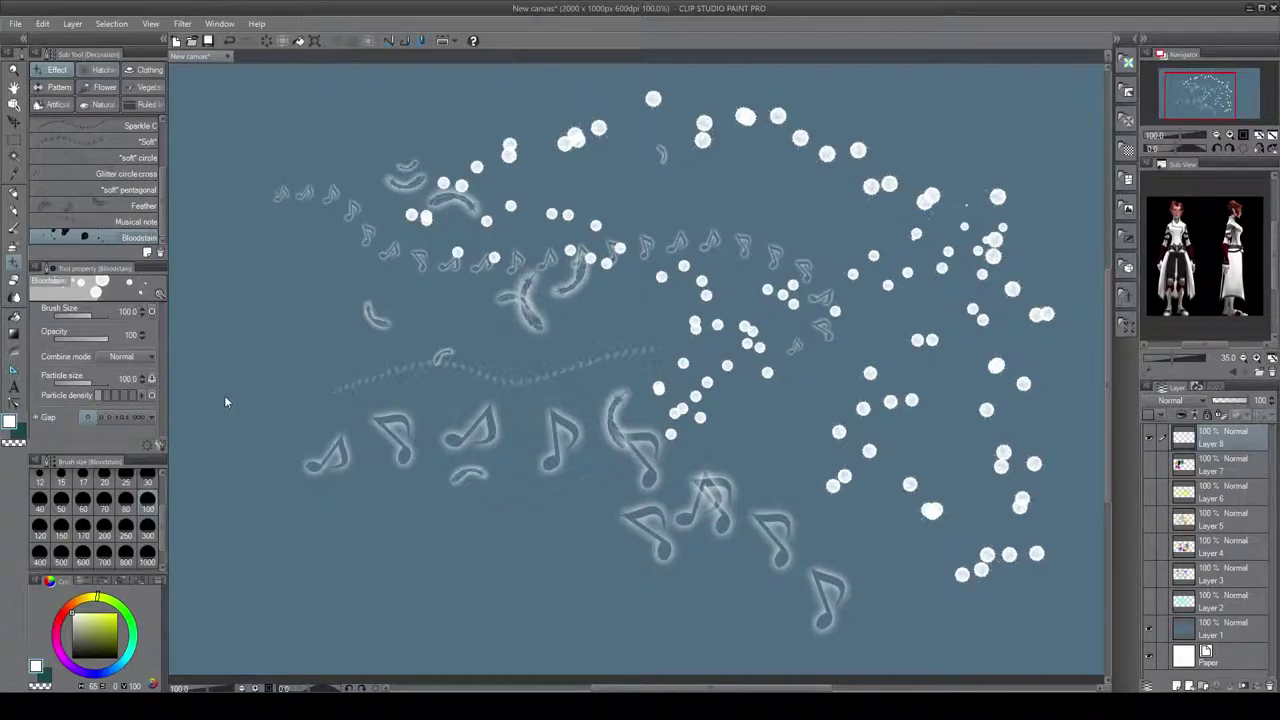
- Undo all the spot, musical note and feather strokes to clear the layer
key(ctrl+z)
key(ctrl+z)
key(ctrl+z)
key(ctrl+z)
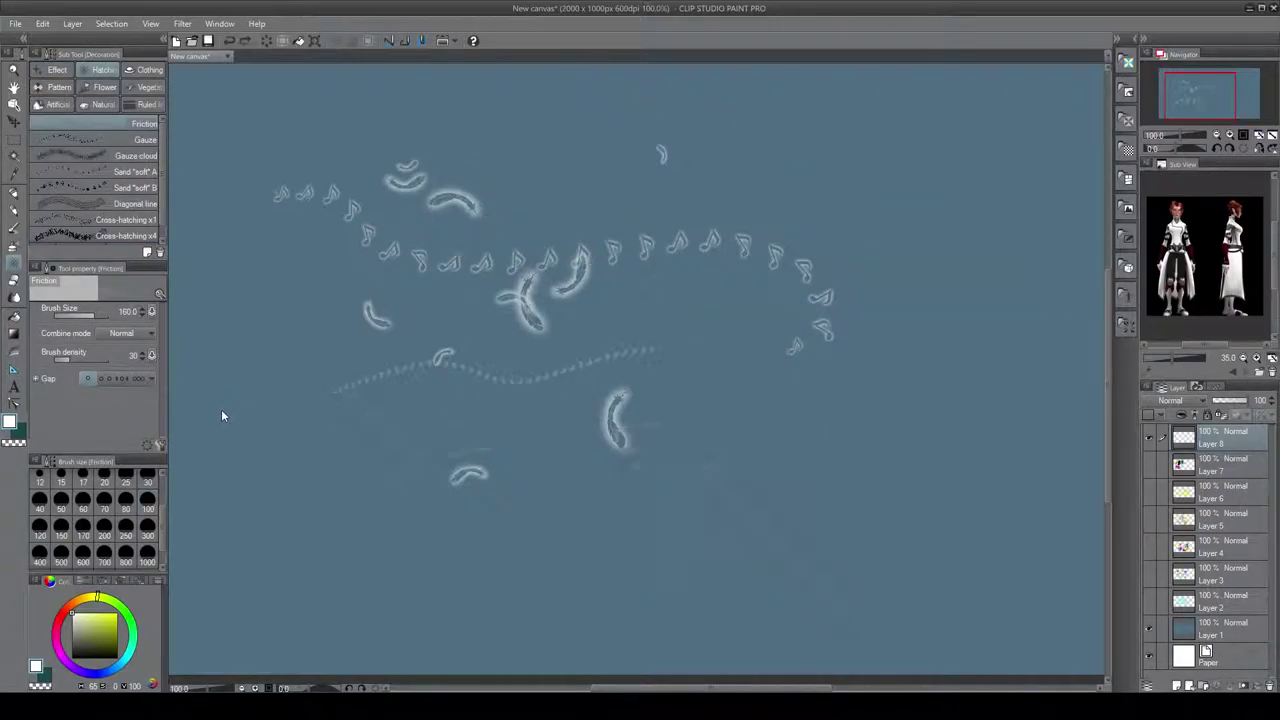
key(ctrl+z)
key(ctrl+z)
key(ctrl+z)
key(ctrl+z)
key(ctrl+z)
key(ctrl+z)
key(ctrl+z)
key(ctrl+z)
key(ctrl+z)
key(ctrl+z)
key(ctrl+z)
key(ctrl+z)
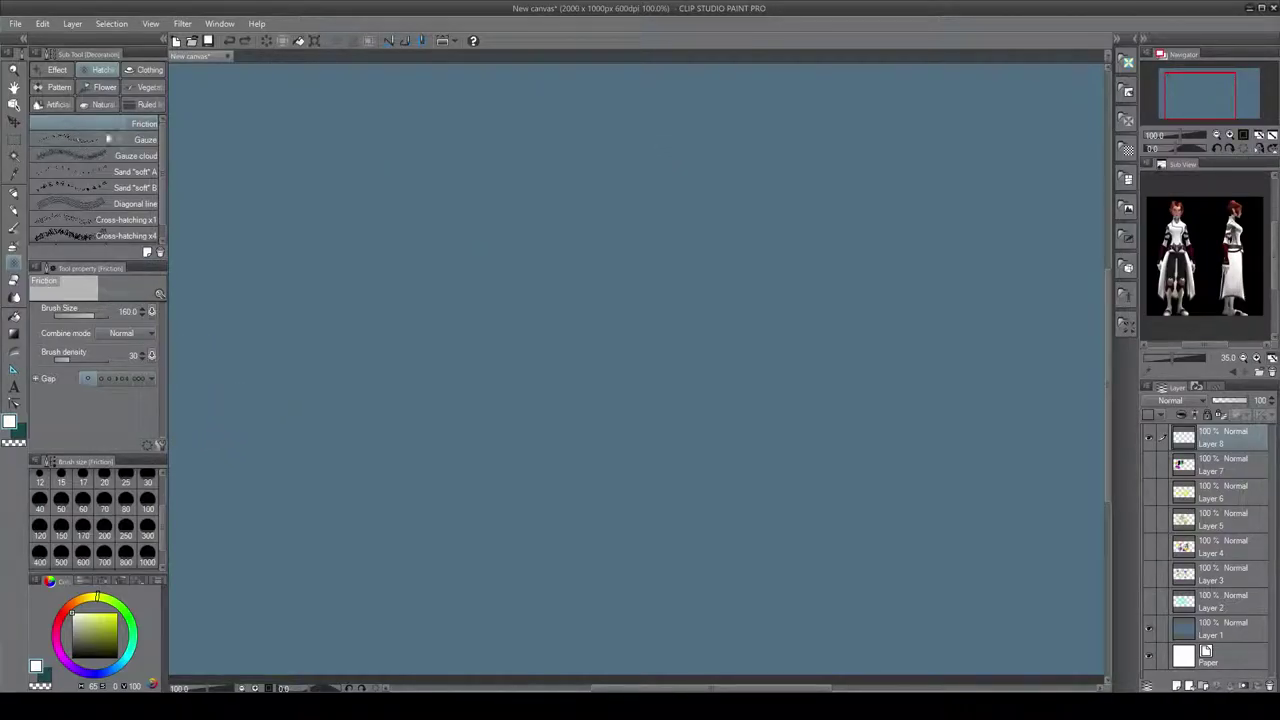
- Paint a white patch near the canvas's upper-left corner with the Friction brush, then an overlapping black patch beside it
mouse_move(240, 180)
mouse_down()
mouse_move(250, 165)
mouse_move(340, 210)
mouse_move(310, 225)
mouse_up()
click(79, 655)
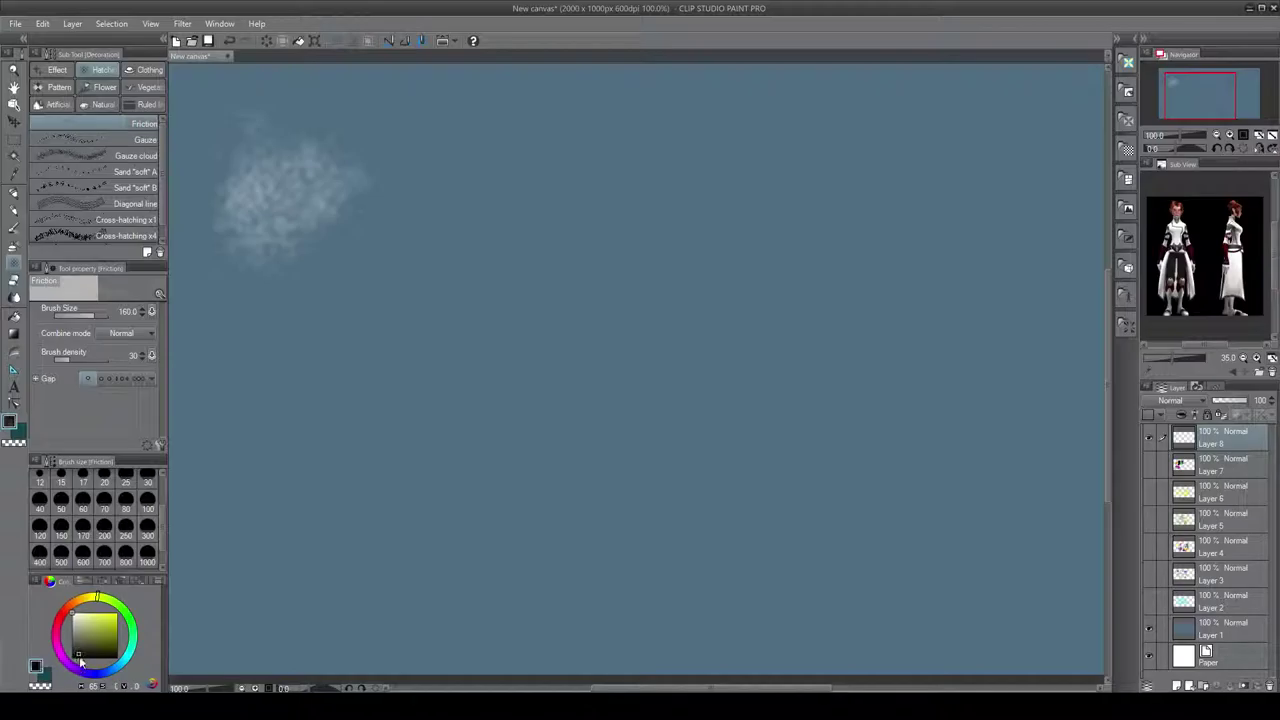
mouse_move(335, 140)
mouse_down()
mouse_move(385, 185)
mouse_move(320, 155)
mouse_up()
- Paint a black Gauze patch beside the friction sample and a dense black Gauze cloud patch to its right
click(92, 140)
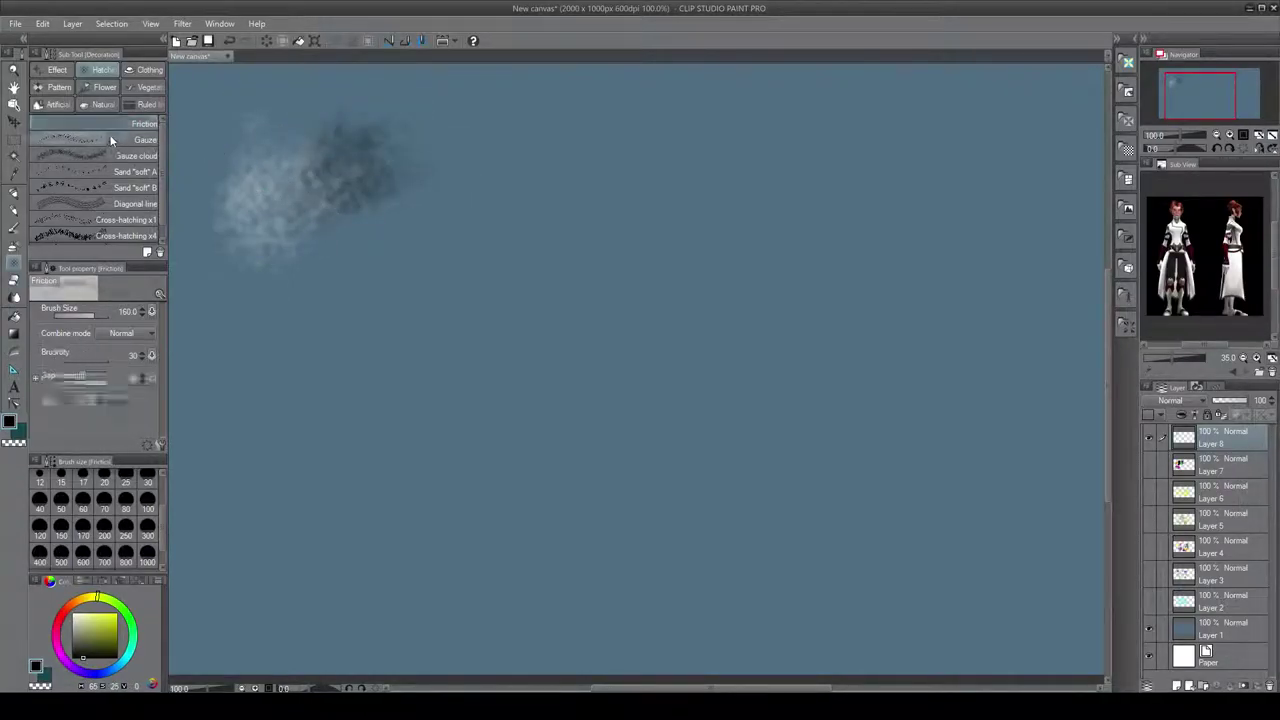
mouse_move(412, 120)
mouse_down()
mouse_move(505, 130)
mouse_move(470, 208)
mouse_up()
click(102, 155)
mouse_move(530, 128)
mouse_down()
mouse_move(602, 107)
mouse_move(577, 115)
mouse_move(600, 165)
mouse_up()
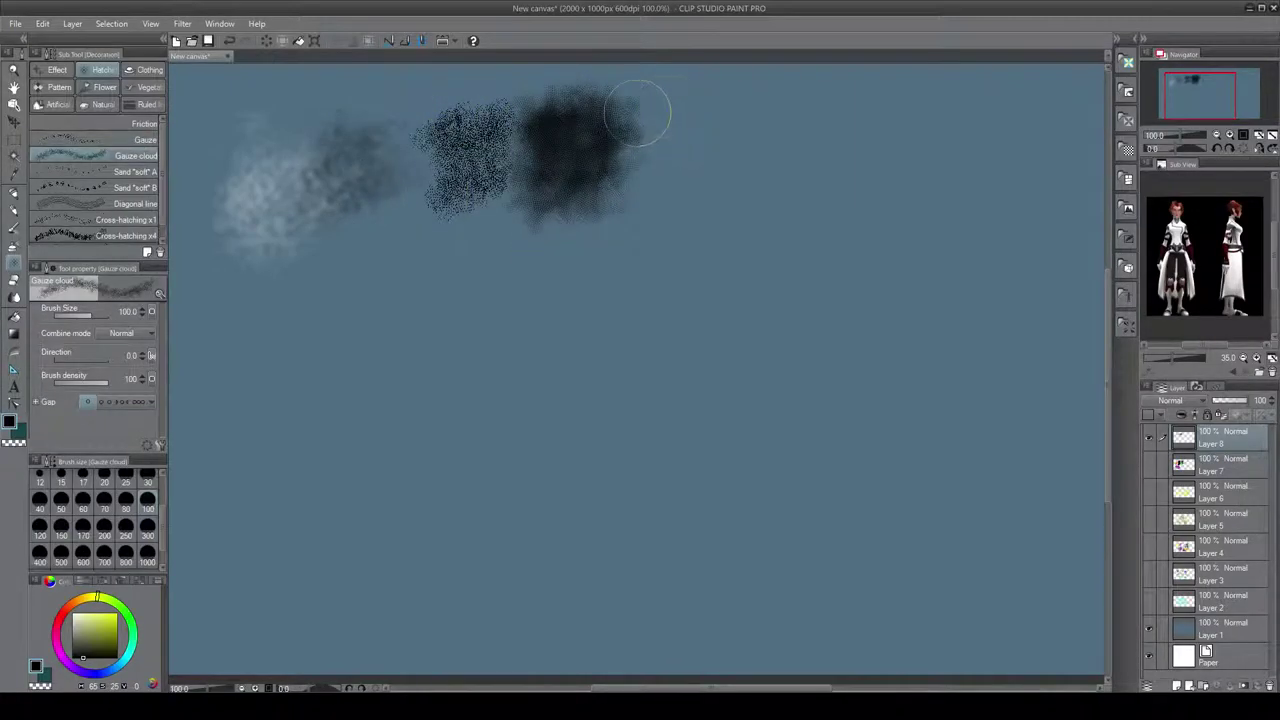
mouse_move(628, 109)
mouse_down()
mouse_move(665, 118)
mouse_move(600, 150)
mouse_up()
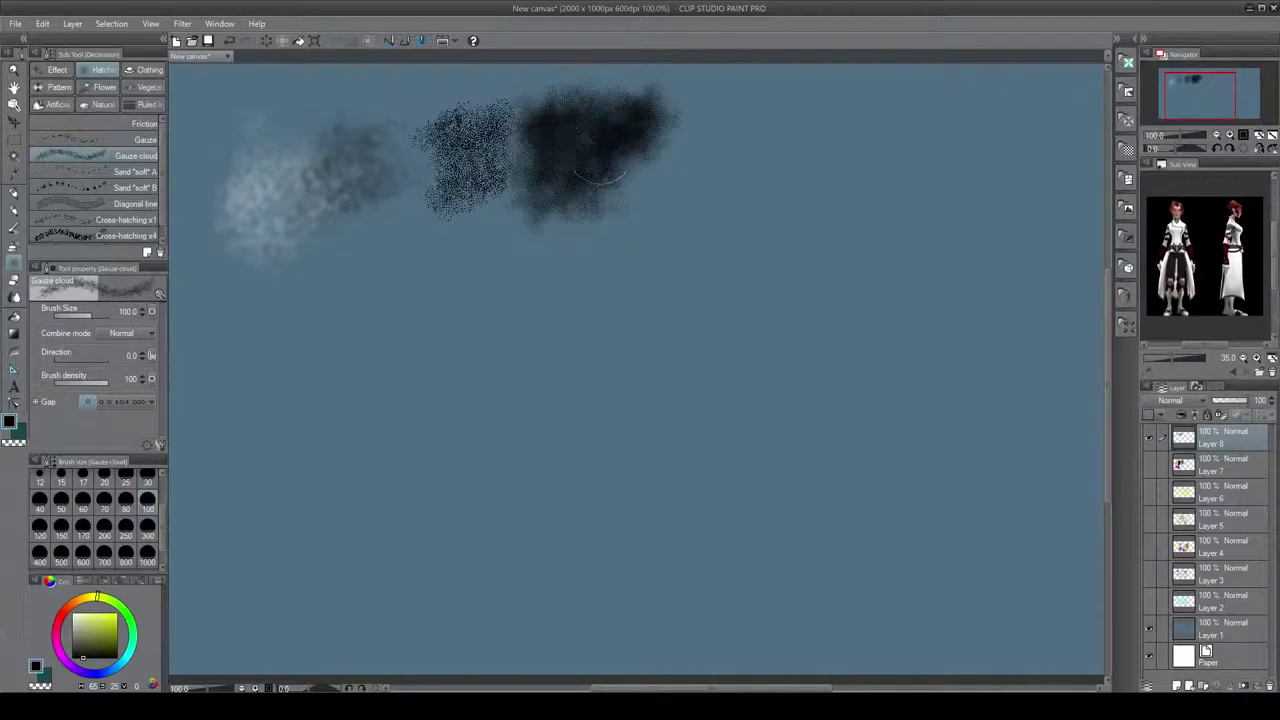
- Paint black grainy patches with the Sand "soft" A and Sand "soft" B brushes to the right of the cloud patch
click(112, 175)
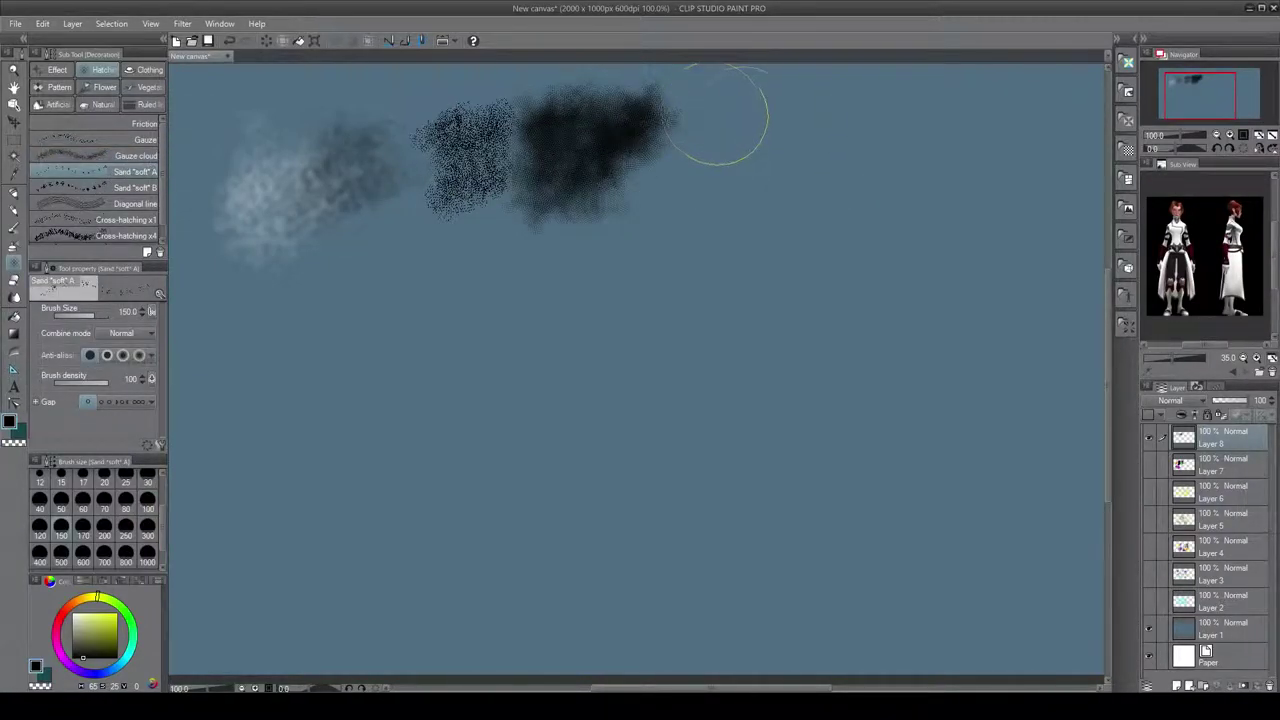
mouse_move(730, 114)
mouse_down()
mouse_move(748, 120)
mouse_move(725, 125)
mouse_move(722, 160)
mouse_move(690, 190)
mouse_up()
click(107, 189)
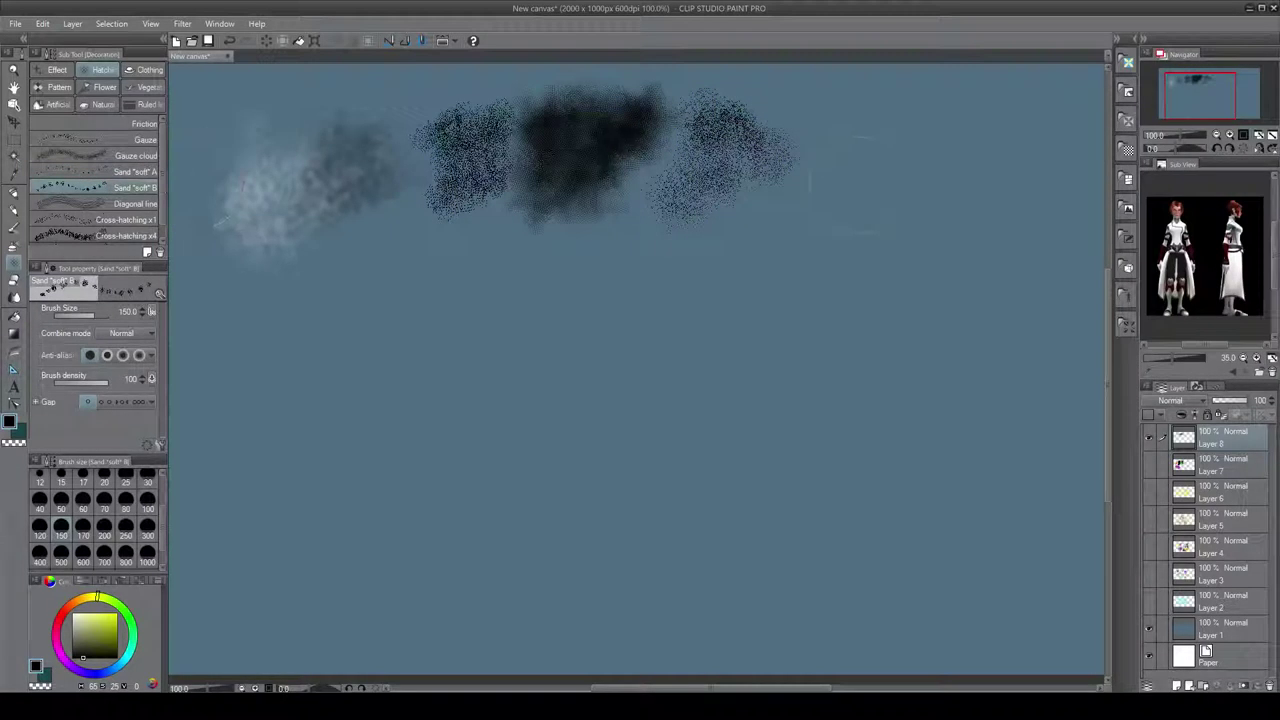
drag(852, 128, 765, 185)
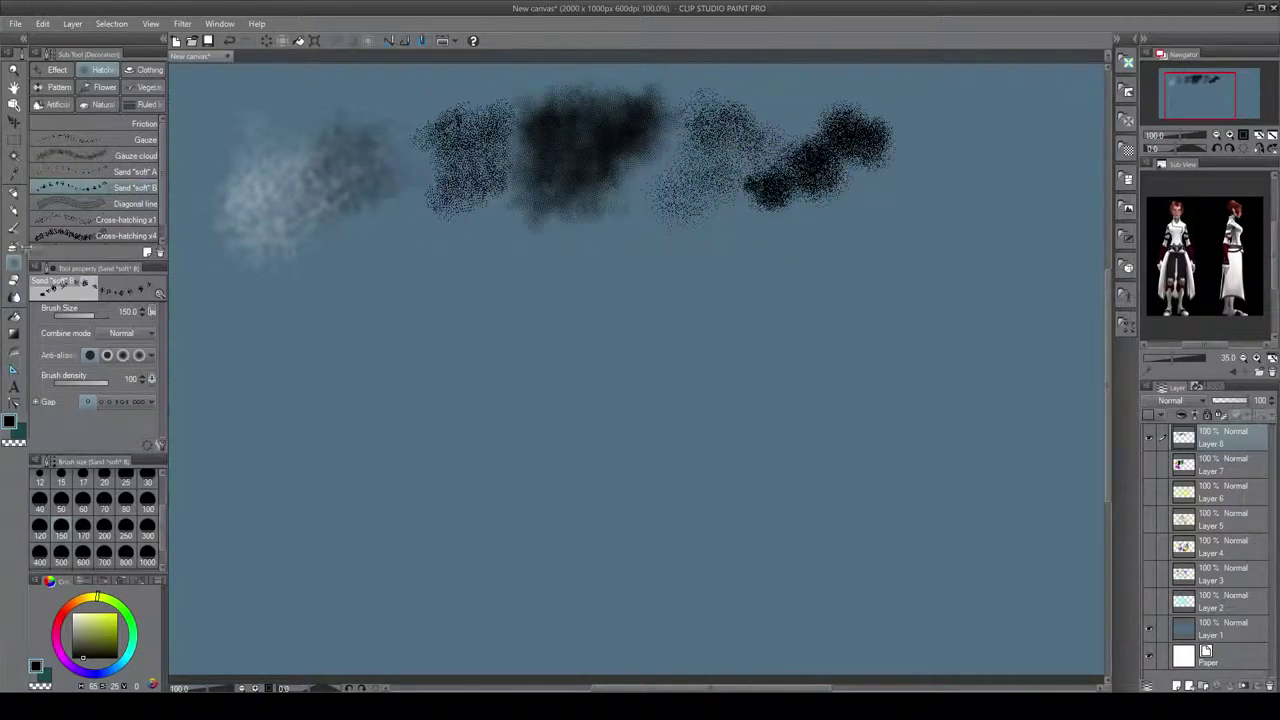
- Paint a long wavy Diagonal line stroke below the samples and a Cross-hatching x1 patch at its left end
click(93, 205)
mouse_move(303, 252)
mouse_down()
mouse_move(400, 240)
mouse_move(553, 269)
mouse_move(800, 263)
mouse_move(893, 300)
mouse_move(925, 267)
mouse_move(906, 222)
mouse_move(990, 226)
mouse_up()
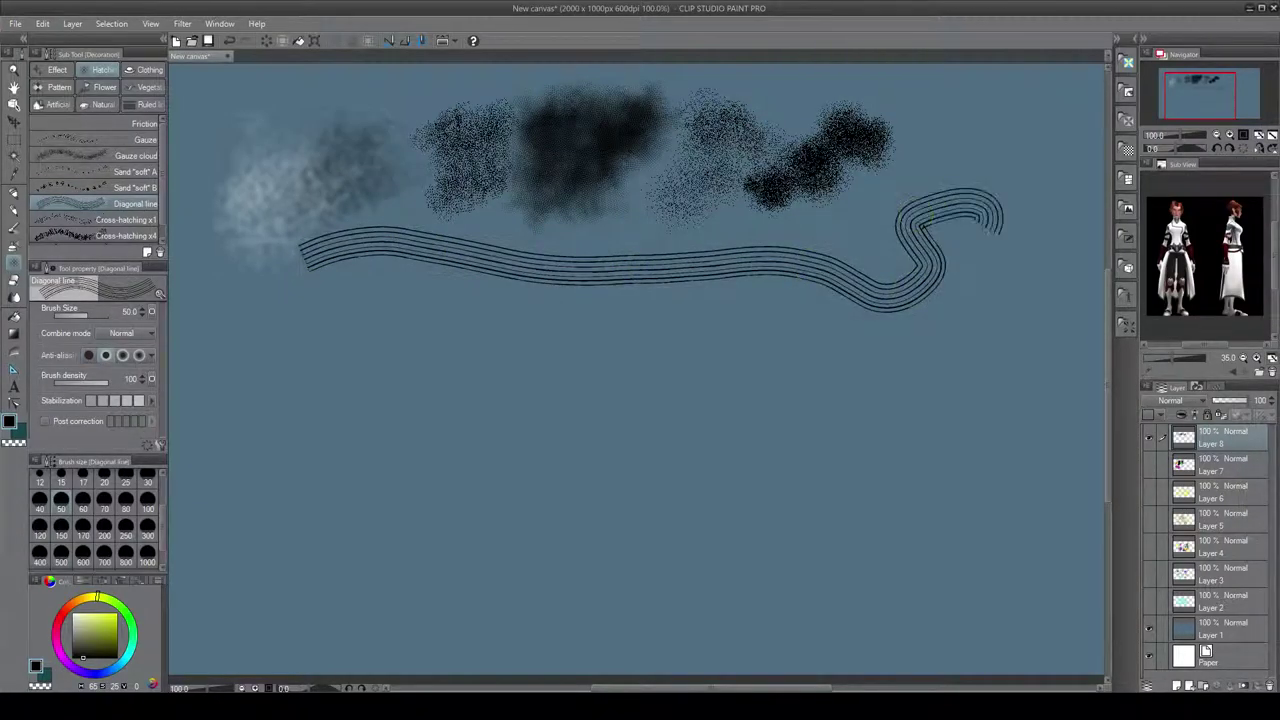
click(119, 219)
mouse_move(205, 300)
mouse_down()
mouse_move(246, 314)
mouse_move(215, 360)
mouse_move(212, 312)
mouse_move(235, 330)
mouse_move(320, 320)
mouse_move(250, 370)
mouse_move(190, 225)
mouse_move(305, 208)
mouse_up()
- Paint a Cross-hatching x4 patch below the wavy lines and a wide Cross-hatching (for tone scraping) stroke to its right
click(115, 238)
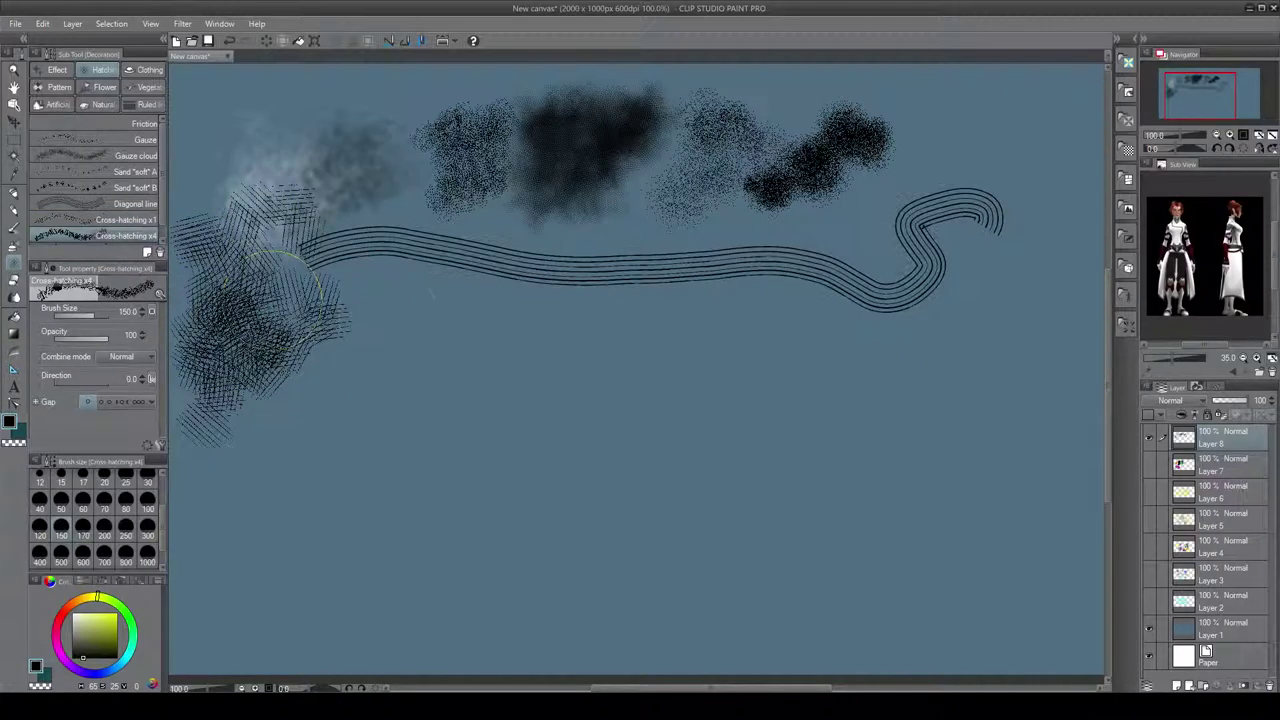
mouse_move(431, 291)
mouse_down()
mouse_move(412, 318)
mouse_move(485, 345)
mouse_move(330, 285)
mouse_up()
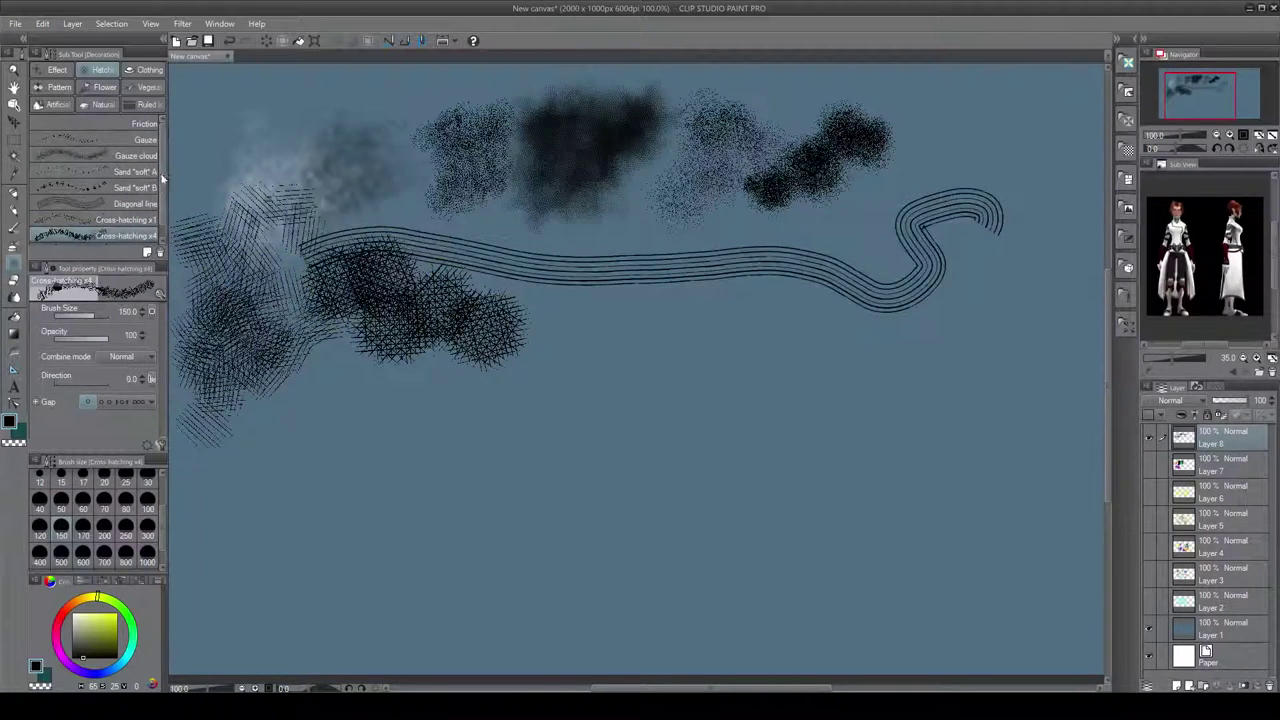
scroll(163, 190, down, 1)
click(127, 238)
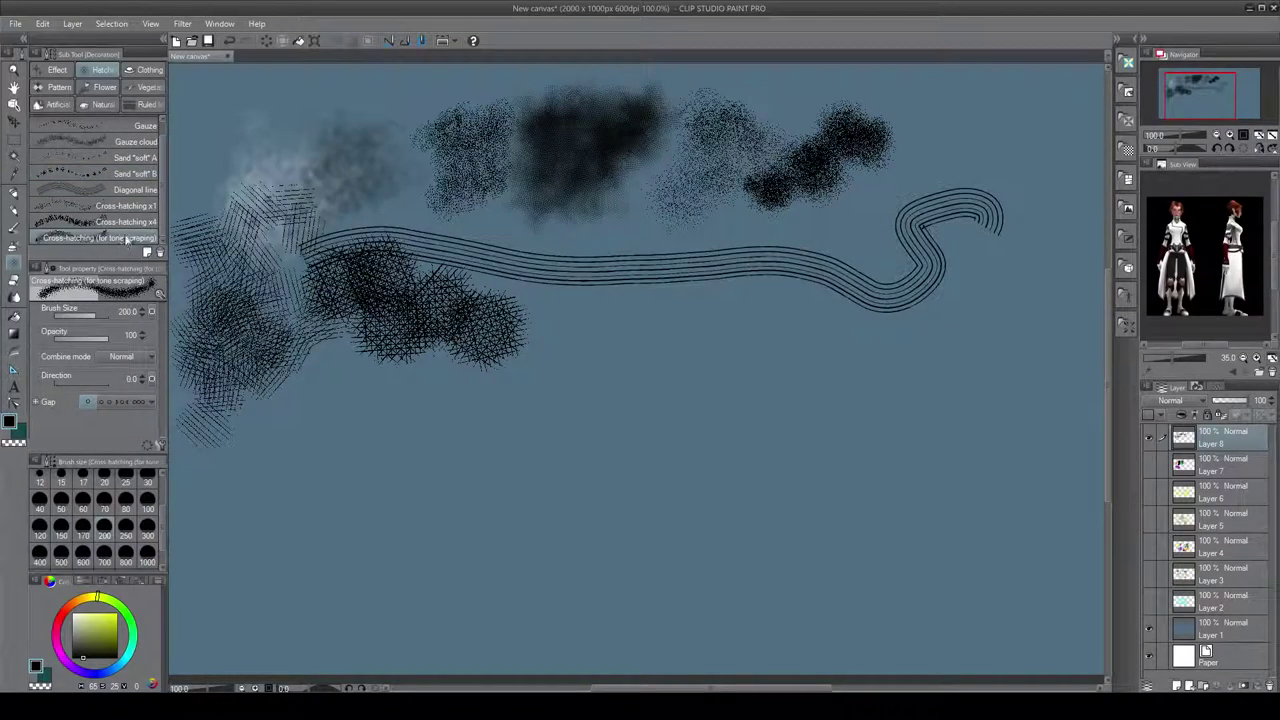
mouse_move(600, 345)
mouse_down()
mouse_move(1000, 372)
mouse_move(1035, 300)
mouse_up()
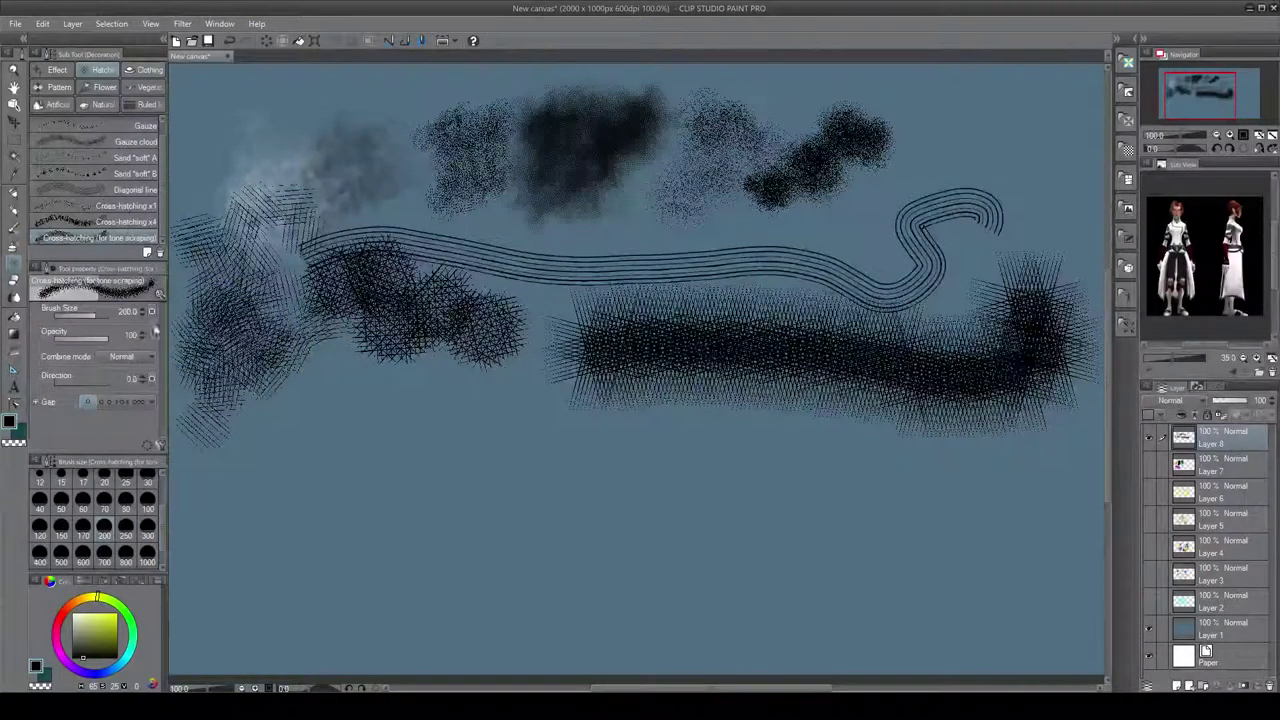
- Switch to the Clothing decoration brushes, undo all the hatching samples and add a fresh empty layer above Layer 7
click(150, 69)
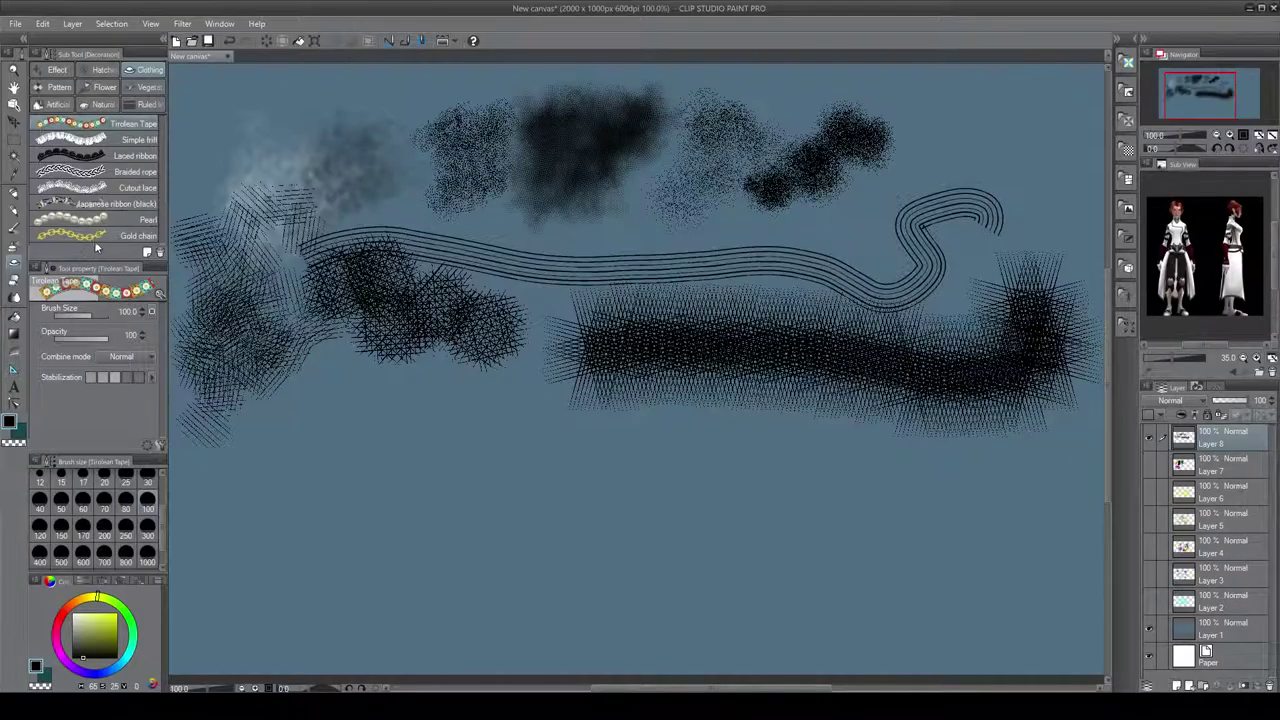
key(ctrl+z)
key(ctrl+z)
key(ctrl+z)
key(ctrl+z)
key(ctrl+z)
key(ctrl+z)
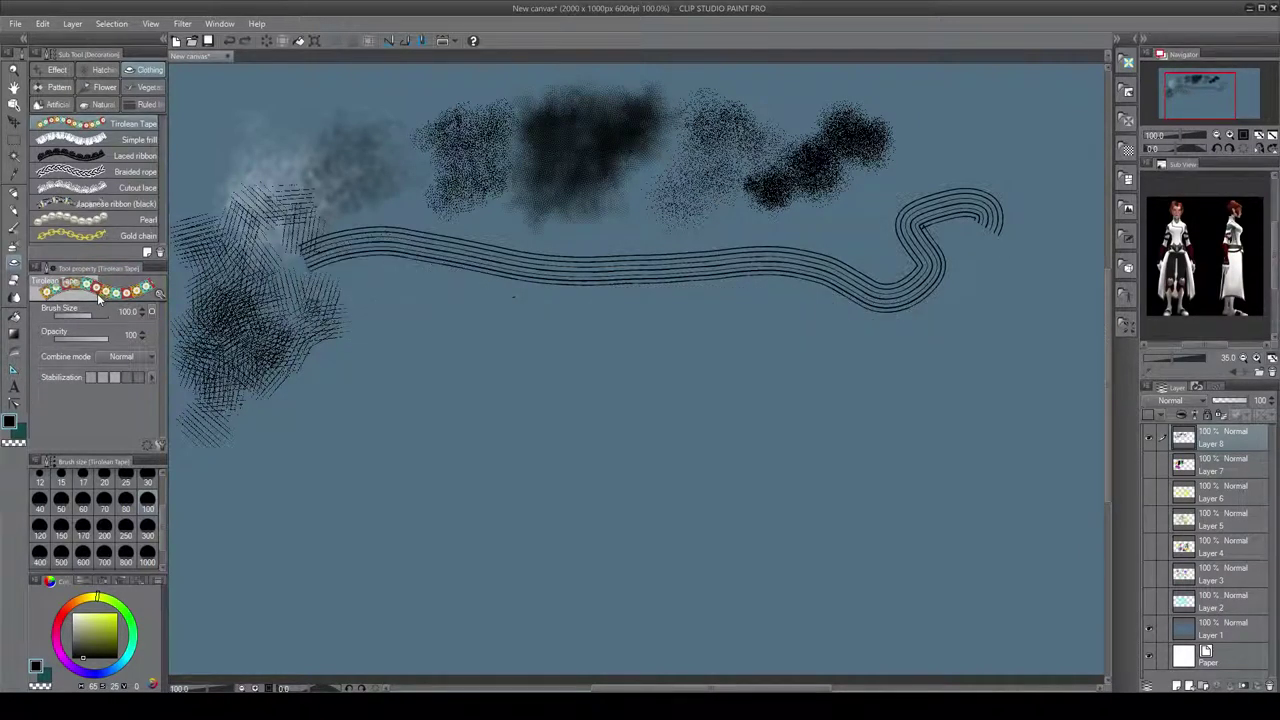
key(ctrl+z)
key(ctrl+z)
key(ctrl+z)
key(ctrl+z)
key(ctrl+z)
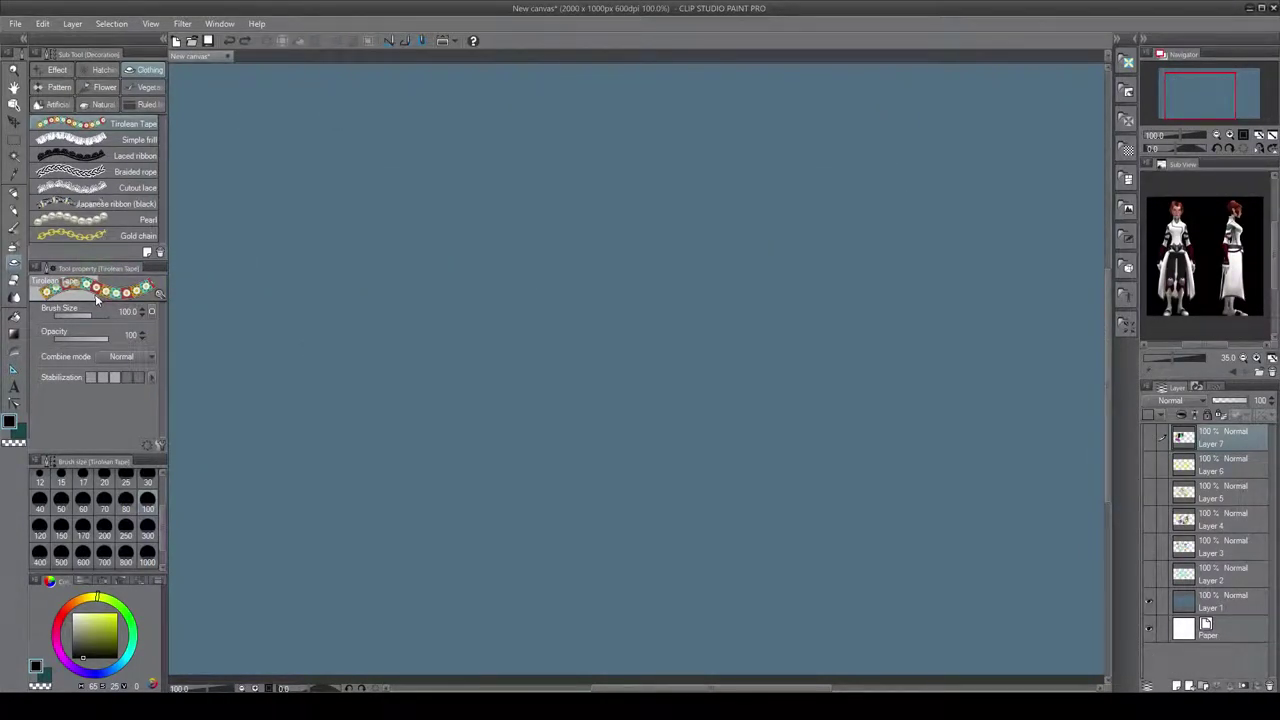
click(1178, 686)
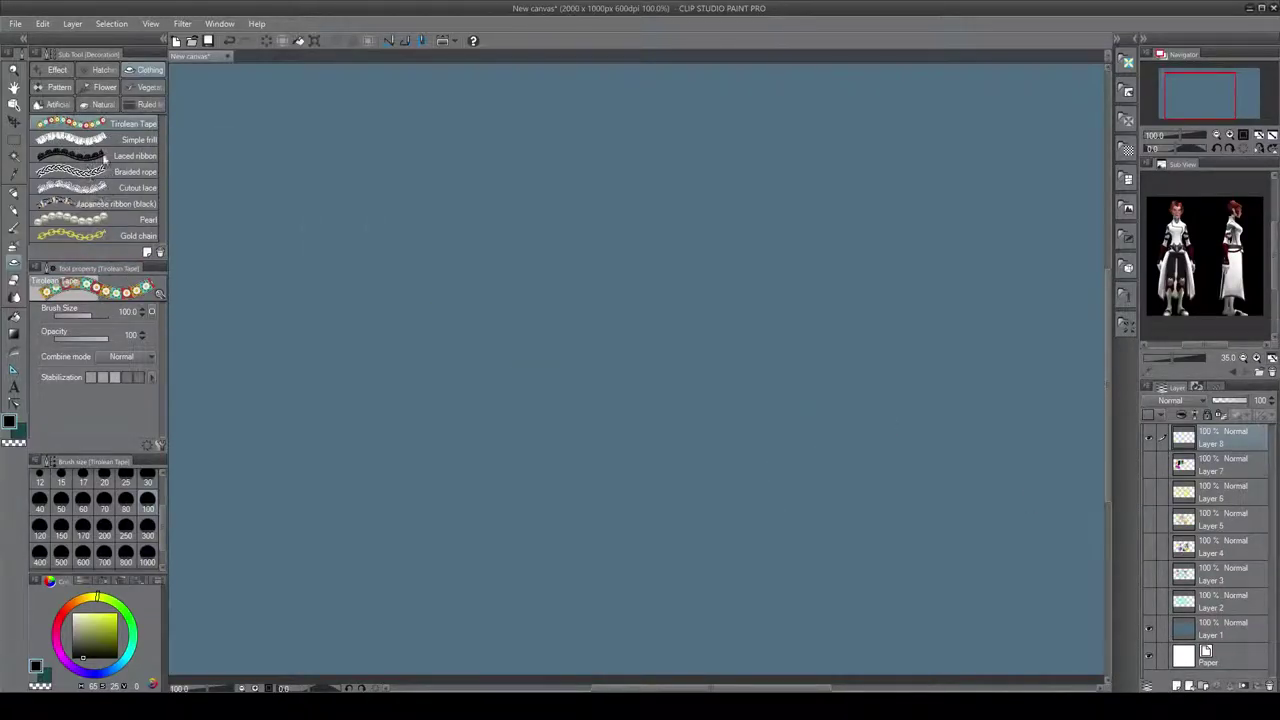
- Paint a winding Tirolean Tape band in the canvas's upper-left area and a white Simple frill stroke beside it
mouse_move(216, 105)
mouse_down()
mouse_move(343, 113)
mouse_move(370, 128)
mouse_move(356, 158)
mouse_move(250, 185)
mouse_move(236, 205)
mouse_move(272, 255)
mouse_move(235, 272)
mouse_move(258, 335)
mouse_move(255, 352)
mouse_move(205, 356)
mouse_up()
click(120, 140)
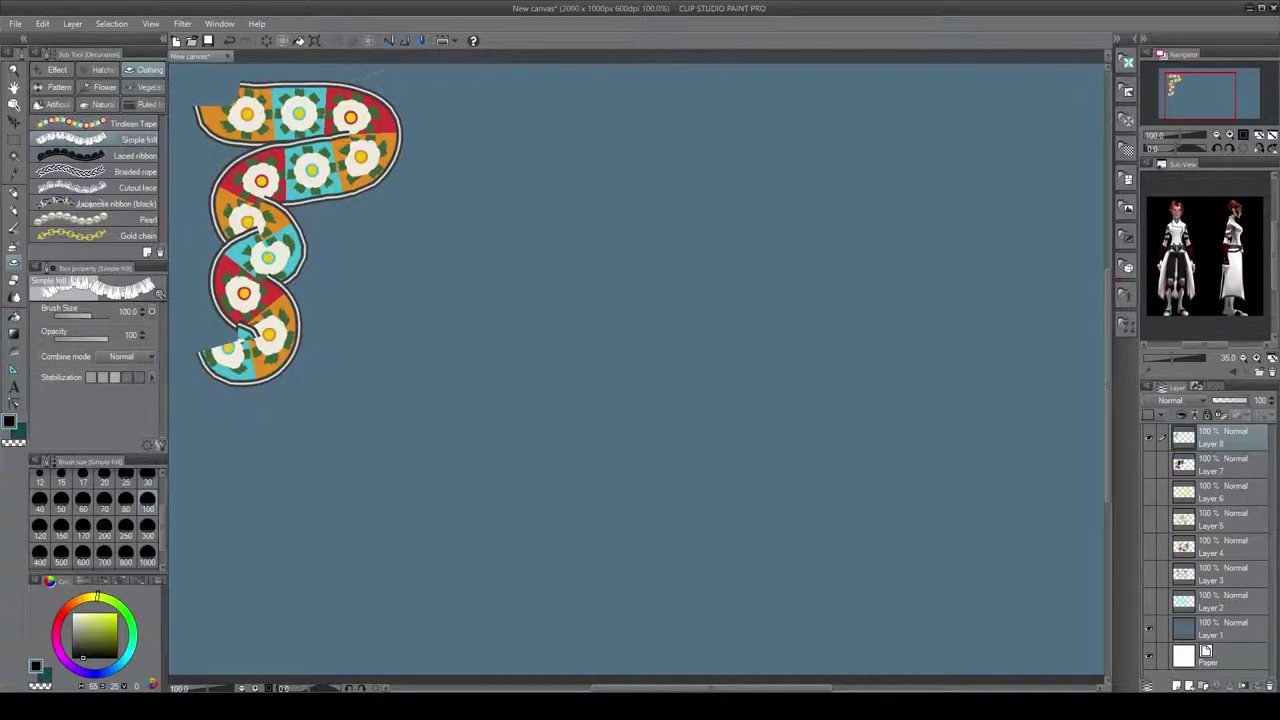
mouse_move(448, 80)
mouse_down()
mouse_move(365, 245)
mouse_move(435, 262)
mouse_move(466, 242)
mouse_up()
- Paint a curved Laced ribbon to the right of the frill and a wavy vertical Braided rope beside it
click(120, 155)
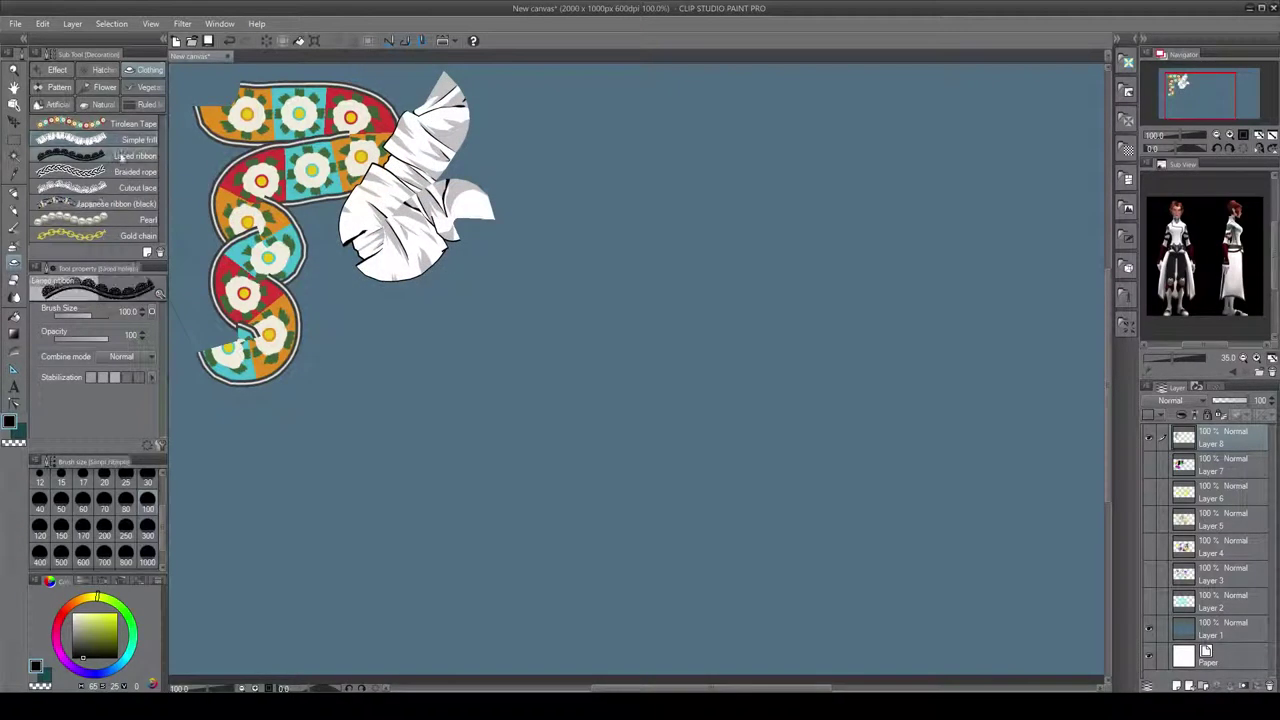
mouse_move(503, 106)
mouse_down()
mouse_move(537, 114)
mouse_move(531, 149)
mouse_move(568, 158)
mouse_move(590, 110)
mouse_move(640, 115)
mouse_move(635, 185)
mouse_move(555, 235)
mouse_move(460, 234)
mouse_up()
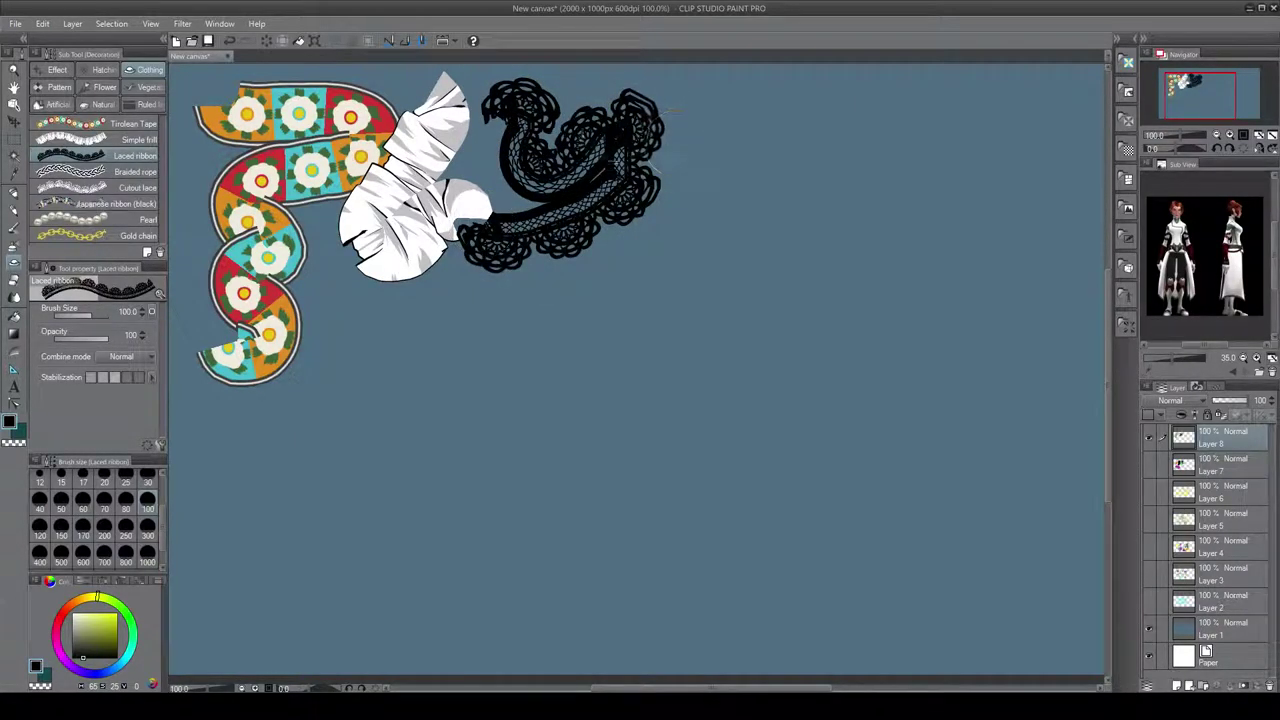
click(136, 174)
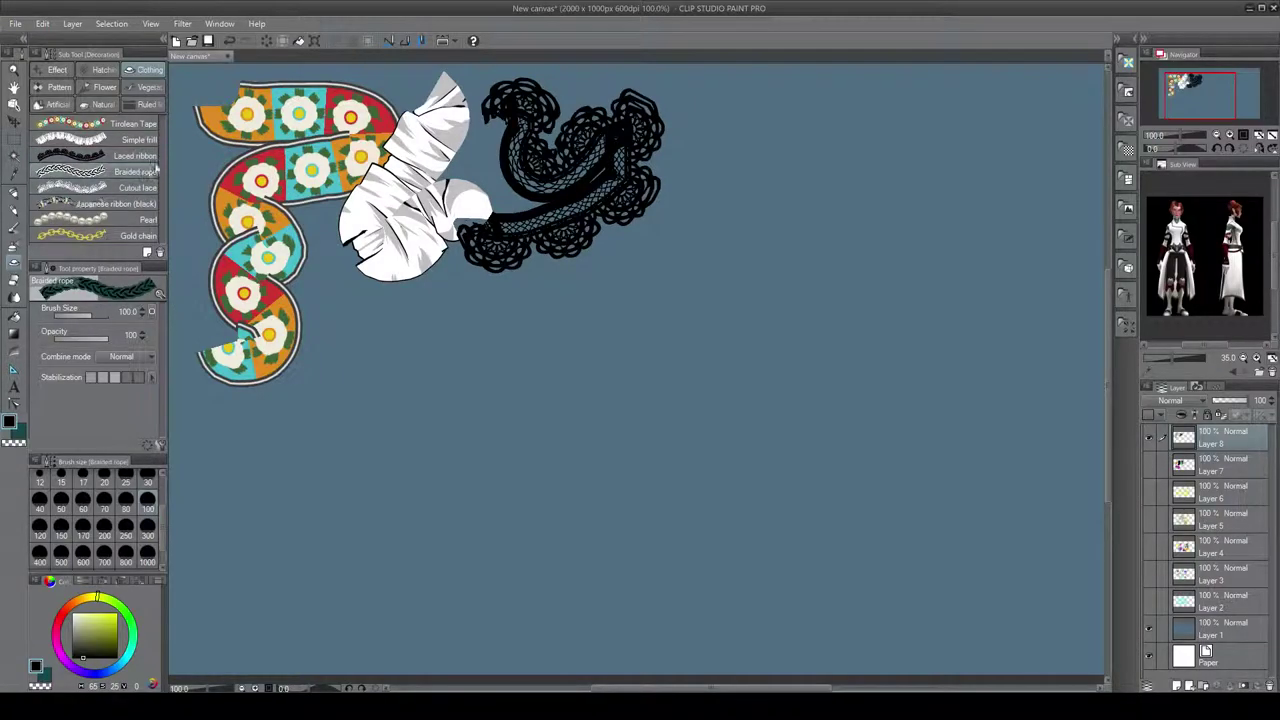
mouse_move(688, 112)
mouse_down()
mouse_move(706, 194)
mouse_move(651, 265)
mouse_move(645, 298)
mouse_move(666, 338)
mouse_up()
- Paint a vertical Cutout lace strip beside the rope and a long Japanese ribbon (black) down the canvas's right side
click(117, 188)
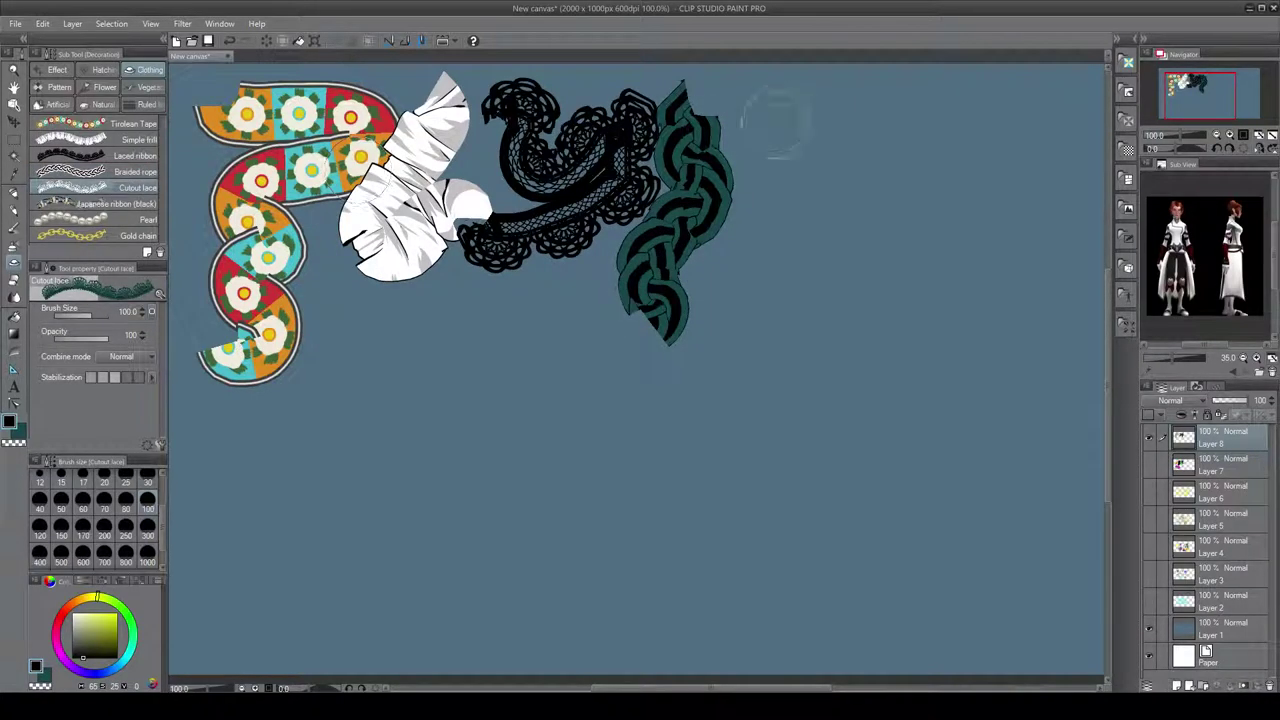
mouse_move(768, 112)
mouse_down()
mouse_move(787, 240)
mouse_move(758, 350)
mouse_up()
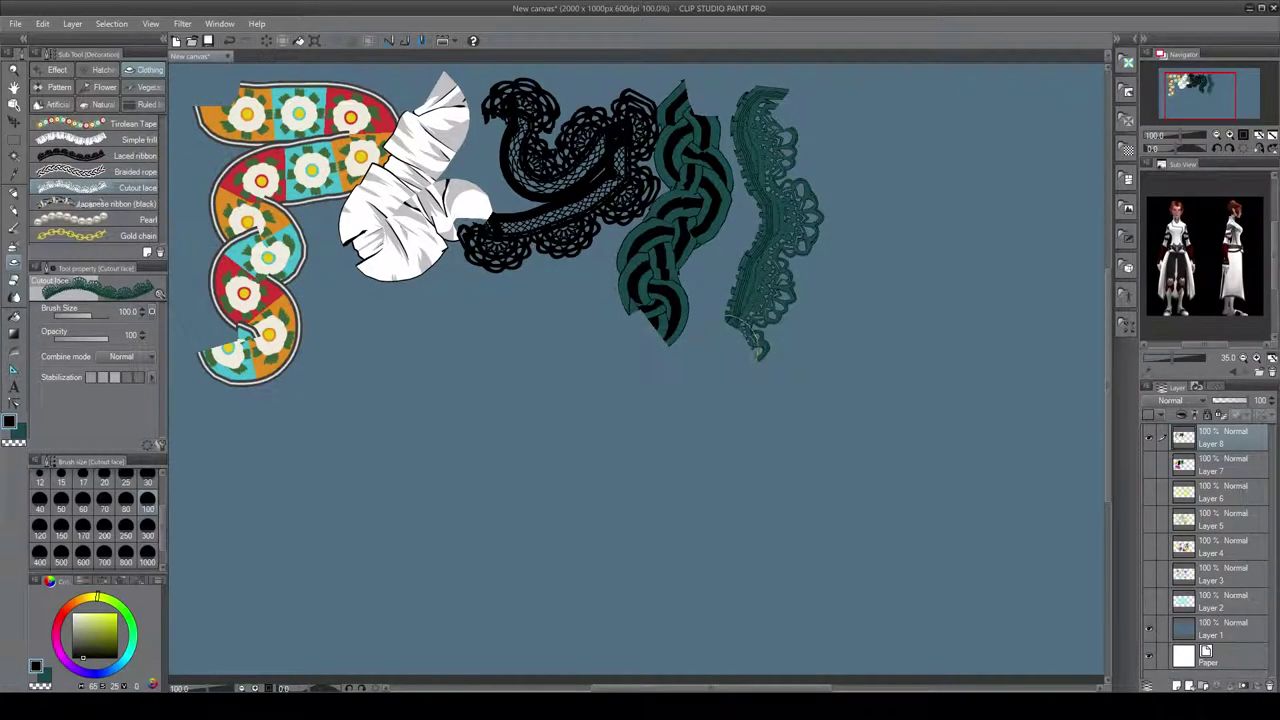
click(119, 205)
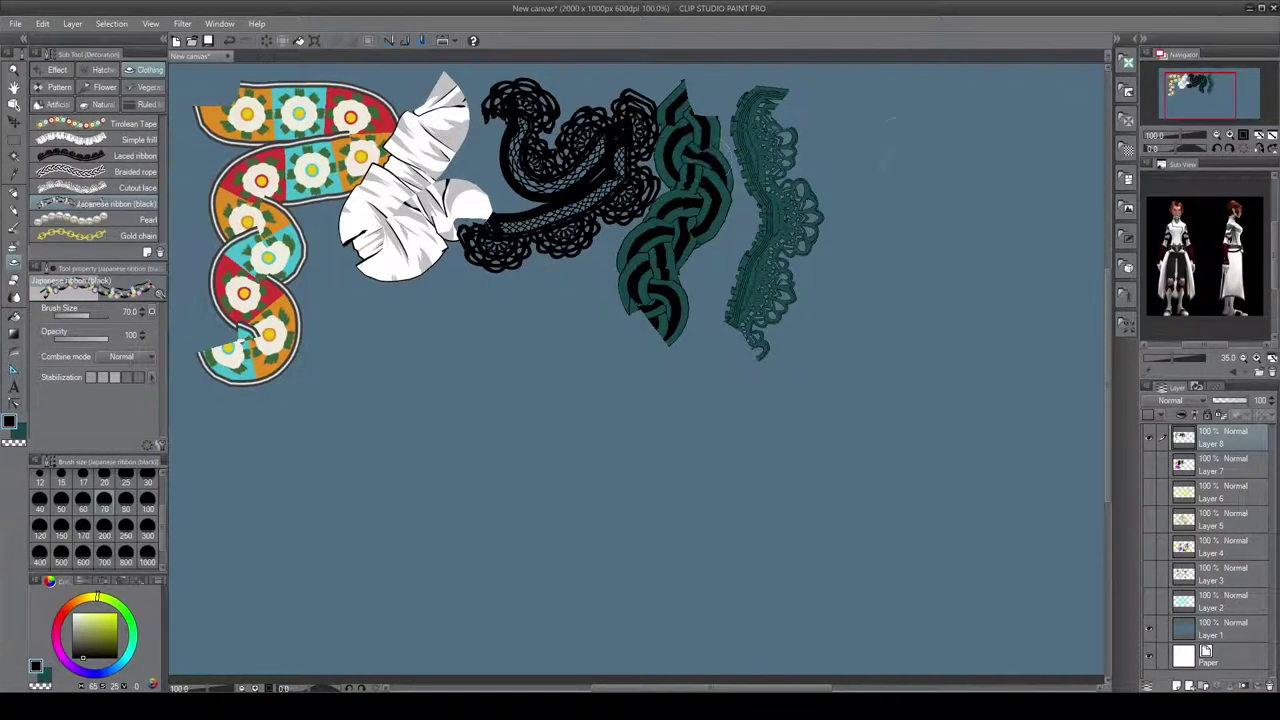
mouse_move(886, 95)
mouse_down()
mouse_move(888, 225)
mouse_move(860, 280)
mouse_move(868, 357)
mouse_move(850, 402)
mouse_move(922, 428)
mouse_move(932, 485)
mouse_move(1008, 548)
mouse_up()
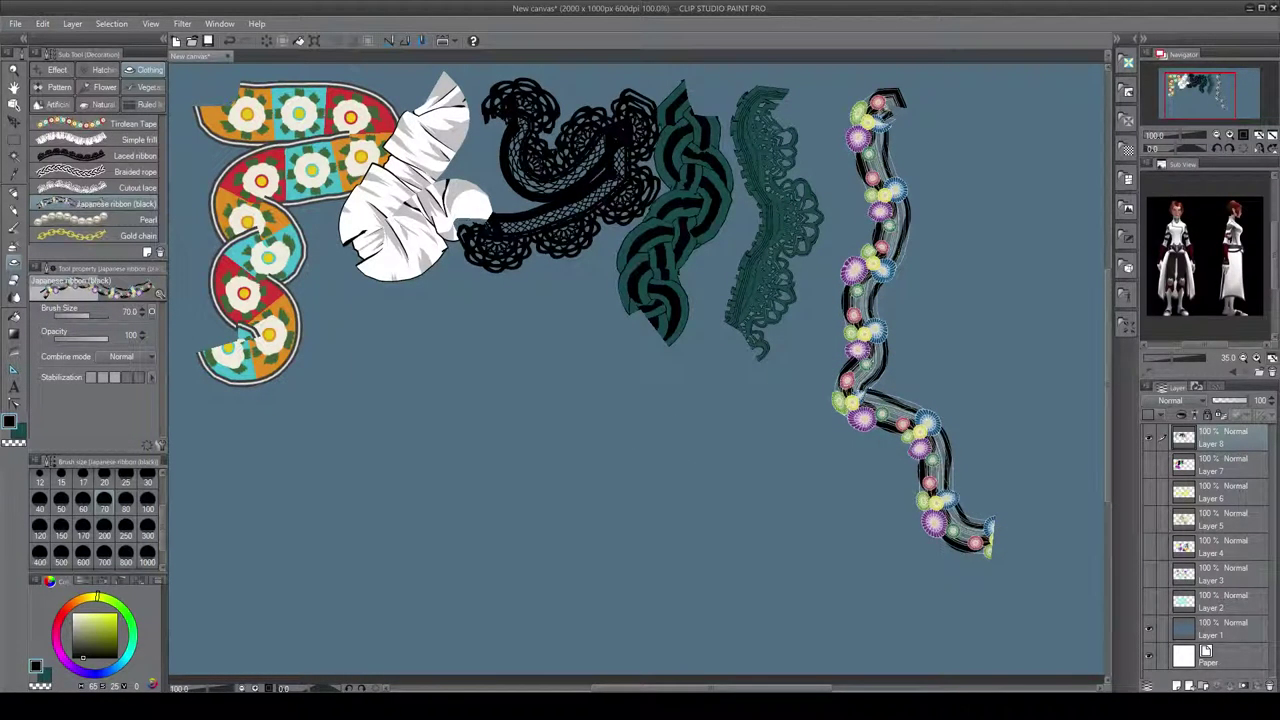
- Paint a string of pearls with the Pearl brush below the frill and a looping Gold chain beneath it
click(104, 220)
mouse_move(368, 300)
mouse_down()
mouse_move(374, 330)
mouse_move(613, 348)
mouse_move(634, 392)
mouse_move(609, 396)
mouse_move(568, 334)
mouse_up()
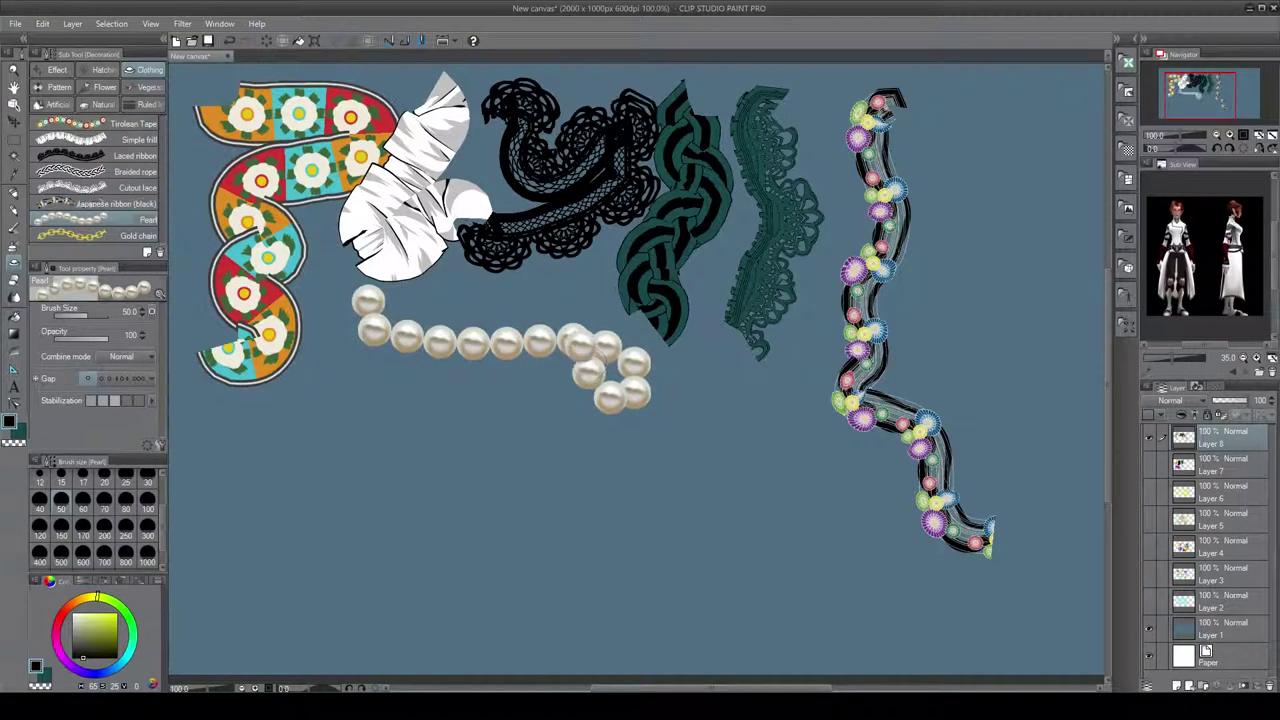
click(130, 237)
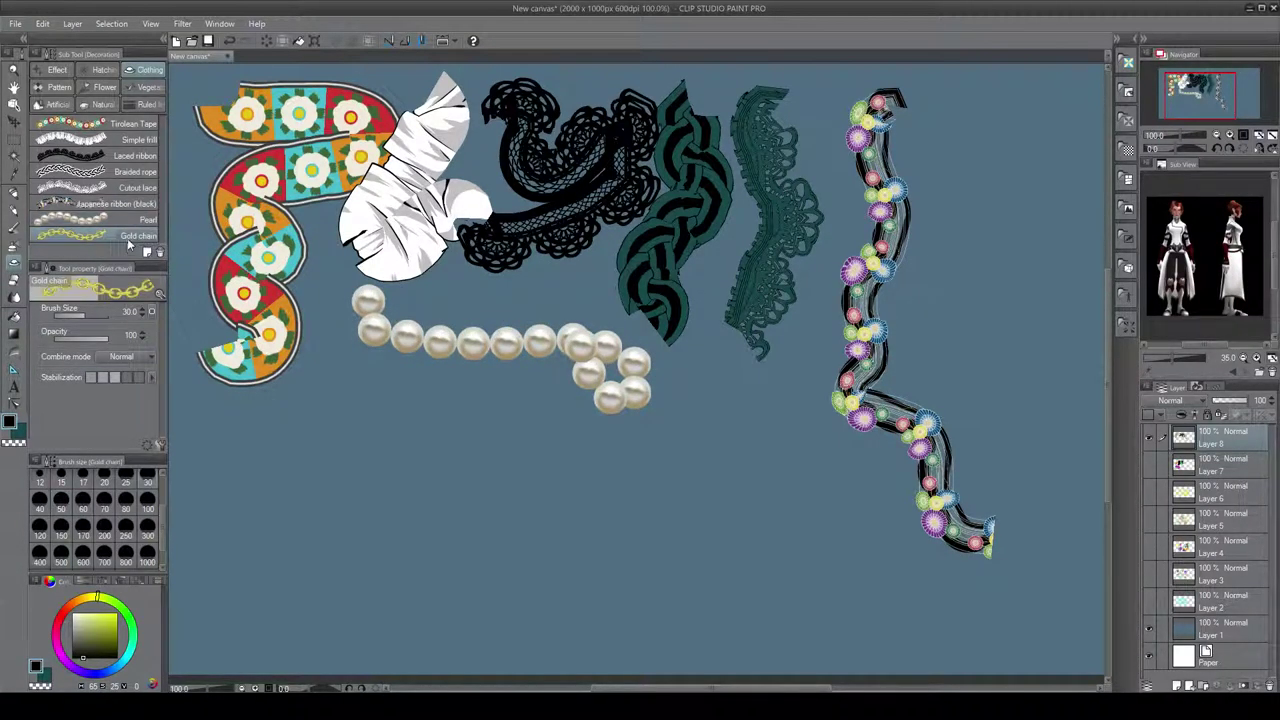
mouse_move(328, 376)
mouse_down()
mouse_move(406, 394)
mouse_move(415, 427)
mouse_move(510, 420)
mouse_move(584, 448)
mouse_move(643, 450)
mouse_move(738, 377)
mouse_move(743, 440)
mouse_move(710, 404)
mouse_move(791, 352)
mouse_move(784, 270)
mouse_move(713, 284)
mouse_move(613, 454)
mouse_move(633, 490)
mouse_move(760, 510)
mouse_up()
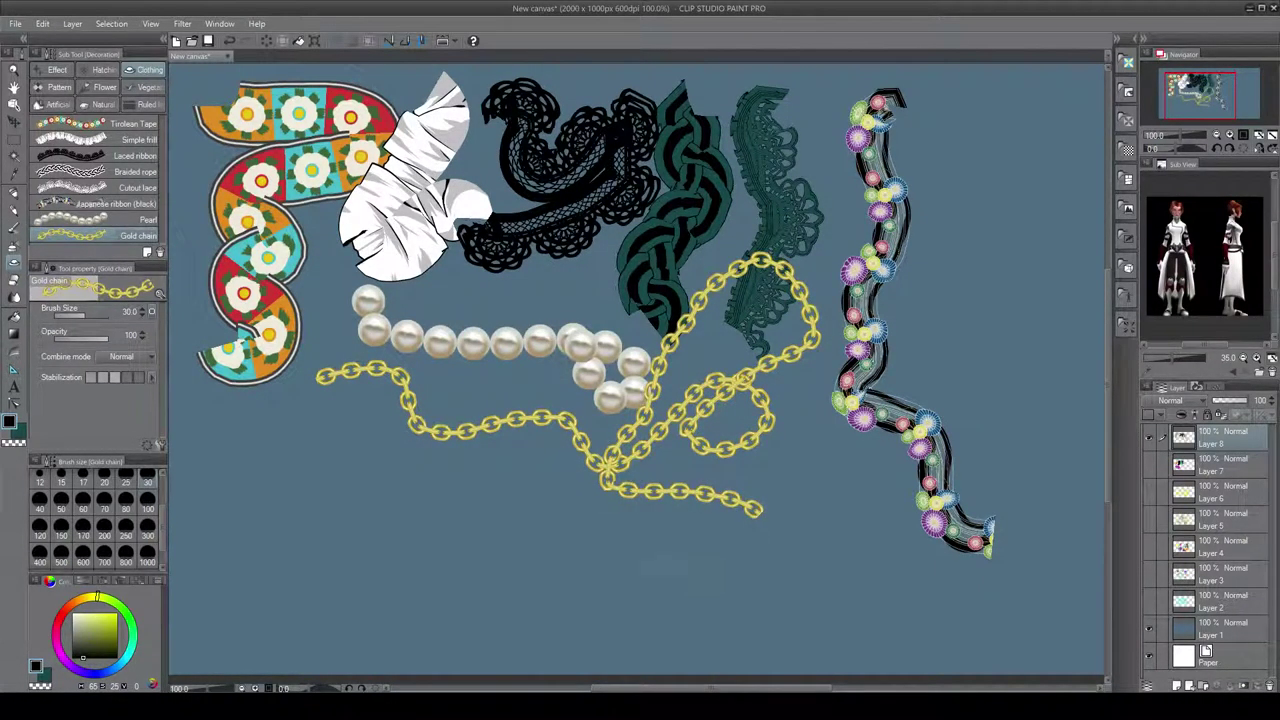
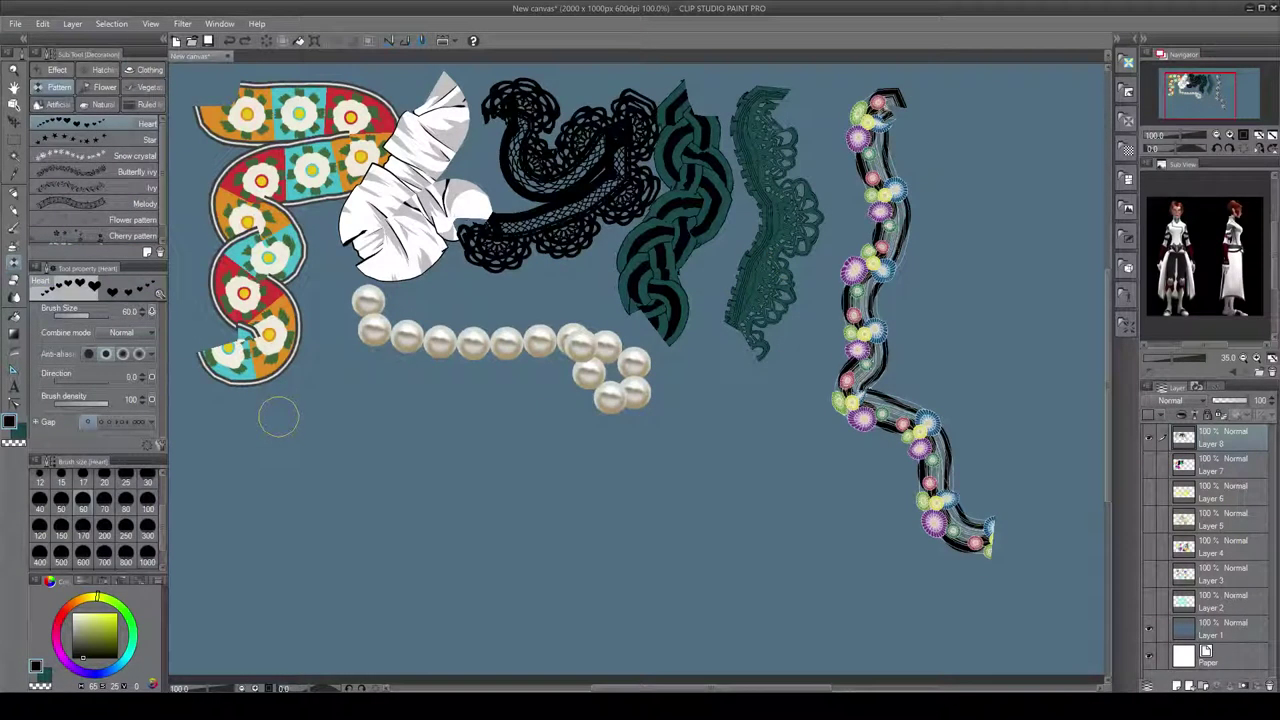
- Undo all the clothing brush samples to clear the layer
key(ctrl+z)
key(ctrl+z)
key(ctrl+z)
key(ctrl+z)
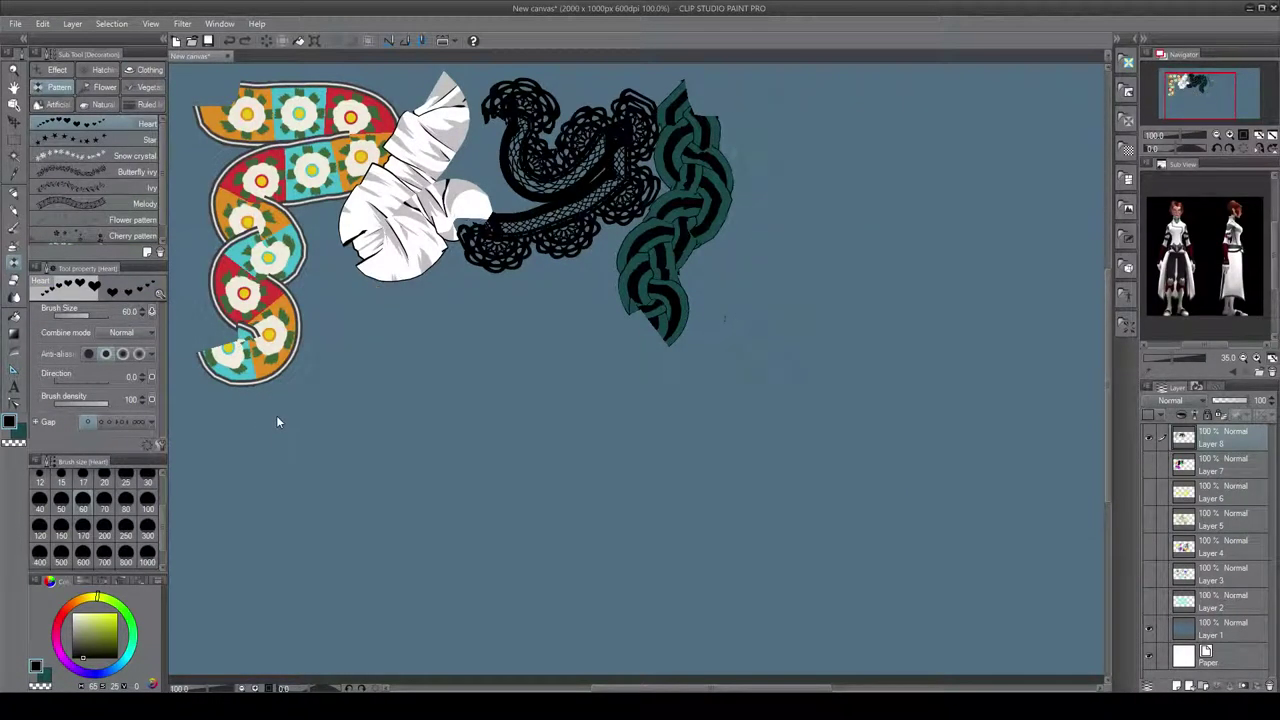
key(ctrl+z)
key(ctrl+z)
key(ctrl+z)
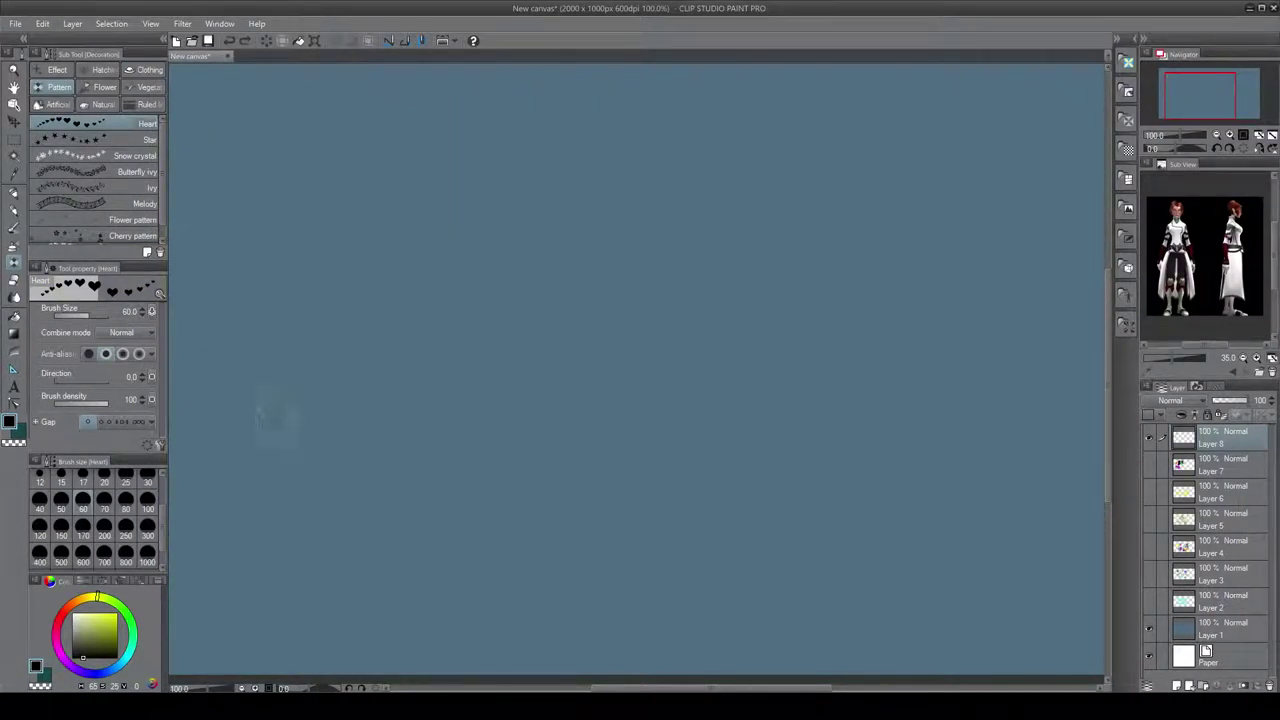
- Paint a short vertical trail of black hearts in the canvas's upper-left corner with the Heart pattern brush
click(275, 412)
key(ctrl+z)
mouse_move(207, 82)
mouse_down()
mouse_move(230, 104)
mouse_move(220, 148)
mouse_move(237, 178)
mouse_up()
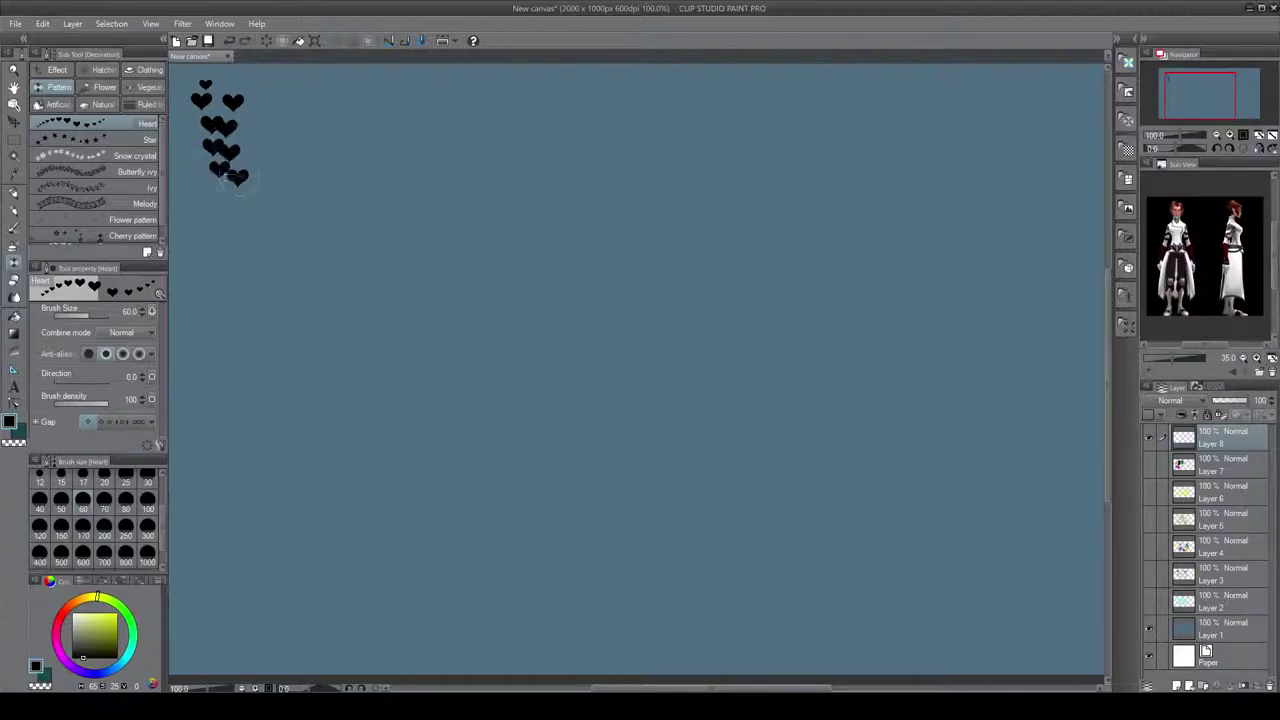
- Paint a trail of black stars beside the hearts with the Star brush, then select the Snow crystal brush
click(140, 139)
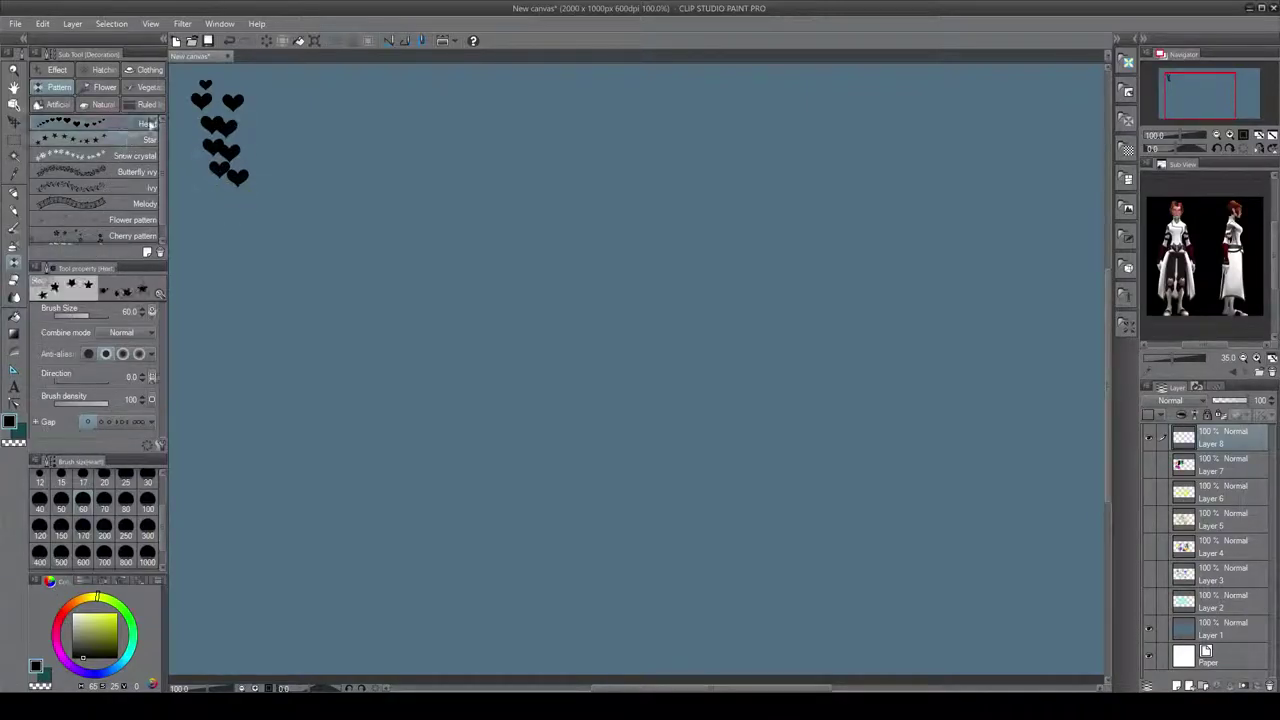
mouse_move(248, 84)
mouse_down()
mouse_move(312, 113)
mouse_move(307, 182)
mouse_up()
click(135, 155)
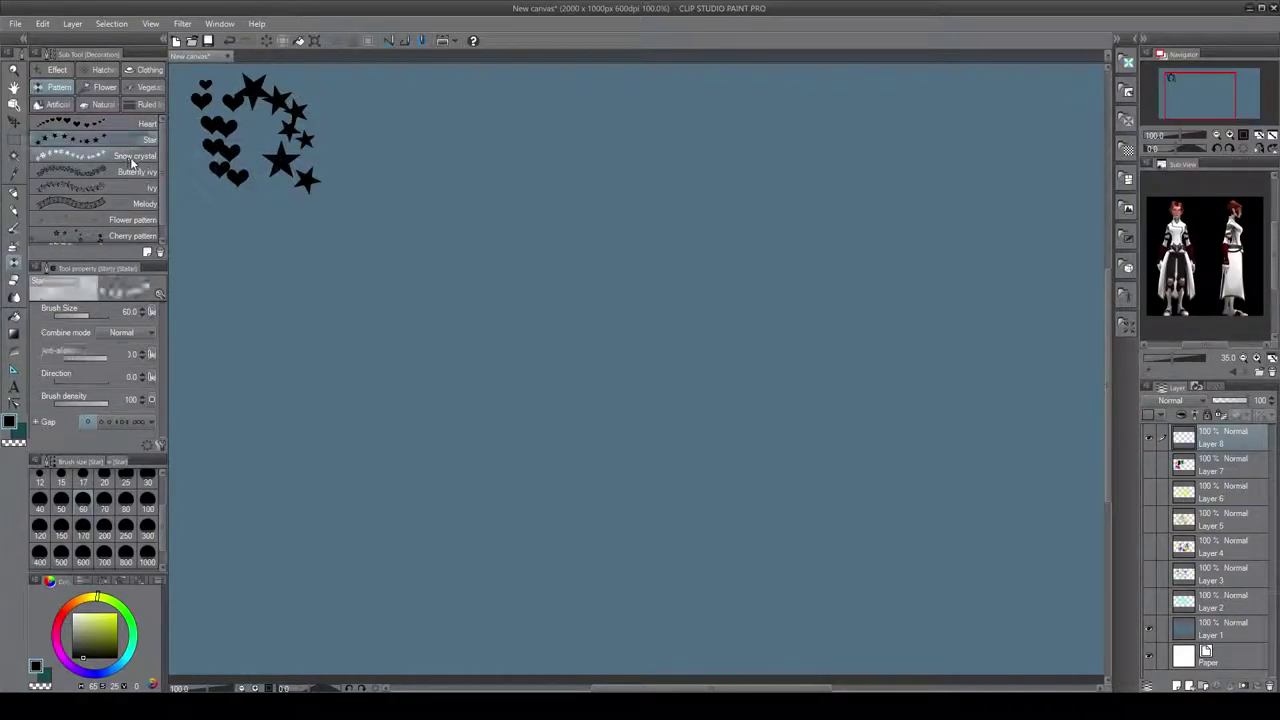
- Paint a short trail of snow crystals beside the stars and a vertical Butterfly ivy strand next to it
mouse_move(352, 88)
mouse_down()
mouse_move(378, 205)
mouse_move(355, 252)
mouse_move(320, 220)
mouse_move(257, 214)
mouse_up()
click(125, 172)
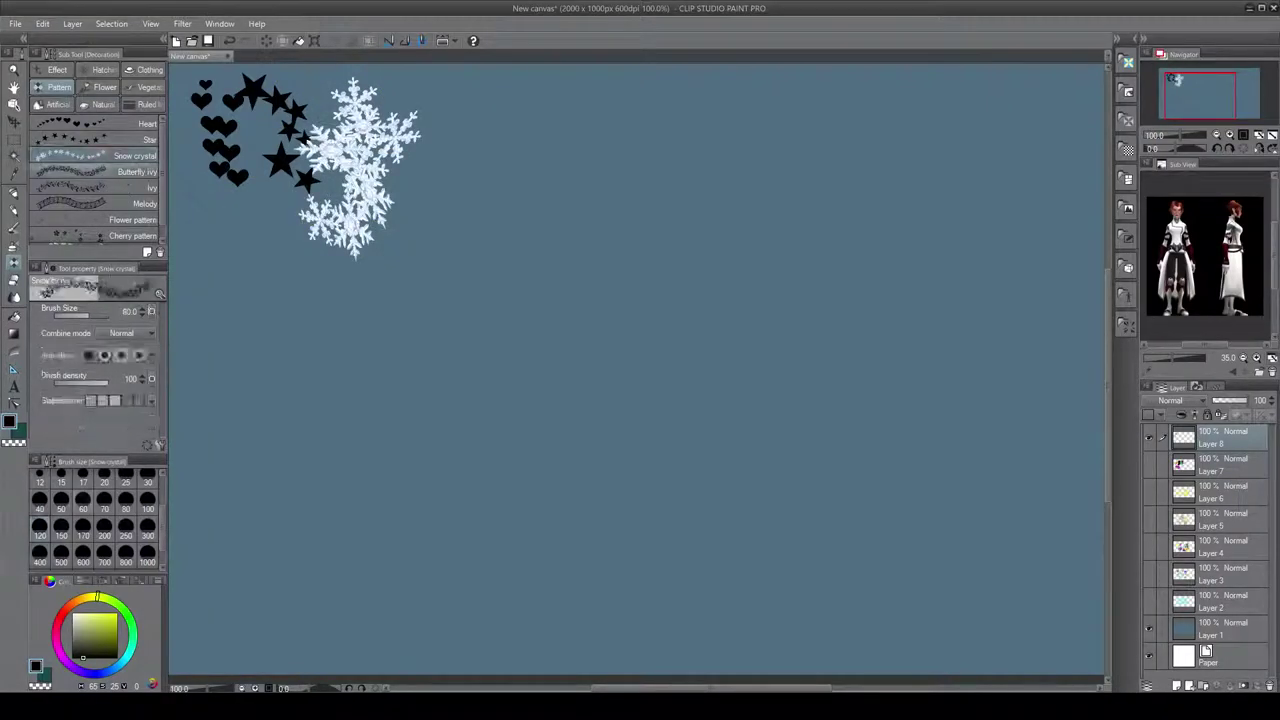
mouse_move(468, 92)
mouse_down()
mouse_move(432, 150)
mouse_move(488, 205)
mouse_move(448, 262)
mouse_move(480, 240)
mouse_up()
- Paint a vertical Ivy strand beside the butterfly ivy and a winding Melody staff next to it
click(110, 188)
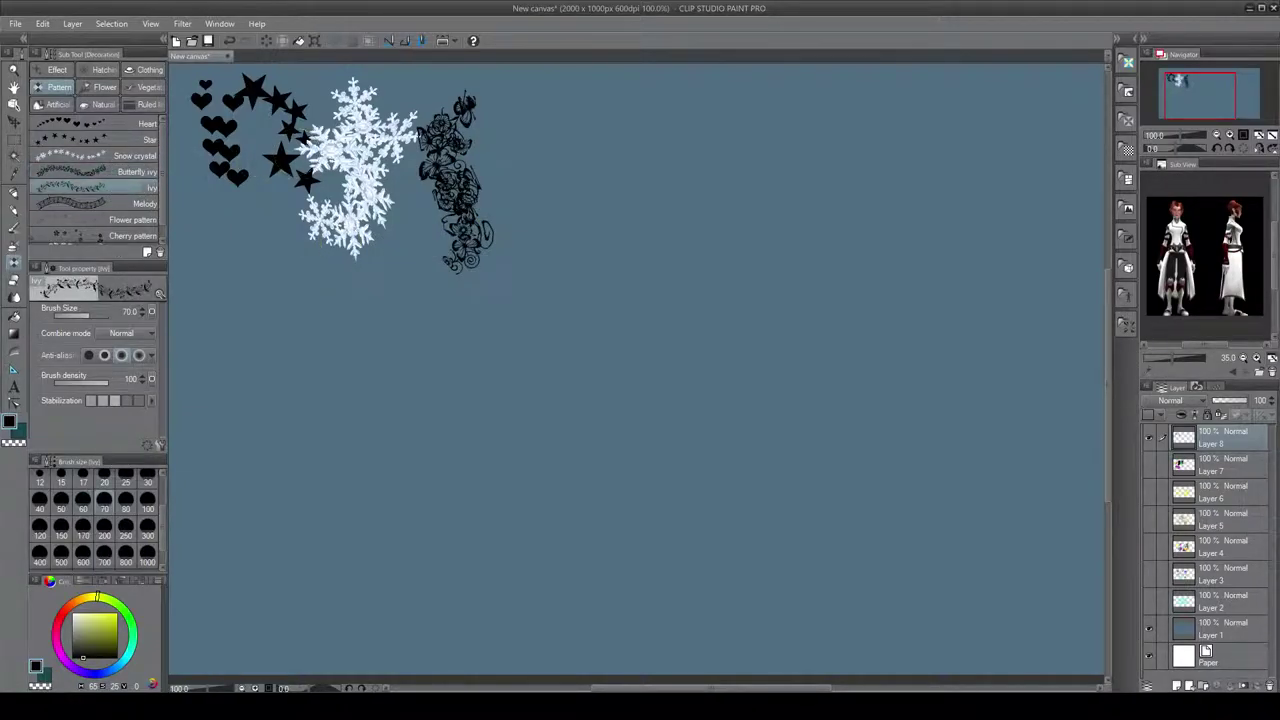
drag(548, 100, 492, 318)
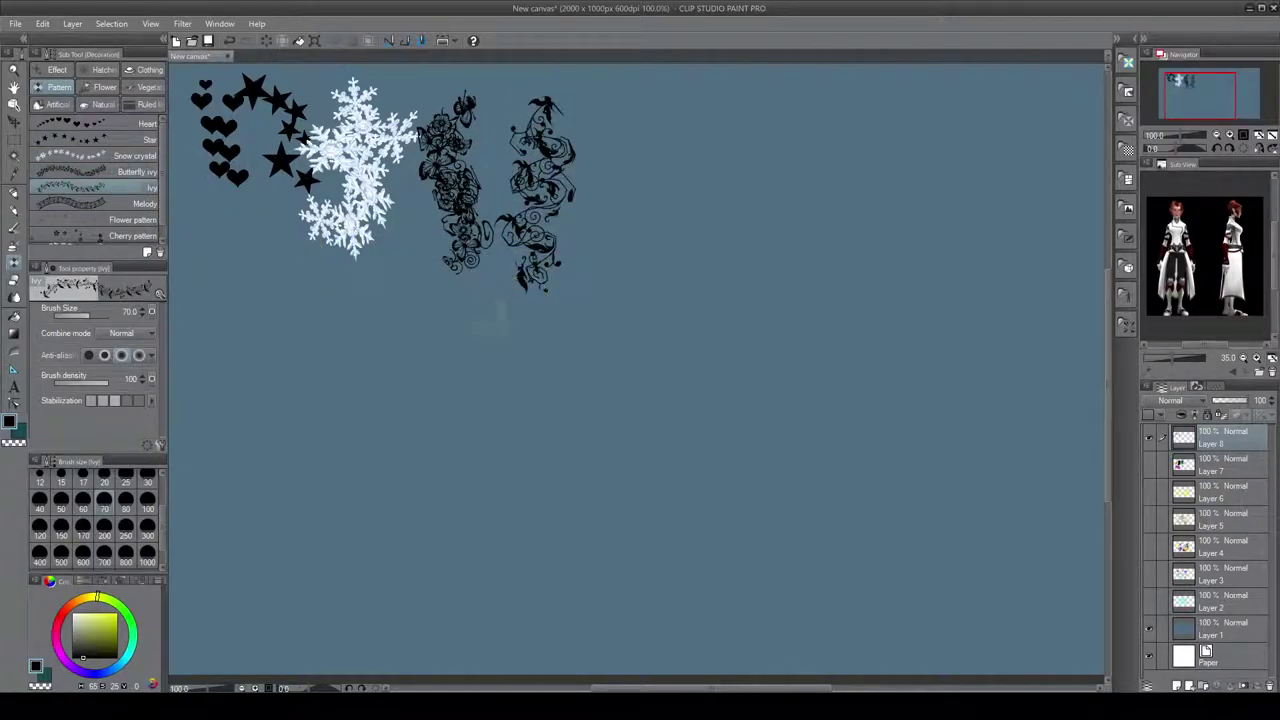
click(125, 204)
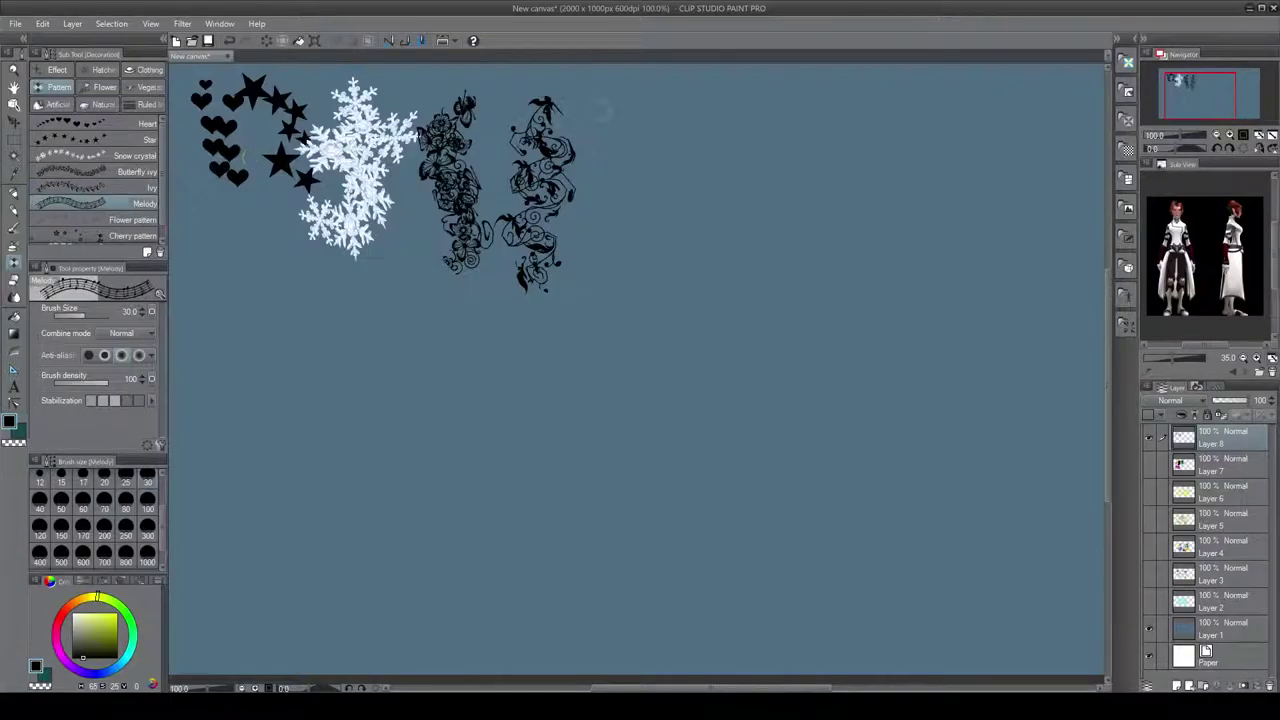
mouse_move(605, 100)
mouse_down()
mouse_move(641, 140)
mouse_move(588, 208)
mouse_move(622, 240)
mouse_move(600, 268)
mouse_up()
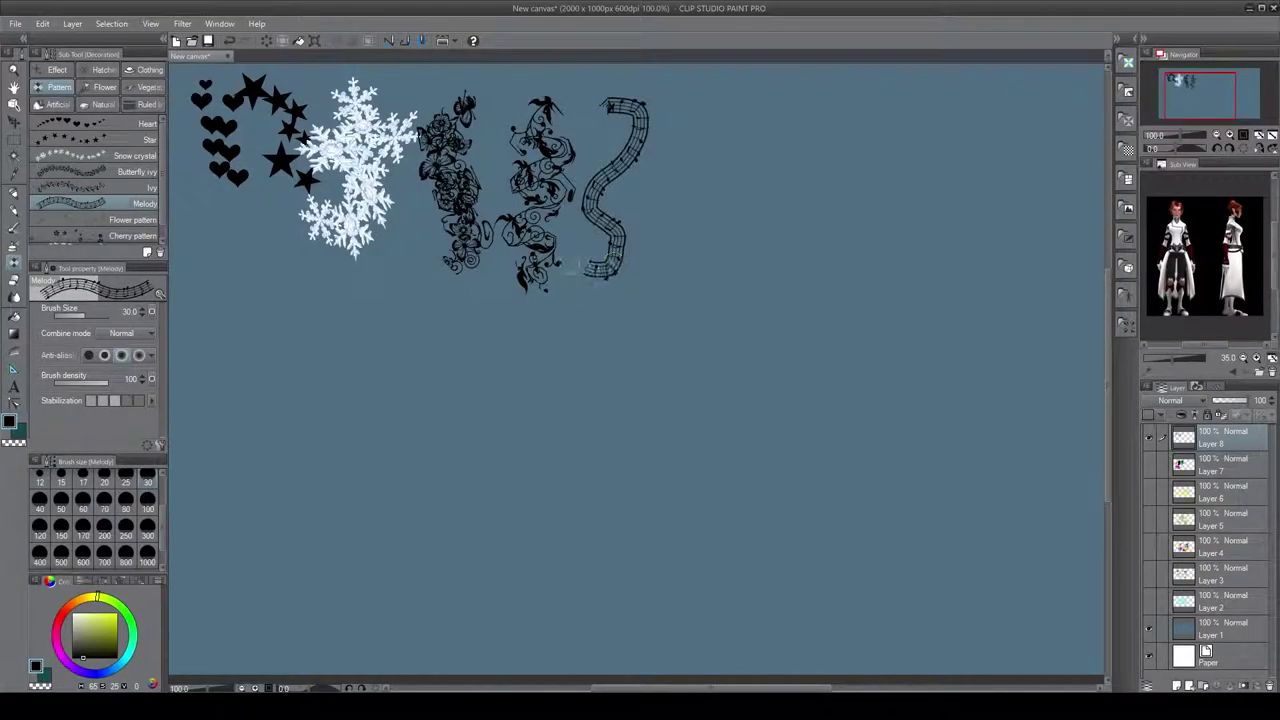
- Paint a soft winding trail with the Flower pattern brush beside the music staff
click(140, 220)
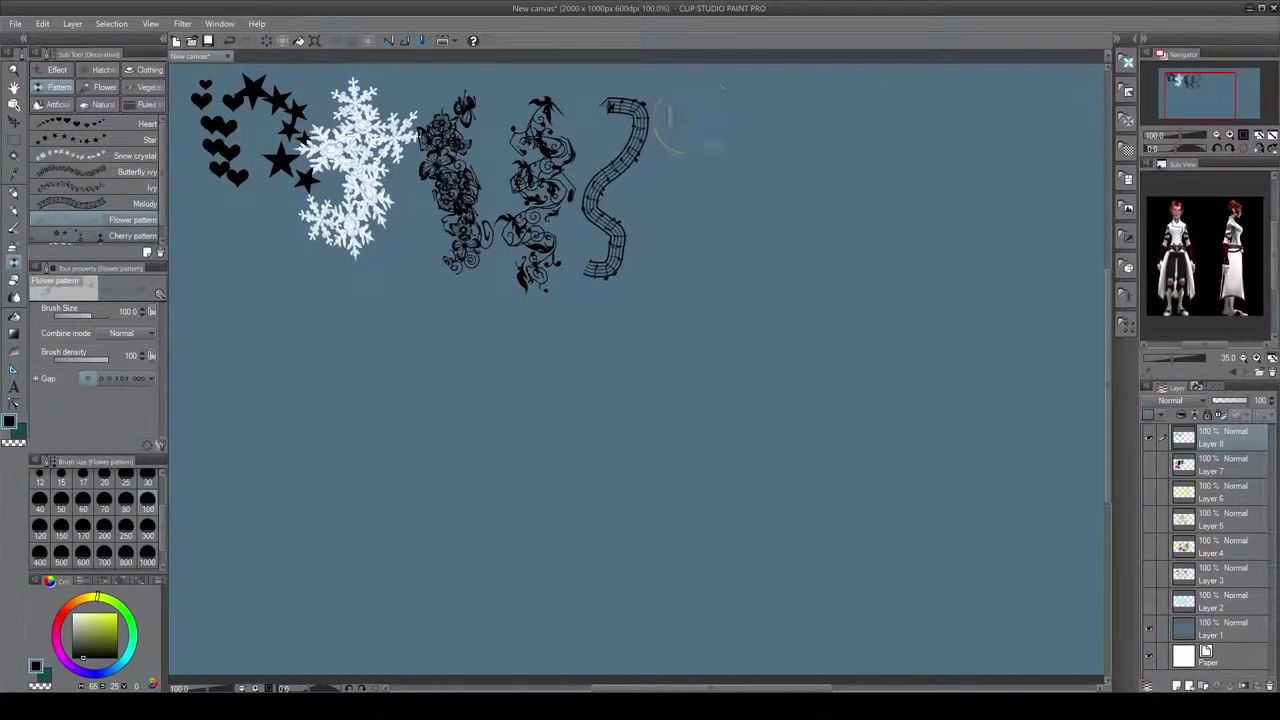
drag(688, 120, 686, 176)
drag(728, 268, 745, 164)
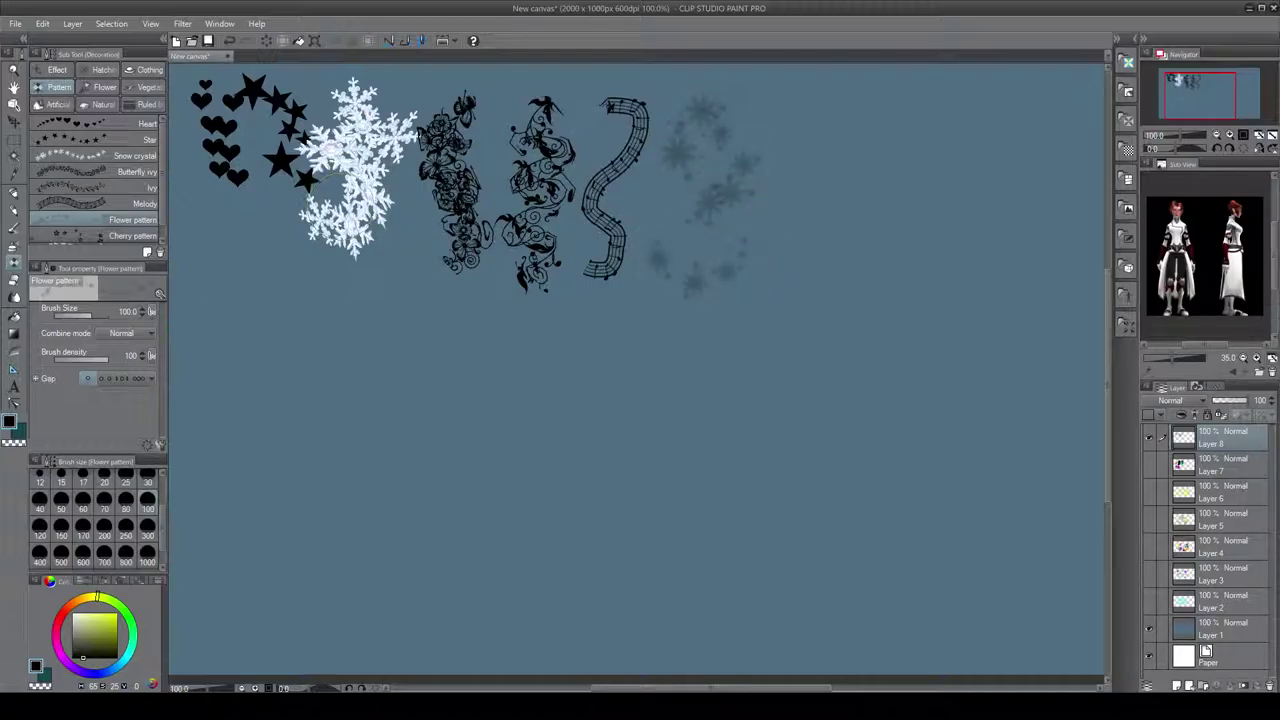
- Scatter Cherry pattern blossoms over the canvas's upper right and paint Seven petaled flowers below the hearts
scroll(164, 208, down, 1)
click(120, 221)
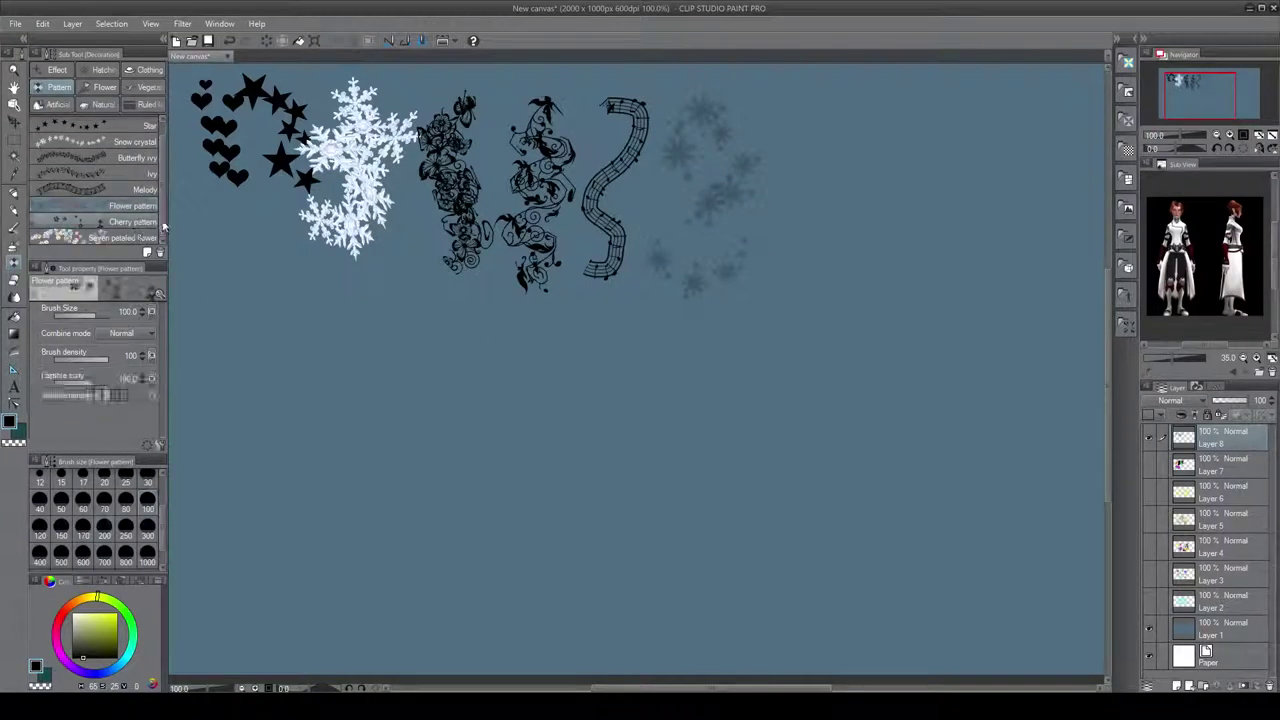
mouse_move(856, 118)
mouse_down()
mouse_move(840, 176)
mouse_move(905, 255)
mouse_move(915, 215)
mouse_move(860, 170)
mouse_move(985, 278)
mouse_up()
drag(965, 215, 938, 340)
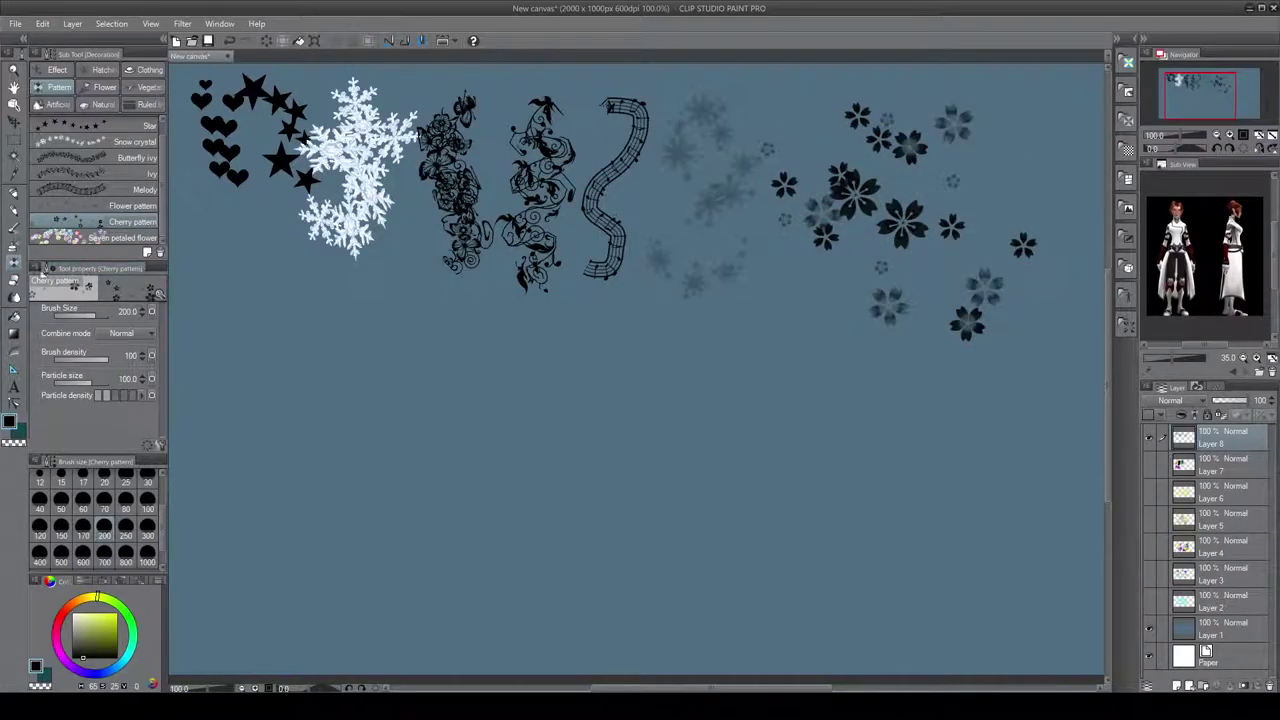
click(107, 243)
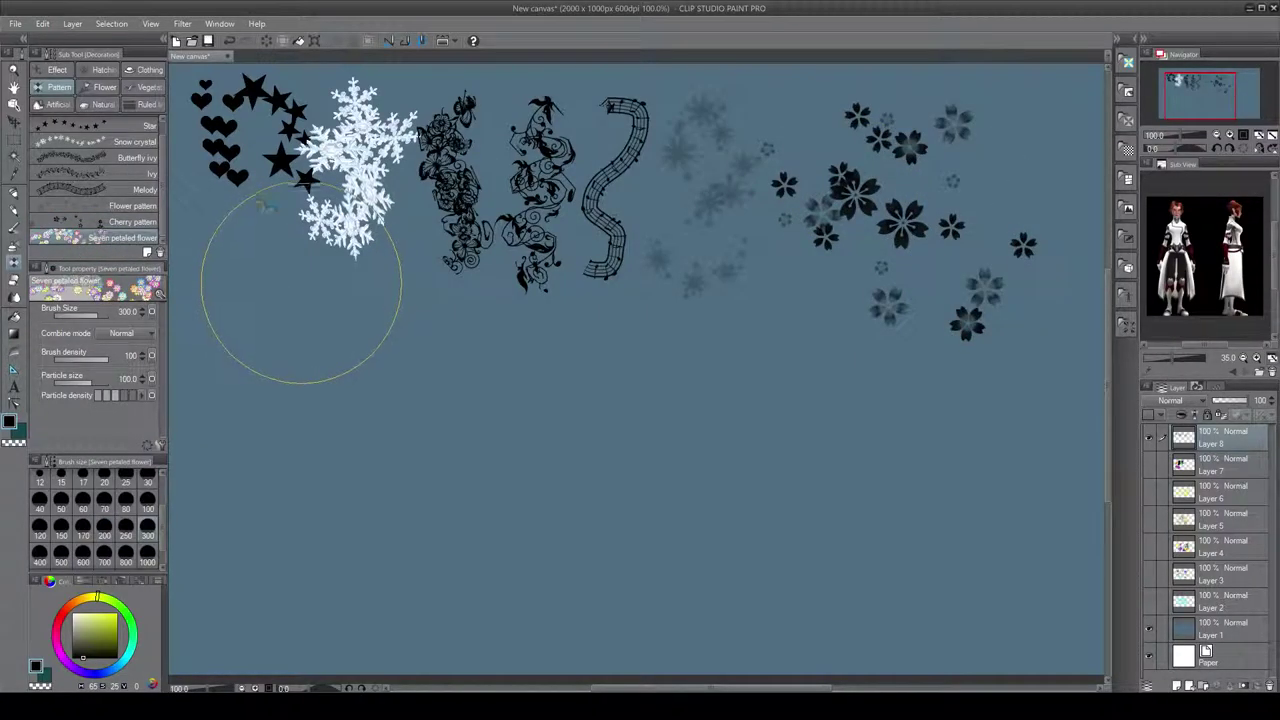
mouse_move(300, 286)
mouse_down()
mouse_move(306, 343)
mouse_move(285, 382)
mouse_up()
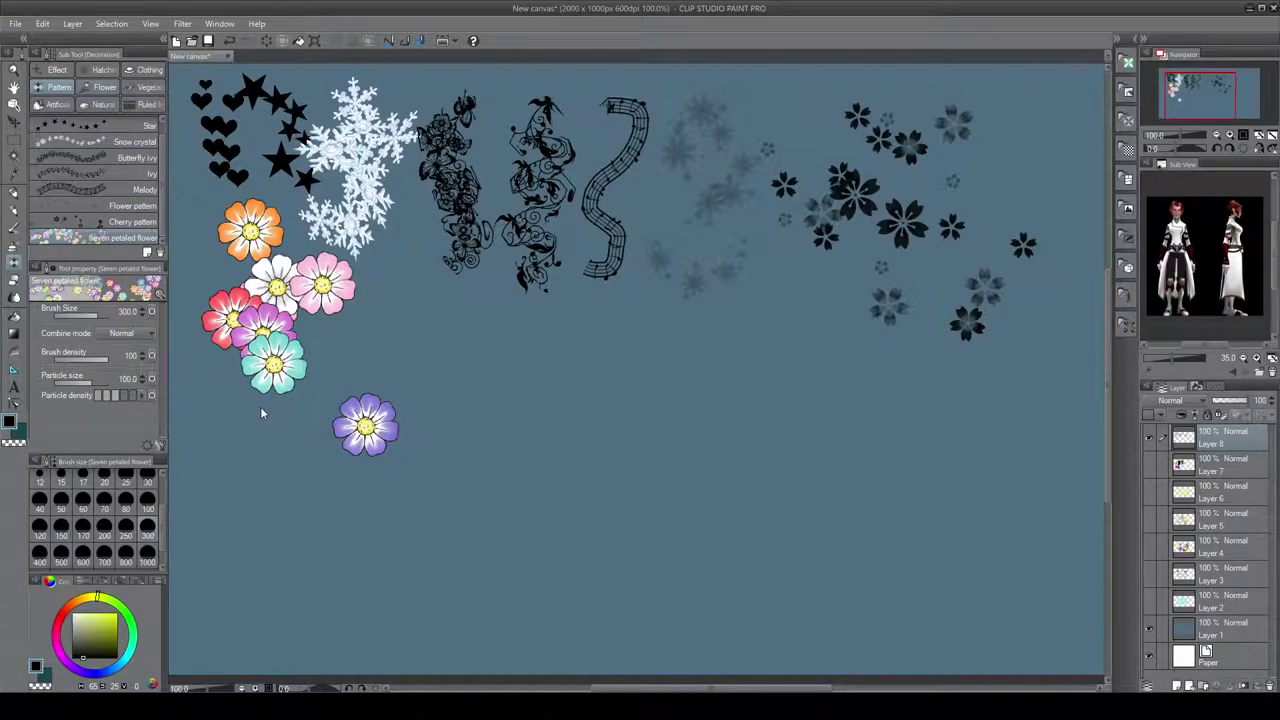
- Switch to the Flower brush group and try a stroke with the Cherry brush
click(101, 87)
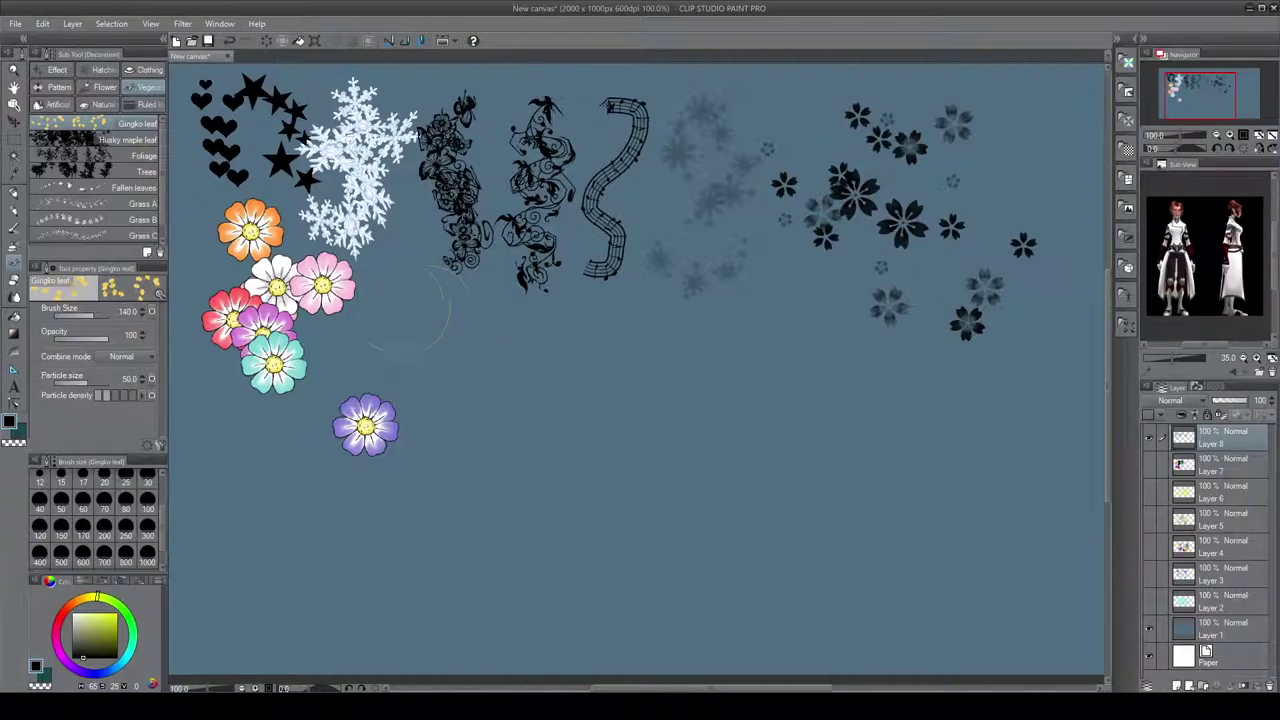
click(105, 88)
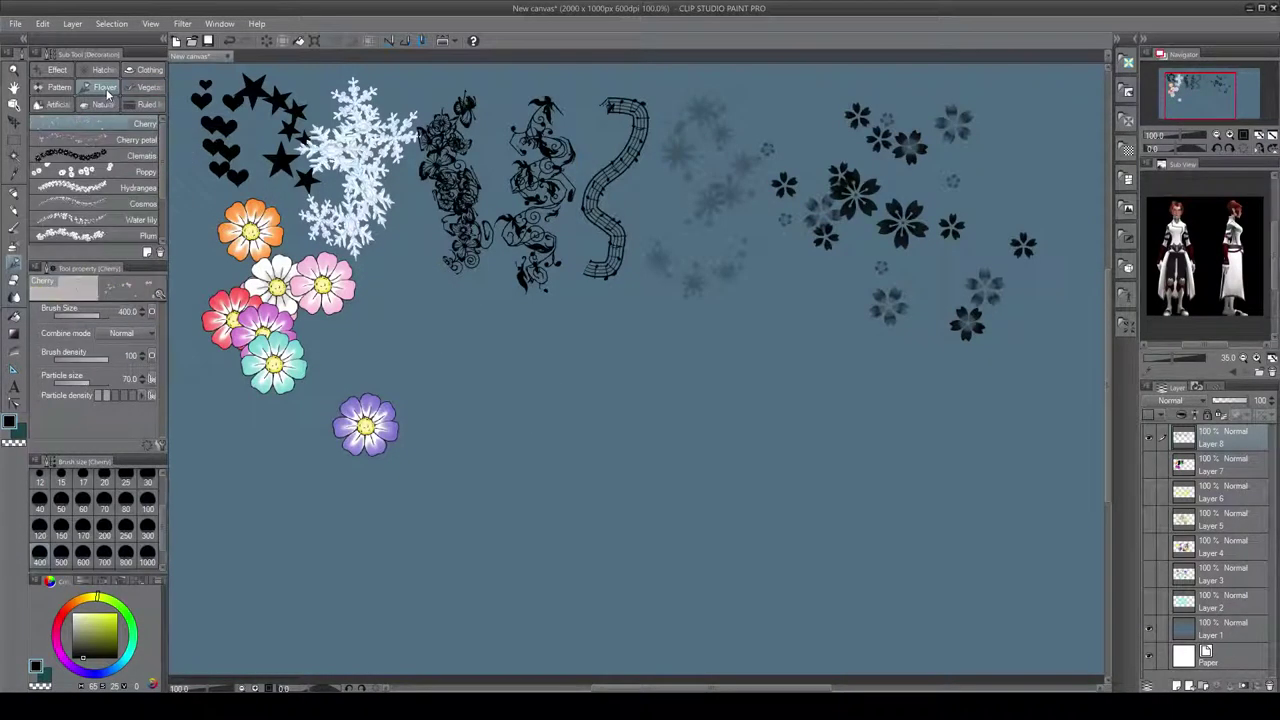
mouse_move(400, 330)
mouse_down()
mouse_move(443, 343)
mouse_move(457, 400)
mouse_move(430, 440)
mouse_move(420, 330)
mouse_move(370, 390)
mouse_move(357, 463)
mouse_move(392, 434)
mouse_up()
- Undo all the pattern brush samples and the trial stroke to clear the layer
key(ctrl+z)
key(ctrl+z)
key(ctrl+z)
key(ctrl+z)
key(ctrl+z)
key(ctrl+z)
key(ctrl+z)
key(ctrl+z)
key(ctrl+z)
key(ctrl+z)
- Scatter Cherry blossoms in the canvas's upper left, then reduce the brush size to 50 and paint a vertical trail of them
drag(320, 200, 266, 239)
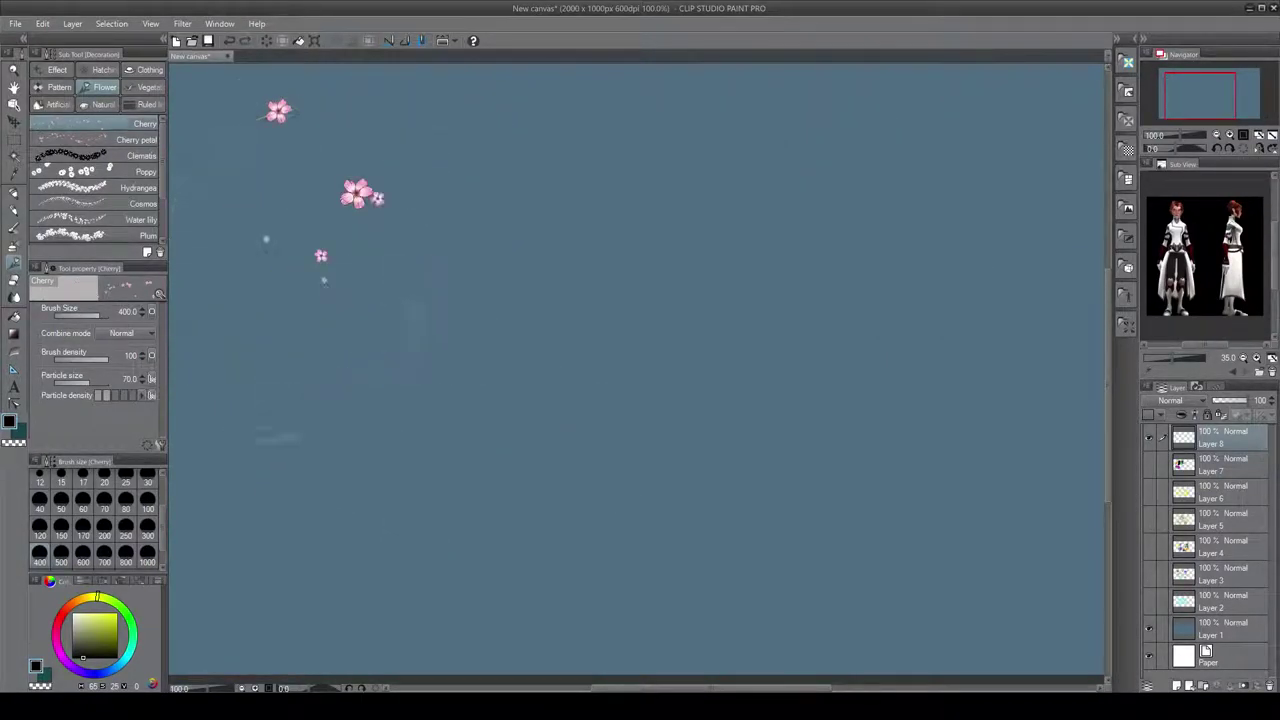
click(60, 506)
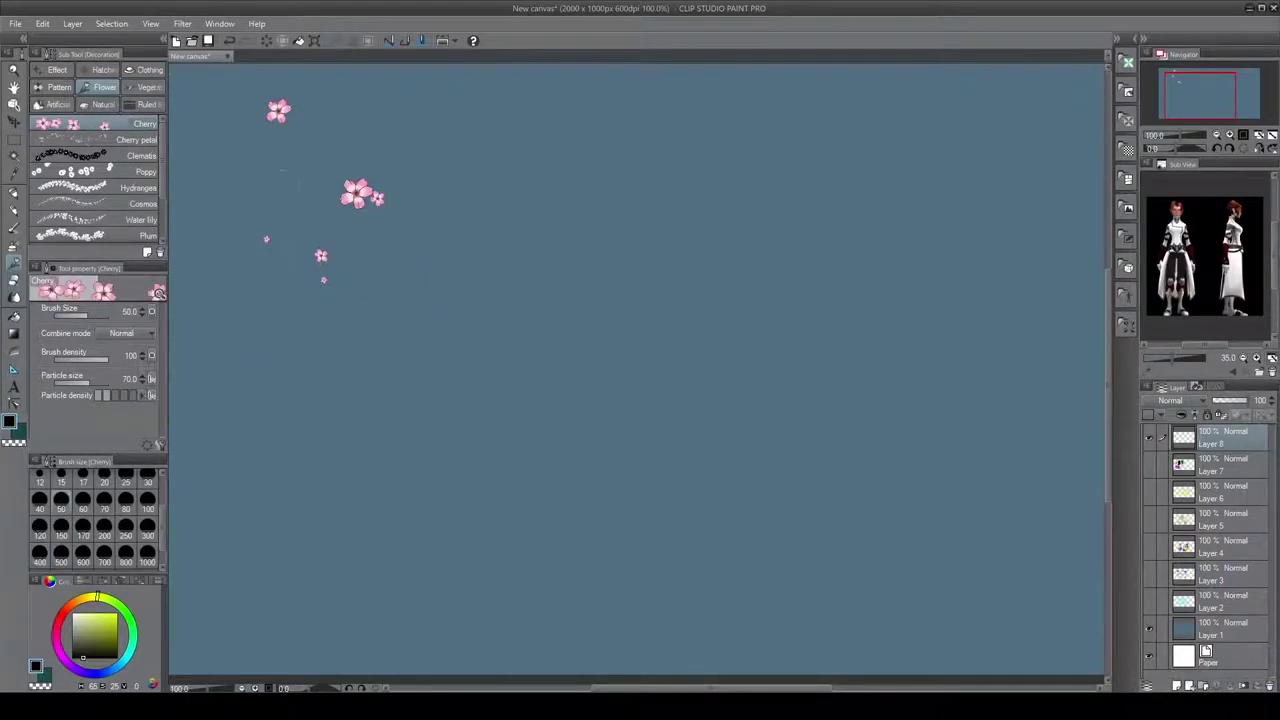
drag(258, 192, 255, 395)
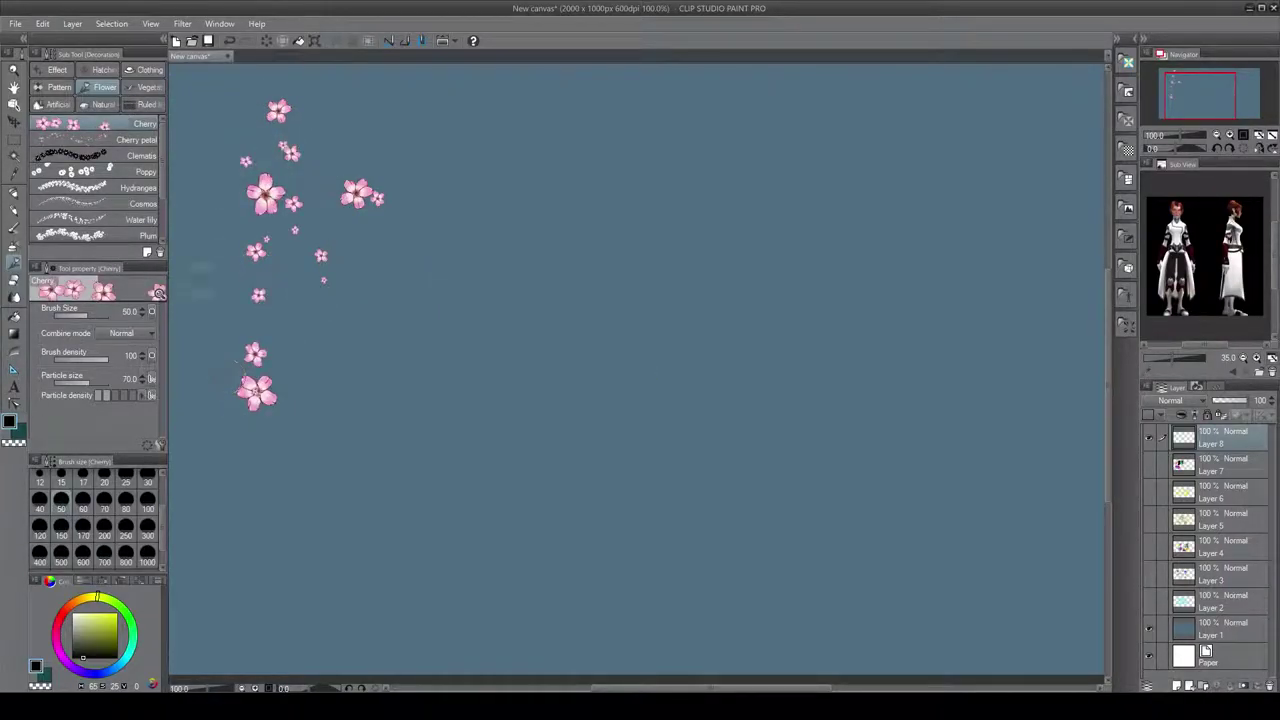
- Scatter Cherry petals around the blossoms and paint a cluster of large black Clematis flowers beside them
click(130, 139)
mouse_move(345, 128)
mouse_down()
mouse_move(360, 180)
mouse_move(288, 455)
mouse_move(245, 205)
mouse_up()
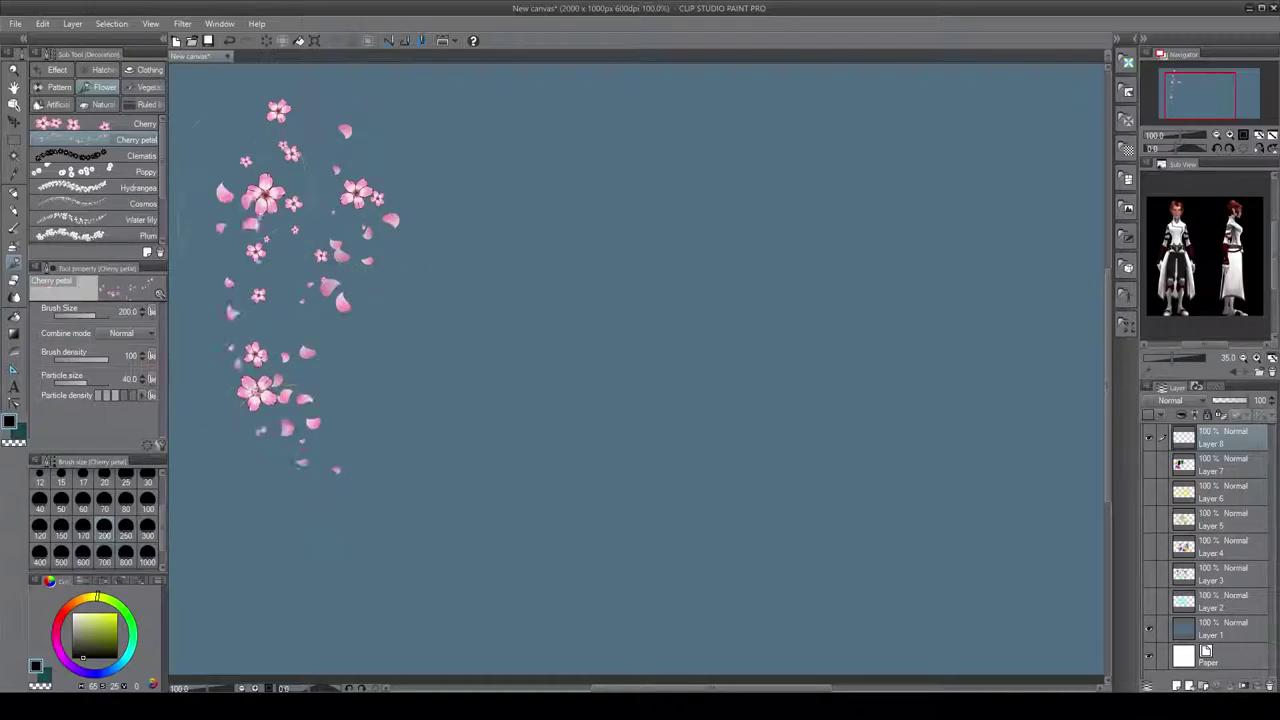
click(82, 157)
drag(437, 163, 455, 205)
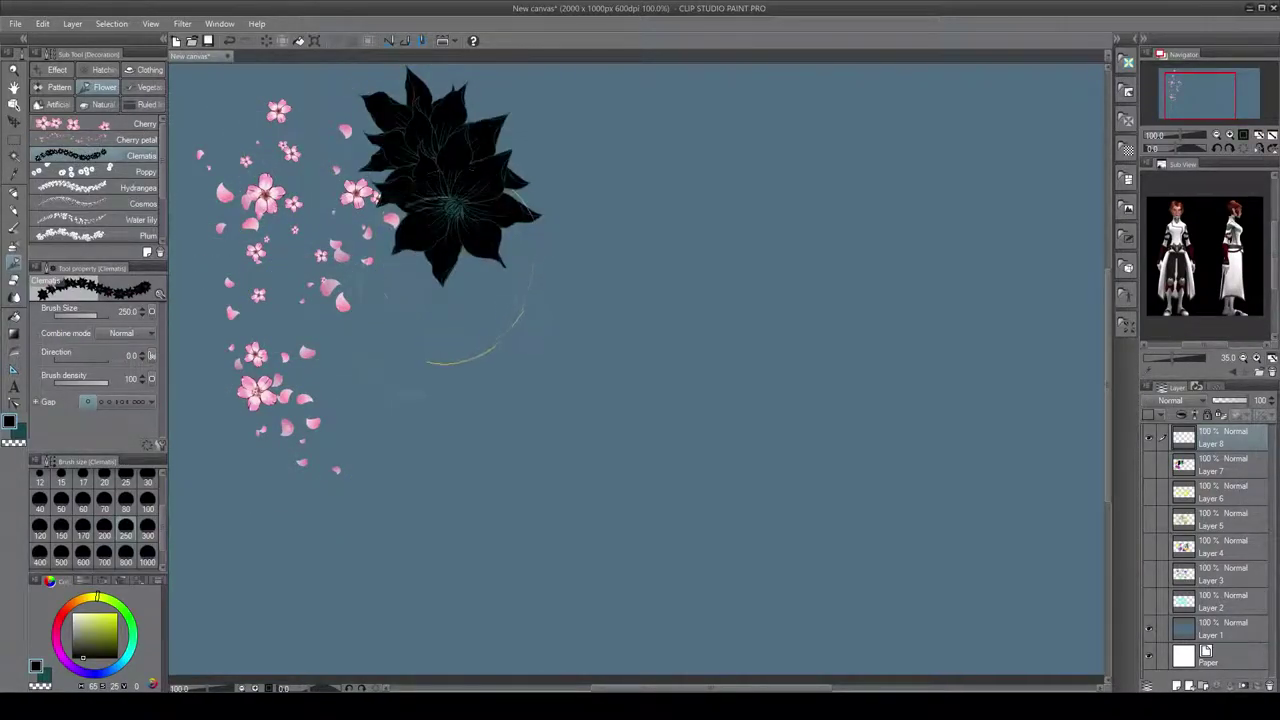
mouse_move(450, 285)
mouse_down()
mouse_move(428, 345)
mouse_move(500, 350)
mouse_move(530, 150)
mouse_move(445, 175)
mouse_up()
- Paint dark teal Poppy flowers beside the clematis and a cluster of Hydrangeas below the poppies
click(70, 171)
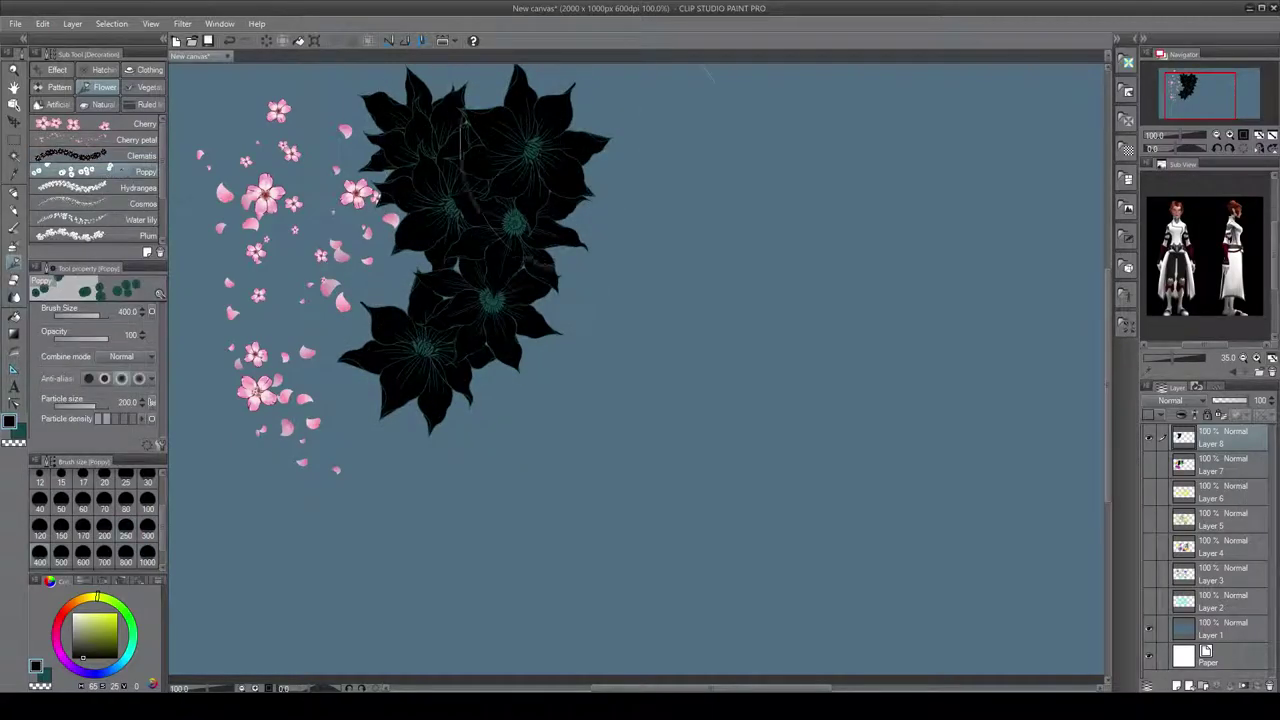
drag(533, 172, 668, 229)
mouse_move(650, 300)
mouse_down()
mouse_move(639, 328)
mouse_move(704, 303)
mouse_move(758, 241)
mouse_move(850, 220)
mouse_up()
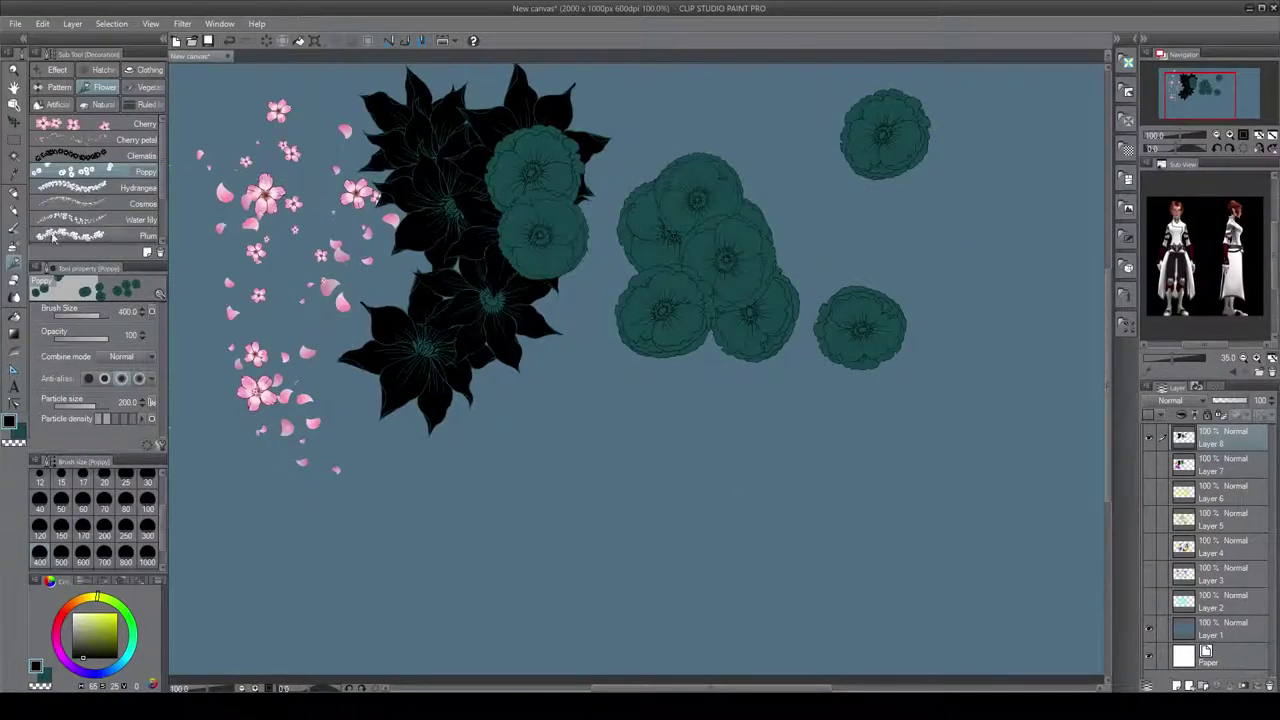
click(82, 188)
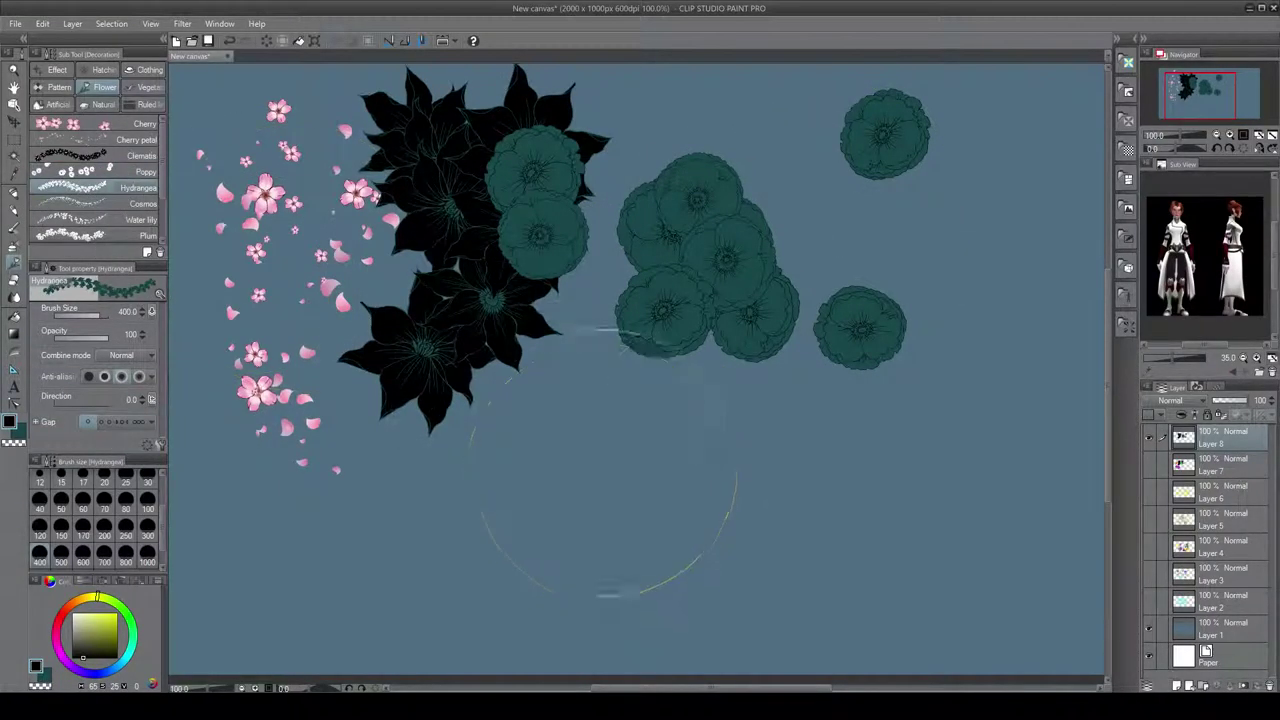
drag(592, 471, 766, 549)
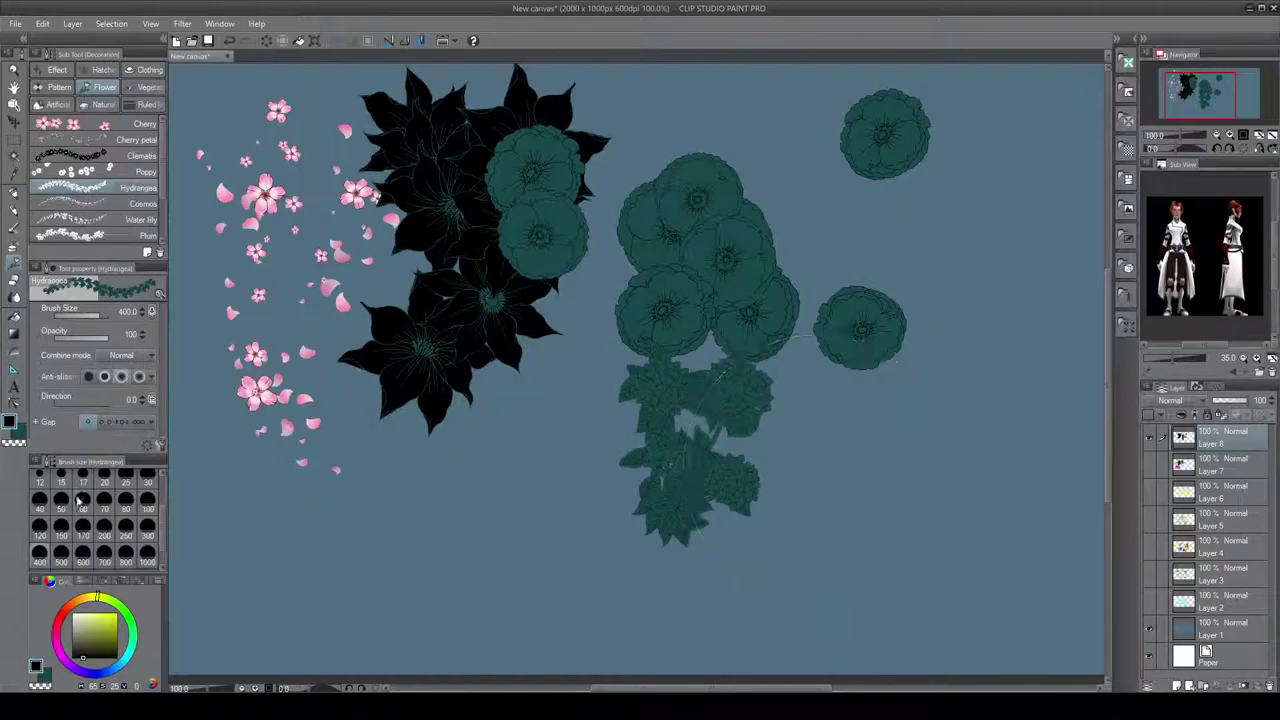
- Set the sub color to pale cyan (H 184, S 29, V 100) and paint hydrangeas over the dark teal ones
click(49, 676)
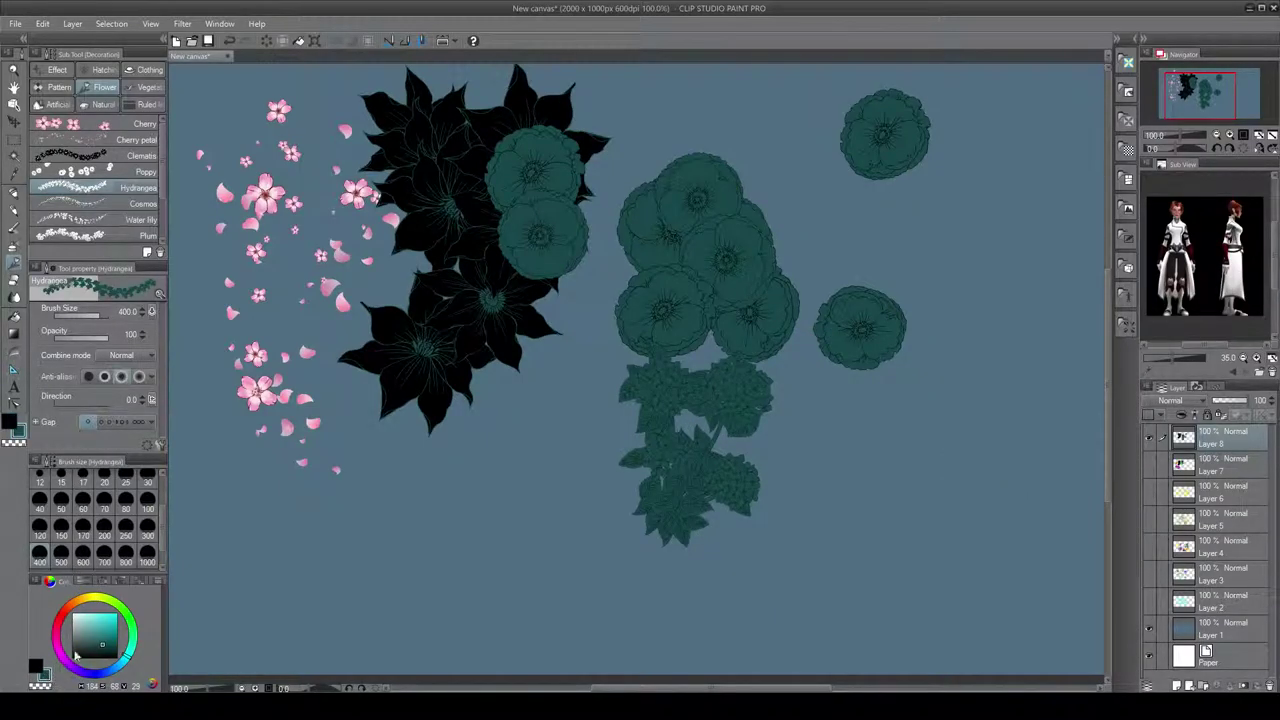
click(82, 620)
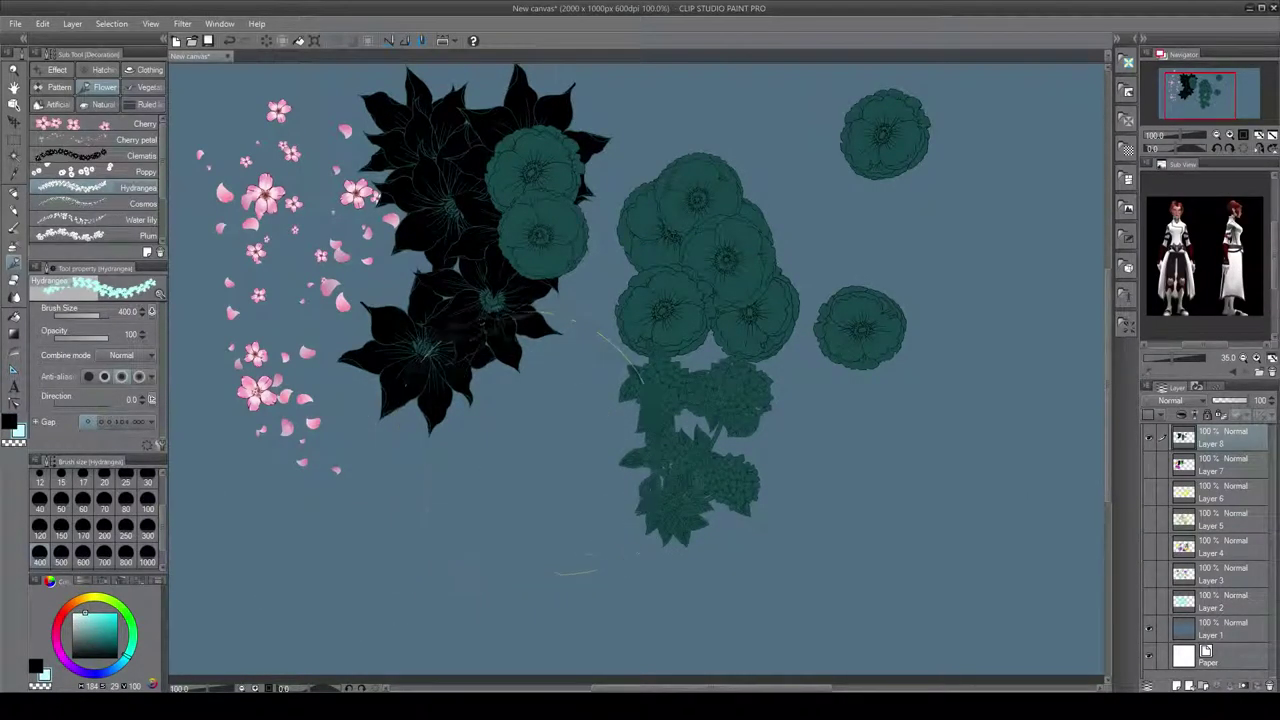
mouse_move(674, 390)
mouse_down()
mouse_move(822, 398)
mouse_move(737, 363)
mouse_up()
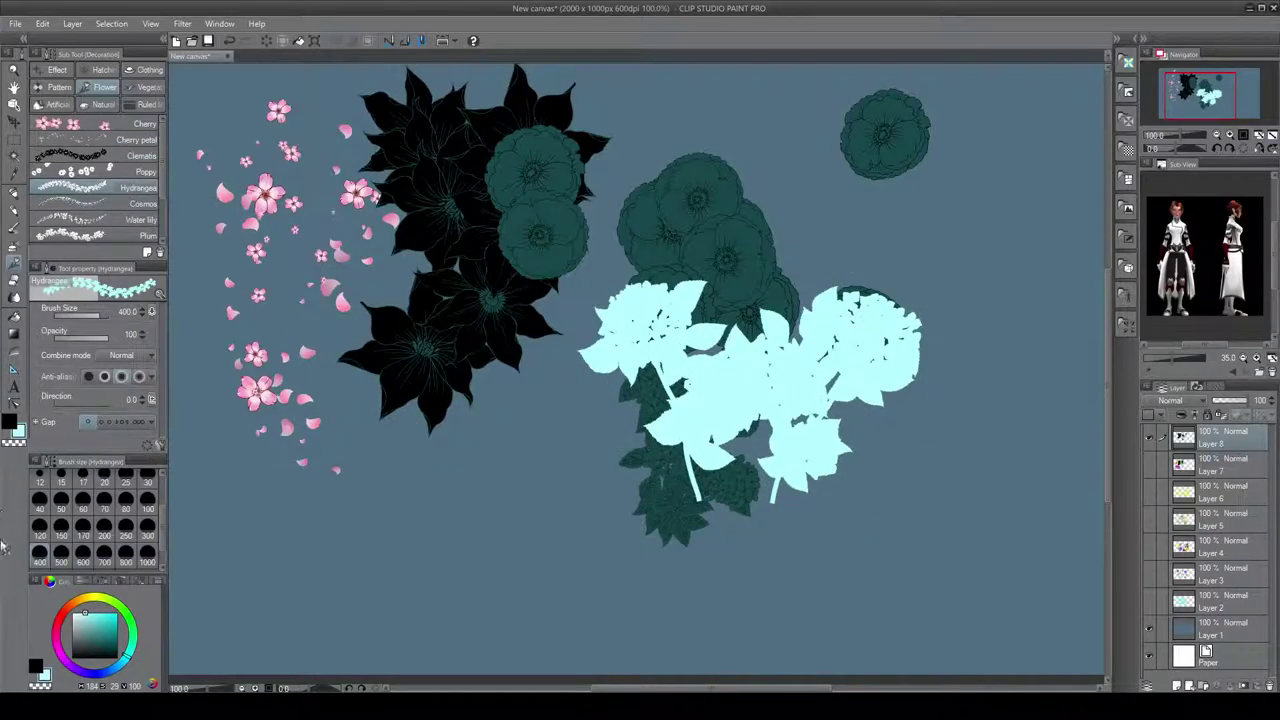
- Make the black main color active and paint outlined pale cyan hydrangeas above and below the solid ones
click(38, 667)
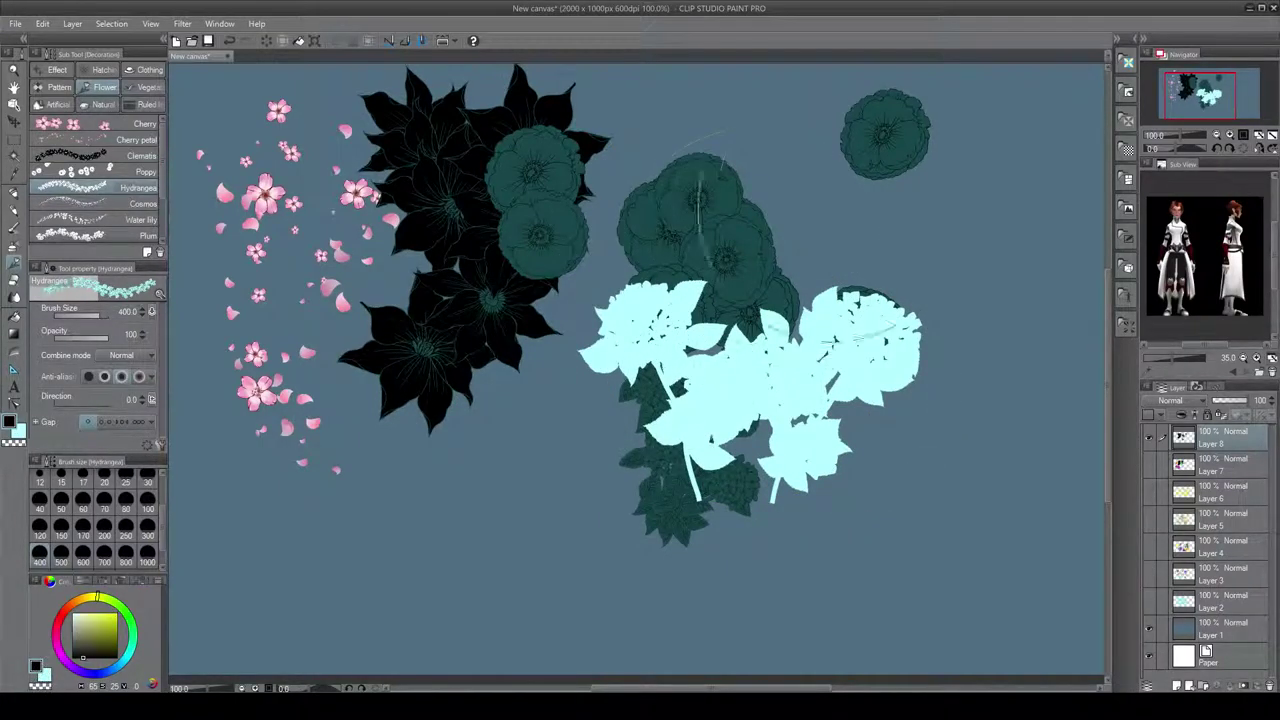
drag(870, 225, 905, 255)
mouse_move(893, 420)
mouse_down()
mouse_move(745, 205)
mouse_move(720, 250)
mouse_move(690, 500)
mouse_up()
click(925, 520)
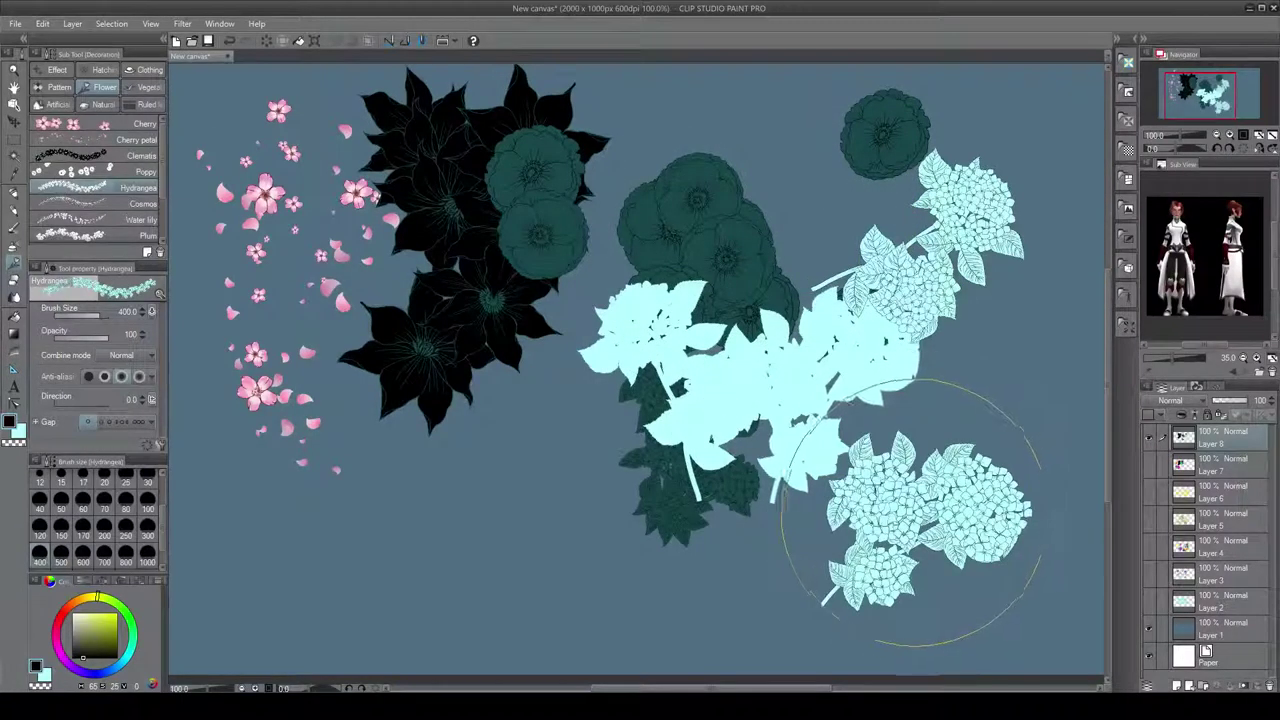
click(900, 285)
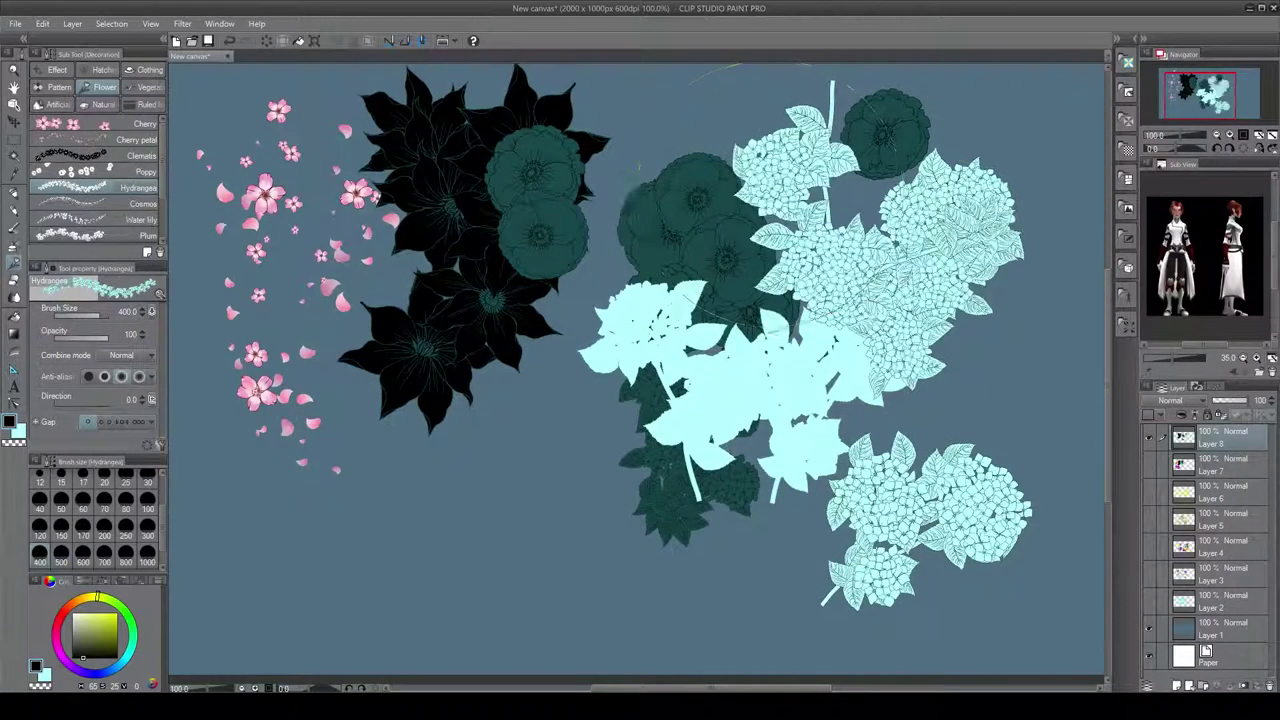
- Undo the flower brush samples back to the first scattered Cherry blossoms
key(ctrl+z)
key(ctrl+z)
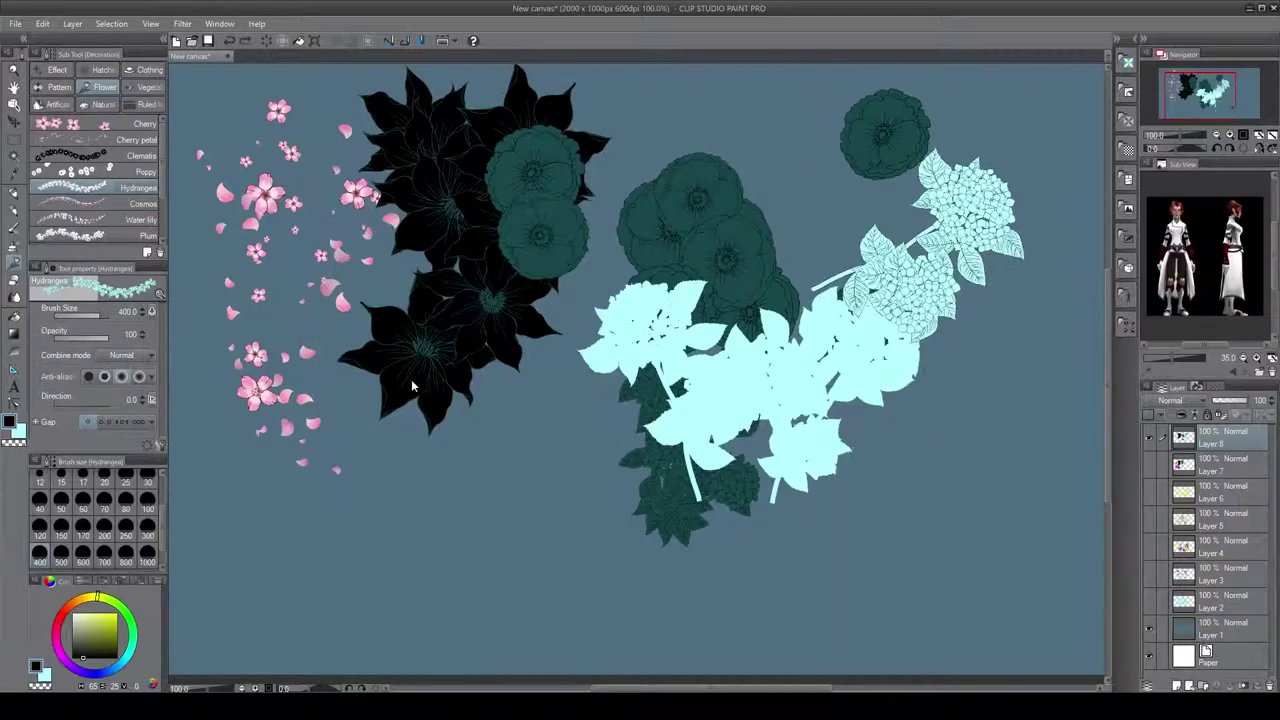
key(ctrl+z)
key(ctrl+z)
key(ctrl+z)
key(ctrl+z)
key(ctrl+z)
key(ctrl+z)
key(ctrl+z)
key(ctrl+z)
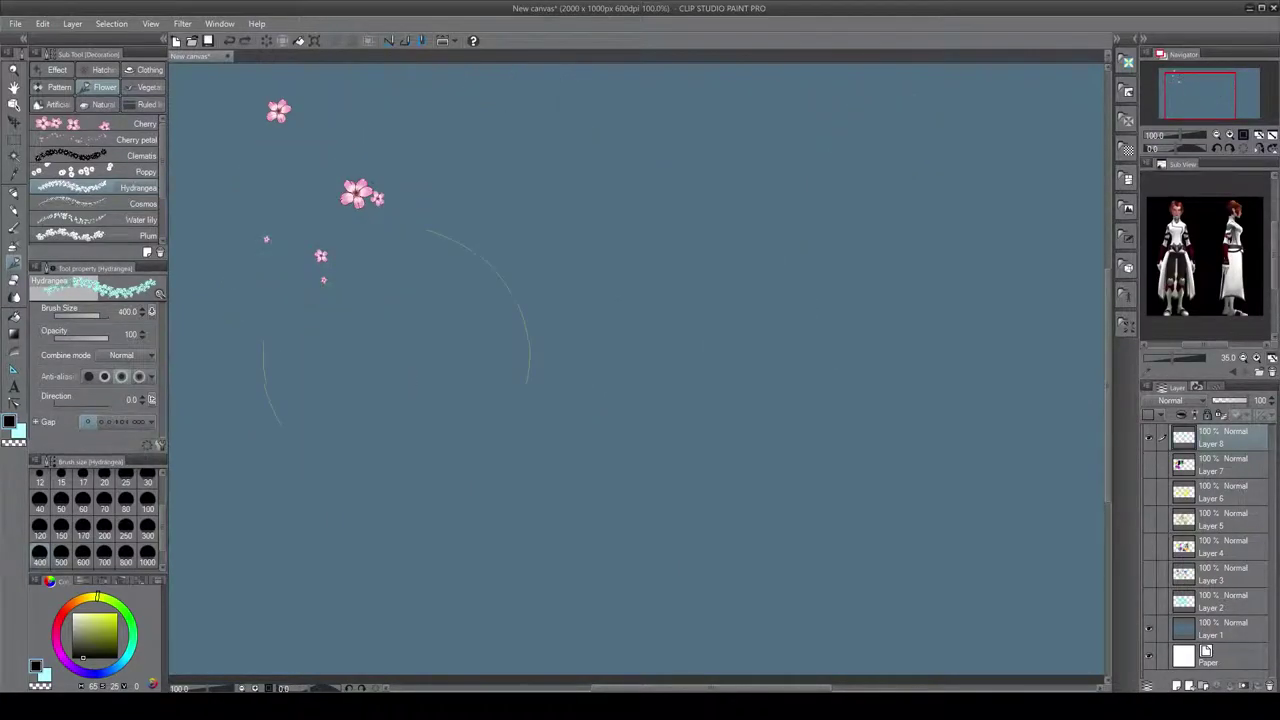
- Paint a diagonal band of Cosmos flowers across the upper canvas and groups of Water lily plants below it
click(117, 206)
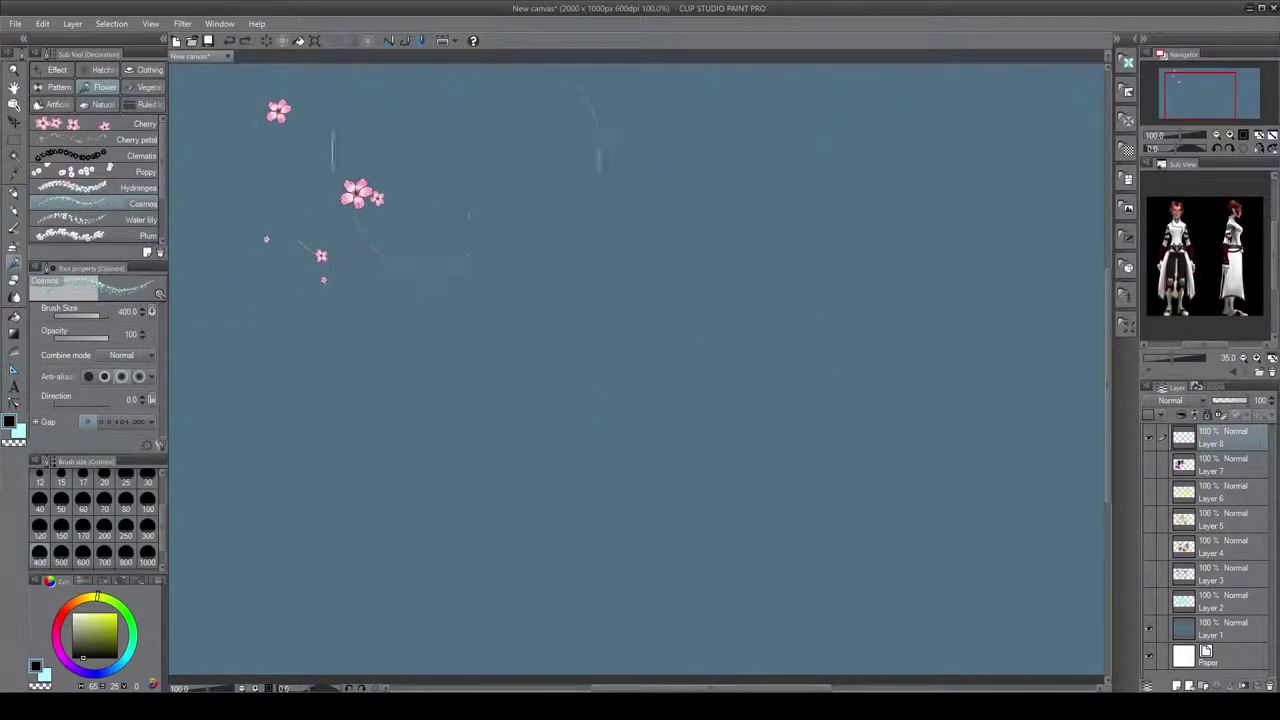
mouse_move(460, 105)
mouse_down()
mouse_move(590, 150)
mouse_move(740, 240)
mouse_up()
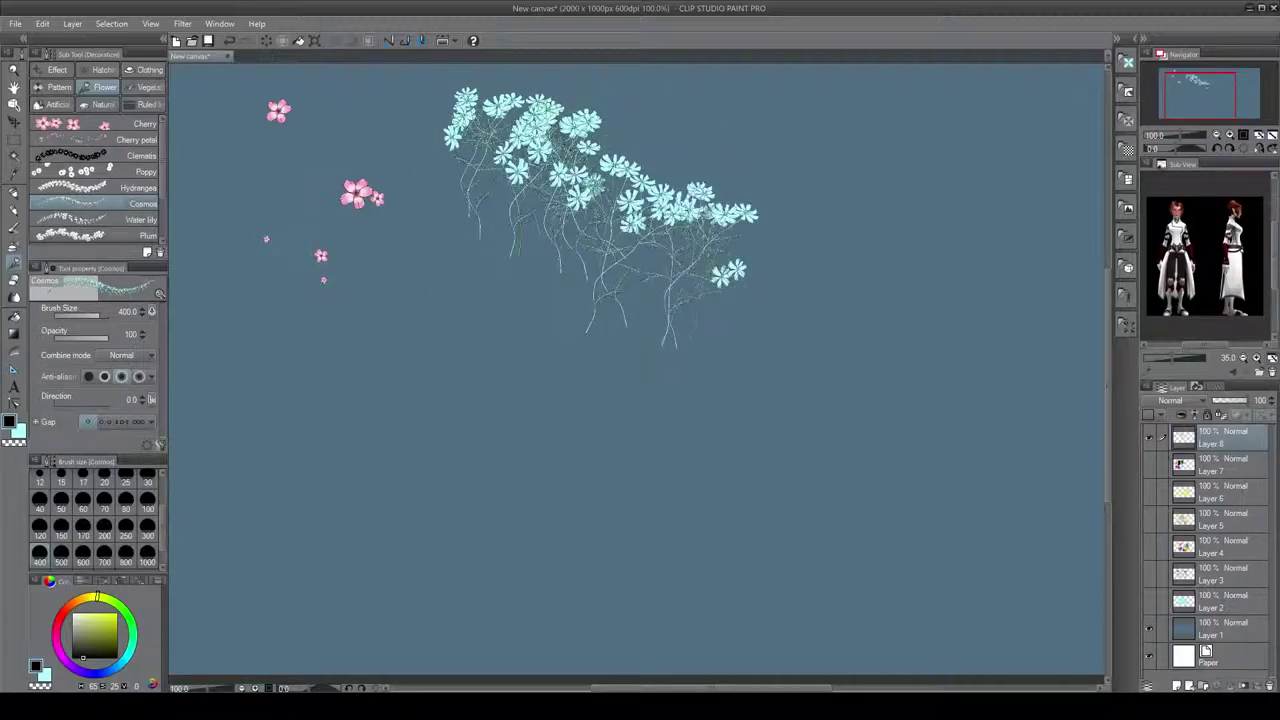
click(143, 221)
mouse_move(385, 310)
mouse_down()
mouse_move(448, 333)
mouse_move(542, 383)
mouse_move(691, 409)
mouse_move(918, 328)
mouse_move(928, 338)
mouse_move(954, 414)
mouse_move(898, 444)
mouse_move(767, 434)
mouse_move(711, 469)
mouse_move(665, 490)
mouse_up()
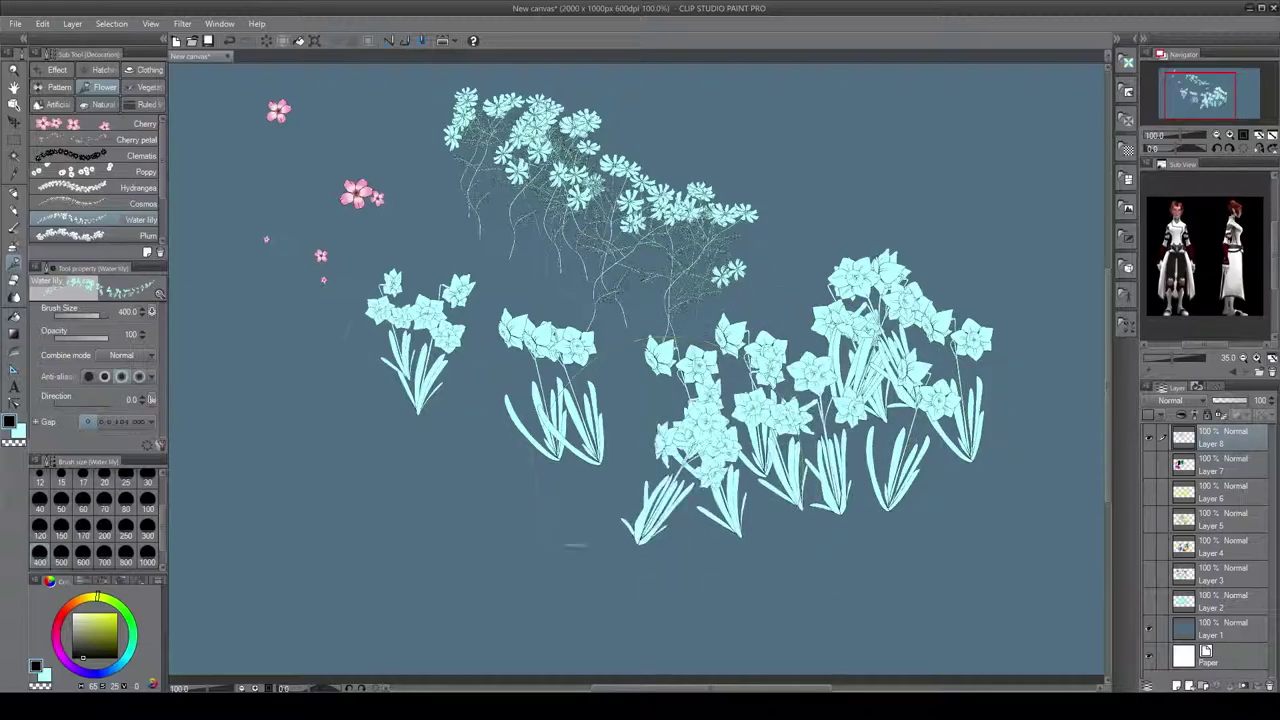
- Paint a large spiraling garland of blossoms with the Plum brush over the cosmos and water lilies
click(86, 236)
mouse_move(705, 195)
mouse_down()
mouse_move(860, 150)
mouse_move(975, 165)
mouse_move(1060, 210)
mouse_move(1040, 300)
mouse_move(1045, 470)
mouse_move(975, 550)
mouse_move(765, 610)
mouse_move(670, 600)
mouse_move(545, 525)
mouse_move(495, 515)
mouse_move(495, 395)
mouse_move(545, 305)
mouse_move(740, 280)
mouse_move(805, 440)
mouse_move(700, 600)
mouse_up()
scroll(160, 160, down, 2)
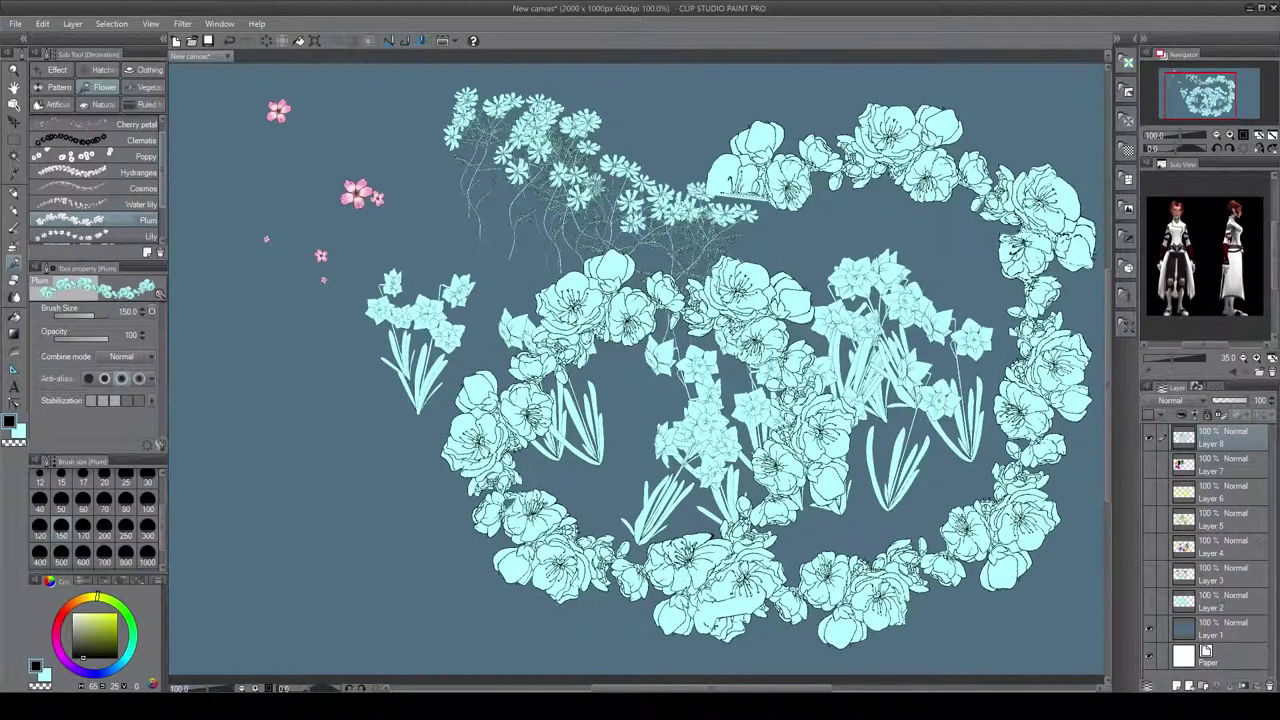
scroll(95, 180, down, 3)
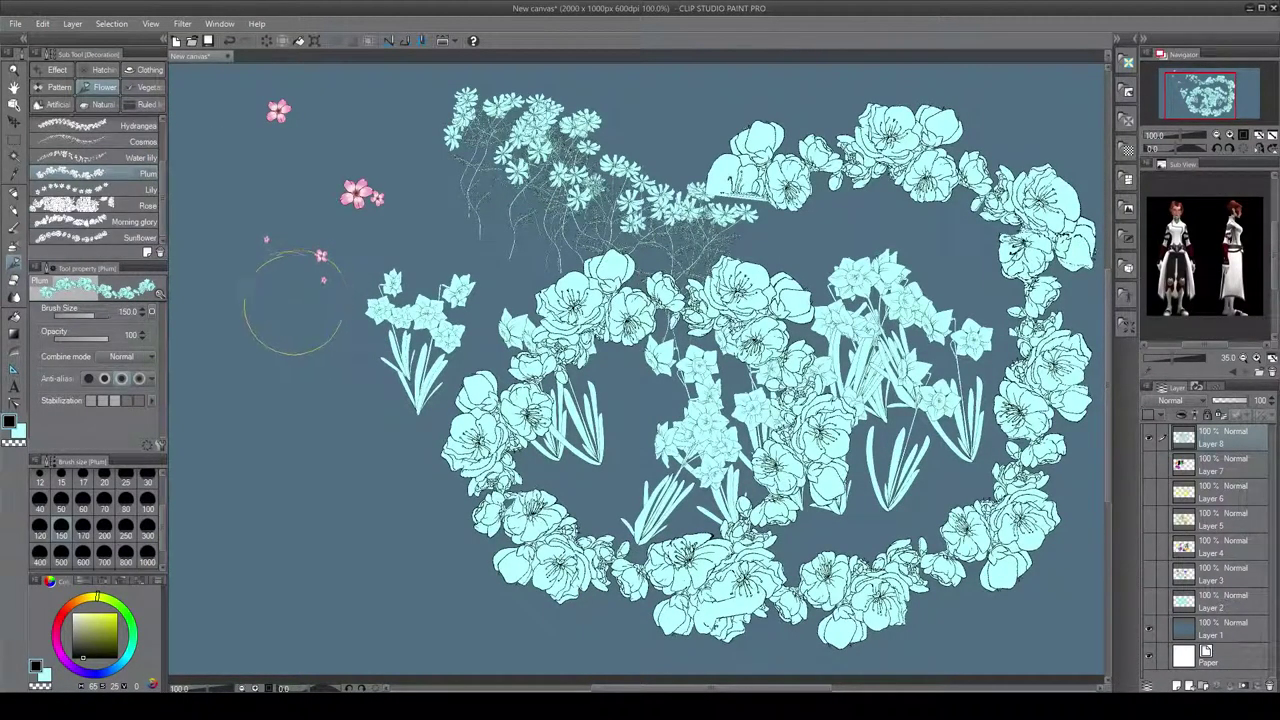
- Stamp three Lily flowers in a loose column beside the blossoms and paint a small Rose cluster above the water lilies
click(137, 190)
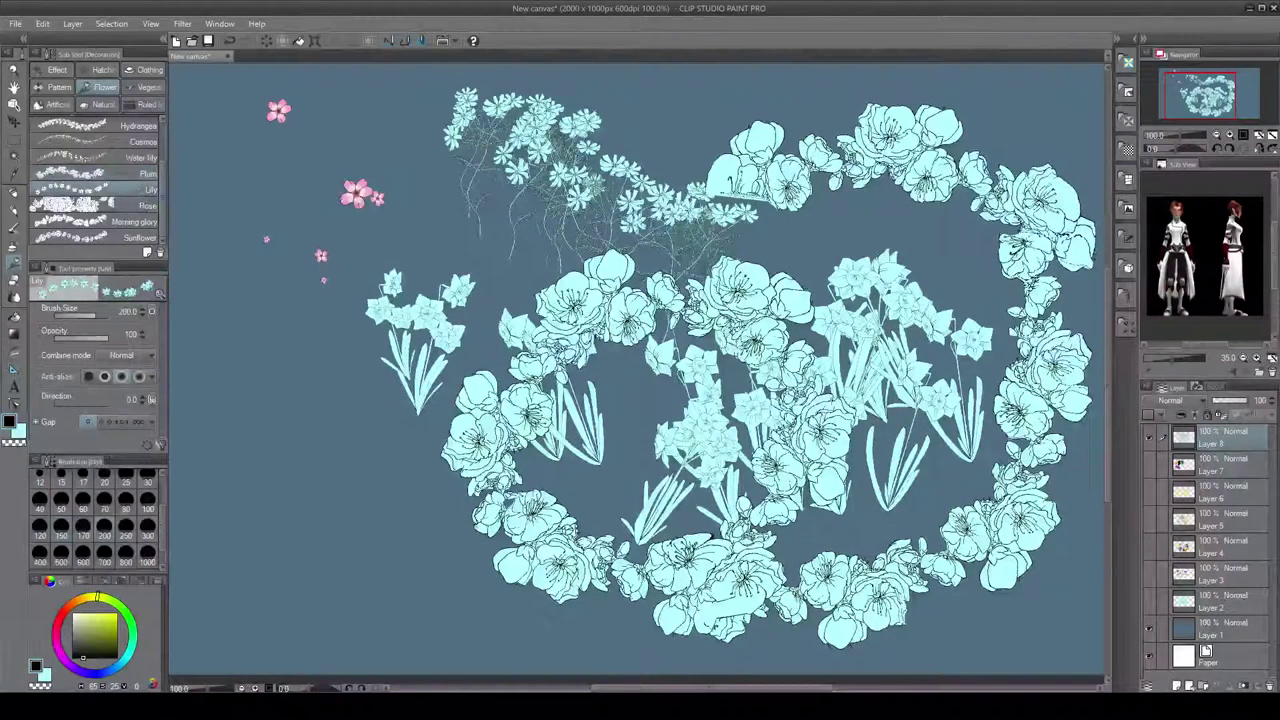
click(225, 235)
click(288, 325)
click(328, 455)
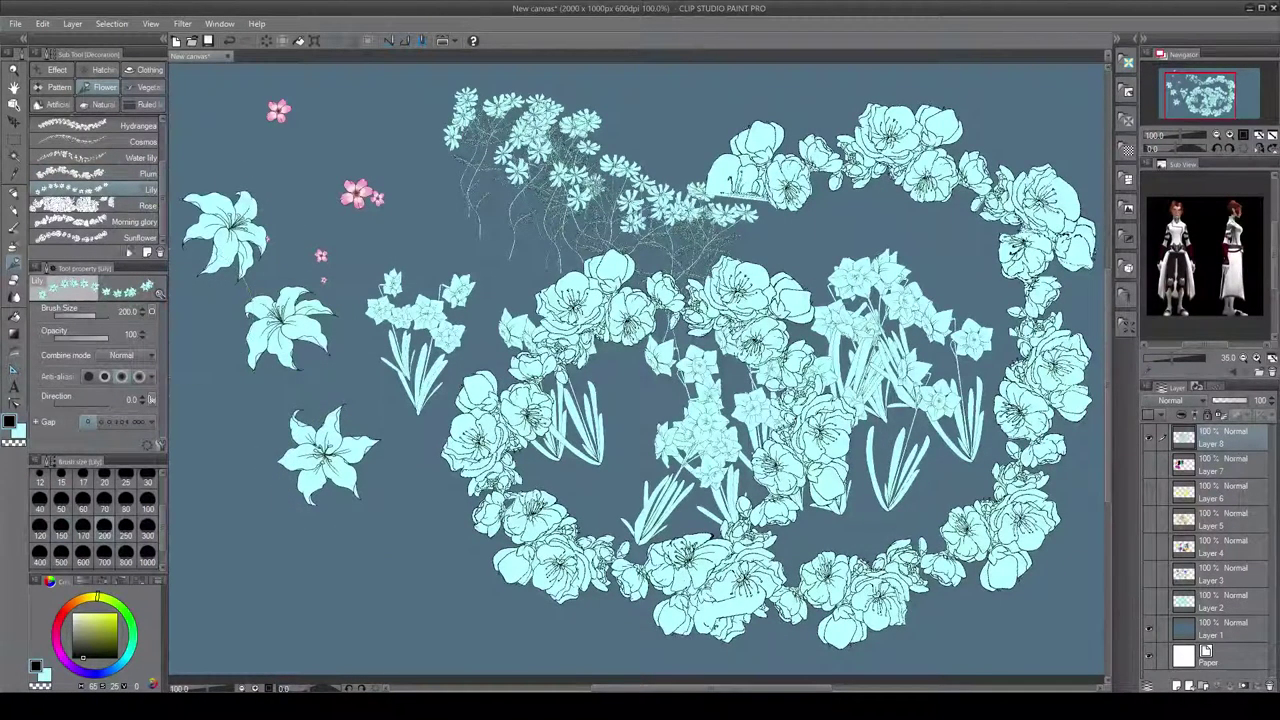
click(100, 203)
mouse_move(372, 195)
mouse_down()
mouse_move(410, 240)
mouse_move(468, 270)
mouse_up()
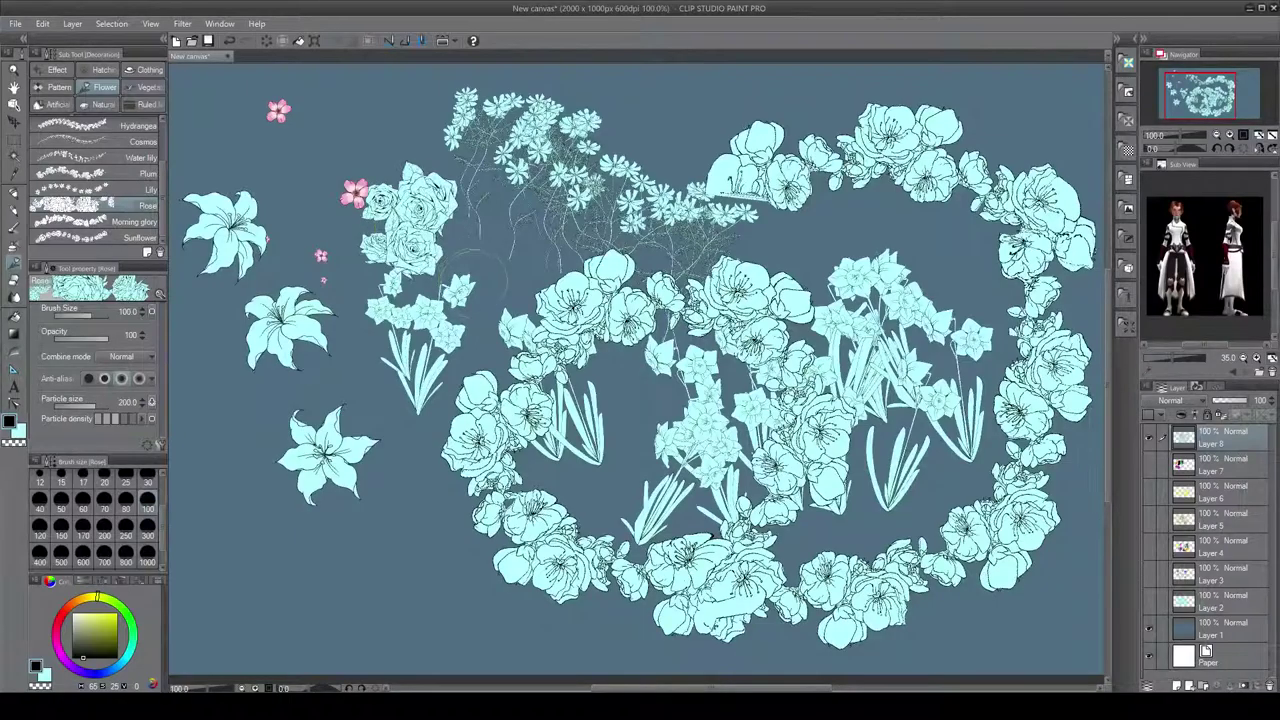
- Paint a diagonal Morning glory garland across the upper canvas and a Sunflower stroke below it
click(135, 222)
mouse_move(245, 105)
mouse_down()
mouse_move(374, 163)
mouse_move(435, 170)
mouse_move(526, 236)
mouse_move(586, 230)
mouse_move(647, 260)
mouse_move(719, 260)
mouse_move(865, 224)
mouse_move(974, 297)
mouse_move(1005, 300)
mouse_up()
click(128, 238)
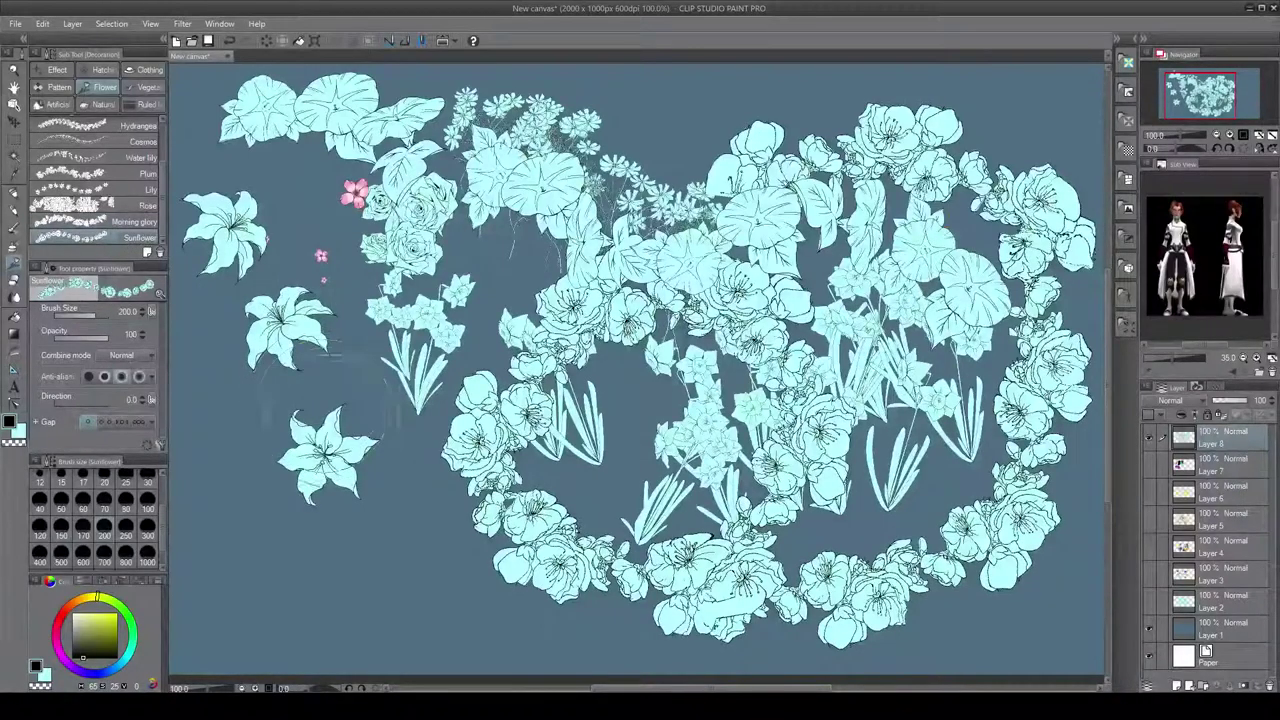
mouse_move(330, 390)
mouse_down()
mouse_move(413, 467)
mouse_move(388, 575)
mouse_move(333, 567)
mouse_move(258, 519)
mouse_move(233, 442)
mouse_move(278, 344)
mouse_move(598, 252)
mouse_move(691, 317)
mouse_move(648, 407)
mouse_move(618, 412)
mouse_move(592, 518)
mouse_up()
- Undo all the flower brush samples until the layer is empty
key(ctrl+z)
key(ctrl+z)
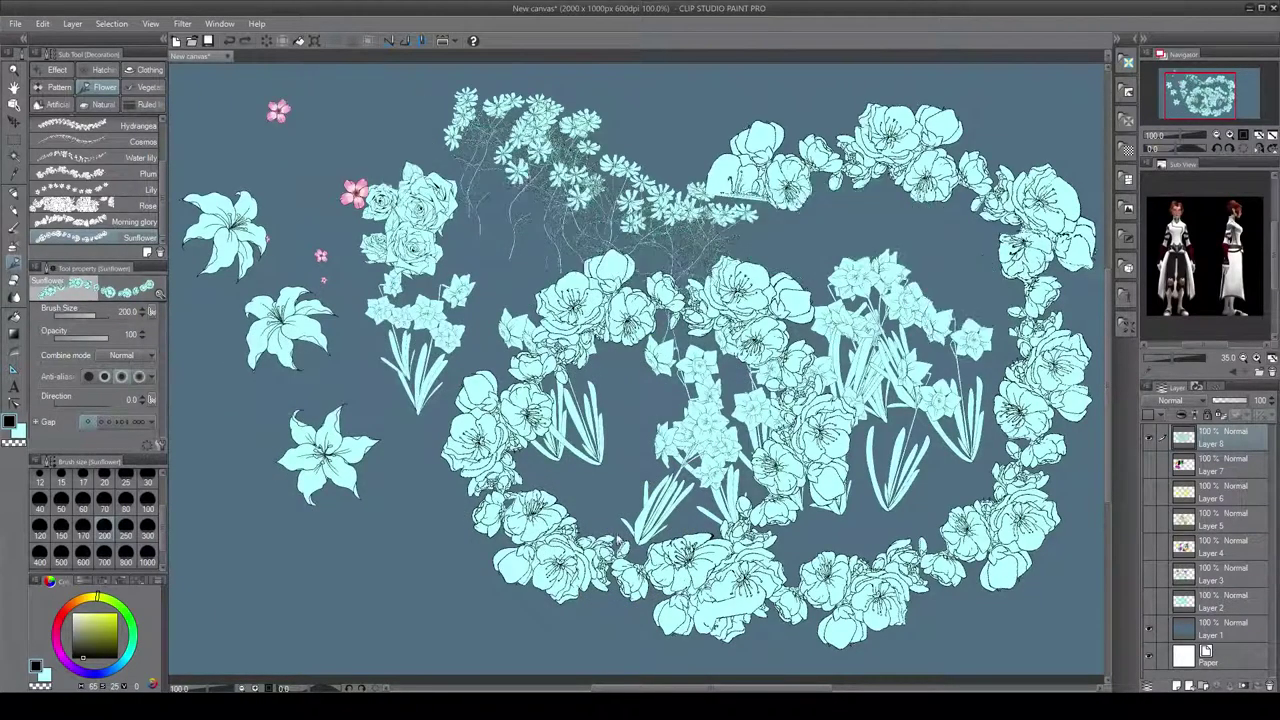
key(ctrl+z)
key(ctrl+z)
key(ctrl+z)
key(ctrl+z)
key(ctrl+z)
key(ctrl+z)
key(ctrl+z)
key(ctrl+z)
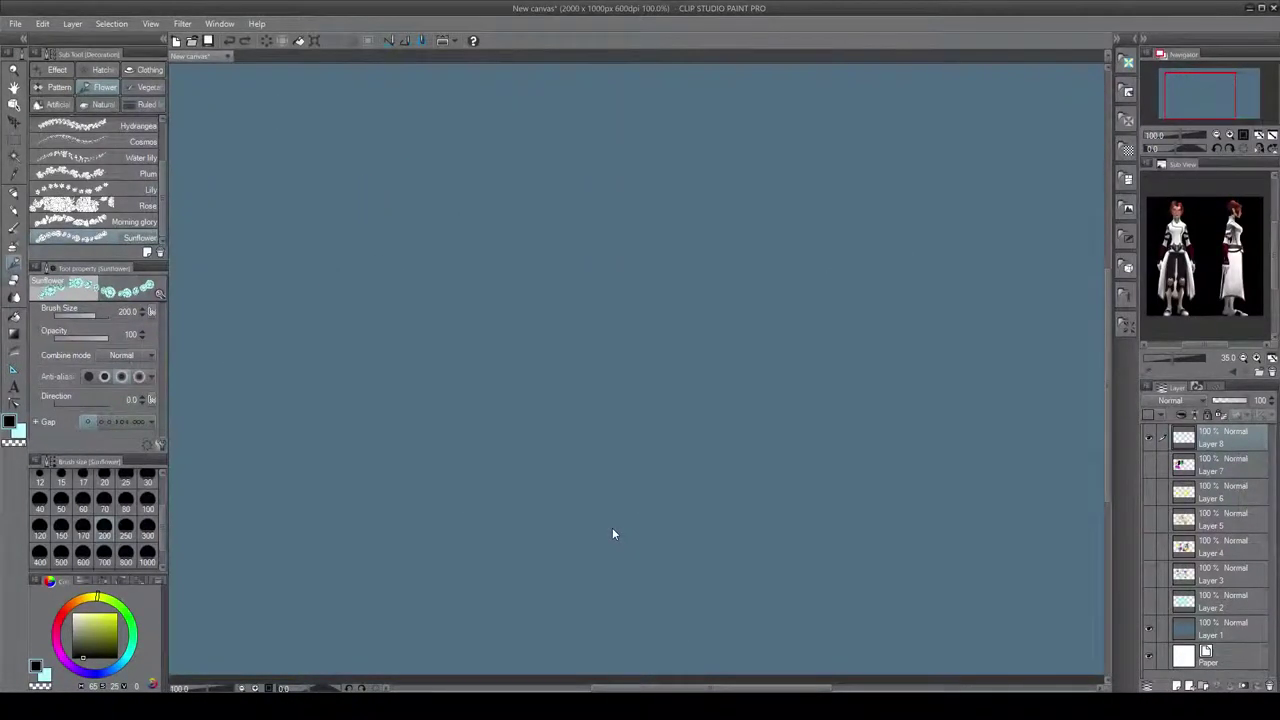
- From the vegetation brushes, paint a column of Gingko leaf sprigs and an arch of black Husky maple leaf branches
click(143, 88)
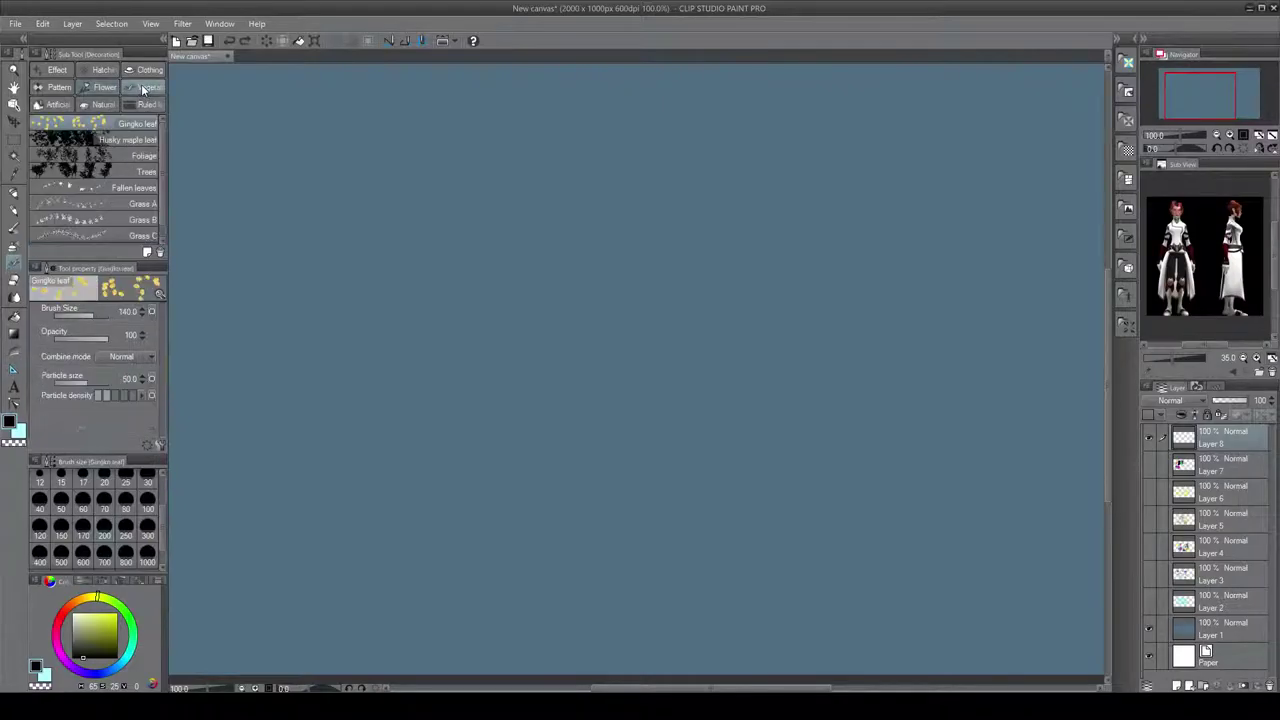
mouse_move(240, 80)
mouse_down()
mouse_move(290, 190)
mouse_move(300, 350)
mouse_move(285, 392)
mouse_up()
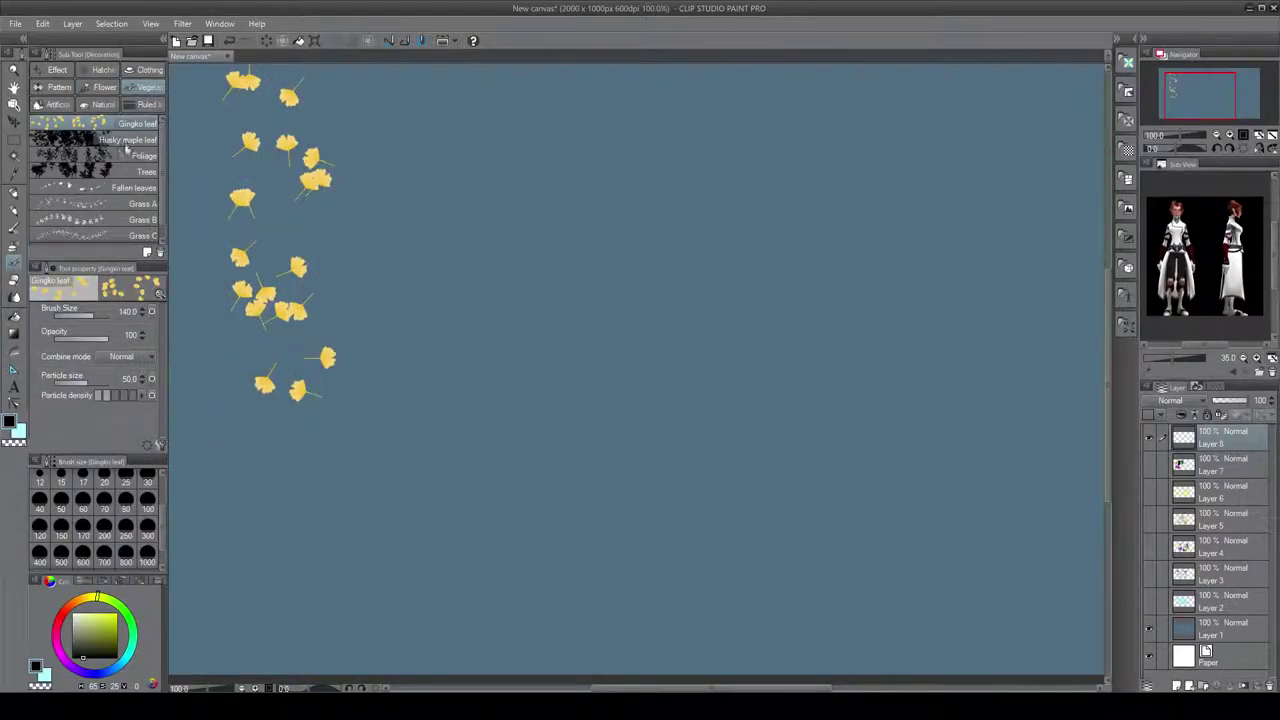
click(127, 142)
mouse_move(390, 125)
mouse_down()
mouse_move(390, 440)
mouse_move(320, 440)
mouse_move(280, 370)
mouse_move(400, 228)
mouse_move(490, 170)
mouse_move(570, 170)
mouse_move(570, 190)
mouse_move(625, 195)
mouse_move(720, 210)
mouse_up()
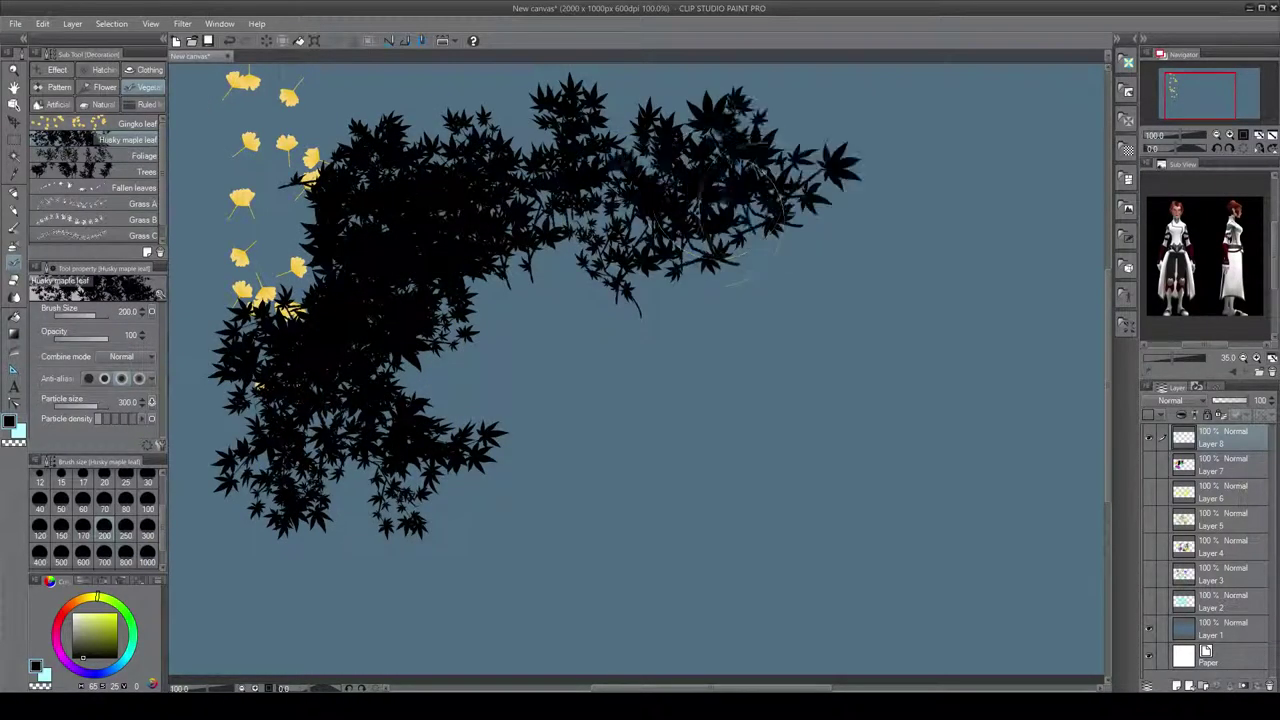
- Paint a dense patch with the Foliage brush below the maple branches and a diagonal stroke with the Trees brush
click(120, 156)
mouse_move(590, 374)
mouse_down()
mouse_move(540, 370)
mouse_move(700, 420)
mouse_move(880, 340)
mouse_move(770, 530)
mouse_move(780, 600)
mouse_move(800, 310)
mouse_up()
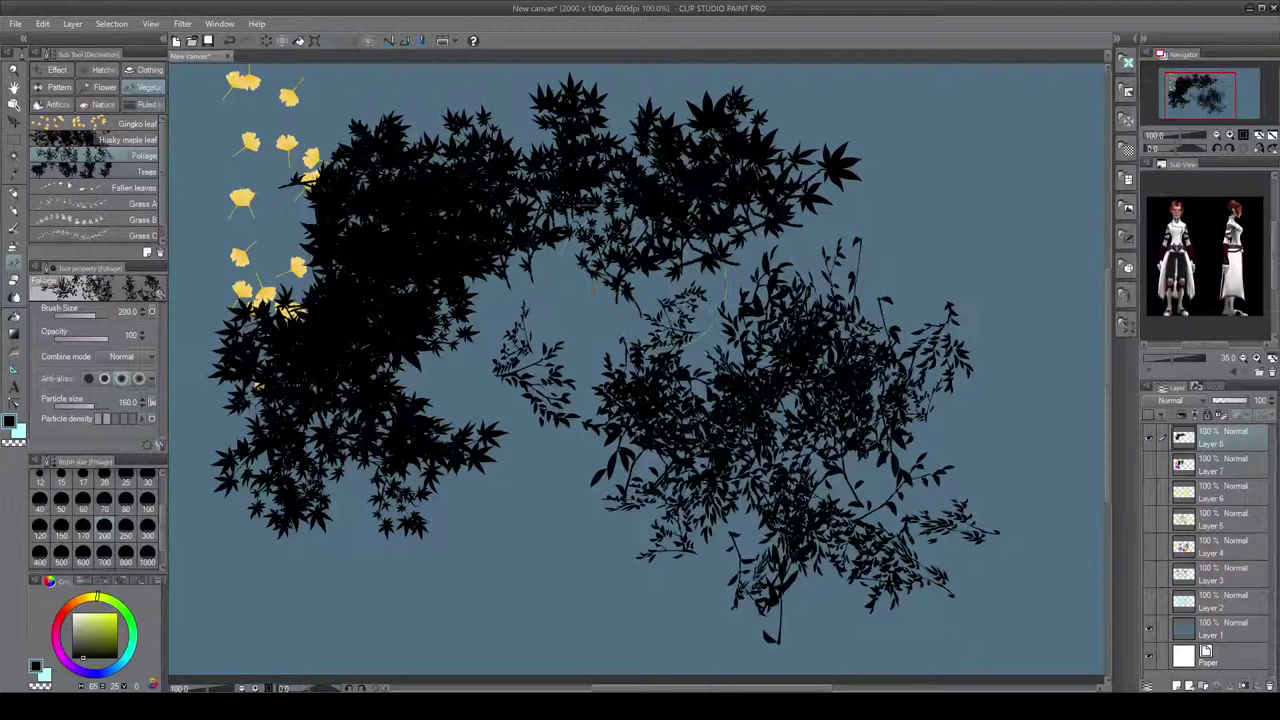
click(107, 173)
mouse_move(940, 210)
mouse_down()
mouse_move(980, 180)
mouse_move(1090, 220)
mouse_move(885, 290)
mouse_move(900, 260)
mouse_move(800, 200)
mouse_move(740, 230)
mouse_move(420, 240)
mouse_move(560, 620)
mouse_move(700, 440)
mouse_move(620, 430)
mouse_move(612, 548)
mouse_up()
- Undo the samples back to the gingko leaves and paint rows of black silhouettes across the canvas with the Trees brush
key(ctrl+z)
key(ctrl+z)
key(ctrl+z)
key(ctrl+z)
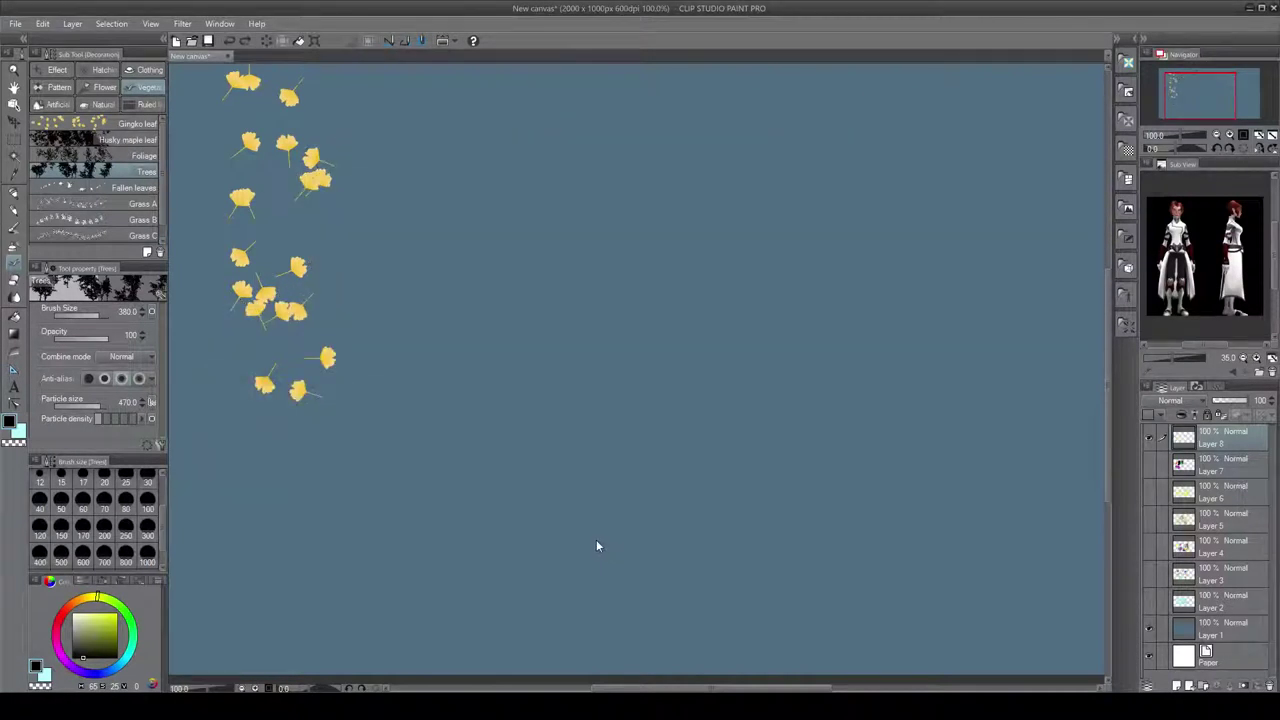
click(283, 562)
mouse_move(415, 555)
mouse_down()
mouse_move(760, 520)
mouse_move(871, 529)
mouse_move(767, 422)
mouse_move(390, 410)
mouse_move(305, 240)
mouse_move(410, 260)
mouse_move(360, 270)
mouse_move(550, 320)
mouse_up()
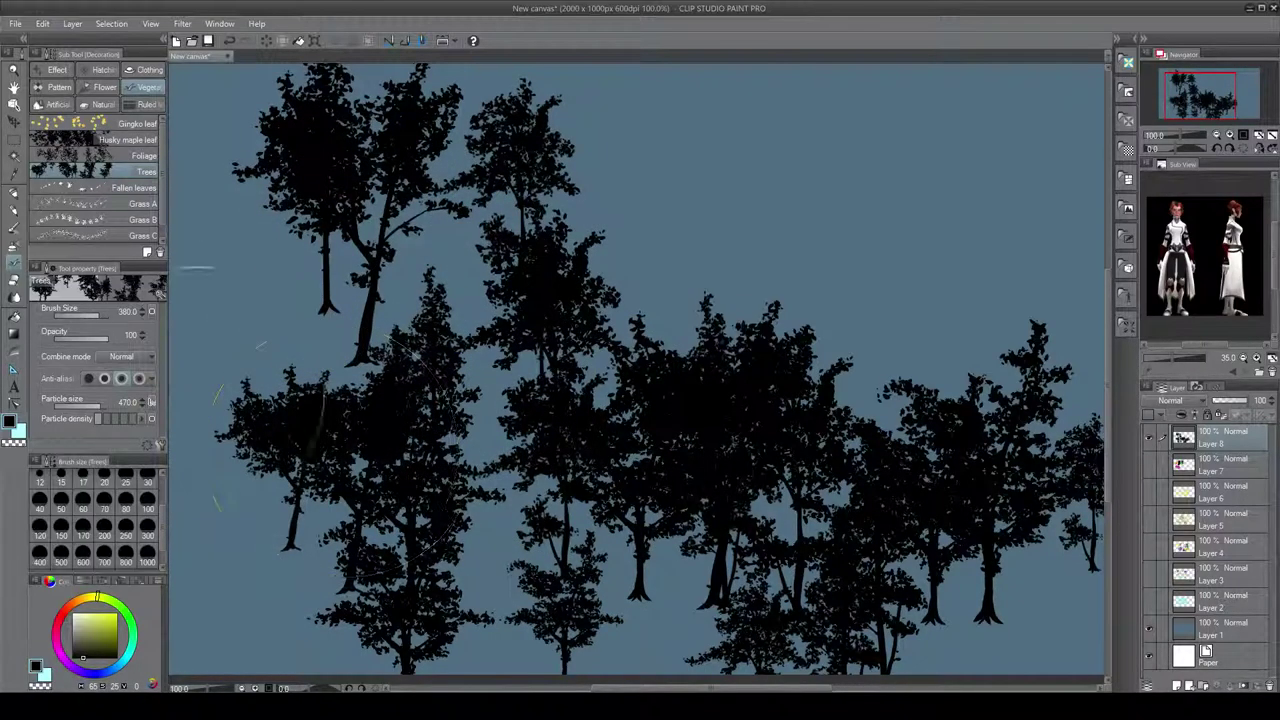
- Undo the remaining vegetation samples and add a new empty layer above Layer 7
click(122, 188)
key(ctrl+z)
key(ctrl+z)
key(ctrl+z)
key(ctrl+z)
key(ctrl+z)
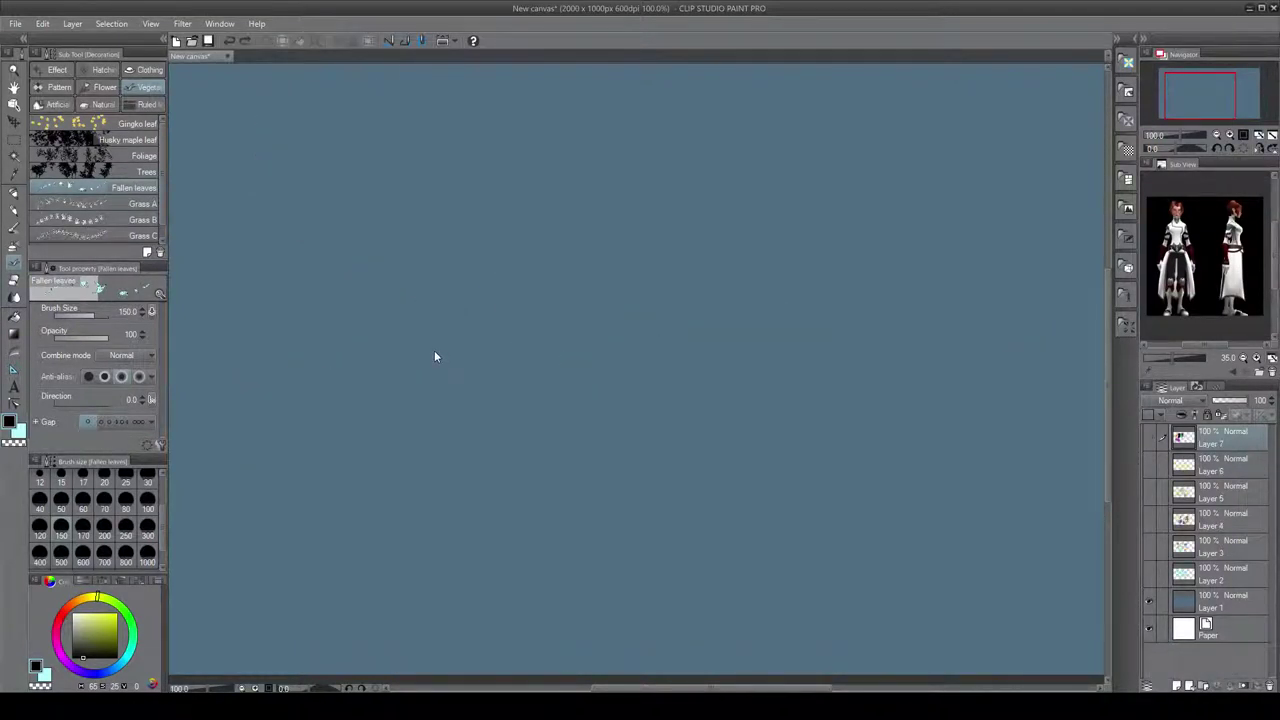
click(1181, 686)
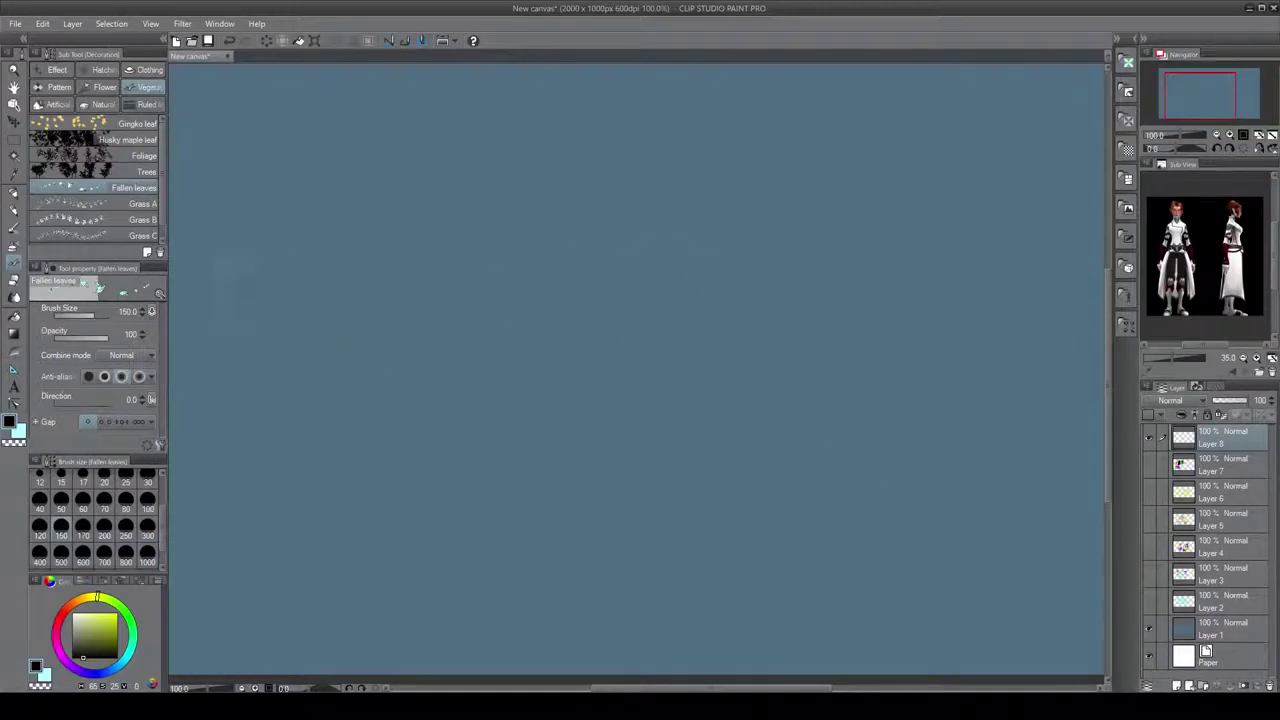
- Scatter pale cyan leaves with the Fallen leaves brush and paint a strip of Grass A above them
mouse_move(223, 263)
mouse_down()
mouse_move(318, 238)
mouse_move(287, 406)
mouse_move(300, 458)
mouse_move(282, 515)
mouse_move(258, 512)
mouse_move(238, 292)
mouse_up()
click(113, 204)
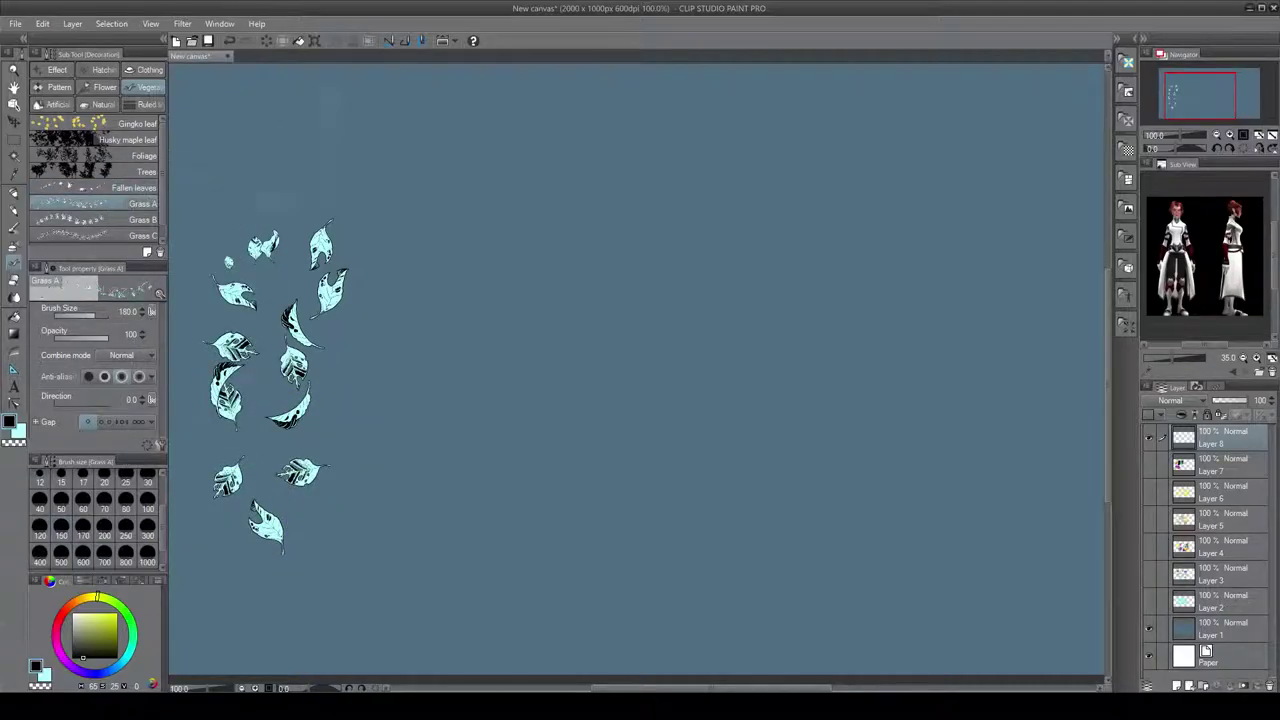
mouse_move(320, 240)
mouse_down()
mouse_move(380, 240)
mouse_move(414, 343)
mouse_move(468, 226)
mouse_move(445, 190)
mouse_move(570, 215)
mouse_up()
- Paint Grass B tufts next to the Grass A strip, then add leafy Grass C plants over and beside them
click(146, 220)
mouse_move(500, 250)
mouse_down()
mouse_move(515, 290)
mouse_move(580, 300)
mouse_move(645, 250)
mouse_move(660, 255)
mouse_up()
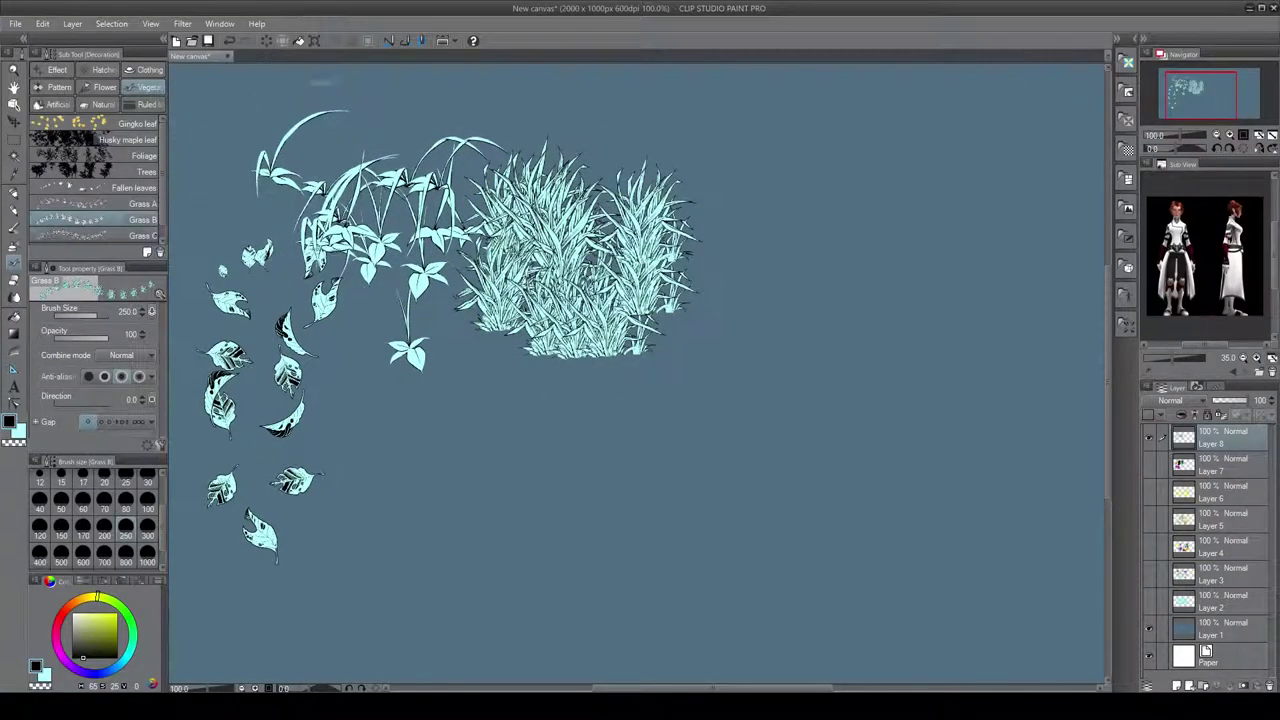
click(748, 185)
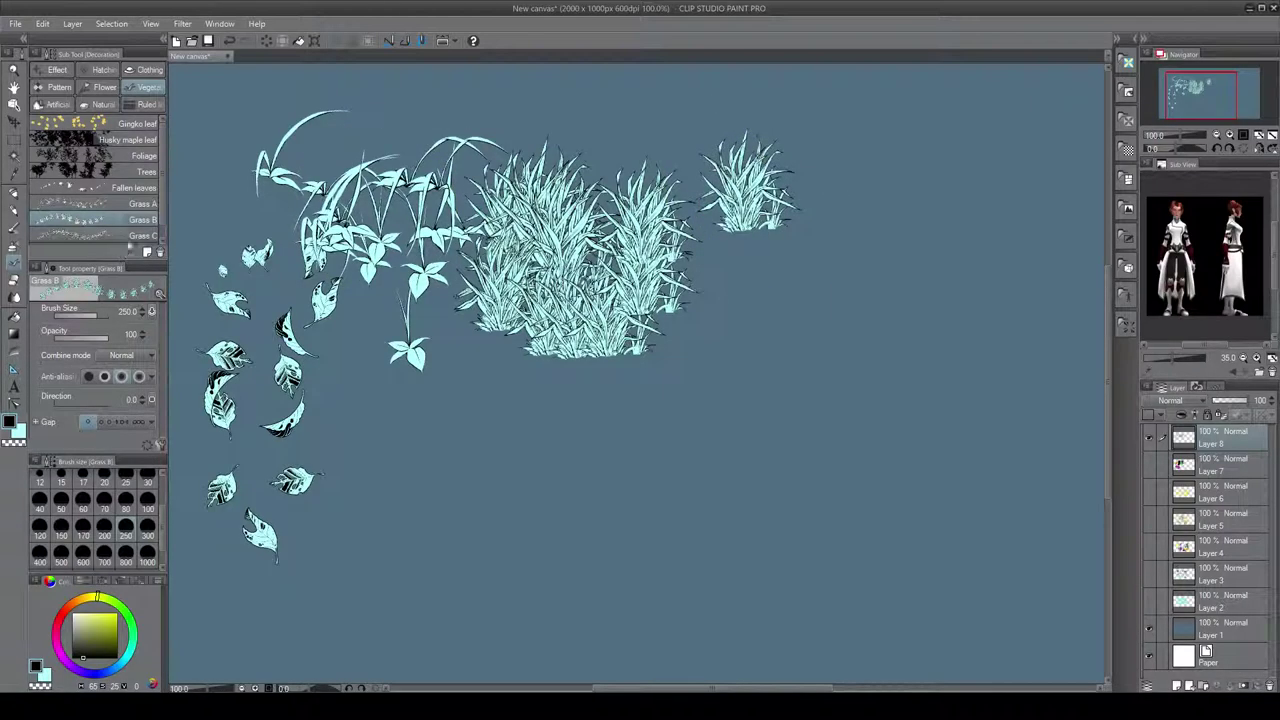
click(95, 235)
mouse_move(725, 245)
mouse_down()
mouse_move(753, 267)
mouse_move(860, 260)
mouse_move(955, 210)
mouse_move(980, 215)
mouse_move(1005, 250)
mouse_move(770, 262)
mouse_up()
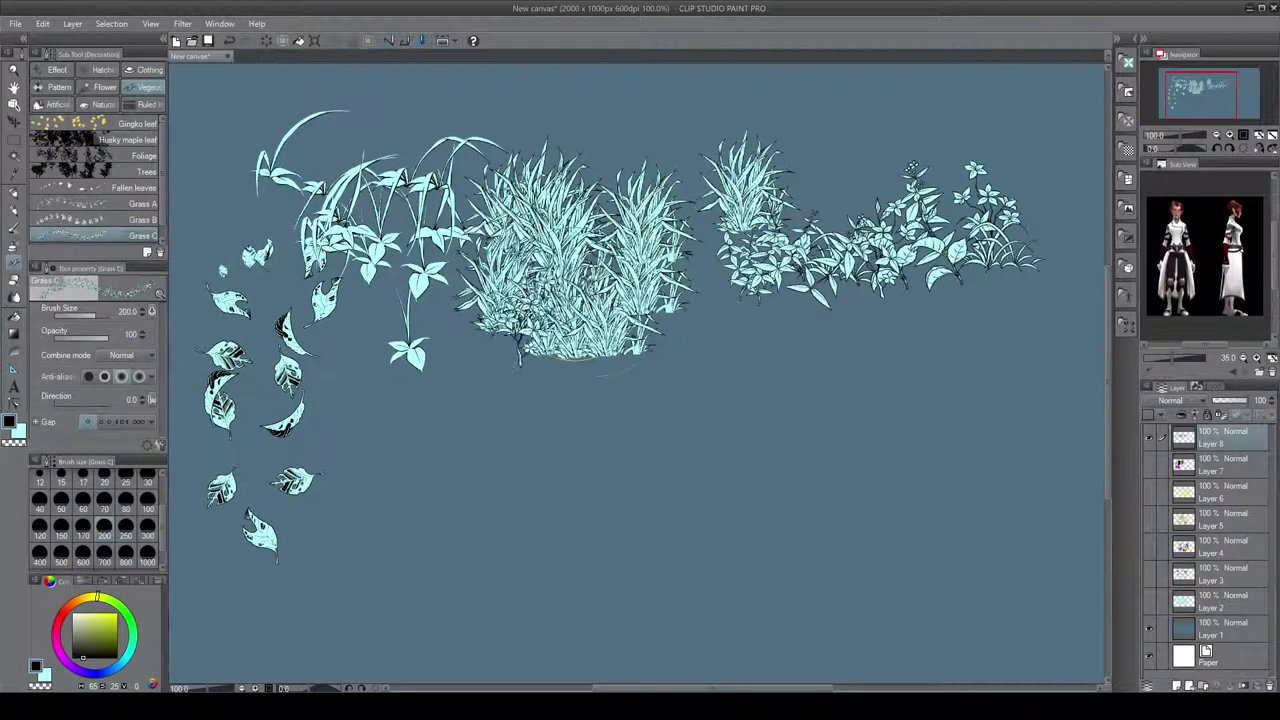
mouse_move(610, 360)
mouse_down()
mouse_move(650, 300)
mouse_move(640, 265)
mouse_move(600, 230)
mouse_move(565, 390)
mouse_move(665, 320)
mouse_move(627, 380)
mouse_up()
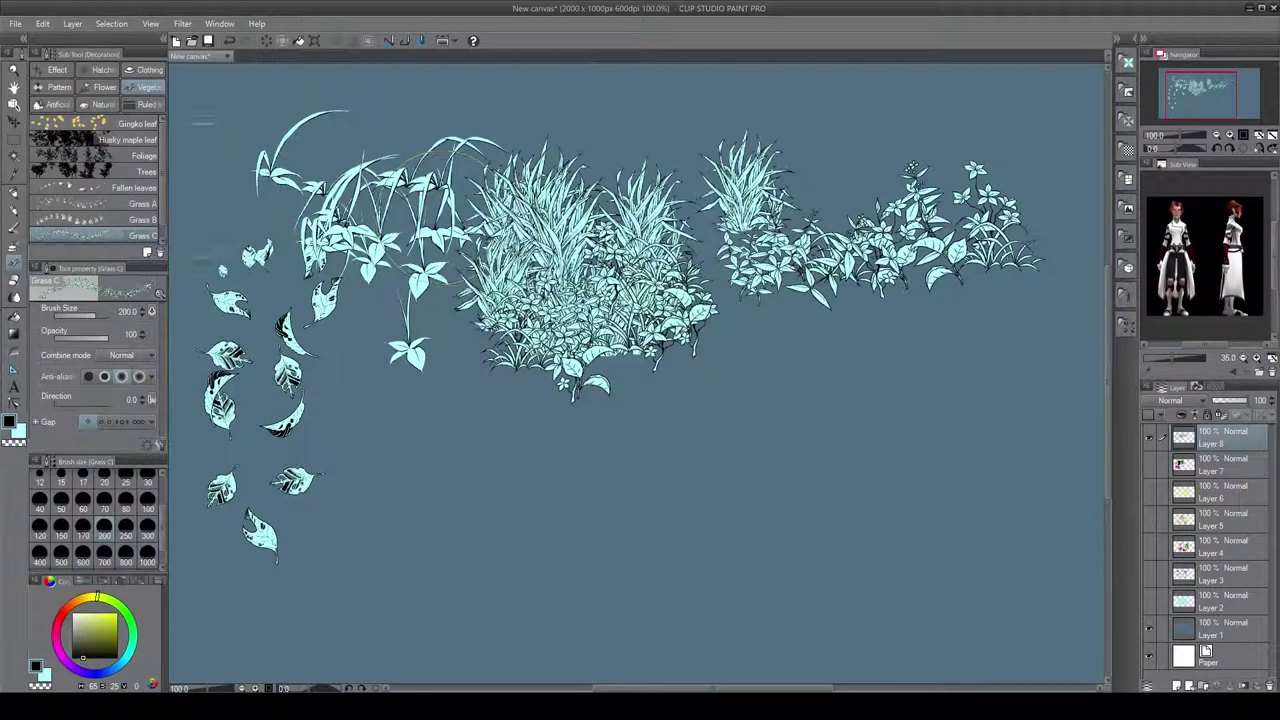
- Scatter small, sparse grass tufts over the lower canvas with the Grassland brush
scroll(163, 207, down, 1)
click(148, 237)
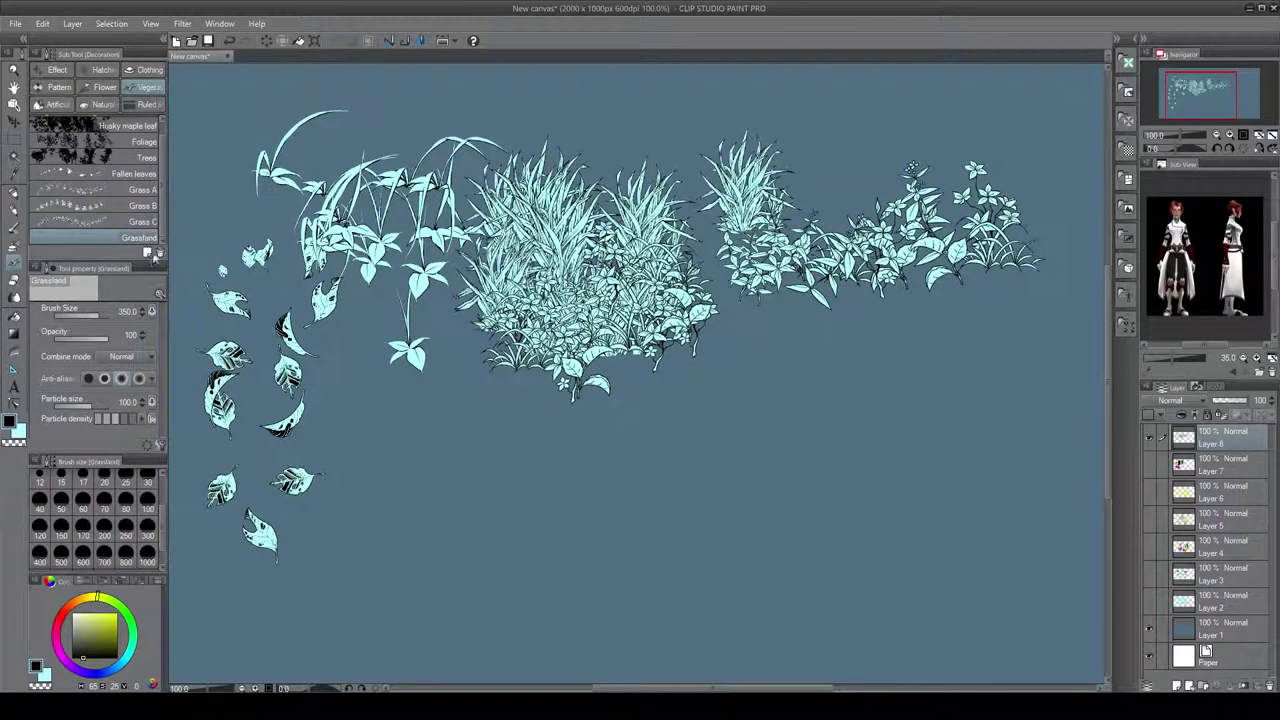
mouse_move(705, 415)
mouse_down()
mouse_move(780, 400)
mouse_move(900, 430)
mouse_move(760, 490)
mouse_move(490, 520)
mouse_move(520, 463)
mouse_move(829, 514)
mouse_move(1015, 590)
mouse_move(735, 470)
mouse_move(752, 437)
mouse_move(900, 510)
mouse_move(598, 443)
mouse_up()
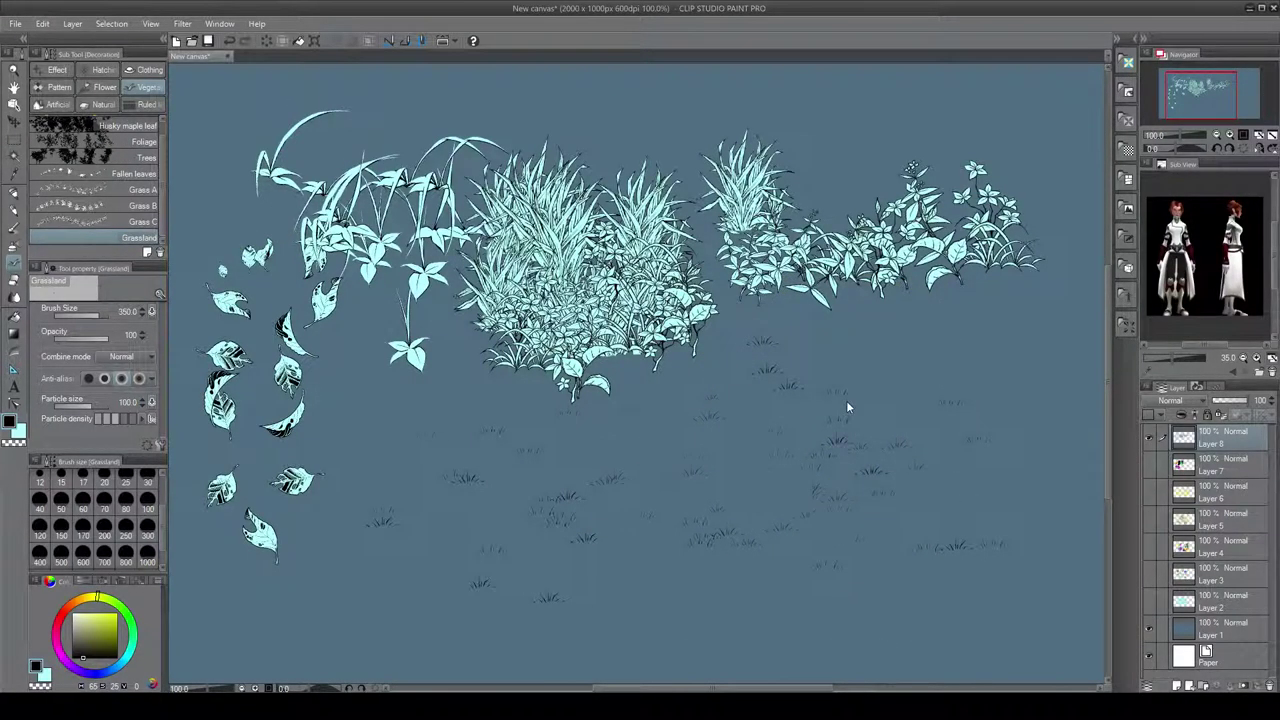
- Undo the leaf and grass brush samples until the layer is empty
key(ctrl+z)
key(ctrl+z)
key(ctrl+z)
key(ctrl+z)
key(ctrl+z)
key(ctrl+z)
key(ctrl+z)
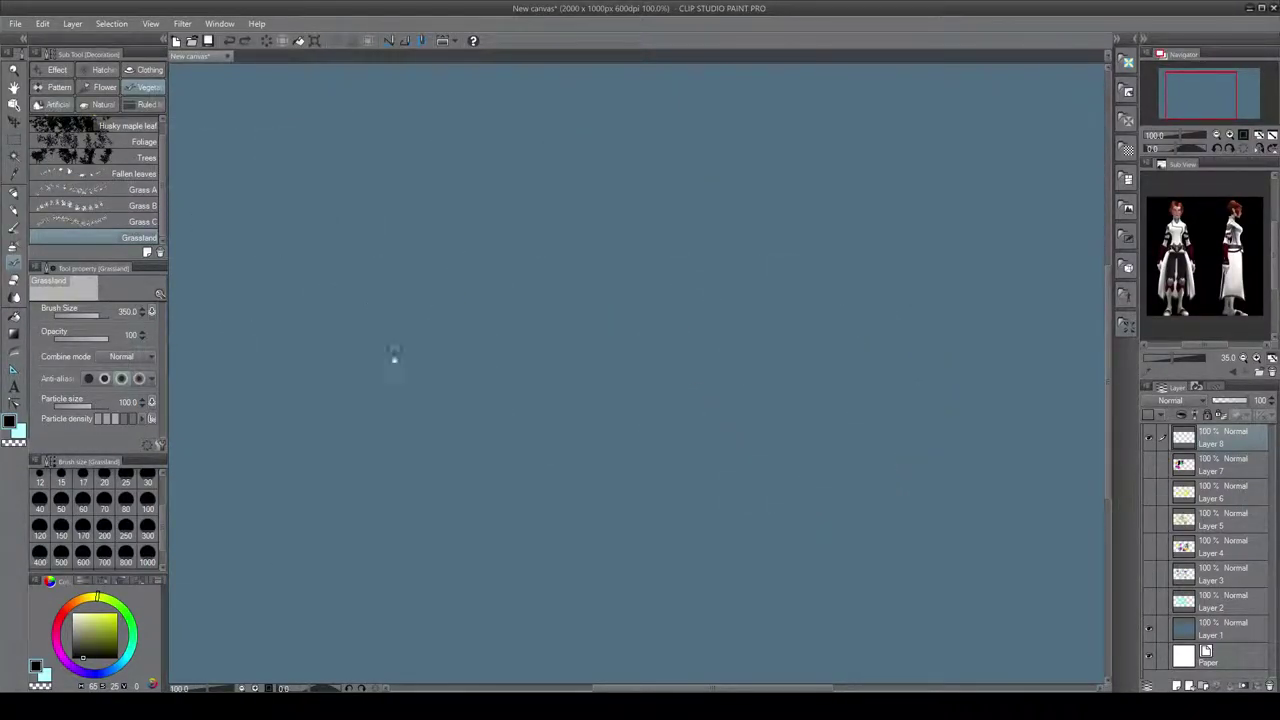
- From the artificial object brushes, paint a looping vertical strand of Barbed wire and scatter Rubble planks and bricks beside it
click(57, 104)
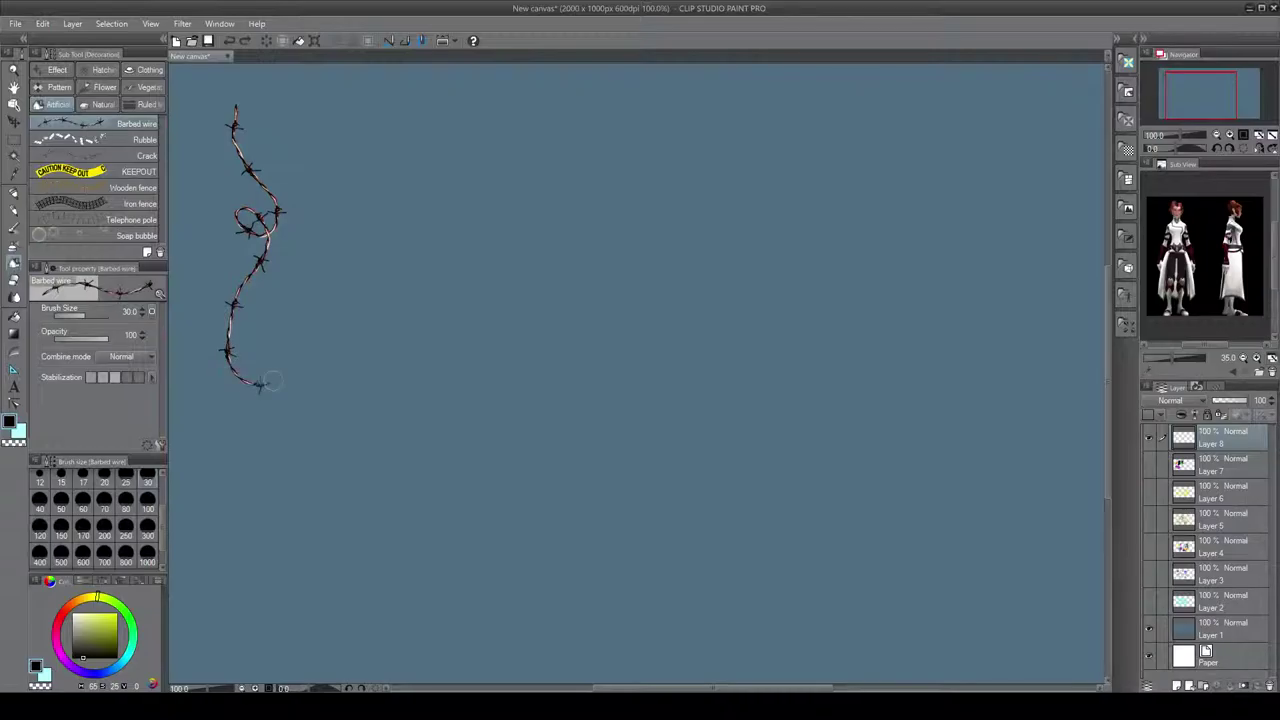
mouse_move(258, 388)
mouse_down()
mouse_move(238, 447)
mouse_move(232, 403)
mouse_move(277, 436)
mouse_move(228, 476)
mouse_up()
click(117, 142)
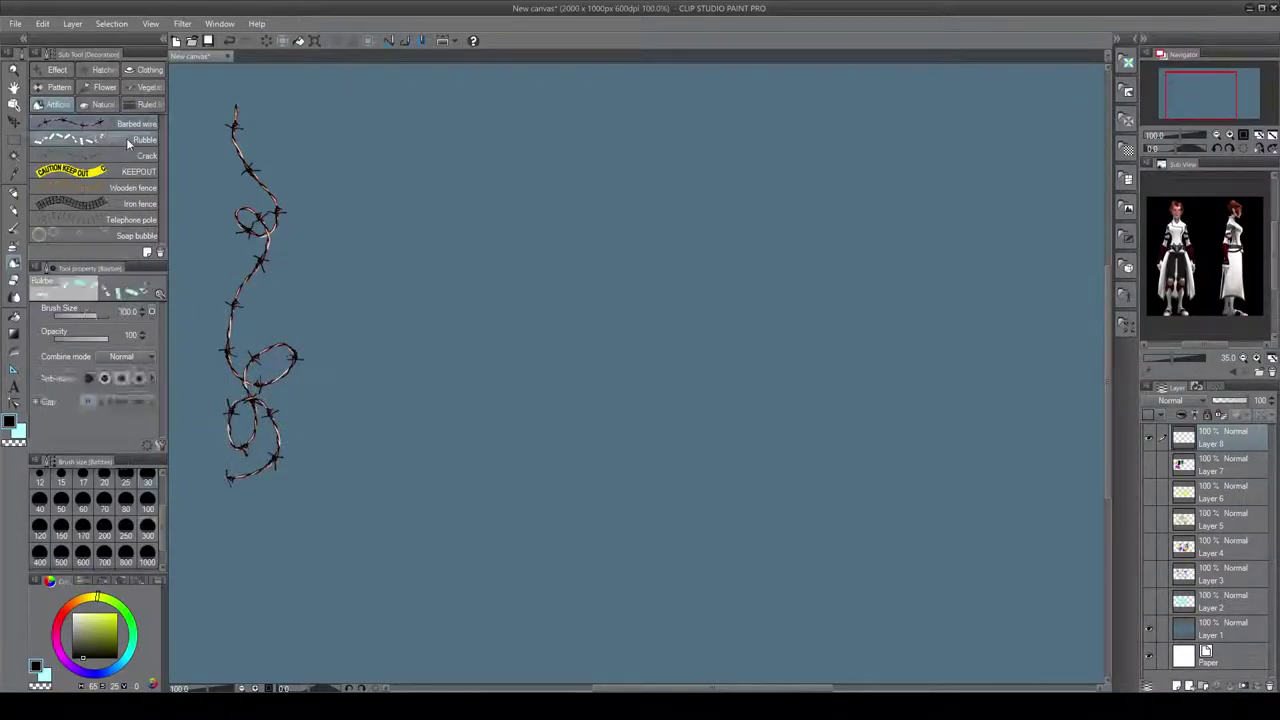
drag(235, 150, 400, 115)
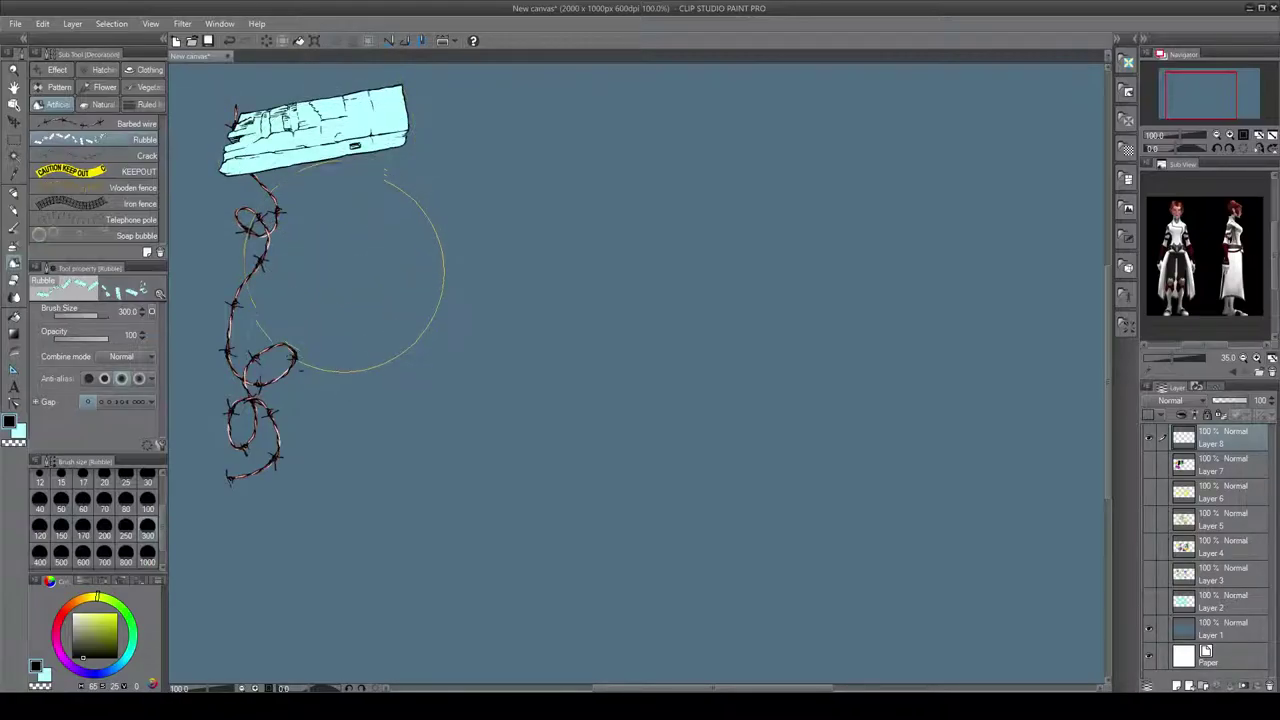
mouse_move(343, 269)
mouse_down()
mouse_move(343, 345)
mouse_move(360, 200)
mouse_move(375, 448)
mouse_move(354, 578)
mouse_move(375, 385)
mouse_move(380, 560)
mouse_move(353, 493)
mouse_up()
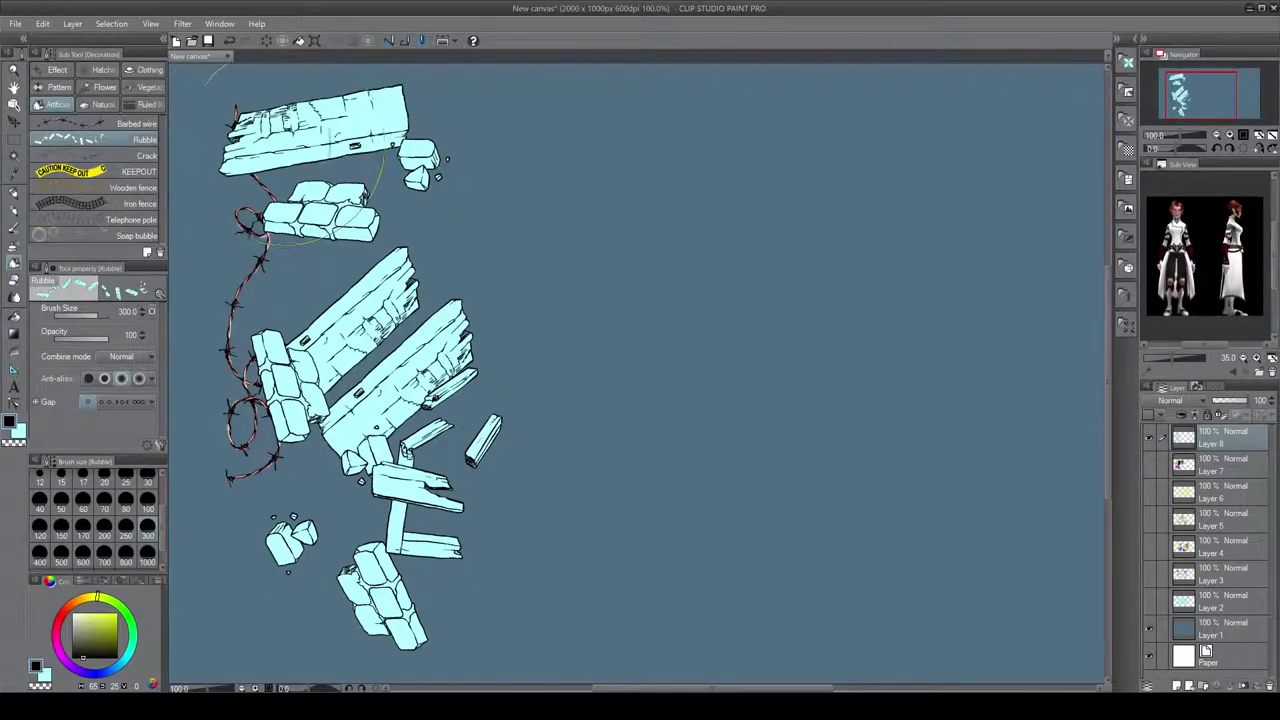
- Paint a long vertical Crack down the middle of the canvas and a winding yellow KEEPOUT caution tape beside it
click(104, 156)
mouse_move(560, 172)
mouse_down()
mouse_move(570, 298)
mouse_move(557, 513)
mouse_move(584, 622)
mouse_up()
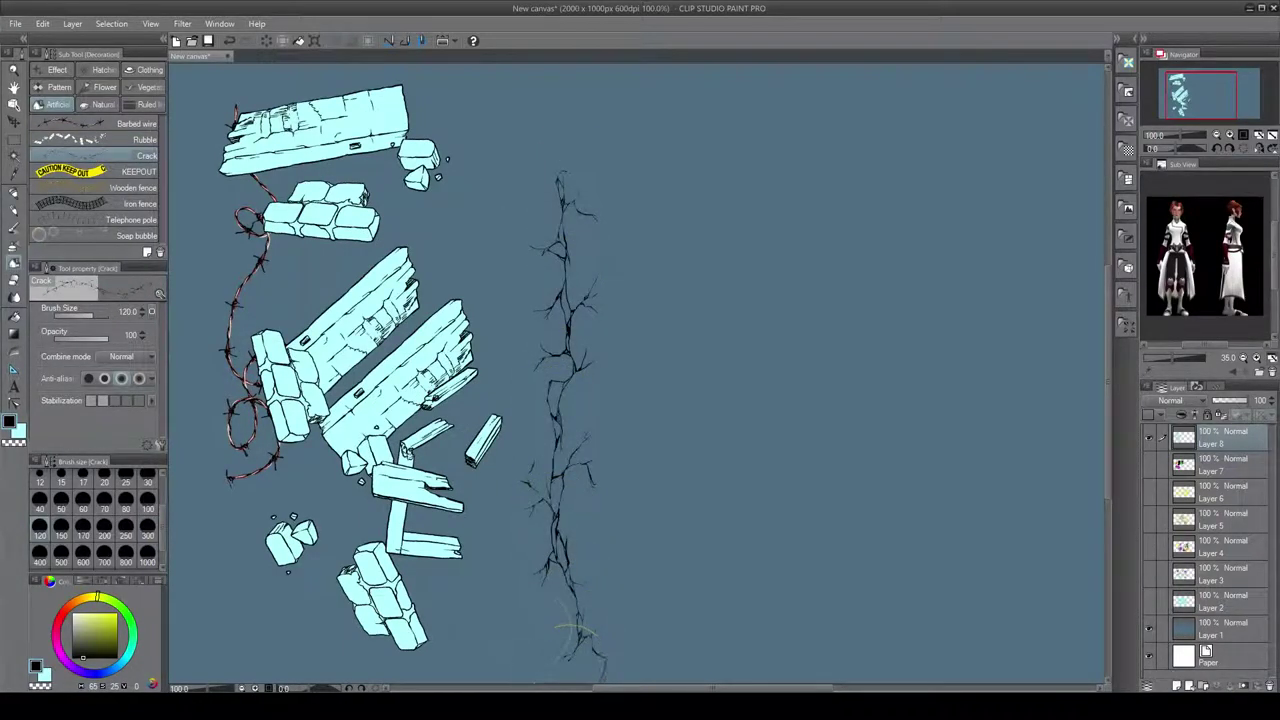
click(120, 173)
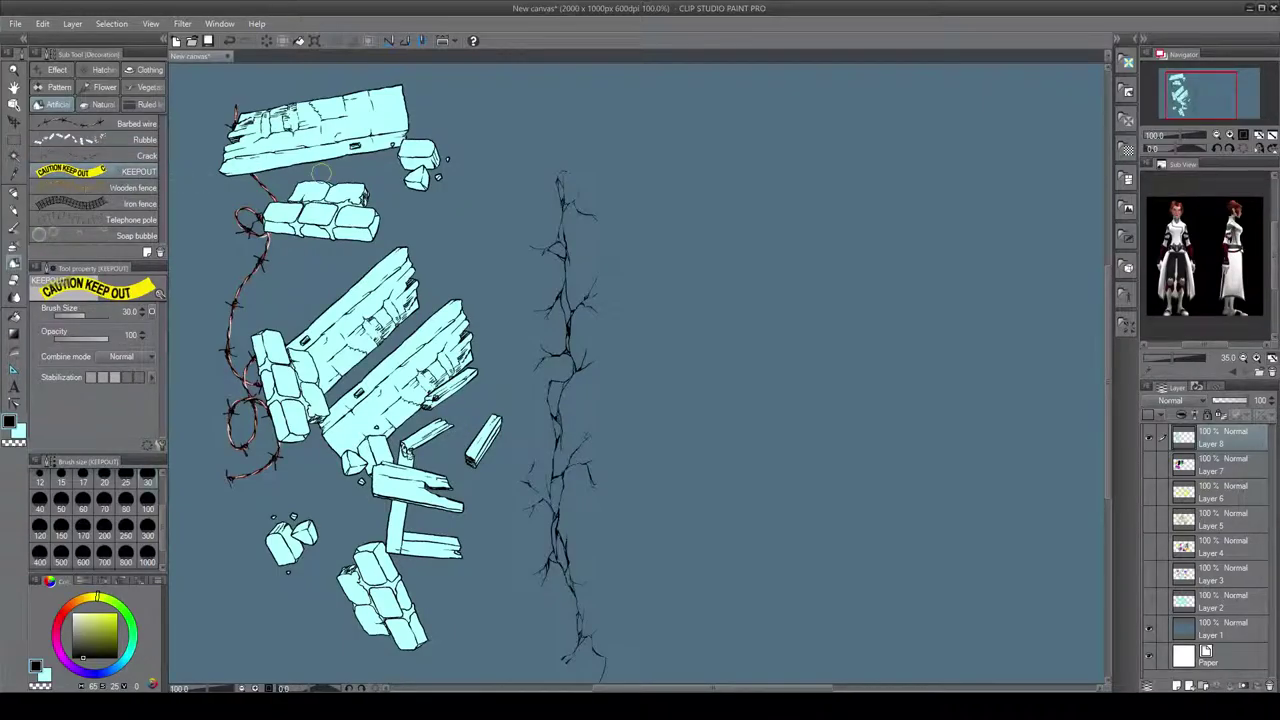
mouse_move(578, 117)
mouse_down()
mouse_move(624, 244)
mouse_move(618, 292)
mouse_move(658, 272)
mouse_move(656, 180)
mouse_move(690, 136)
mouse_move(778, 128)
mouse_move(916, 146)
mouse_move(862, 172)
mouse_move(804, 172)
mouse_up()
drag(716, 213, 738, 198)
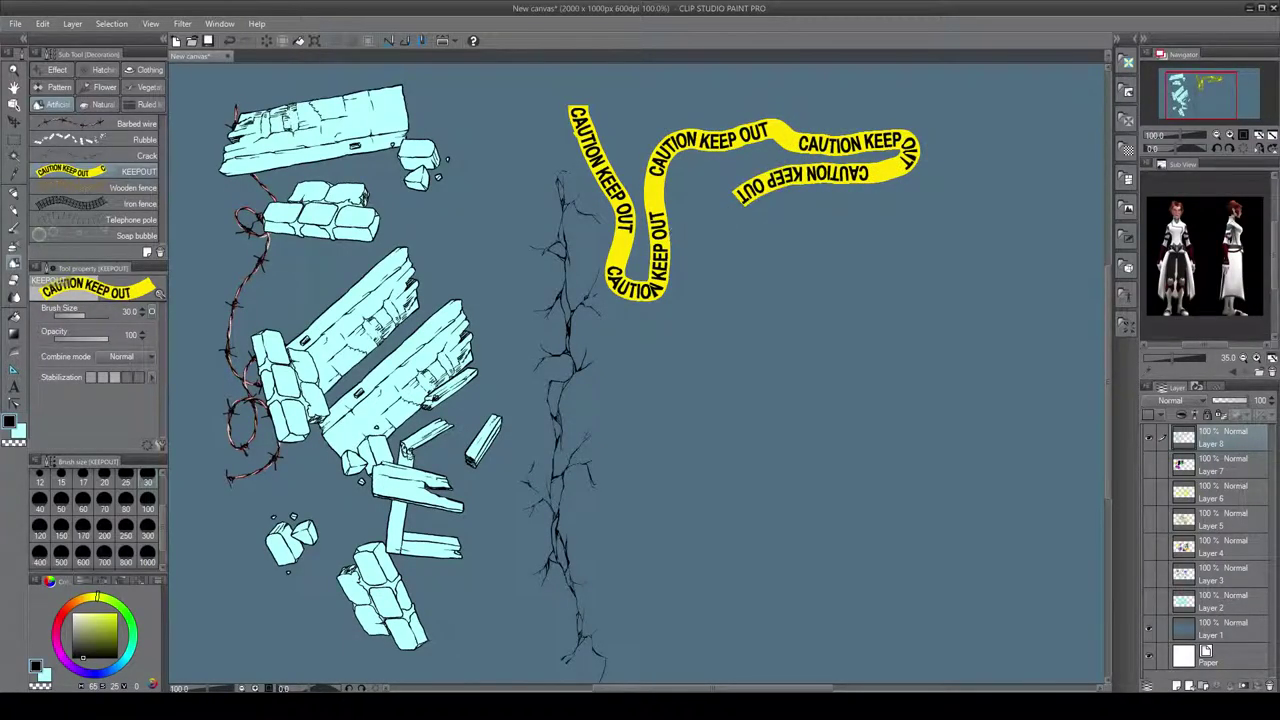
- Paint a short Wooden fence section below the caution tape and an Iron fence section overlapping it
click(136, 187)
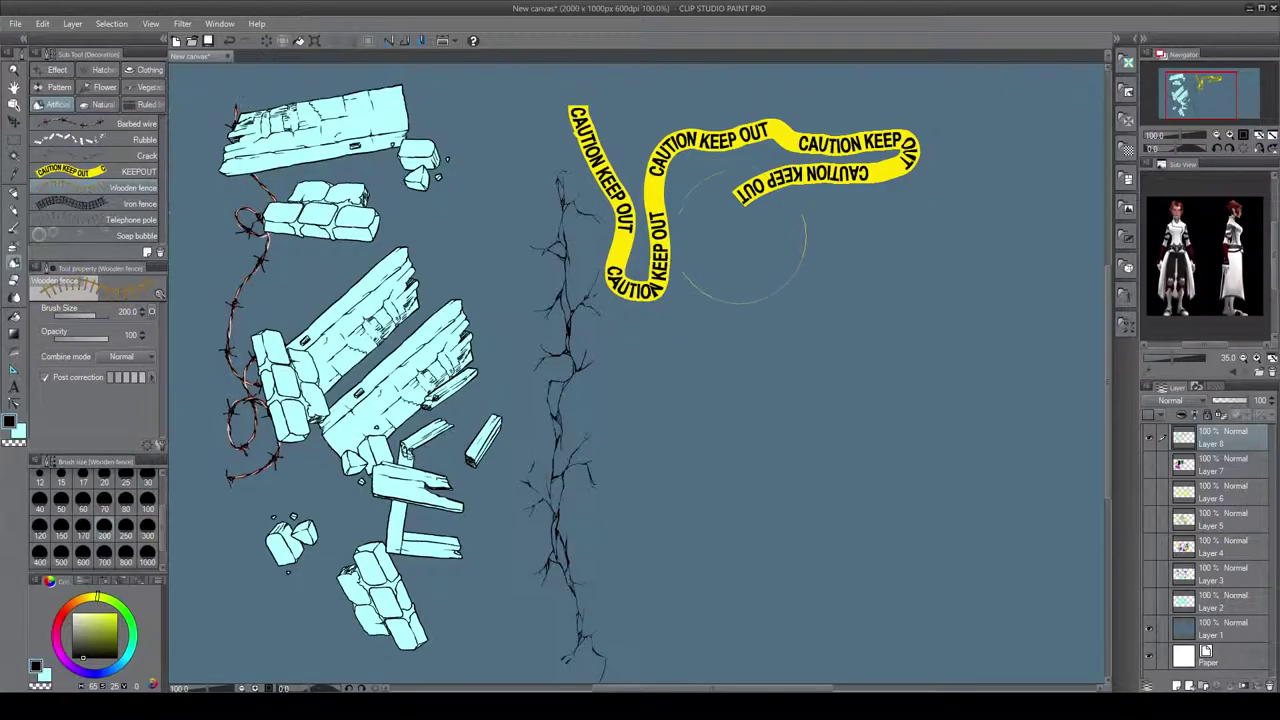
drag(743, 237, 1000, 232)
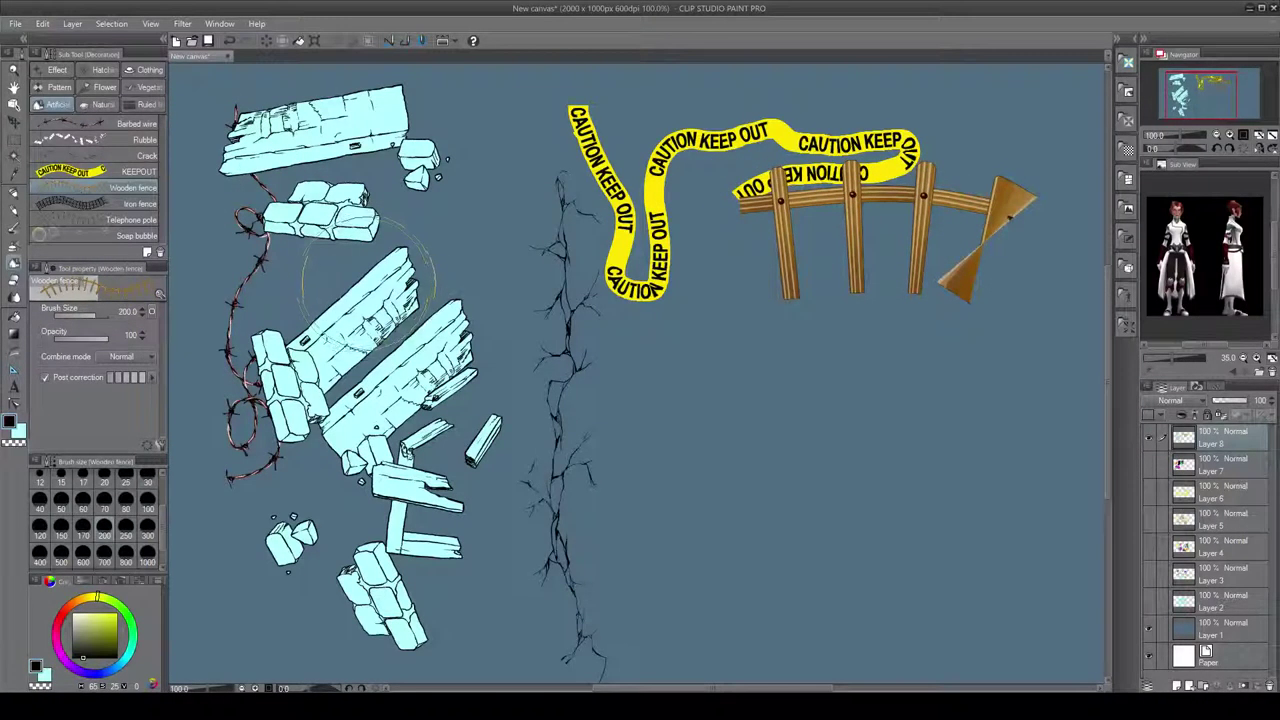
click(140, 204)
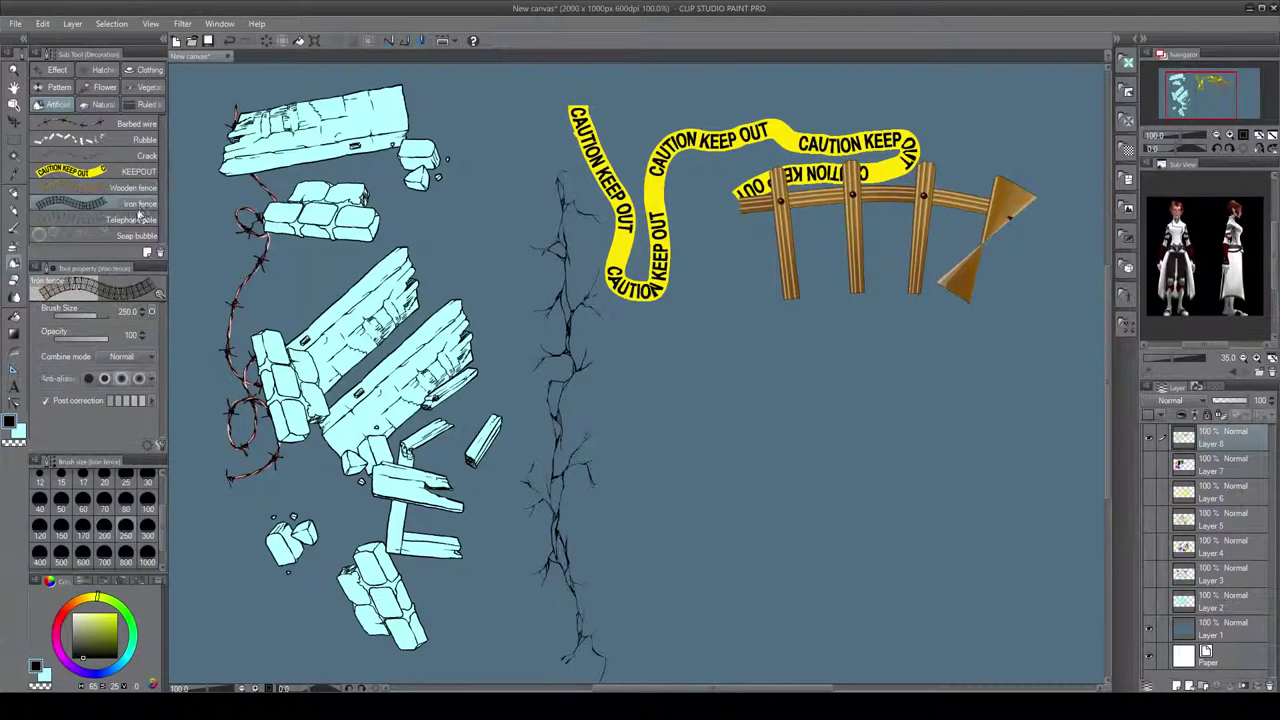
mouse_move(738, 305)
mouse_down()
mouse_move(918, 310)
mouse_move(993, 330)
mouse_move(1030, 320)
mouse_up()
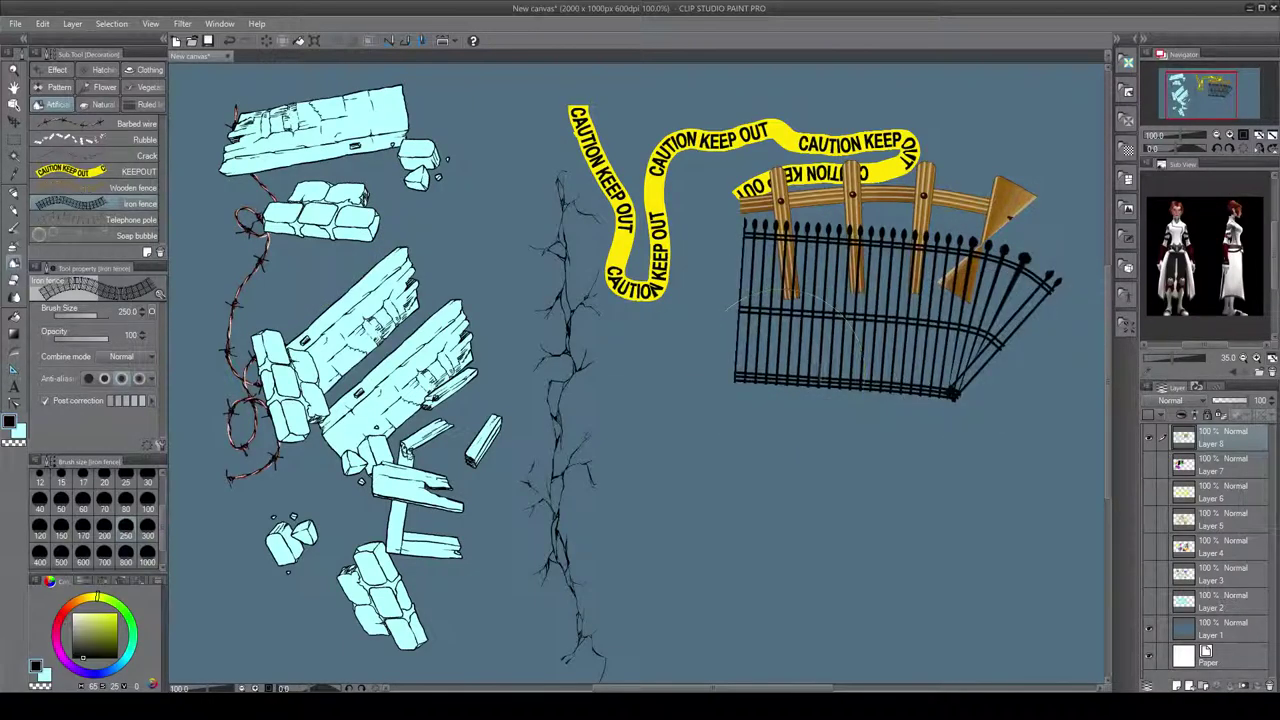
- Paint a Telephone pole over the upper part of the crack and scatter Soap bubbles below the iron fence
click(131, 219)
drag(558, 104, 550, 368)
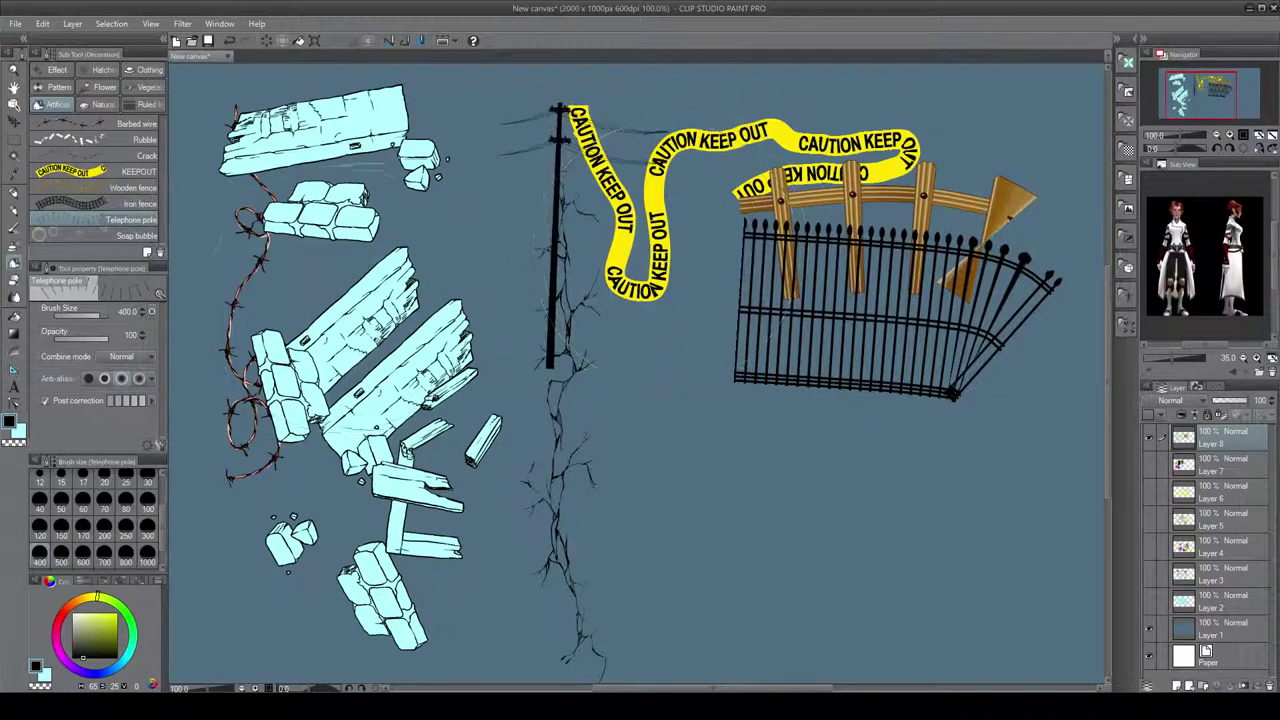
click(121, 236)
mouse_move(735, 415)
mouse_down()
mouse_move(883, 478)
mouse_move(940, 570)
mouse_up()
mouse_move(915, 490)
mouse_down()
mouse_move(1010, 430)
mouse_move(960, 590)
mouse_move(786, 520)
mouse_move(632, 300)
mouse_move(675, 235)
mouse_up()
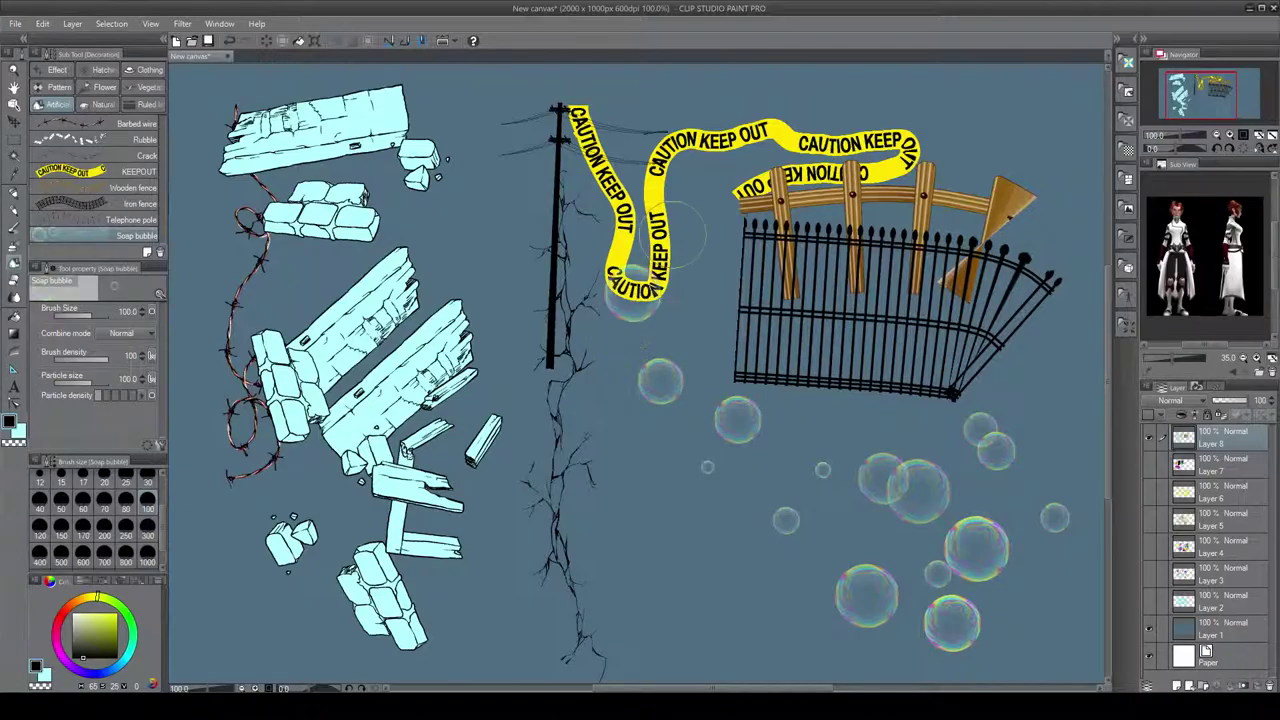
- Undo all the artificial object samples to empty the layer, and switch to the natural brush group
key(ctrl+z)
key(ctrl+z)
key(ctrl+z)
key(ctrl+z)
key(ctrl+z)
key(ctrl+z)
key(ctrl+z)
key(ctrl+z)
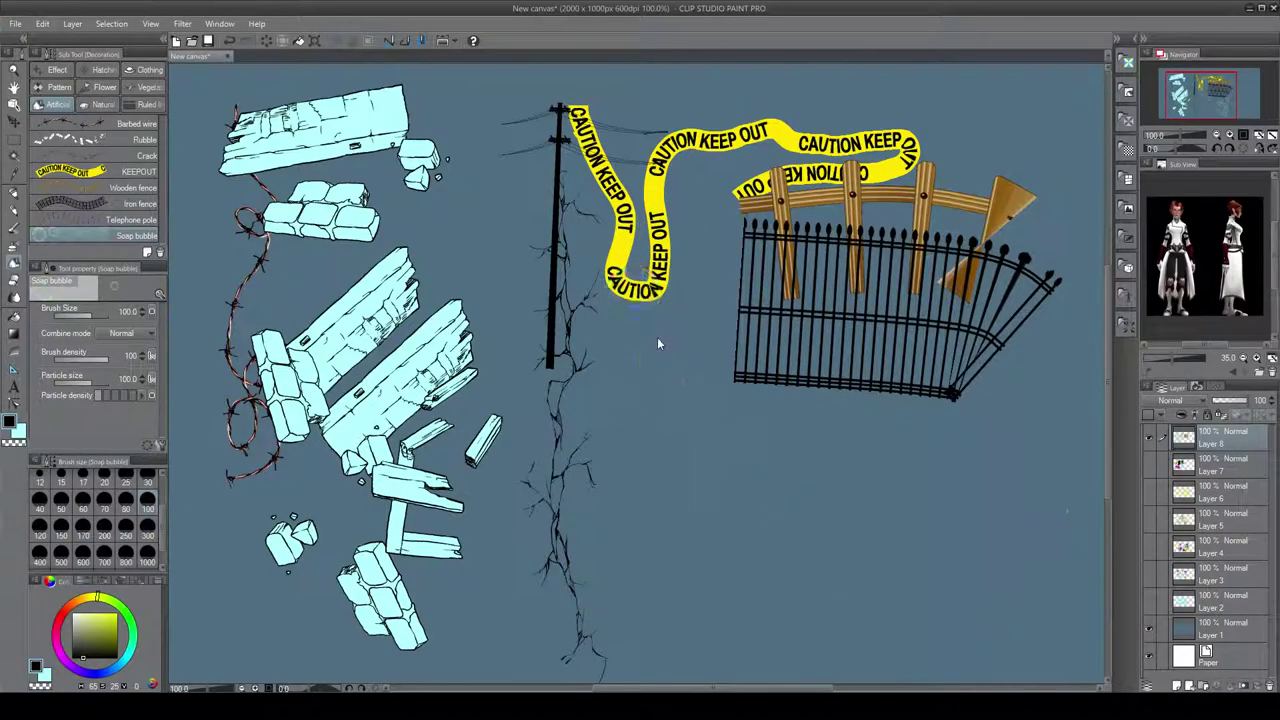
key(ctrl+z)
key(ctrl+z)
key(ctrl+z)
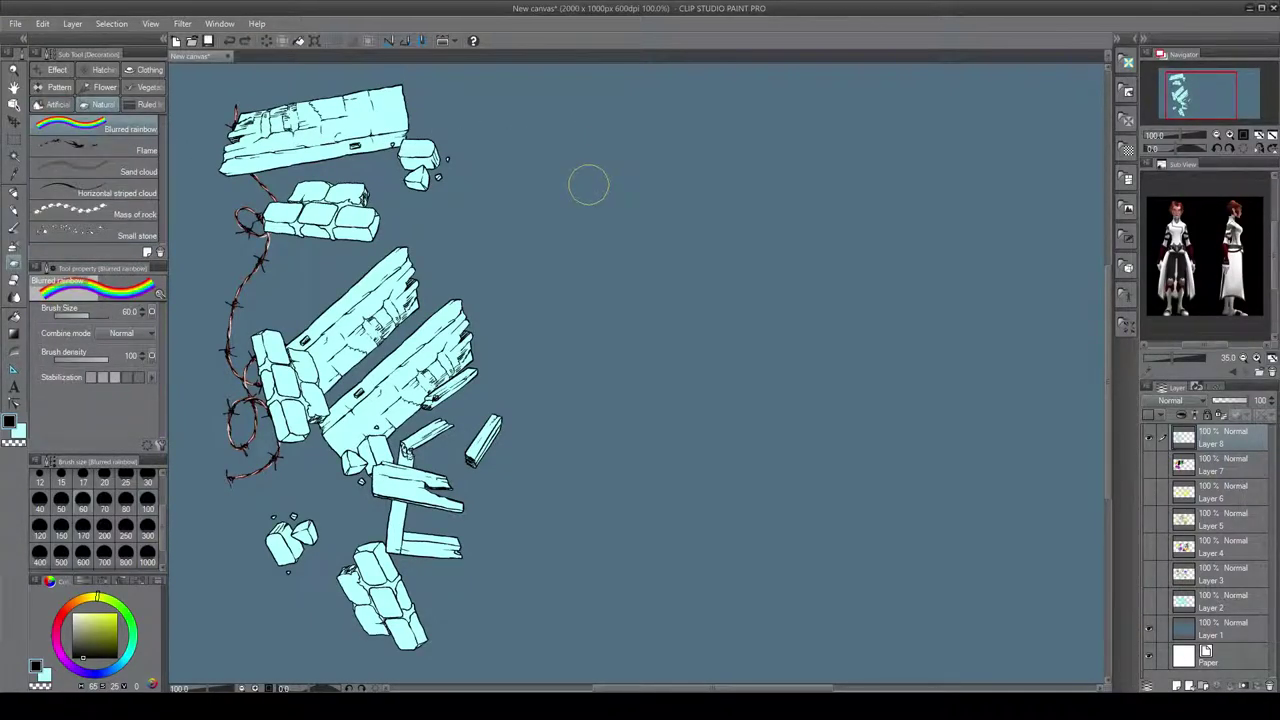
key(ctrl+z)
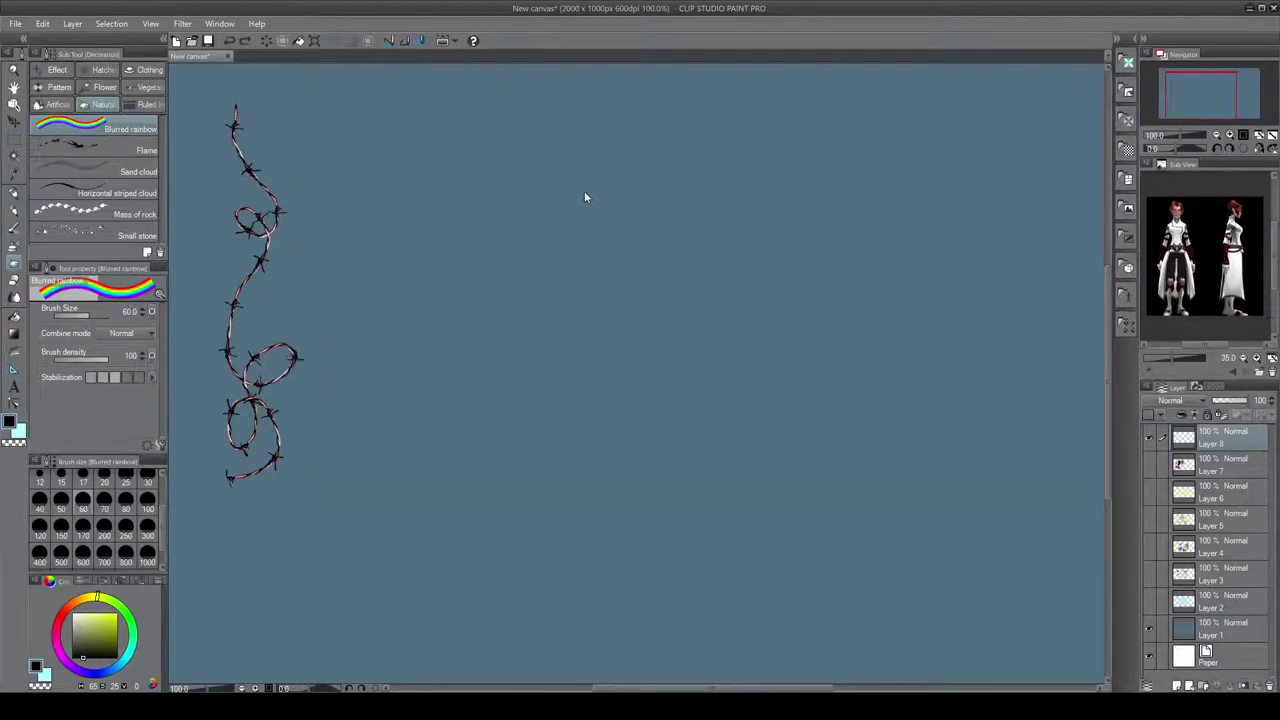
key(ctrl+z)
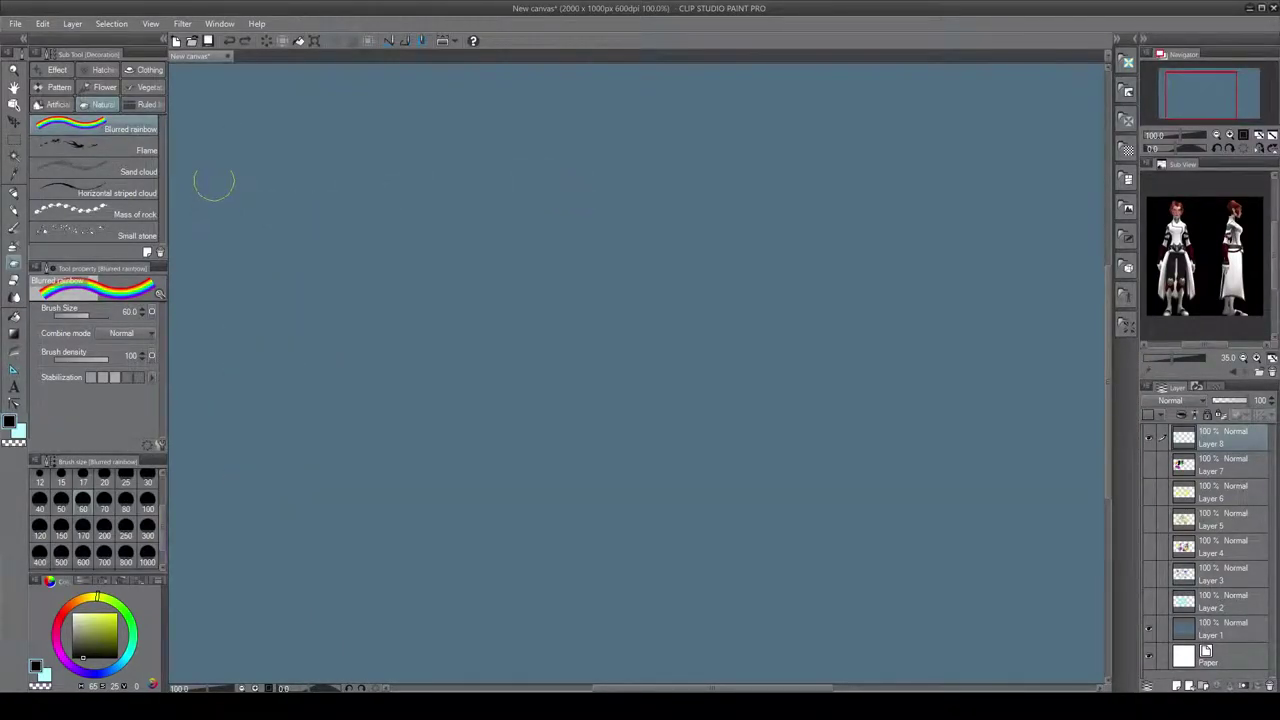
- Paint a looping Blurred rainbow band across the upper canvas and add short diagonal rainbow strokes beside its loop
mouse_move(192, 136)
mouse_down()
mouse_move(504, 121)
mouse_move(627, 142)
mouse_move(643, 166)
mouse_move(618, 195)
mouse_move(446, 212)
mouse_move(426, 254)
mouse_move(483, 270)
mouse_move(682, 211)
mouse_move(932, 166)
mouse_up()
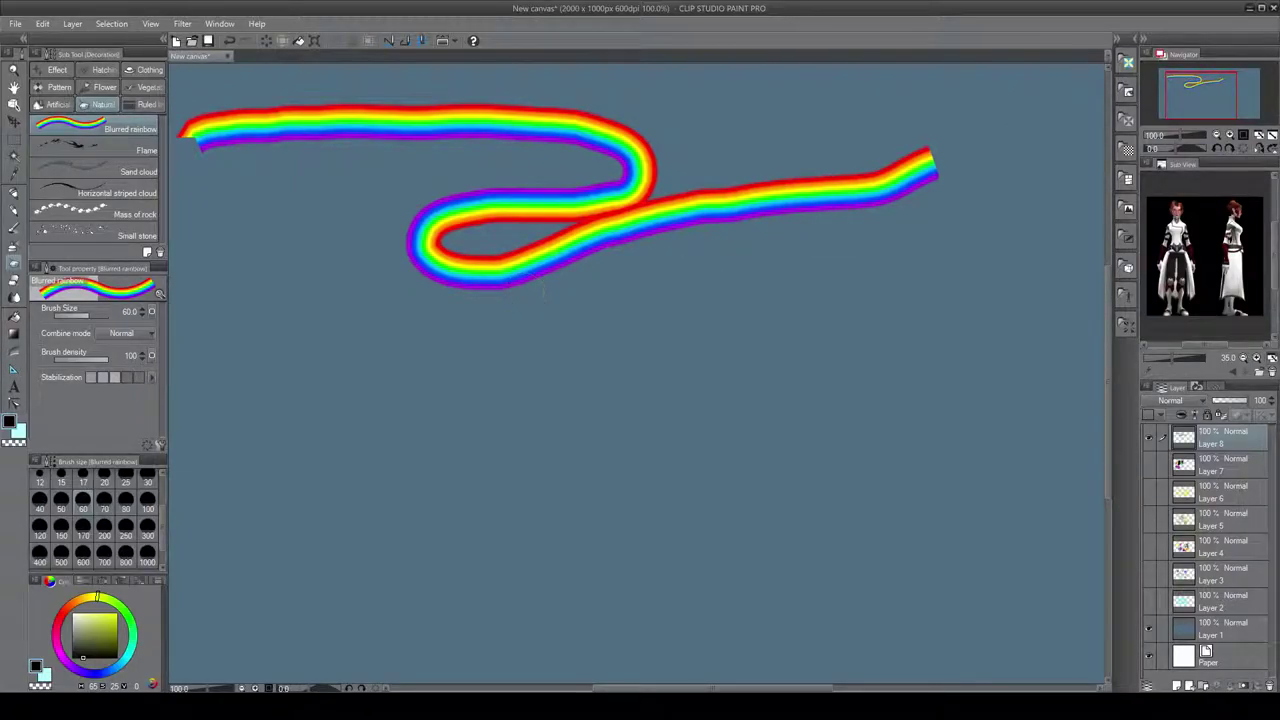
mouse_move(310, 205)
mouse_down()
mouse_move(386, 294)
mouse_move(425, 285)
mouse_up()
drag(330, 175, 430, 265)
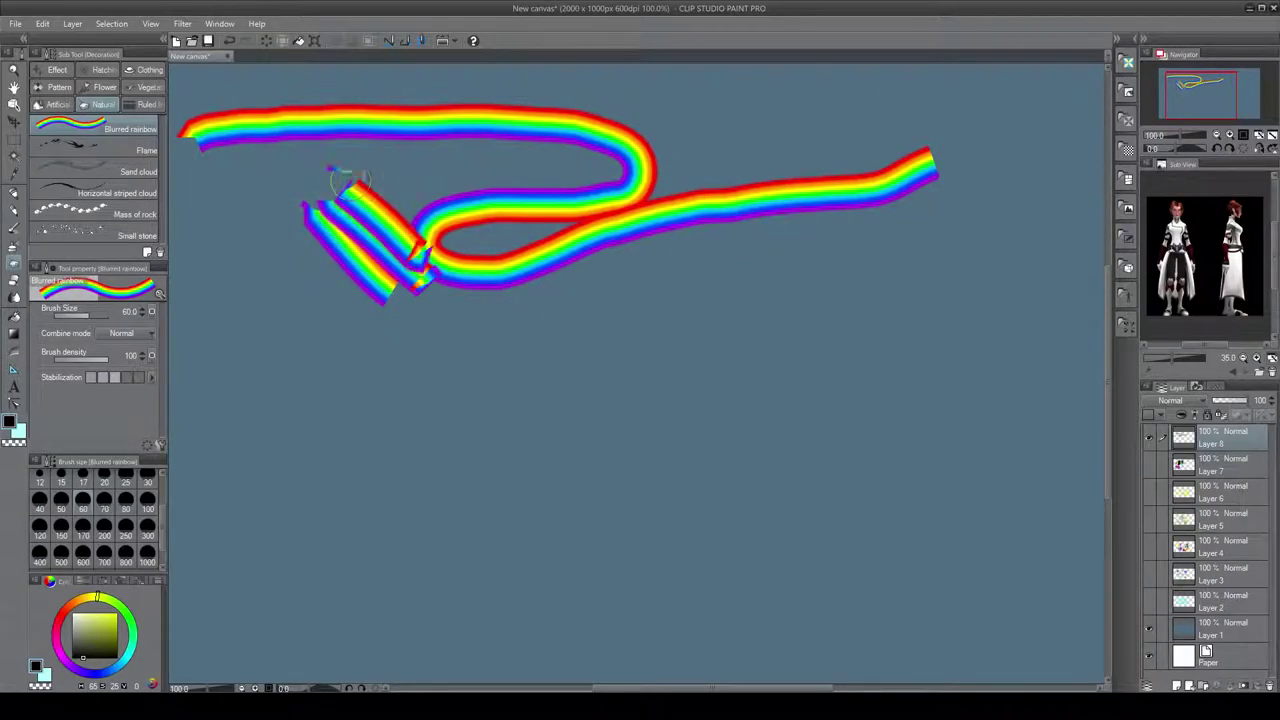
mouse_move(360, 142)
mouse_down()
mouse_move(449, 232)
mouse_move(449, 211)
mouse_move(476, 205)
mouse_move(536, 124)
mouse_move(595, 130)
mouse_move(703, 108)
mouse_move(827, 127)
mouse_move(986, 192)
mouse_up()
- Undo all the Blurred rainbow strokes
key(ctrl+z)
key(ctrl+z)
key(ctrl+z)
key(ctrl+z)
key(ctrl+z)
key(ctrl+z)
key(ctrl+z)
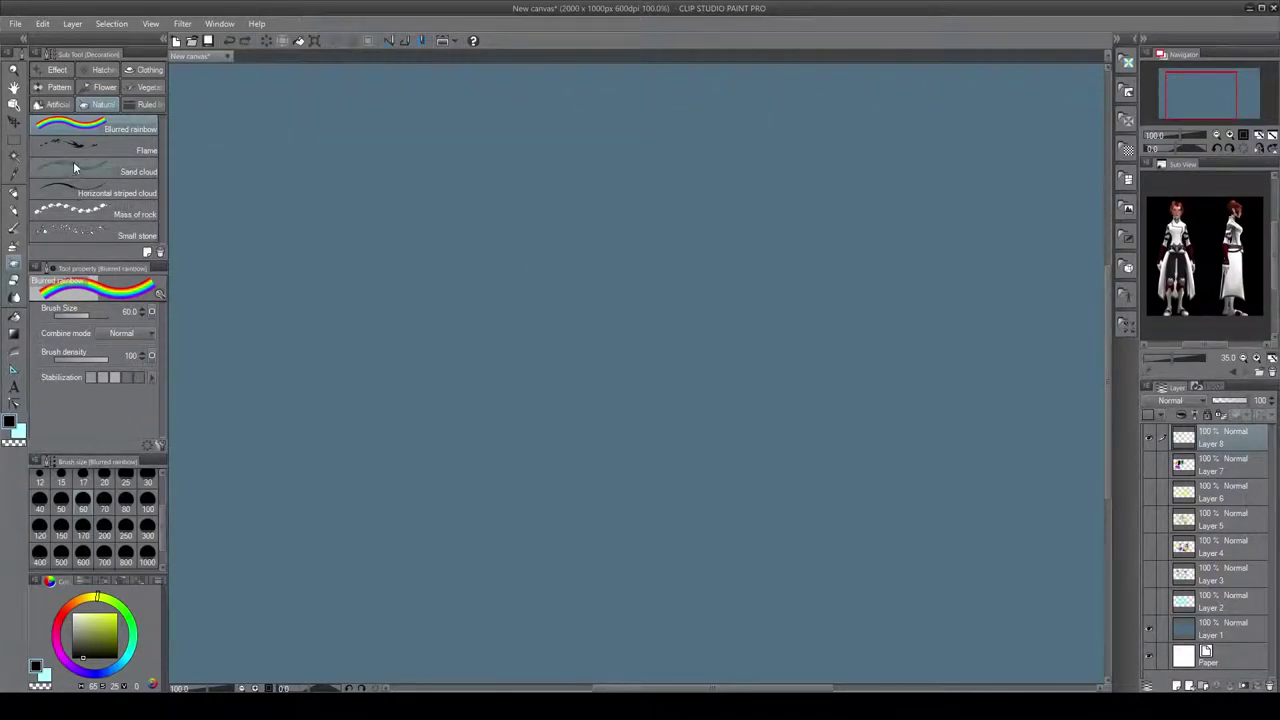
- Paint a long vertical black strand with the Flame brush and add two shorter flame strokes alongside it
click(102, 154)
mouse_move(294, 127)
mouse_down()
mouse_move(362, 130)
mouse_move(367, 180)
mouse_move(357, 205)
mouse_move(312, 235)
mouse_move(329, 292)
mouse_move(307, 420)
mouse_move(330, 608)
mouse_up()
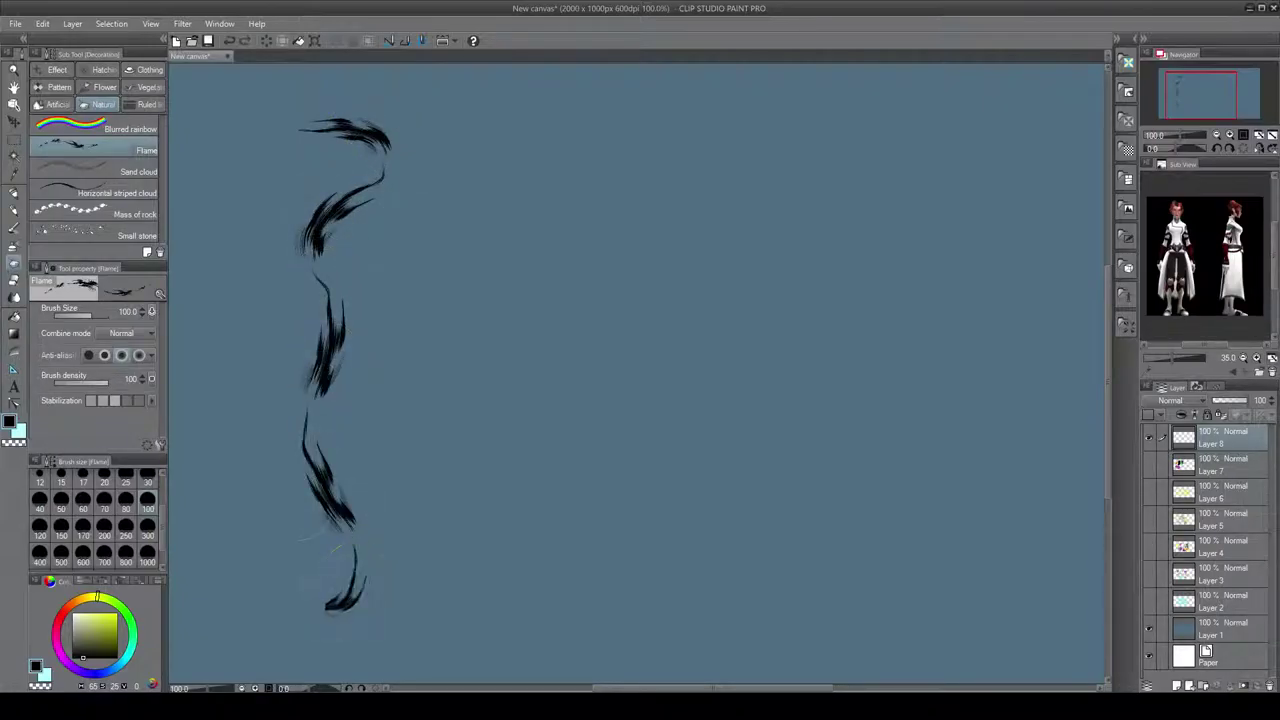
mouse_move(228, 192)
mouse_down()
mouse_move(267, 276)
mouse_move(277, 408)
mouse_move(315, 528)
mouse_move(322, 385)
mouse_move(360, 285)
mouse_move(350, 420)
mouse_up()
drag(342, 295, 350, 445)
- Paint a wavy Sand cloud band across the upper middle of the canvas and a Horizontal striped cloud band below it
click(100, 166)
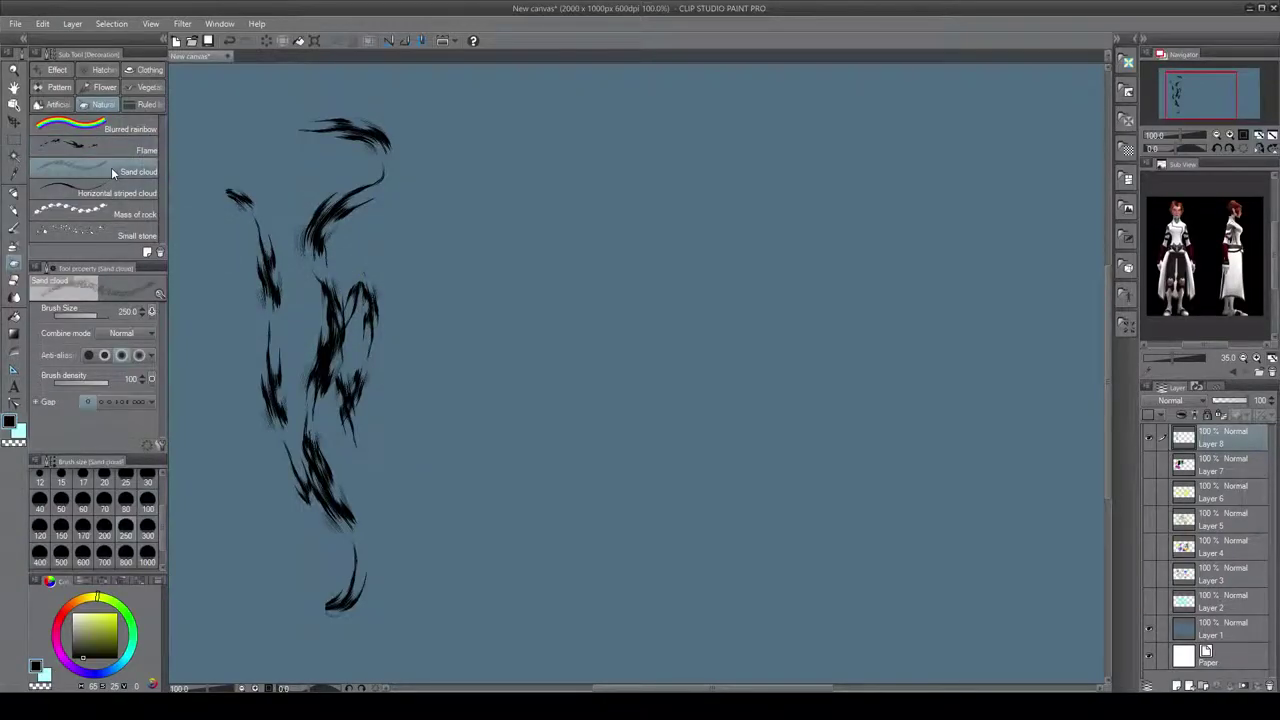
mouse_move(450, 150)
mouse_down()
mouse_move(615, 200)
mouse_move(825, 192)
mouse_move(772, 177)
mouse_up()
click(103, 193)
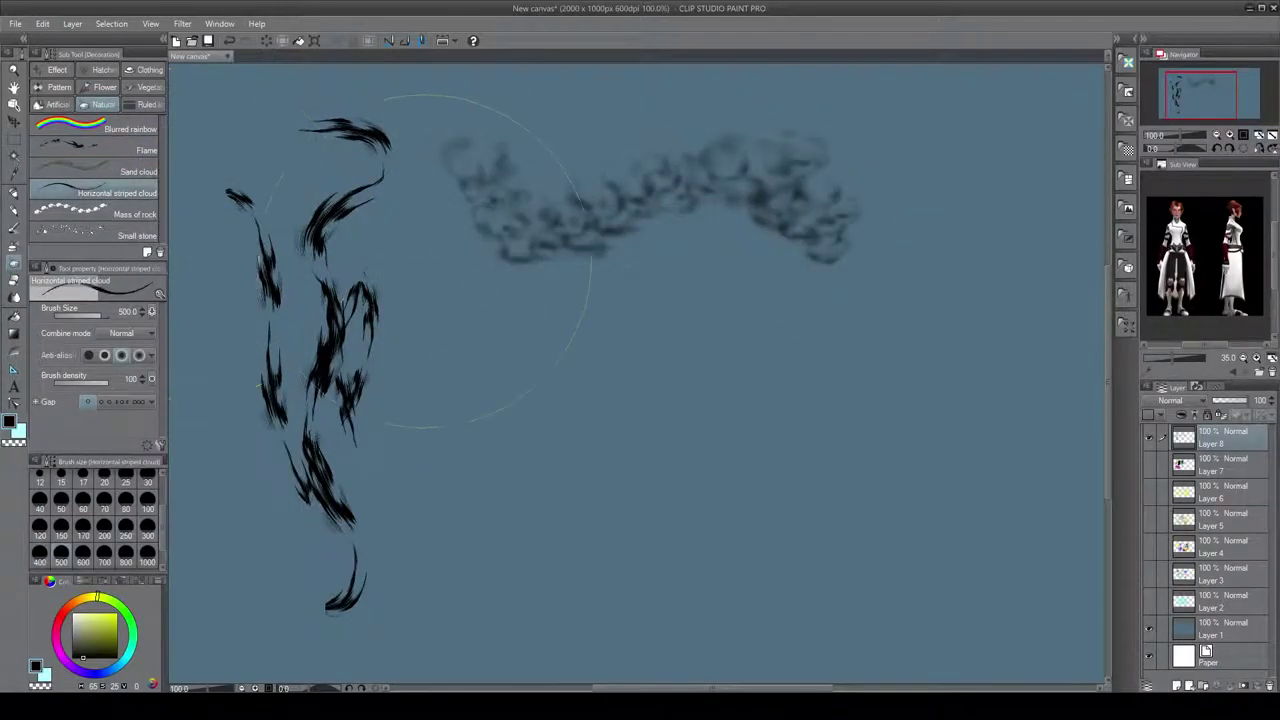
mouse_move(470, 265)
mouse_down()
mouse_move(630, 295)
mouse_move(666, 356)
mouse_move(789, 333)
mouse_up()
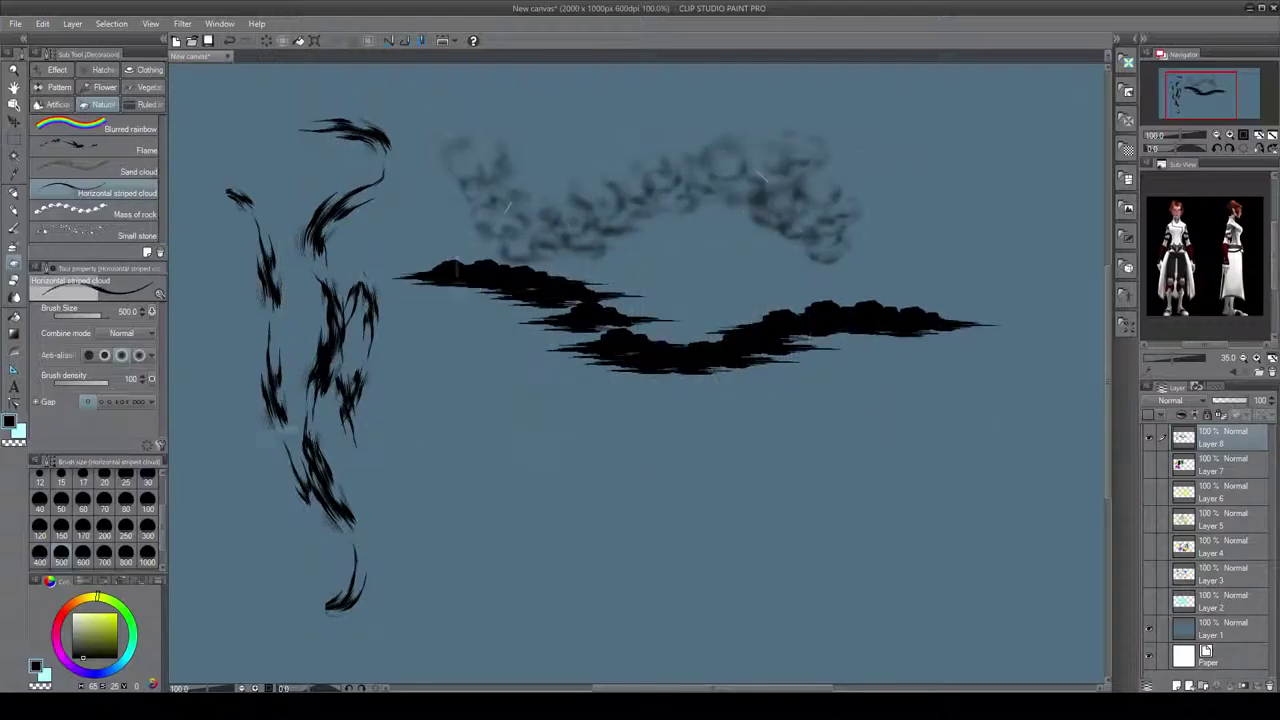
- Paint a row of Mass of rock clusters across the lower canvas and scatter Small stone pieces over the clouds and rocks
click(118, 212)
mouse_move(430, 460)
mouse_down()
mouse_move(934, 491)
mouse_move(1030, 522)
mouse_up()
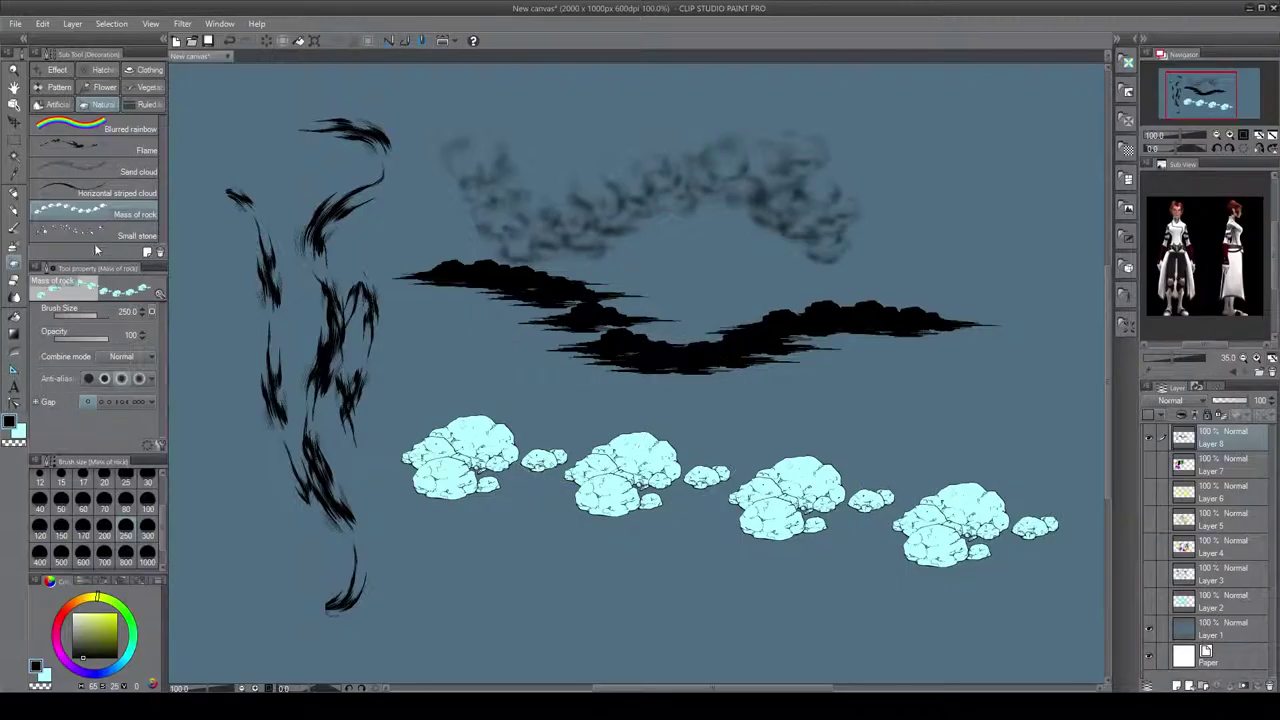
click(96, 232)
mouse_move(662, 185)
mouse_down()
mouse_move(710, 220)
mouse_move(715, 265)
mouse_move(638, 288)
mouse_move(690, 142)
mouse_move(885, 160)
mouse_move(1015, 225)
mouse_move(972, 468)
mouse_move(838, 432)
mouse_move(835, 515)
mouse_move(895, 490)
mouse_up()
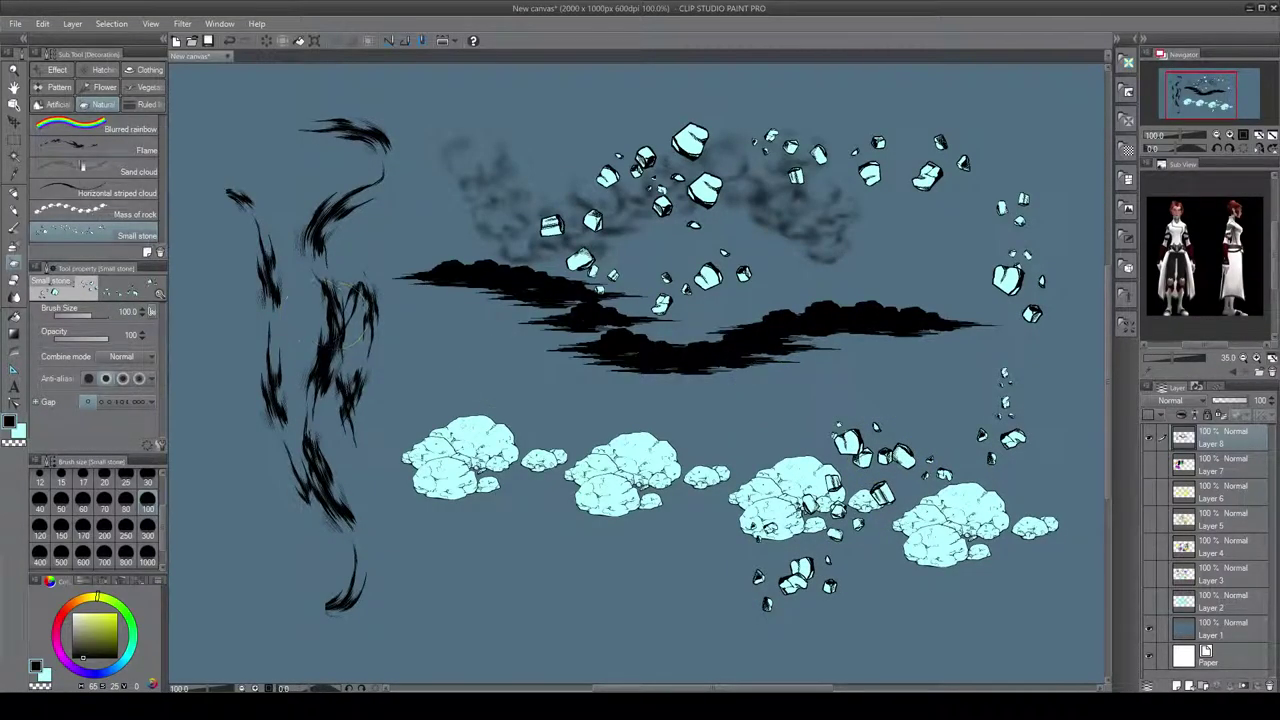
- Switch to the ruled line brush group and undo all the flame, cloud, rock and stone samples
click(148, 104)
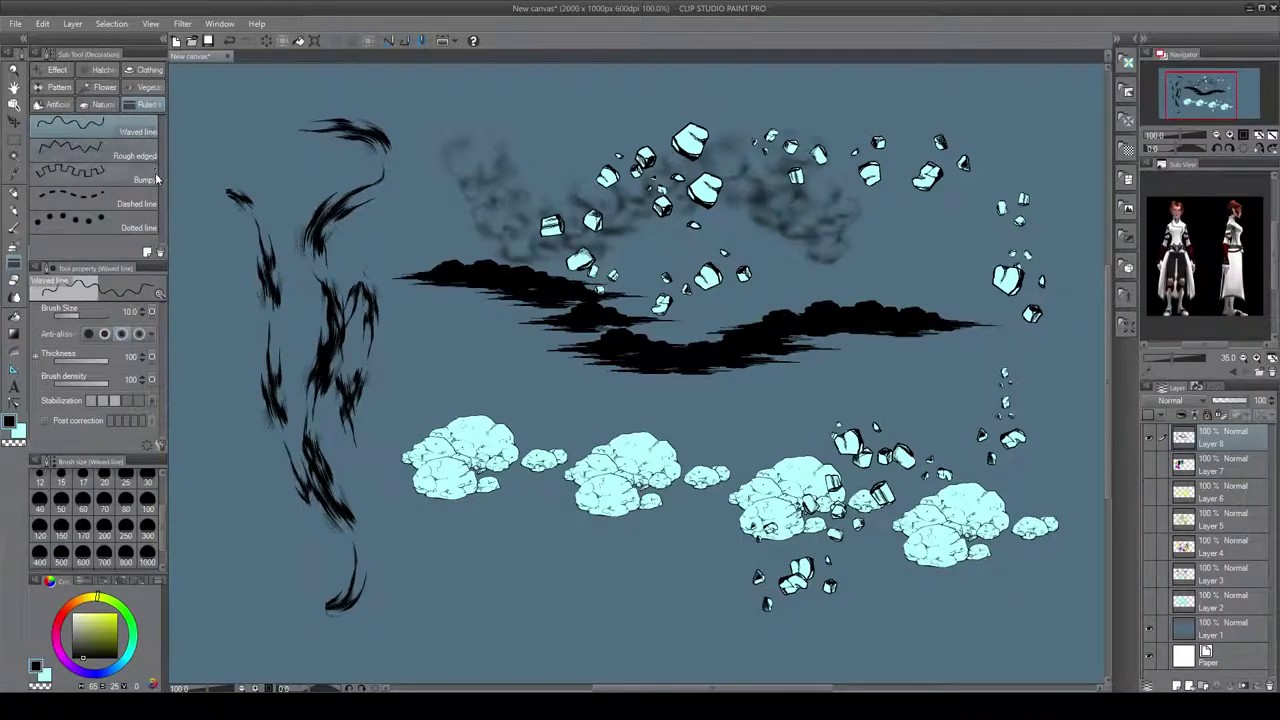
key(ctrl+z)
key(ctrl+z)
key(ctrl+z)
key(ctrl+z)
key(ctrl+z)
key(ctrl+z)
key(ctrl+z)
key(ctrl+z)
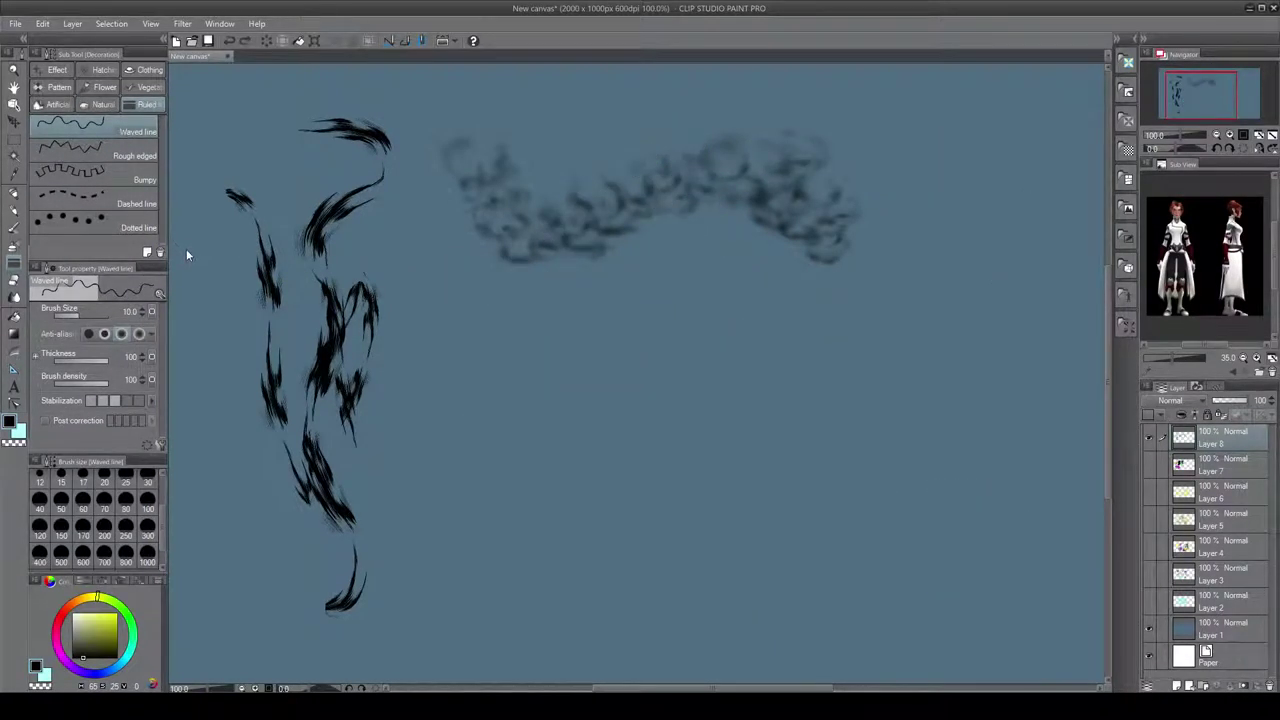
key(ctrl+z)
key(ctrl+z)
key(ctrl+z)
key(ctrl+z)
key(ctrl+z)
key(ctrl+z)
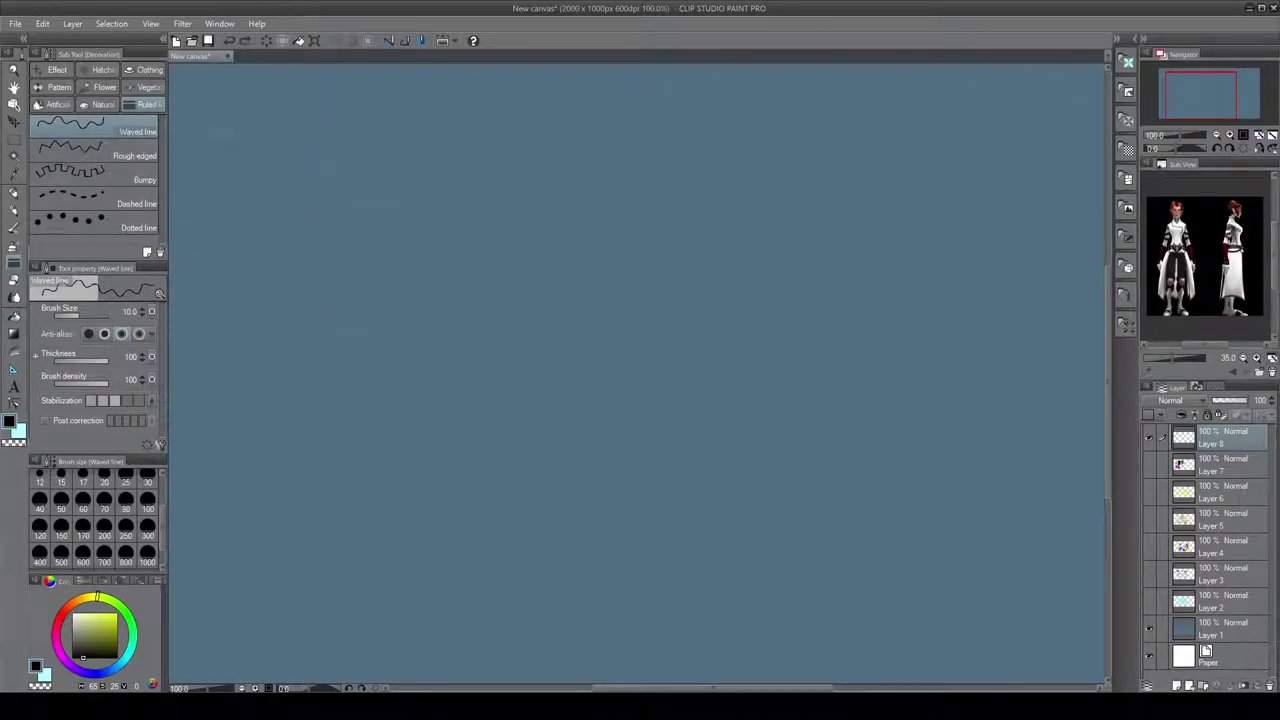
- Draw stacked sample lines across the upper canvas: two with Waved line, one with Rough edged and one with Bumpy
drag(300, 124, 592, 110)
drag(204, 151, 546, 124)
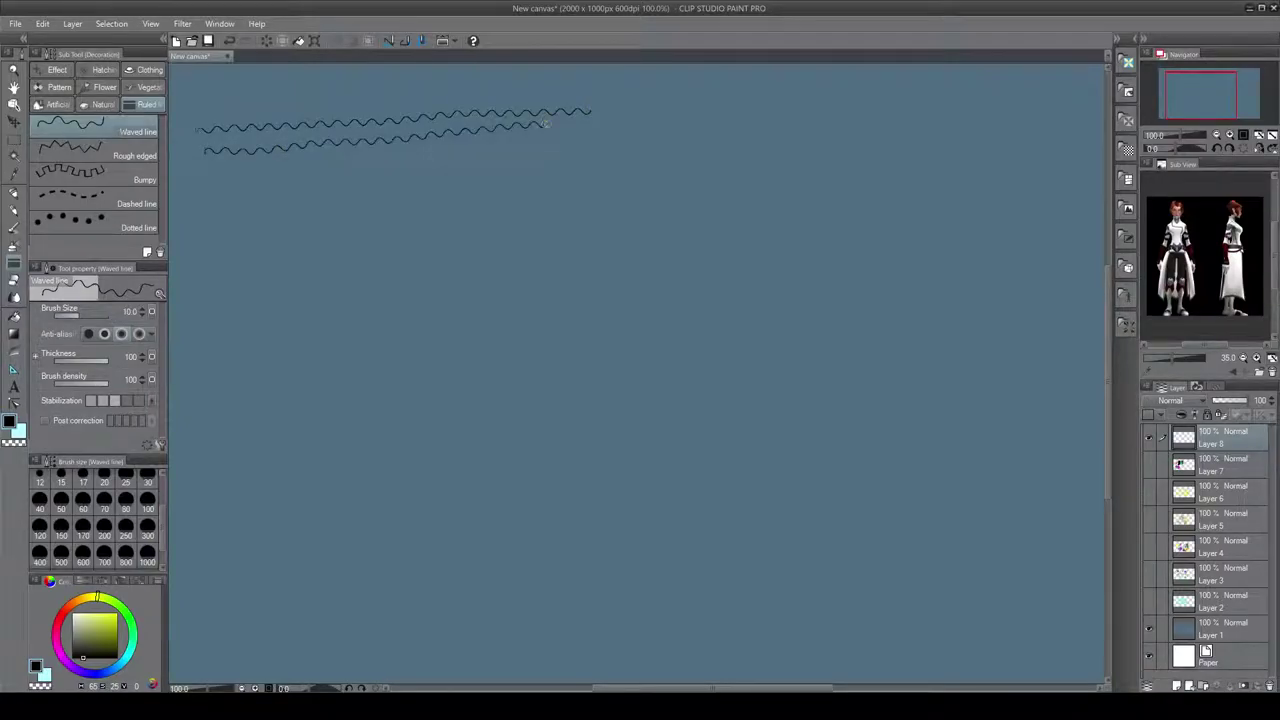
click(139, 156)
drag(297, 163, 535, 139)
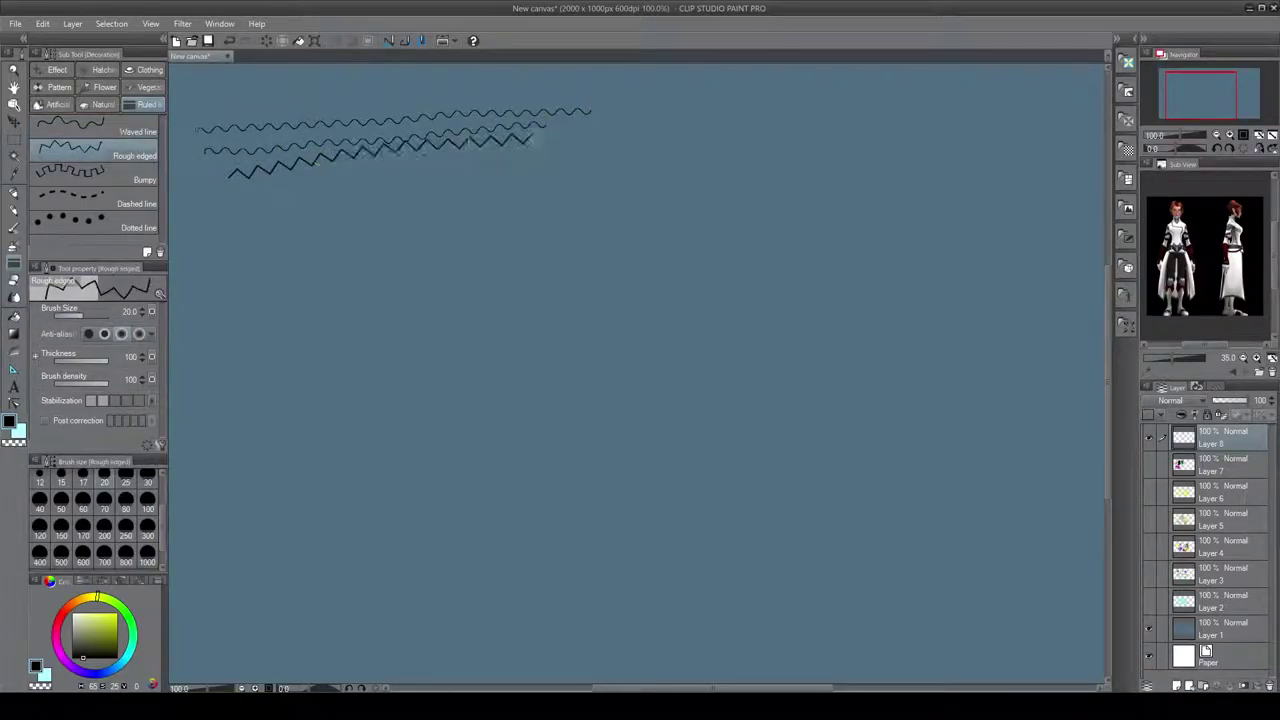
click(108, 171)
drag(236, 208, 662, 150)
- Draw three curving Dashed line samples below and beside the stacked lines, plus a Dotted line spiral between them
click(76, 206)
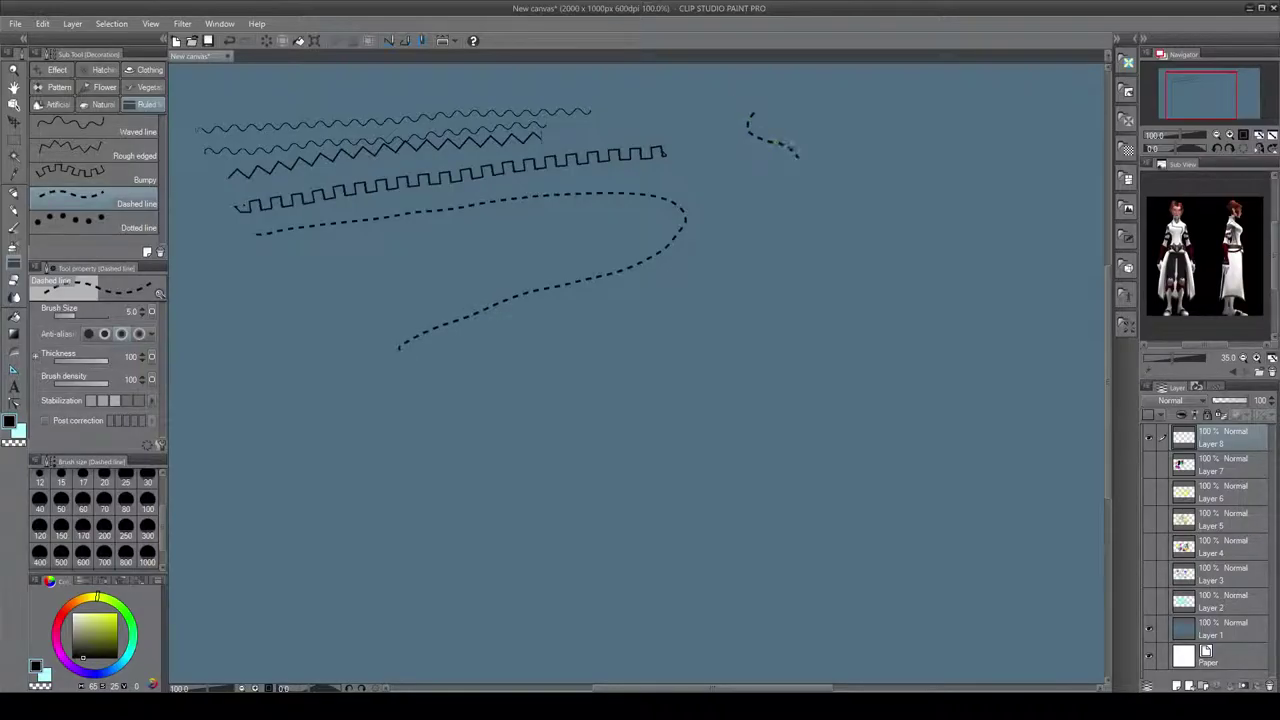
mouse_move(790, 183)
mouse_down()
mouse_move(915, 218)
mouse_move(988, 268)
mouse_up()
drag(741, 168, 785, 285)
click(140, 224)
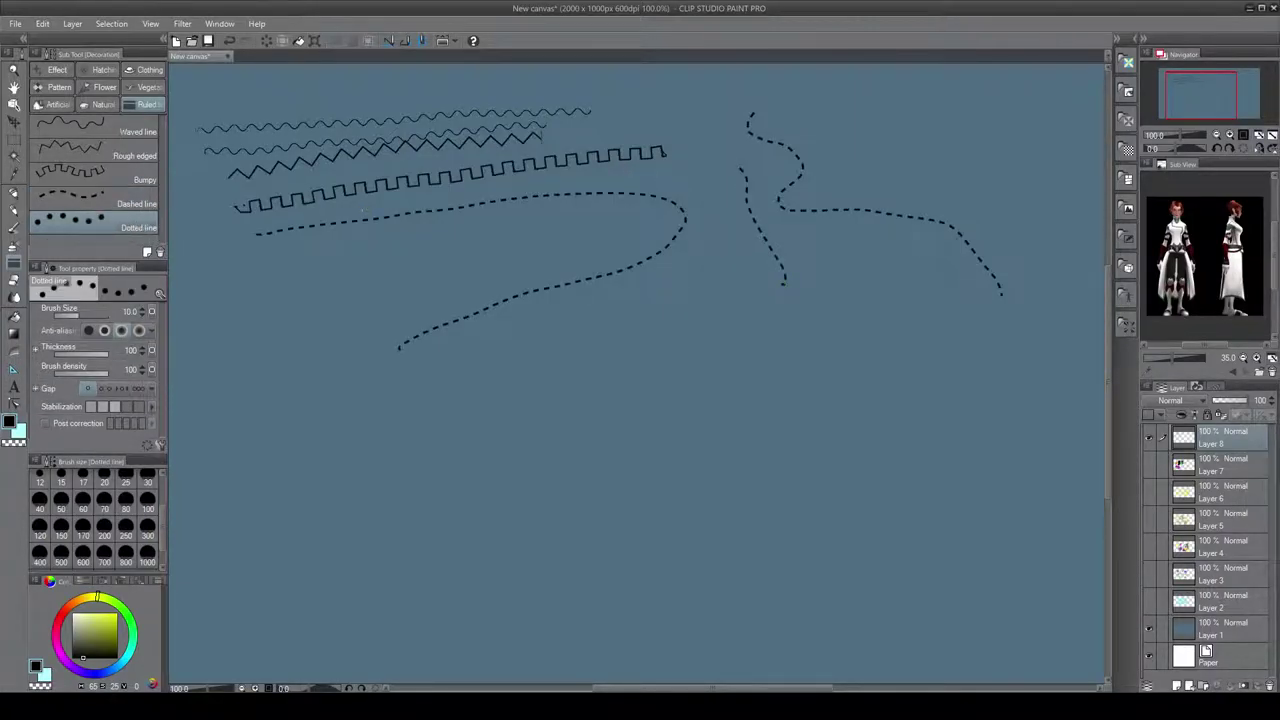
mouse_move(709, 215)
mouse_down()
mouse_move(742, 271)
mouse_move(748, 369)
mouse_move(673, 400)
mouse_move(633, 376)
mouse_move(625, 332)
mouse_move(670, 284)
mouse_move(701, 290)
mouse_move(729, 325)
mouse_move(727, 360)
mouse_move(695, 379)
mouse_move(658, 375)
mouse_move(641, 346)
mouse_move(652, 312)
mouse_move(675, 302)
mouse_move(709, 338)
mouse_move(675, 358)
mouse_move(671, 326)
mouse_up()
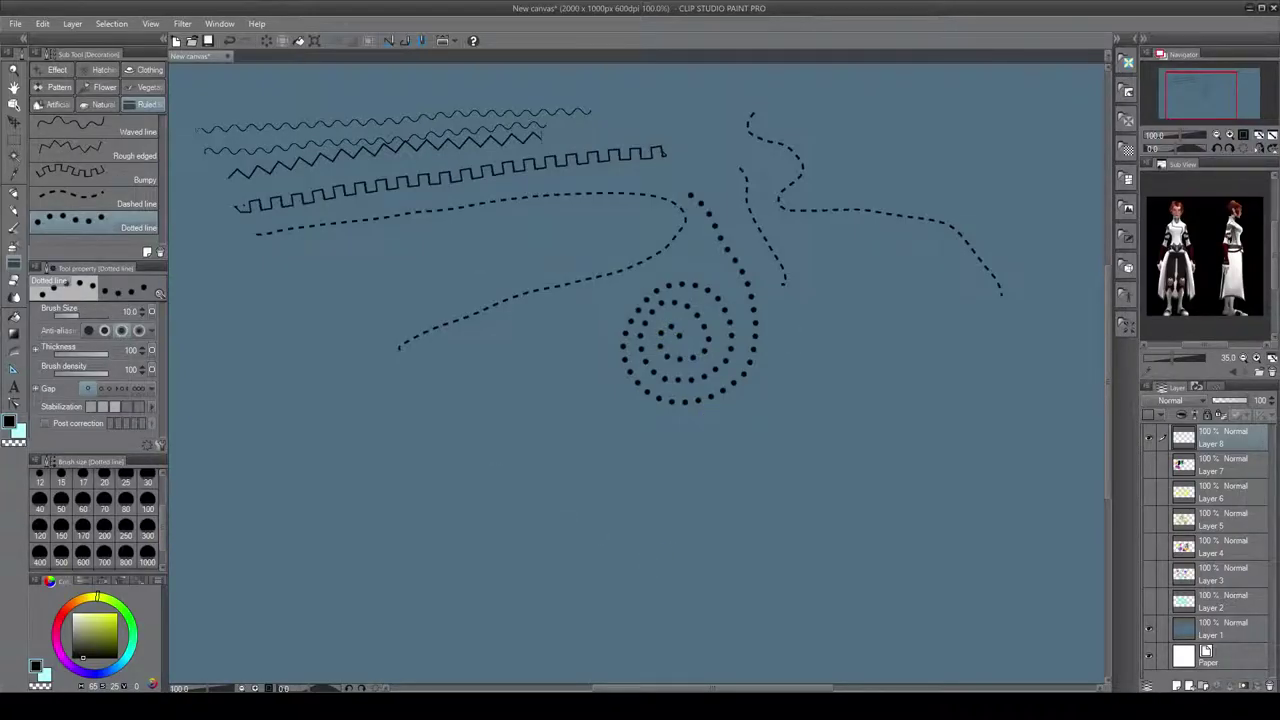
- Undo all the ruled line samples
key(ctrl+z)
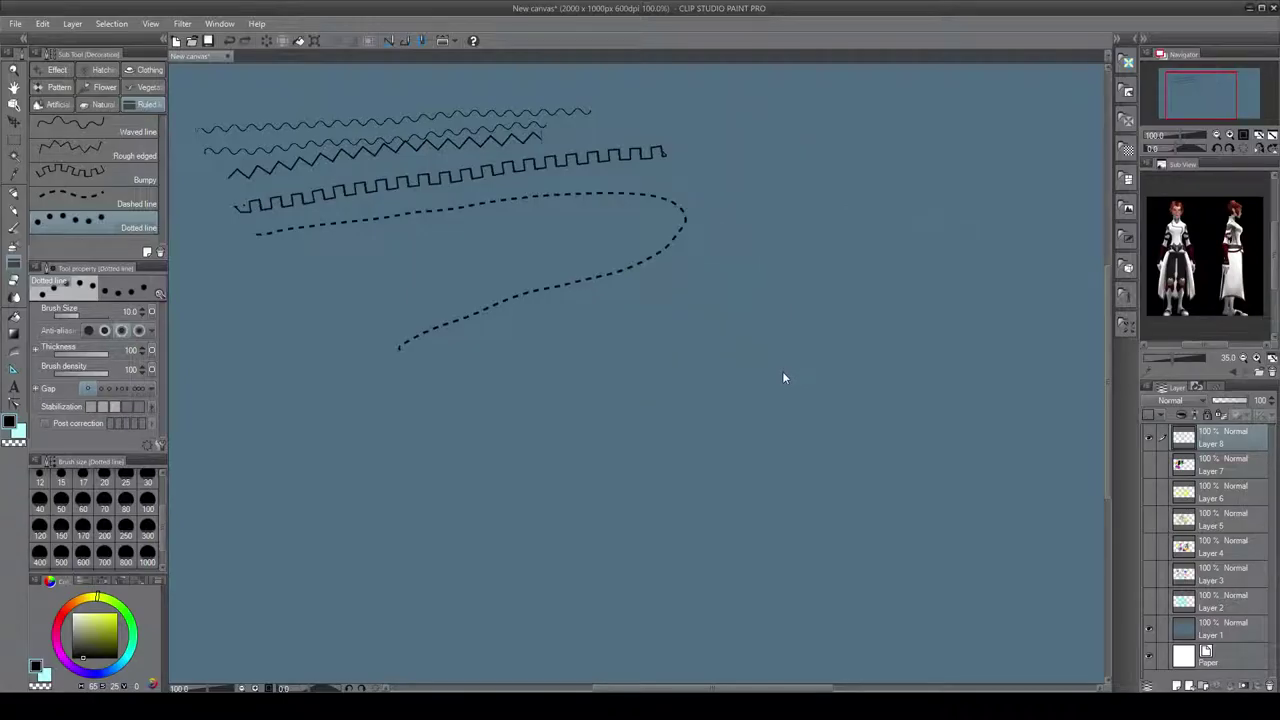
key(ctrl+z)
key(ctrl+z)
key(ctrl+z)
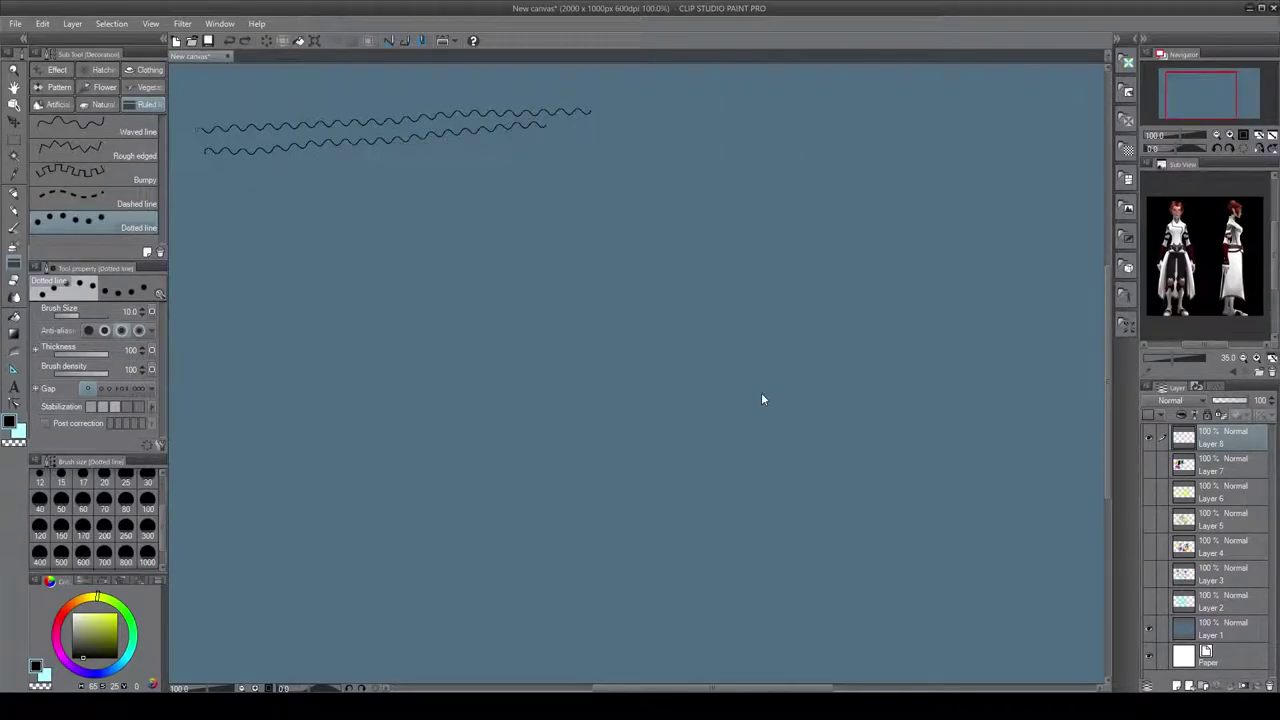
key(ctrl+z)
key(ctrl+z)
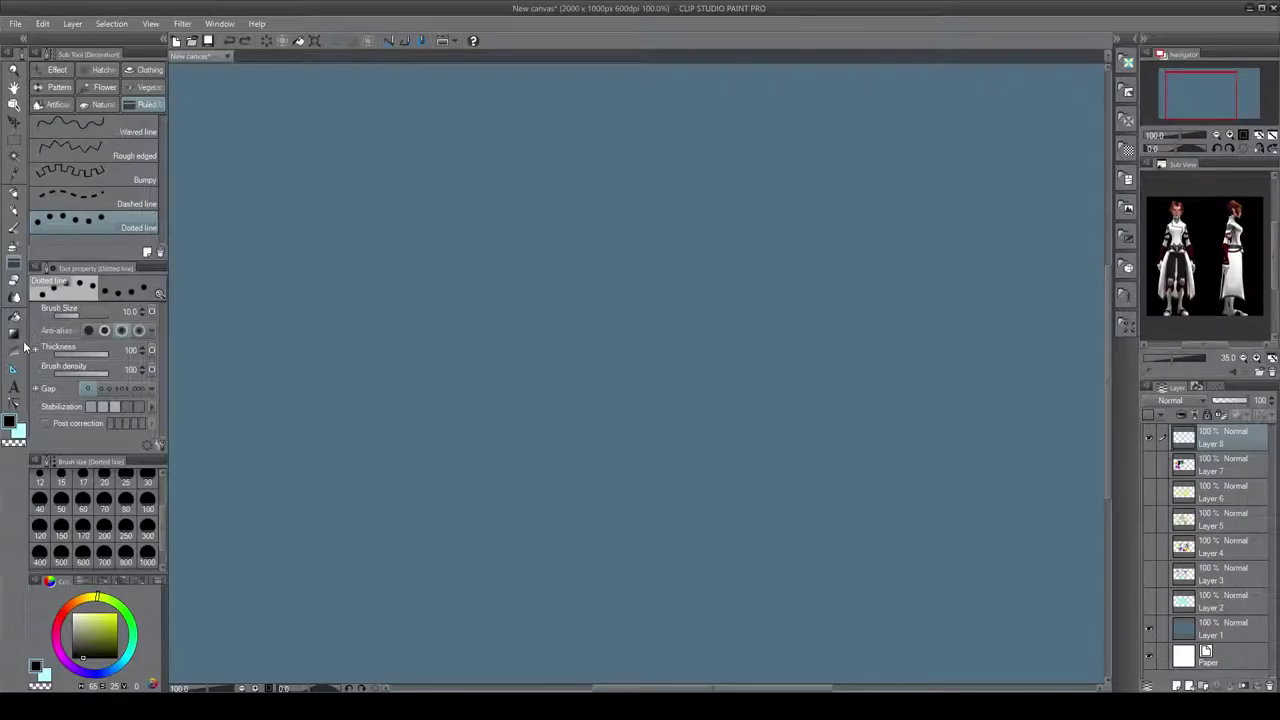
- Paint a solid pink block on the empty layer with the Fill-in-mono marker pen at brush size 65
click(15, 297)
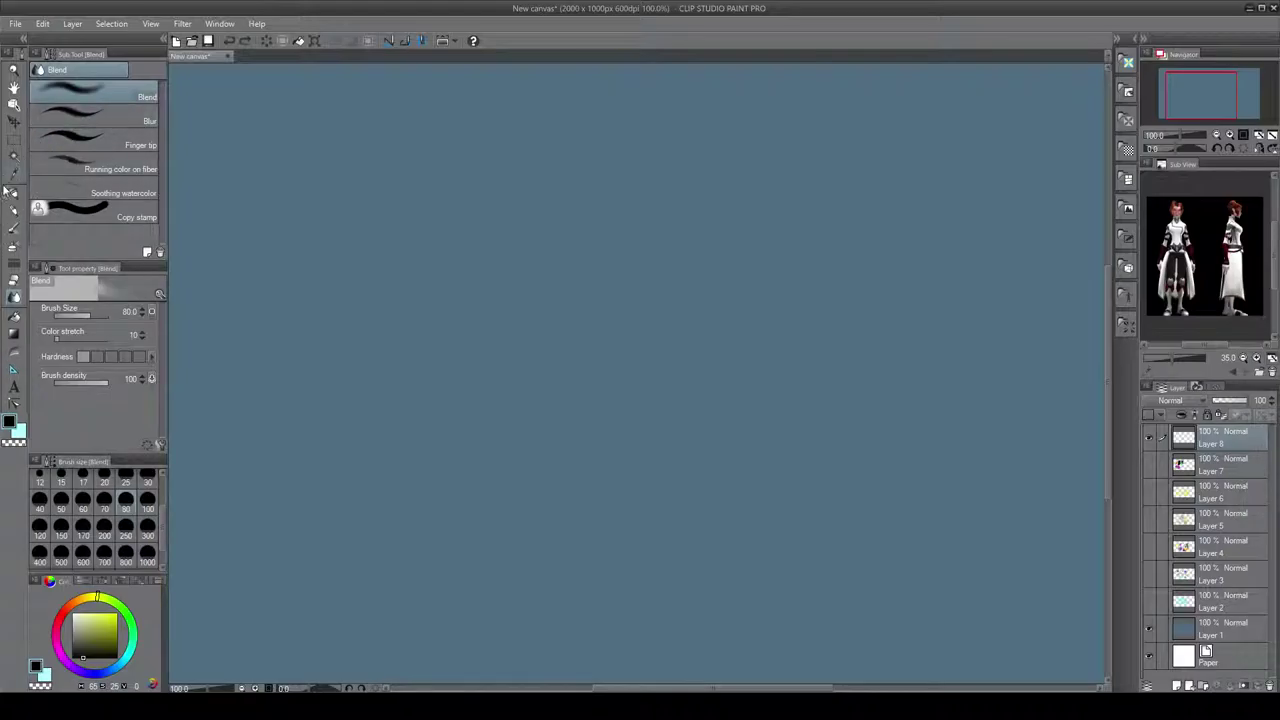
click(14, 230)
click(14, 194)
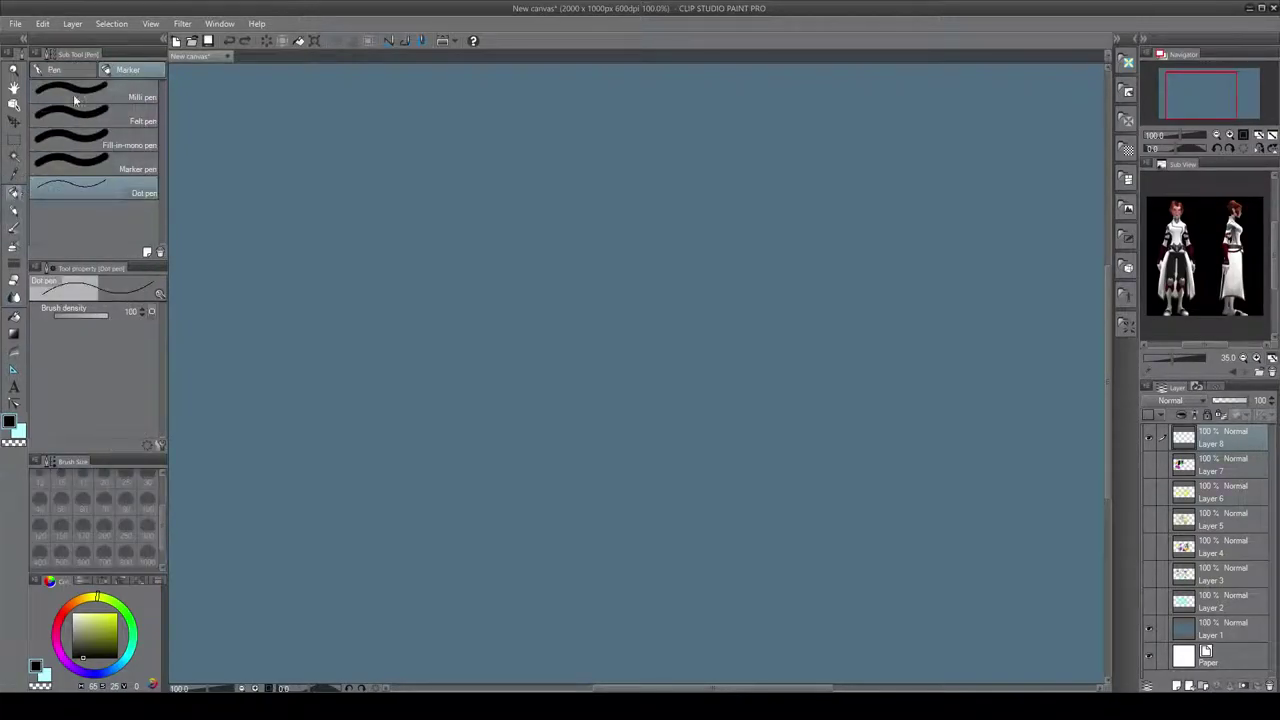
click(105, 119)
click(108, 147)
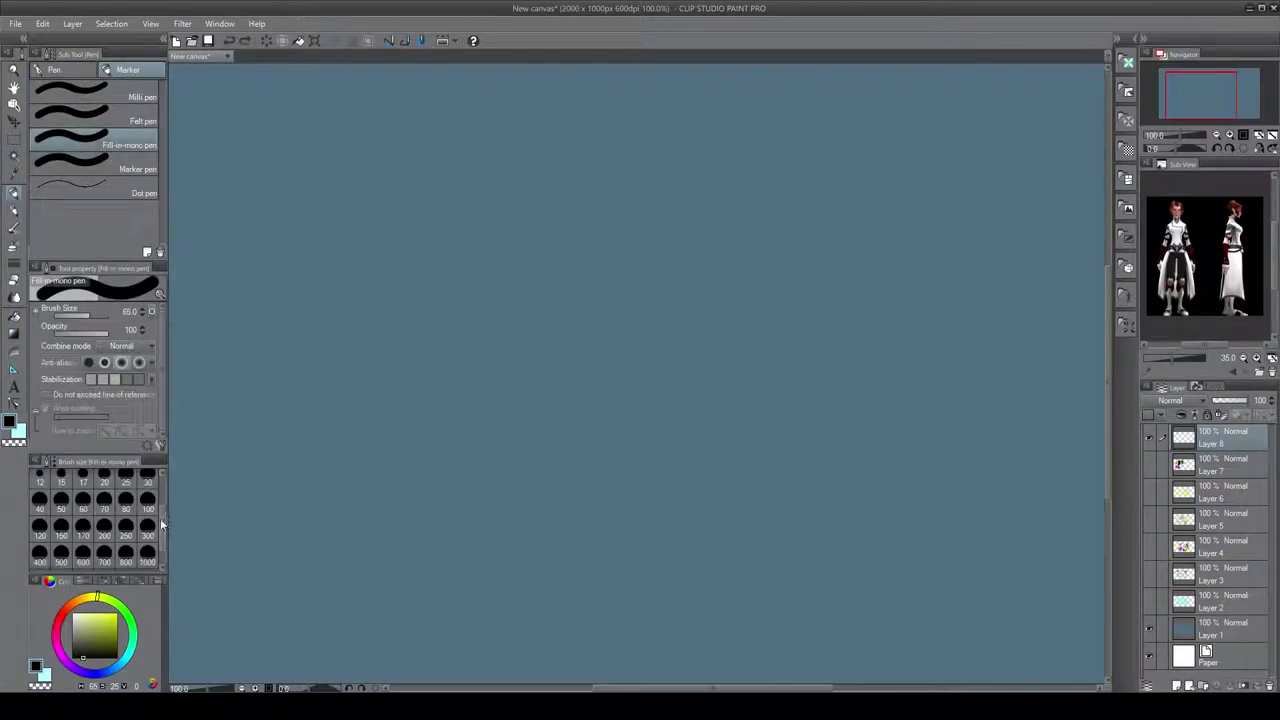
mouse_move(61, 618)
mouse_down()
mouse_move(58, 650)
mouse_move(60, 618)
mouse_move(56, 635)
mouse_move(106, 615)
mouse_up()
mouse_move(322, 285)
mouse_down()
mouse_move(355, 450)
mouse_move(422, 415)
mouse_up()
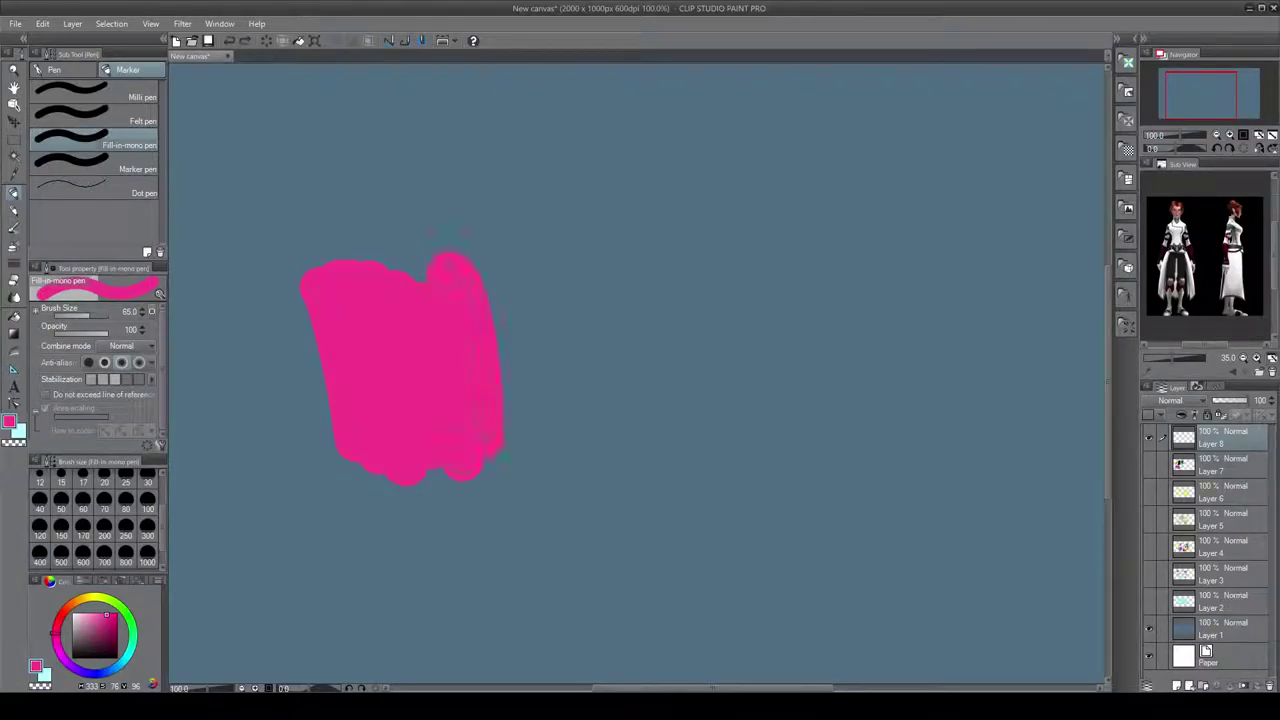
- Paint a yellow block beside the pink one and an orange stripe overlapping the seam between them
click(94, 598)
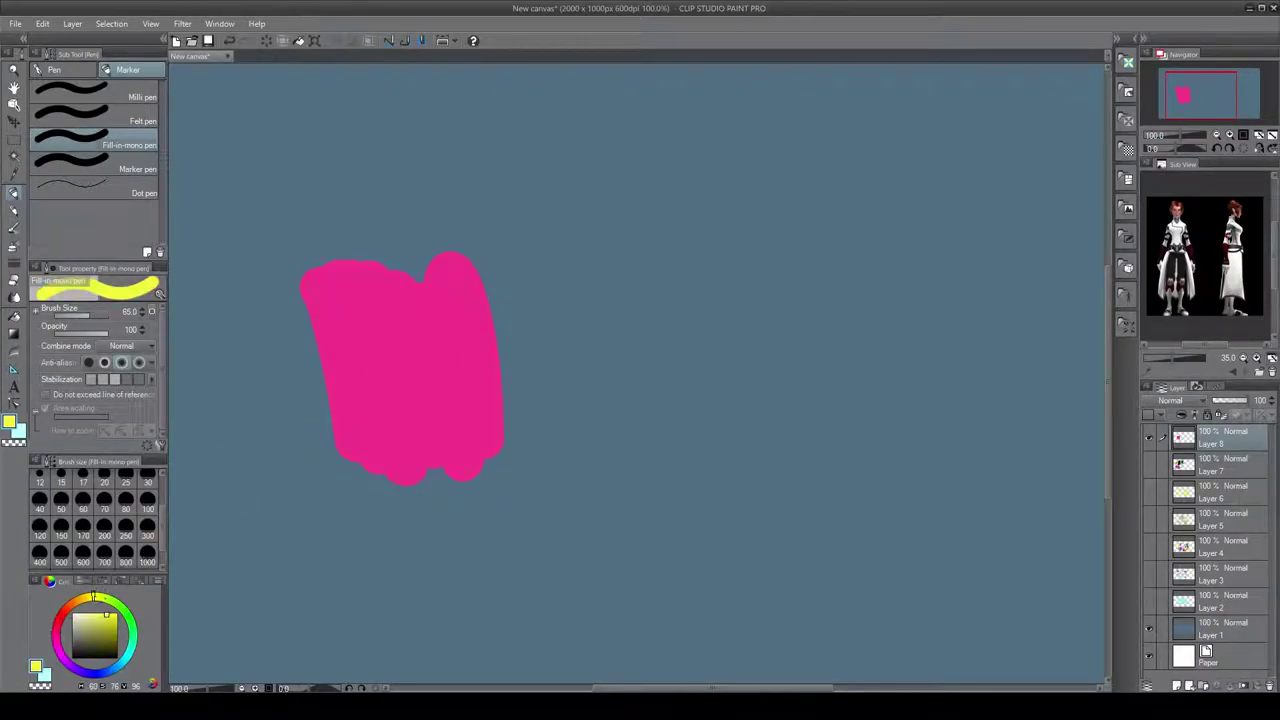
mouse_move(566, 280)
mouse_down()
mouse_move(569, 400)
mouse_move(527, 350)
mouse_move(517, 379)
mouse_move(478, 255)
mouse_move(490, 380)
mouse_up()
click(76, 601)
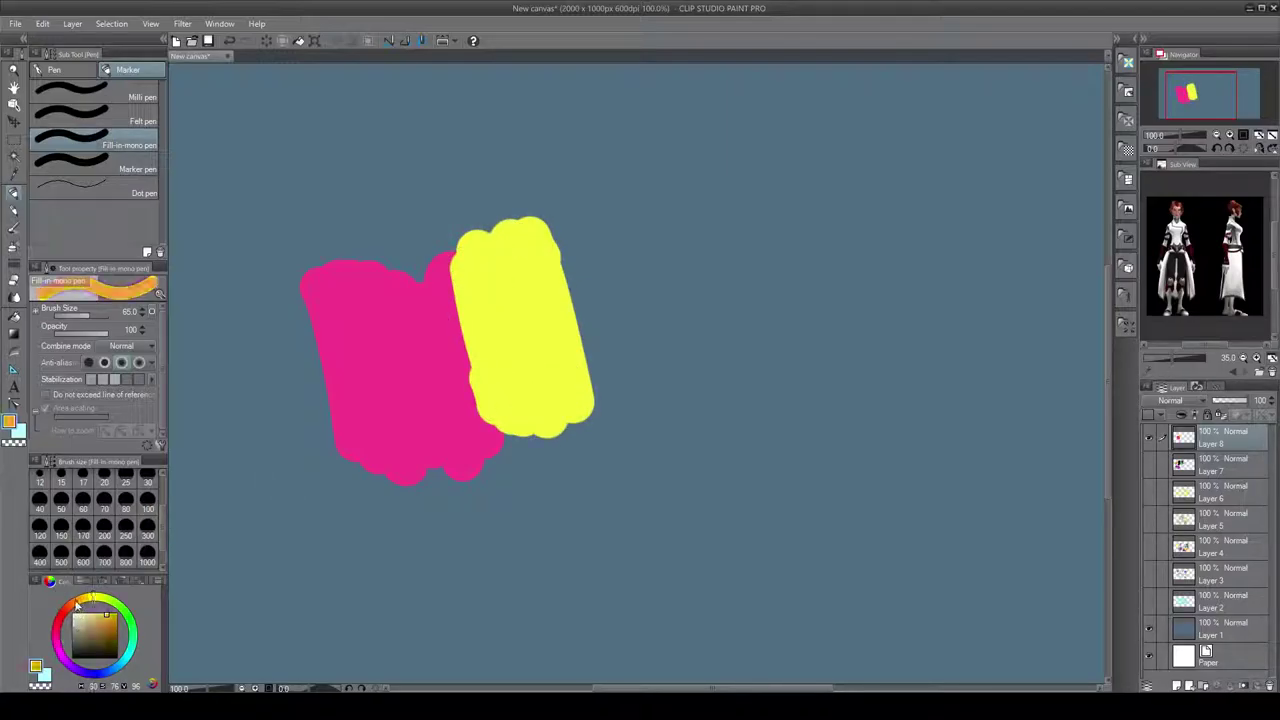
mouse_move(420, 225)
mouse_down()
mouse_move(462, 390)
mouse_move(420, 262)
mouse_move(447, 432)
mouse_up()
- Add a bright green stripe next to the yellow block and a darker green stripe overlapping its outer edge
click(120, 605)
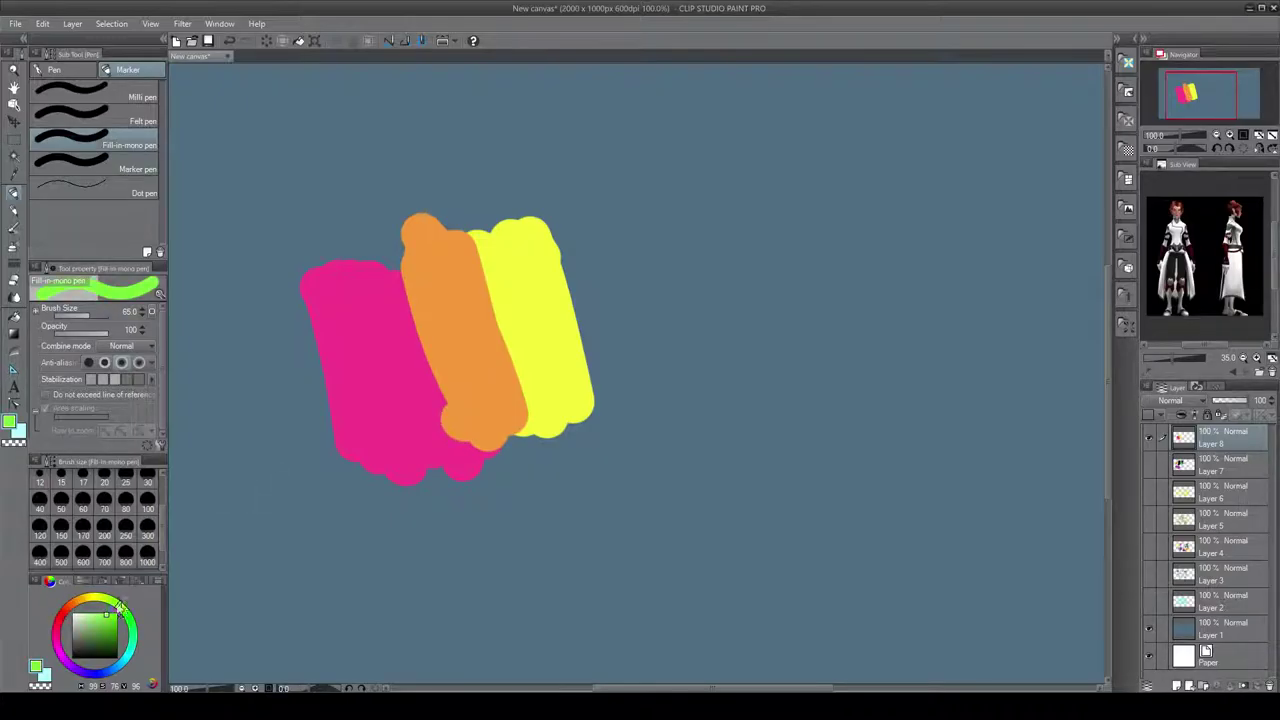
mouse_move(555, 210)
mouse_down()
mouse_move(615, 385)
mouse_move(545, 195)
mouse_up()
click(99, 632)
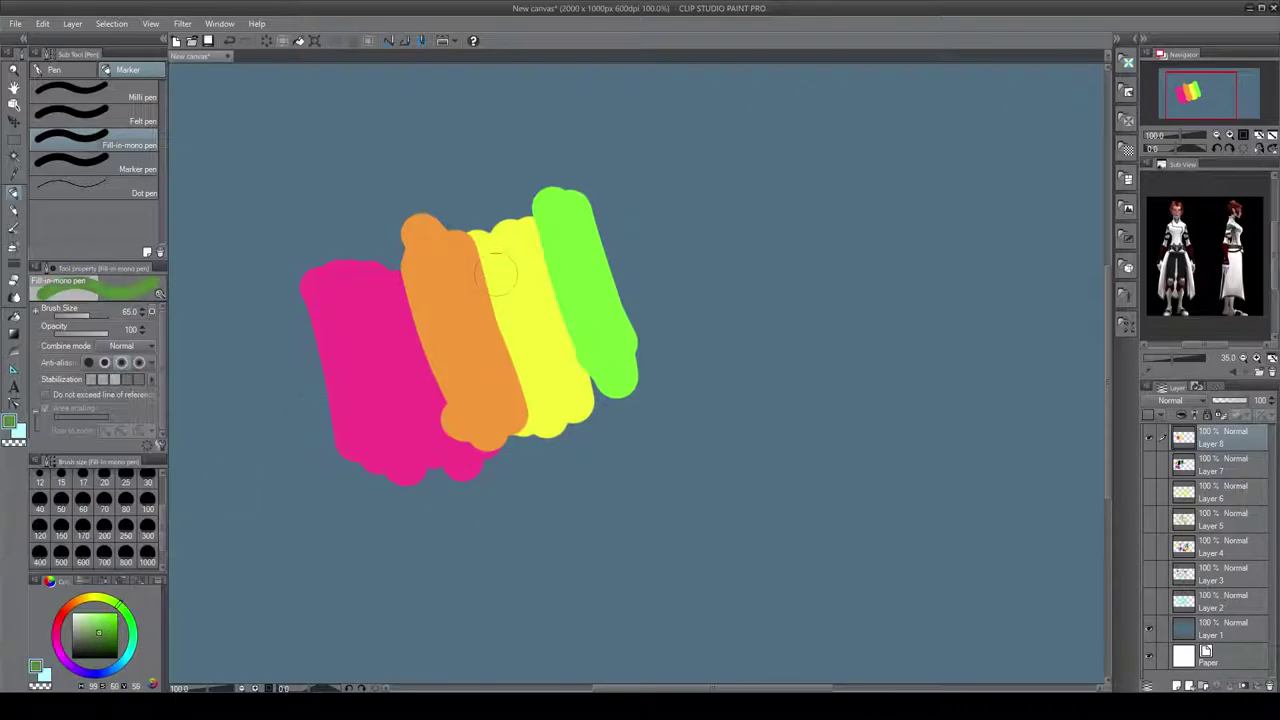
click(575, 200)
mouse_move(575, 200)
mouse_down()
mouse_move(640, 312)
mouse_move(595, 162)
mouse_move(660, 360)
mouse_up()
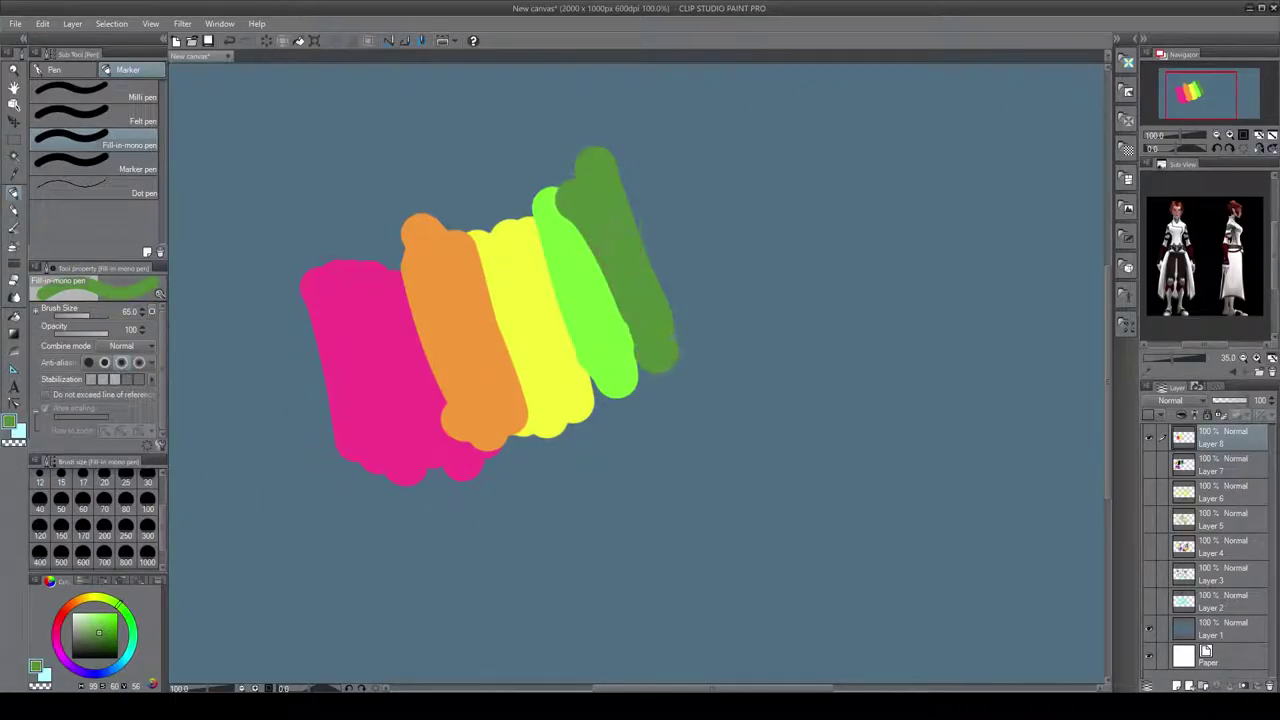
- Paint a teal stripe along the outer side of the dark green one
click(100, 676)
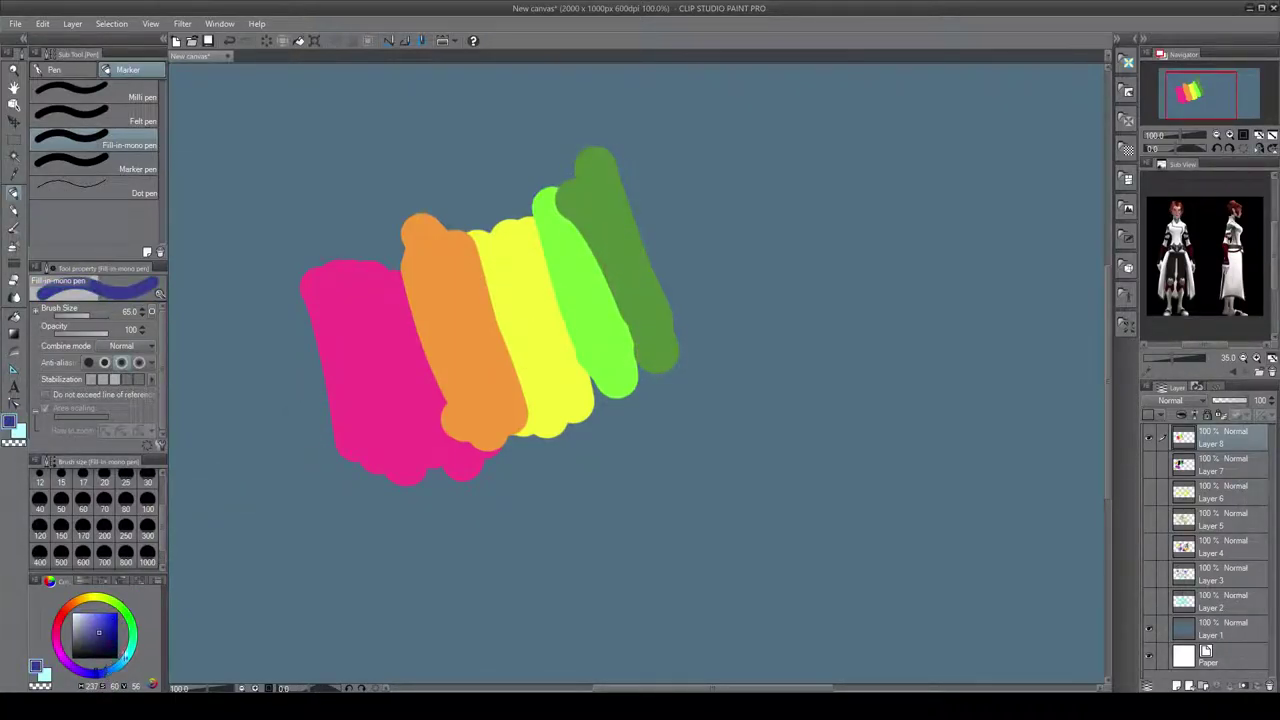
click(125, 662)
mouse_move(625, 158)
mouse_down()
mouse_move(679, 308)
mouse_move(660, 200)
mouse_move(674, 328)
mouse_up()
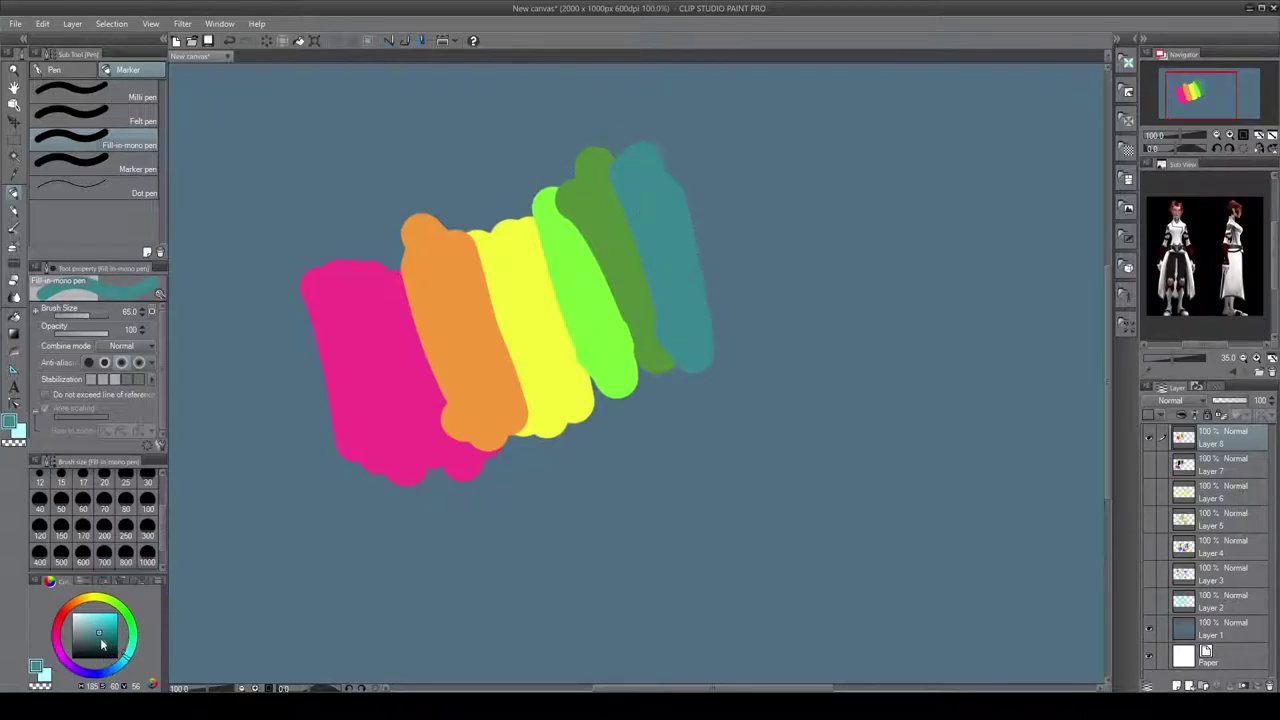
- Paint a blue stripe along the teal one's outer side and a purple stripe along the outer side of the blue one
drag(103, 632, 101, 612)
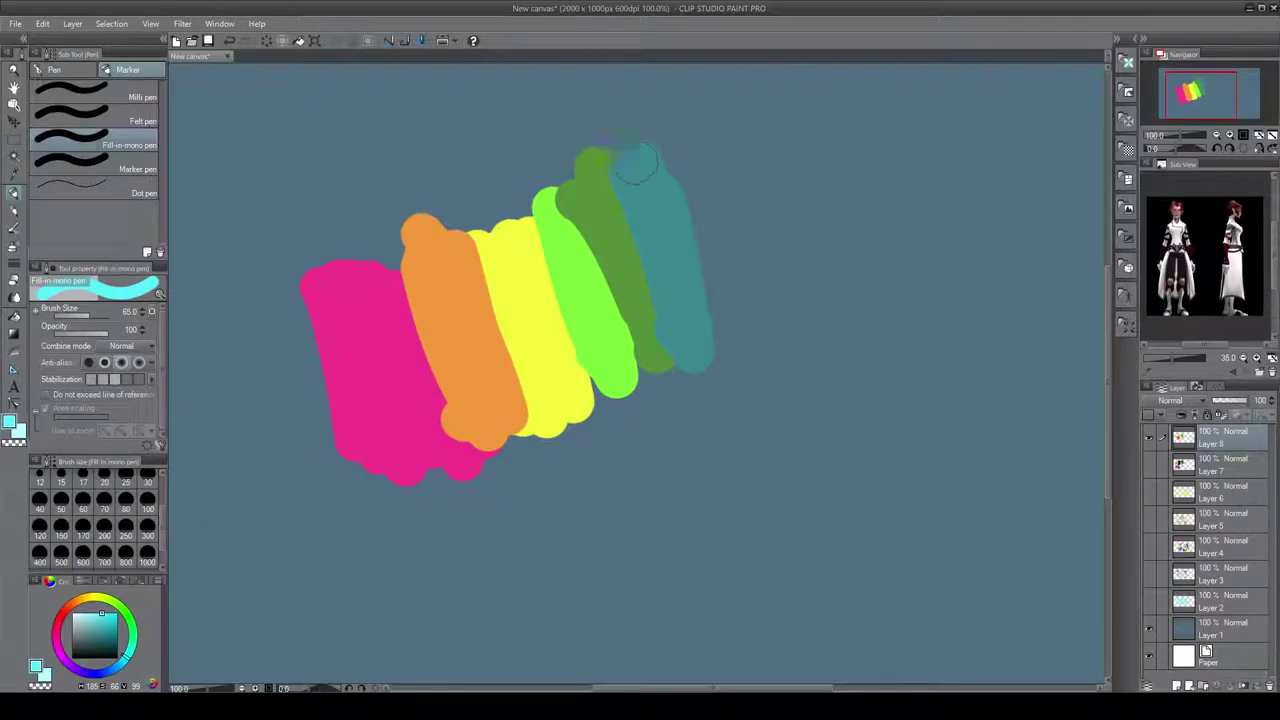
click(106, 668)
drag(675, 160, 745, 280)
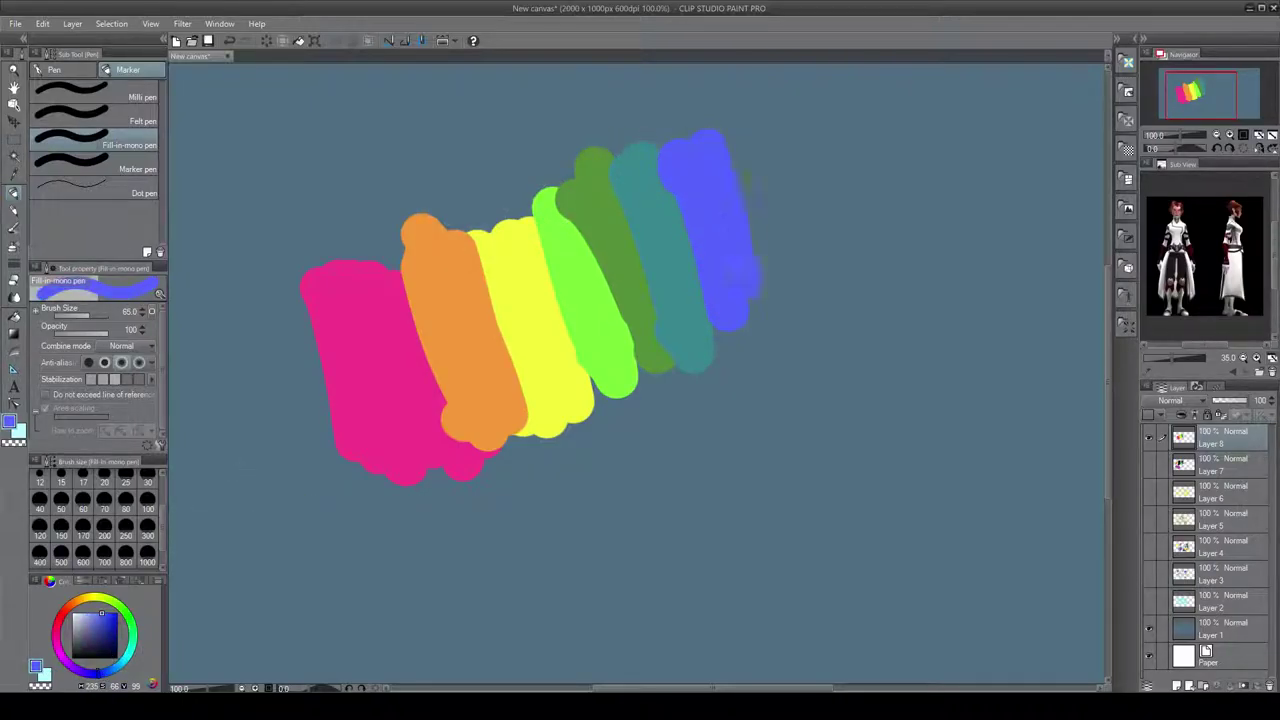
click(72, 670)
drag(106, 630, 102, 624)
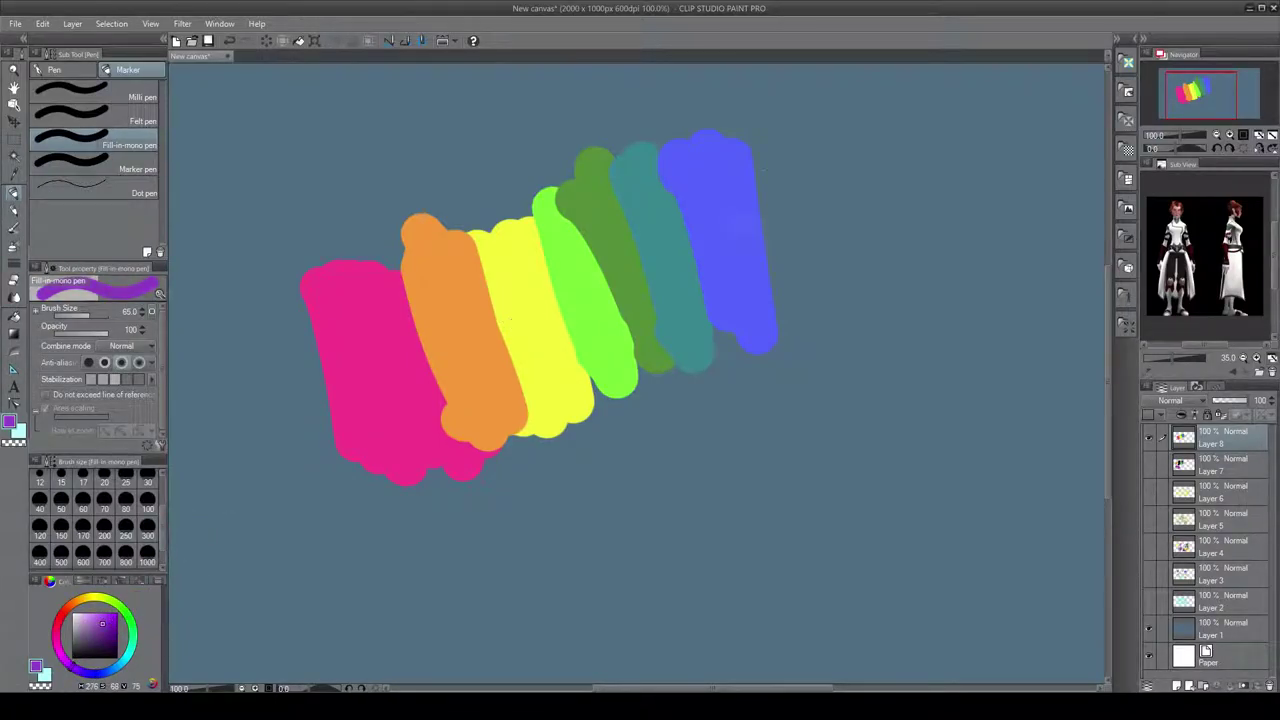
mouse_move(760, 140)
mouse_down()
mouse_move(790, 315)
mouse_move(830, 160)
mouse_move(836, 200)
mouse_up()
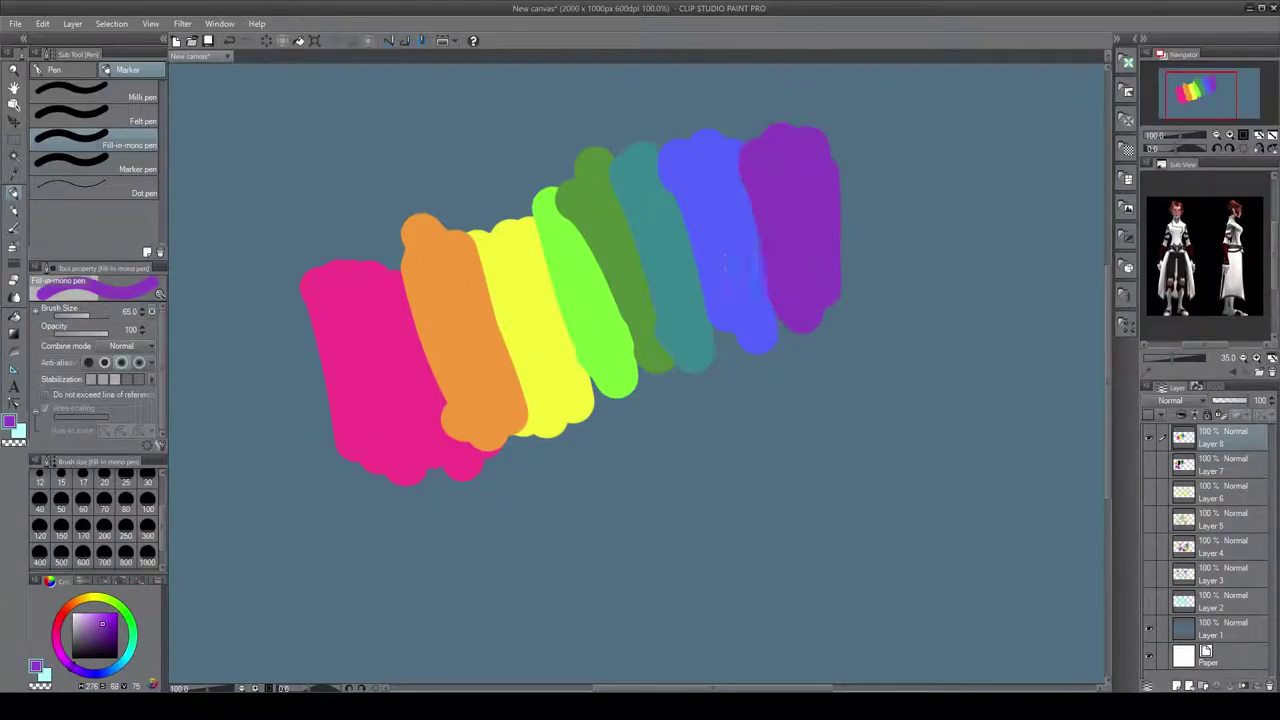
- Smooth the seam between the pink block and the orange stripe using the Blend tool at brush size 25
click(14, 298)
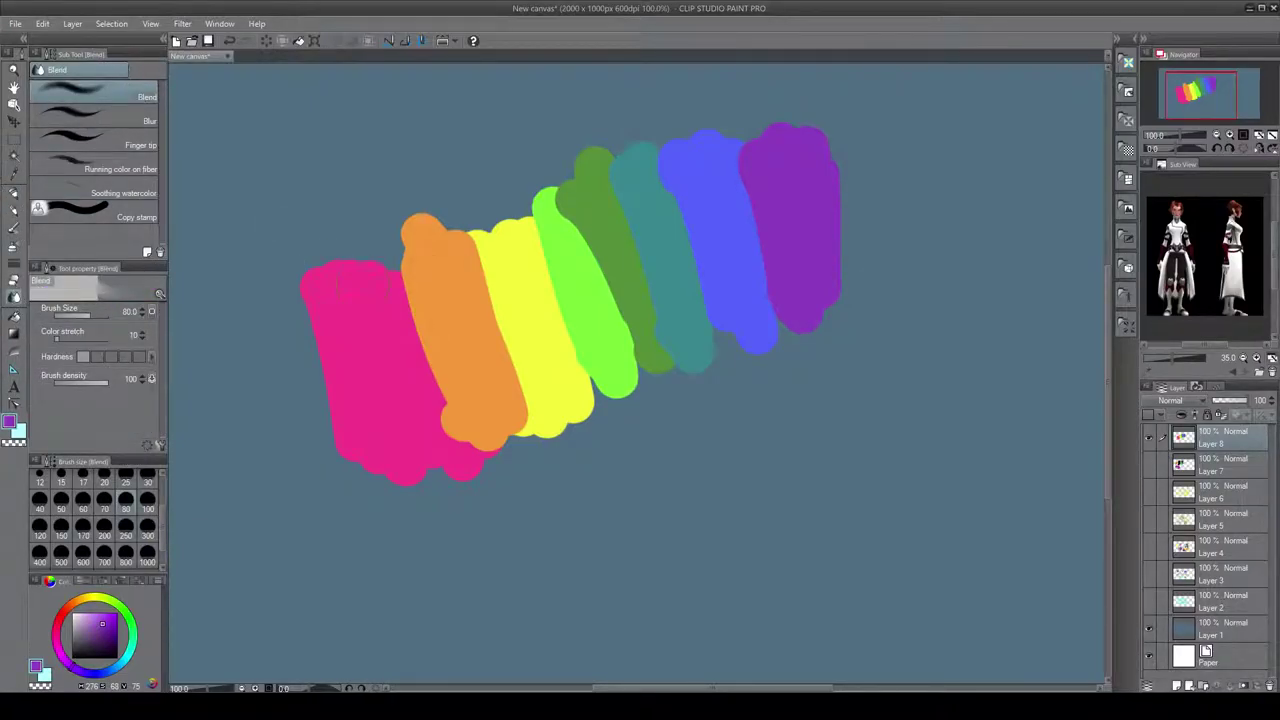
click(148, 500)
scroll(159, 512, up, 2)
click(126, 492)
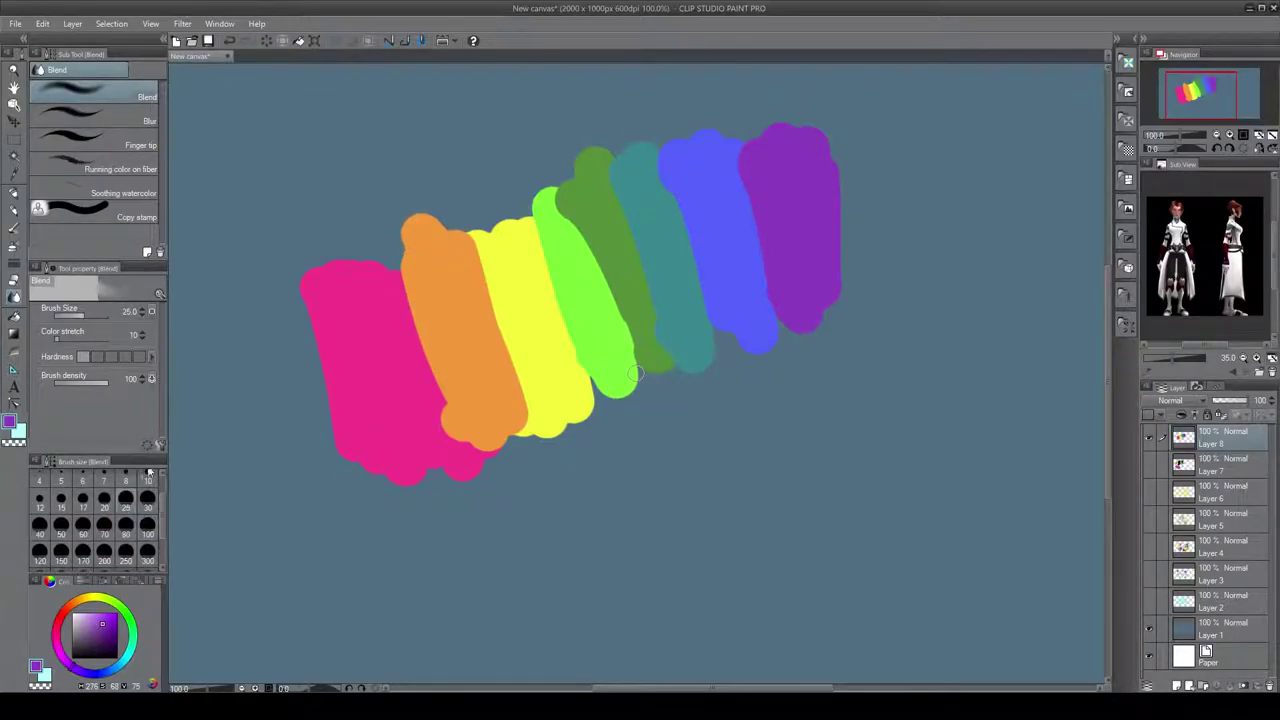
mouse_move(449, 363)
mouse_down()
mouse_move(420, 330)
mouse_move(425, 345)
mouse_move(402, 287)
mouse_move(429, 325)
mouse_up()
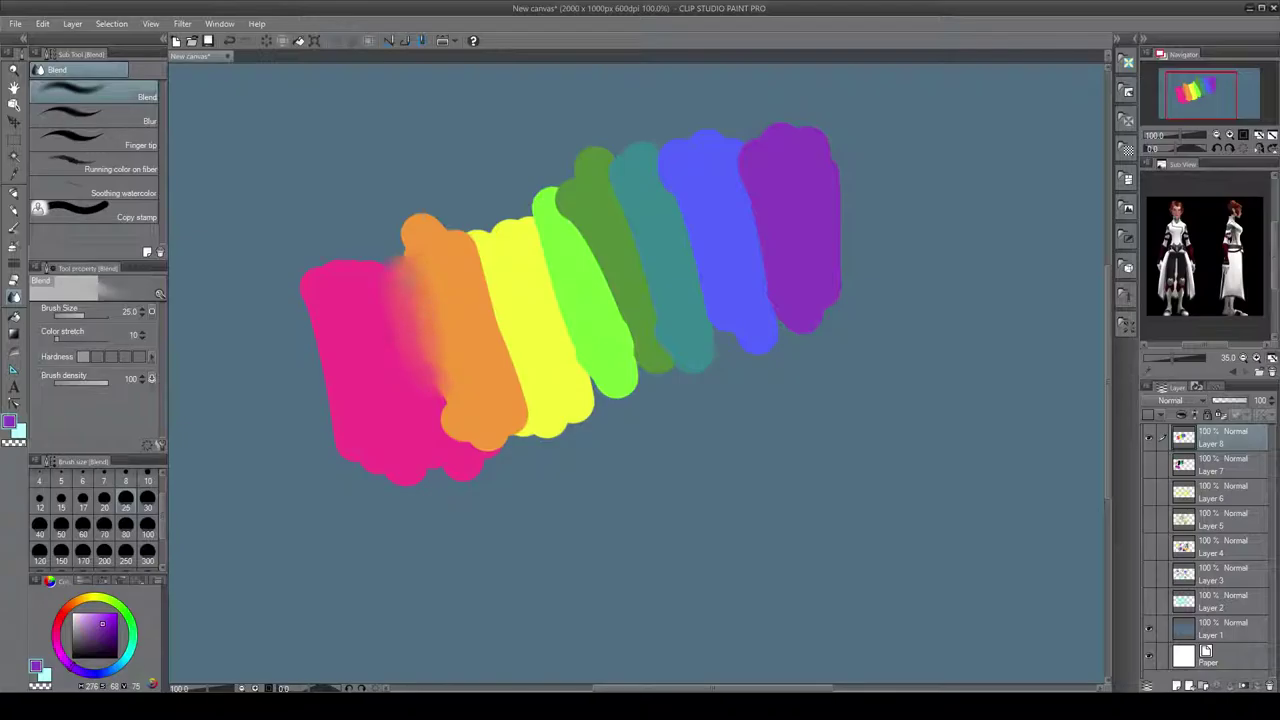
- Blend the upper parts of the remaining seams, from orange and yellow across the greens and teal to blue and purple
mouse_move(477, 271)
mouse_down()
mouse_move(464, 238)
mouse_move(513, 291)
mouse_move(475, 295)
mouse_move(456, 274)
mouse_move(461, 292)
mouse_move(471, 271)
mouse_move(499, 269)
mouse_move(500, 231)
mouse_move(493, 255)
mouse_move(514, 262)
mouse_move(517, 297)
mouse_move(491, 222)
mouse_move(522, 278)
mouse_up()
mouse_move(490, 214)
mouse_down()
mouse_move(520, 292)
mouse_move(481, 224)
mouse_move(481, 270)
mouse_move(465, 252)
mouse_move(492, 283)
mouse_move(485, 296)
mouse_move(541, 269)
mouse_move(532, 231)
mouse_move(541, 282)
mouse_move(547, 237)
mouse_move(560, 261)
mouse_move(538, 225)
mouse_move(539, 262)
mouse_up()
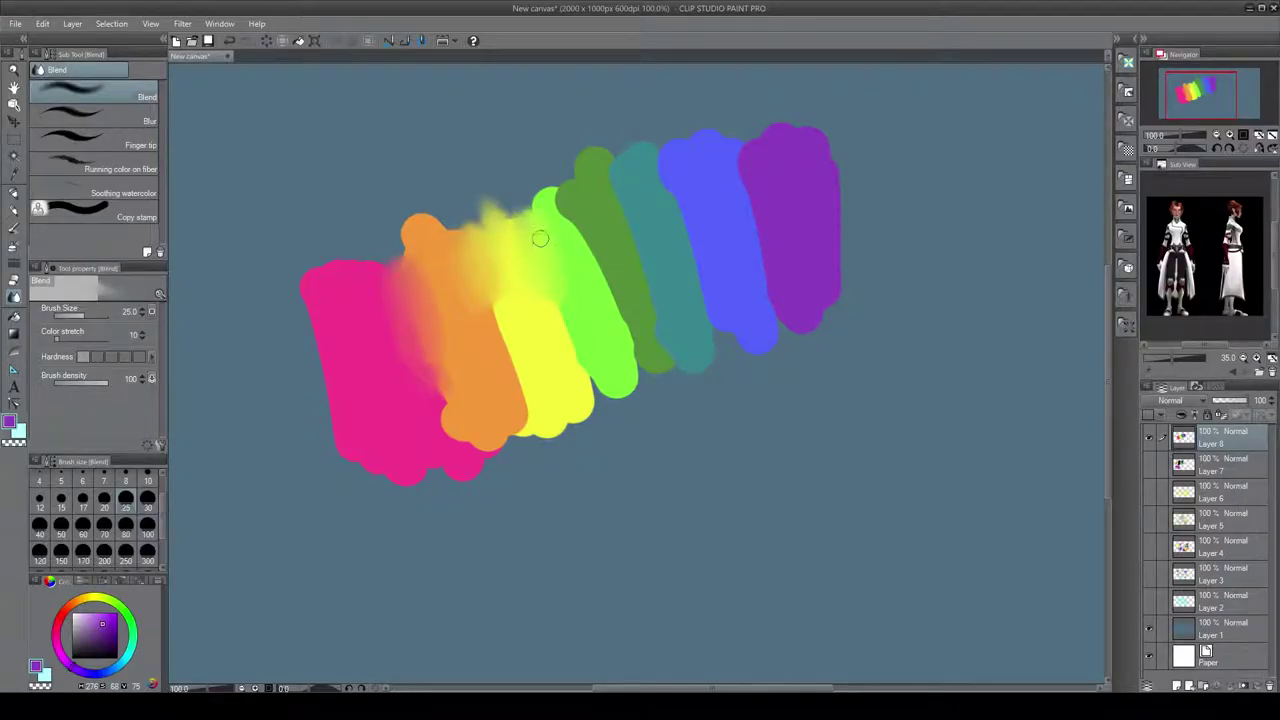
mouse_move(568, 225)
mouse_down()
mouse_move(576, 232)
mouse_move(560, 224)
mouse_move(560, 182)
mouse_up()
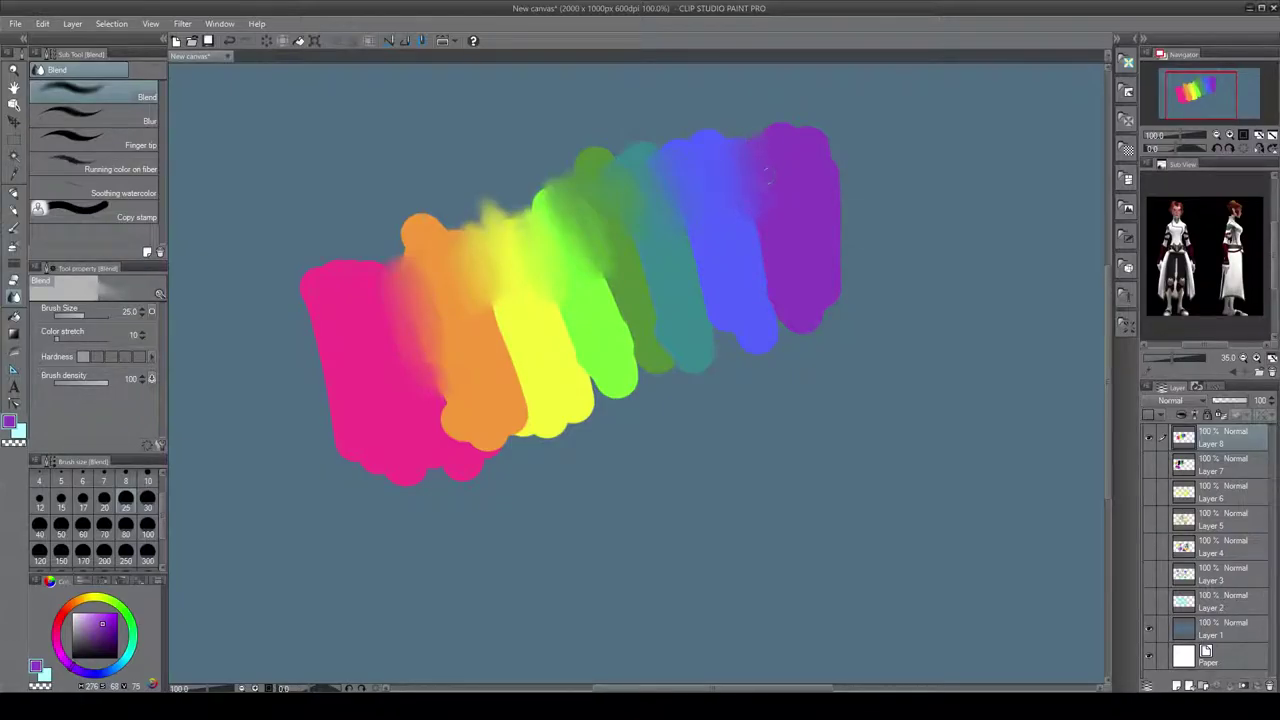
- Smear the stripes' lower ends sideways with the Finger tip blender at size 100, and streak their lower seams with Running color on fiber
click(118, 119)
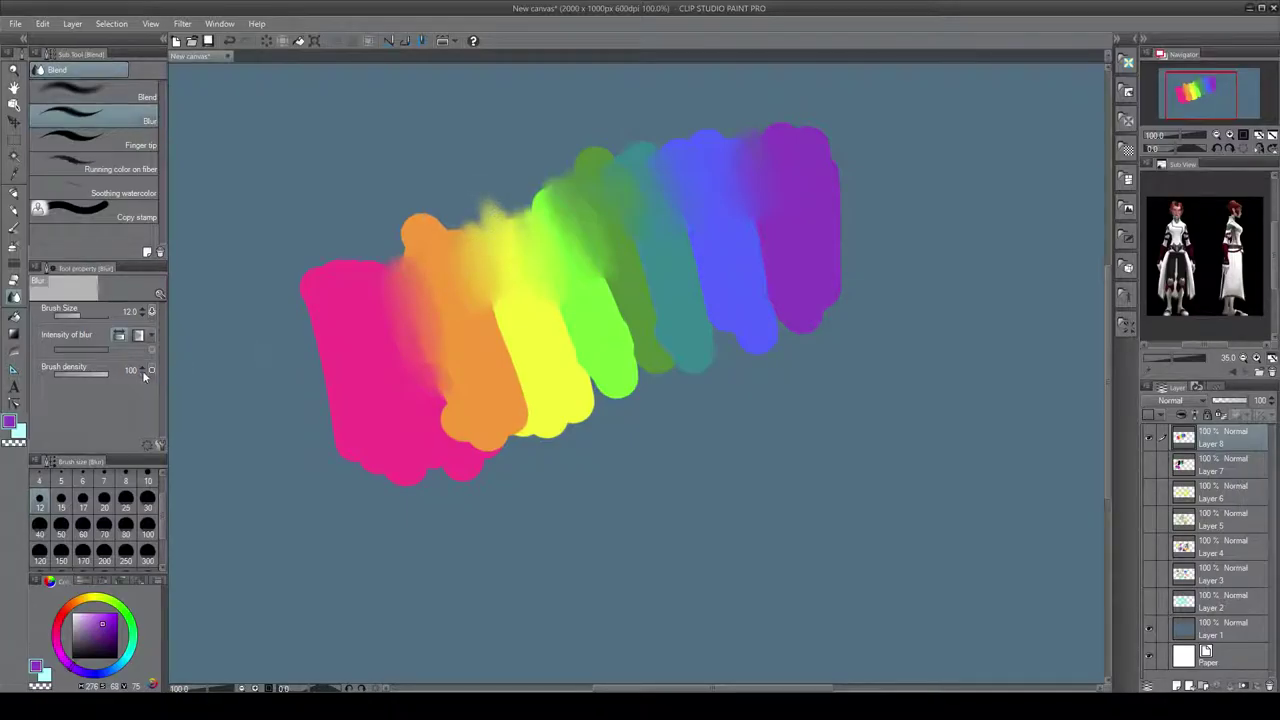
click(109, 133)
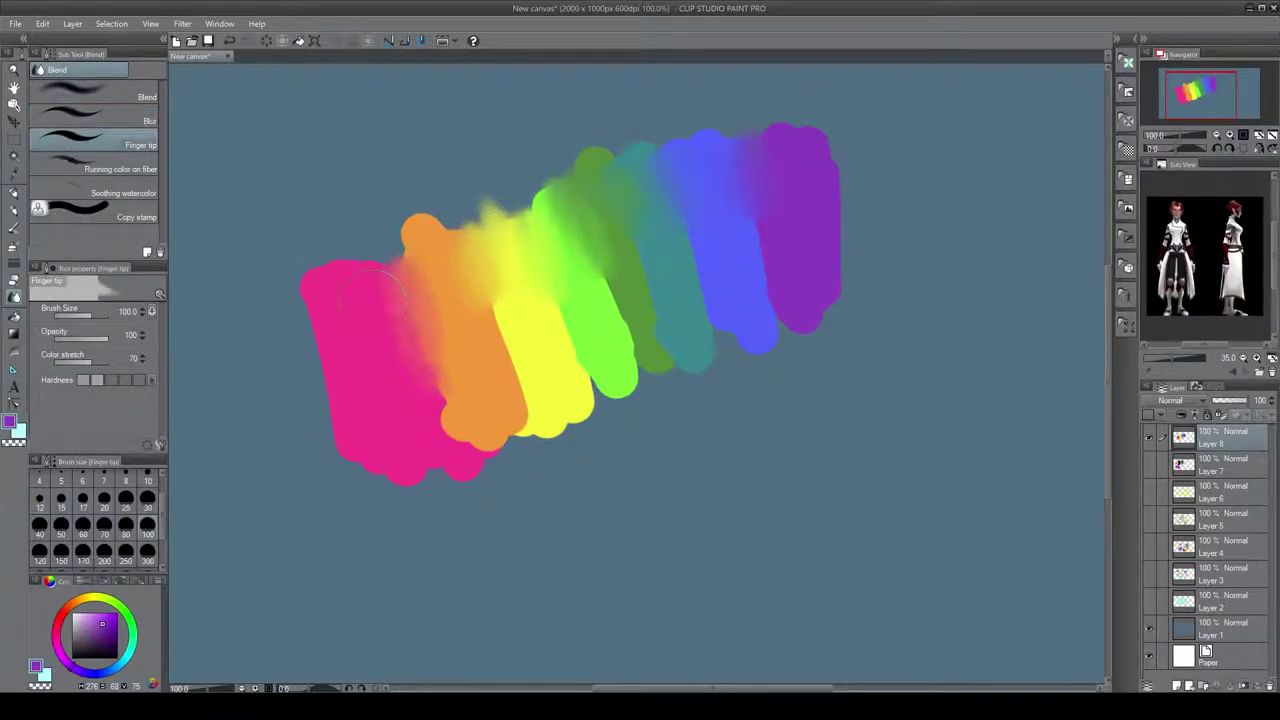
mouse_move(440, 465)
mouse_down()
mouse_move(464, 416)
mouse_move(500, 385)
mouse_move(542, 395)
mouse_move(681, 312)
mouse_move(894, 258)
mouse_move(901, 291)
mouse_move(779, 321)
mouse_move(621, 390)
mouse_move(500, 465)
mouse_move(397, 490)
mouse_move(358, 523)
mouse_move(342, 505)
mouse_move(728, 283)
mouse_move(913, 252)
mouse_move(905, 320)
mouse_up()
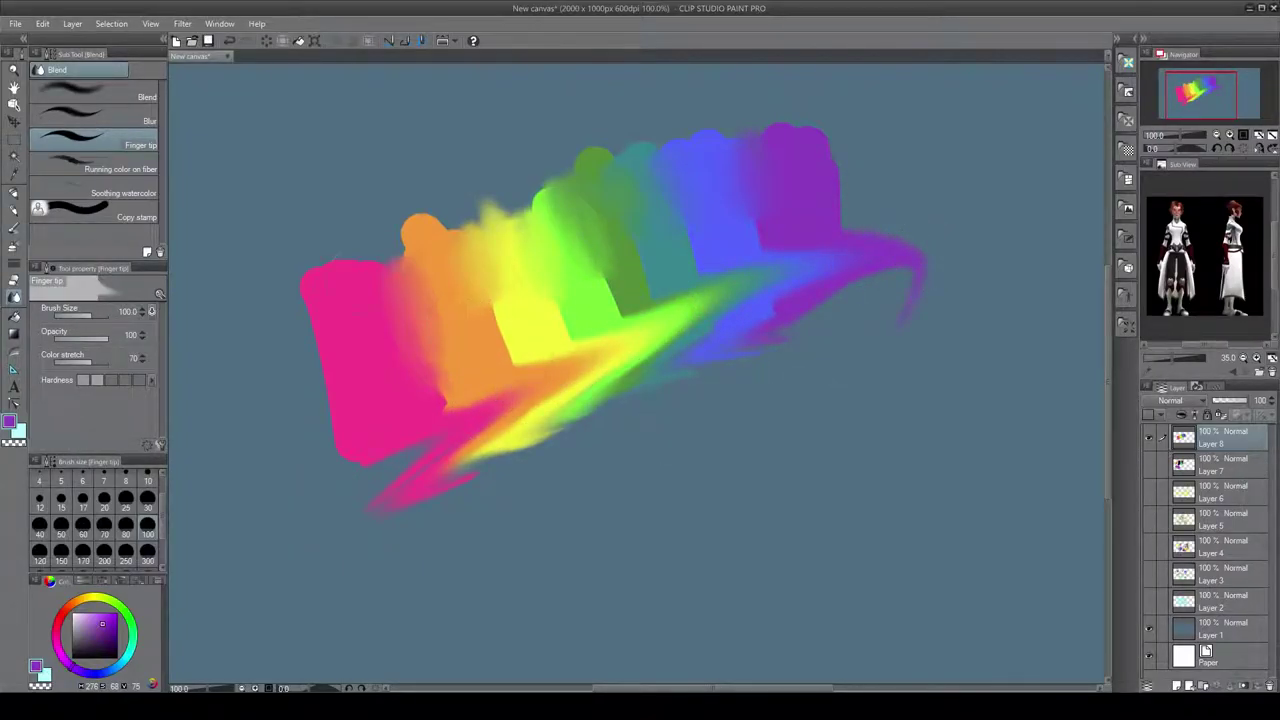
click(100, 166)
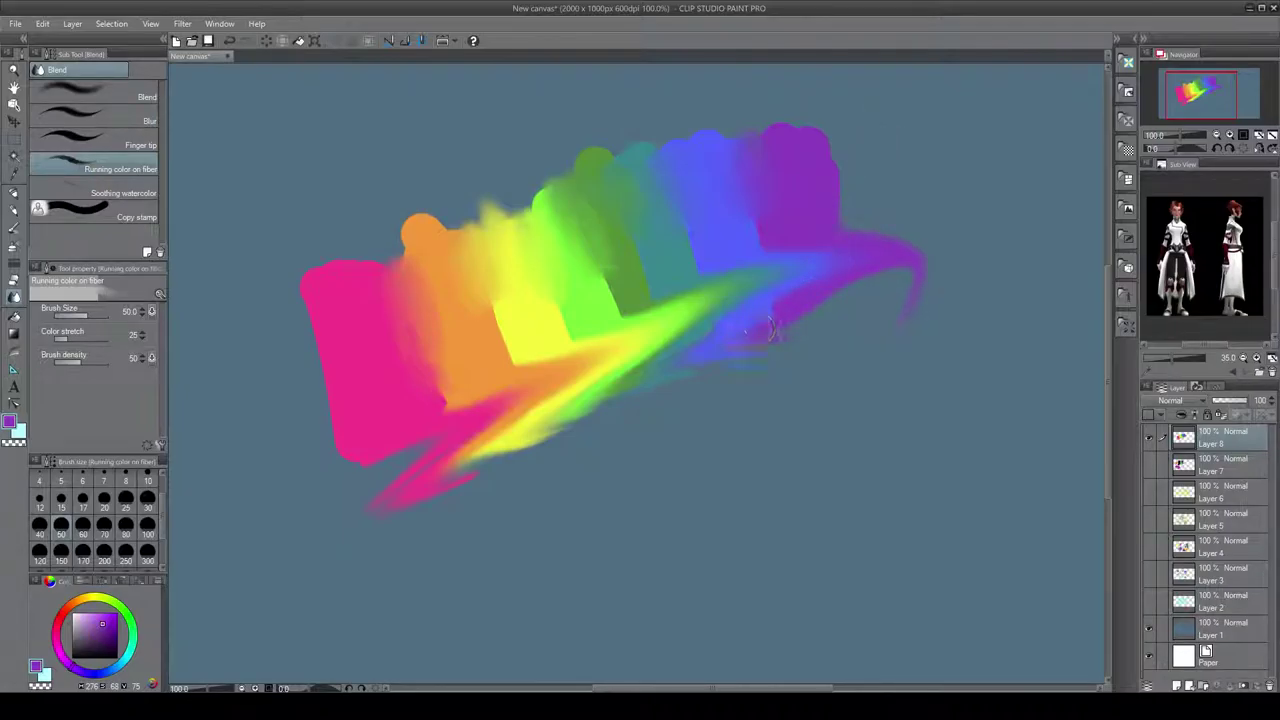
mouse_move(416, 378)
mouse_down()
mouse_move(552, 305)
mouse_move(591, 296)
mouse_move(515, 347)
mouse_move(653, 281)
mouse_move(579, 327)
mouse_move(601, 327)
mouse_move(591, 334)
mouse_move(612, 280)
mouse_up()
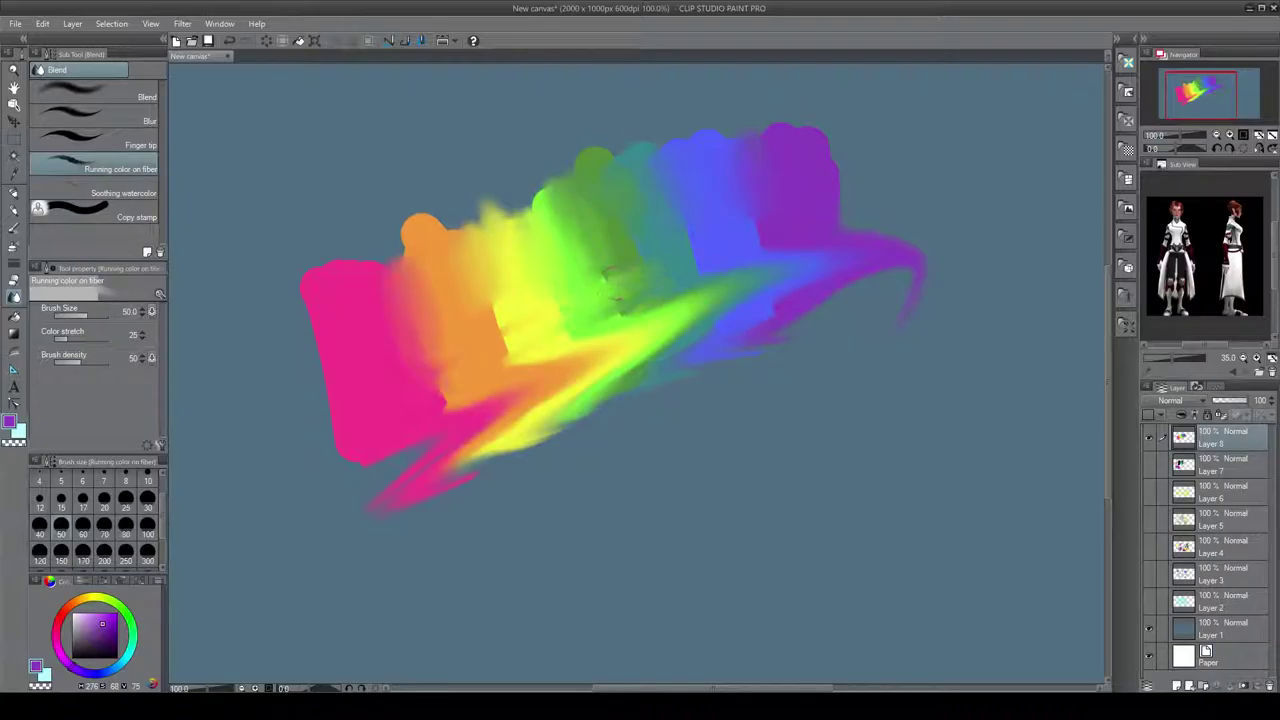
- Switch to the Soothing watercolor blender and undo the Finger tip and Running color on fiber strokes
click(100, 195)
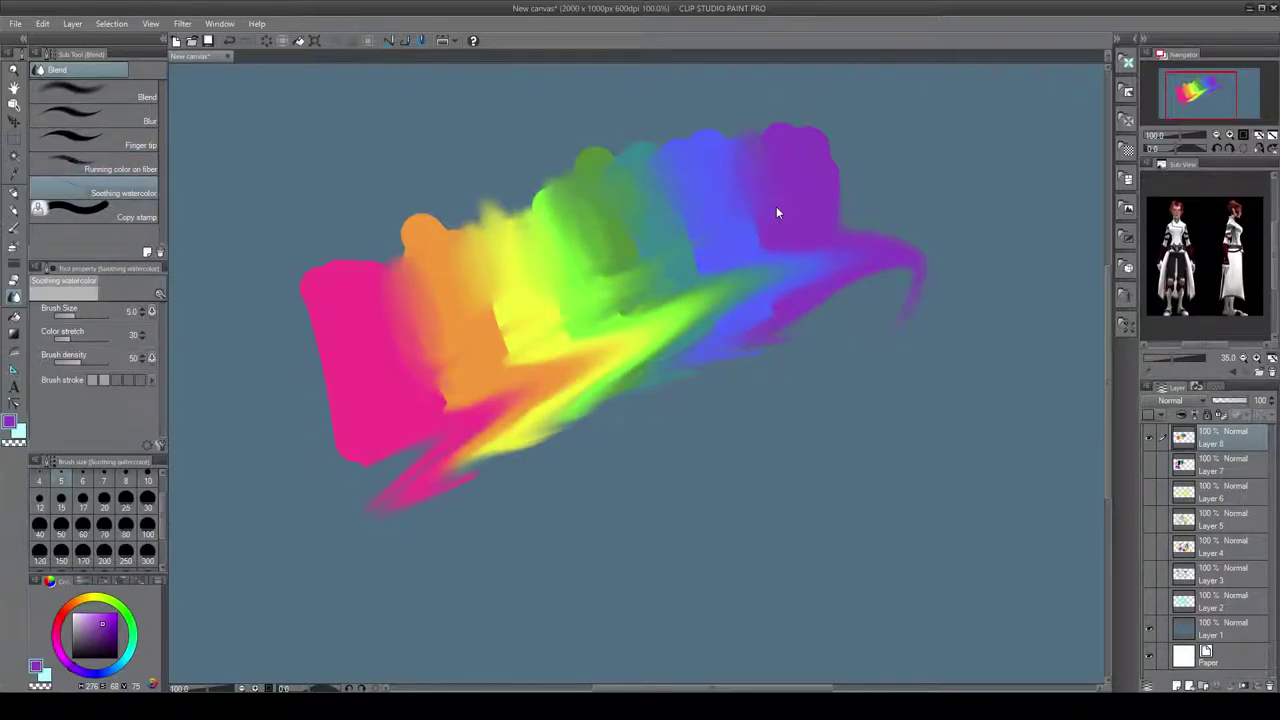
key(ctrl+z)
key(ctrl+z)
key(ctrl+z)
key(ctrl+z)
key(ctrl+z)
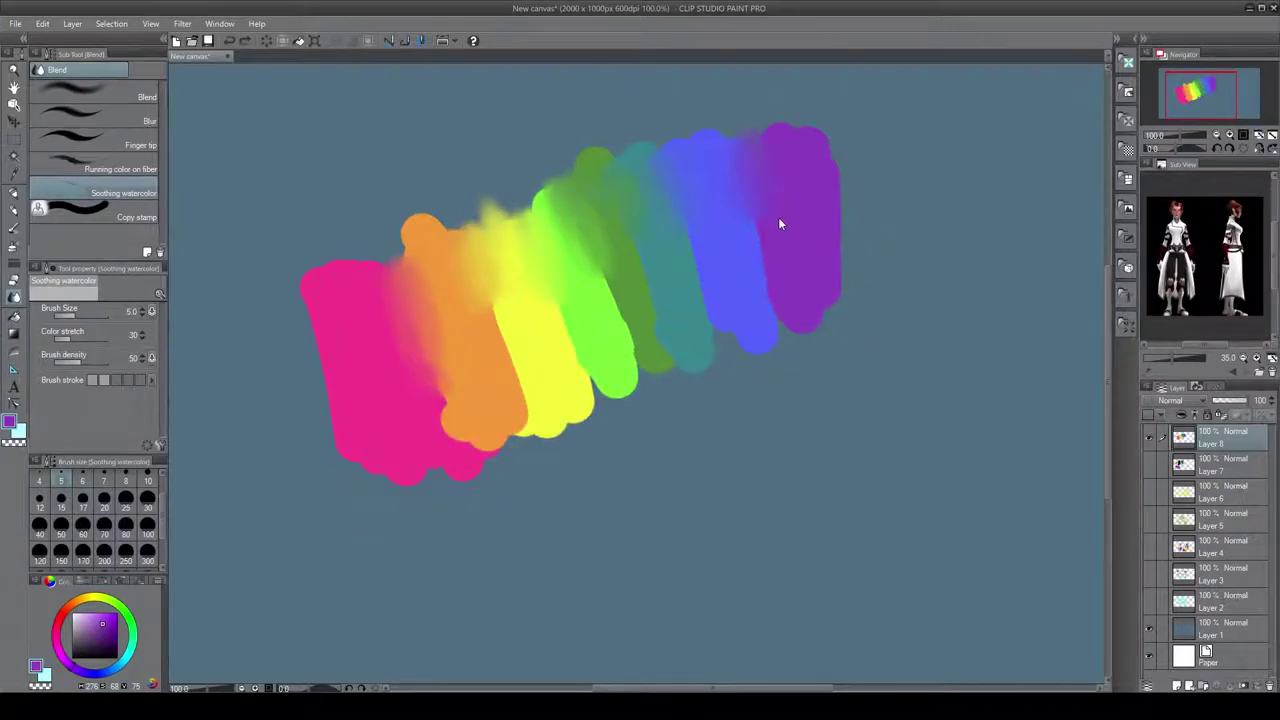
- Blend the lower seams around the yellow and green stripes and between blue and purple with Soothing watercolor at brush size 70
click(104, 523)
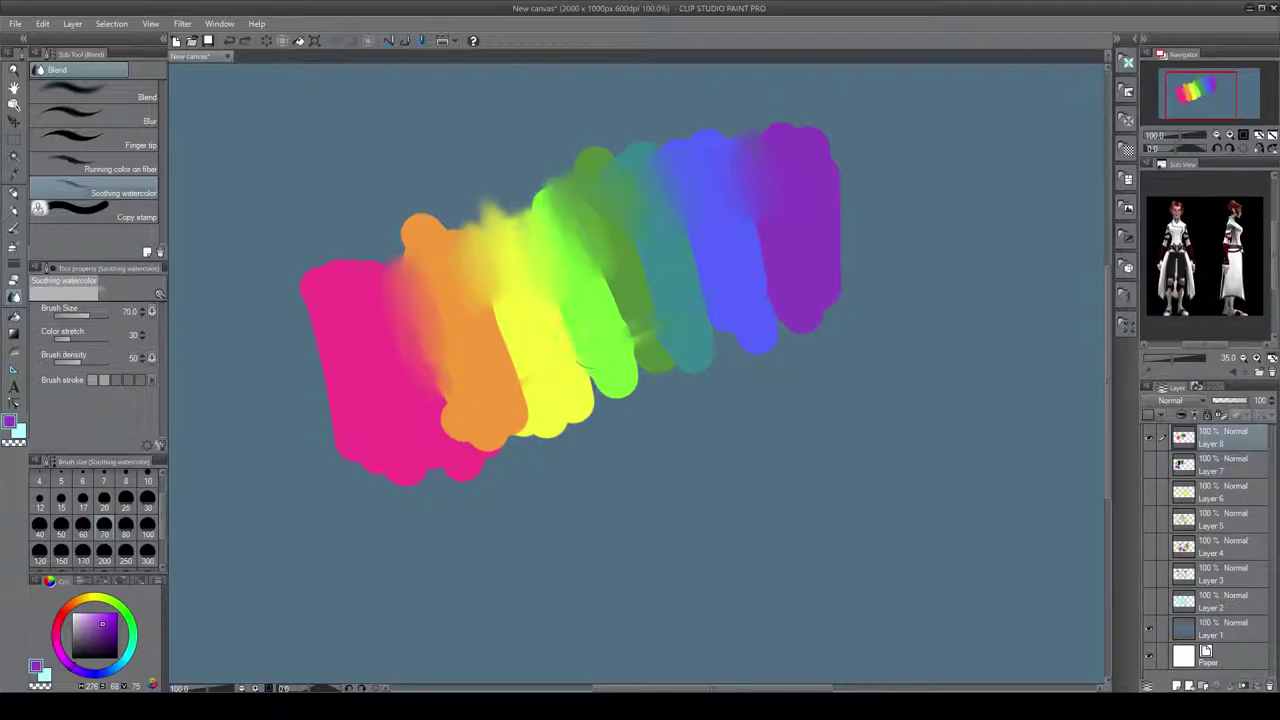
drag(586, 366, 605, 335)
drag(665, 293, 628, 313)
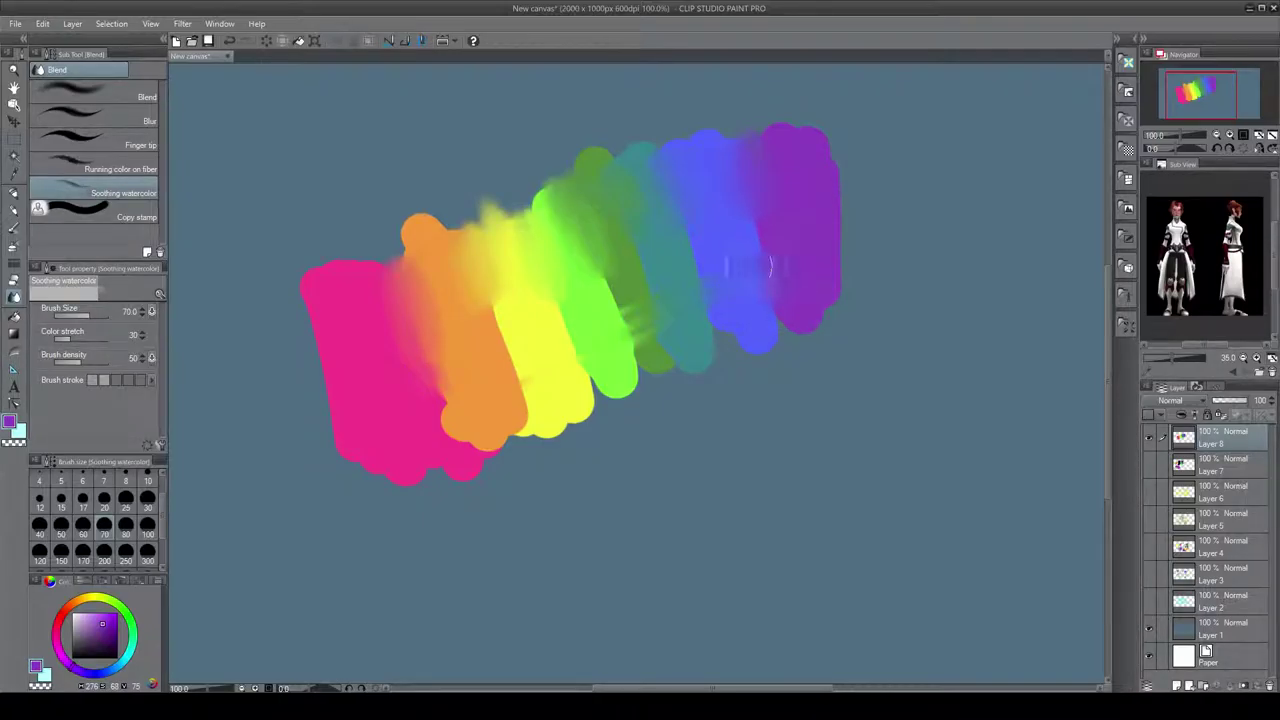
mouse_move(760, 275)
mouse_down()
mouse_move(770, 290)
mouse_move(783, 283)
mouse_up()
mouse_move(606, 311)
mouse_down()
mouse_move(628, 312)
mouse_move(625, 352)
mouse_move(625, 300)
mouse_move(614, 348)
mouse_up()
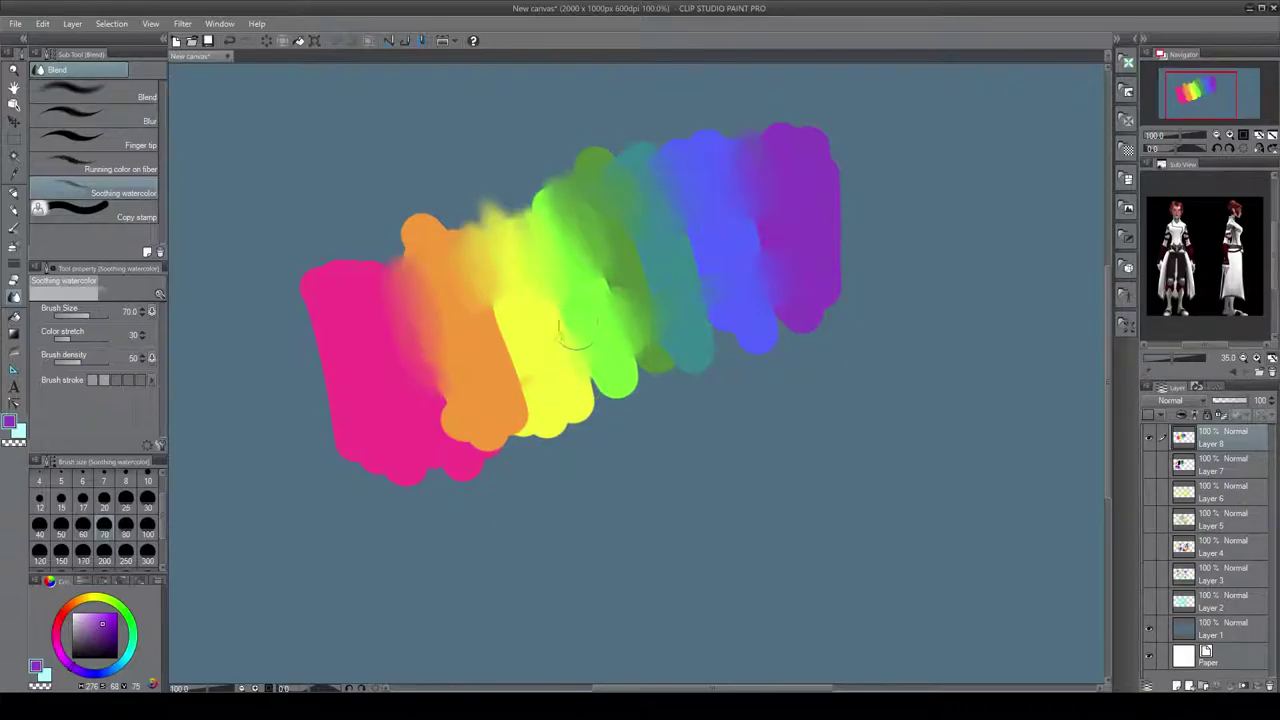
drag(598, 384, 624, 400)
- Try the Normal paint option of Contour line paint on the empty area below the stripes, and undo the fill
click(128, 208)
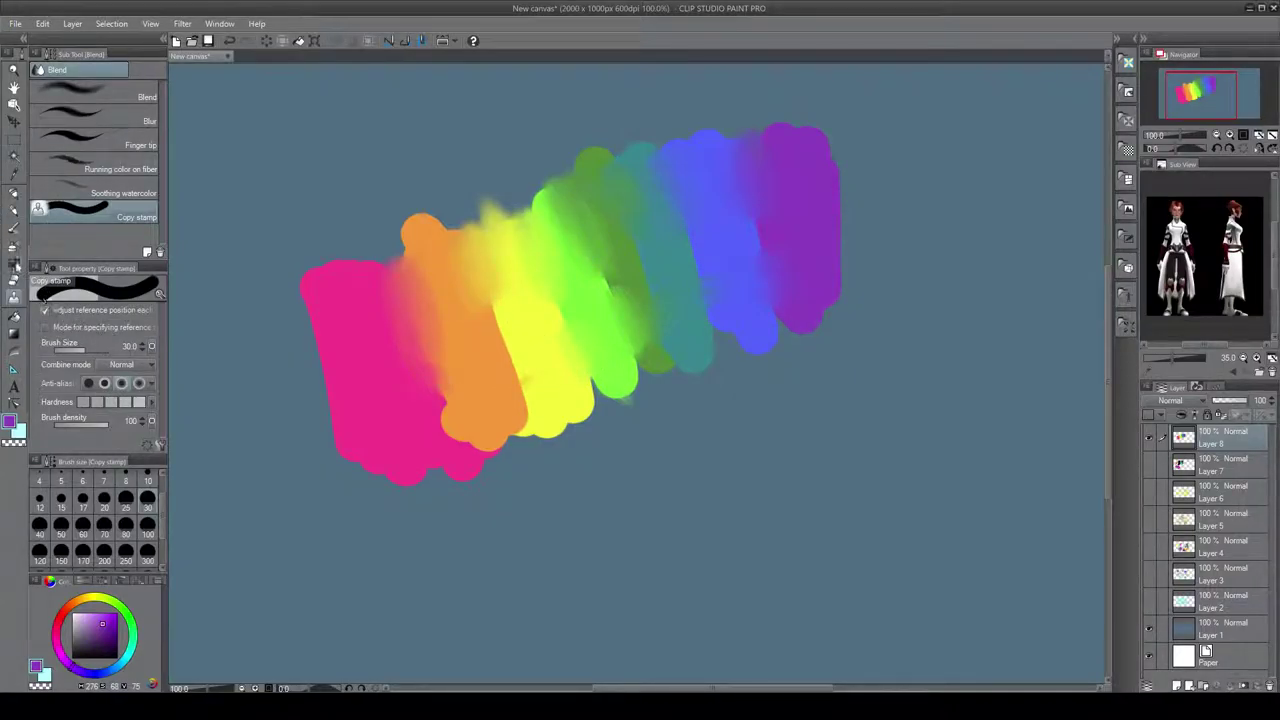
click(13, 352)
click(112, 96)
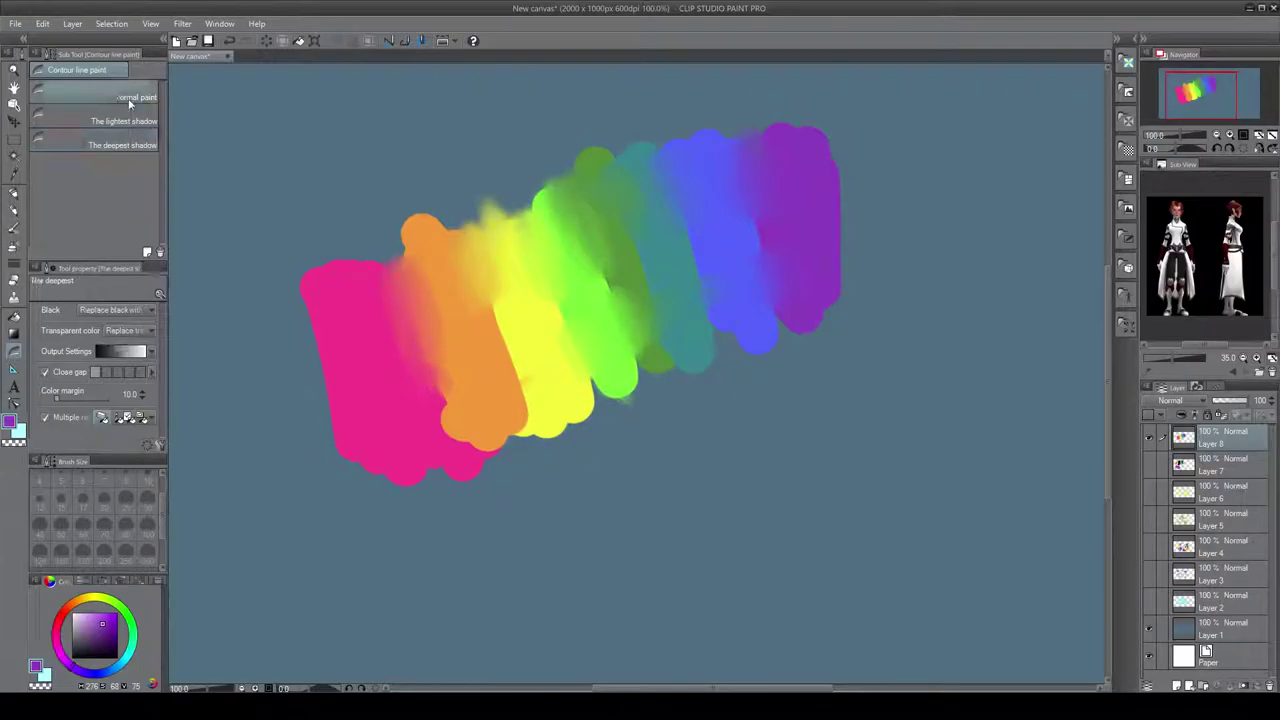
click(647, 443)
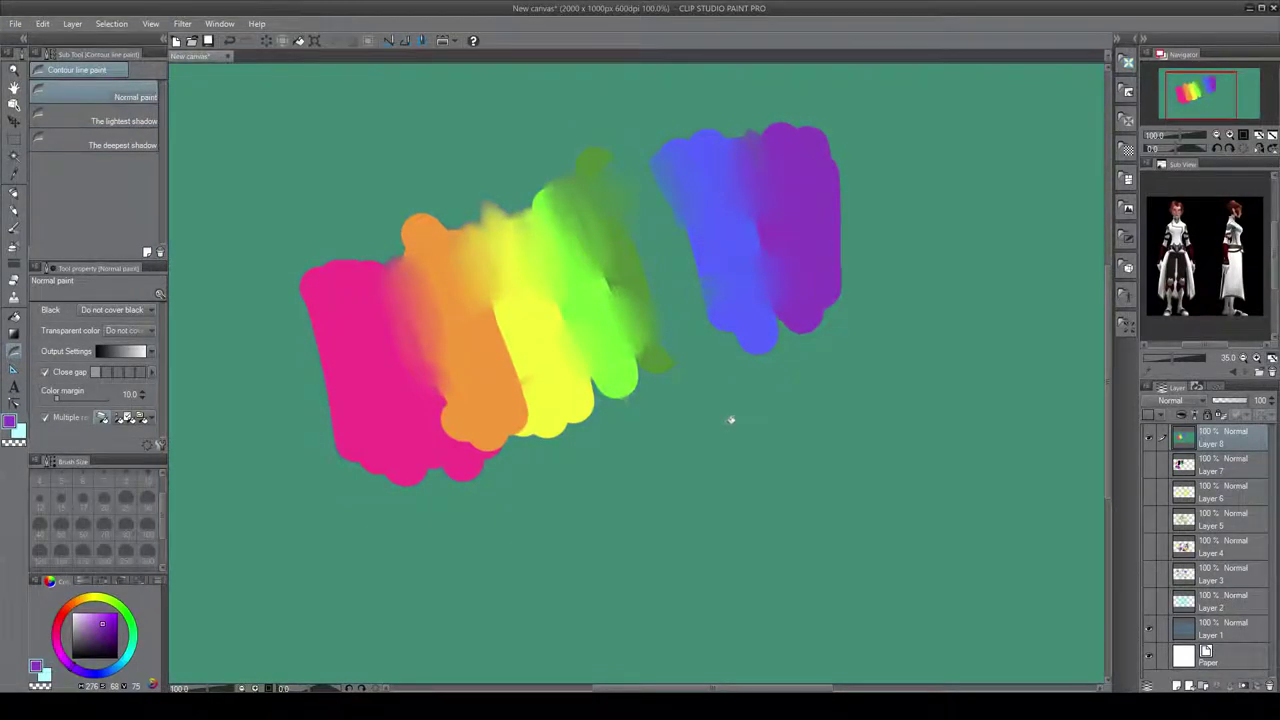
key(ctrl+z)
key(ctrl+z)
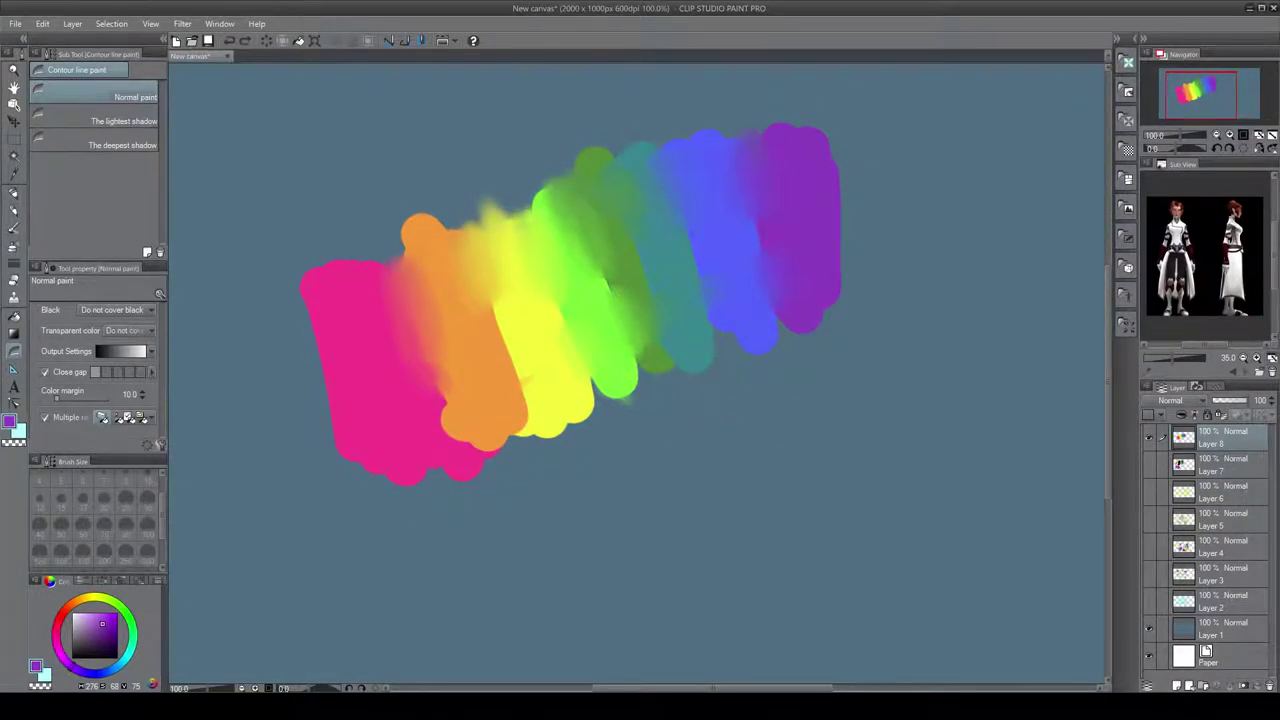
- Try The deepest shadow option of Contour line paint on the empty area above the pink block, and undo the fill
click(135, 146)
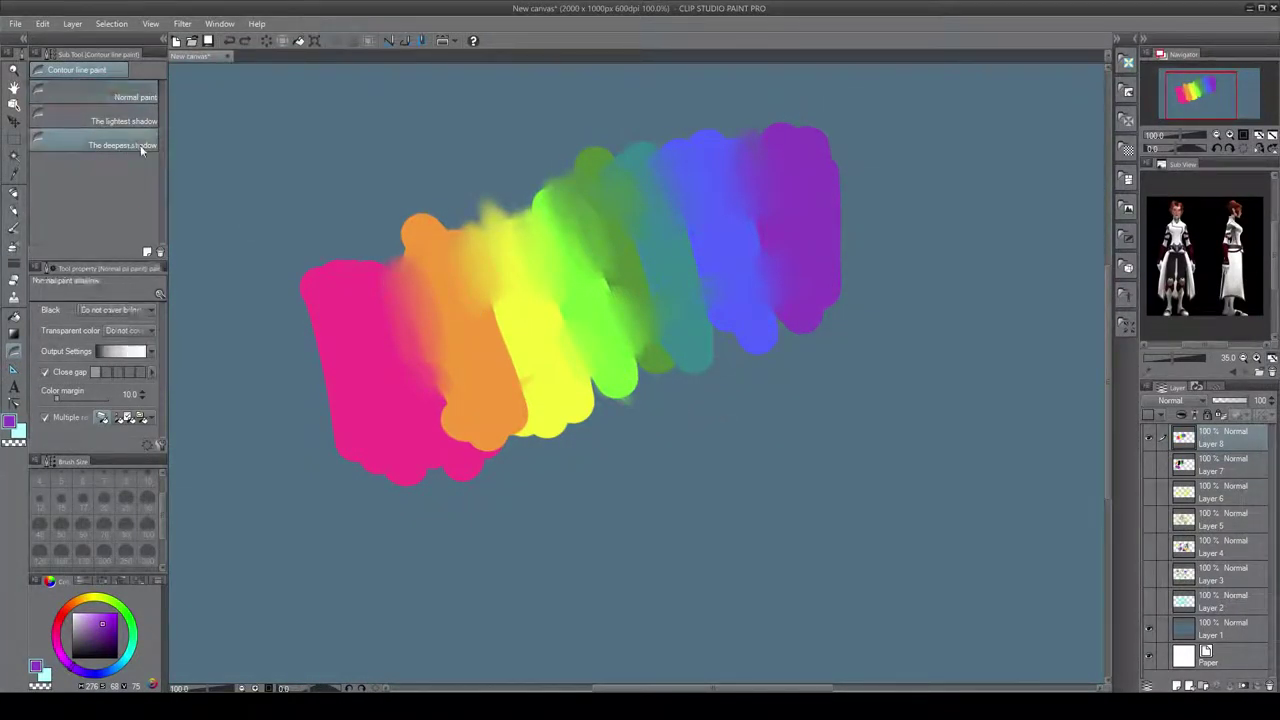
click(306, 192)
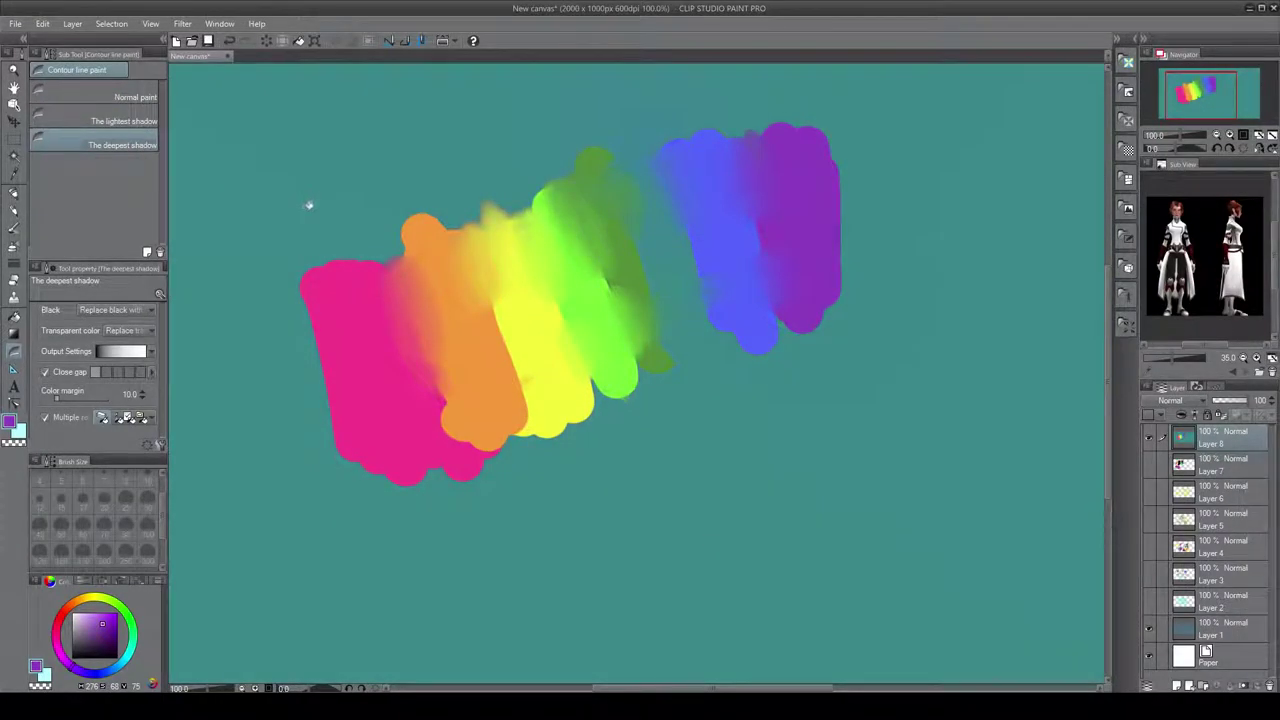
key(ctrl+z)
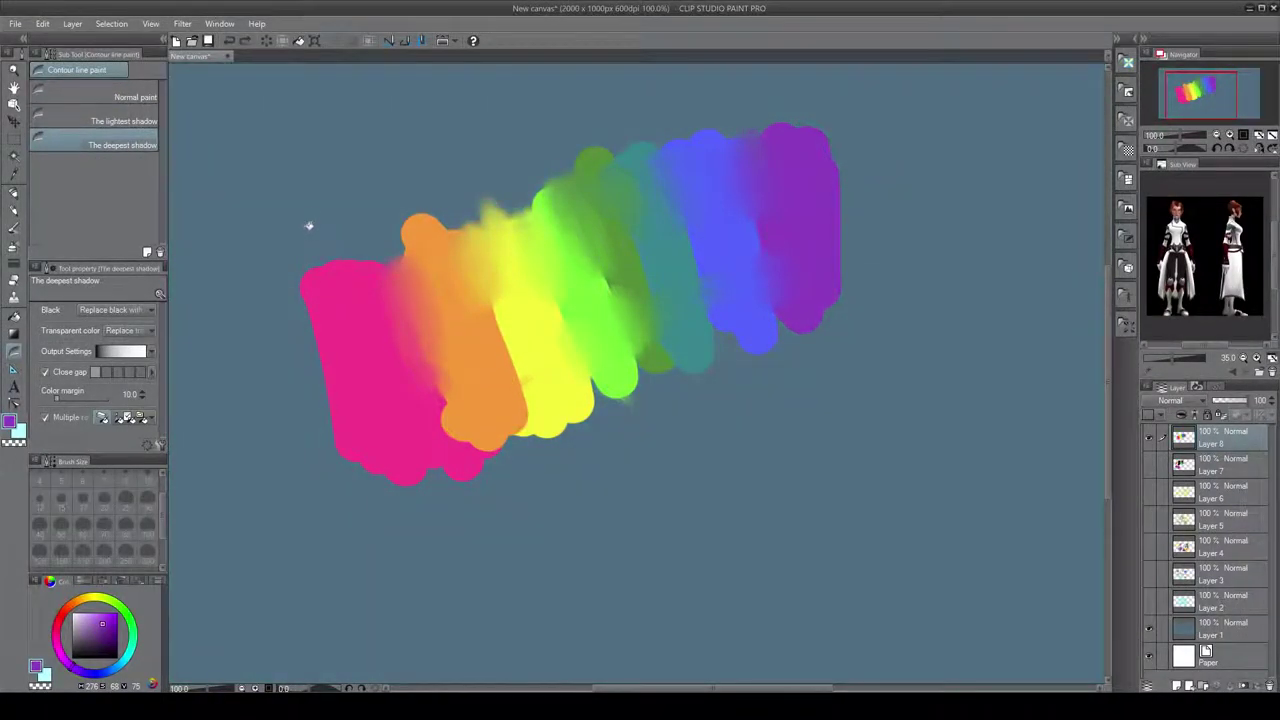
scroll(551, 247, down, 2)
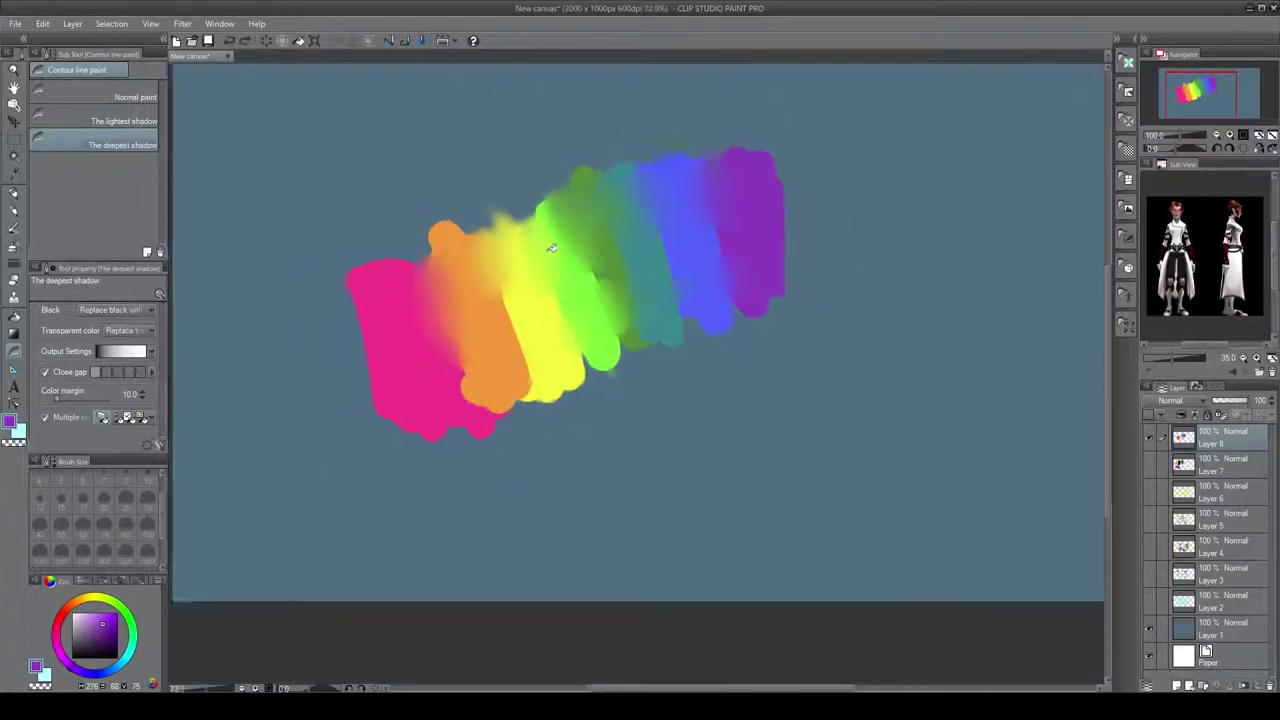
scroll(551, 247, up, 3)
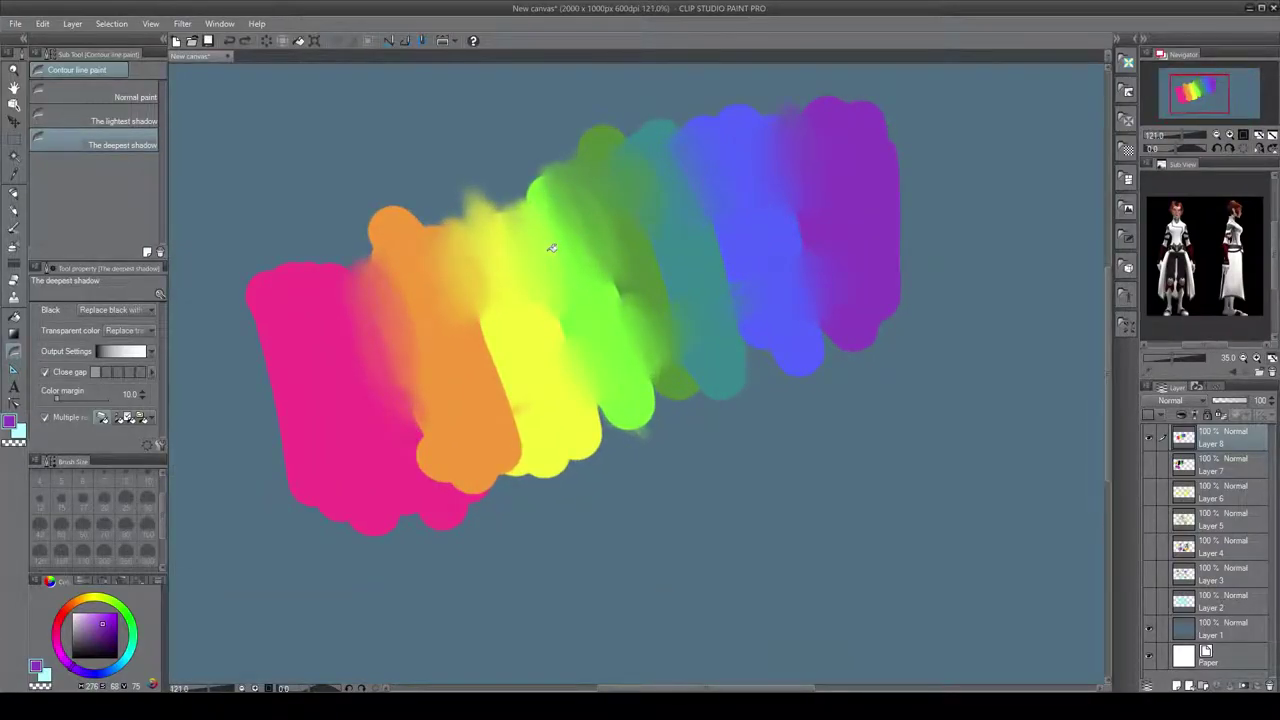